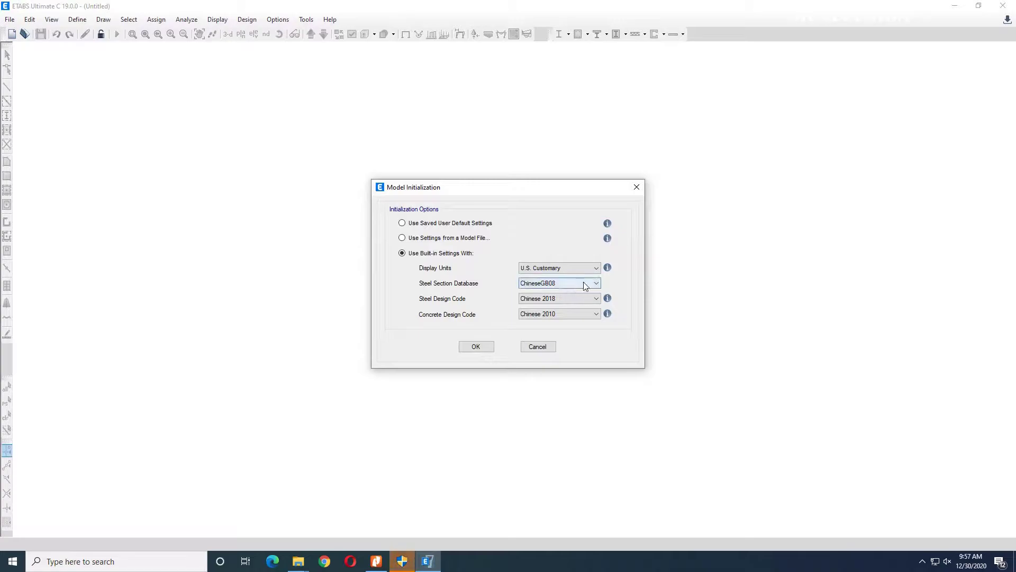
Step: Initialize the model with Metric SI units, the BSShapes2006 section database, BS 5950-2000 steel code and BS 8110-97 concrete code
{"action": "left_click", "coordinate": [595, 268]}
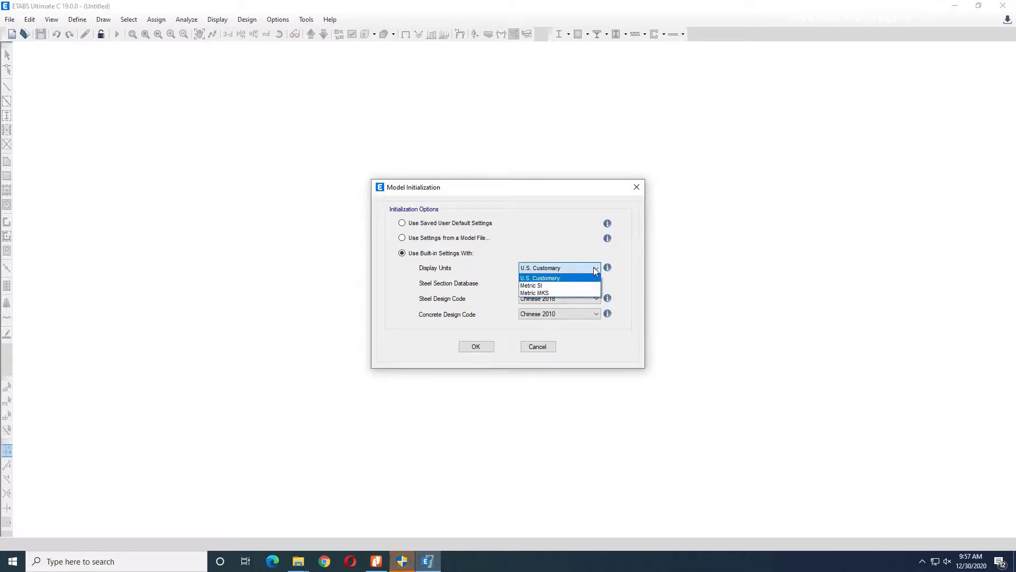
{"action": "left_click", "coordinate": [542, 287]}
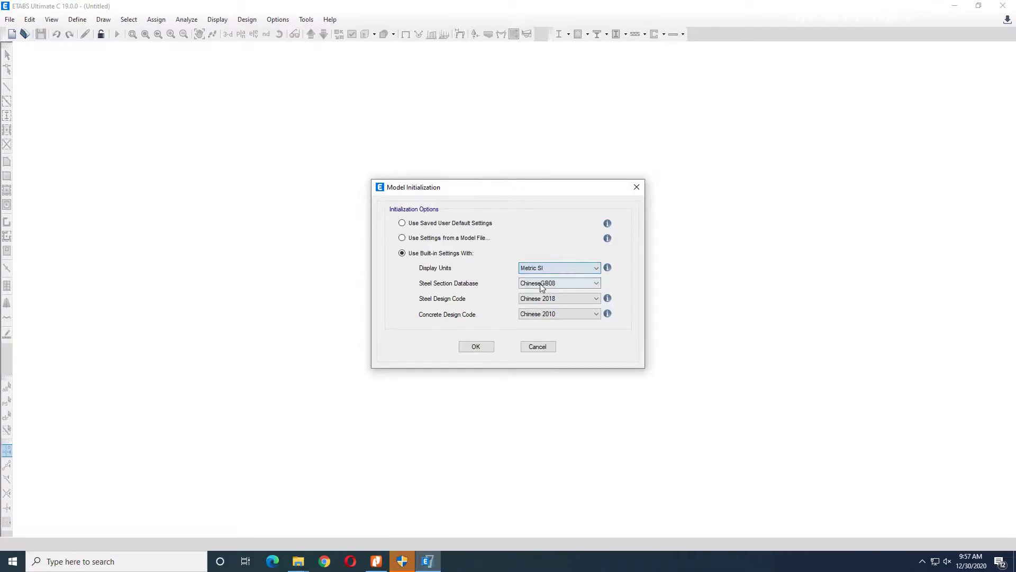
{"action": "left_click", "coordinate": [596, 283]}
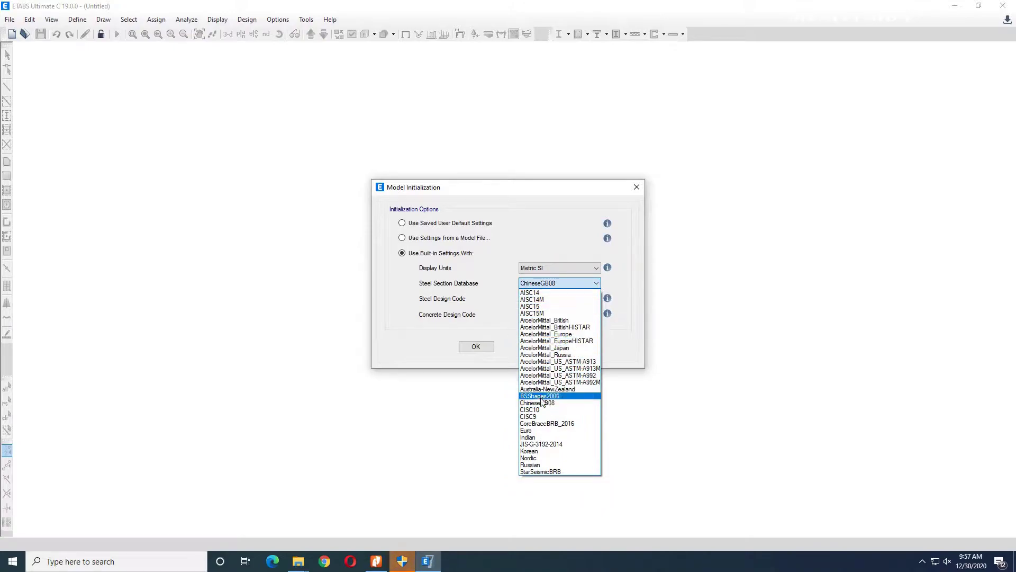
{"action": "left_click", "coordinate": [542, 396]}
{"action": "left_click", "coordinate": [596, 299]}
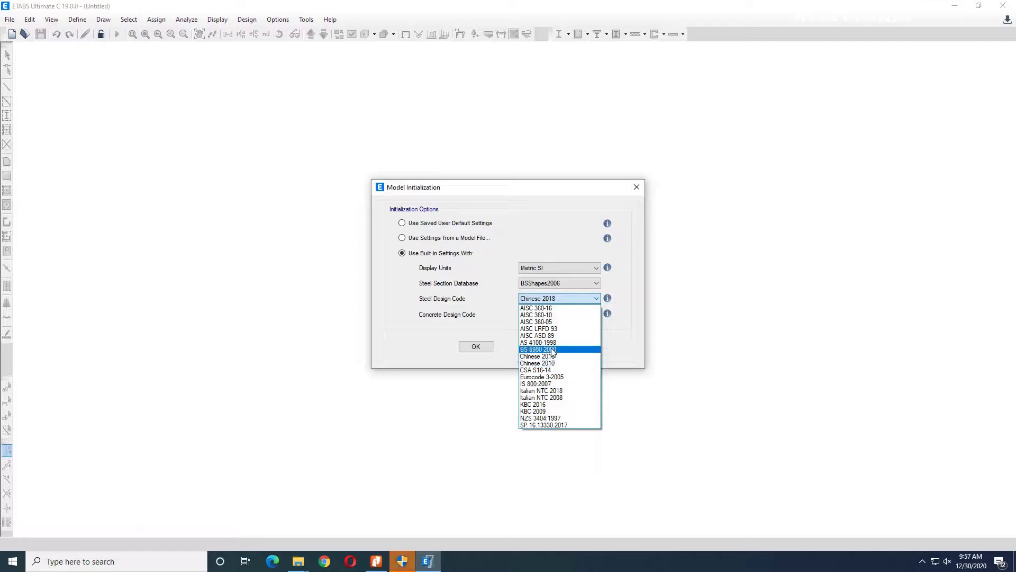
{"action": "left_click", "coordinate": [550, 350]}
{"action": "left_click", "coordinate": [561, 314]}
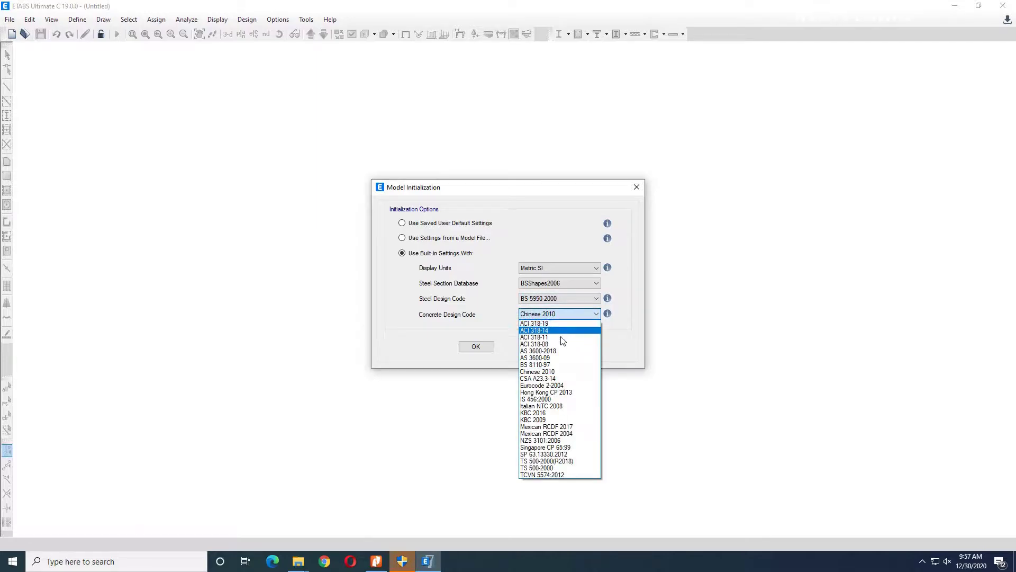
{"action": "left_click", "coordinate": [545, 366]}
{"action": "left_click", "coordinate": [478, 347]}
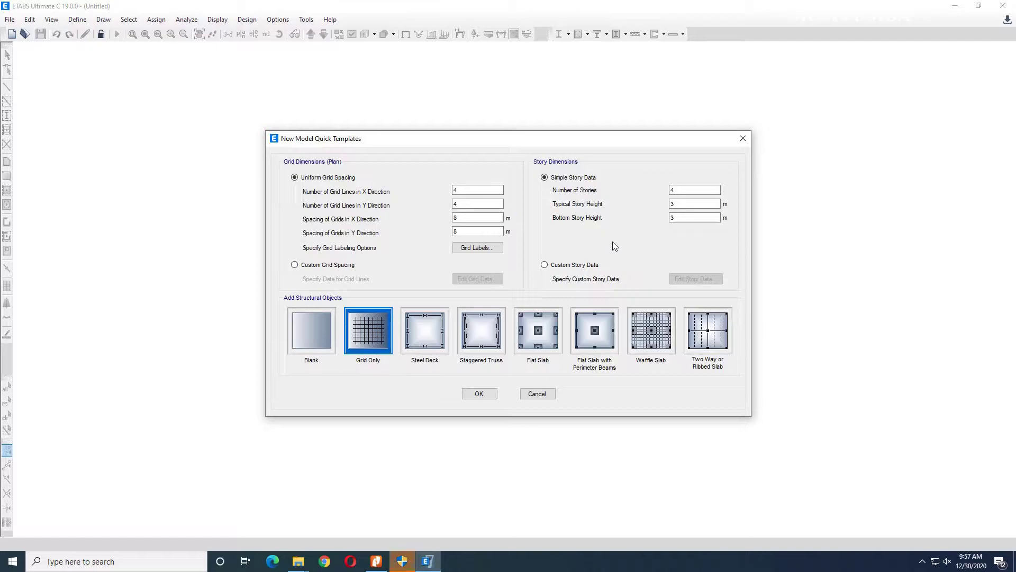
Step: Set the number of stories to 2 and both the typical and bottom story heights to 3.5 m
{"action": "left_click", "coordinate": [675, 189]}
{"action": "double_click", "coordinate": [672, 189]}
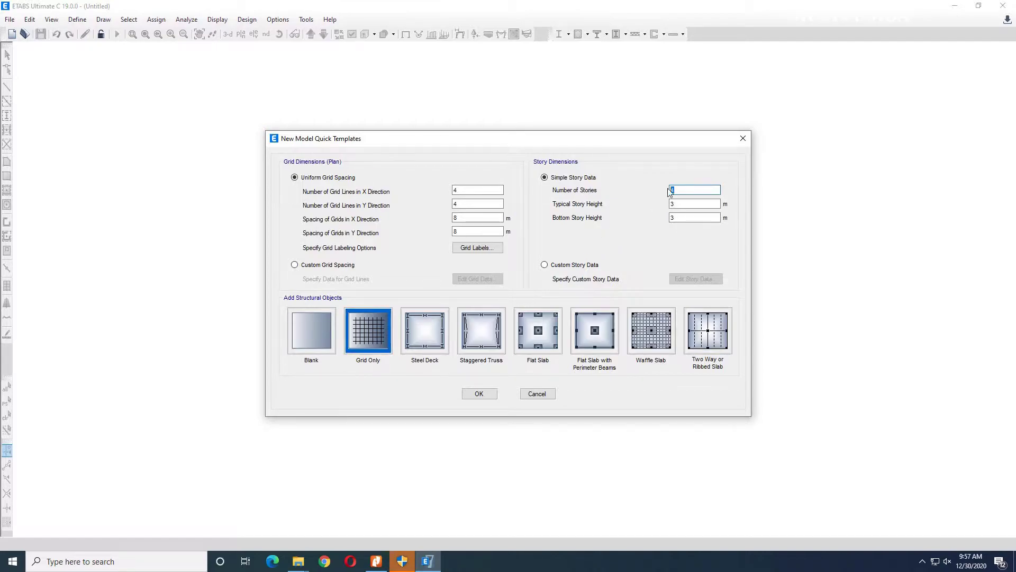
{"action": "left_click", "coordinate": [678, 203]}
{"action": "double_click", "coordinate": [684, 217]}
{"action": "type", "text": "3"}
Step: Choose custom grid spacing and open the grid data for editing, displayed as spacing
{"action": "left_click", "coordinate": [294, 266]}
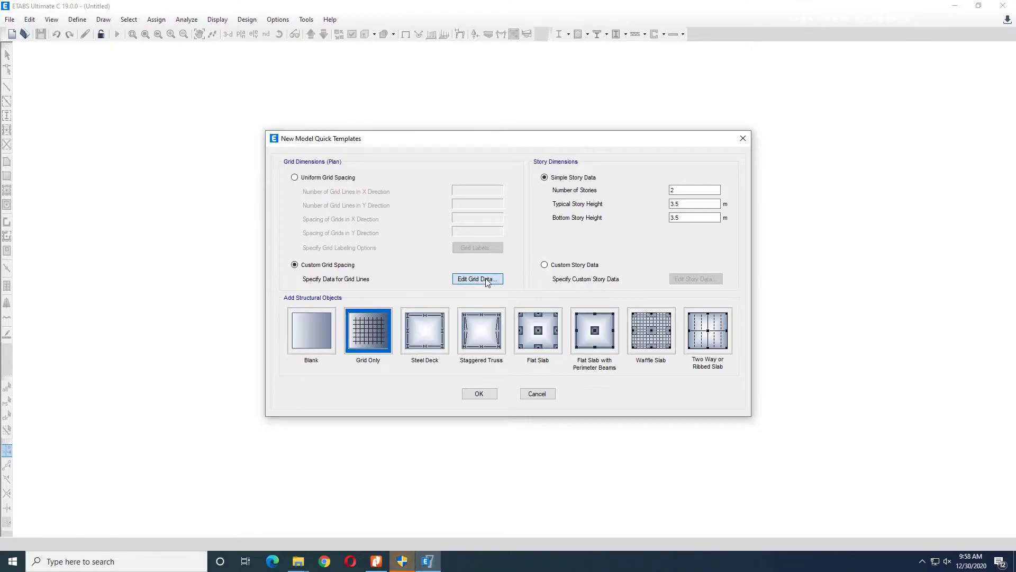
{"action": "left_click", "coordinate": [487, 280]}
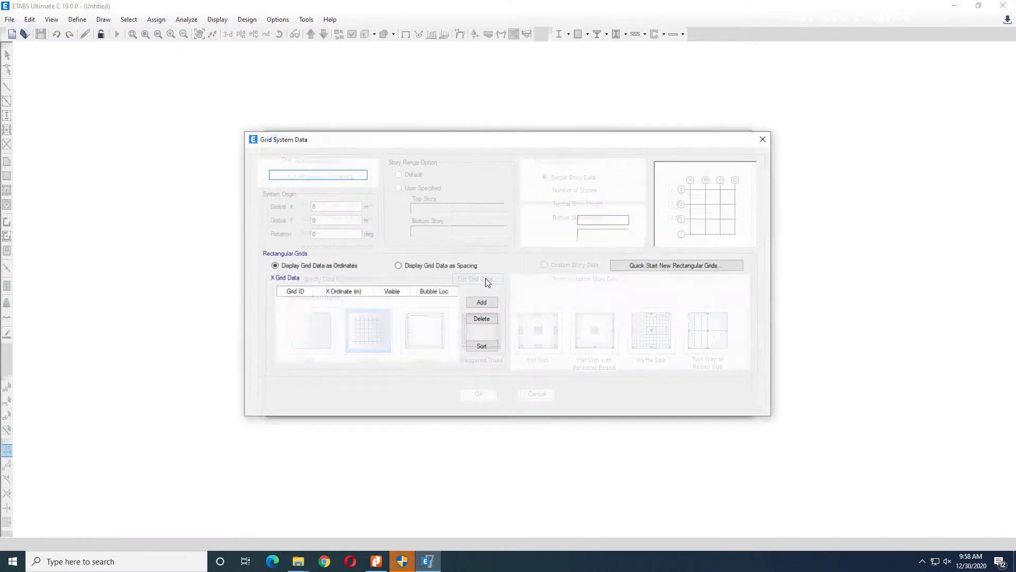
{"action": "left_click", "coordinate": [398, 266]}
Step: Switch to the structural details PDF in Nitro Pro and examine the general layout's grid lines and their spacings
{"action": "left_click", "coordinate": [376, 561]}
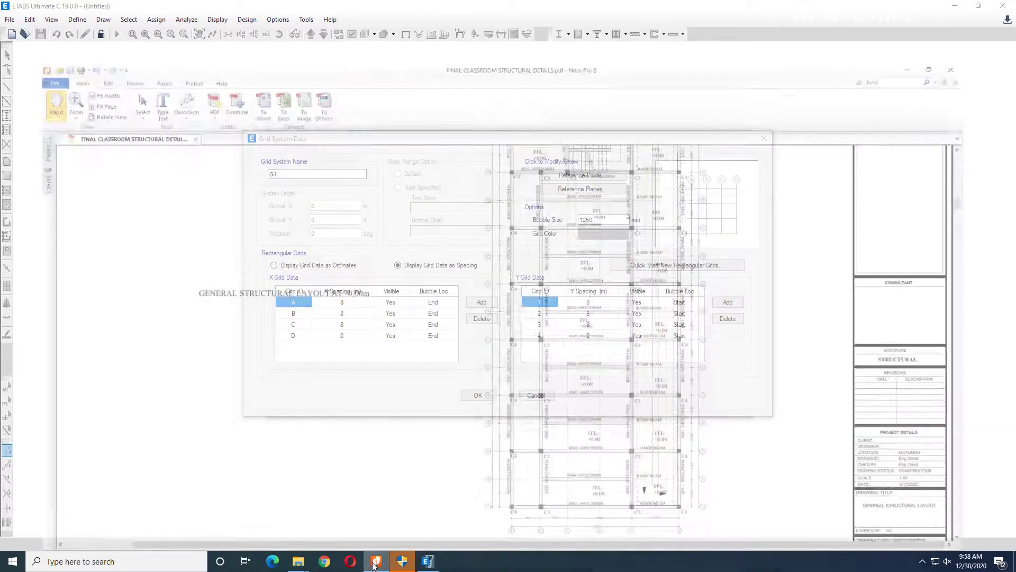
{"action": "left_click_drag", "start_coordinate": [371, 182], "coordinate": [513, 439]}
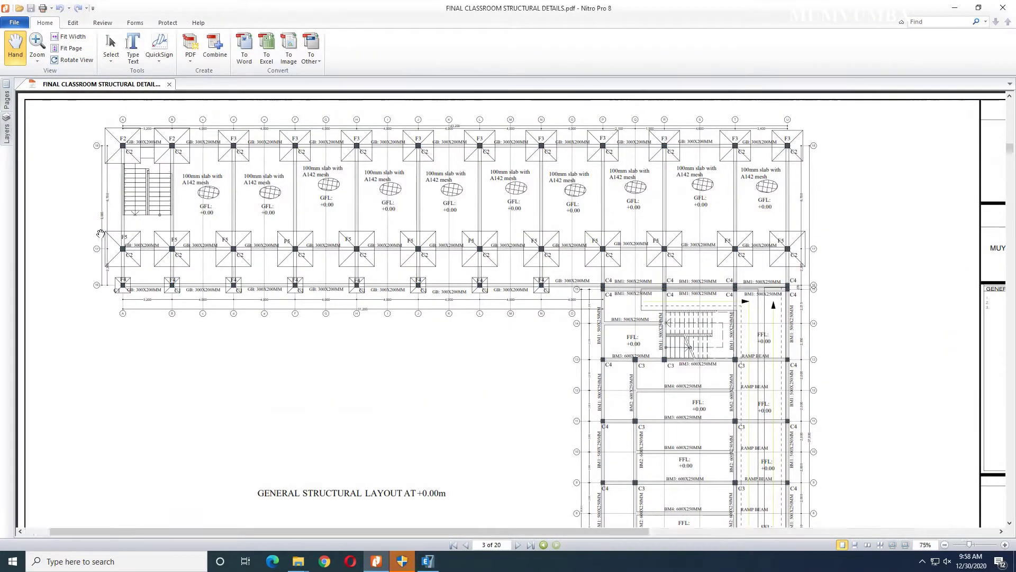
{"action": "scroll", "coordinate": [100, 233], "scroll_direction": "up", "scroll_amount": 2, "text": "ctrl"}
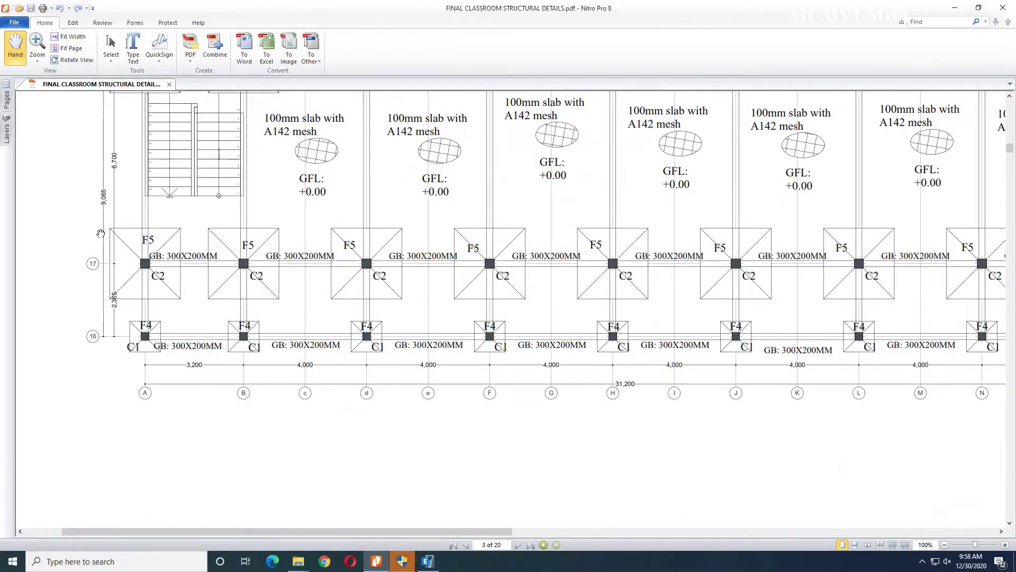
{"action": "scroll", "coordinate": [101, 234], "scroll_direction": "down", "scroll_amount": 2, "text": "ctrl"}
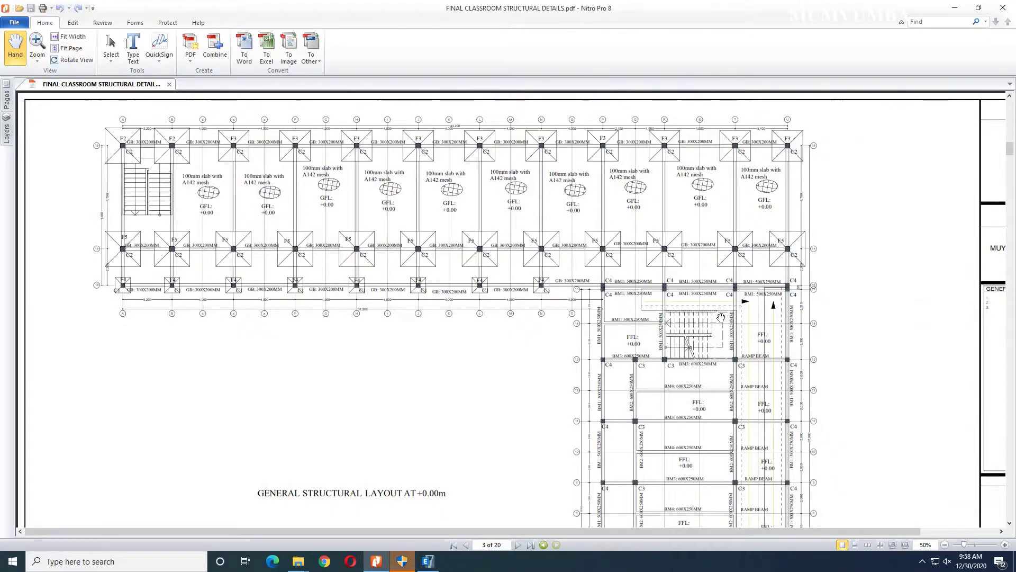
{"action": "scroll", "coordinate": [720, 317], "scroll_direction": "down", "scroll_amount": 10}
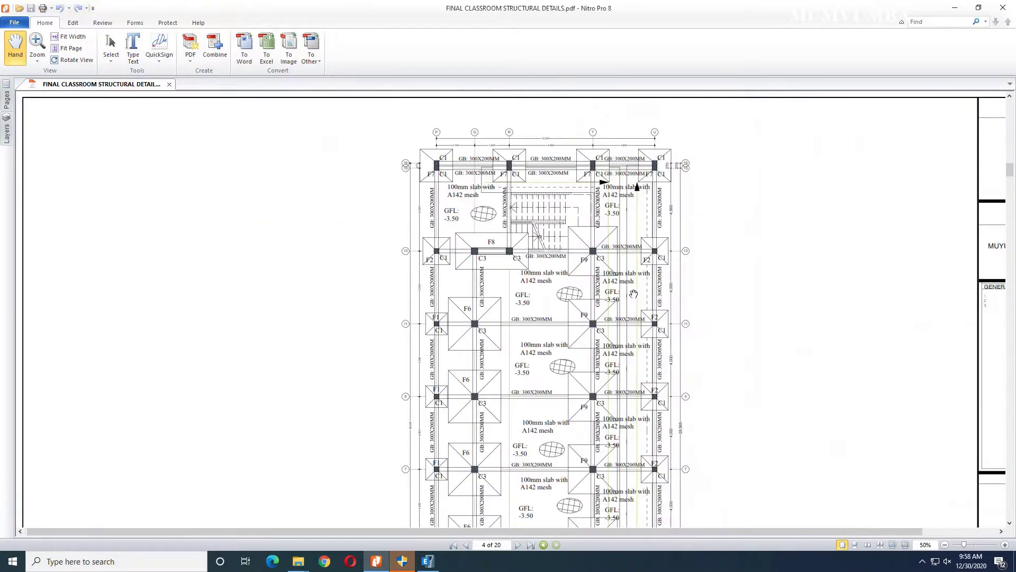
{"action": "scroll", "coordinate": [572, 268], "scroll_direction": "up", "scroll_amount": 8}
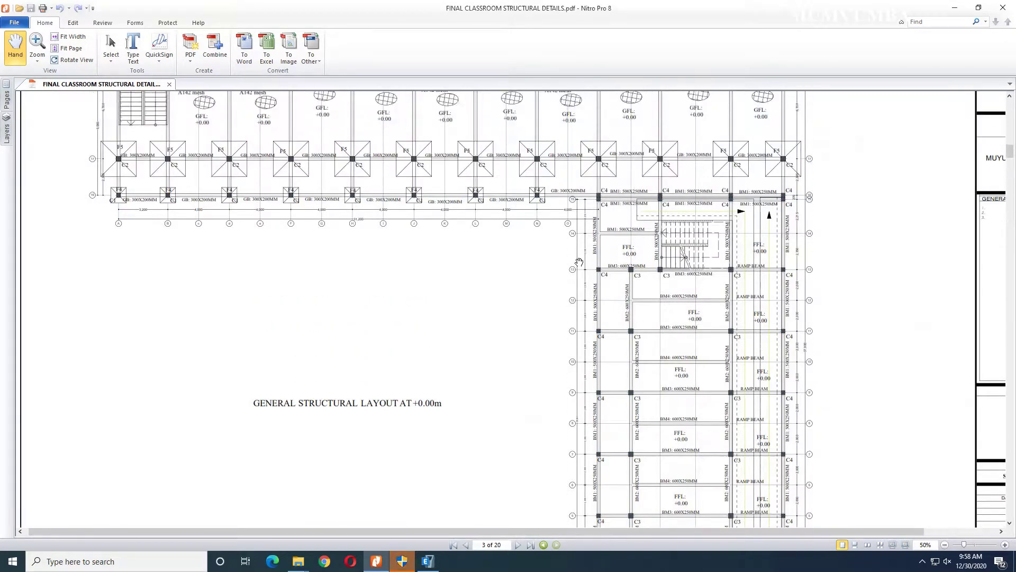
{"action": "scroll", "coordinate": [578, 261], "scroll_direction": "up", "scroll_amount": 3}
{"action": "scroll", "coordinate": [208, 131], "scroll_direction": "up", "scroll_amount": 3, "text": "ctrl"}
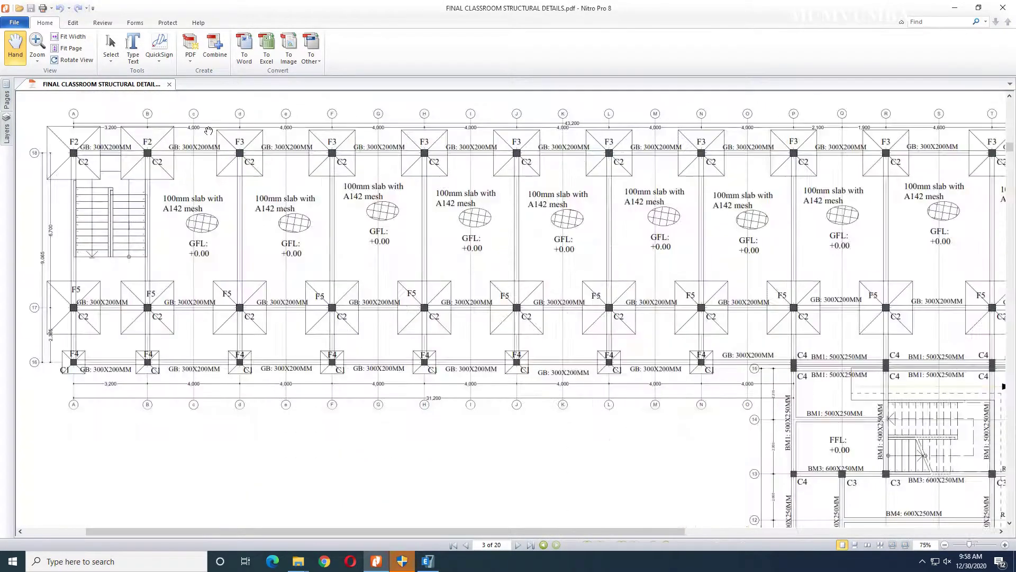
{"action": "left_click_drag", "start_coordinate": [81, 161], "coordinate": [141, 199]}
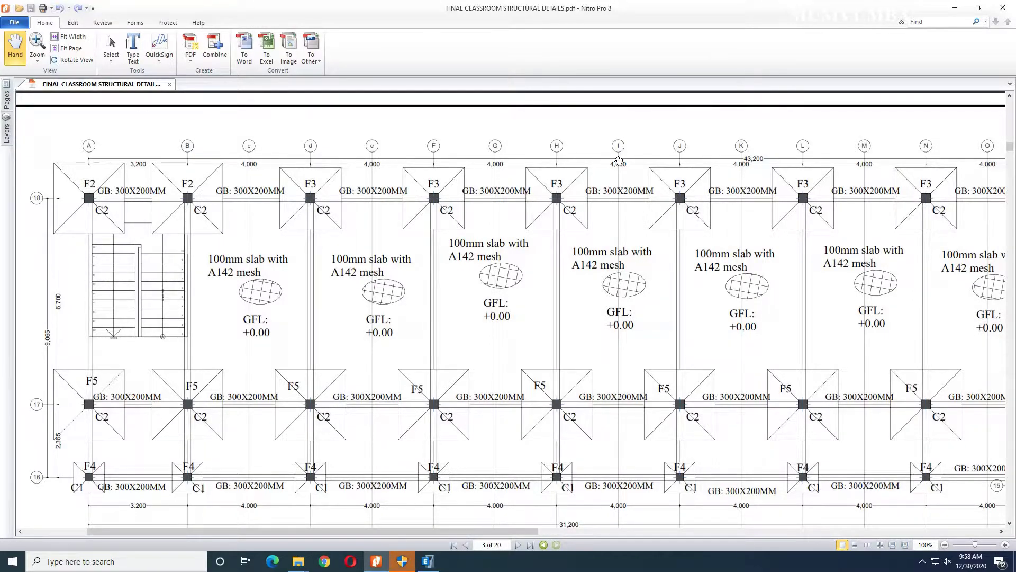
{"action": "mouse_move", "coordinate": [892, 234]}
{"action": "left_mouse_down"}
{"action": "mouse_move", "coordinate": [492, 228]}
{"action": "mouse_move", "coordinate": [658, 227]}
{"action": "left_mouse_up"}
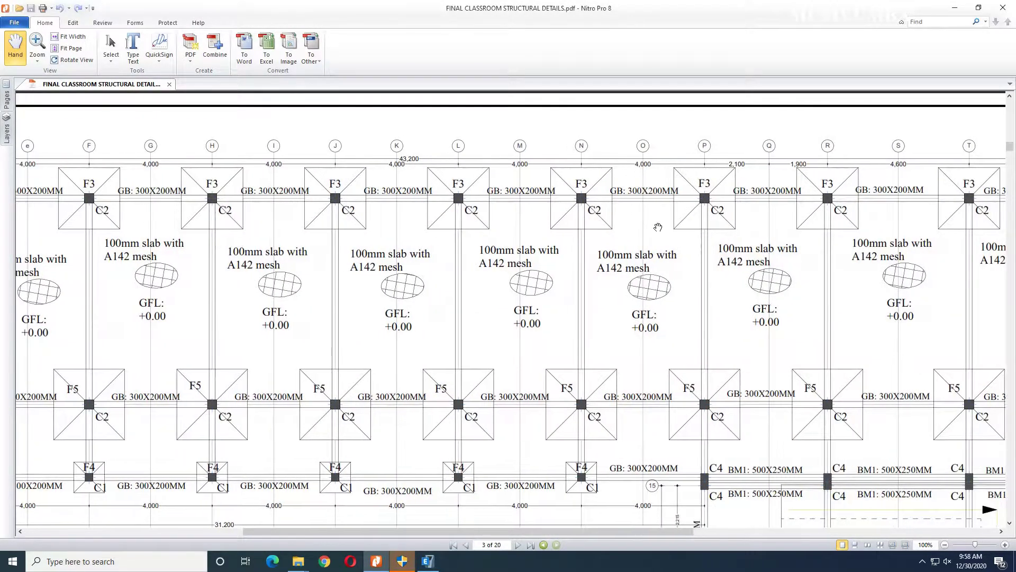
{"action": "left_click_drag", "start_coordinate": [395, 240], "coordinate": [822, 238]}
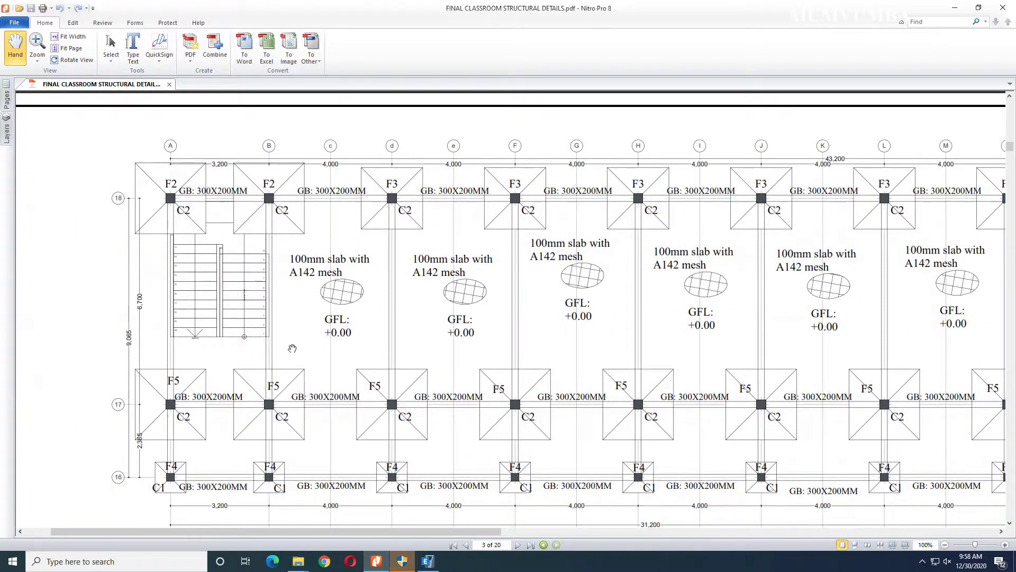
Step: Switch back to ETABS and add about 14 more grid lines to the X grid data
{"action": "left_click", "coordinate": [428, 561]}
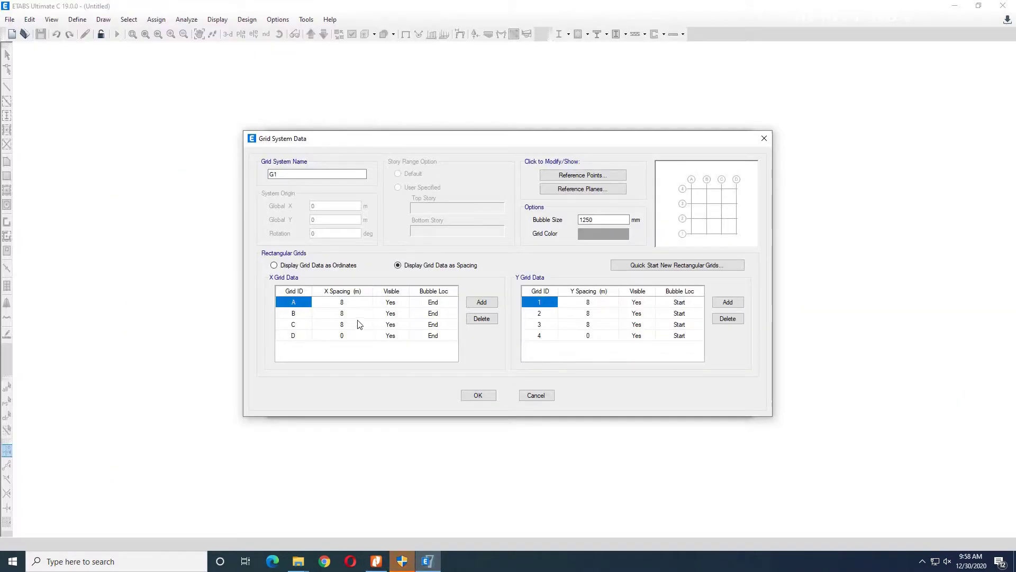
{"action": "left_click", "coordinate": [480, 302]}
{"action": "left_click", "coordinate": [481, 302]}
{"action": "left_click", "coordinate": [481, 303]}
{"action": "left_click", "coordinate": [481, 302]}
{"action": "left_click", "coordinate": [476, 304]}
{"action": "left_click", "coordinate": [477, 305]}
{"action": "left_click", "coordinate": [475, 306]}
{"action": "left_click", "coordinate": [475, 306]}
{"action": "left_click", "coordinate": [474, 306]}
{"action": "left_click", "coordinate": [475, 306]}
{"action": "left_click", "coordinate": [475, 306]}
{"action": "left_click", "coordinate": [475, 306]}
{"action": "left_click", "coordinate": [474, 306]}
{"action": "left_click", "coordinate": [474, 306]}
Step: Set the X spacing of grid line A to 3.2 m and of grid lines B through H to 4 m
{"action": "scroll", "coordinate": [285, 316], "scroll_direction": "up", "scroll_amount": 4}
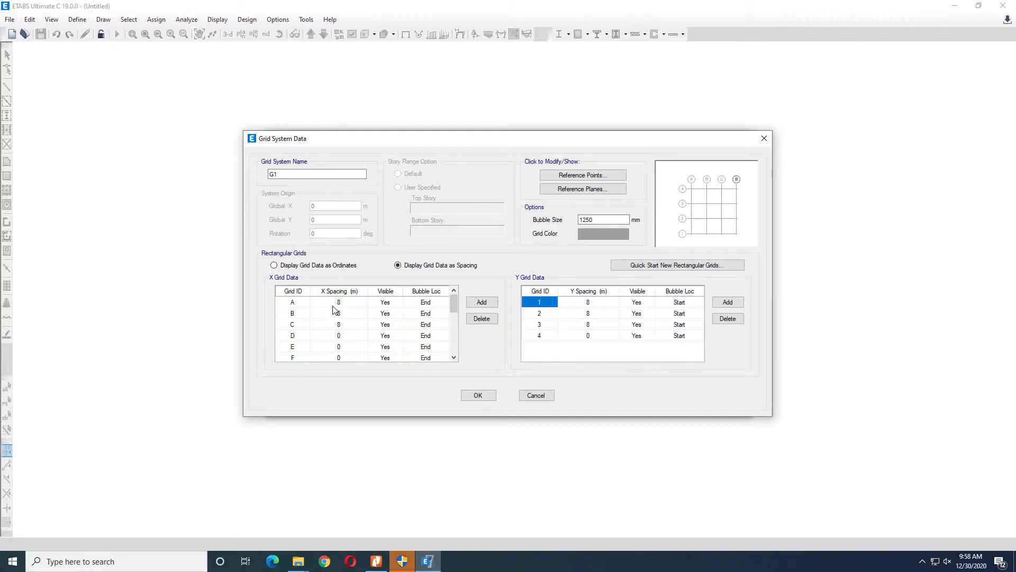
{"action": "left_click", "coordinate": [333, 306]}
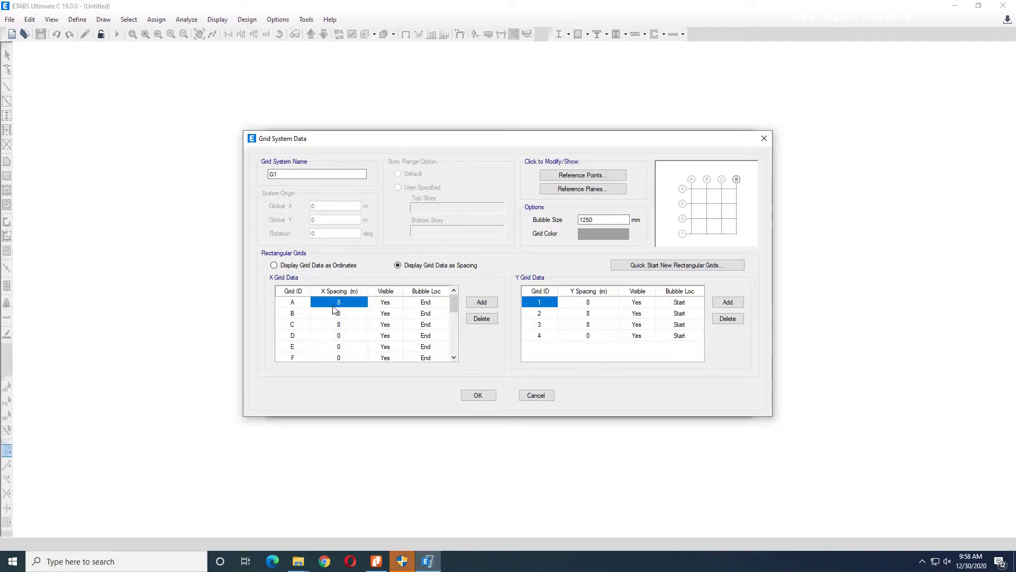
{"action": "type", "text": "3.2"}
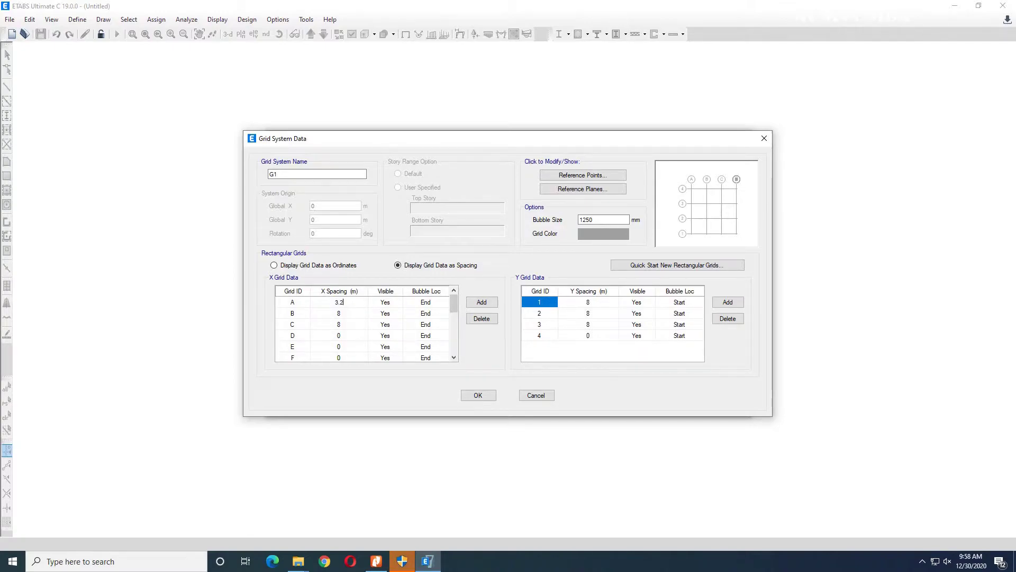
{"action": "left_click", "coordinate": [339, 314]}
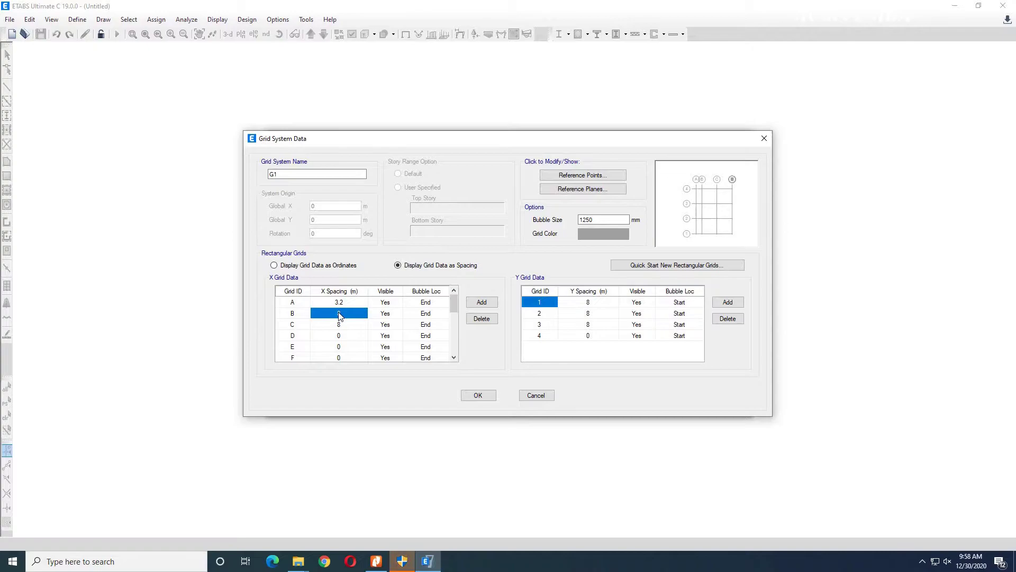
{"action": "type", "text": "4"}
{"action": "key", "text": "Return"}
{"action": "type", "text": "4"}
{"action": "key", "text": "Return"}
{"action": "type", "text": "4"}
{"action": "key", "text": "Return"}
{"action": "type", "text": "4"}
{"action": "key", "text": "Return"}
{"action": "type", "text": "4"}
{"action": "key", "text": "Return"}
{"action": "type", "text": "4"}
{"action": "key", "text": "Return"}
{"action": "type", "text": "4"}
{"action": "key", "text": "Return"}
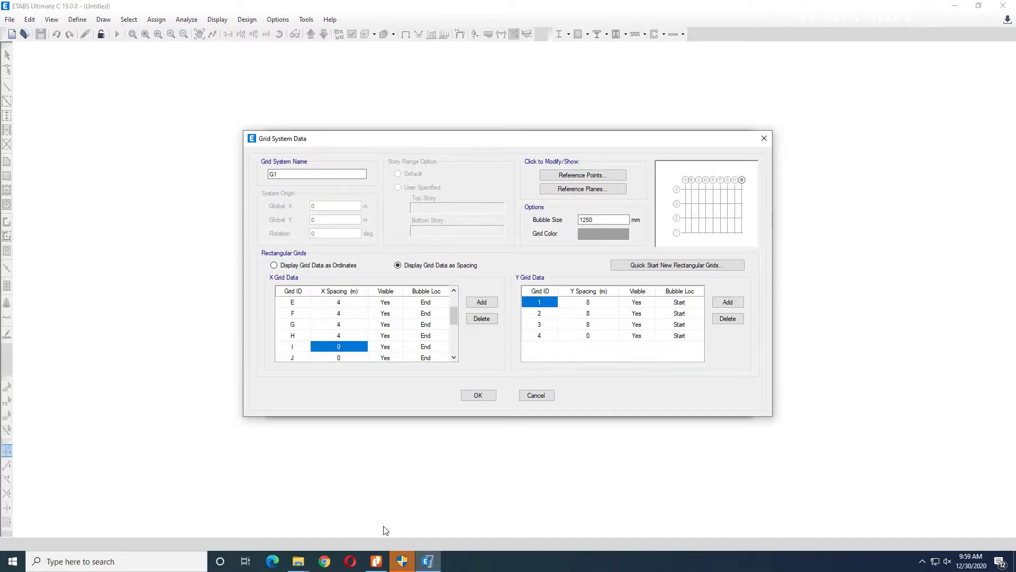
Step: Check the remaining horizontal bays in the PDF layout and set the X spacing to 2.1 m for grid line I and 1.9 m for J
{"action": "left_click", "coordinate": [376, 560]}
{"action": "left_click_drag", "start_coordinate": [510, 367], "coordinate": [331, 367]}
{"action": "scroll", "coordinate": [297, 239], "scroll_direction": "left", "scroll_amount": 8, "text": "shift"}
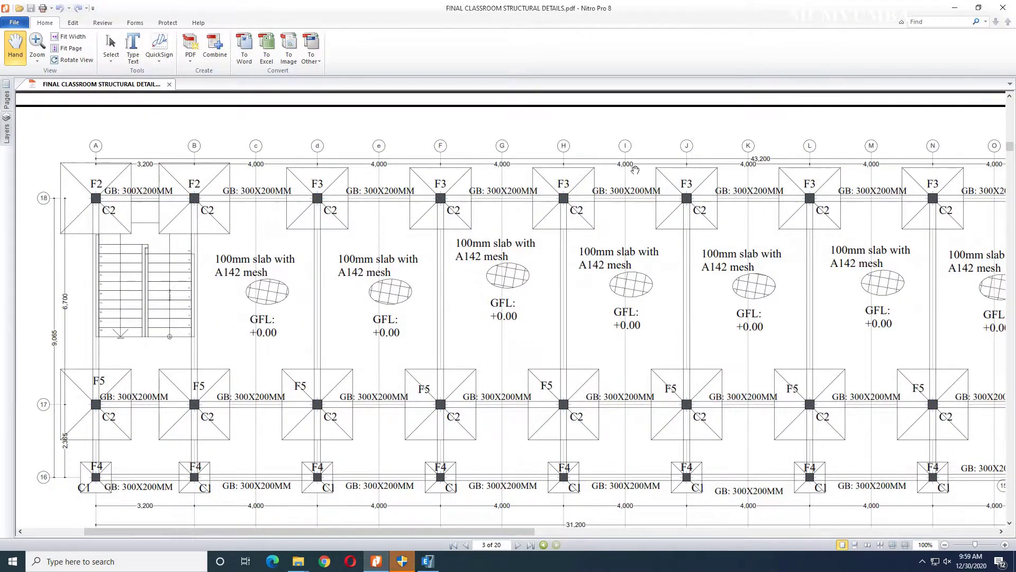
{"action": "left_click_drag", "start_coordinate": [912, 233], "coordinate": [353, 282]}
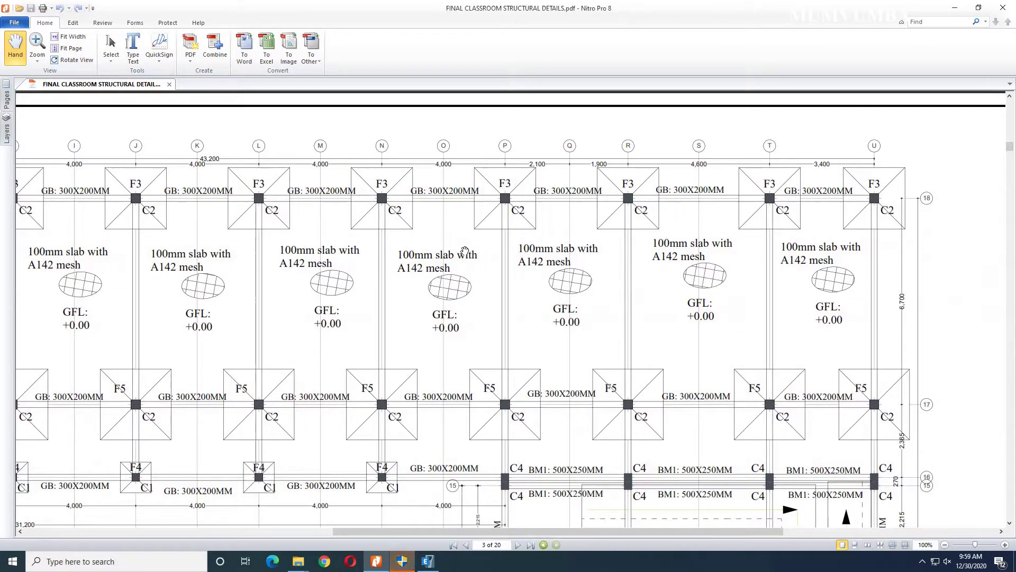
{"action": "left_click_drag", "start_coordinate": [601, 250], "coordinate": [535, 260]}
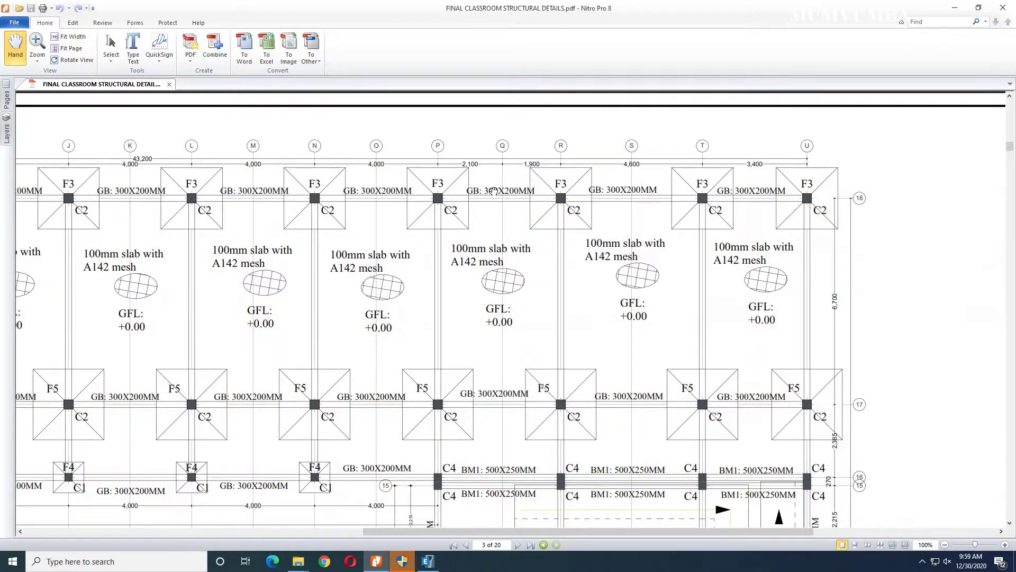
{"action": "left_click", "coordinate": [428, 562]}
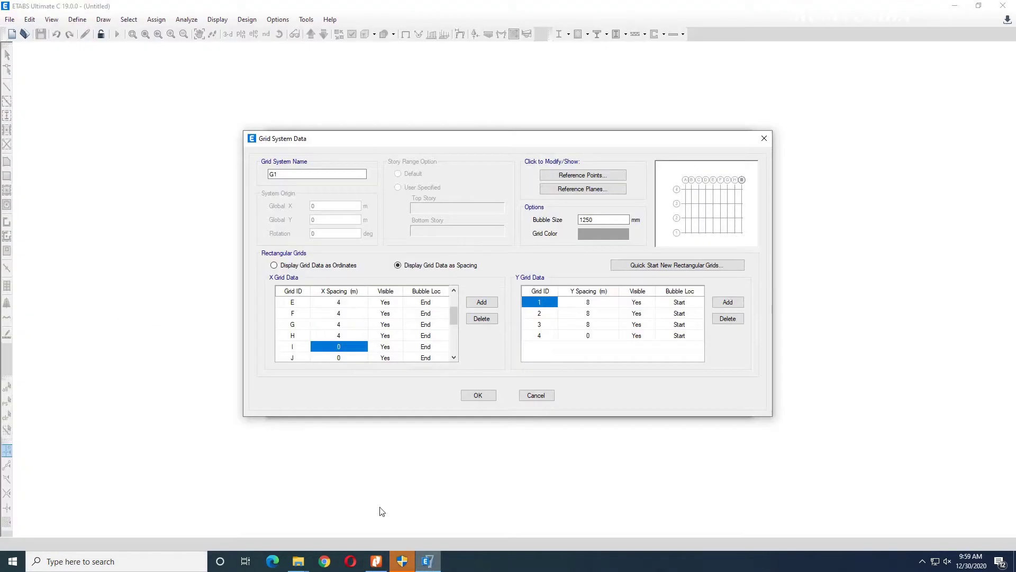
{"action": "type", "text": "2.1"}
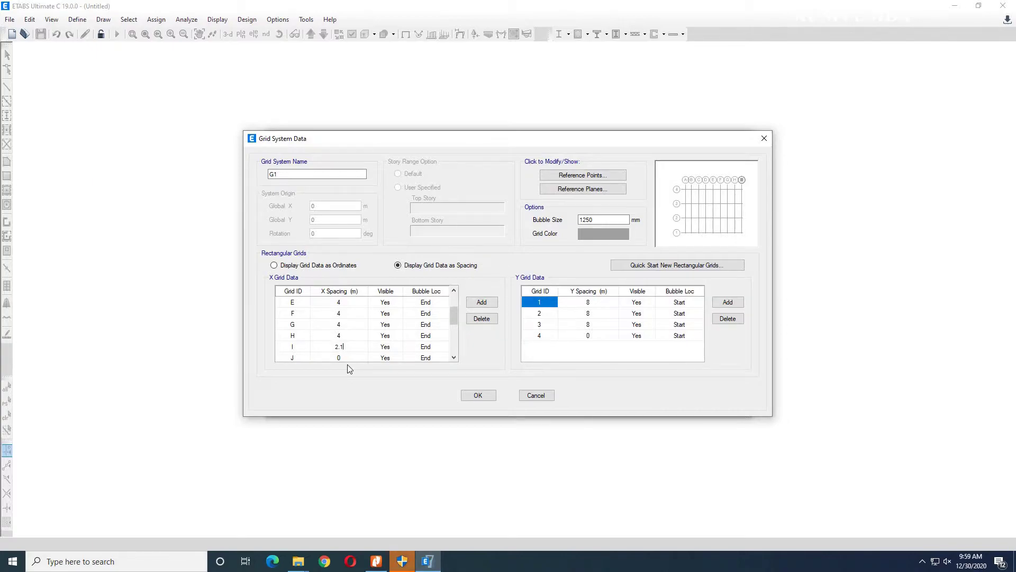
{"action": "key", "text": "Return"}
{"action": "type", "text": "1.9"}
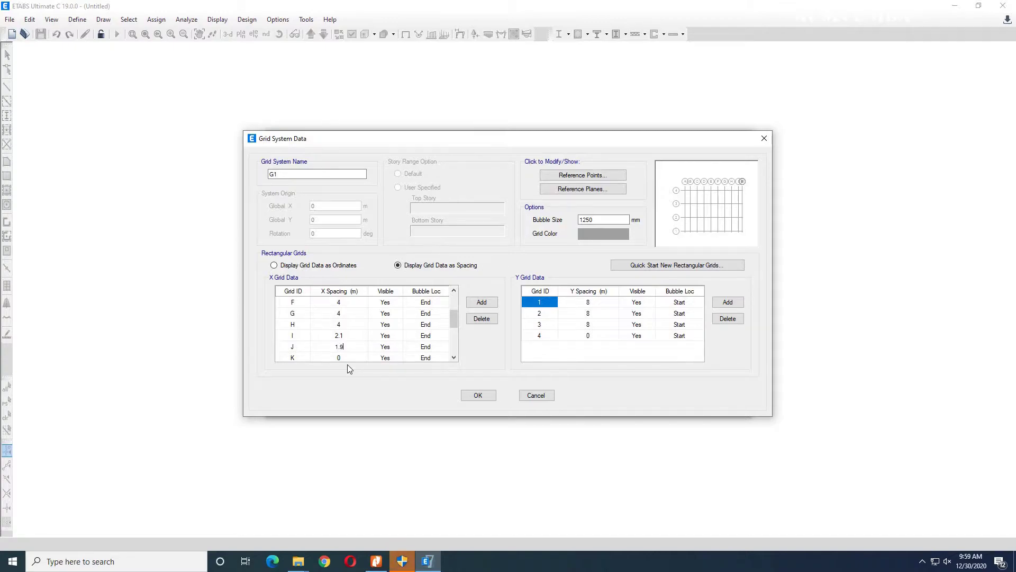
{"action": "key", "text": "Return"}
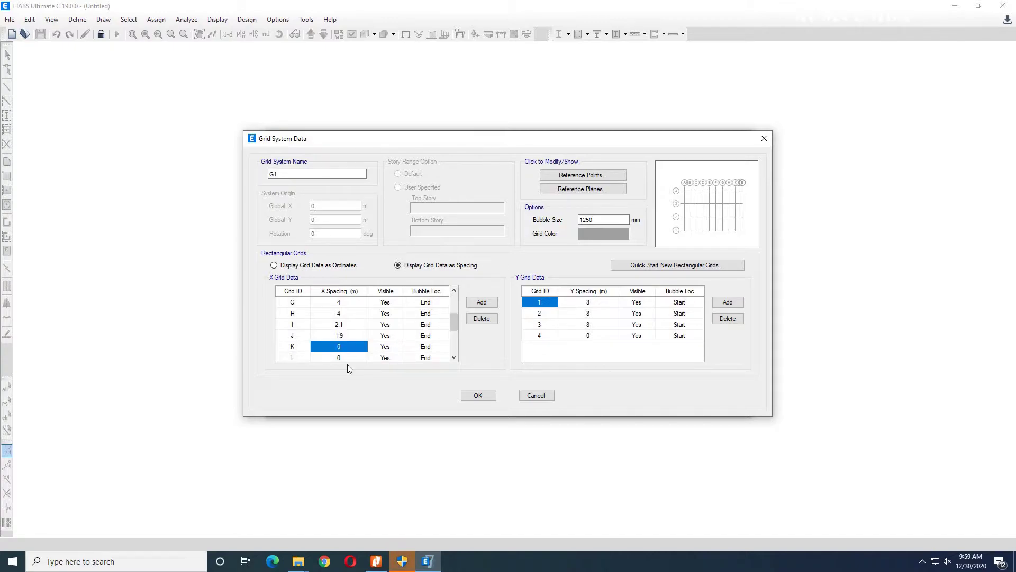
Step: Check the last horizontal bays in the PDF layout and set the X spacing to 4.6 m for grid line K and 3.4 m for L
{"action": "left_click", "coordinate": [376, 561]}
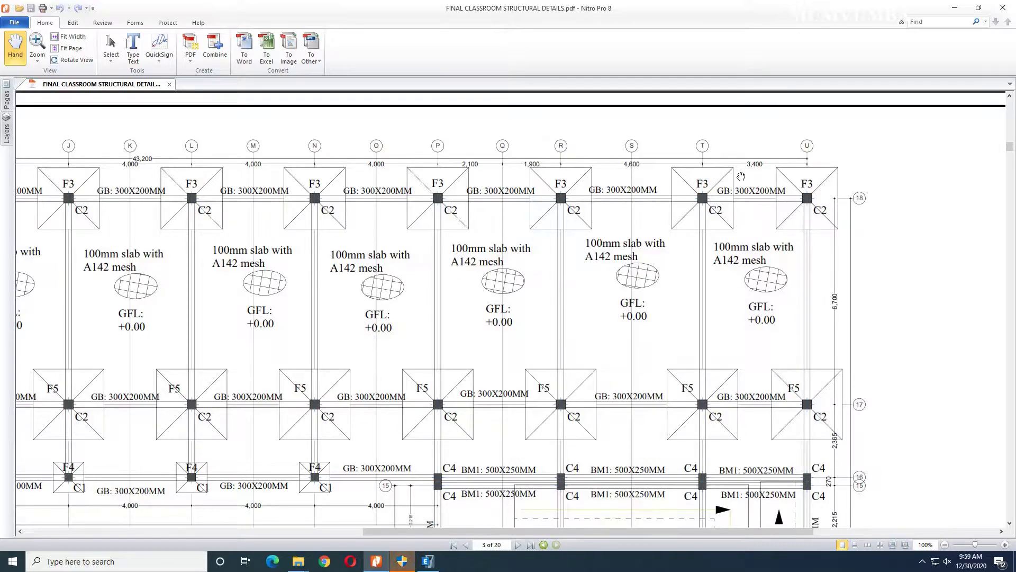
{"action": "left_click", "coordinate": [427, 561]}
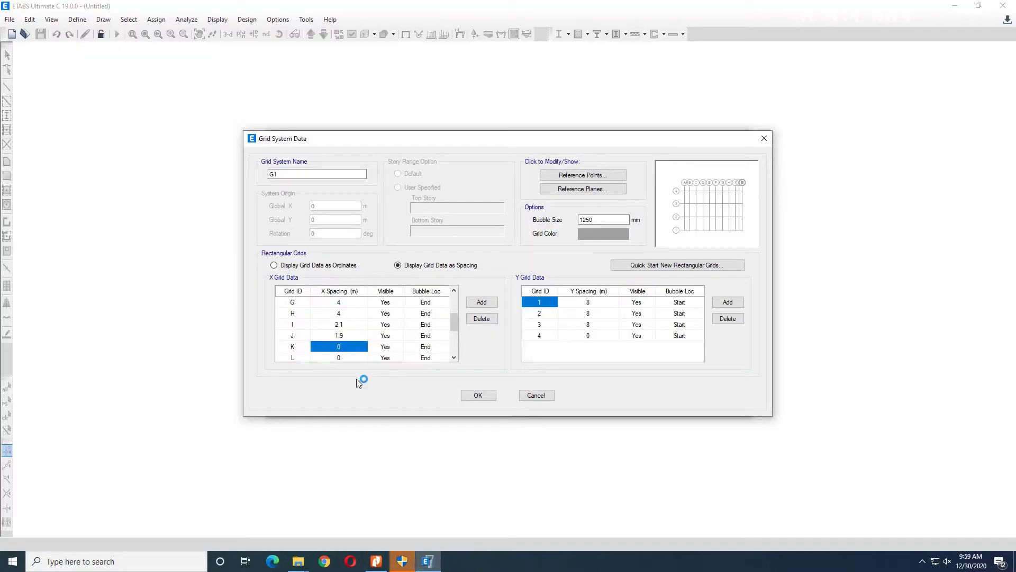
{"action": "type", "text": "4"}
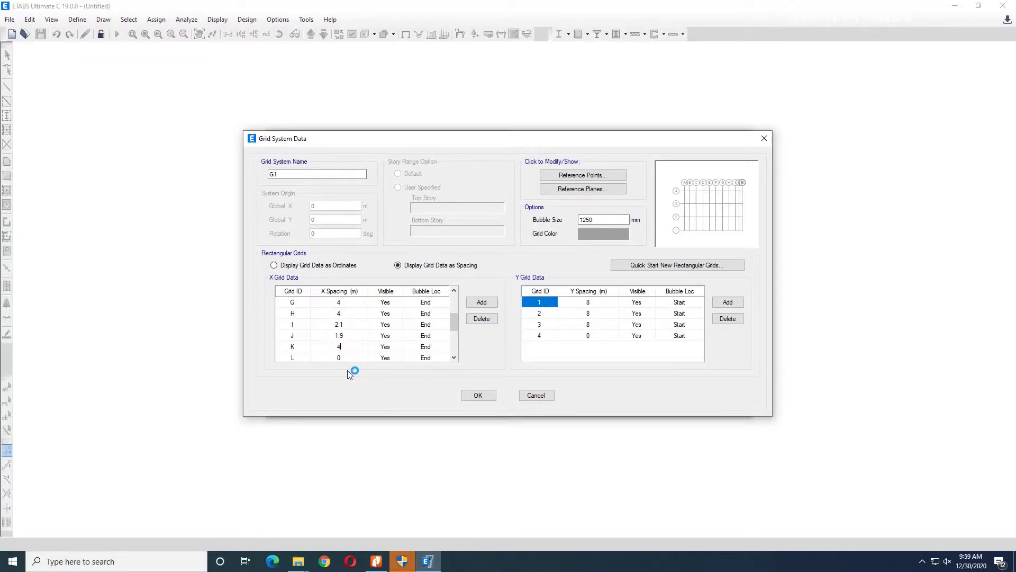
{"action": "type", "text": ".6"}
{"action": "key", "text": "Return"}
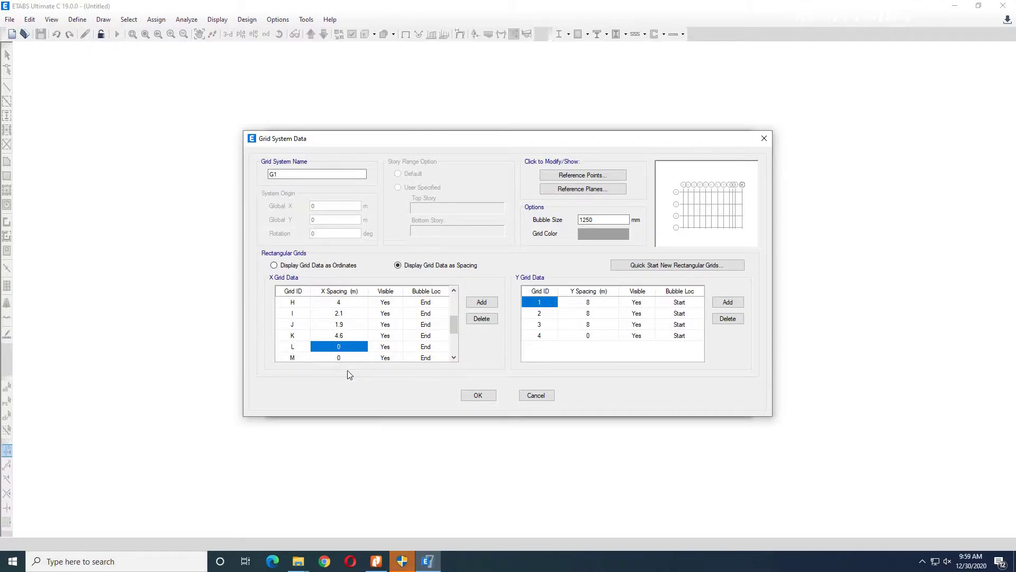
{"action": "type", "text": "3"}
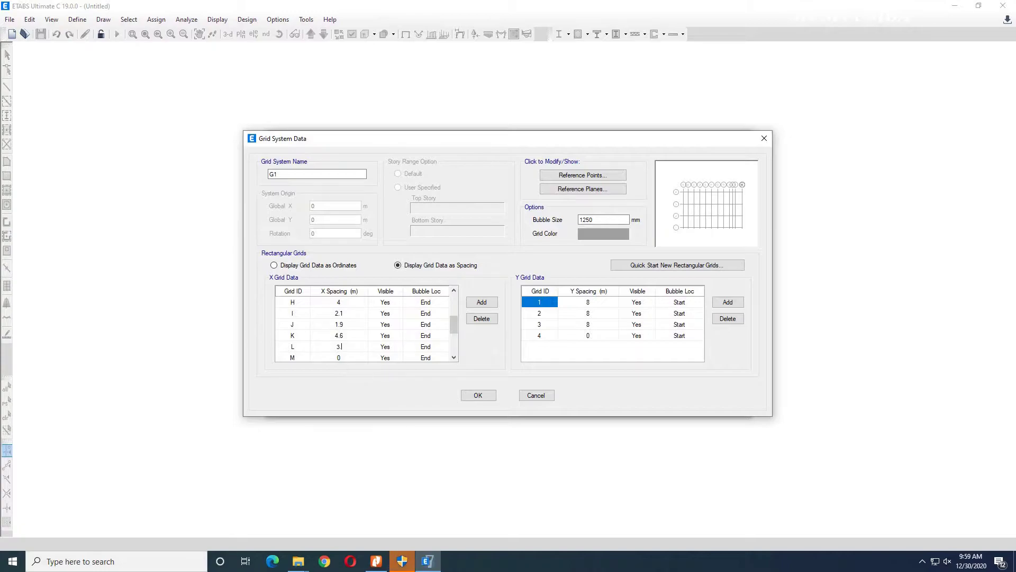
{"action": "type", "text": ".4"}
Step: Delete the surplus X grid lines N through S so that the X grid data ends at M
{"action": "scroll", "coordinate": [380, 347], "scroll_direction": "down", "scroll_amount": 3}
{"action": "scroll", "coordinate": [380, 347], "scroll_direction": "up", "scroll_amount": 2}
{"action": "scroll", "coordinate": [364, 345], "scroll_direction": "down", "scroll_amount": 2}
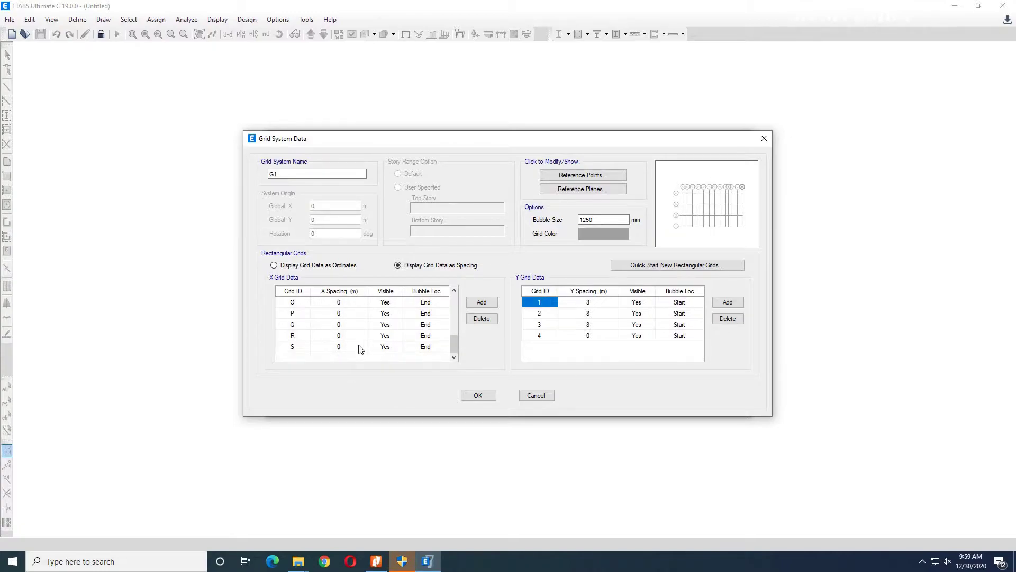
{"action": "left_click", "coordinate": [359, 347]}
{"action": "left_click", "coordinate": [482, 319]}
{"action": "left_click", "coordinate": [482, 319]}
{"action": "left_click", "coordinate": [483, 321]}
{"action": "left_click", "coordinate": [483, 320]}
{"action": "left_click", "coordinate": [483, 320]}
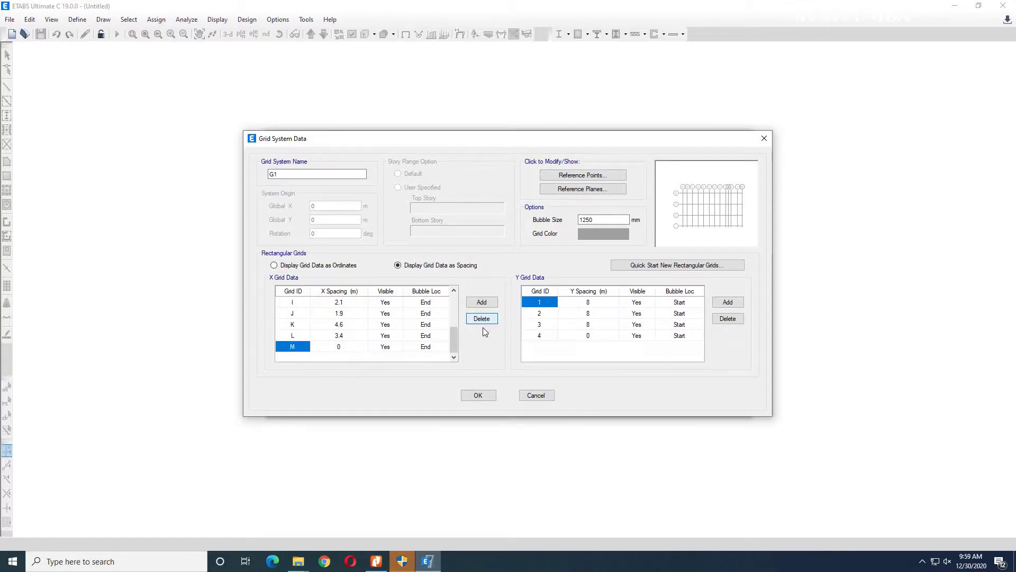
Step: Switch to the structural details PDF in Nitro Pro and examine the vertical grid spacings between grid lines 1 and 18
{"action": "left_click", "coordinate": [376, 561]}
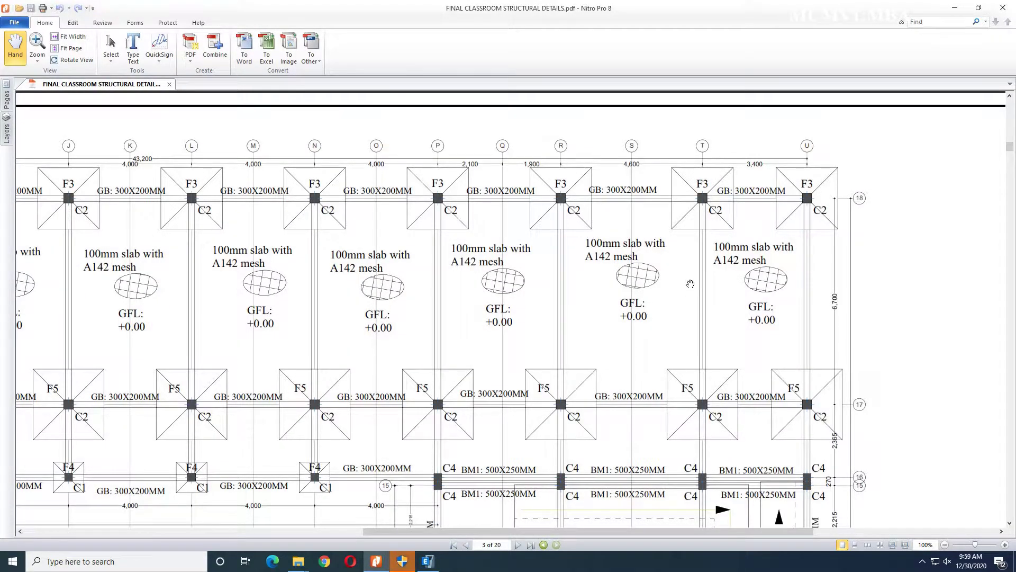
{"action": "scroll", "coordinate": [721, 235], "scroll_direction": "down", "scroll_amount": 3}
{"action": "scroll", "coordinate": [721, 235], "scroll_direction": "down", "scroll_amount": 10}
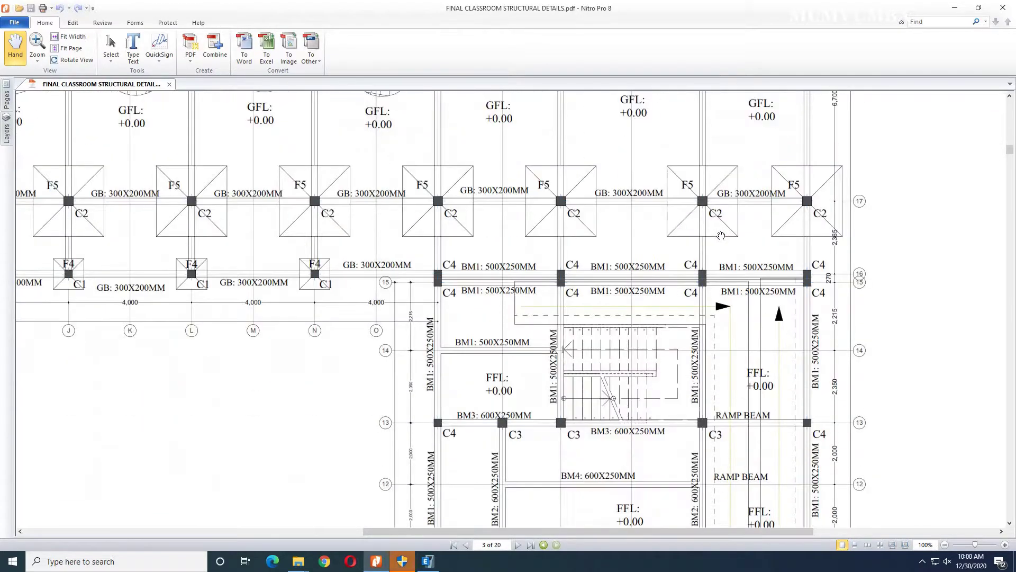
{"action": "scroll", "coordinate": [721, 235], "scroll_direction": "down", "scroll_amount": 9}
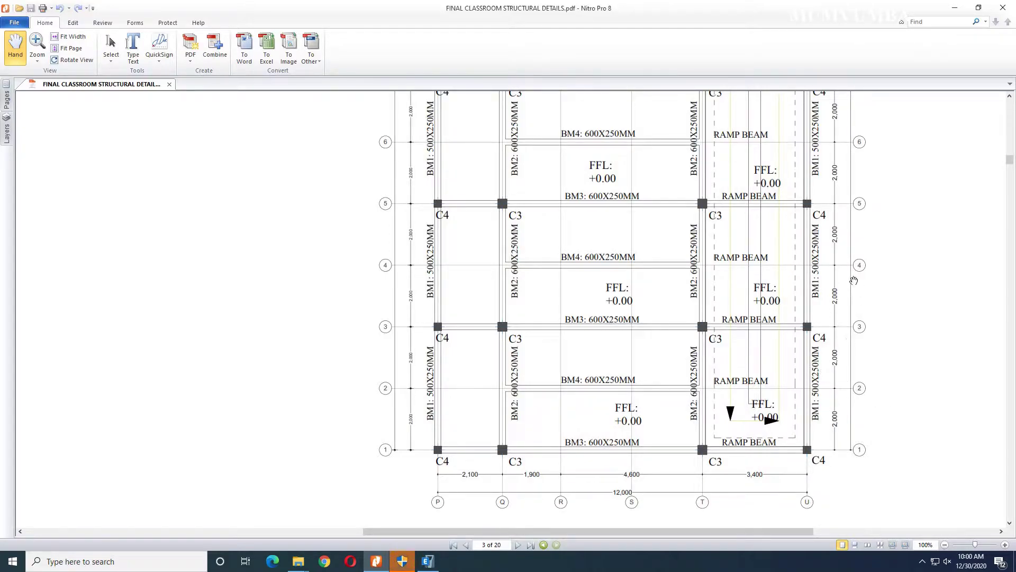
{"action": "left_click_drag", "start_coordinate": [815, 176], "coordinate": [798, 404]}
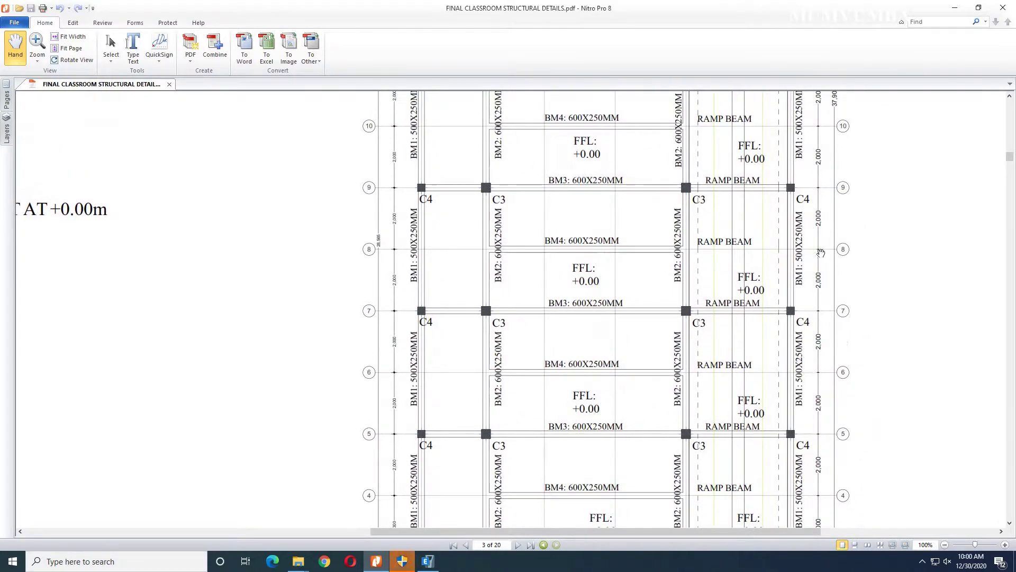
{"action": "left_click_drag", "start_coordinate": [807, 233], "coordinate": [769, 448]}
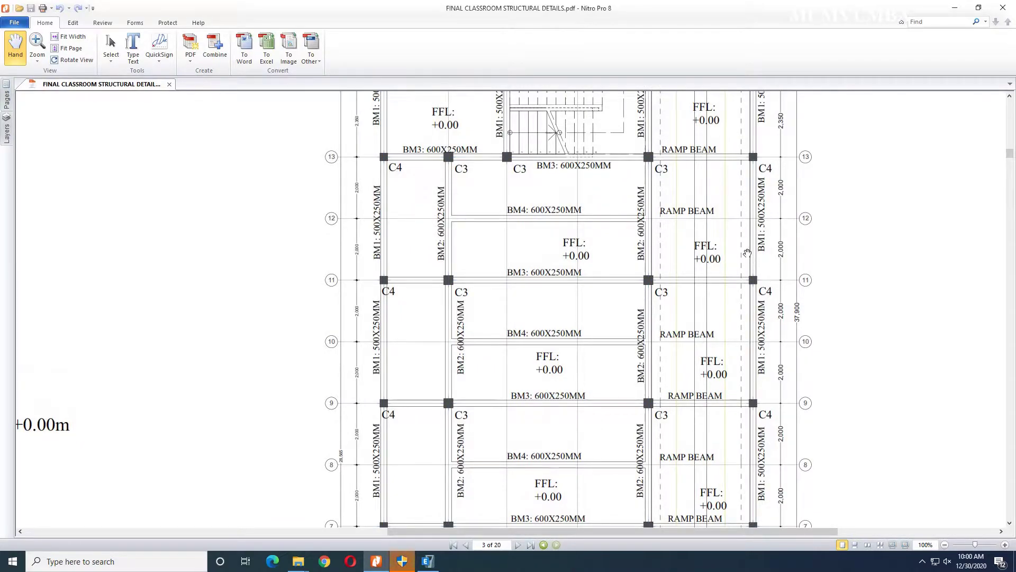
{"action": "left_click_drag", "start_coordinate": [781, 197], "coordinate": [675, 164]}
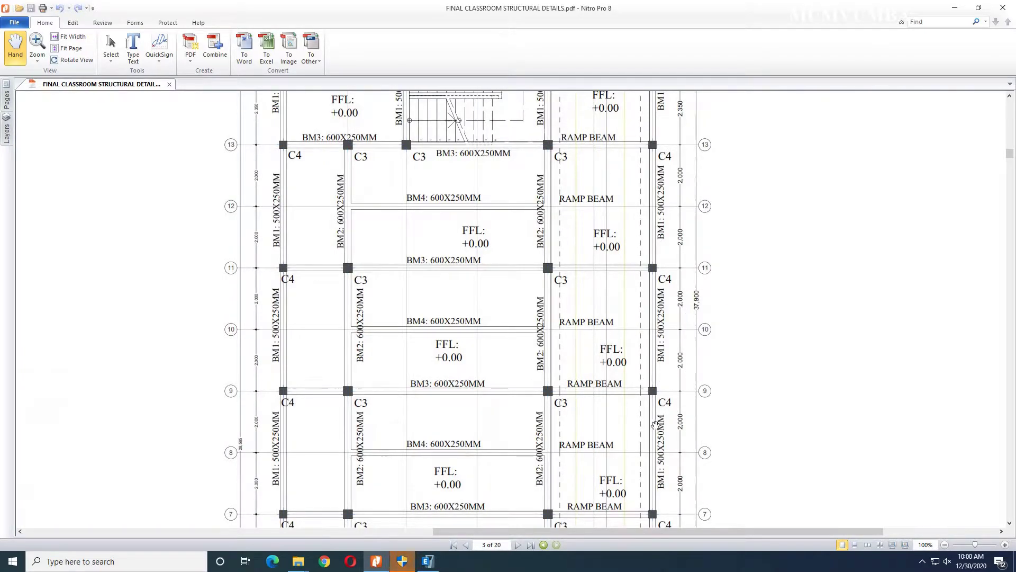
{"action": "left_click_drag", "start_coordinate": [676, 480], "coordinate": [670, 236]}
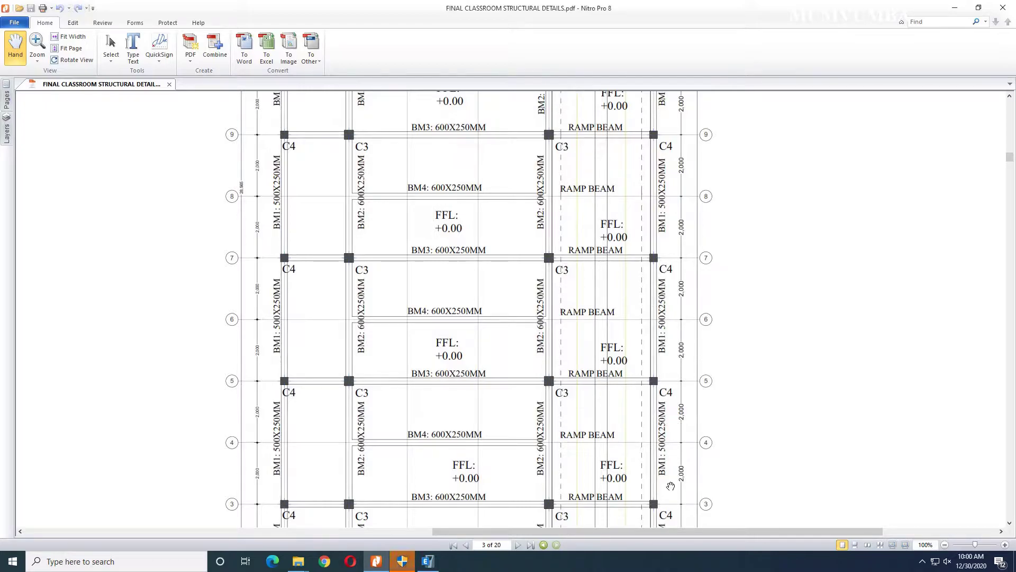
{"action": "left_click_drag", "start_coordinate": [684, 485], "coordinate": [691, 310]}
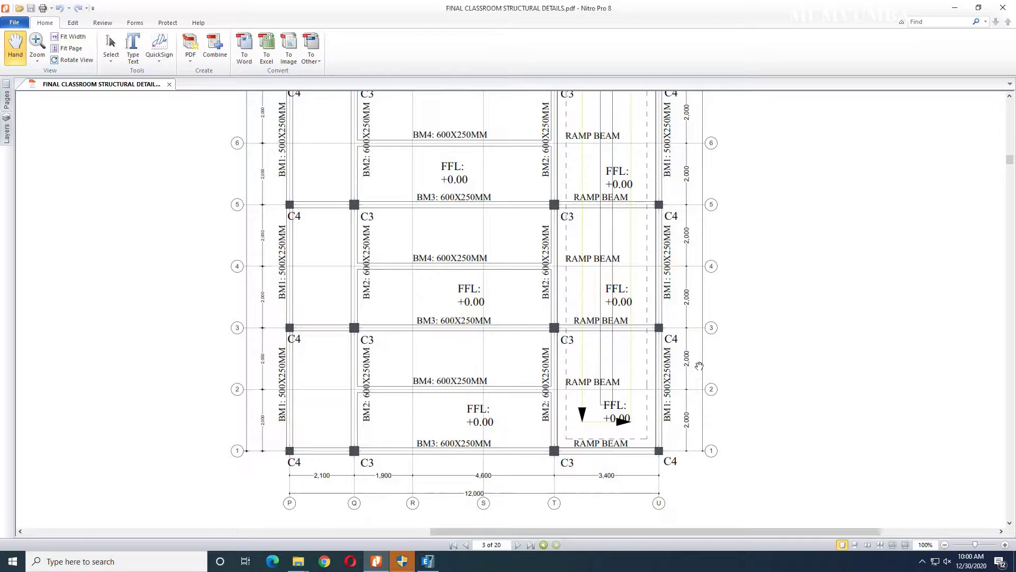
{"action": "mouse_move", "coordinate": [669, 170]}
{"action": "left_mouse_down"}
{"action": "mouse_move", "coordinate": [648, 250]}
{"action": "mouse_move", "coordinate": [644, 416]}
{"action": "left_mouse_up"}
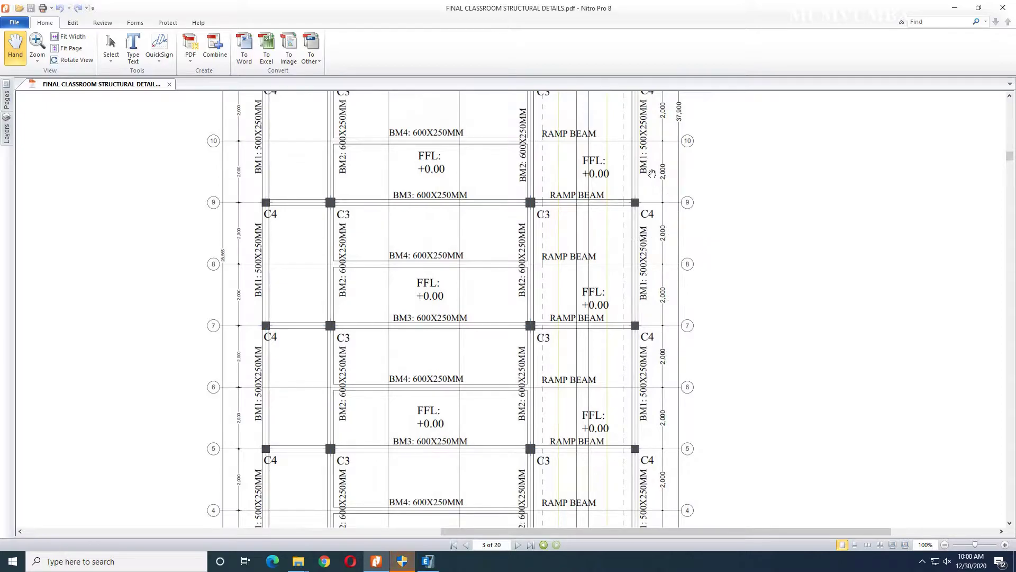
{"action": "left_click_drag", "start_coordinate": [662, 164], "coordinate": [621, 311]}
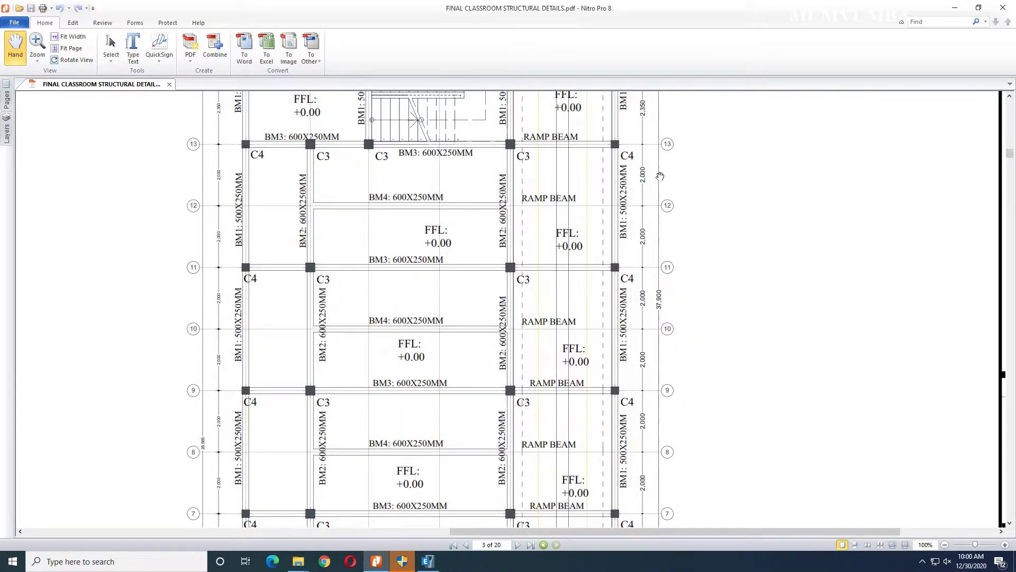
Step: Switch back to ETABS and add about 11 more grid lines to the Y grid data
{"action": "left_click", "coordinate": [430, 562]}
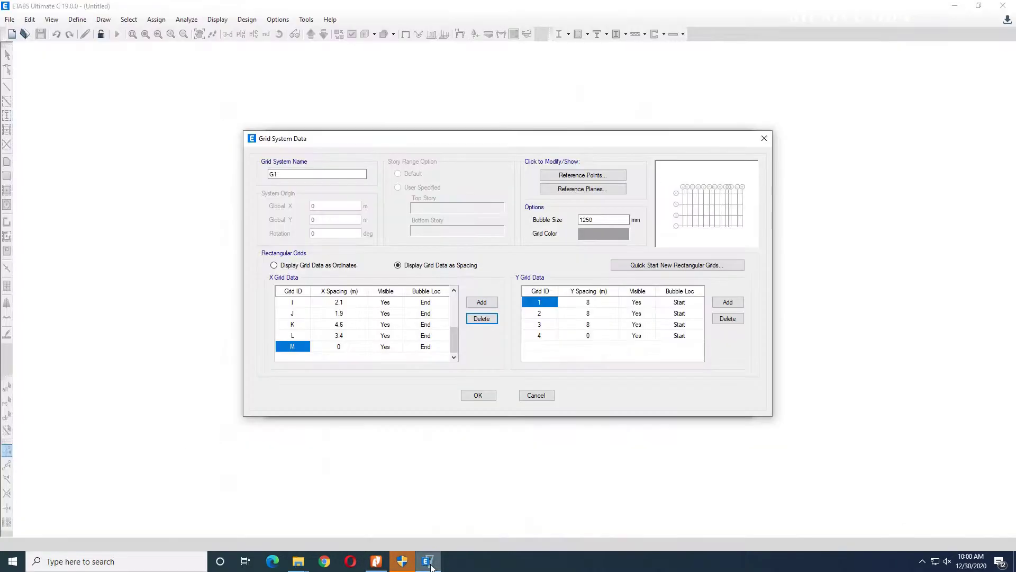
{"action": "left_click", "coordinate": [727, 303]}
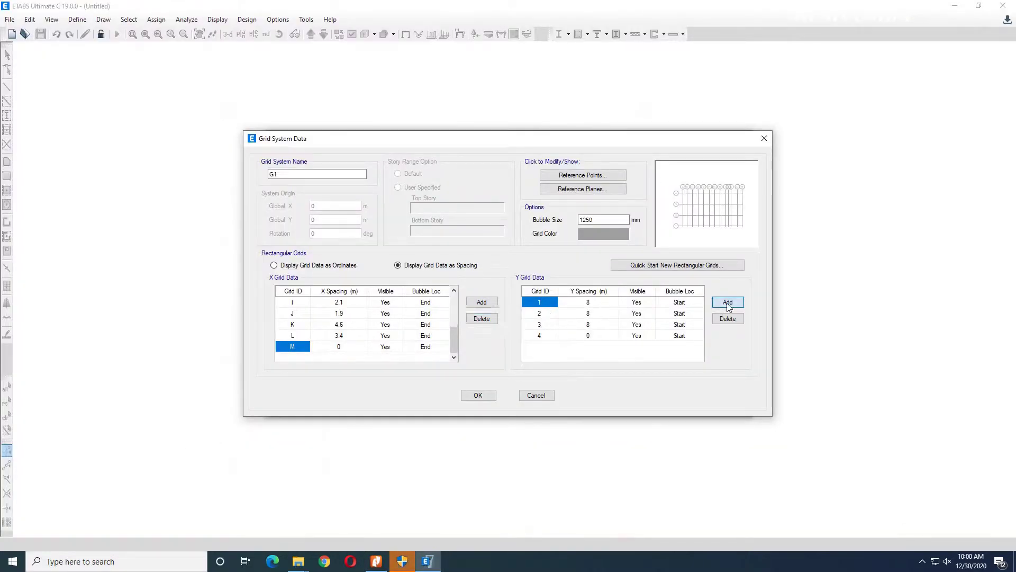
{"action": "left_click", "coordinate": [729, 304]}
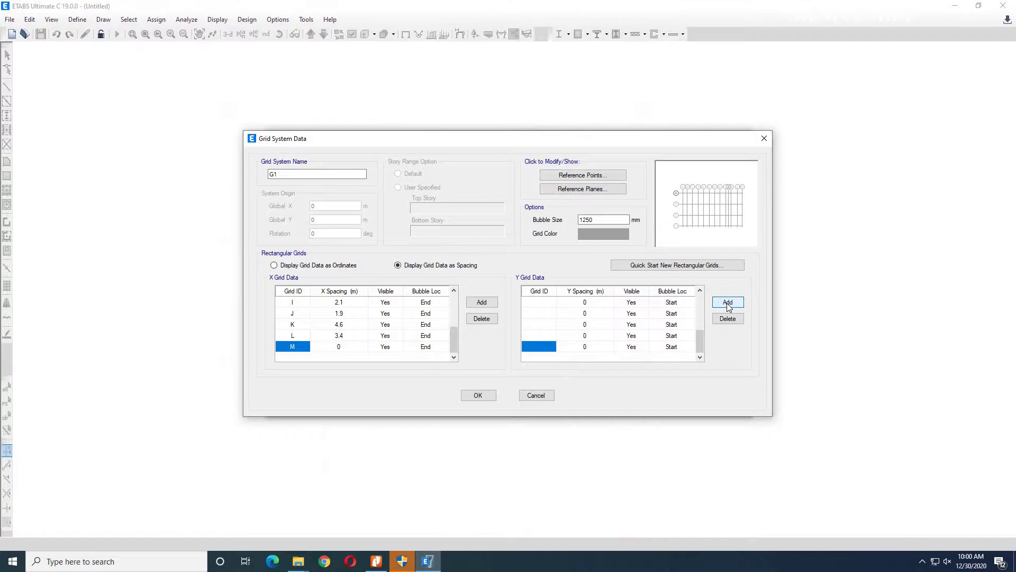
Step: Set the Y spacing of grid lines 1 through 12 to 2 m
{"action": "scroll", "coordinate": [540, 340], "scroll_direction": "up", "scroll_amount": 2}
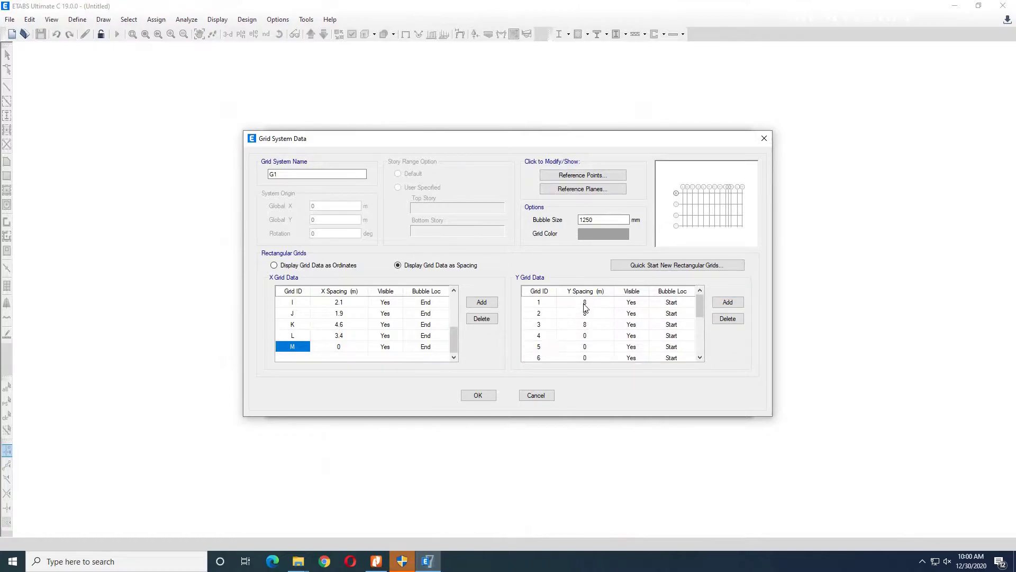
{"action": "left_click", "coordinate": [585, 306]}
{"action": "type", "text": "2"}
{"action": "key", "text": "Return"}
{"action": "type", "text": "2"}
{"action": "key", "text": "Return"}
{"action": "type", "text": "2"}
{"action": "key", "text": "Return"}
{"action": "type", "text": "2"}
{"action": "key", "text": "Return"}
{"action": "type", "text": "2"}
{"action": "key", "text": "Return"}
{"action": "type", "text": "2"}
{"action": "key", "text": "Return"}
{"action": "type", "text": "2"}
{"action": "key", "text": "Return"}
{"action": "type", "text": "2"}
{"action": "key", "text": "Return"}
{"action": "type", "text": "2"}
{"action": "key", "text": "Return"}
{"action": "type", "text": "2"}
{"action": "key", "text": "Return"}
{"action": "type", "text": "2"}
{"action": "key", "text": "Return"}
{"action": "type", "text": "2"}
Step: Fill in the missing grid IDs 10 through 15 for the unlabelled Y grid lines
{"action": "left_click", "coordinate": [547, 328]}
{"action": "type", "text": "1"}
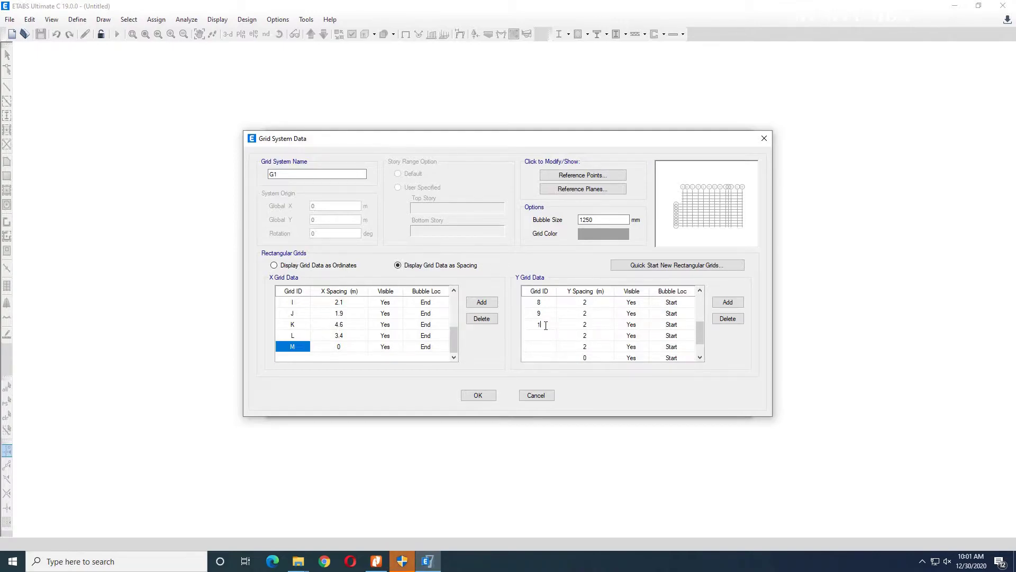
{"action": "type", "text": "1"}
{"action": "key", "text": "Return"}
{"action": "type", "text": "12"}
{"action": "key", "text": "Return"}
{"action": "type", "text": "14"}
{"action": "key", "text": "Return"}
{"action": "type", "text": "1"}
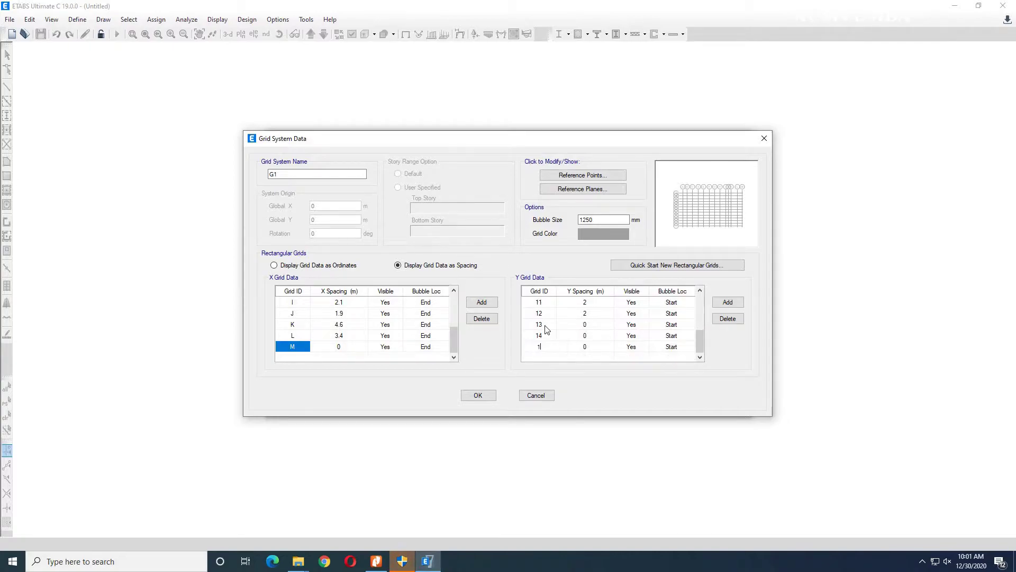
{"action": "type", "text": "516"}
{"action": "type", "text": "1"}
{"action": "key", "text": "BackSpace"}
{"action": "key", "text": "BackSpace"}
{"action": "key", "text": "BackSpace"}
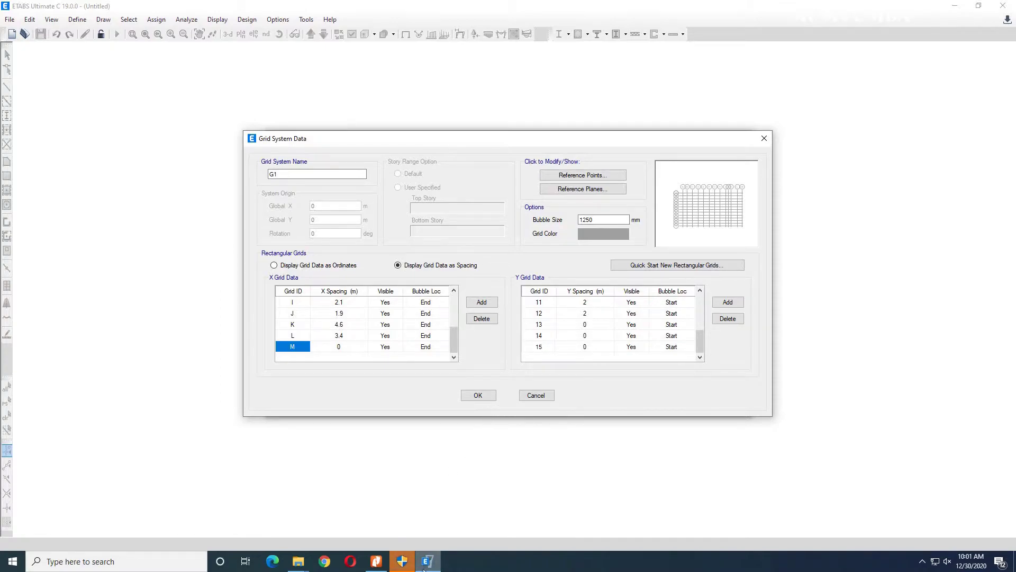
Step: Add three more Y grid lines and check the bays above grid line 13 in the PDF layout
{"action": "left_click", "coordinate": [724, 304]}
{"action": "left_click", "coordinate": [726, 303]}
{"action": "left_click", "coordinate": [725, 304]}
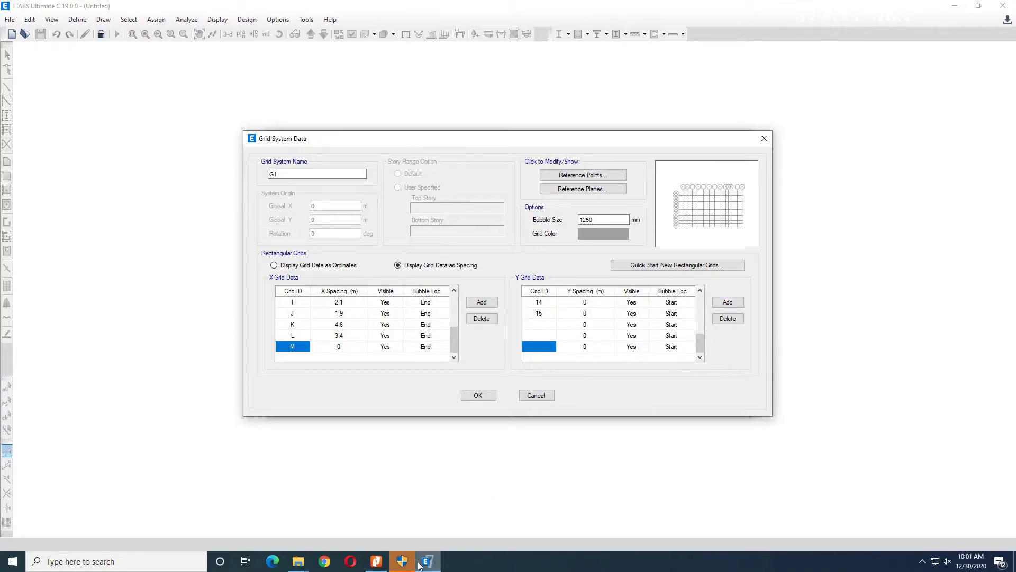
{"action": "left_click", "coordinate": [377, 561]}
{"action": "scroll", "coordinate": [622, 283], "scroll_direction": "up", "scroll_amount": 5}
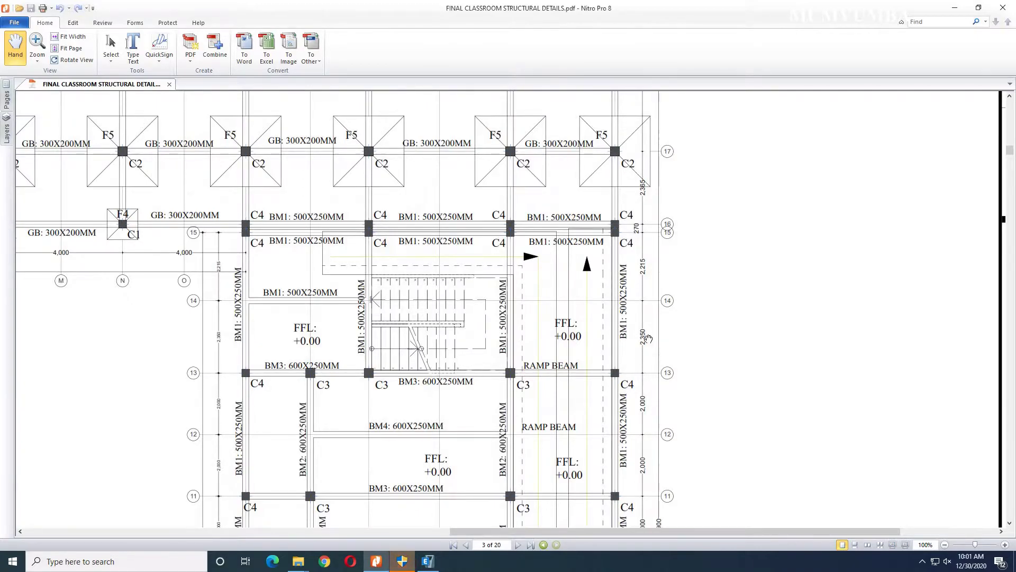
{"action": "left_click", "coordinate": [429, 562]}
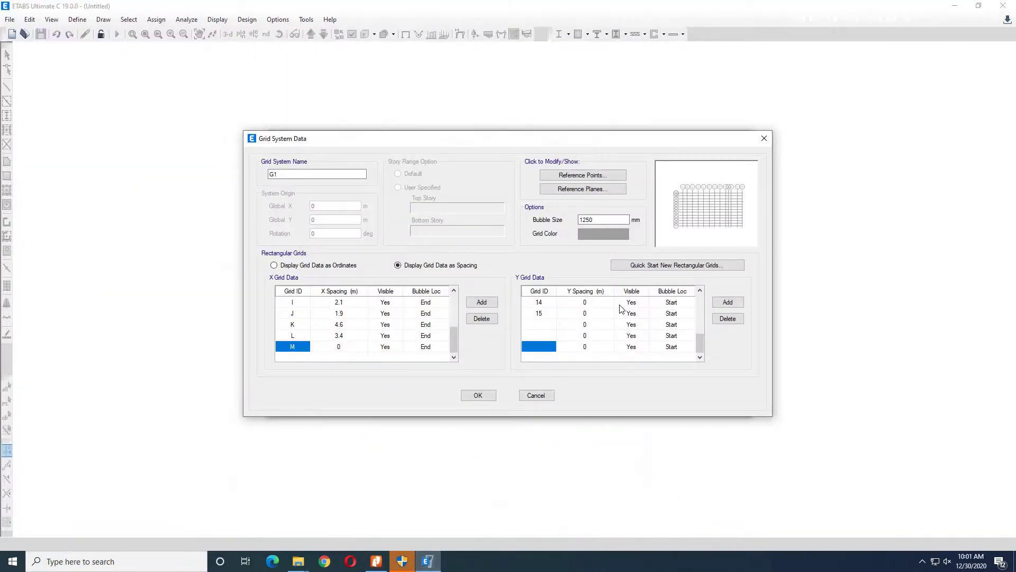
Step: Label the three unnamed Y grid lines 16, 17 and 18 in ETABS
{"action": "left_click", "coordinate": [539, 326]}
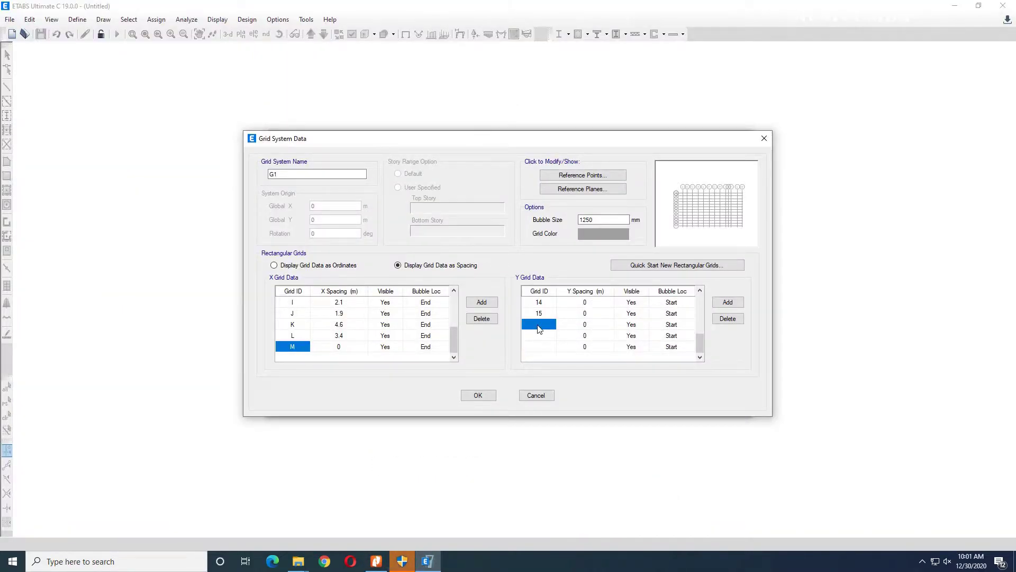
{"action": "left_click", "coordinate": [539, 326]}
{"action": "type", "text": "16"}
{"action": "key", "text": "Return"}
{"action": "type", "text": "17"}
{"action": "key", "text": "Return"}
{"action": "type", "text": "18"}
Step: Set the Y spacing of grid line 13 to 2.350 m
{"action": "scroll", "coordinate": [565, 331], "scroll_direction": "up", "scroll_amount": 3}
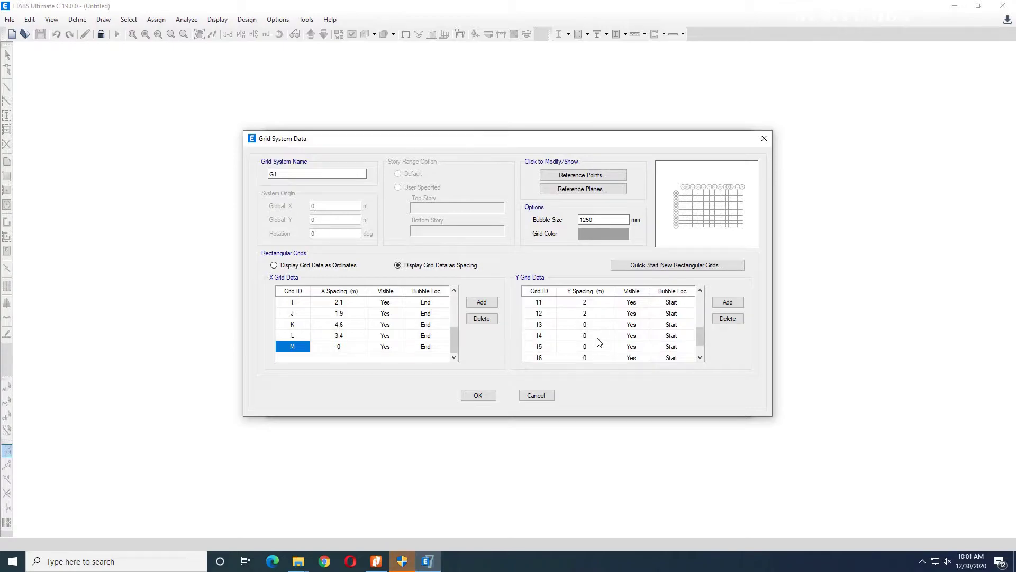
{"action": "left_click", "coordinate": [593, 329]}
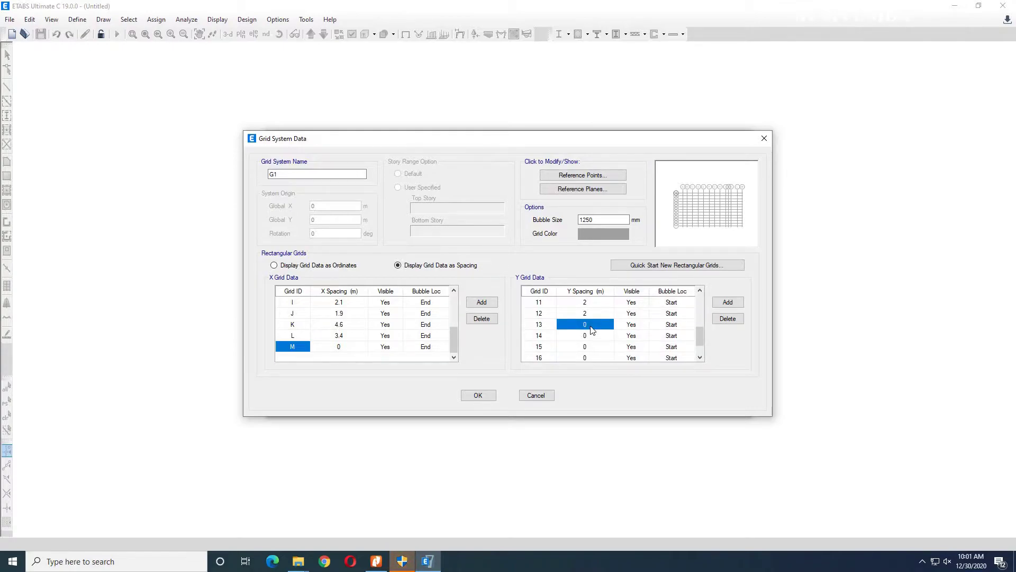
{"action": "type", "text": "2.350"}
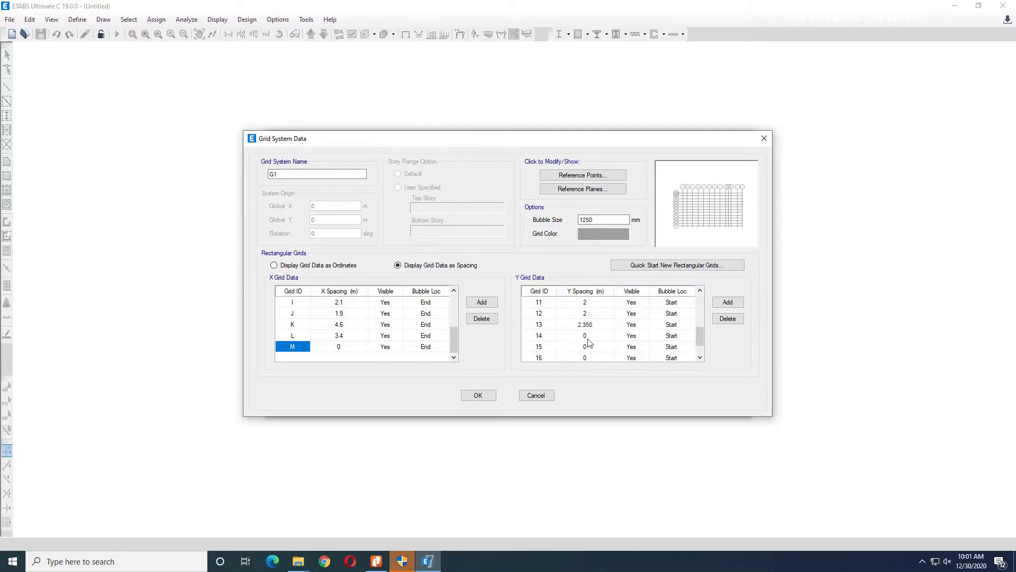
Step: Check the bay above grid line 14 in the PDF layout and set that grid line's Y spacing to 2.215 m in ETABS
{"action": "left_click", "coordinate": [588, 338]}
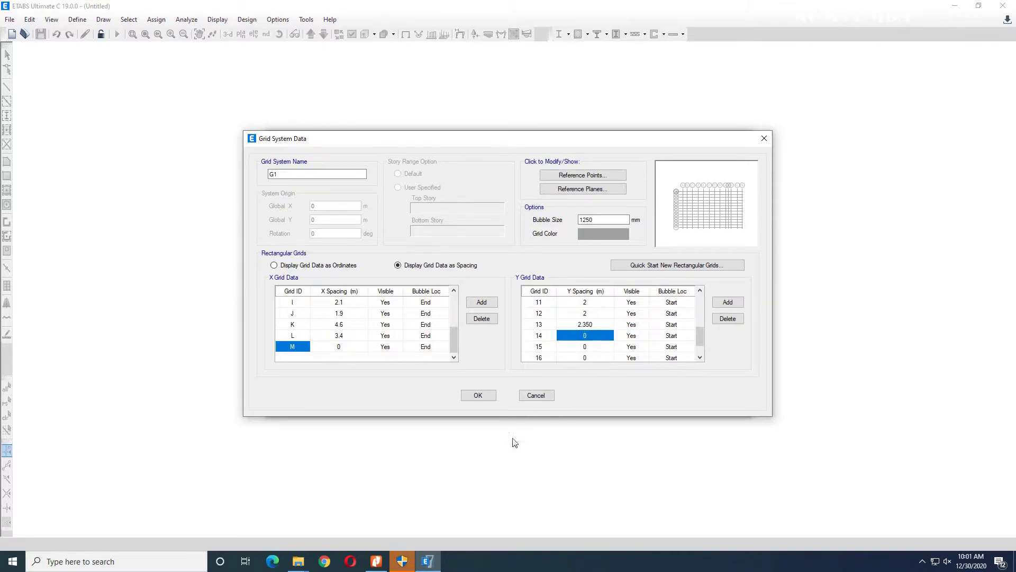
{"action": "left_click", "coordinate": [376, 562]}
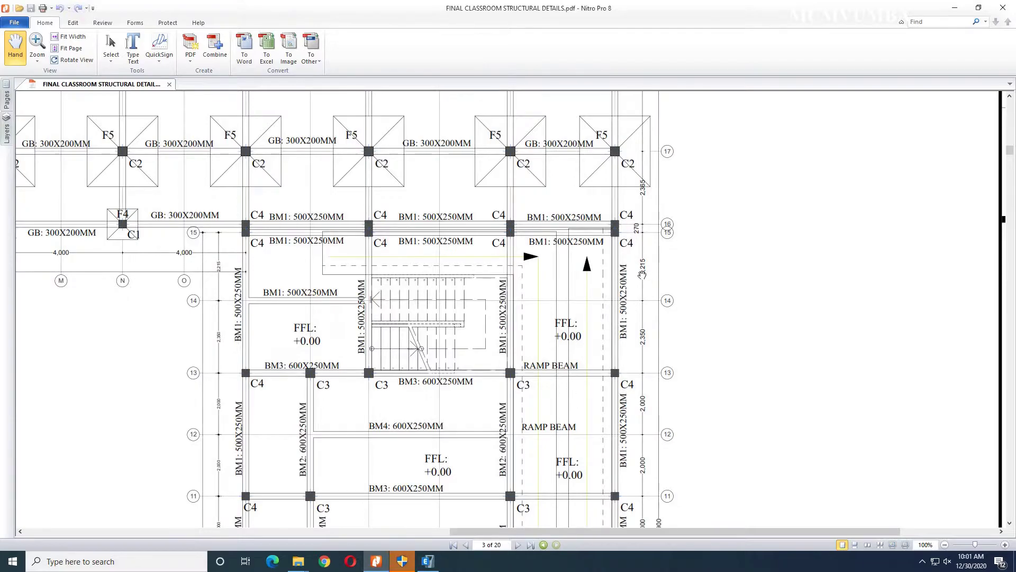
{"action": "left_click", "coordinate": [373, 566]}
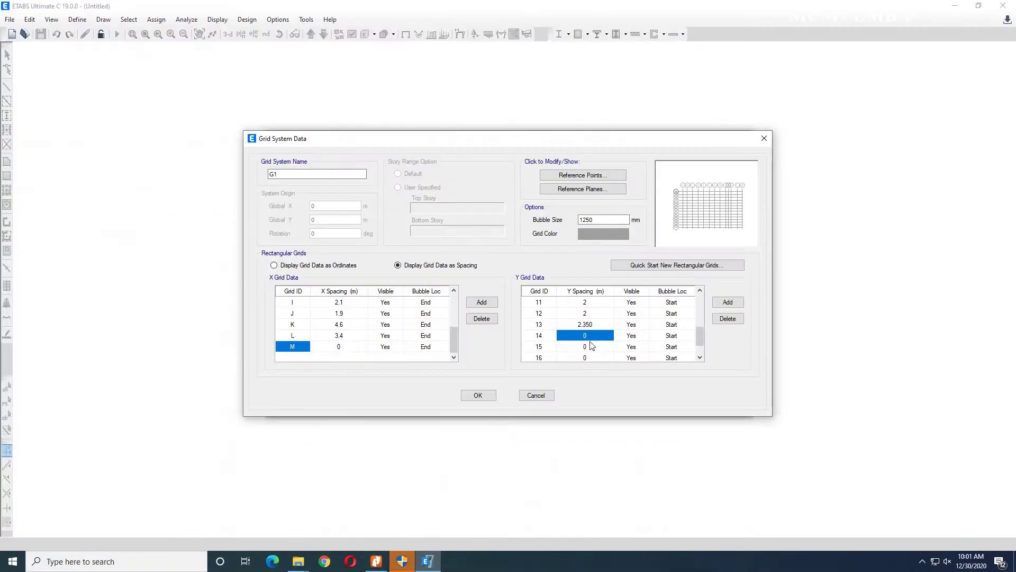
{"action": "type", "text": "2"}
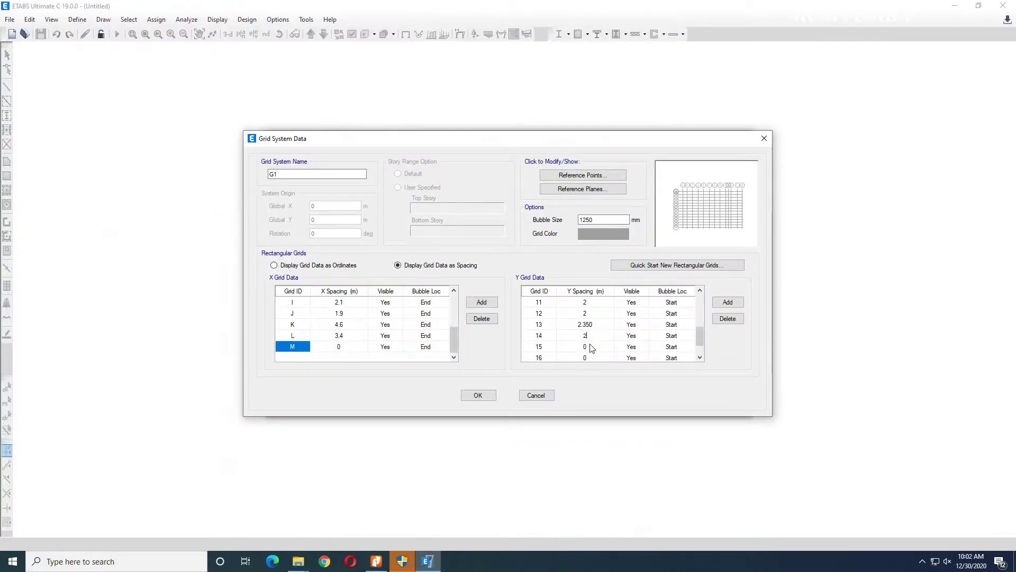
{"action": "type", "text": ".215"}
Step: Check the narrow bay between grid lines 15 and 16 in the PDF and set grid line 15's Y spacing to 0.270 m
{"action": "left_click", "coordinate": [591, 349]}
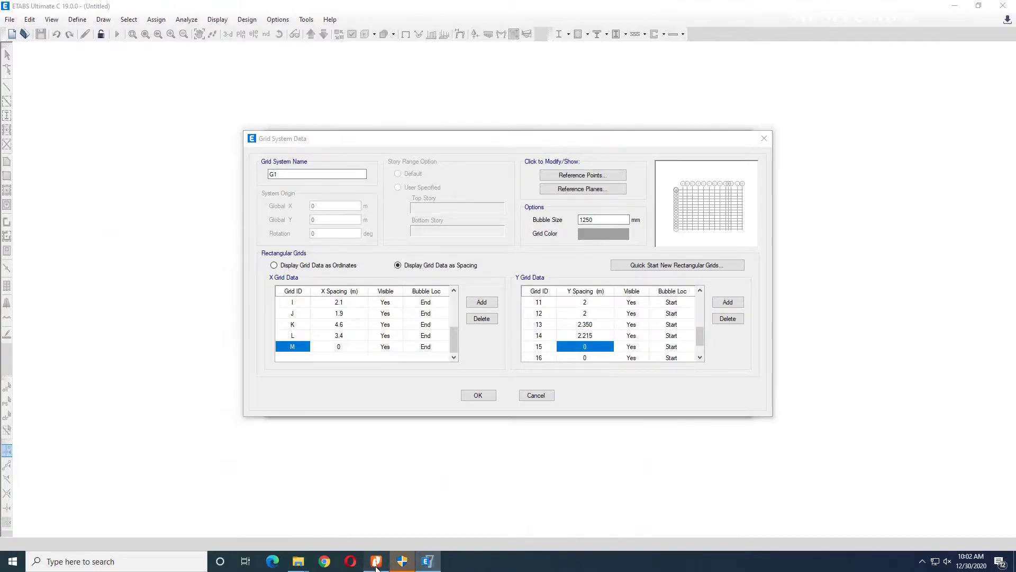
{"action": "left_click", "coordinate": [375, 563]}
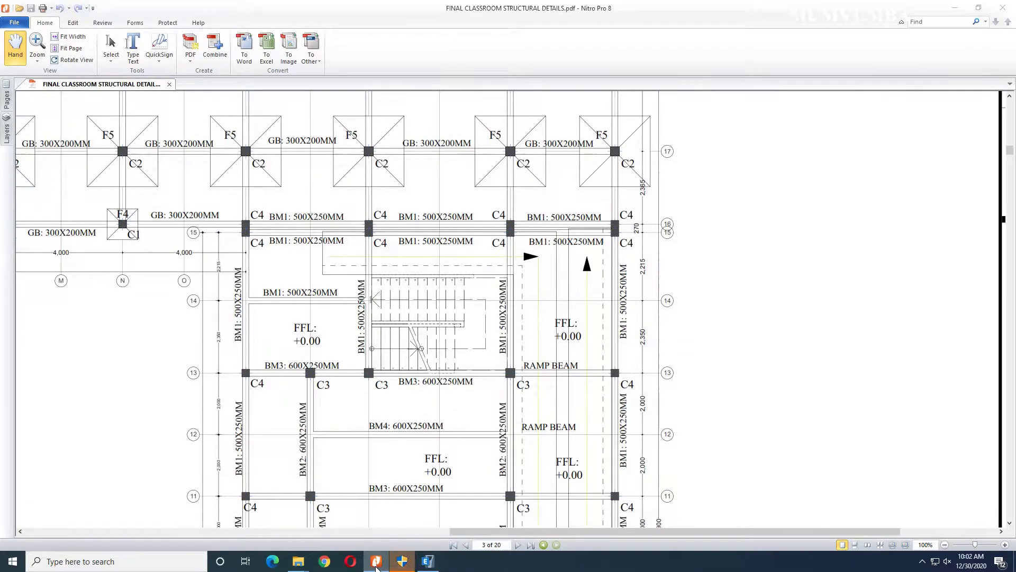
{"action": "left_click", "coordinate": [428, 561]}
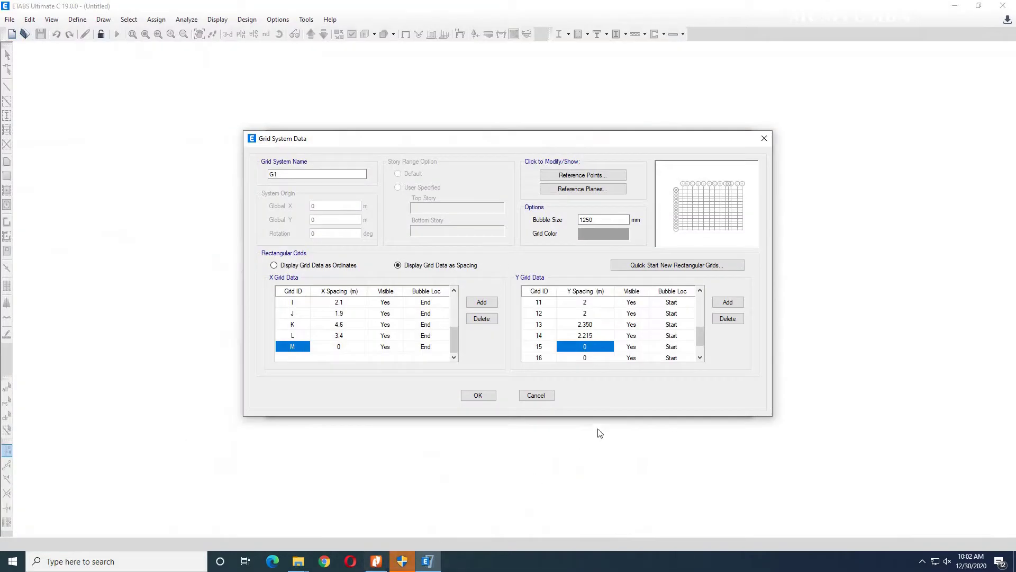
{"action": "left_click", "coordinate": [587, 348]}
{"action": "type", "text": ".270"}
Step: Look up the bay between grid lines 16 and 17 in the PDF and set grid line 16's Y spacing to 2.365 m
{"action": "scroll", "coordinate": [598, 353], "scroll_direction": "down", "scroll_amount": 1}
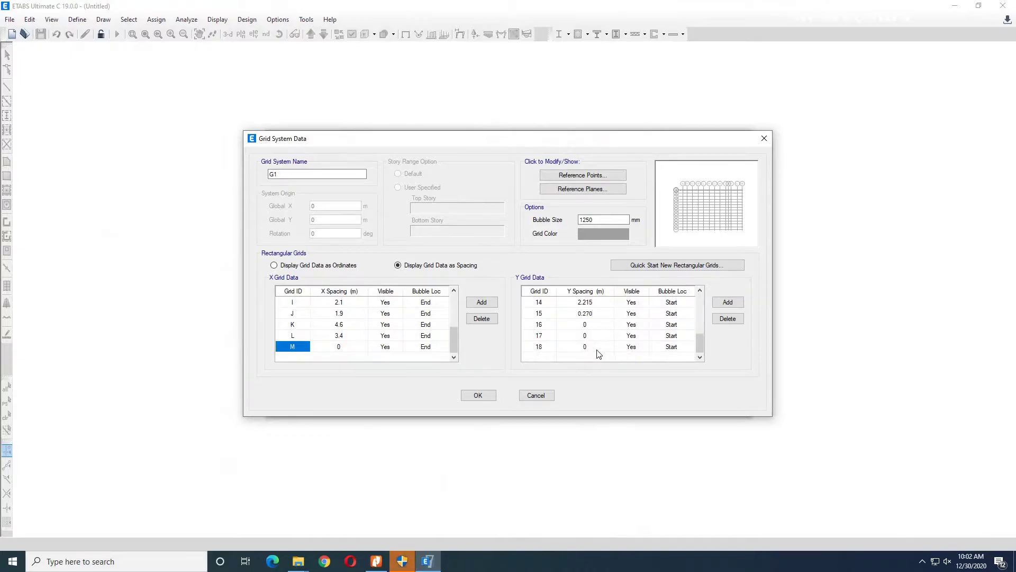
{"action": "left_click", "coordinate": [596, 325]}
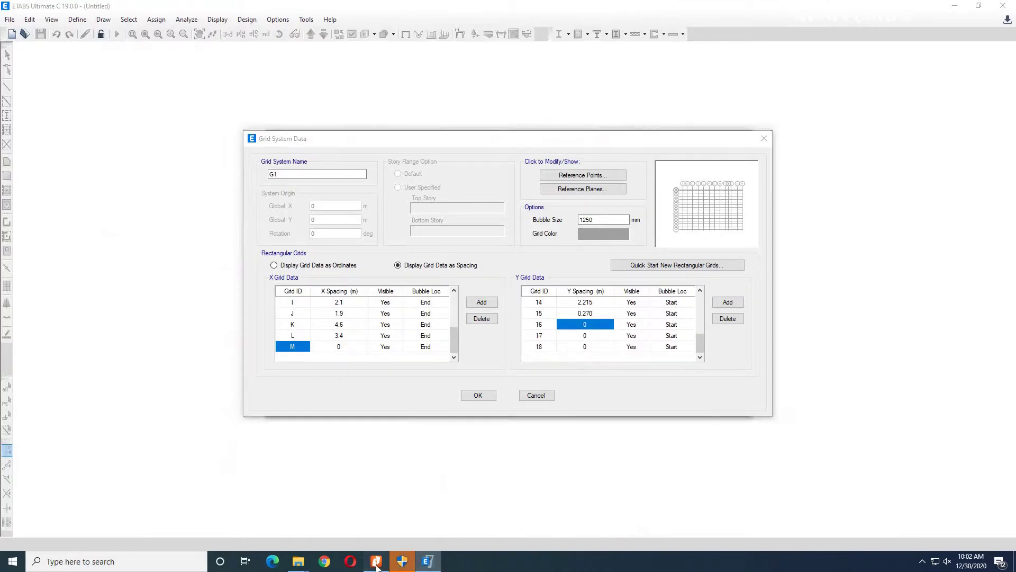
{"action": "left_click", "coordinate": [377, 565]}
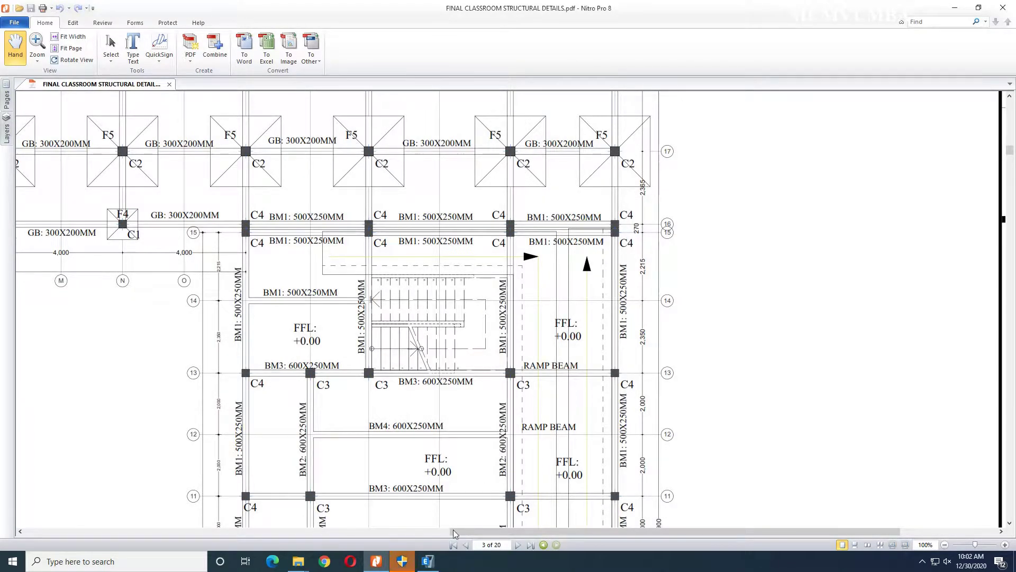
{"action": "left_click", "coordinate": [388, 555]}
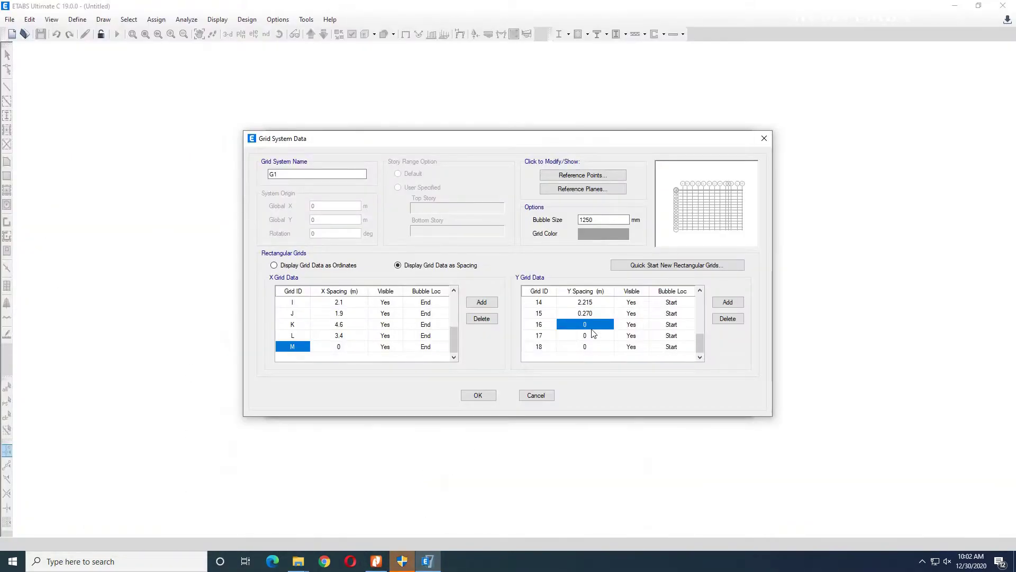
{"action": "type", "text": "2.365"}
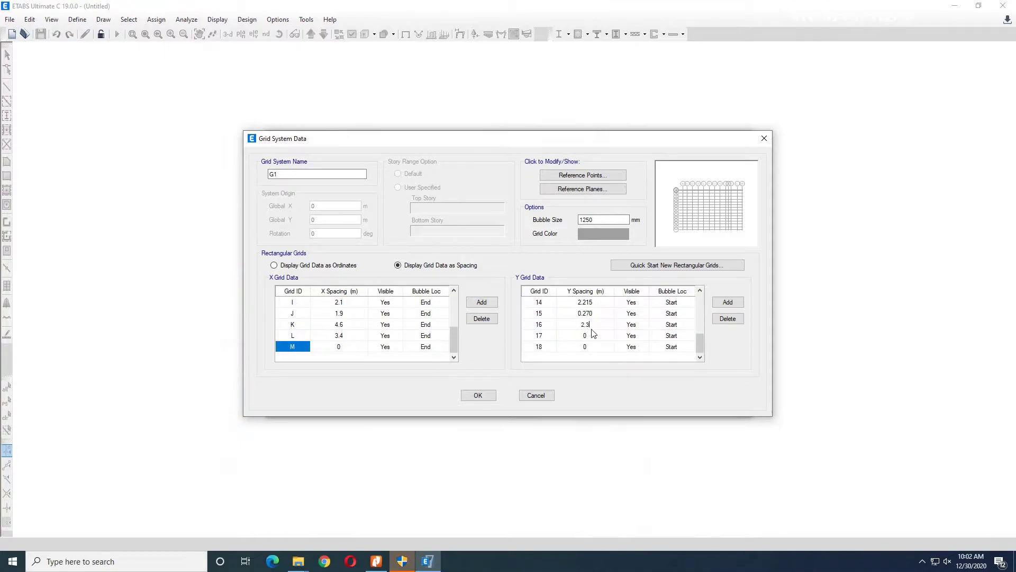
Step: Find the bay between grid lines 17 and 18 in the PDF and set grid line 17's Y spacing to 6.7 m
{"action": "left_click", "coordinate": [592, 335]}
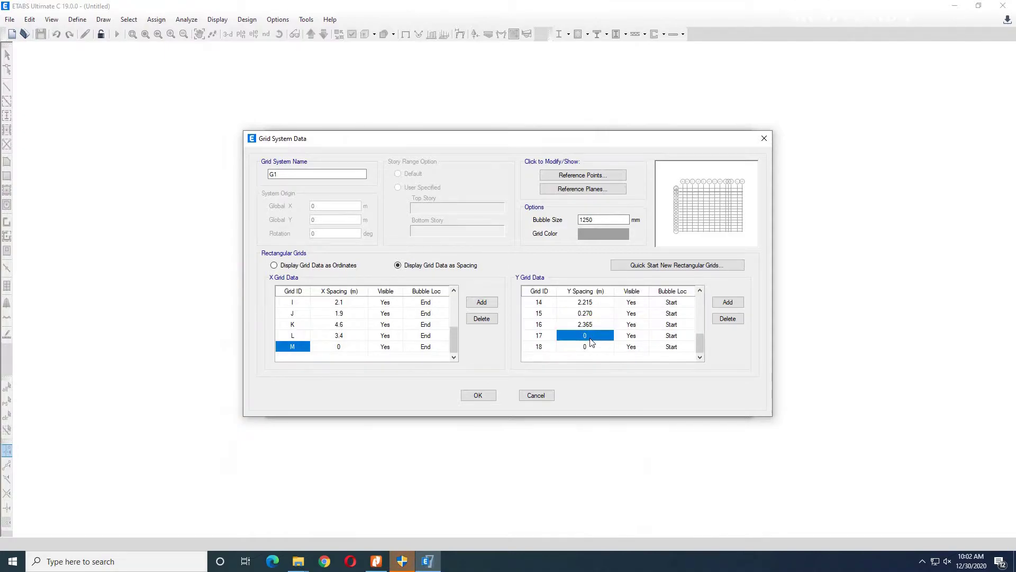
{"action": "left_click", "coordinate": [376, 561]}
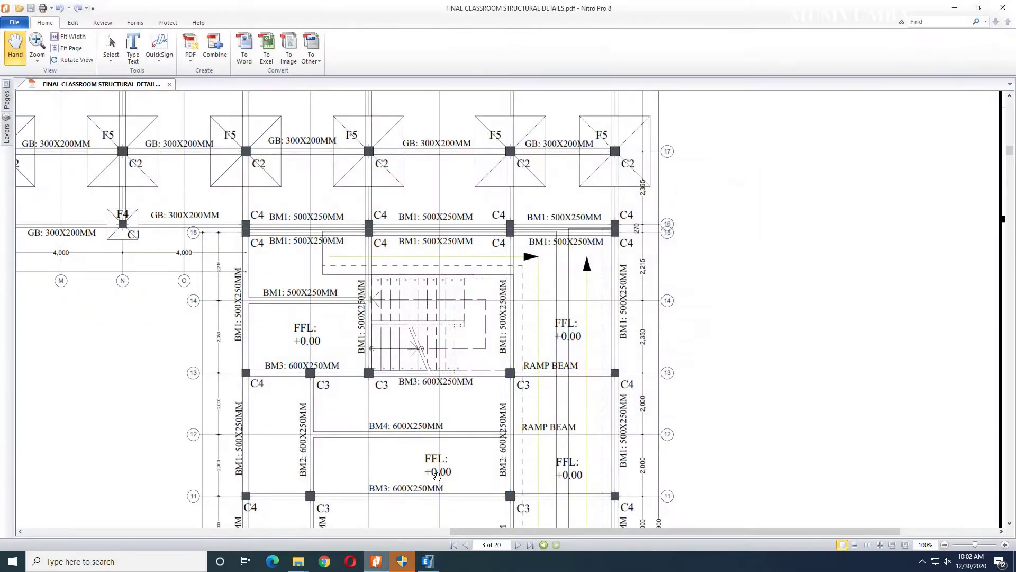
{"action": "scroll", "coordinate": [661, 199], "scroll_direction": "up", "scroll_amount": 3}
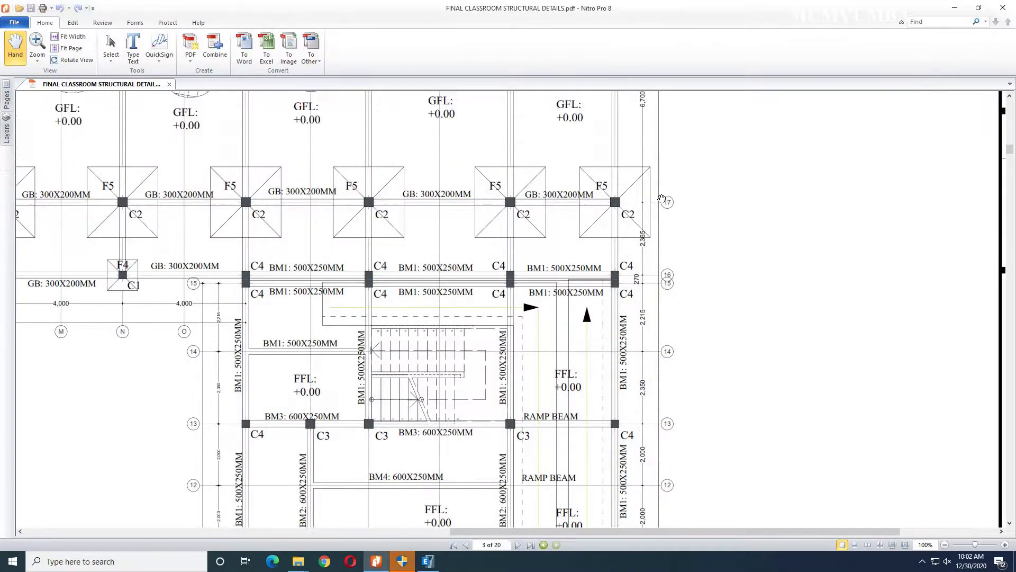
{"action": "scroll", "coordinate": [661, 198], "scroll_direction": "up", "scroll_amount": 1}
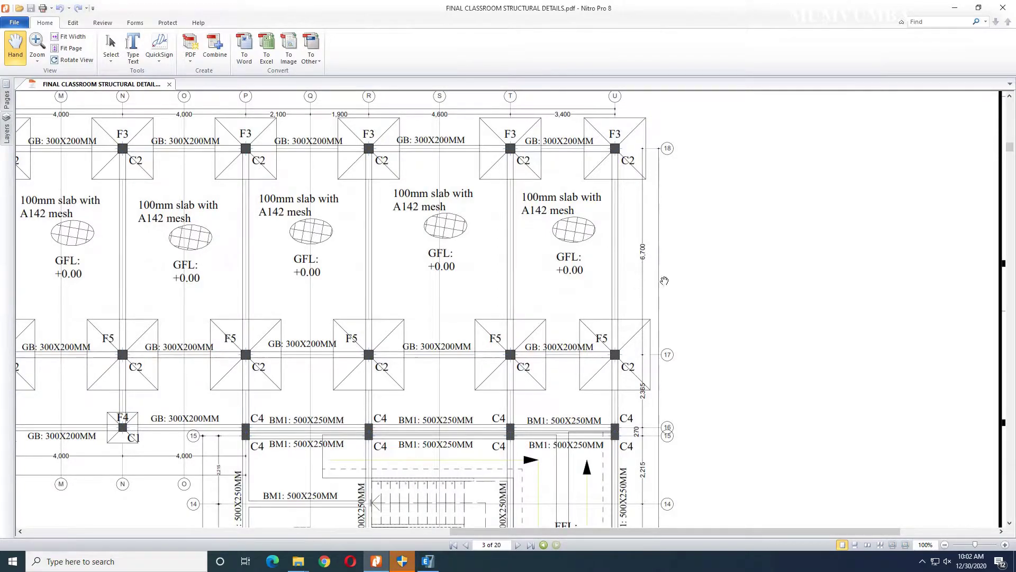
{"action": "left_click", "coordinate": [375, 564]}
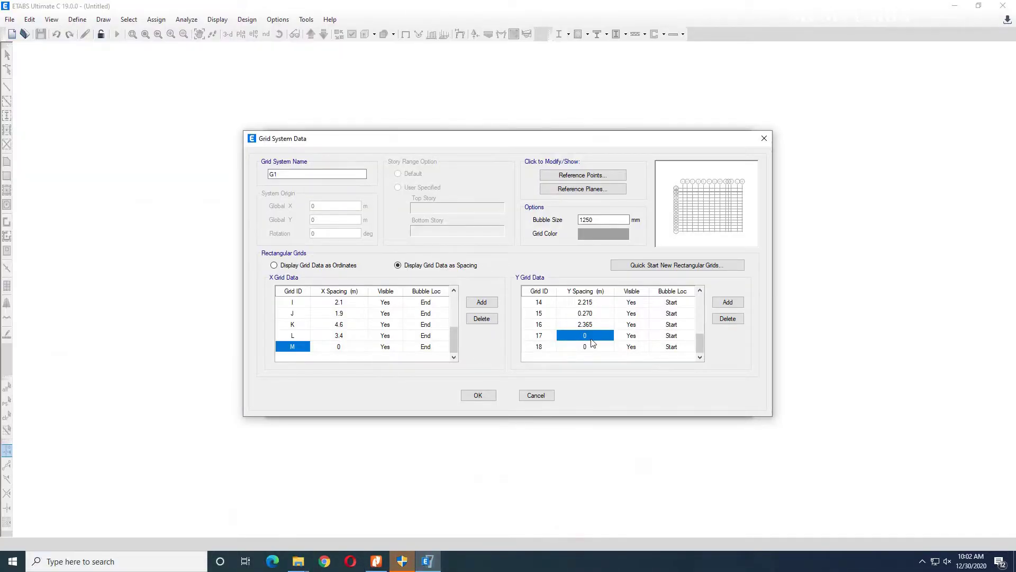
{"action": "type", "text": "6.7"}
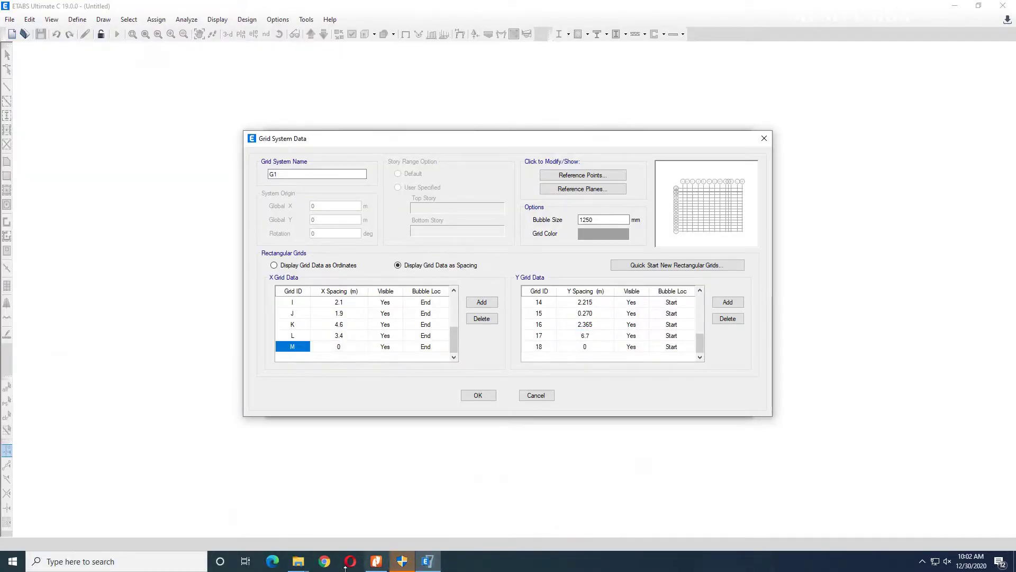
Step: Recheck the top bay in the PDF layout, accept the custom grid data and create the grid-only model in ETABS
{"action": "left_click", "coordinate": [376, 562]}
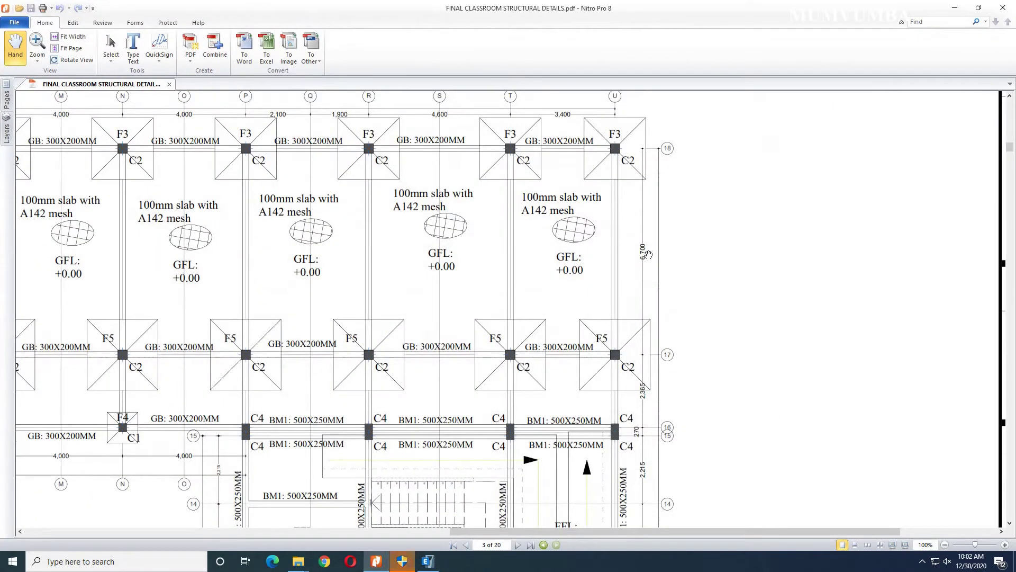
{"action": "left_click", "coordinate": [376, 562]}
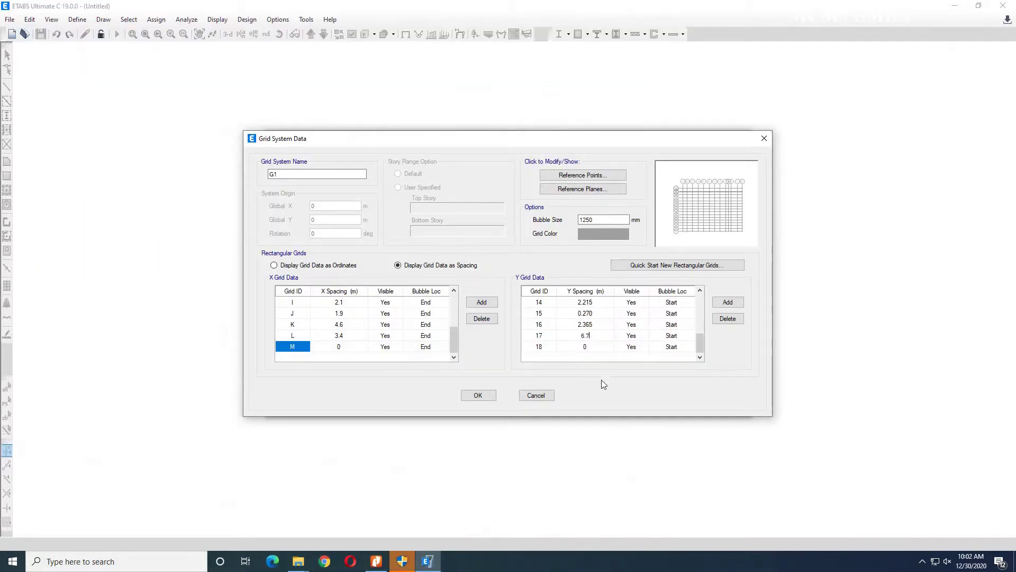
{"action": "left_click", "coordinate": [478, 397]}
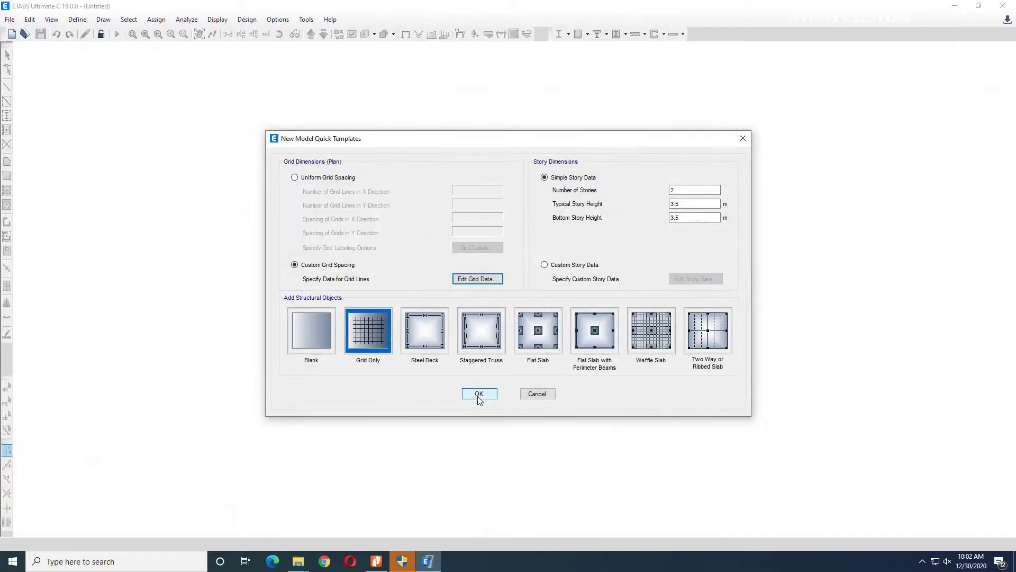
{"action": "left_click", "coordinate": [479, 394]}
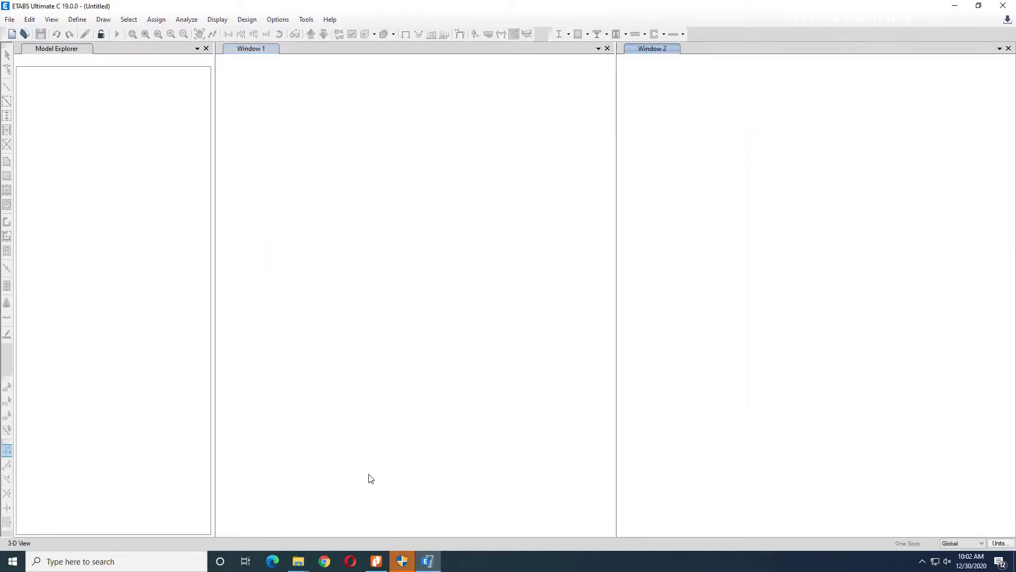
Step: Switch to the PDF and examine the general structural layout at +0.00 m, including the grid lines and bays around the west staircase
{"action": "left_click", "coordinate": [375, 562]}
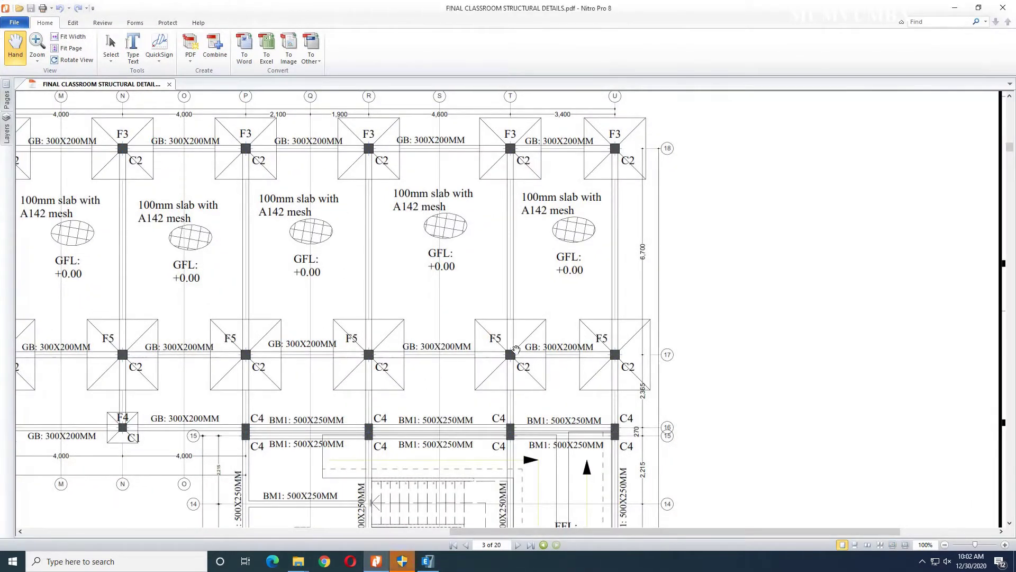
{"action": "scroll", "coordinate": [519, 349], "scroll_direction": "down", "scroll_amount": 3}
{"action": "scroll", "coordinate": [519, 349], "scroll_direction": "down", "scroll_amount": 2, "text": "ctrl"}
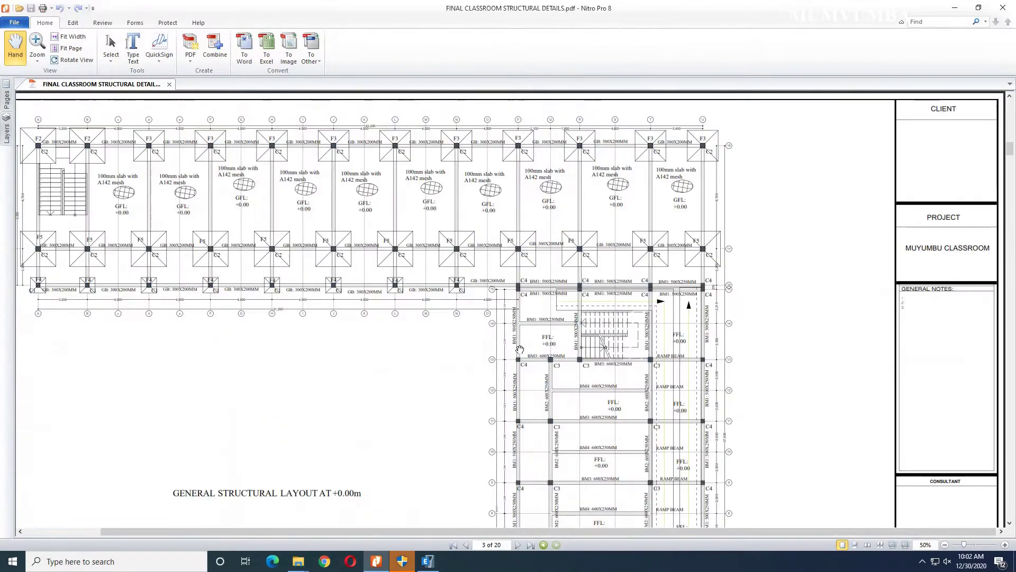
{"action": "scroll", "coordinate": [703, 348], "scroll_direction": "up", "scroll_amount": 1, "text": "ctrl"}
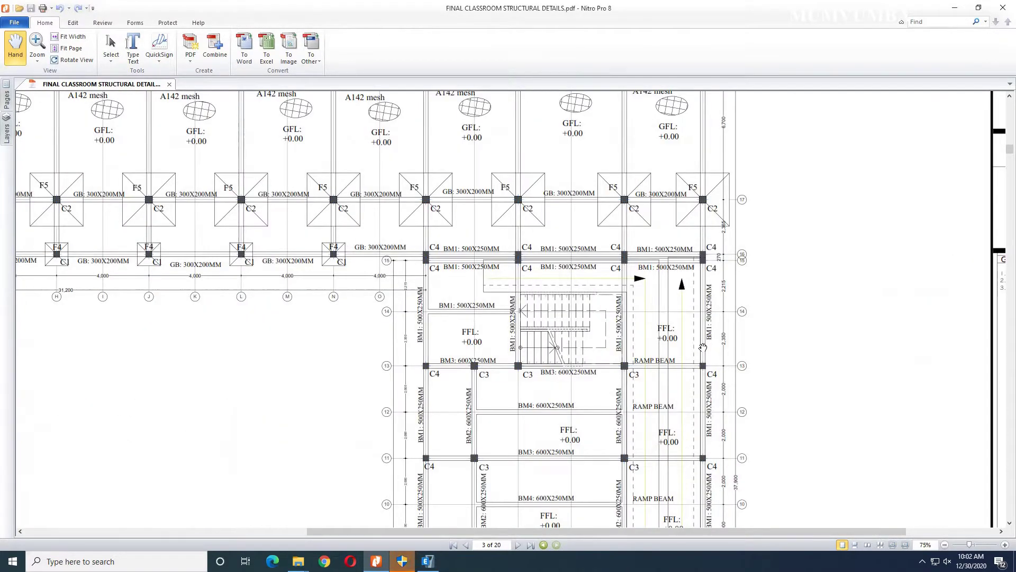
{"action": "scroll", "coordinate": [703, 348], "scroll_direction": "down", "scroll_amount": 1, "text": "ctrl"}
{"action": "left_click_drag", "start_coordinate": [529, 418], "coordinate": [614, 417]}
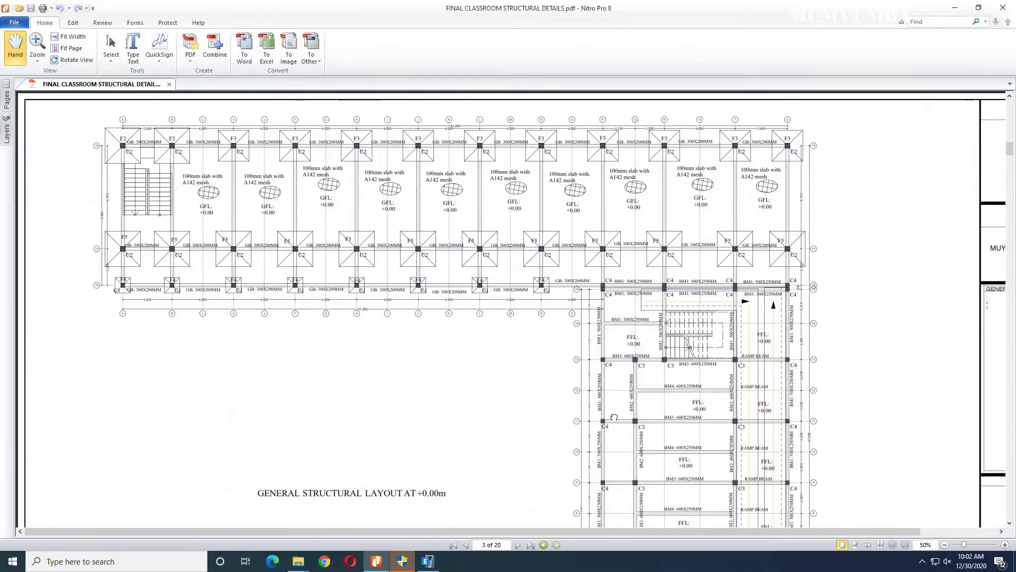
{"action": "scroll", "coordinate": [103, 241], "scroll_direction": "up", "scroll_amount": 3, "text": "ctrl"}
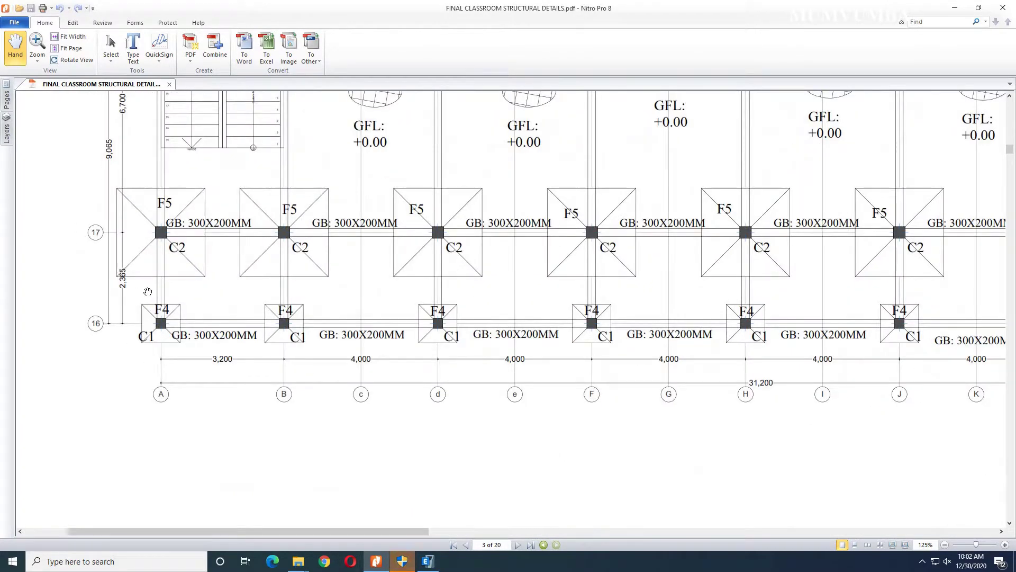
{"action": "scroll", "coordinate": [150, 277], "scroll_direction": "up", "scroll_amount": 3}
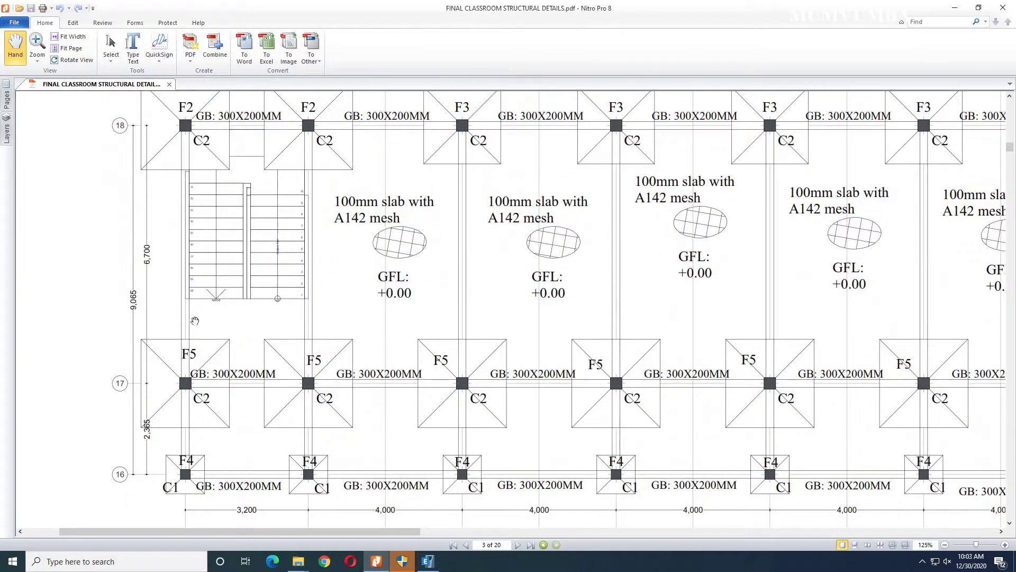
{"action": "scroll", "coordinate": [195, 320], "scroll_direction": "down", "scroll_amount": 3, "text": "ctrl"}
{"action": "scroll", "coordinate": [447, 404], "scroll_direction": "down", "scroll_amount": 1}
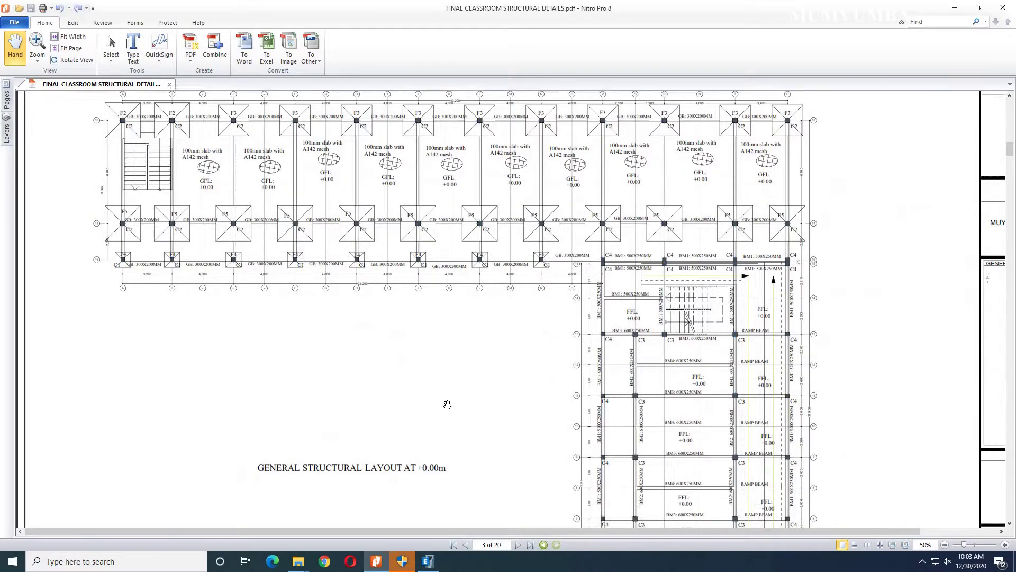
Step: Browse the remaining sheets of the structural drawing set up to the retaining wall detail
{"action": "scroll", "coordinate": [447, 405], "scroll_direction": "down", "scroll_amount": 3}
{"action": "scroll", "coordinate": [448, 376], "scroll_direction": "down", "scroll_amount": 5, "text": "ctrl"}
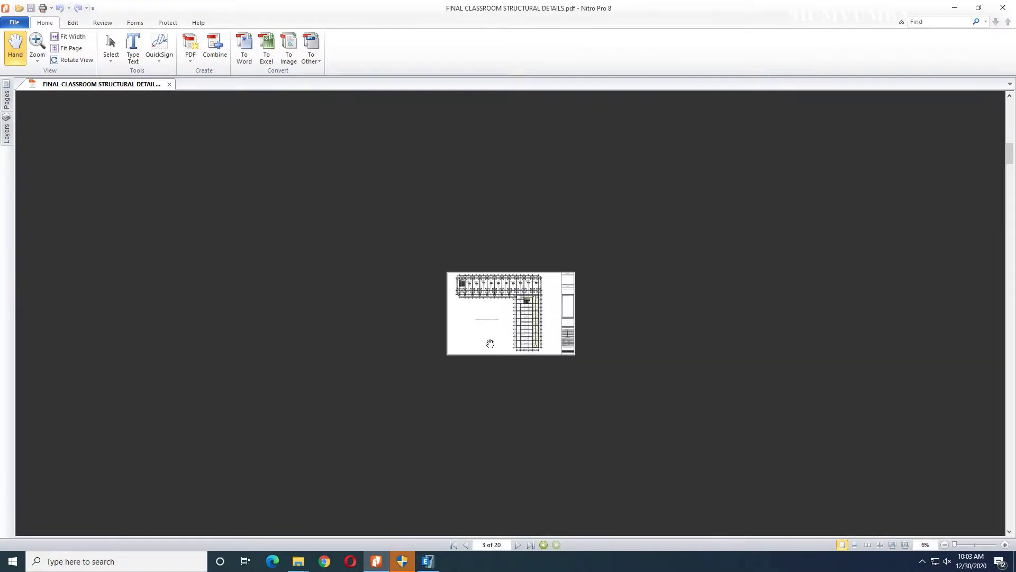
{"action": "scroll", "coordinate": [491, 343], "scroll_direction": "down", "scroll_amount": 3}
{"action": "scroll", "coordinate": [493, 341], "scroll_direction": "up", "scroll_amount": 5, "text": "ctrl"}
{"action": "scroll", "coordinate": [505, 330], "scroll_direction": "down", "scroll_amount": 3}
{"action": "scroll", "coordinate": [505, 331], "scroll_direction": "down", "scroll_amount": 3, "text": "ctrl"}
{"action": "scroll", "coordinate": [505, 331], "scroll_direction": "down", "scroll_amount": 3}
{"action": "scroll", "coordinate": [505, 330], "scroll_direction": "down", "scroll_amount": 6}
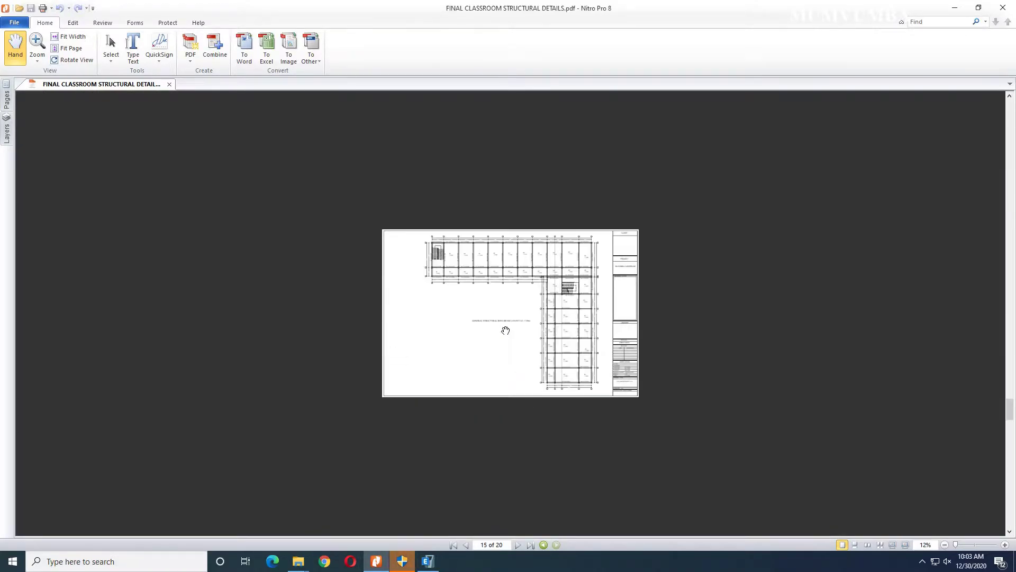
{"action": "scroll", "coordinate": [505, 330], "scroll_direction": "down", "scroll_amount": 4}
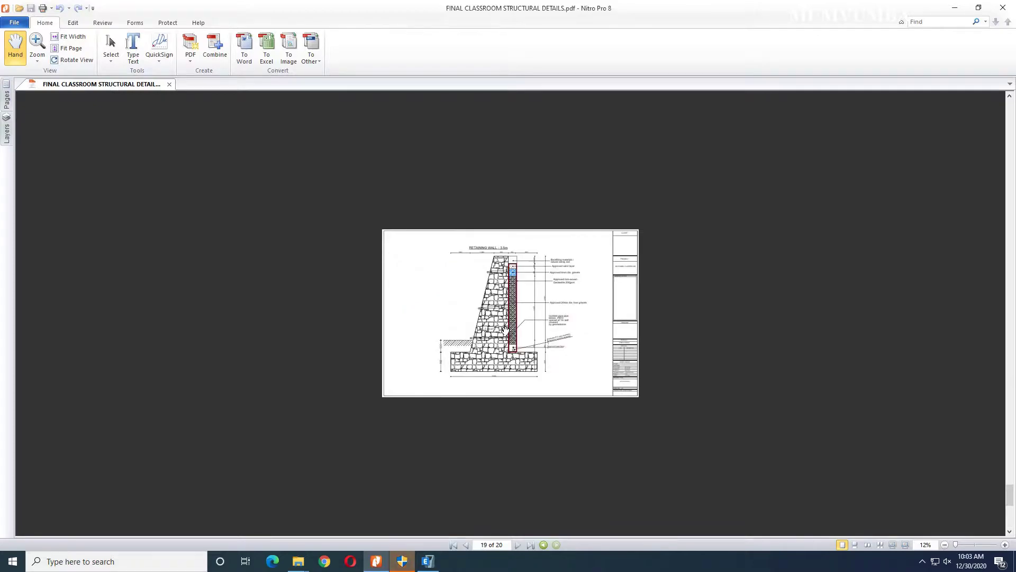
Step: Return to the columns detail sheet and examine the sections and sizes of columns C1 to C4
{"action": "scroll", "coordinate": [506, 330], "scroll_direction": "up", "scroll_amount": 7}
{"action": "scroll", "coordinate": [505, 331], "scroll_direction": "up", "scroll_amount": 4}
{"action": "scroll", "coordinate": [506, 330], "scroll_direction": "up", "scroll_amount": 1}
{"action": "scroll", "coordinate": [505, 330], "scroll_direction": "down", "scroll_amount": 1}
{"action": "scroll", "coordinate": [506, 330], "scroll_direction": "up", "scroll_amount": 3, "text": "ctrl"}
{"action": "scroll", "coordinate": [508, 330], "scroll_direction": "down", "scroll_amount": 5}
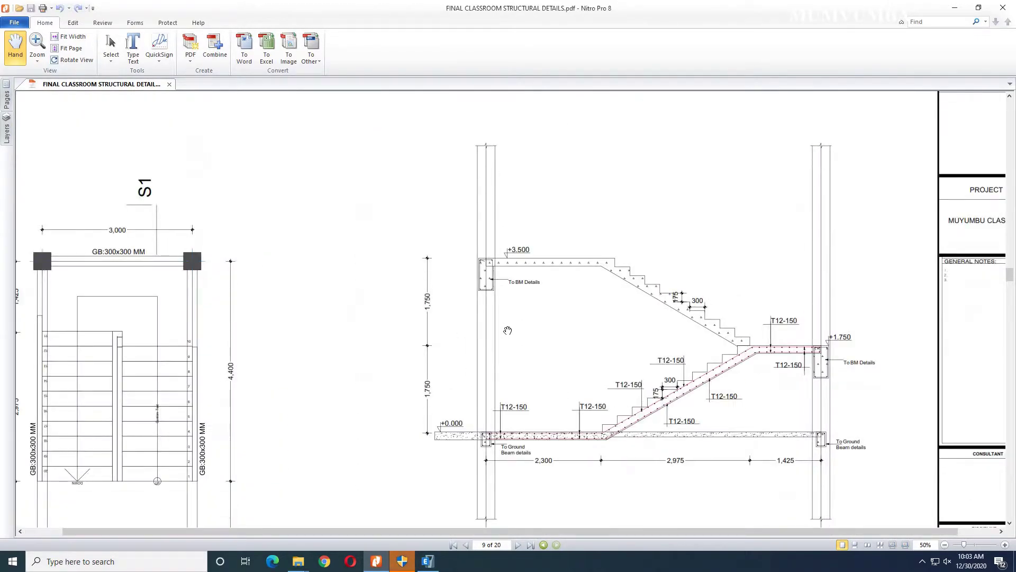
{"action": "scroll", "coordinate": [508, 330], "scroll_direction": "up", "scroll_amount": 5}
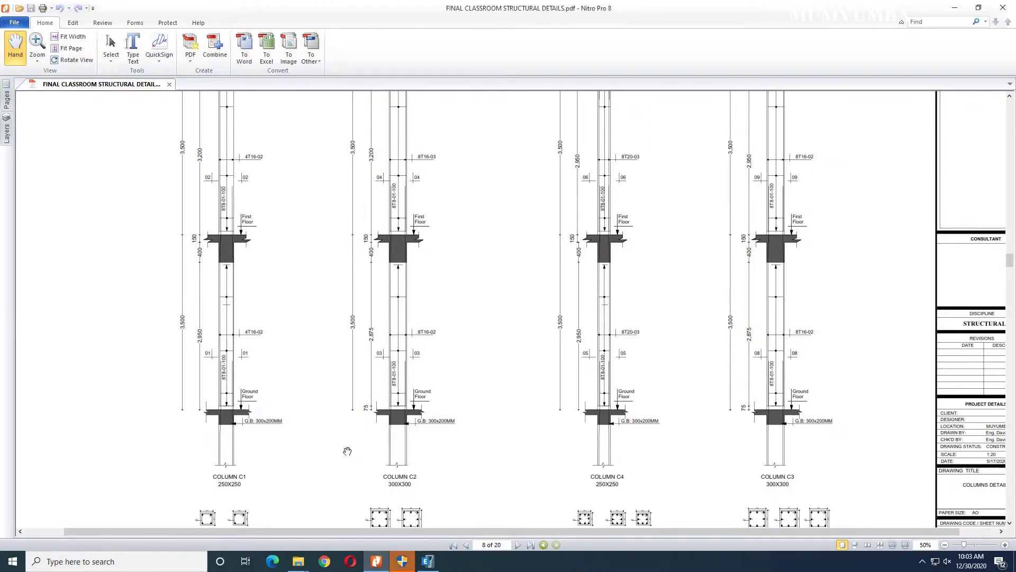
{"action": "scroll", "coordinate": [347, 450], "scroll_direction": "down", "scroll_amount": 1}
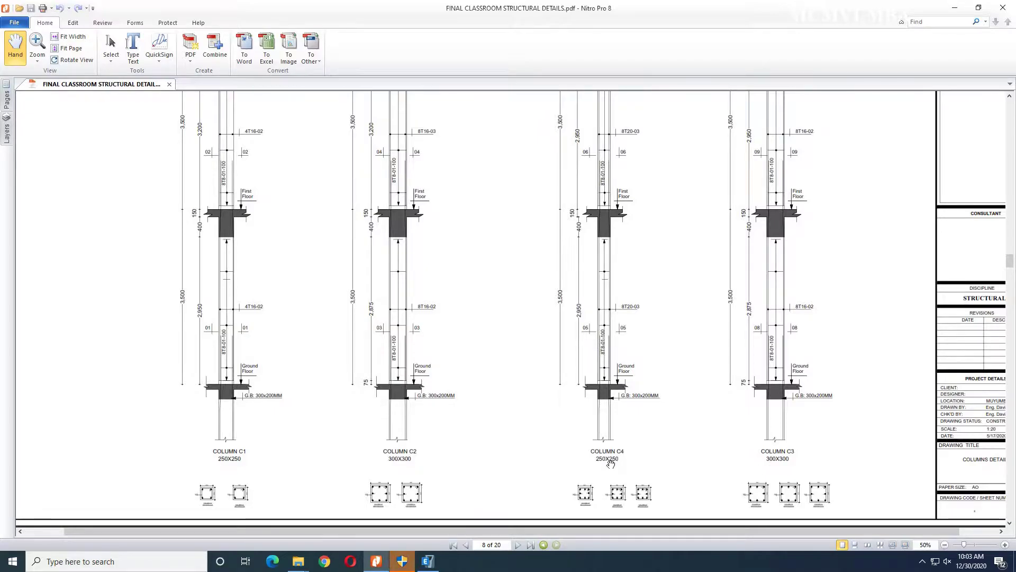
Step: Switch to ETABS, enlarge the plan view beside the 3-D view and narrow the Model Explorer
{"action": "left_click", "coordinate": [428, 561]}
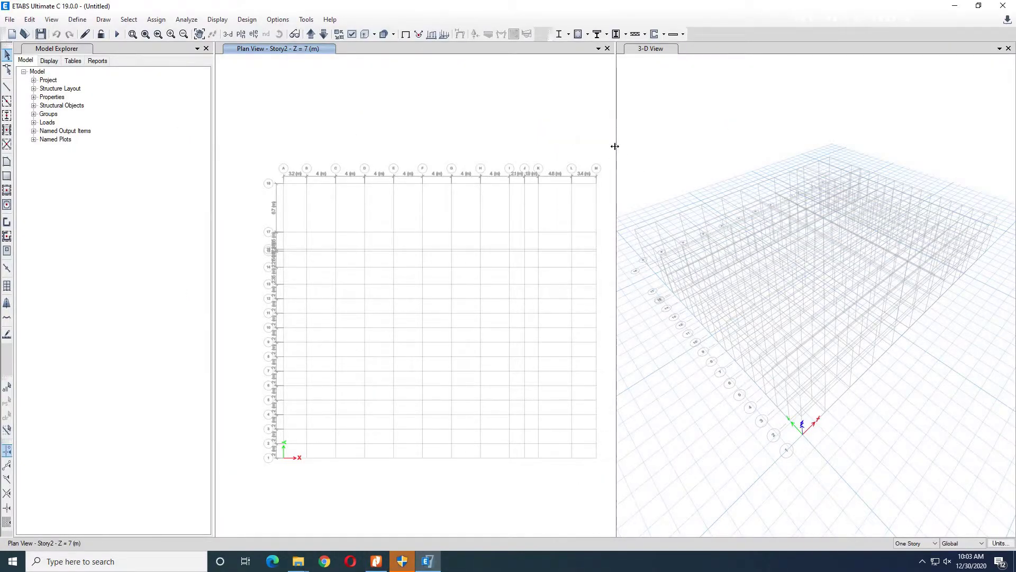
{"action": "left_click_drag", "start_coordinate": [617, 146], "coordinate": [839, 154]}
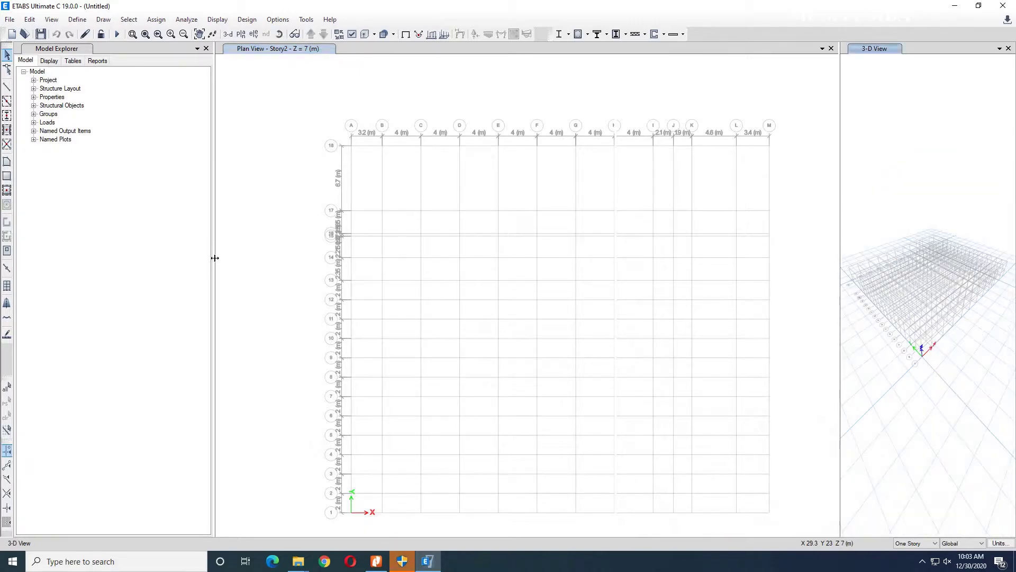
{"action": "left_click_drag", "start_coordinate": [210, 260], "coordinate": [126, 264]}
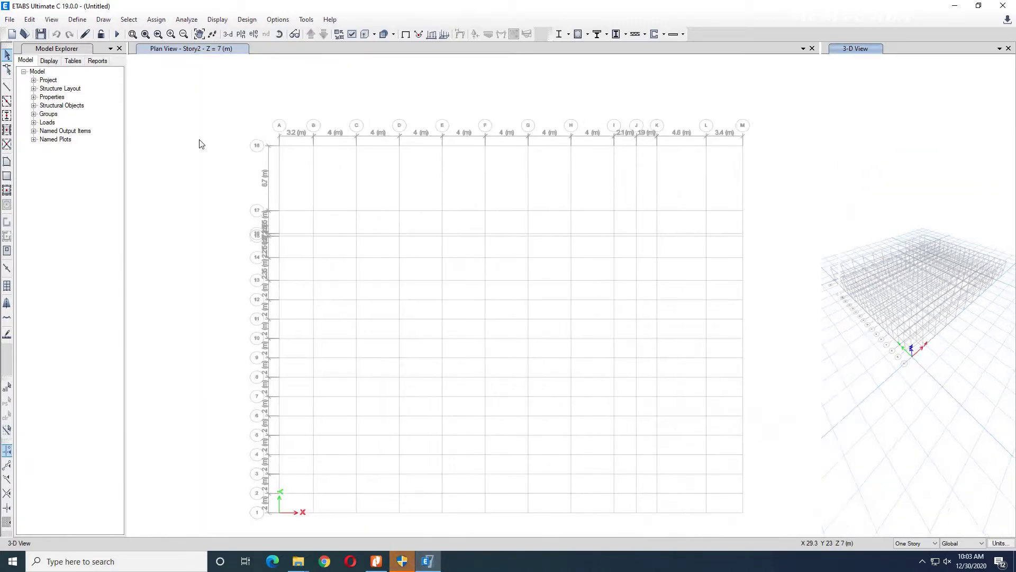
Step: Save the model on the Desktop under the name CLASSROOM MODEL
{"action": "left_click", "coordinate": [10, 21]}
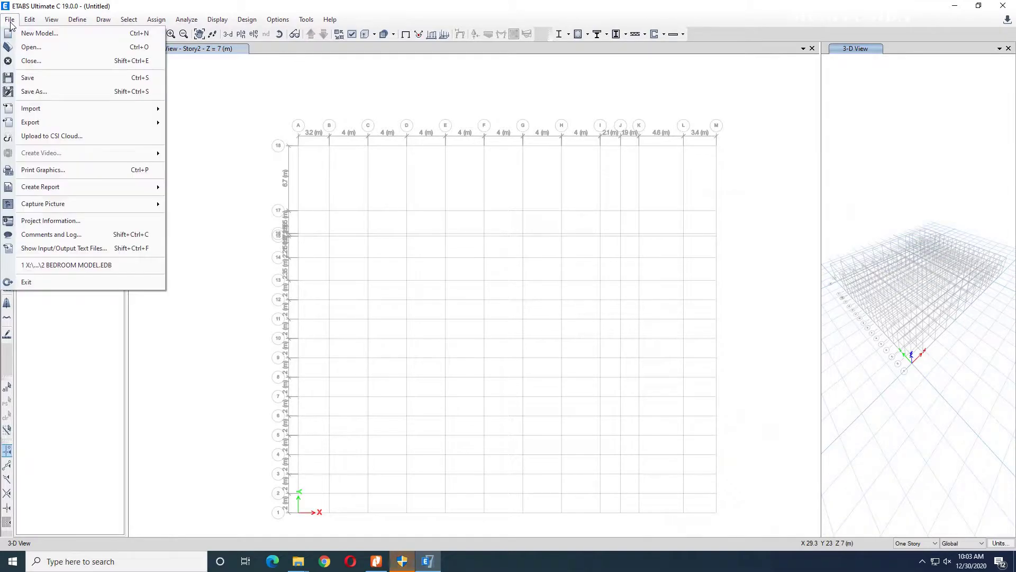
{"action": "left_click", "coordinate": [33, 91]}
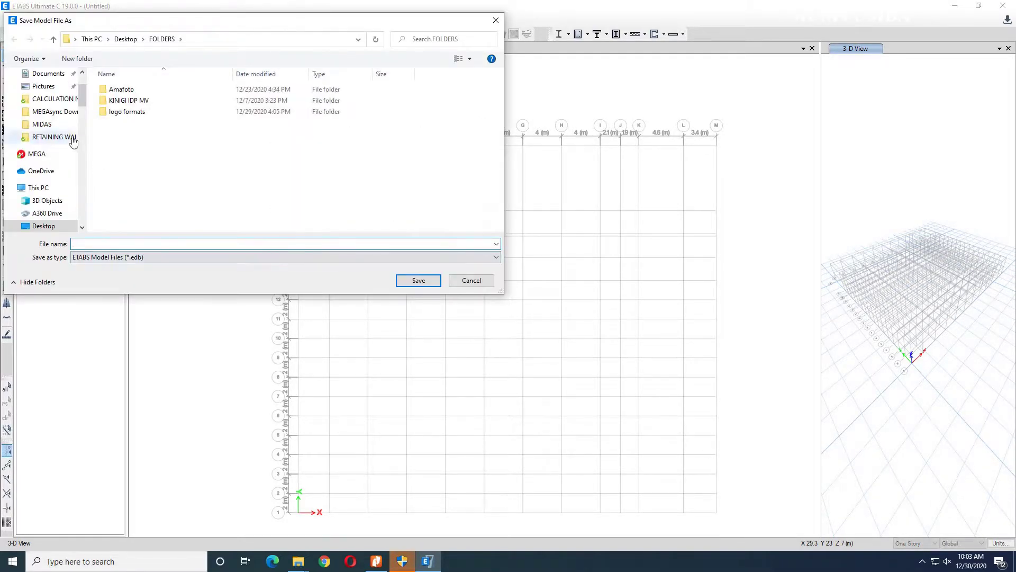
{"action": "scroll", "coordinate": [51, 116], "scroll_direction": "up", "scroll_amount": 2}
{"action": "left_click", "coordinate": [42, 94]}
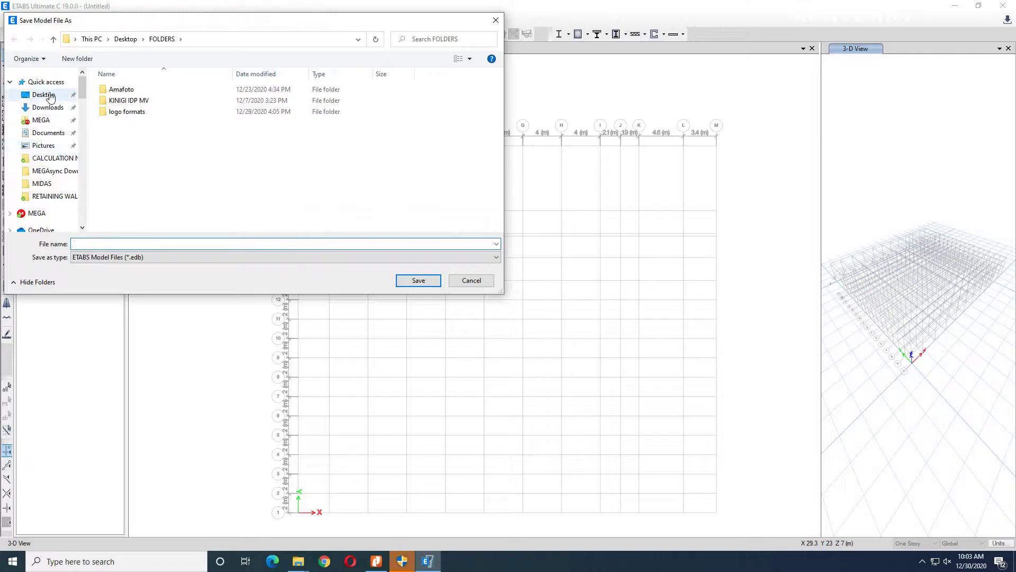
{"action": "left_click", "coordinate": [155, 245]}
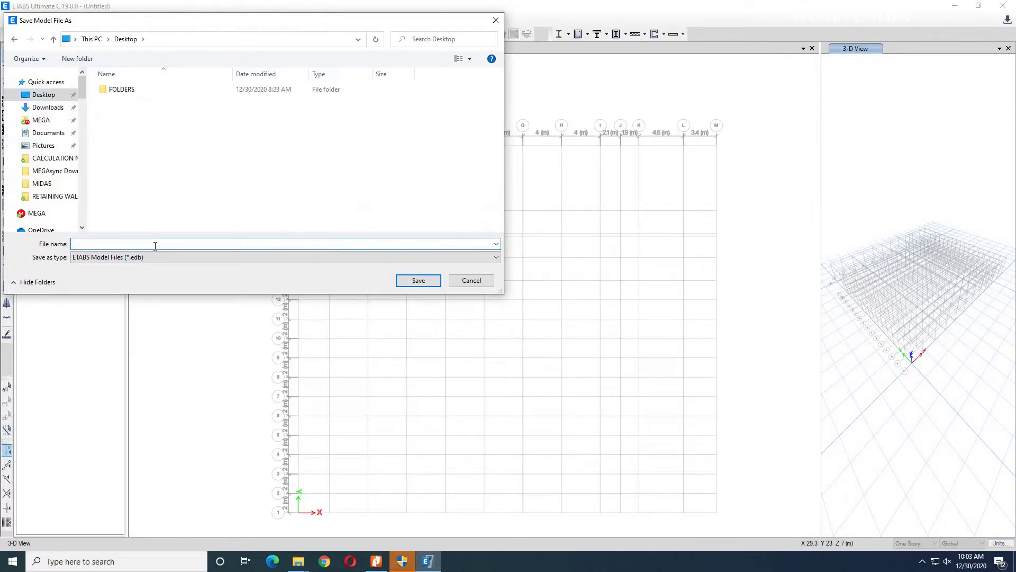
{"action": "type", "text": "cl"}
{"action": "key", "text": "BackSpace"}
{"action": "key", "text": "BackSpace"}
{"action": "type", "text": "CL"}
{"action": "left_click", "coordinate": [417, 280]}
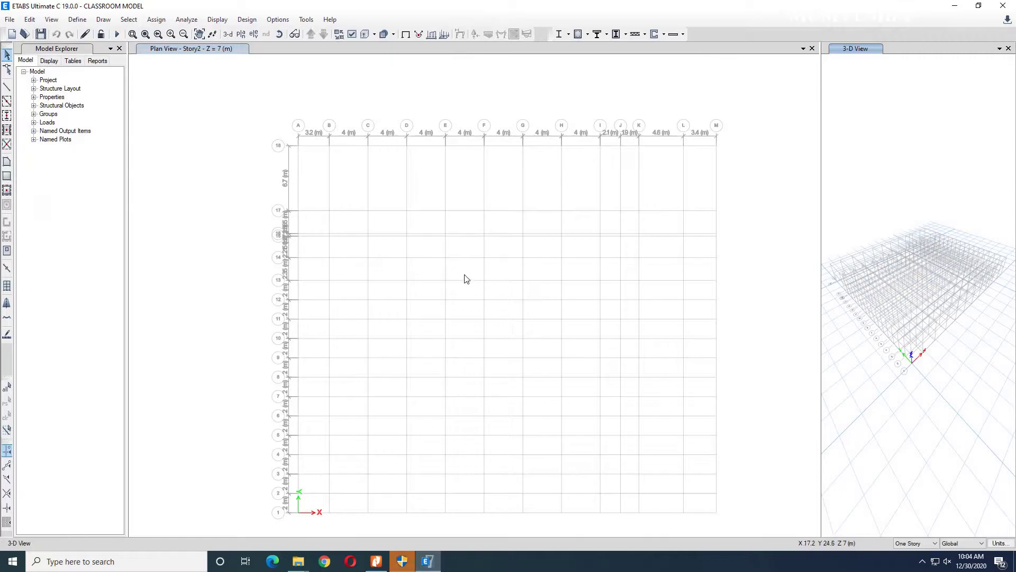
Step: Change the graphics mode used to display the model views
{"action": "middle_click_drag", "start_coordinate": [465, 277], "coordinate": [440, 268]}
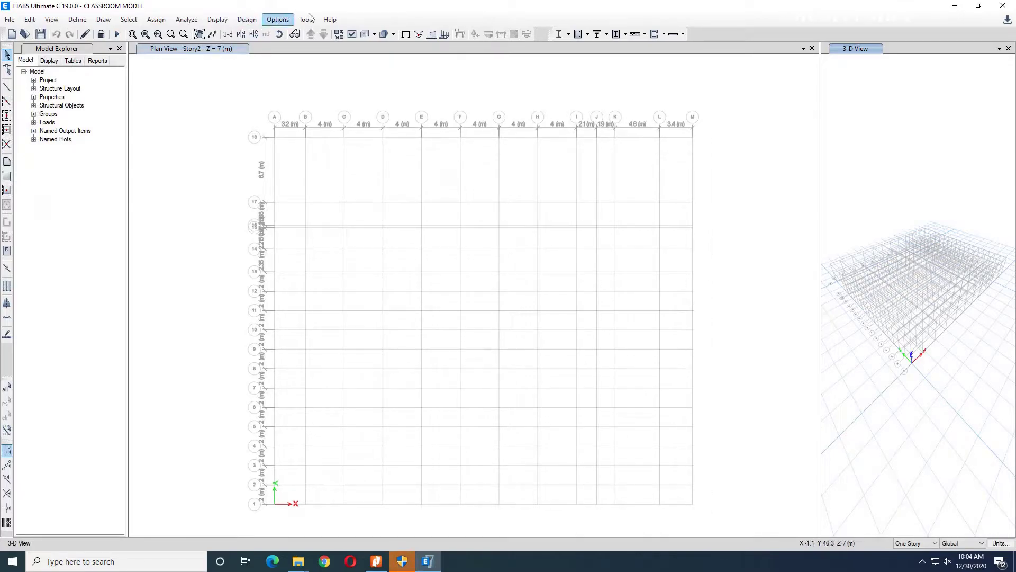
{"action": "left_click", "coordinate": [217, 19]}
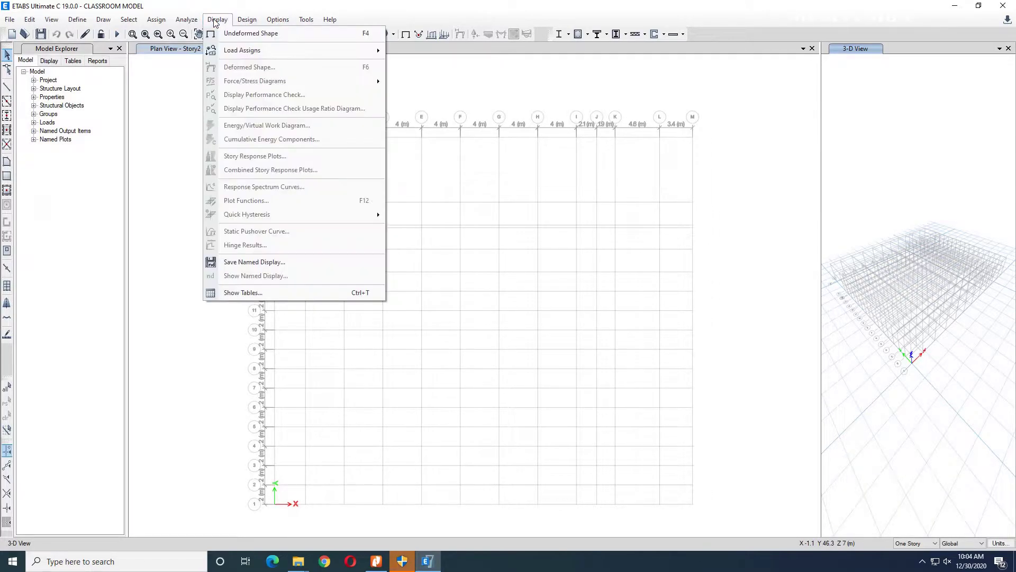
{"action": "left_click", "coordinate": [247, 20]}
{"action": "left_click", "coordinate": [281, 20]}
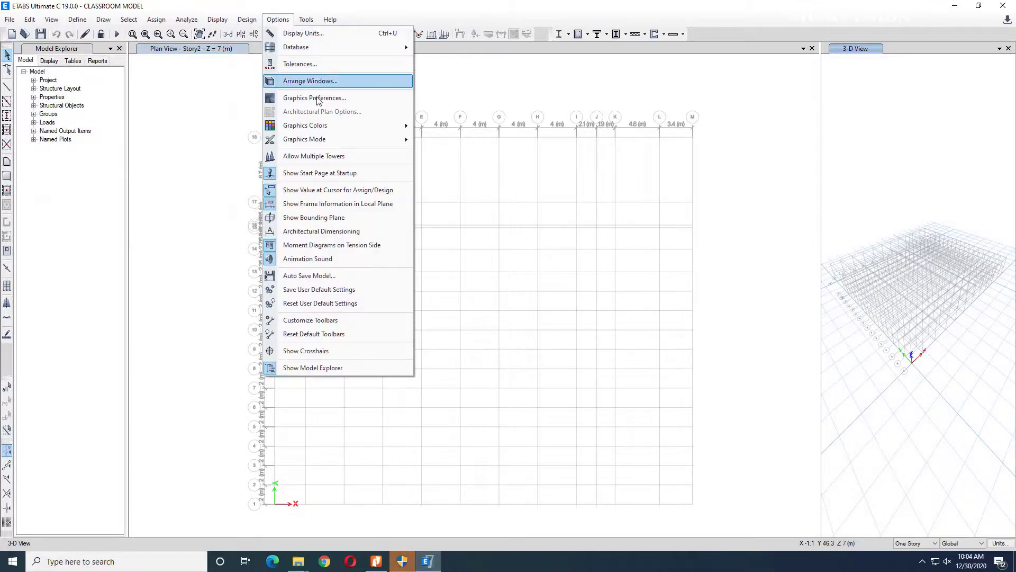
{"action": "mouse_move", "coordinate": [367, 125]}
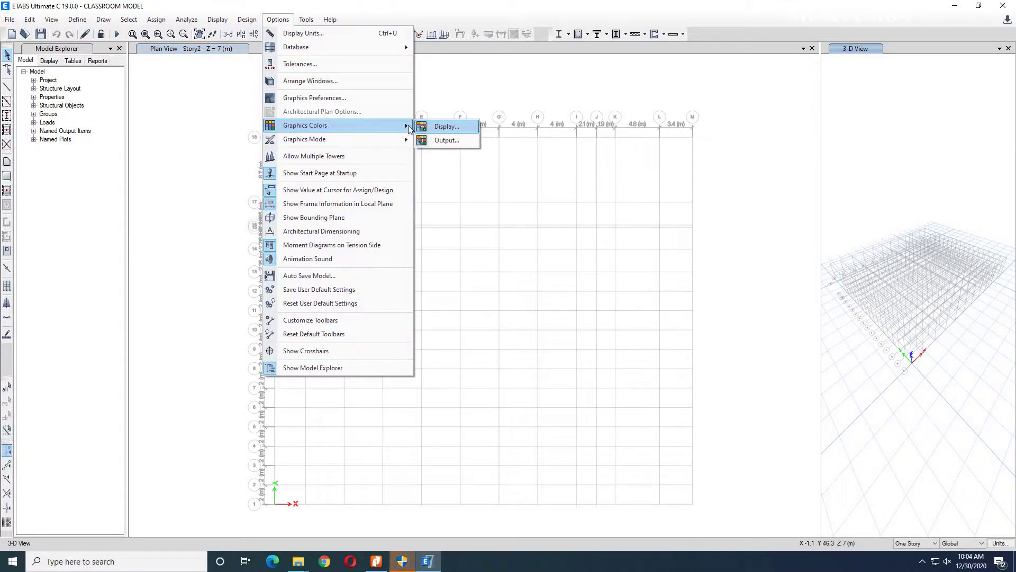
{"action": "mouse_move", "coordinate": [405, 139]}
{"action": "left_click", "coordinate": [442, 140]}
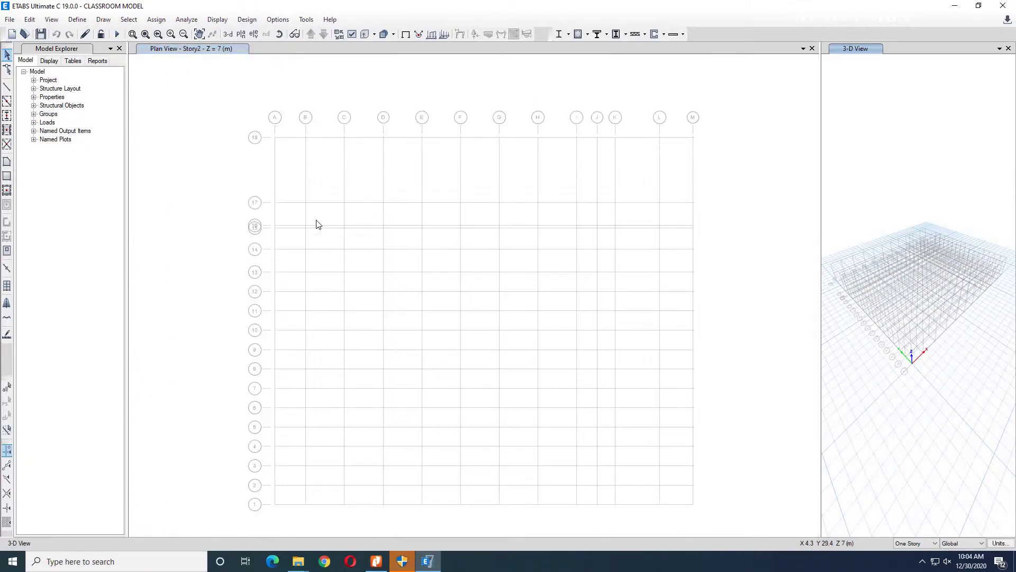
Step: Start a new material definition with the region Europe and the material type Concrete
{"action": "left_click", "coordinate": [77, 19]}
{"action": "left_click", "coordinate": [93, 35]}
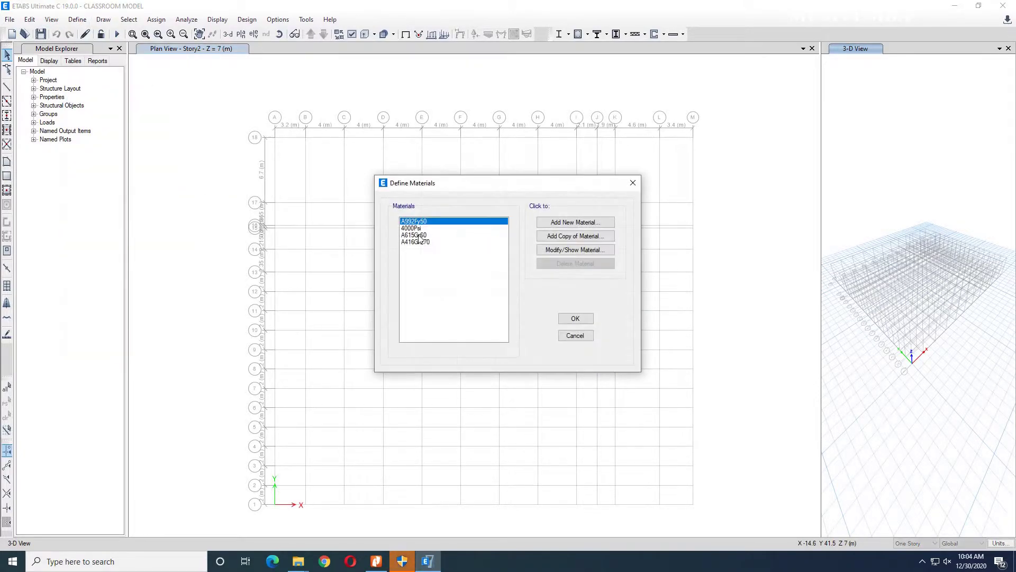
{"action": "left_click", "coordinate": [578, 222]}
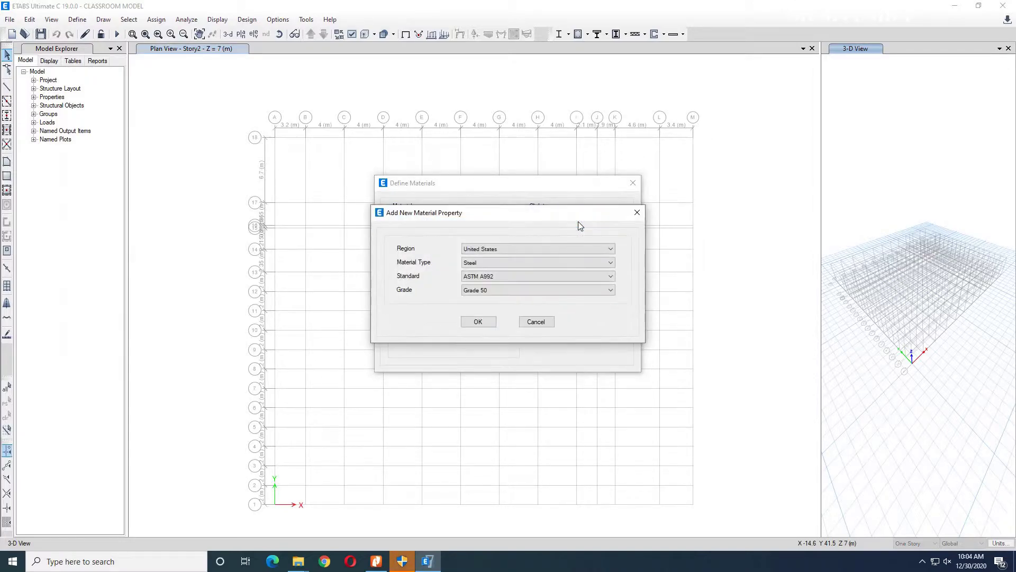
{"action": "left_click", "coordinate": [596, 249]}
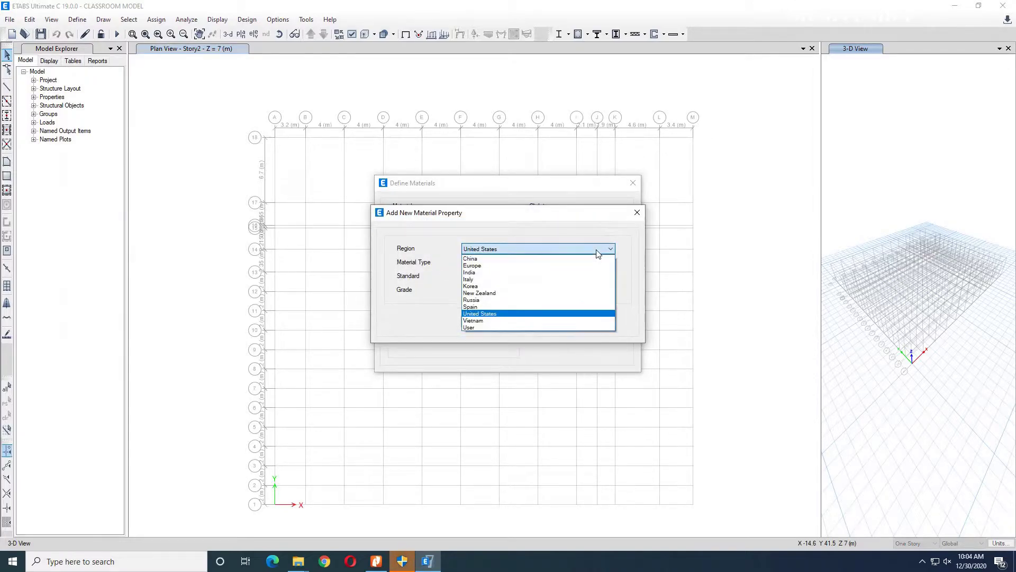
{"action": "left_click", "coordinate": [487, 266]}
{"action": "left_click", "coordinate": [507, 264]}
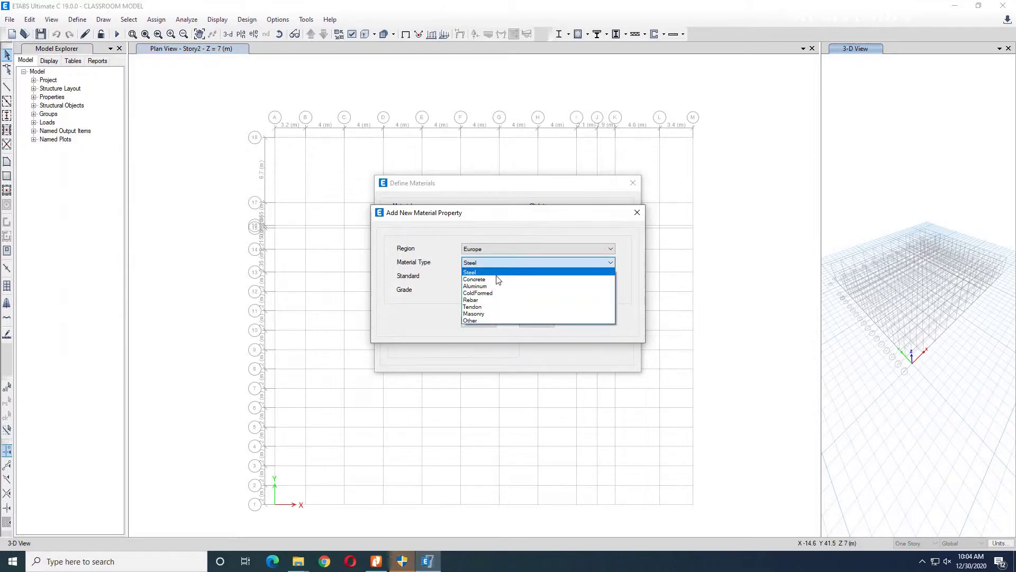
{"action": "left_click", "coordinate": [498, 280]}
Step: Keep the standard EN 1992-1-1 per EN 206-1, choose grade C25/30 and add the concrete material with its default properties
{"action": "left_click", "coordinate": [503, 291]}
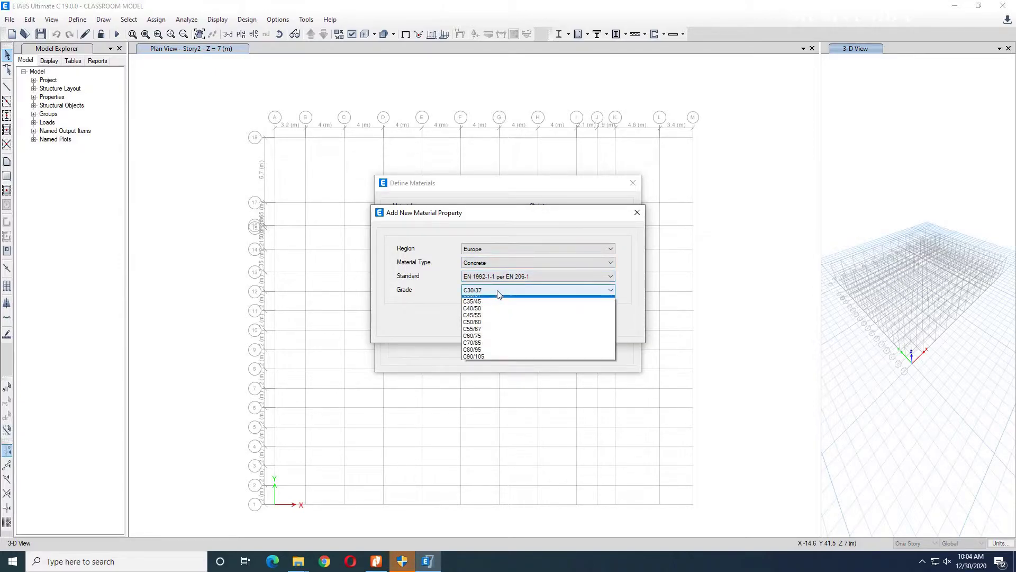
{"action": "left_click", "coordinate": [552, 278]}
{"action": "left_click", "coordinate": [552, 277]}
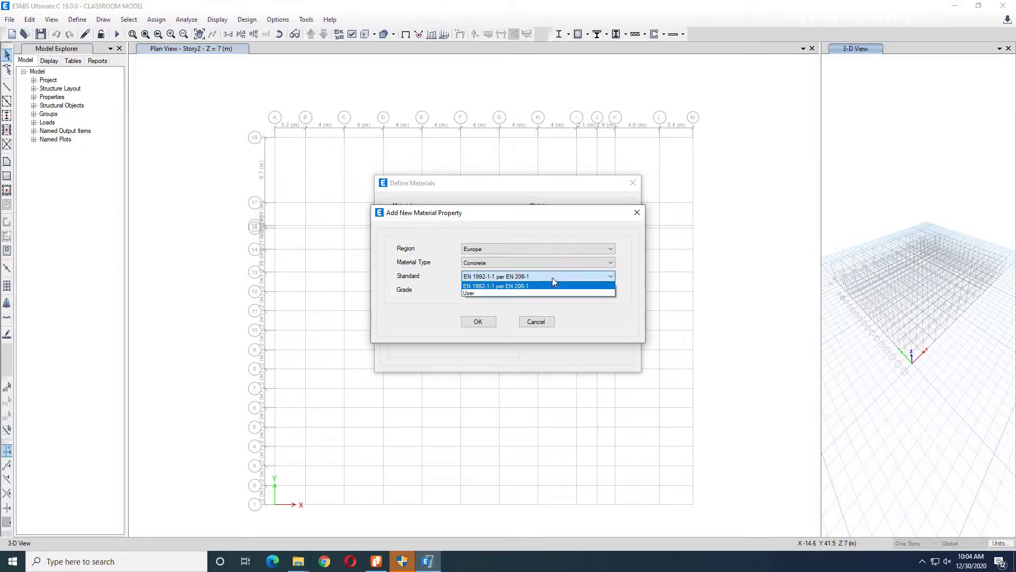
{"action": "left_click", "coordinate": [542, 279]}
{"action": "left_click", "coordinate": [499, 291]}
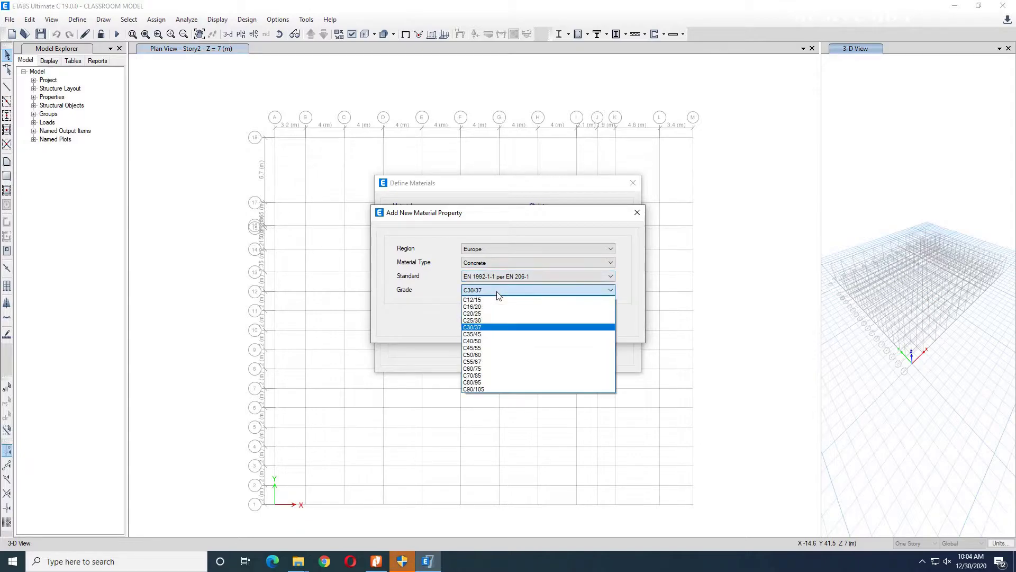
{"action": "left_click", "coordinate": [483, 320]}
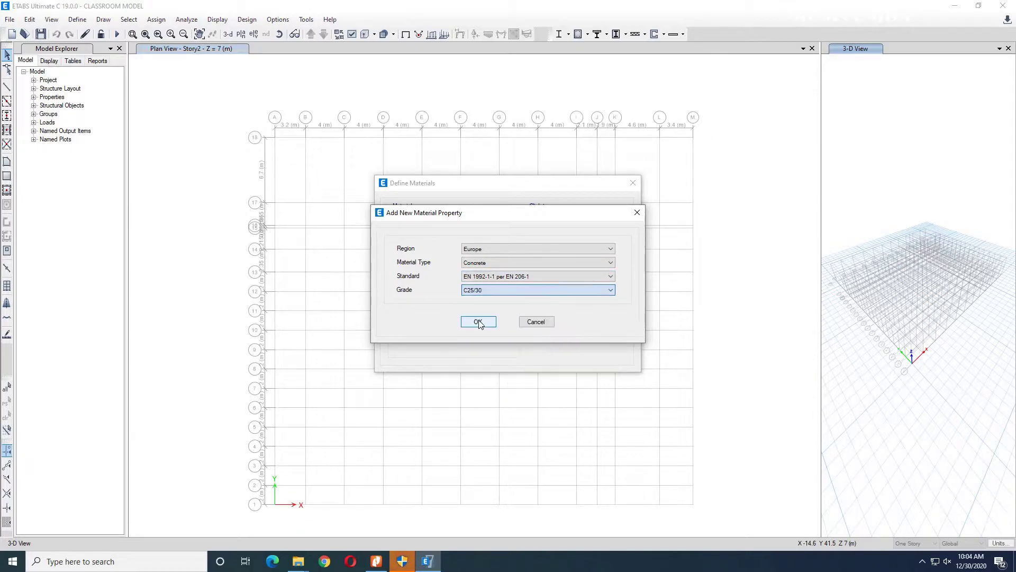
{"action": "left_click", "coordinate": [486, 323]}
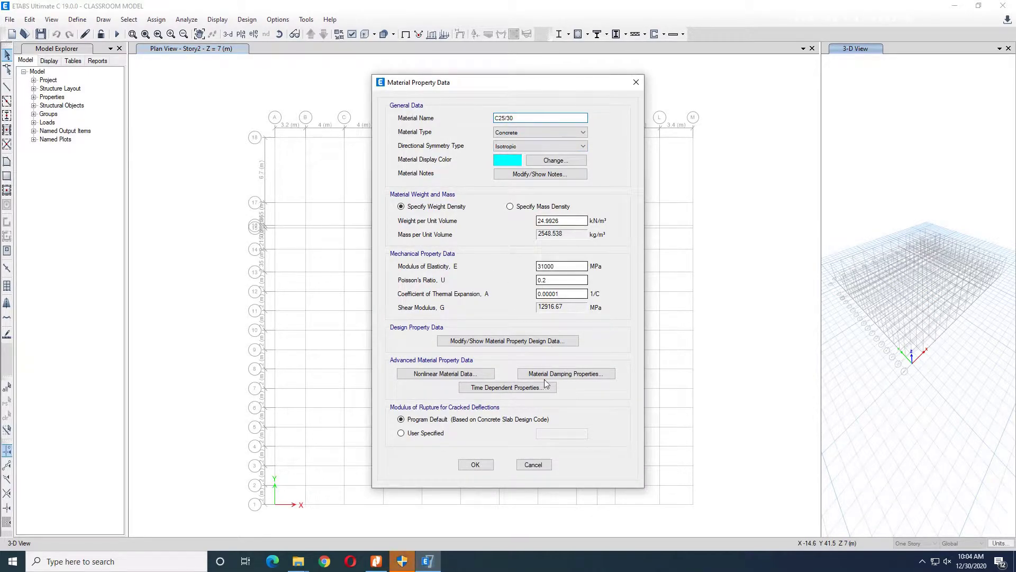
{"action": "left_click", "coordinate": [475, 464]}
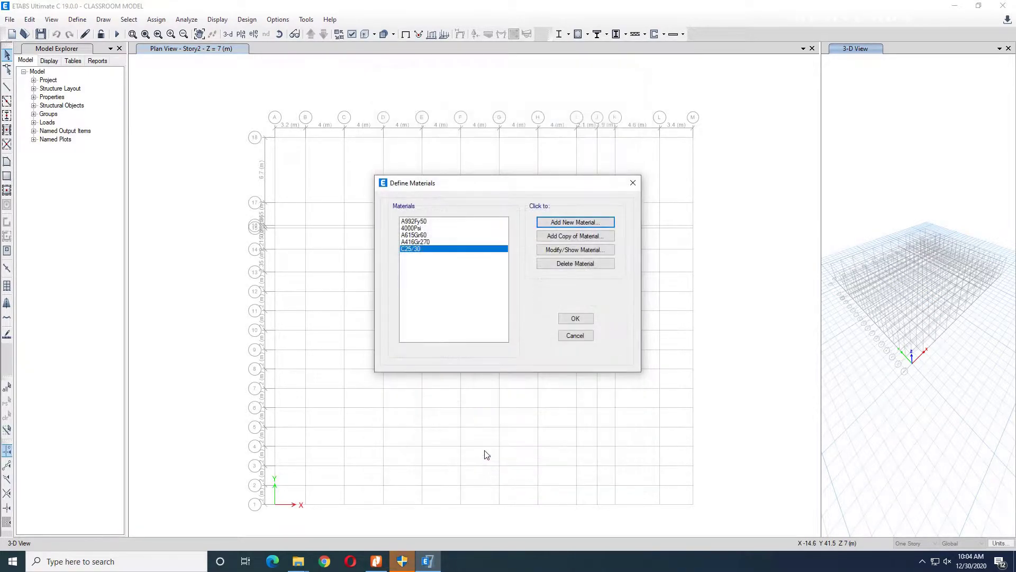
Step: Start a new European material definition with the material type Rebar
{"action": "left_click", "coordinate": [560, 223]}
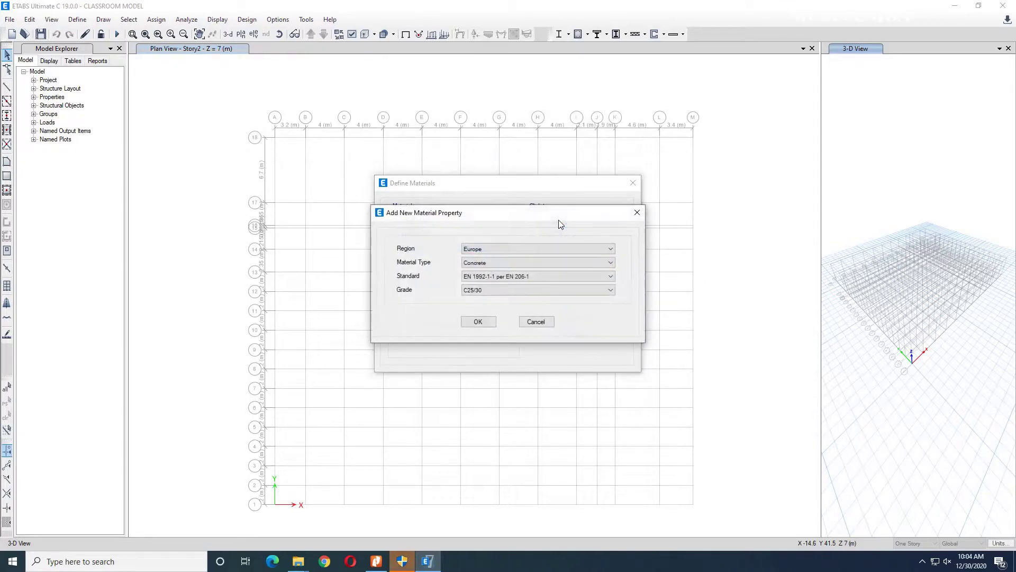
{"action": "left_click", "coordinate": [515, 263]}
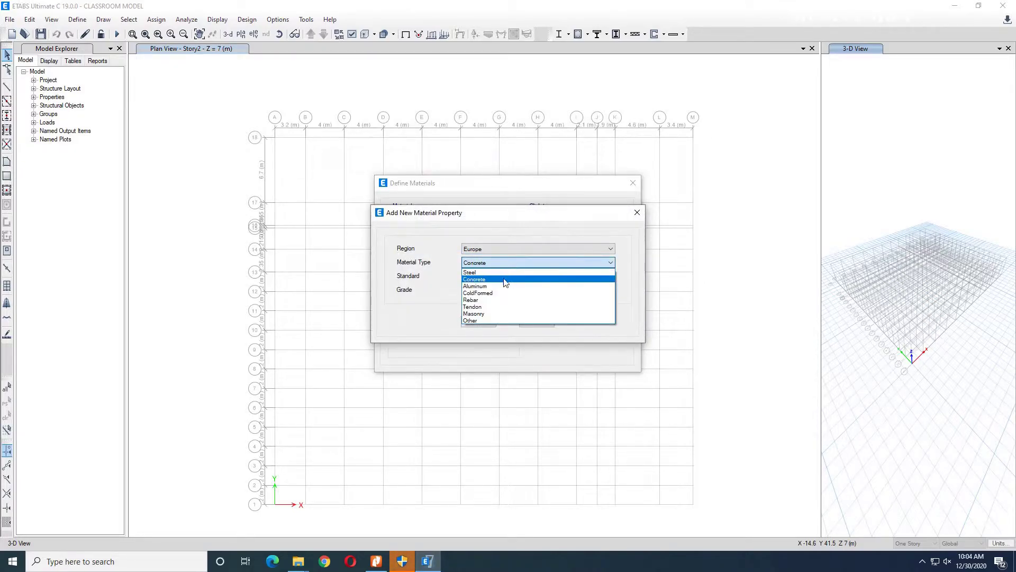
{"action": "left_click", "coordinate": [477, 300]}
{"action": "left_click", "coordinate": [481, 323]}
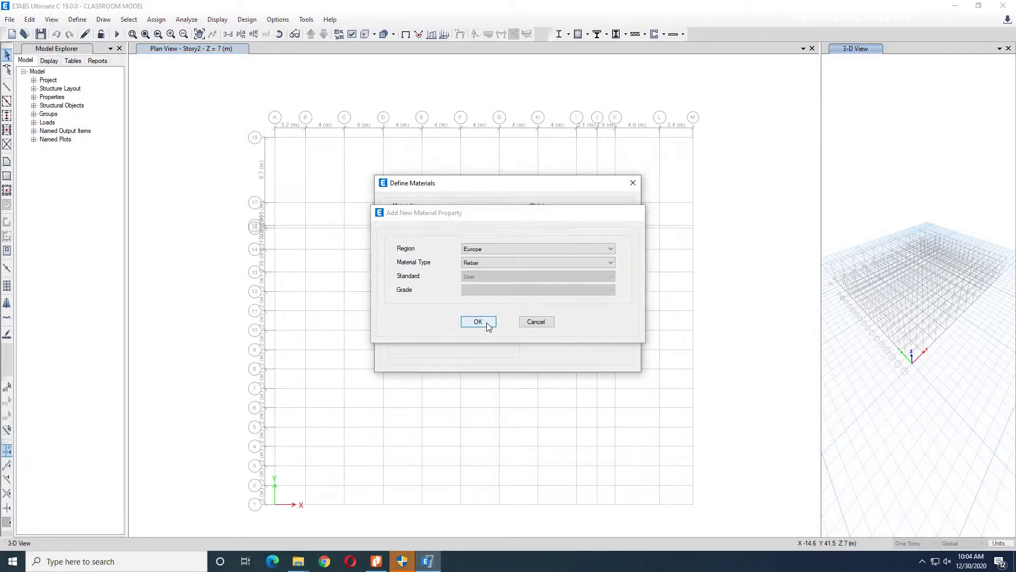
Step: Set the rebar's minimum yield, minimum tensile, expected yield and expected tensile strengths to 460 MPa each
{"action": "left_click", "coordinate": [508, 311]}
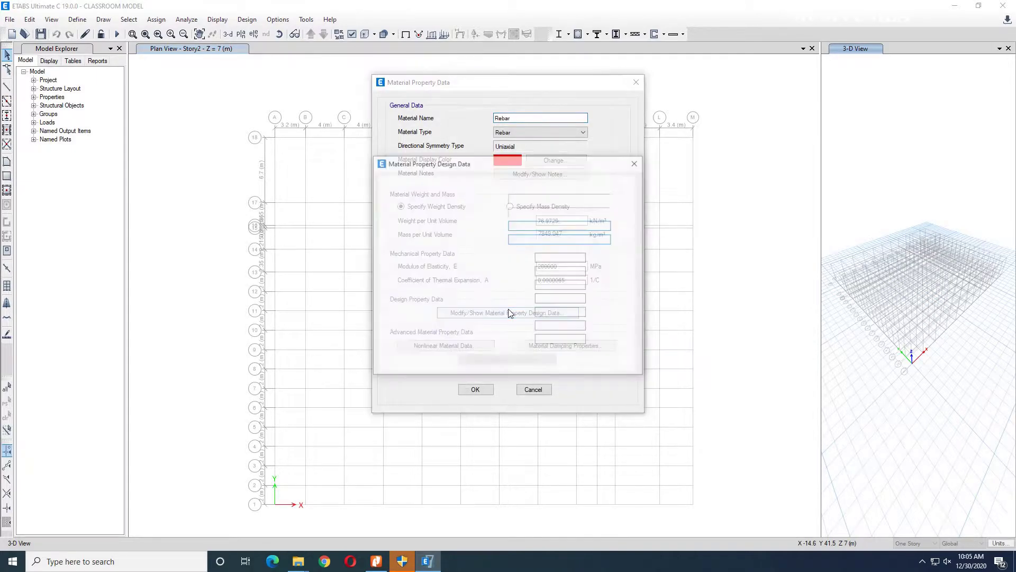
{"action": "left_click", "coordinate": [545, 258]}
{"action": "type", "text": "460"}
{"action": "key", "text": "Tab"}
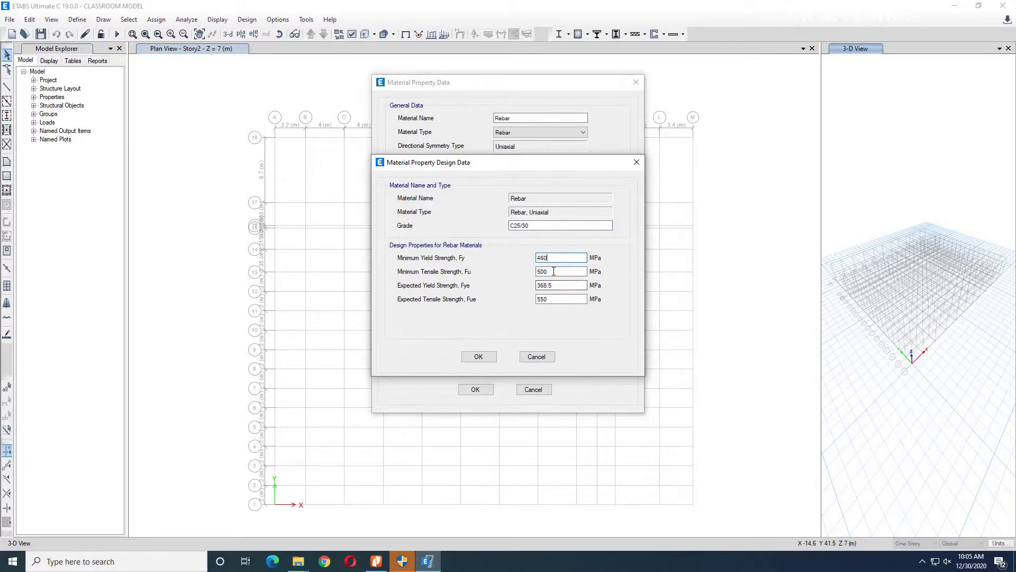
{"action": "type", "text": "460"}
{"action": "key", "text": "Tab"}
{"action": "type", "text": "46"}
{"action": "key", "text": "Tab"}
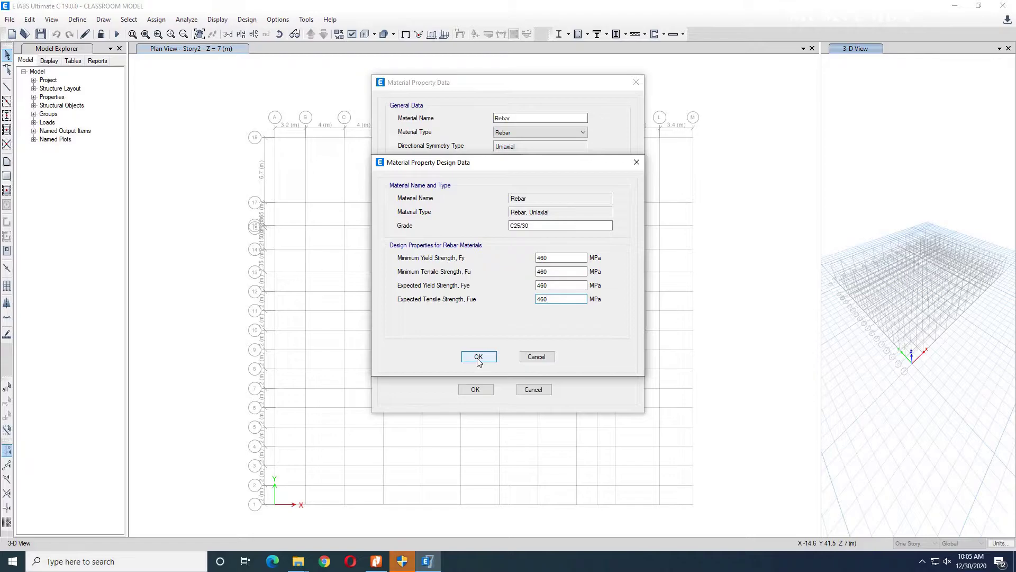
Step: Replace the C25/30 grade in the rebar's design data with B and accept the rebar material
{"action": "left_click", "coordinate": [534, 225]}
{"action": "left_click_drag", "start_coordinate": [525, 223], "coordinate": [512, 223]}
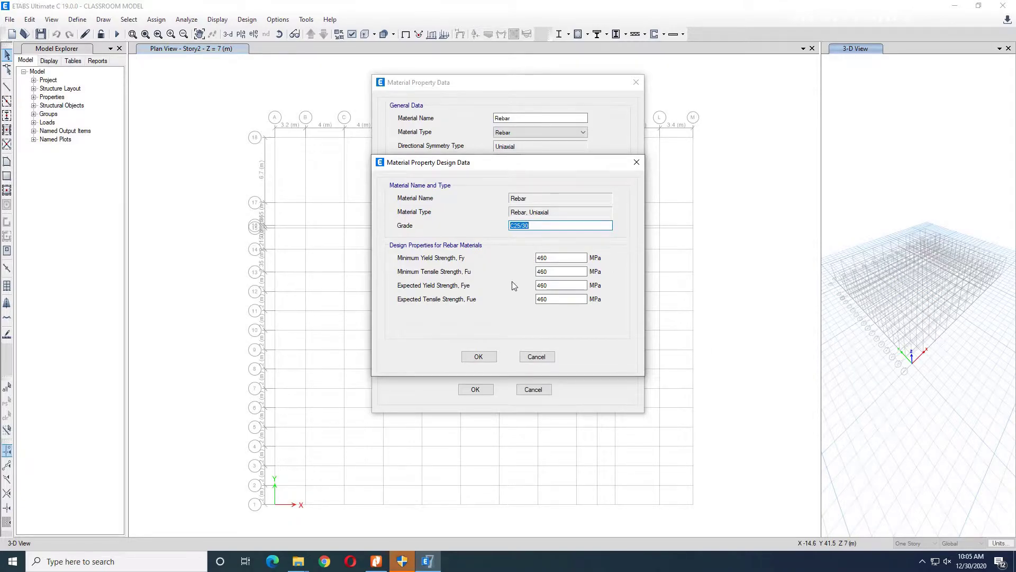
{"action": "key", "text": "BackSpace"}
{"action": "left_click", "coordinate": [479, 356]}
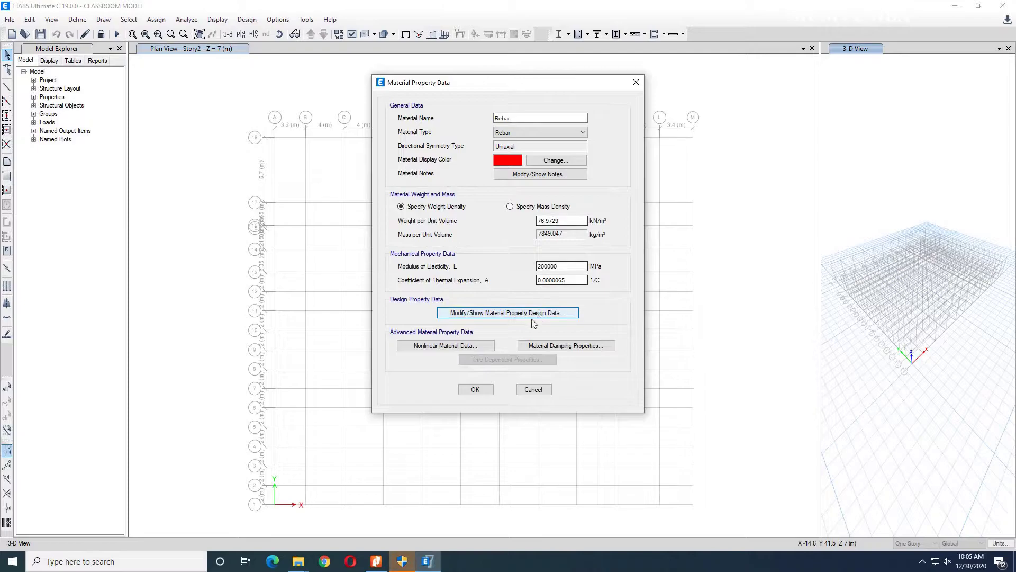
{"action": "left_click", "coordinate": [493, 314]}
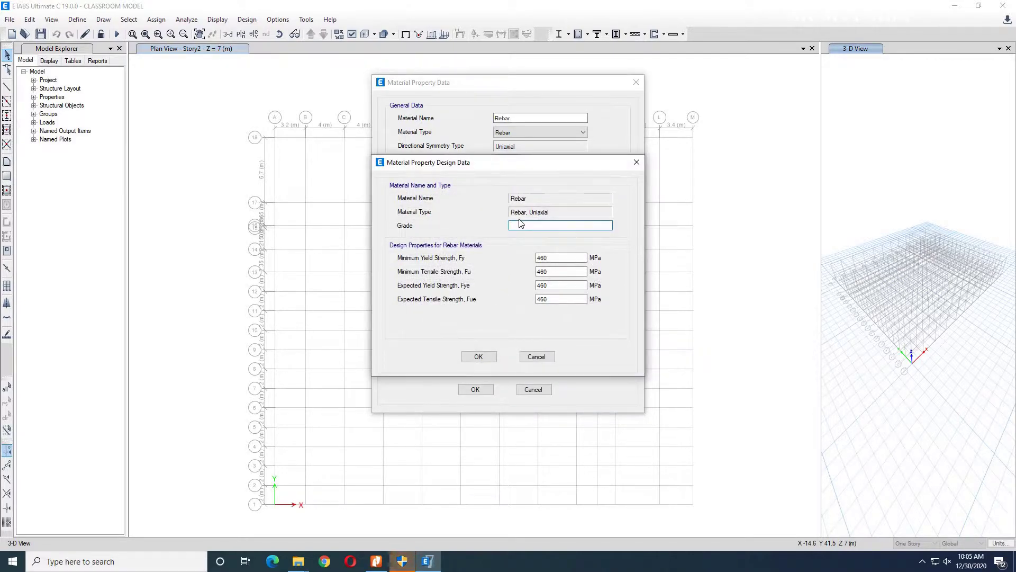
{"action": "type", "text": "B"}
{"action": "left_click", "coordinate": [479, 356]}
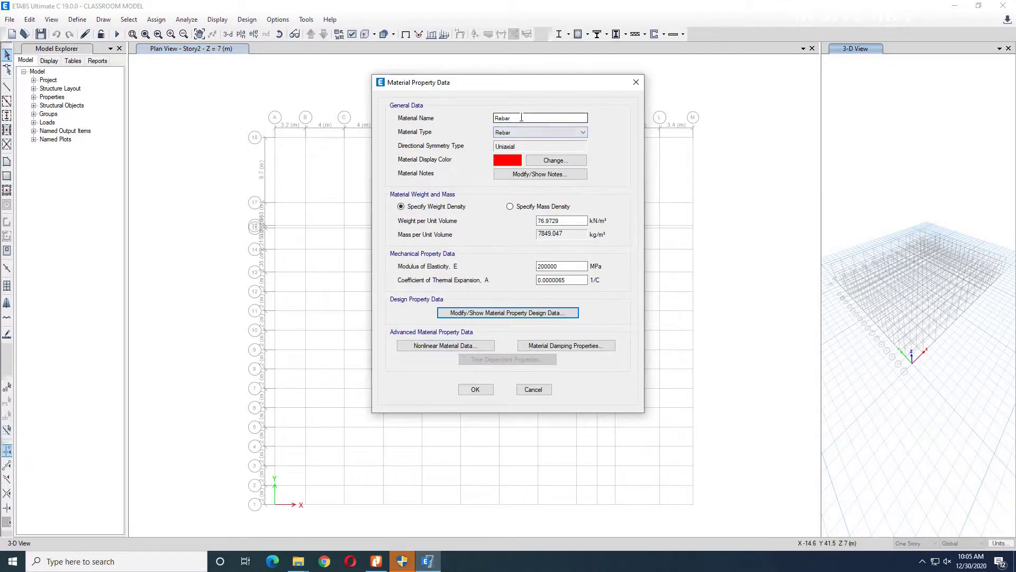
{"action": "left_click", "coordinate": [477, 389]}
Step: Check the C25/30 concrete's design data without changing it and accept the material definitions
{"action": "left_click", "coordinate": [426, 250]}
{"action": "left_click", "coordinate": [561, 250]}
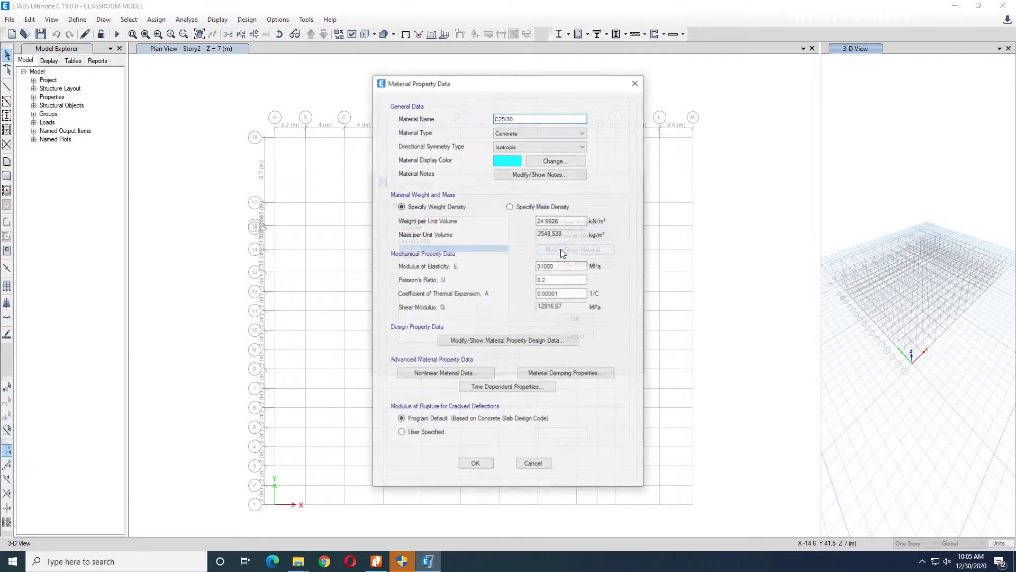
{"action": "left_click", "coordinate": [497, 340]}
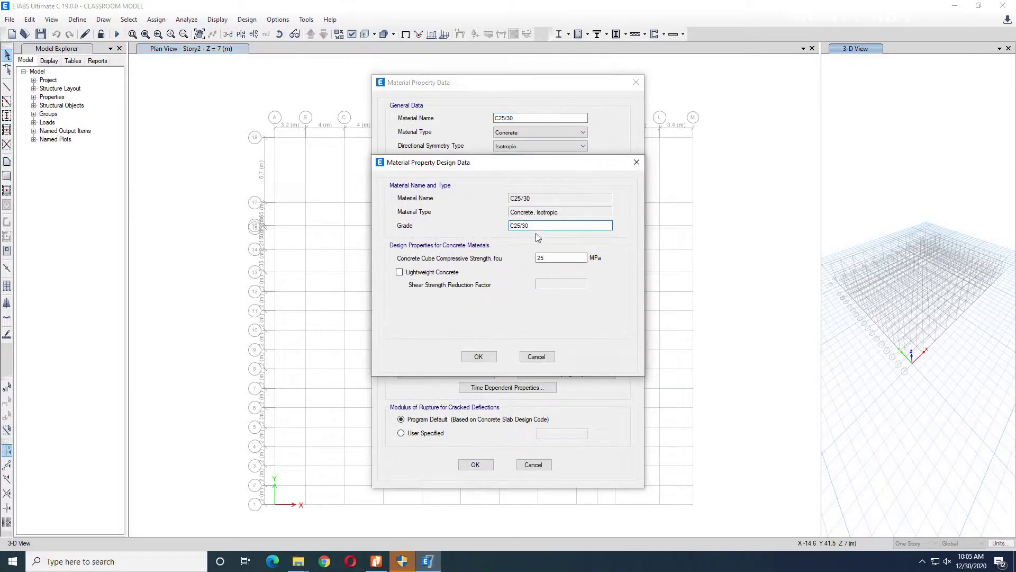
{"action": "left_click", "coordinate": [478, 358]}
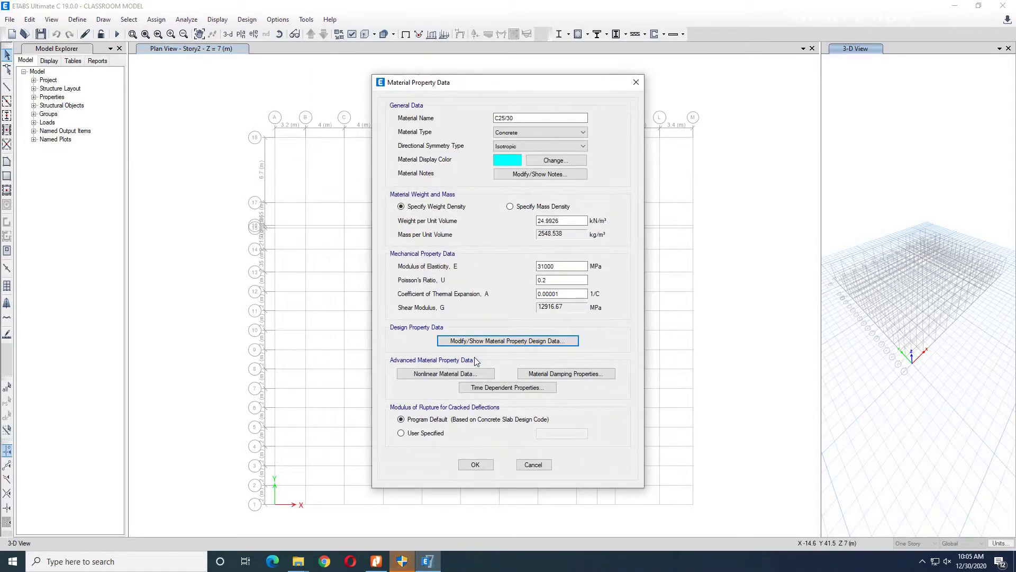
{"action": "left_click", "coordinate": [478, 467]}
{"action": "left_click", "coordinate": [568, 322]}
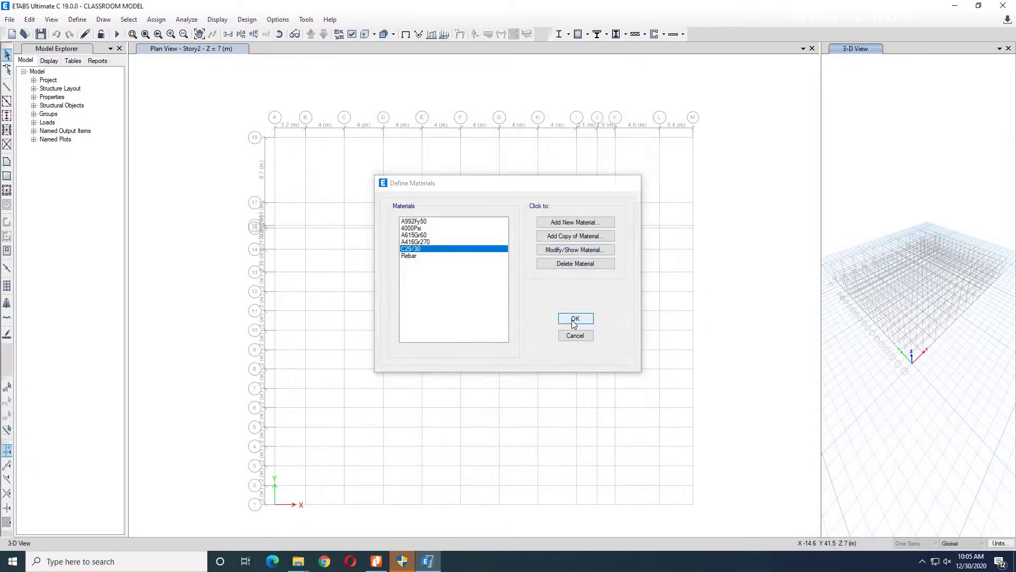
Step: Start a new frame section property with the Concrete Rectangular shape
{"action": "left_click", "coordinate": [76, 21]}
{"action": "mouse_move", "coordinate": [130, 49]}
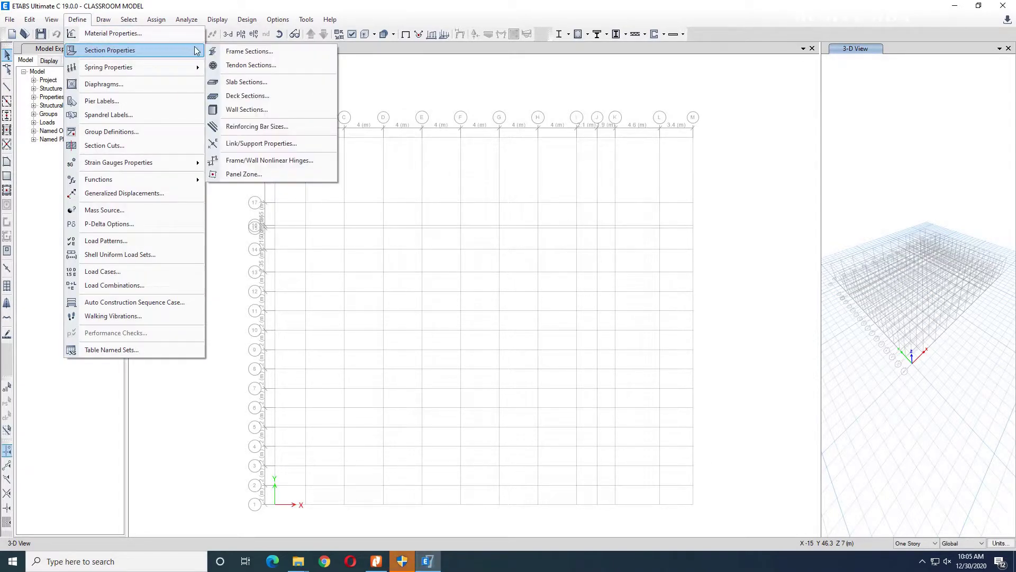
{"action": "left_click", "coordinate": [248, 51]}
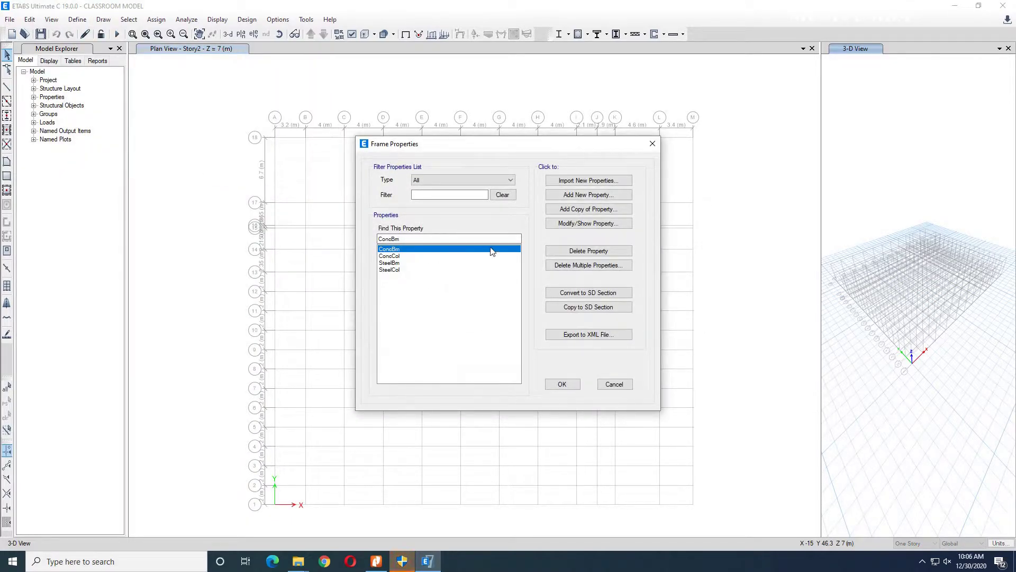
{"action": "left_click", "coordinate": [396, 256]}
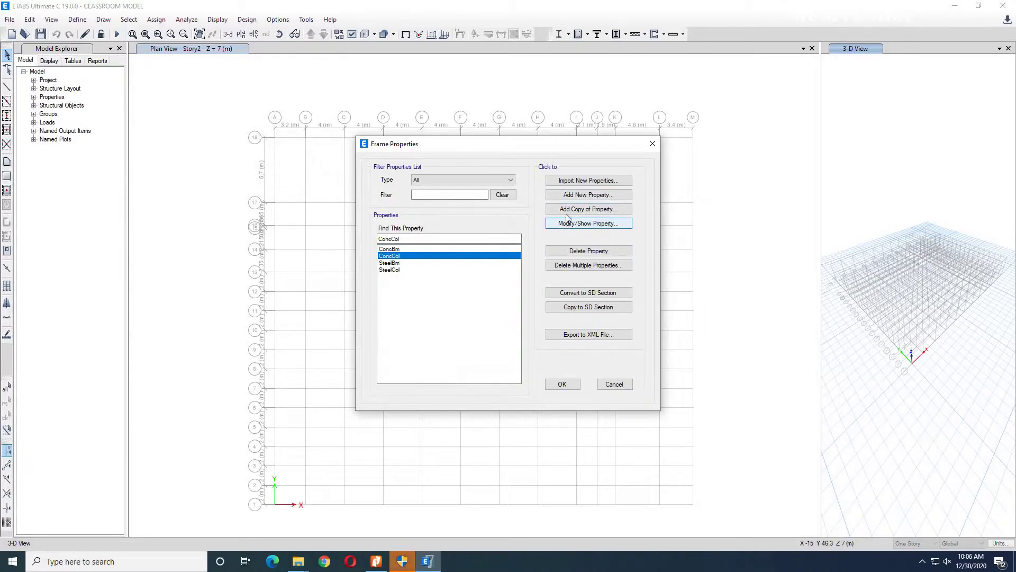
{"action": "left_click", "coordinate": [576, 196]}
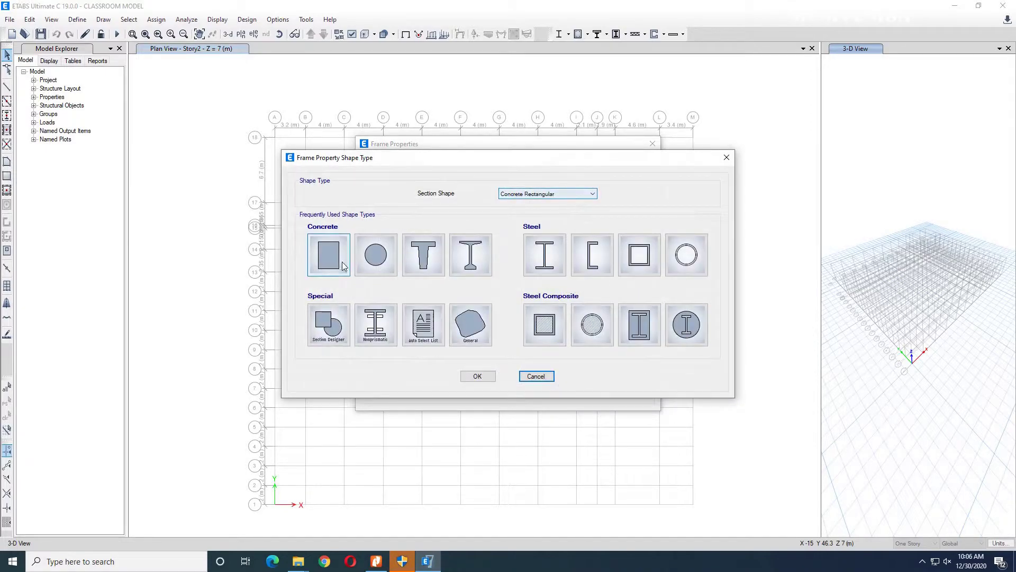
{"action": "left_click", "coordinate": [333, 259]}
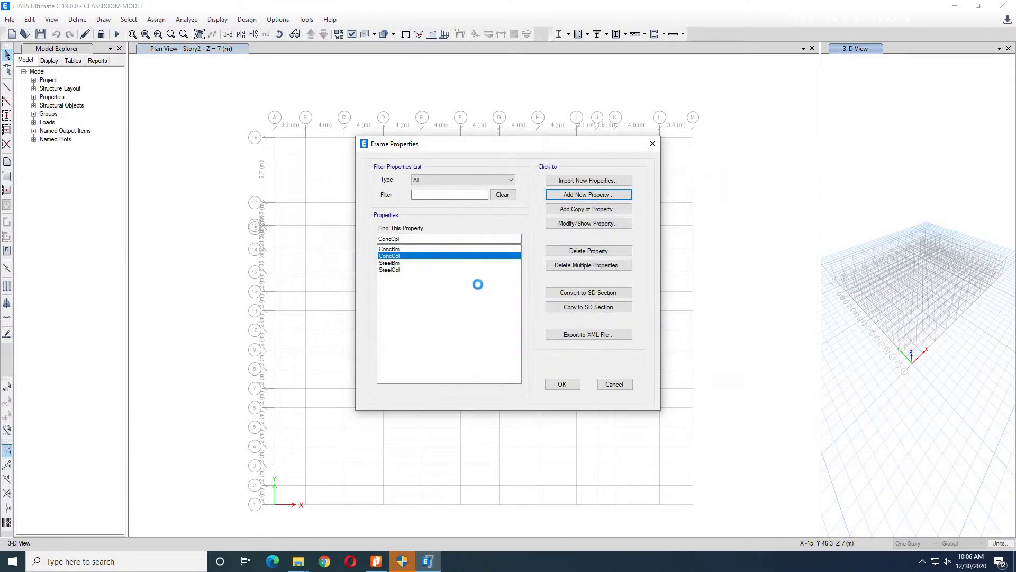
Step: Assign the C25/30 material to the new section and name it 300X300MM
{"action": "left_click", "coordinate": [483, 158]}
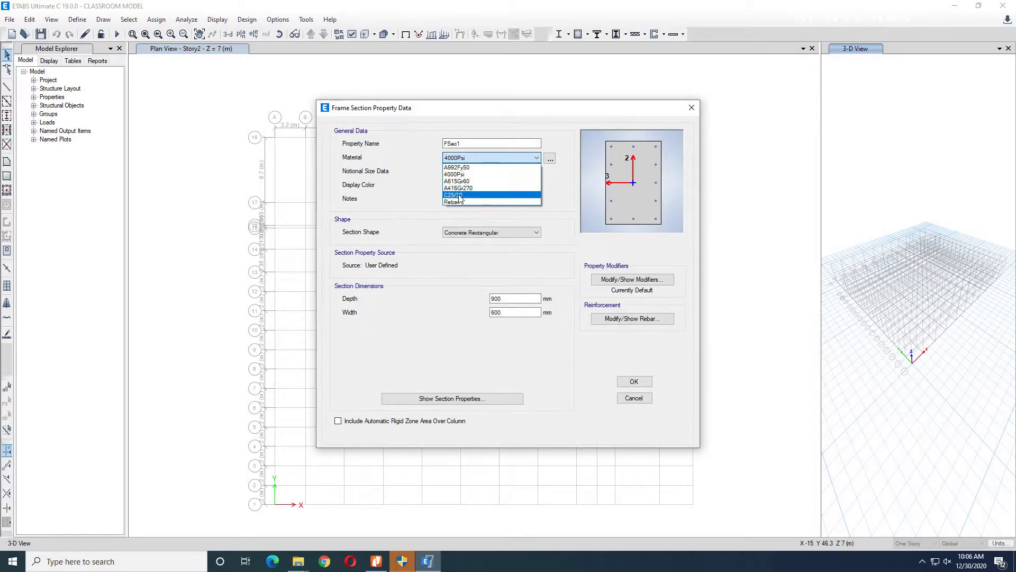
{"action": "left_click", "coordinate": [459, 198]}
{"action": "double_click", "coordinate": [453, 144]}
{"action": "type", "text": "300X"}
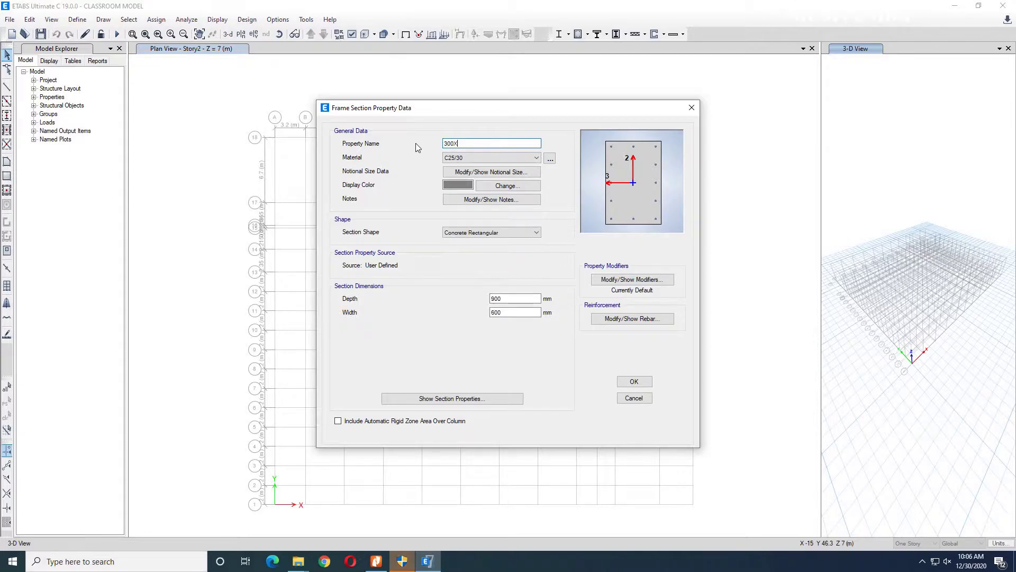
{"action": "type", "text": "300MM"}
Step: Set the column section's depth and width to 300 mm each
{"action": "left_click", "coordinate": [492, 298]}
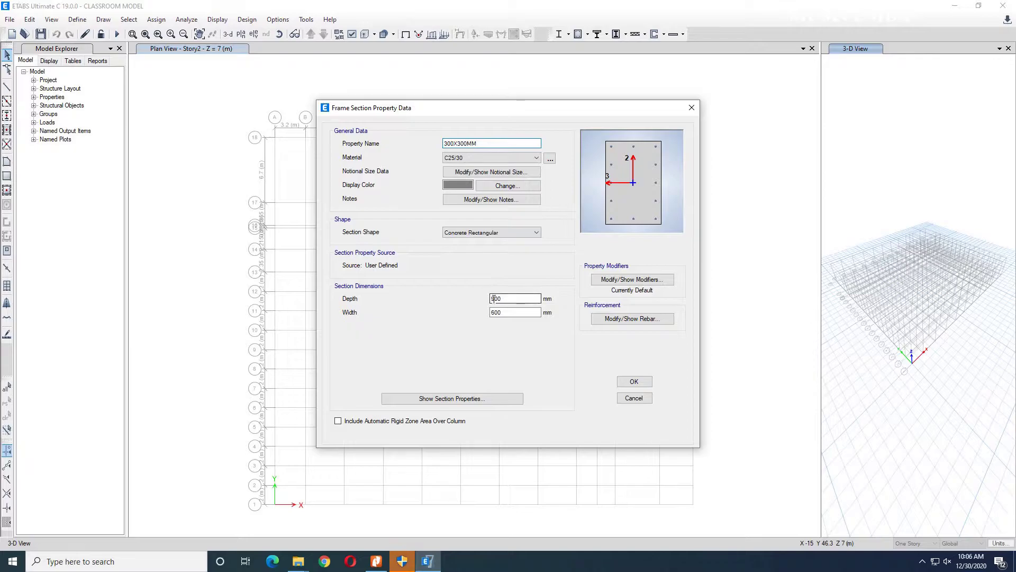
{"action": "left_click_drag", "start_coordinate": [493, 298], "coordinate": [486, 305]}
{"action": "type", "text": "3"}
{"action": "left_click", "coordinate": [493, 312]}
{"action": "type", "text": "3"}
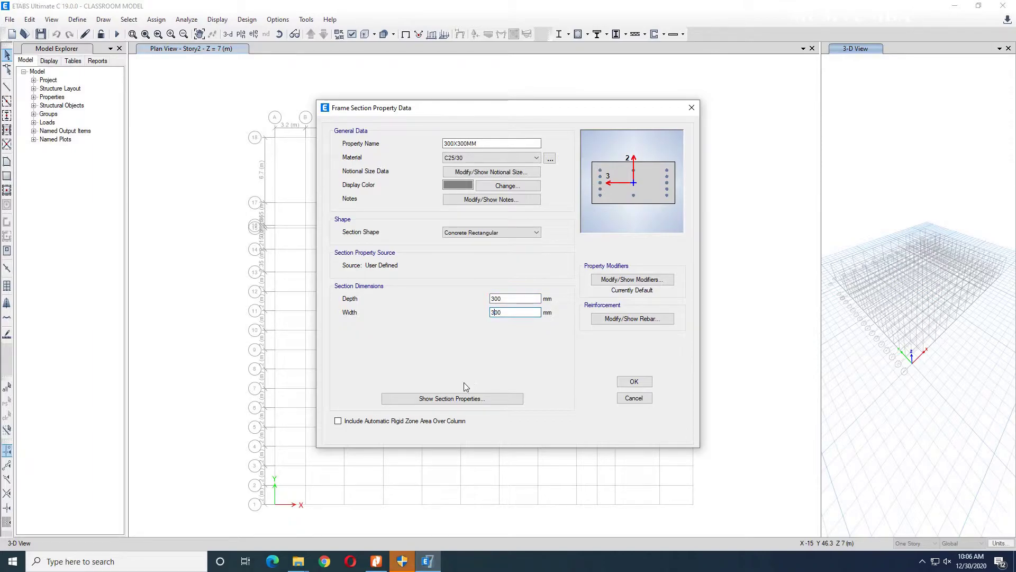
Step: Assign the Rebar material to both the longitudinal and confinement bars of the 300X300MM section
{"action": "left_click", "coordinate": [634, 320]}
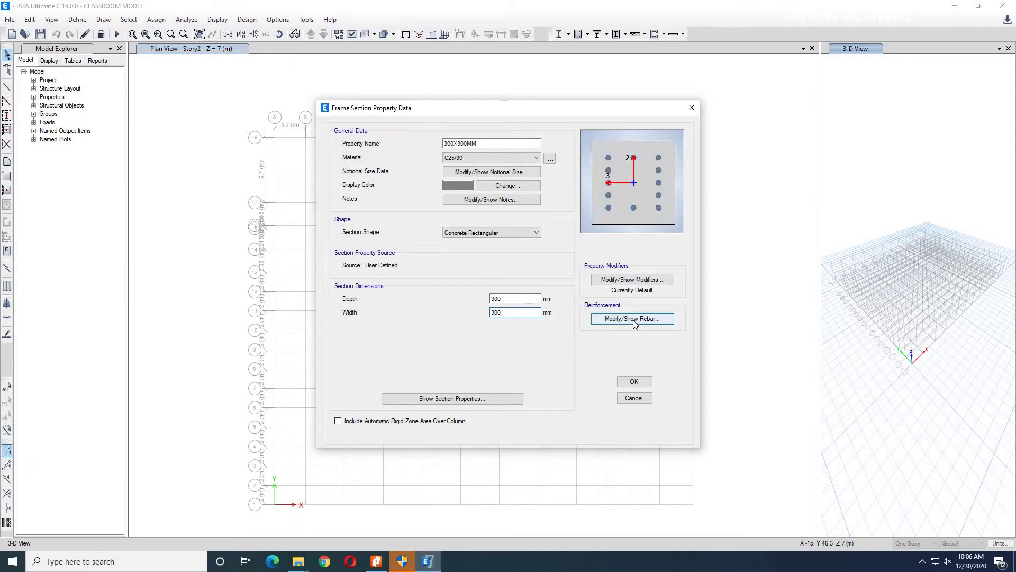
{"action": "left_click", "coordinate": [592, 154]}
{"action": "left_click", "coordinate": [597, 173]}
{"action": "left_click", "coordinate": [597, 169]}
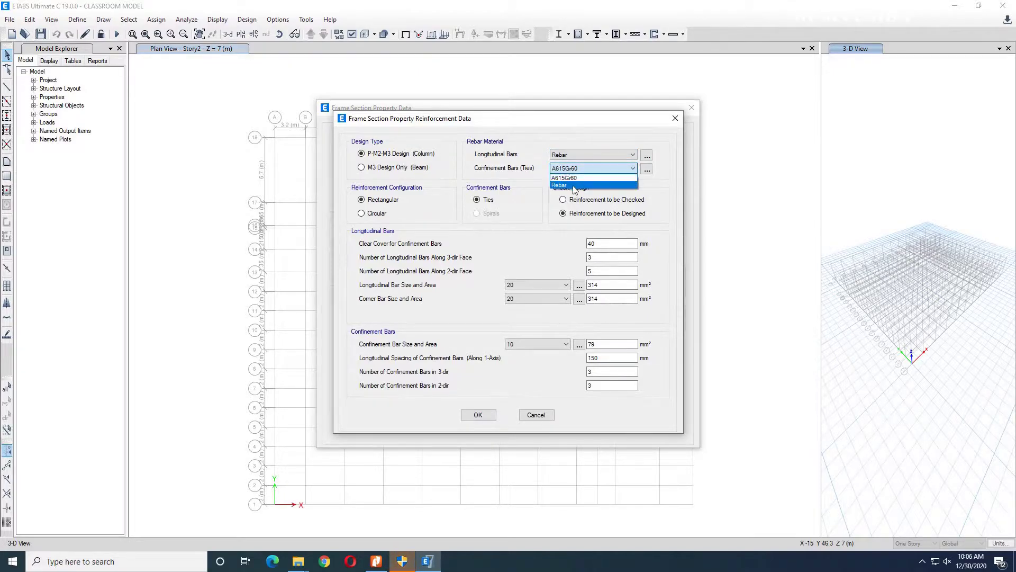
{"action": "left_click", "coordinate": [565, 186]}
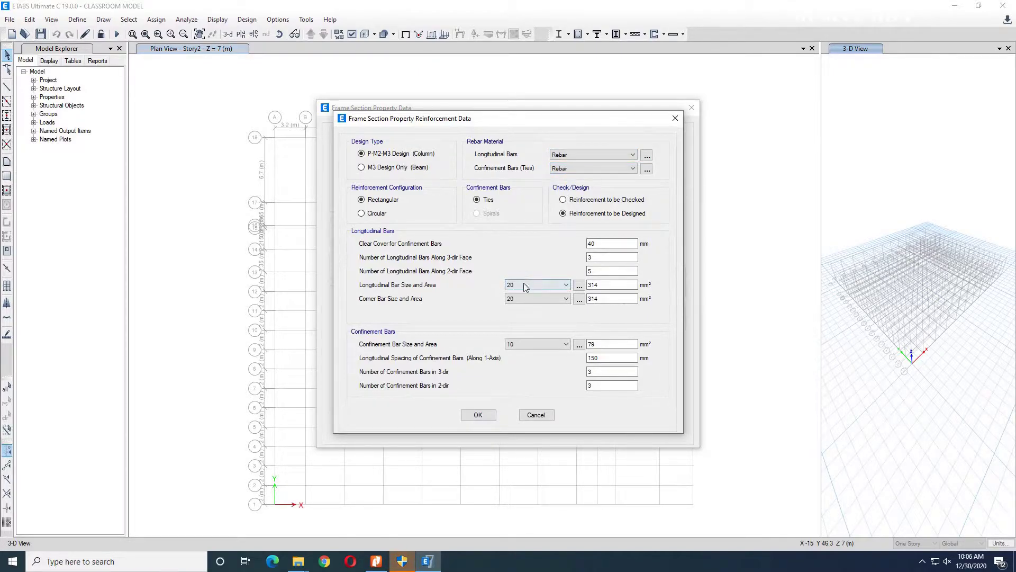
Step: Set the clear cover to 25 mm with 3 longitudinal bars along each face direction, and accept the 300X300MM section
{"action": "left_click", "coordinate": [596, 244]}
{"action": "double_click", "coordinate": [597, 244]}
{"action": "type", "text": "25"}
{"action": "left_click", "coordinate": [596, 258]}
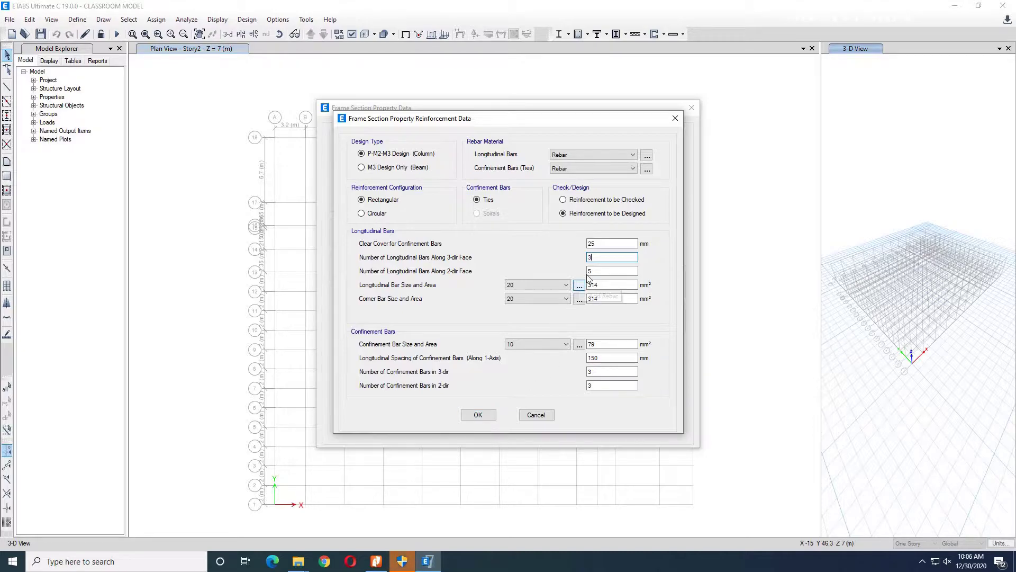
{"action": "left_click_drag", "start_coordinate": [594, 271], "coordinate": [584, 275]}
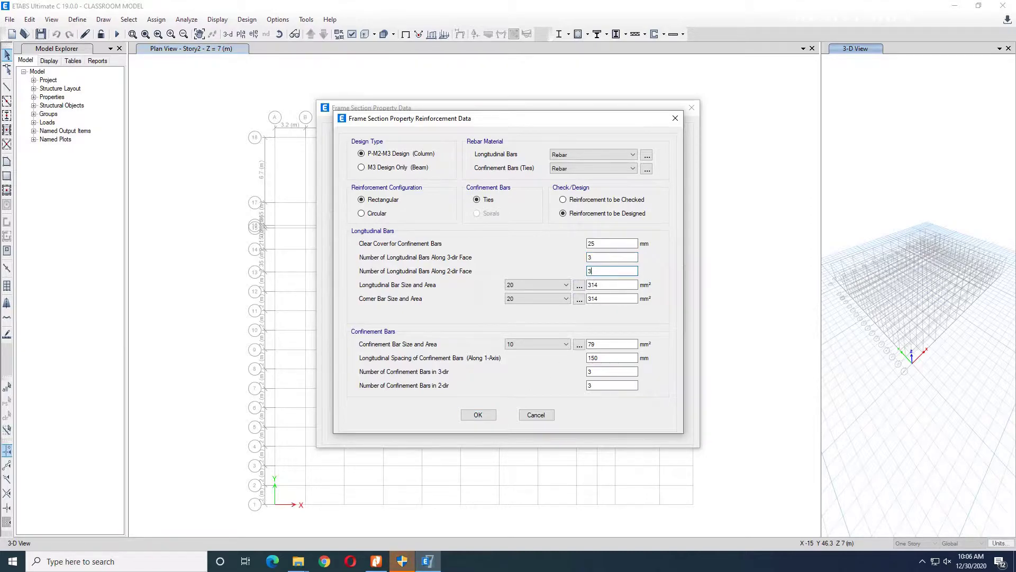
{"action": "type", "text": "3"}
{"action": "left_click", "coordinate": [479, 414]}
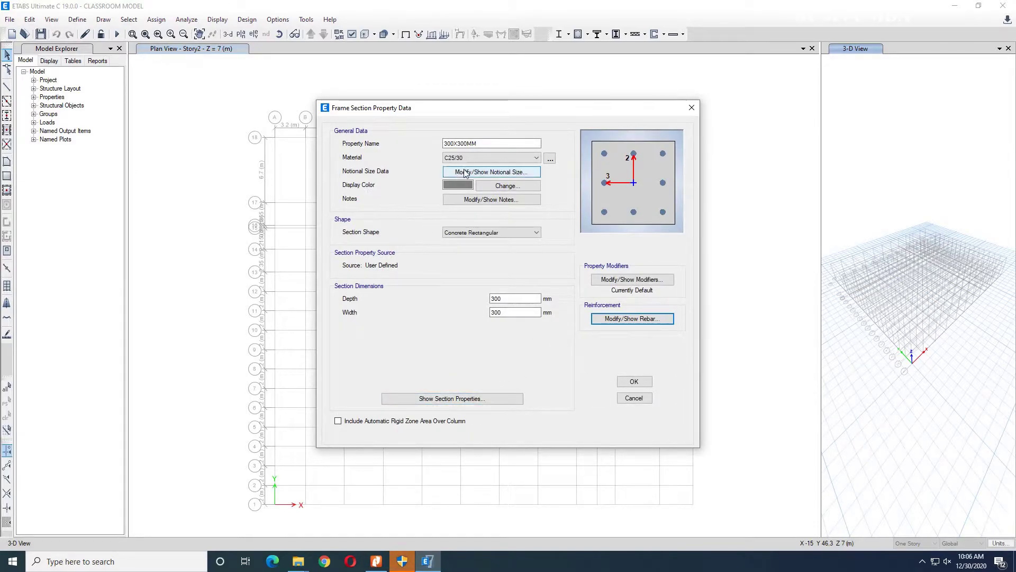
{"action": "left_click", "coordinate": [634, 381]}
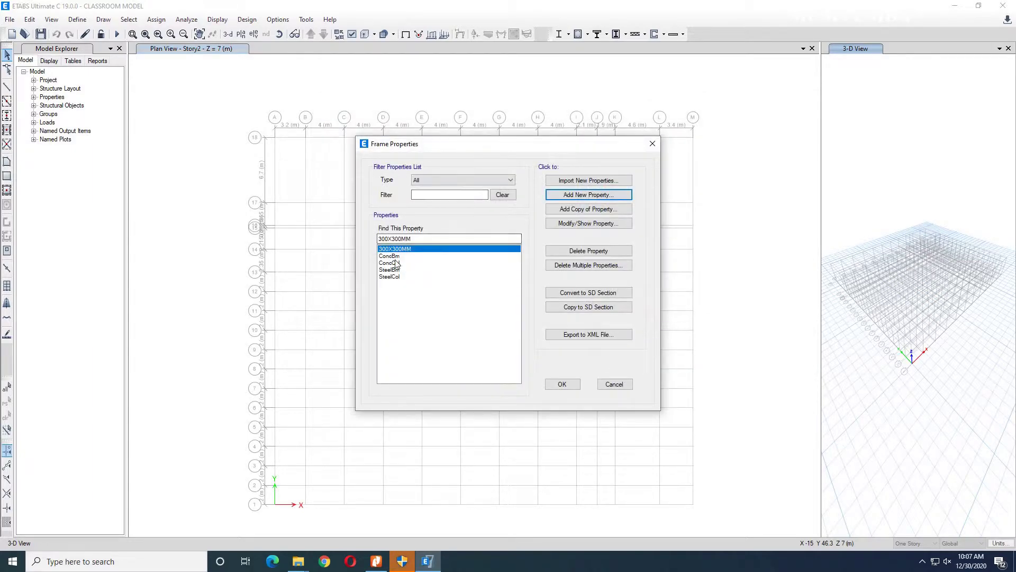
Step: Copy the 300X300MM section as 250X250MM and set its depth and width to 250 mm
{"action": "left_click", "coordinate": [584, 209]}
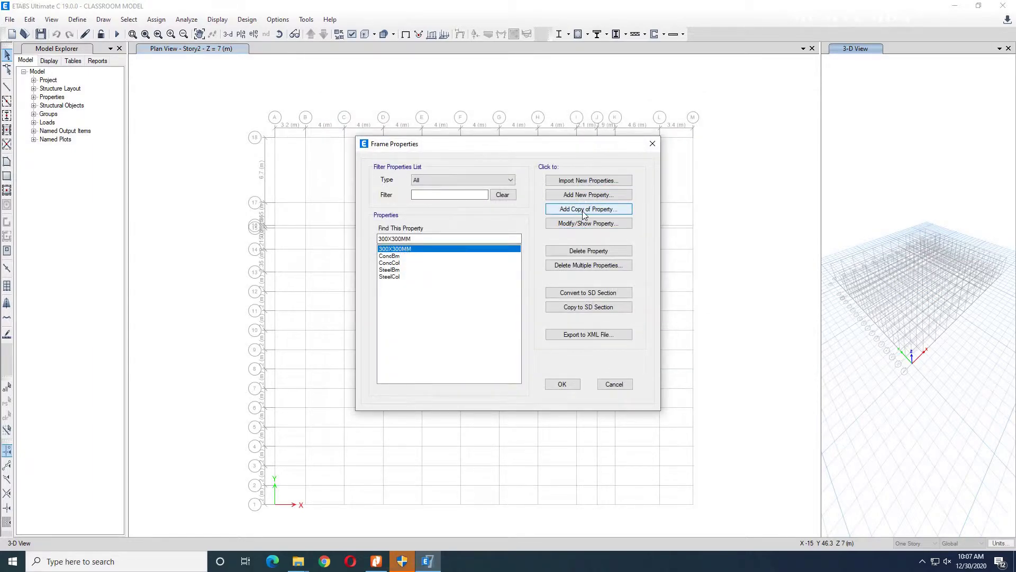
{"action": "type", "text": "250X250MM"}
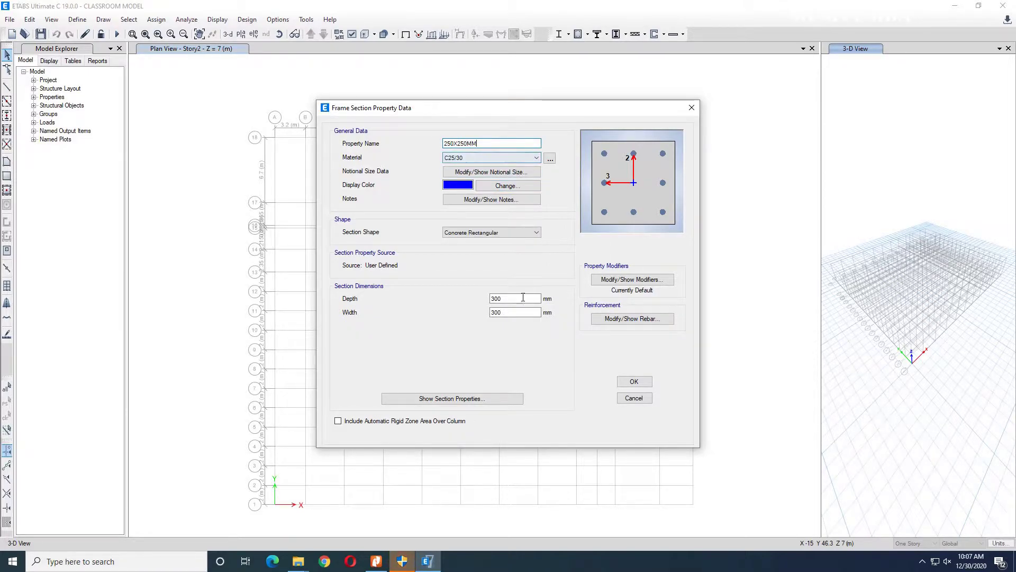
{"action": "left_click", "coordinate": [500, 298]}
{"action": "double_click", "coordinate": [499, 299]}
{"action": "type", "text": "250"}
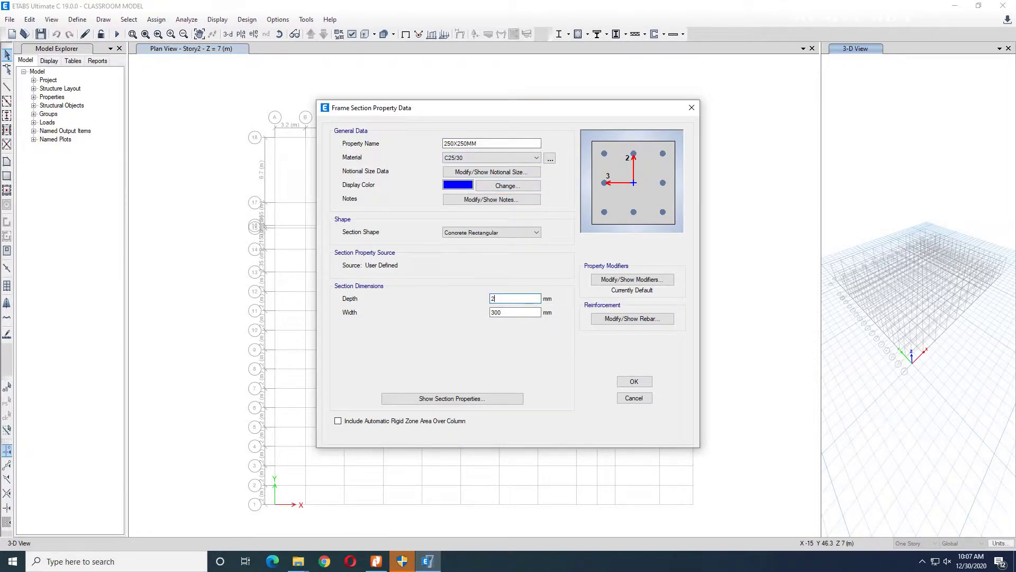
{"action": "double_click", "coordinate": [499, 312]}
{"action": "type", "text": "250"}
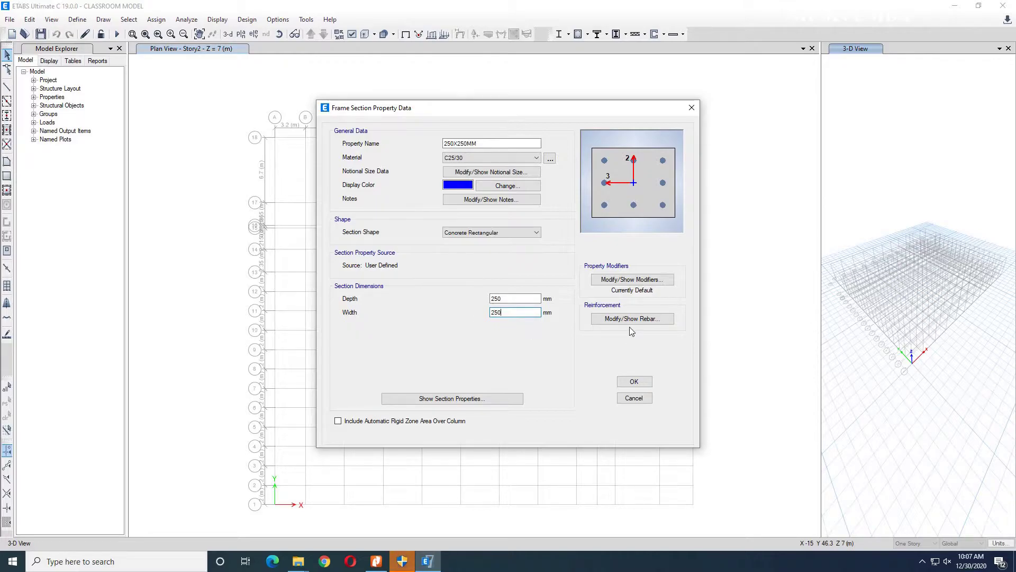
Step: Accept the 250X250MM section with its copied reinforcement data and open the ConcBm section for editing
{"action": "left_click", "coordinate": [631, 320]}
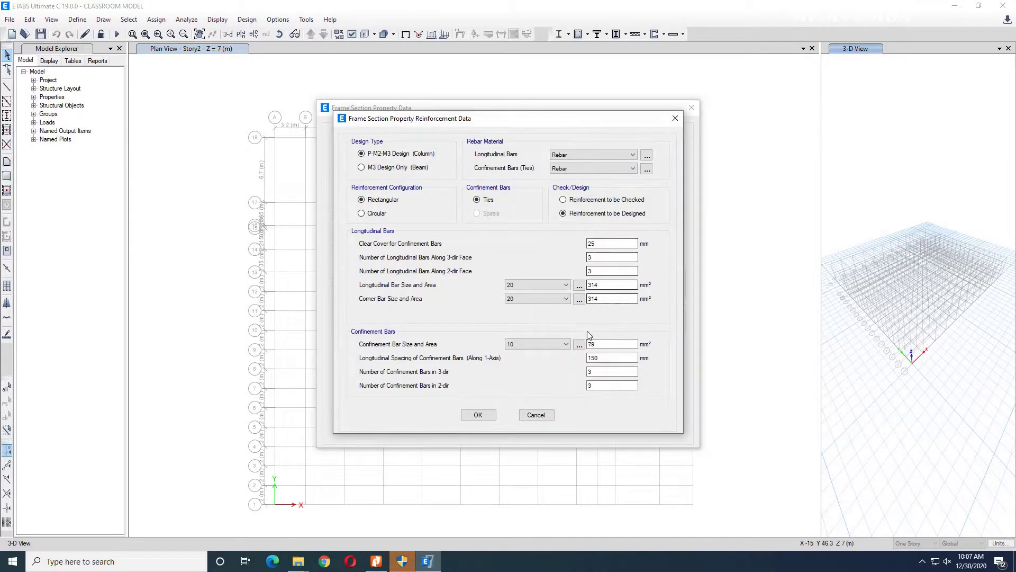
{"action": "left_click", "coordinate": [478, 414]}
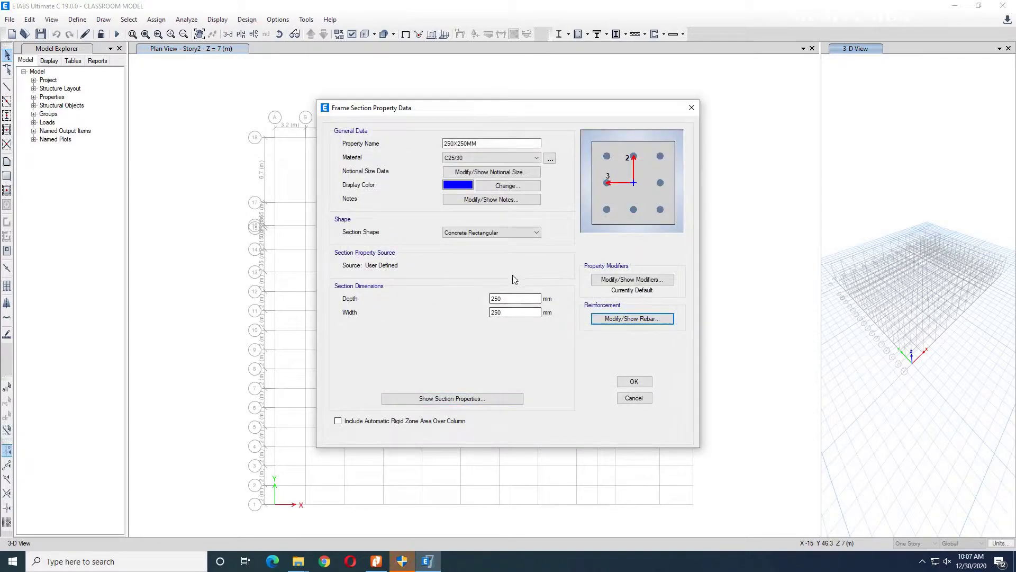
{"action": "left_click", "coordinate": [637, 382]}
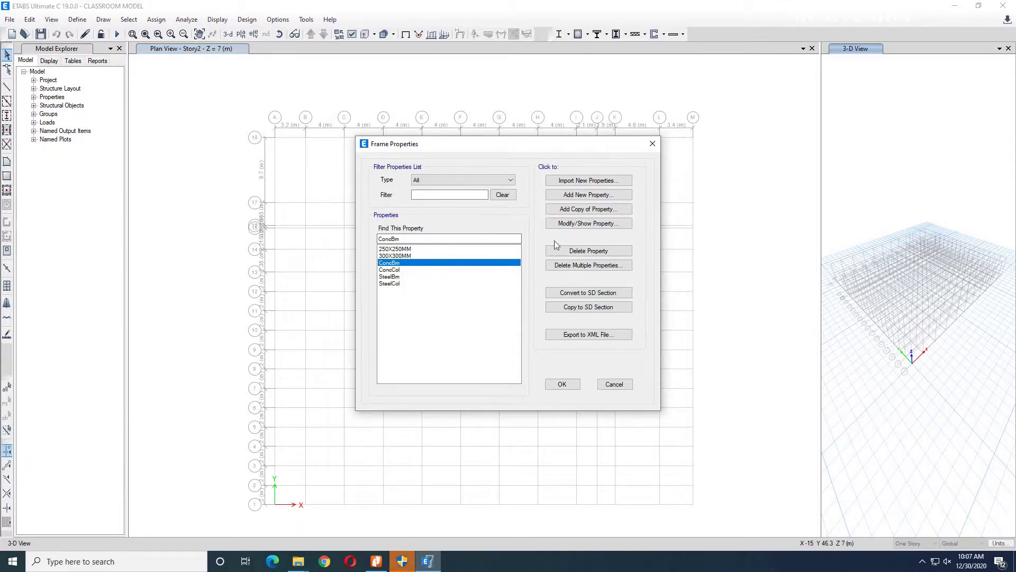
{"action": "left_click", "coordinate": [586, 223]}
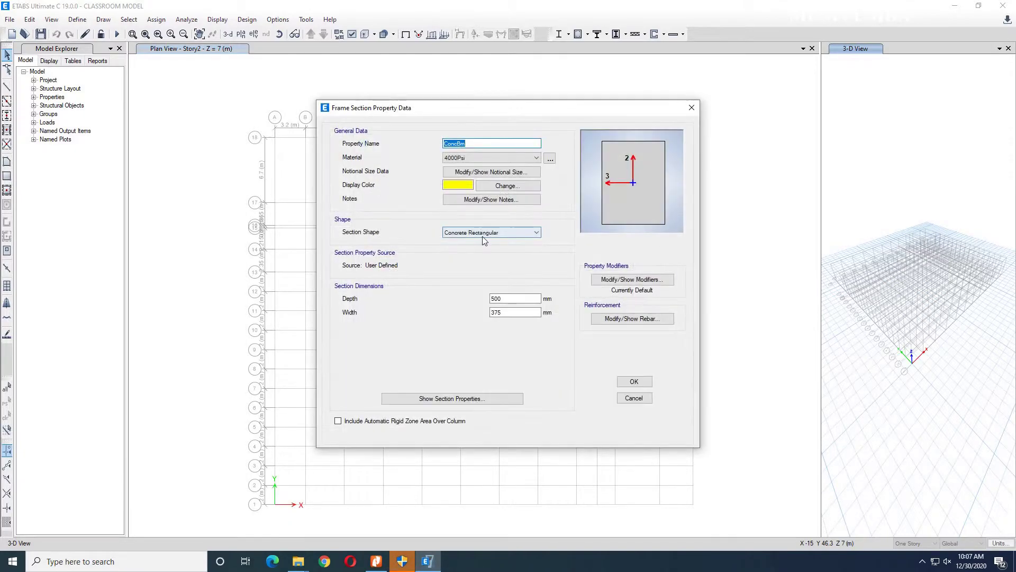
Step: Switch to the structural details PDF in Nitro Pro and examine the beam names and sizes on the +0.00m structural layout
{"action": "left_click", "coordinate": [376, 561]}
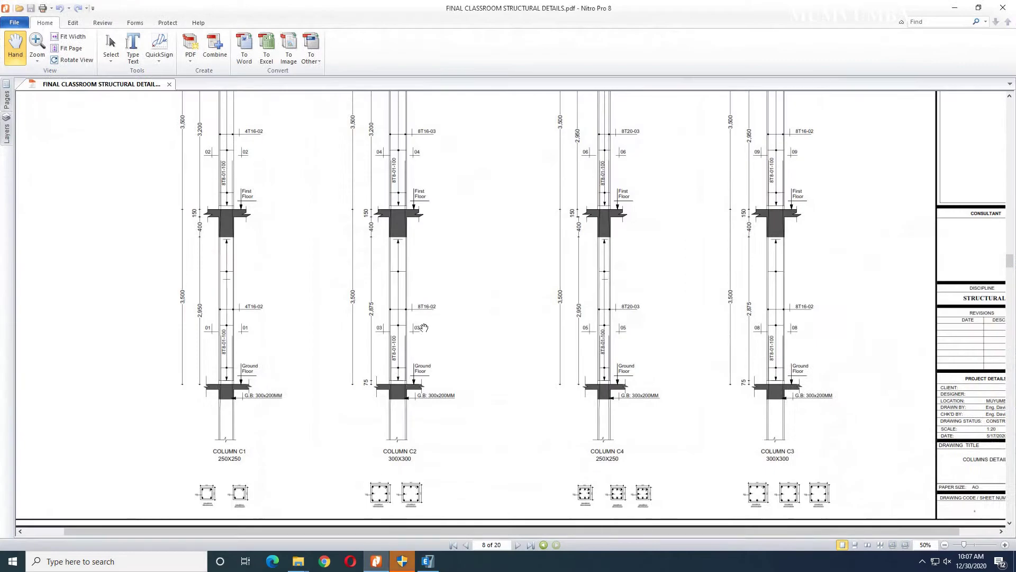
{"action": "scroll", "coordinate": [402, 285], "scroll_direction": "down", "scroll_amount": 2, "text": "ctrl"}
{"action": "scroll", "coordinate": [402, 284], "scroll_direction": "up", "scroll_amount": 10}
{"action": "scroll", "coordinate": [461, 265], "scroll_direction": "down", "scroll_amount": 4}
{"action": "scroll", "coordinate": [519, 318], "scroll_direction": "up", "scroll_amount": 2, "text": "ctrl"}
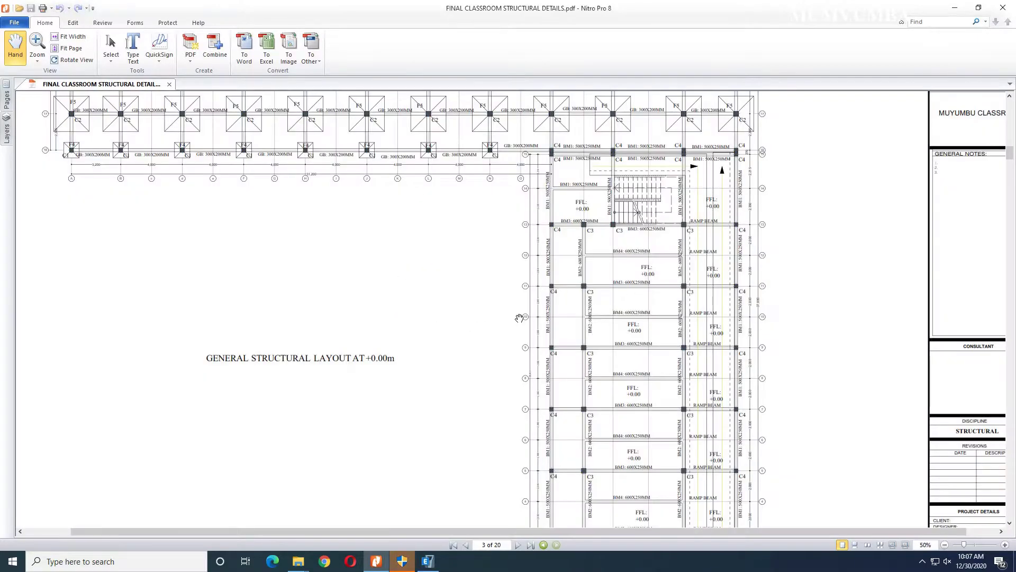
{"action": "scroll", "coordinate": [635, 289], "scroll_direction": "up", "scroll_amount": 1, "text": "ctrl"}
{"action": "scroll", "coordinate": [577, 265], "scroll_direction": "up", "scroll_amount": 1, "text": "ctrl"}
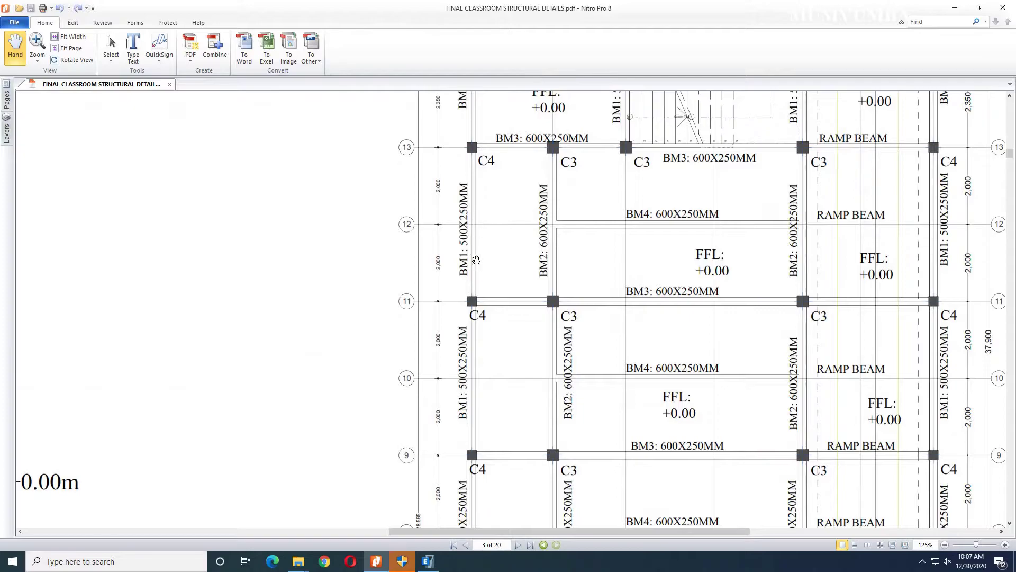
{"action": "scroll", "coordinate": [519, 267], "scroll_direction": "down", "scroll_amount": 1, "text": "ctrl"}
{"action": "scroll", "coordinate": [333, 209], "scroll_direction": "up", "scroll_amount": 6}
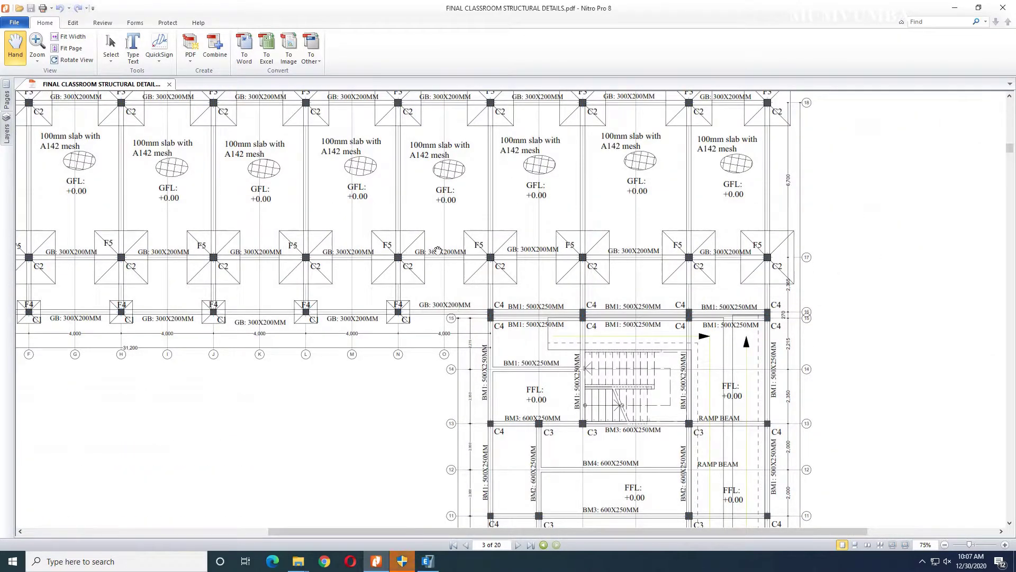
{"action": "scroll", "coordinate": [433, 256], "scroll_direction": "up", "scroll_amount": 2, "text": "ctrl"}
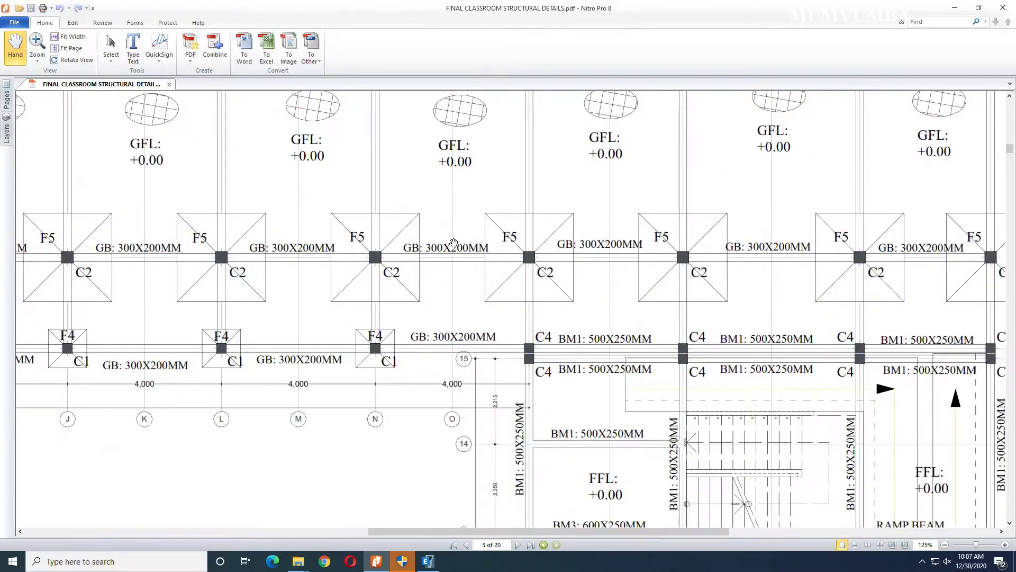
Step: Switch back to ETABS, name the concrete beam section GB: 300X200MM and set its material to C25/30
{"action": "left_click", "coordinate": [377, 562]}
{"action": "left_click", "coordinate": [376, 562]}
{"action": "left_click", "coordinate": [377, 562]}
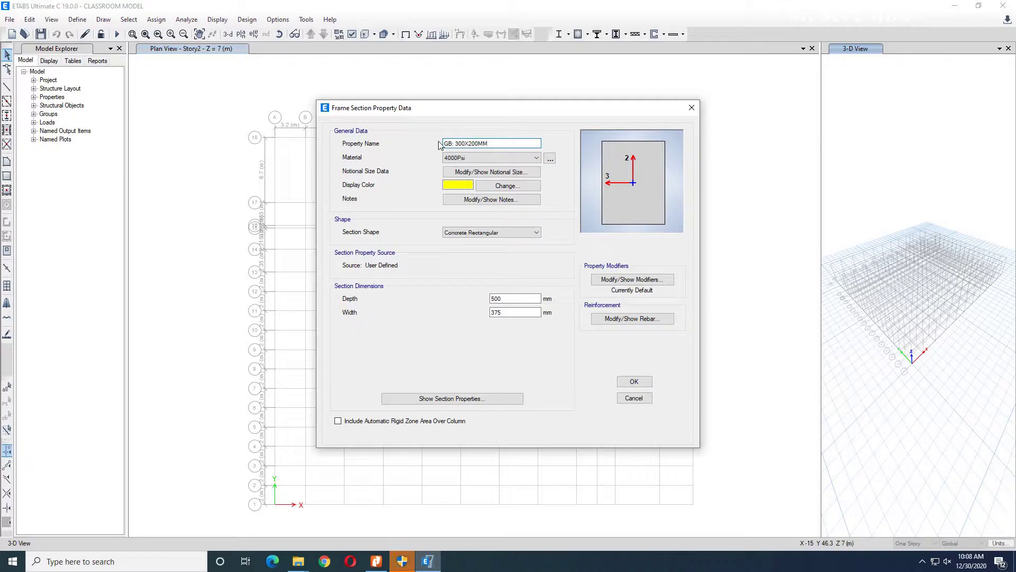
{"action": "left_click", "coordinate": [519, 159]}
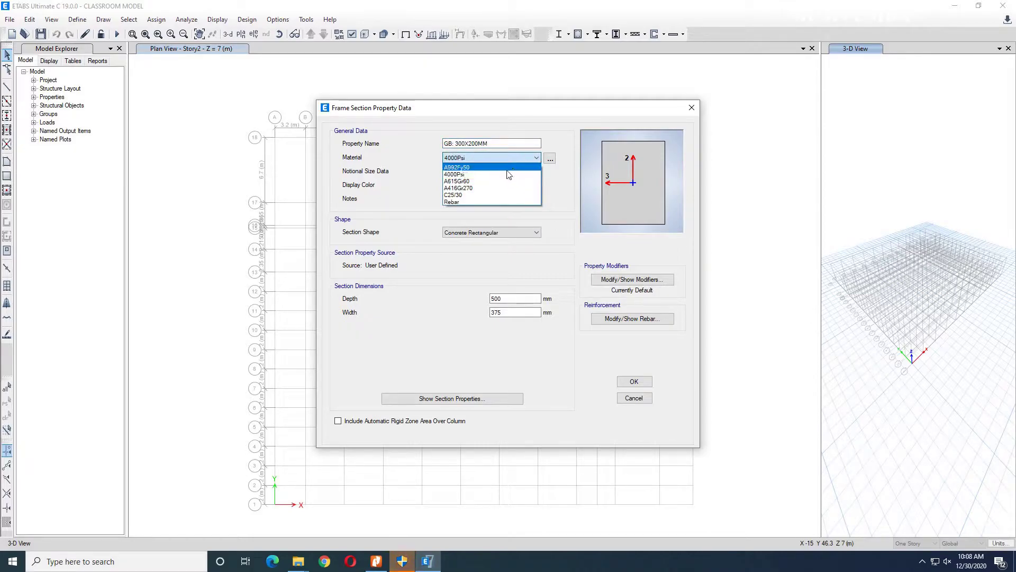
{"action": "left_click", "coordinate": [458, 195]}
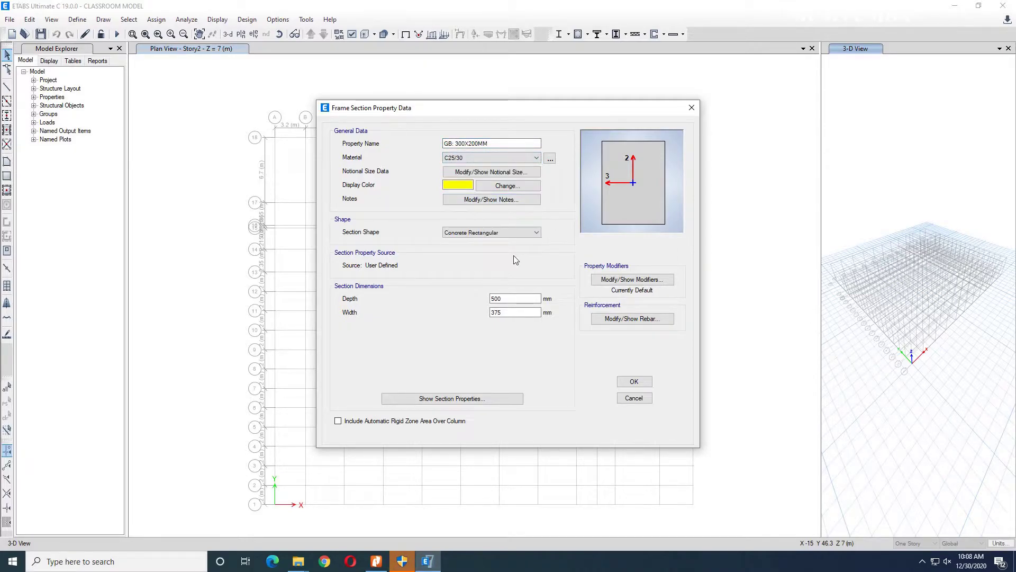
Step: Set the GB: 300X200MM beam section's depth to 300 mm and its width to 200 mm
{"action": "double_click", "coordinate": [496, 298]}
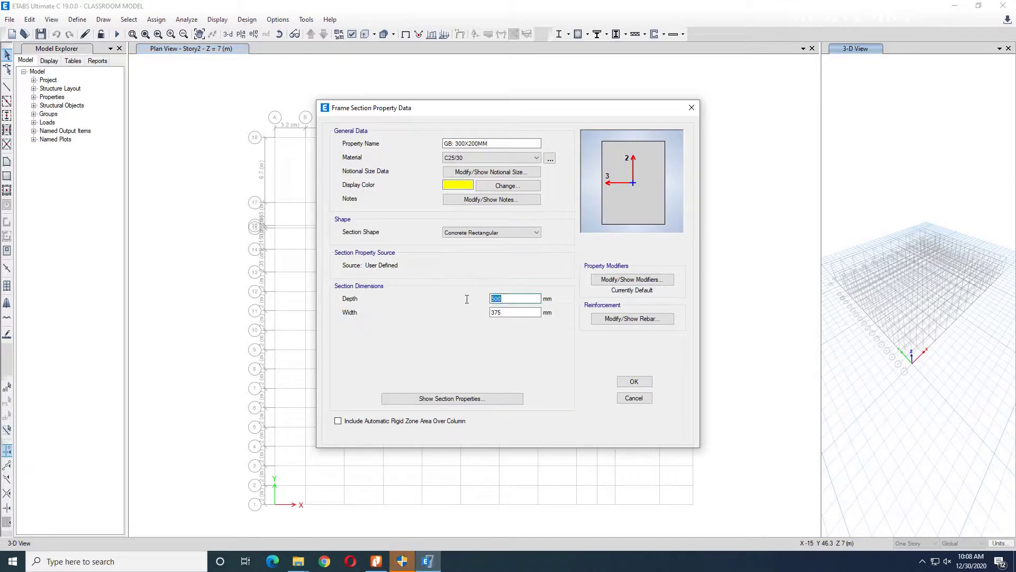
{"action": "type", "text": "300X200"}
{"action": "left_click_drag", "start_coordinate": [517, 298], "coordinate": [499, 296]}
{"action": "key", "text": "BackSpace"}
{"action": "key", "text": "BackSpace"}
{"action": "double_click", "coordinate": [511, 312]}
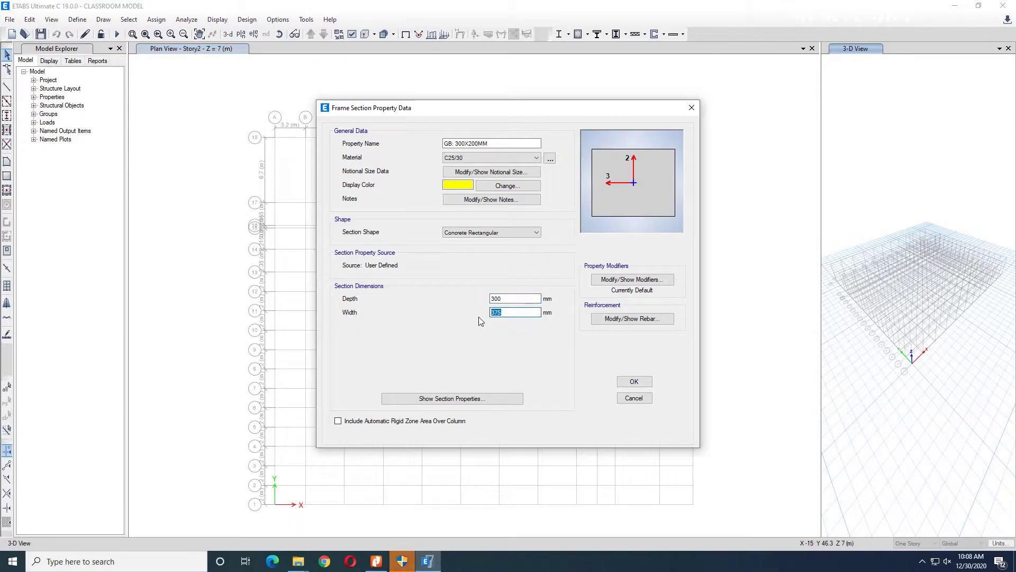
{"action": "type", "text": "200"}
Step: Open the GB beam section's reinforcement data and assign the Rebar material to both longitudinal bars and confinement ties
{"action": "left_click", "coordinate": [605, 319]}
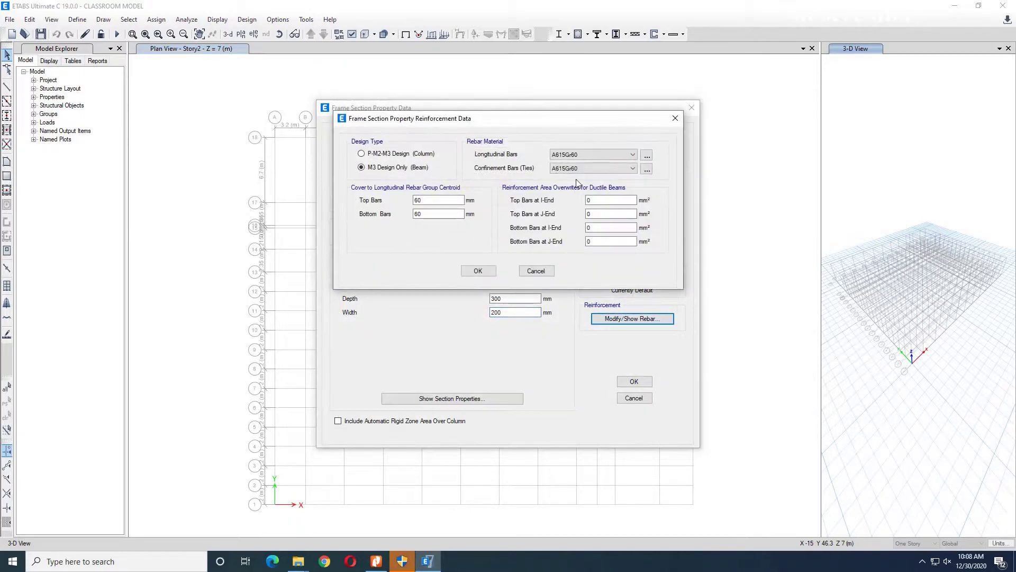
{"action": "left_click", "coordinate": [588, 155]}
{"action": "left_click", "coordinate": [574, 171]}
{"action": "left_click", "coordinate": [579, 168]}
{"action": "left_click", "coordinate": [566, 185]}
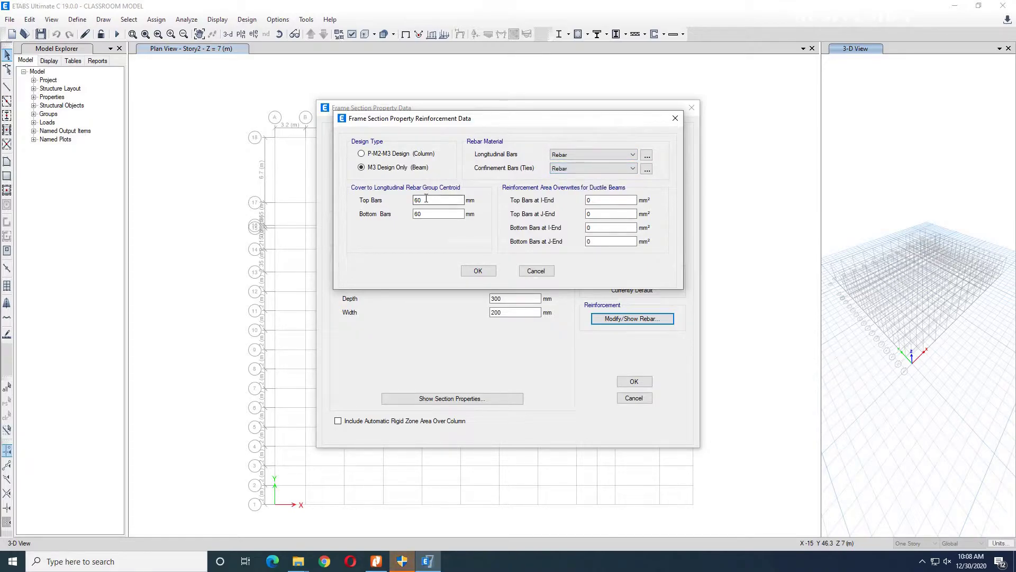
Step: Set the cover for the top and bottom bars to 25 mm and accept the GB: 300X200MM section
{"action": "double_click", "coordinate": [427, 200]}
{"action": "type", "text": "25"}
{"action": "double_click", "coordinate": [433, 211]}
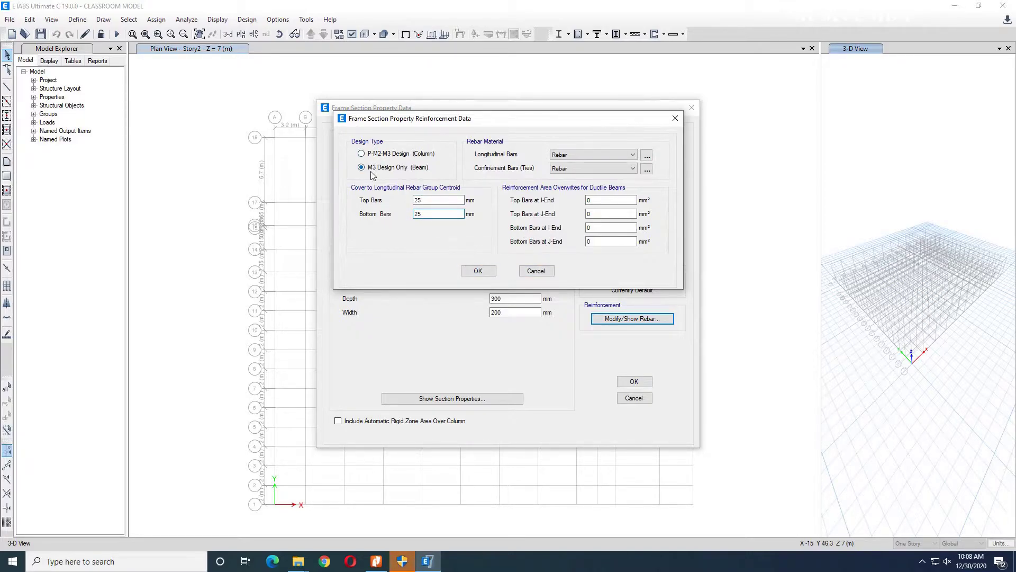
{"action": "left_click", "coordinate": [478, 271]}
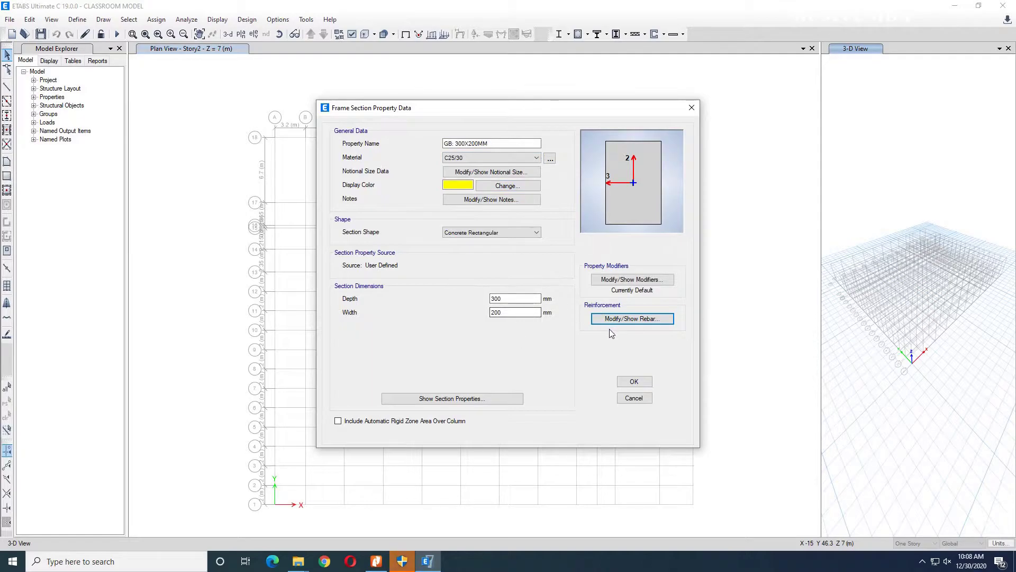
{"action": "left_click", "coordinate": [636, 382]}
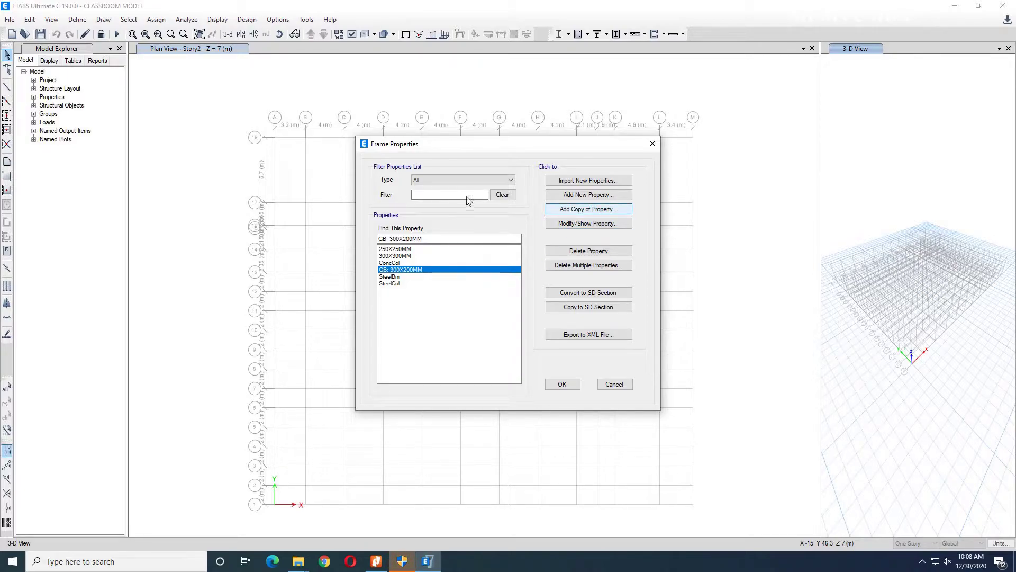
Step: Check the next beam size in the Nitro Pro structural PDF, and copy the GB section in ETABS as BM1: 500X250MM
{"action": "left_click", "coordinate": [376, 561]}
{"action": "scroll", "coordinate": [592, 369], "scroll_direction": "down", "scroll_amount": 3}
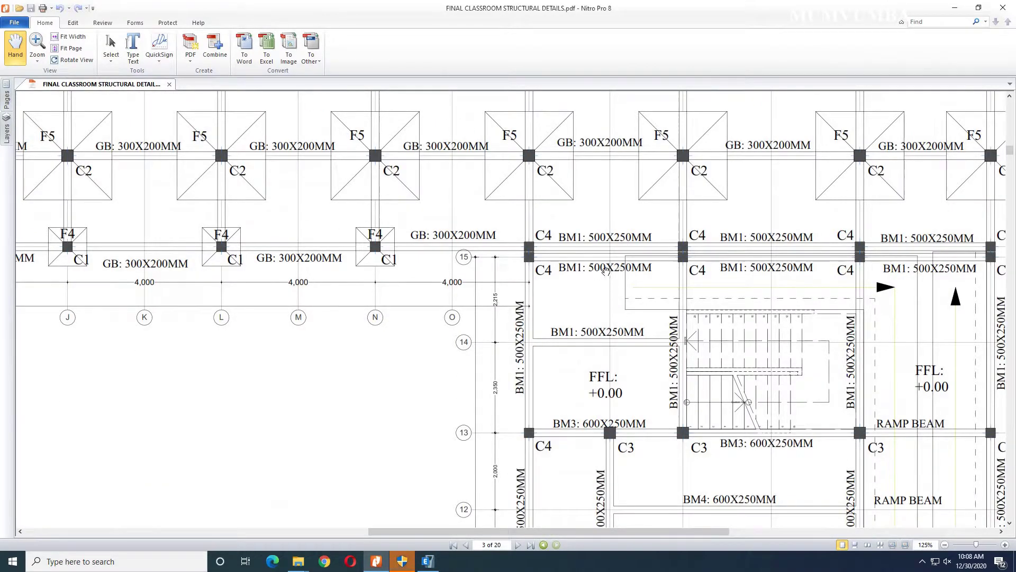
{"action": "left_click", "coordinate": [402, 563]}
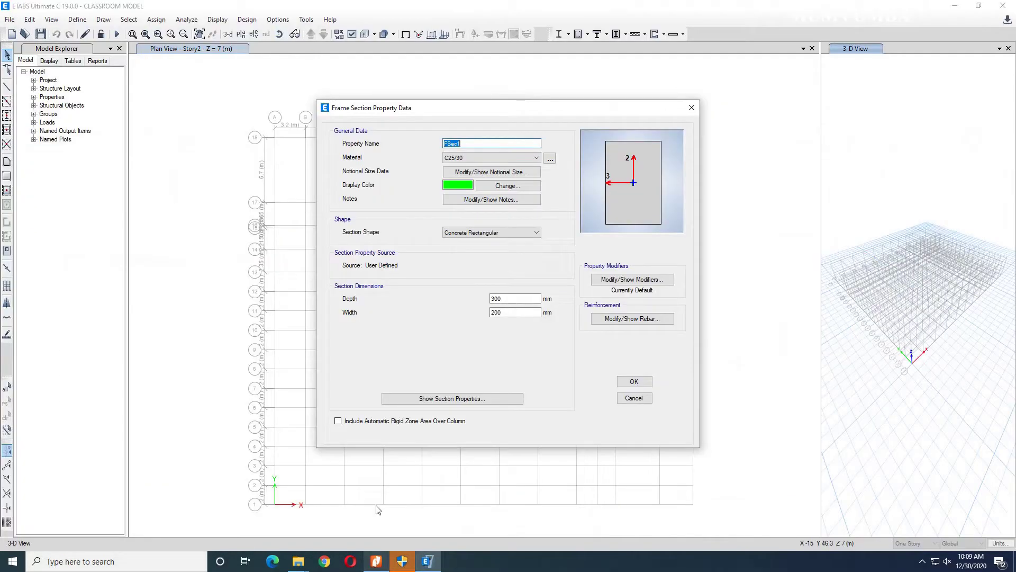
{"action": "left_click", "coordinate": [472, 143]}
{"action": "type", "text": "BM1"}
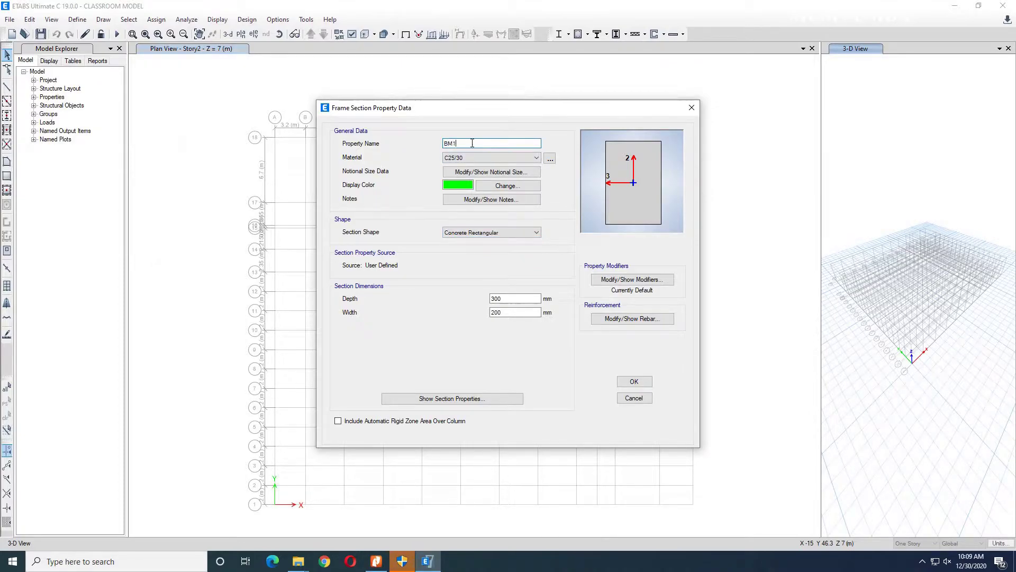
{"action": "type", "text": ": 500X250MM"}
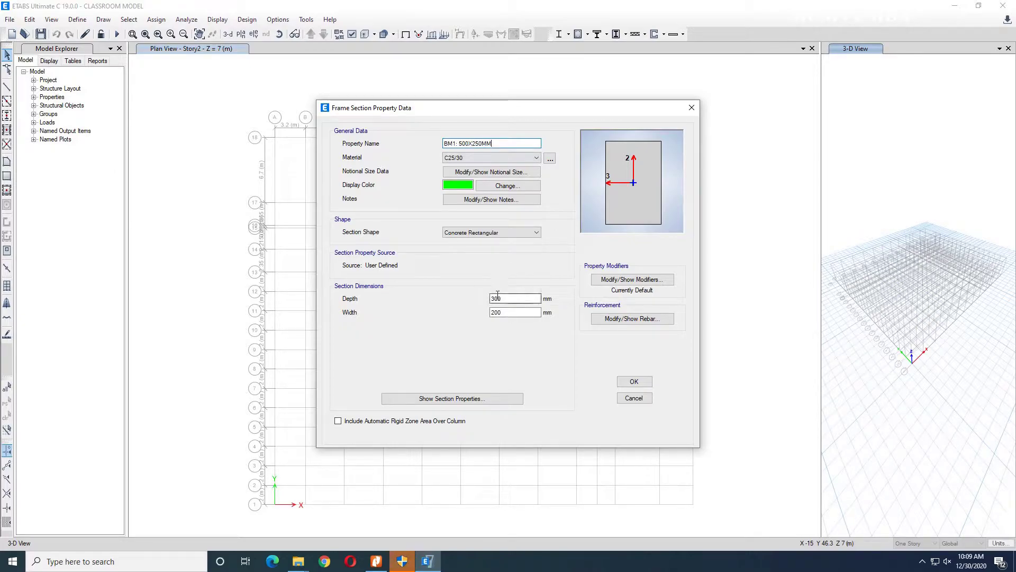
Step: Set the BM1 section's depth to 500 mm and width to 250 mm, and accept it with its copied reinforcement data
{"action": "left_click_drag", "start_coordinate": [490, 299], "coordinate": [491, 297]}
{"action": "type", "text": "500"}
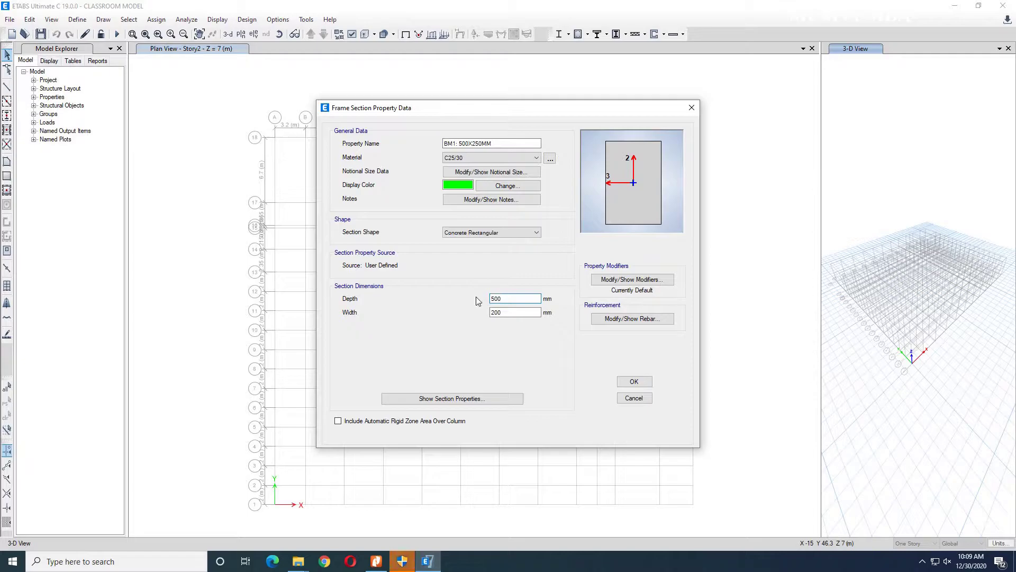
{"action": "left_click_drag", "start_coordinate": [511, 313], "coordinate": [488, 316]}
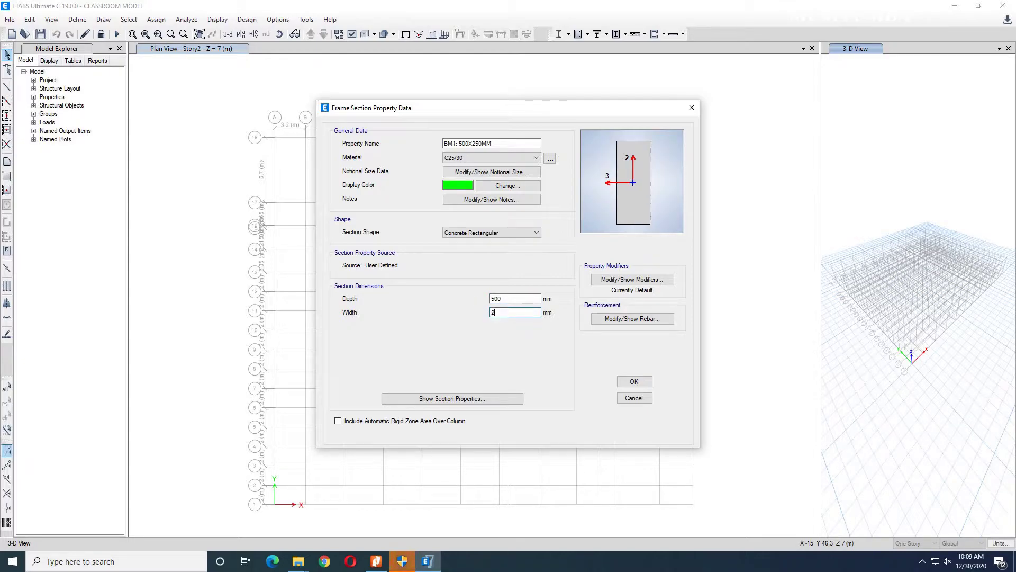
{"action": "left_click", "coordinate": [630, 319]}
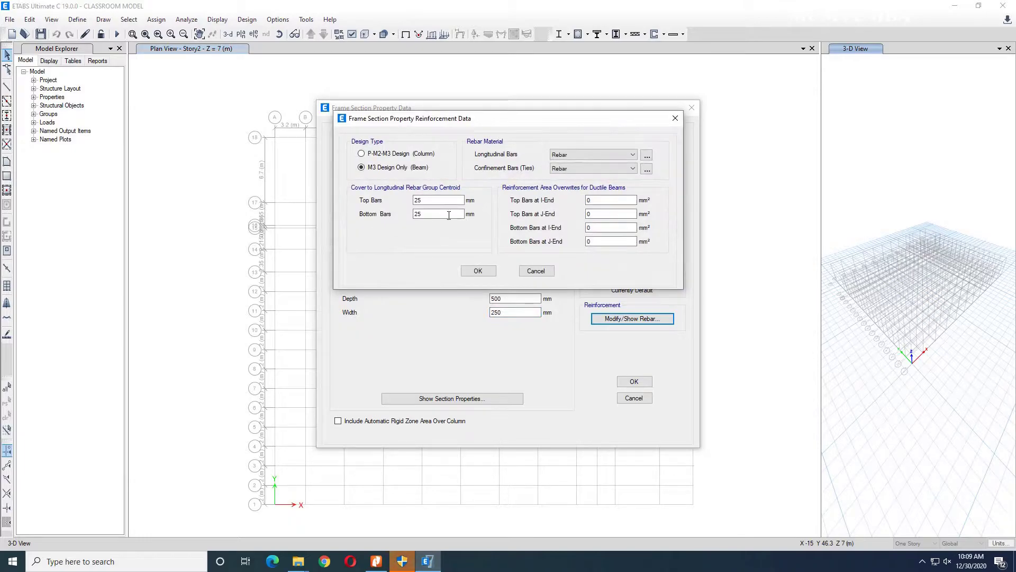
{"action": "left_click", "coordinate": [478, 271]}
{"action": "left_click", "coordinate": [635, 381]}
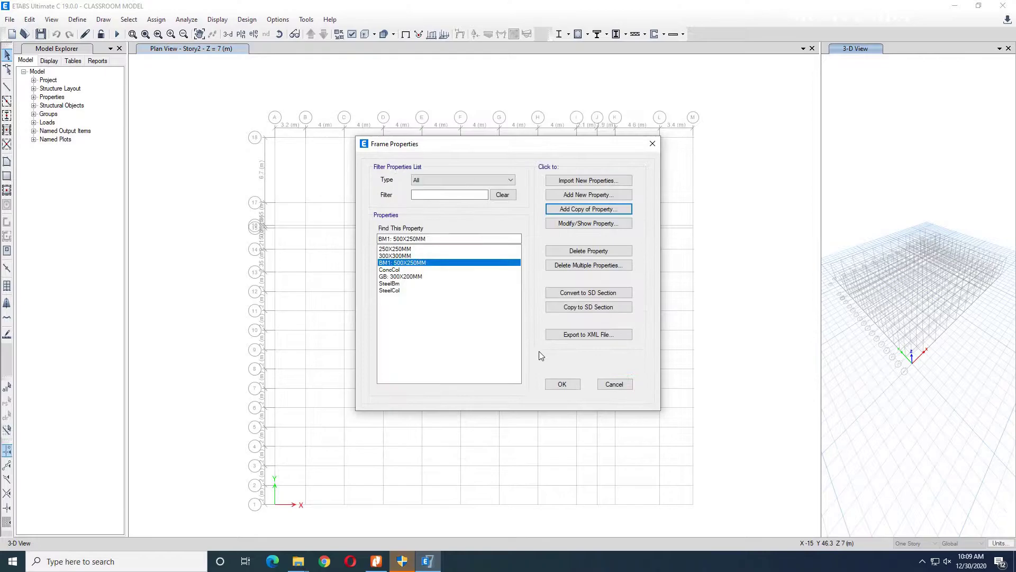
Step: Check the remaining beam sizes in the Nitro Pro structural PDF, and copy the BM1 section in ETABS as 600X250MM
{"action": "left_click", "coordinate": [376, 561]}
{"action": "scroll", "coordinate": [605, 324], "scroll_direction": "down", "scroll_amount": 4}
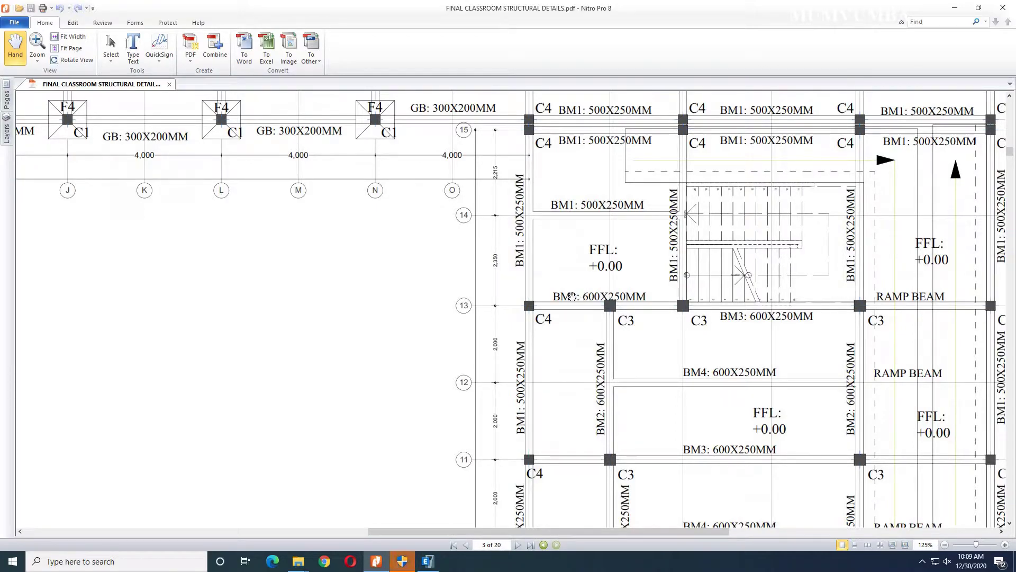
{"action": "scroll", "coordinate": [595, 374], "scroll_direction": "down", "scroll_amount": 1}
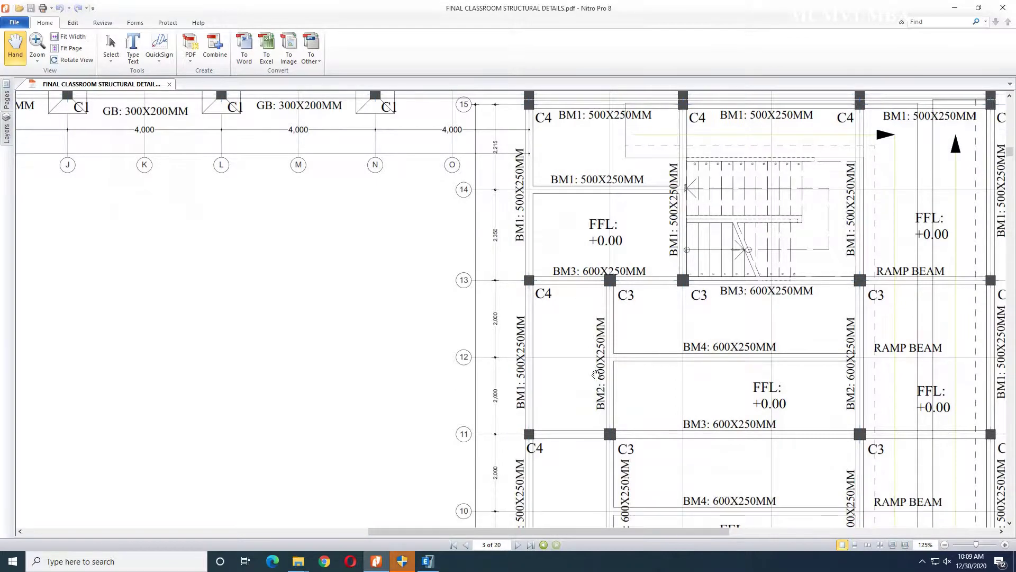
{"action": "left_click", "coordinate": [427, 561]}
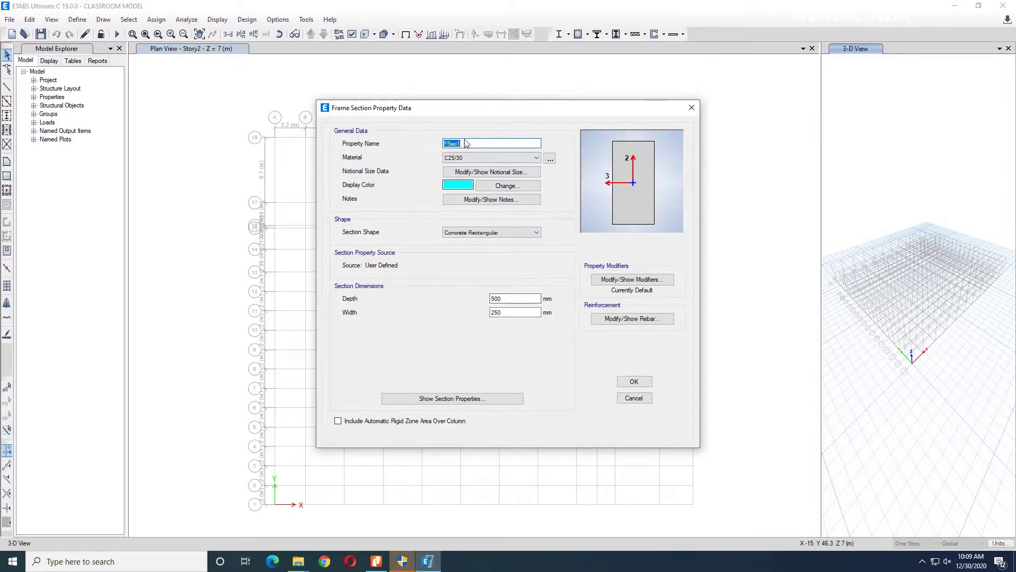
{"action": "type", "text": "6"}
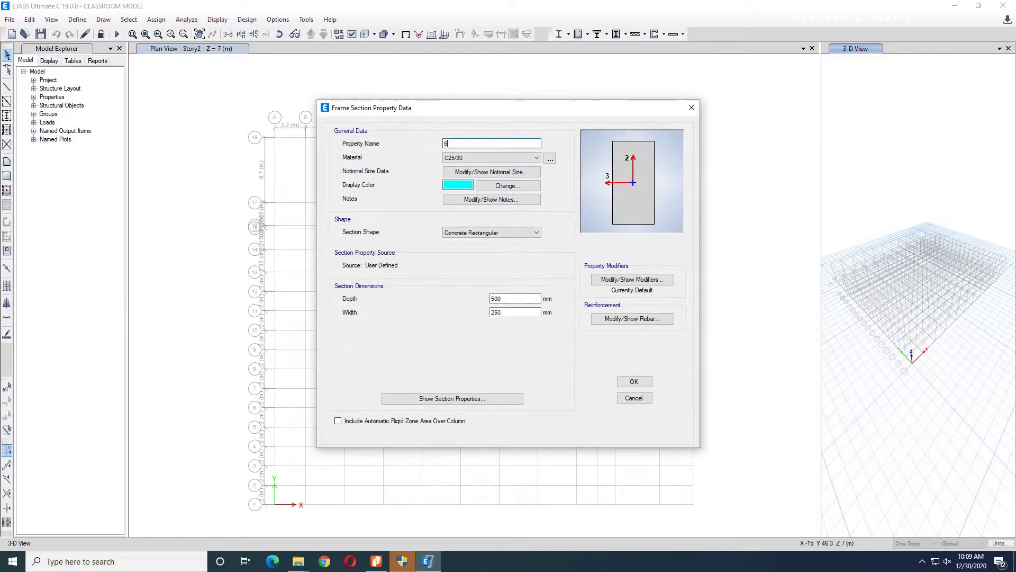
{"action": "type", "text": "00X250MM"}
Step: Set the 600X250MM section's depth to 600 mm and accept it with its copied reinforcement data
{"action": "double_click", "coordinate": [503, 298]}
{"action": "type", "text": "600"}
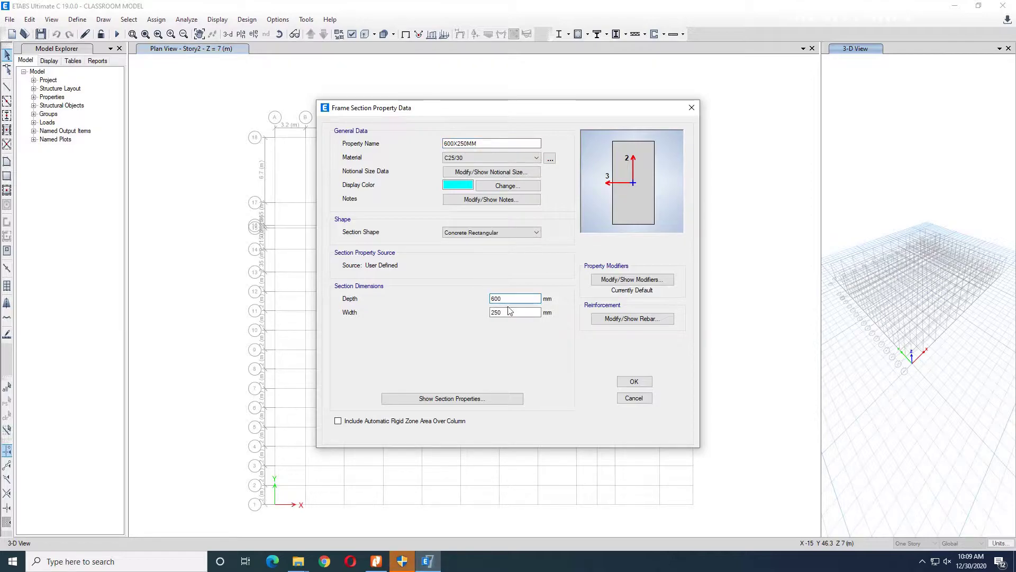
{"action": "left_click", "coordinate": [620, 319]}
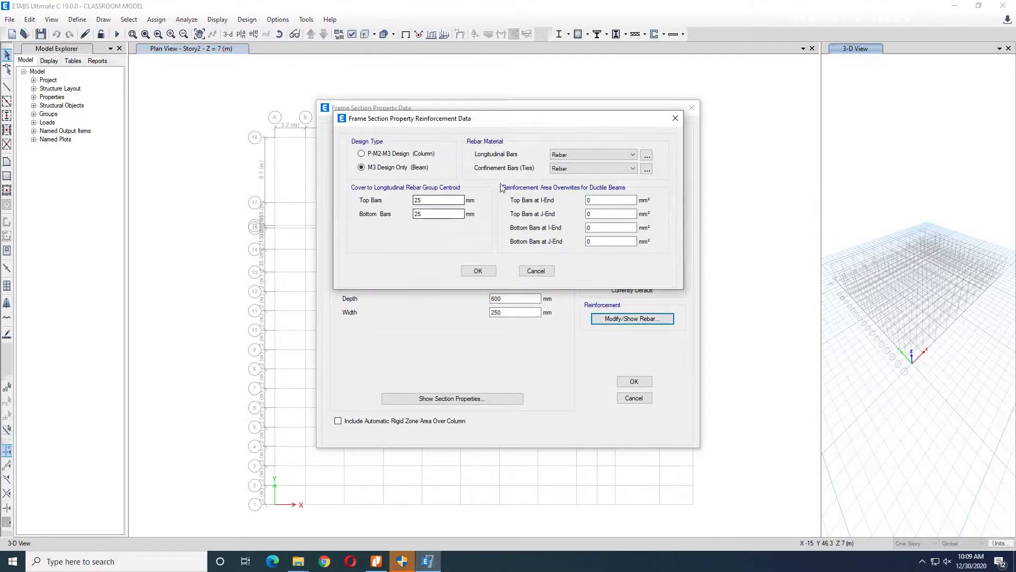
{"action": "left_click", "coordinate": [478, 271]}
{"action": "left_click", "coordinate": [634, 382]}
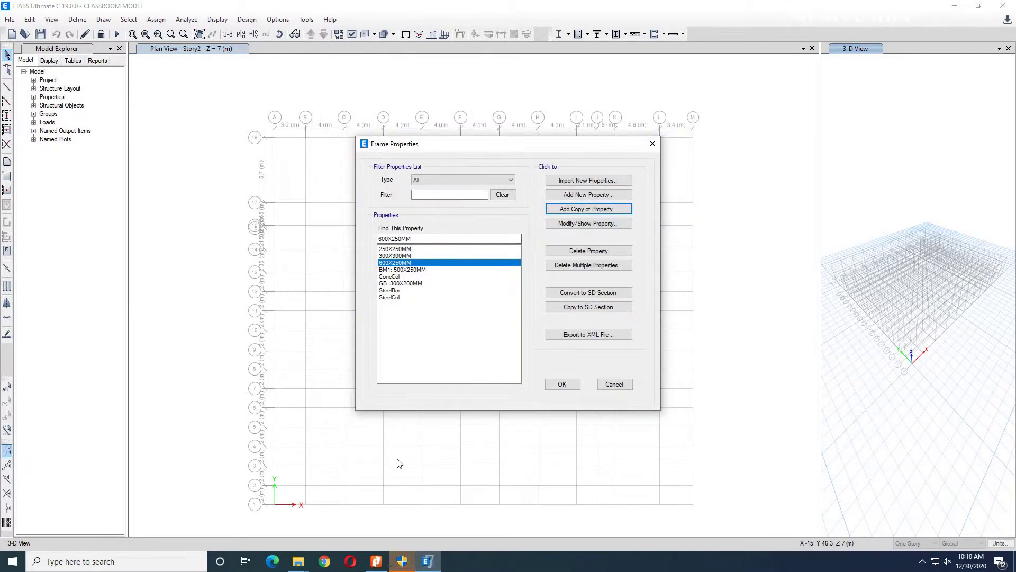
Step: Delete the unused default frame sections SteelCol, SteelBm and ConcCol from the frame properties
{"action": "left_click", "coordinate": [389, 298]}
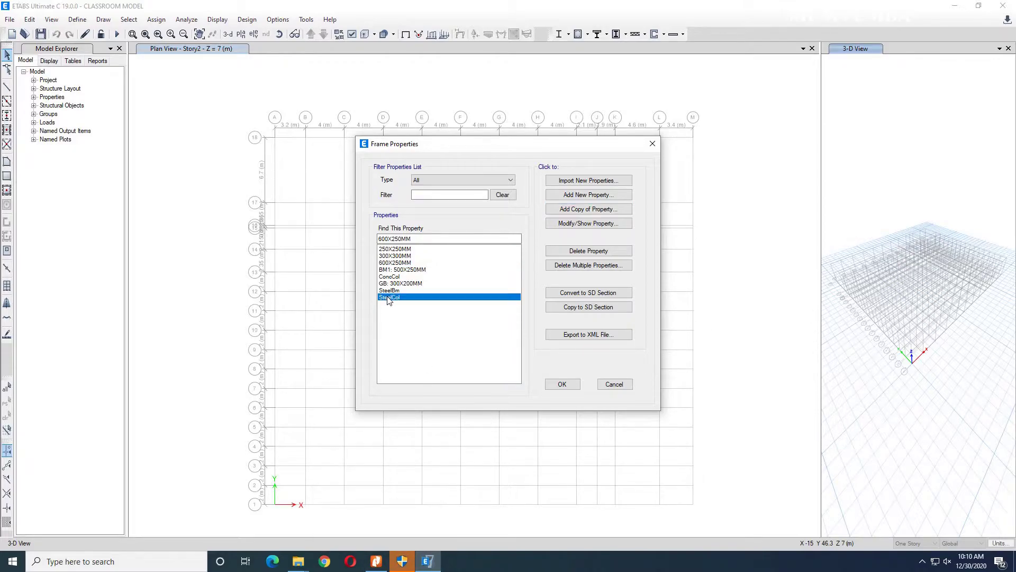
{"action": "left_click", "coordinate": [589, 250]}
{"action": "left_click", "coordinate": [543, 318]}
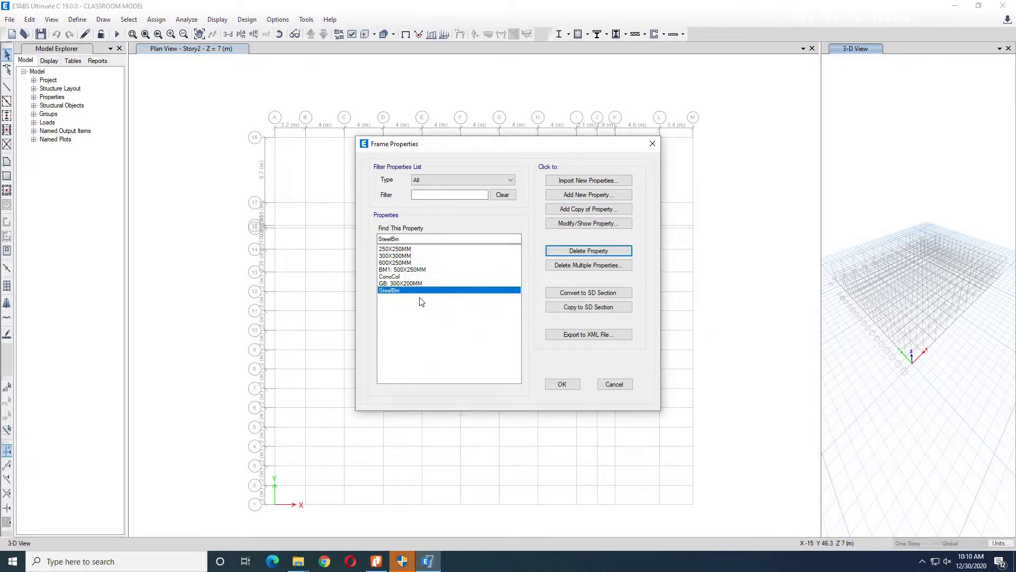
{"action": "left_click", "coordinate": [589, 253]}
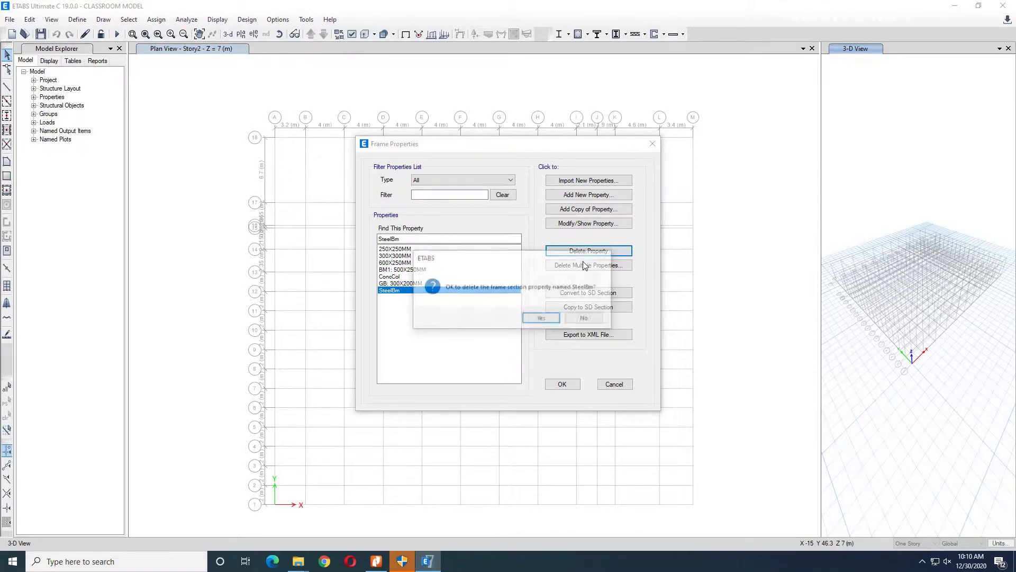
{"action": "left_click", "coordinate": [543, 318]}
{"action": "left_click", "coordinate": [398, 276]}
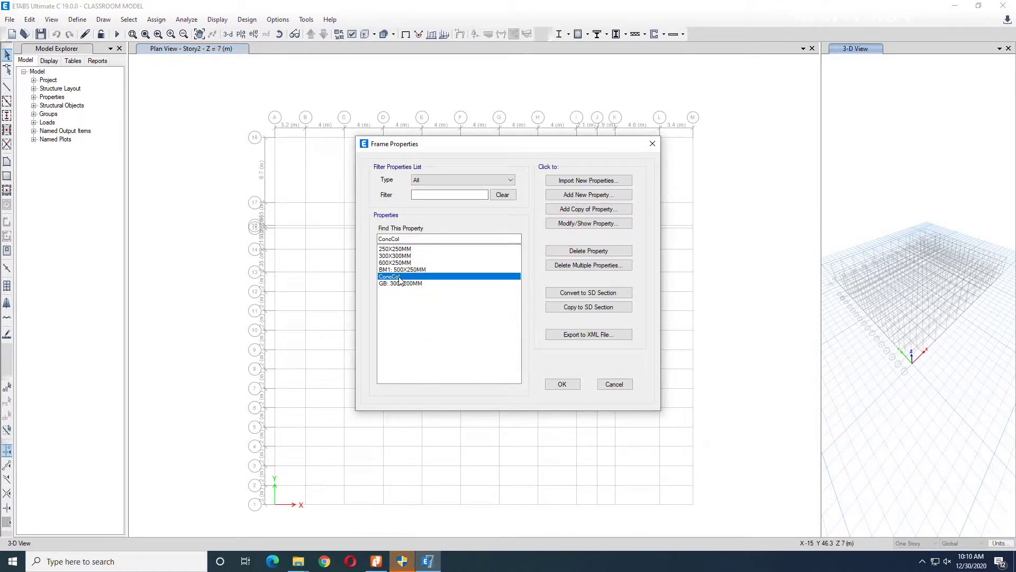
{"action": "left_click", "coordinate": [578, 253]}
{"action": "left_click", "coordinate": [542, 319]}
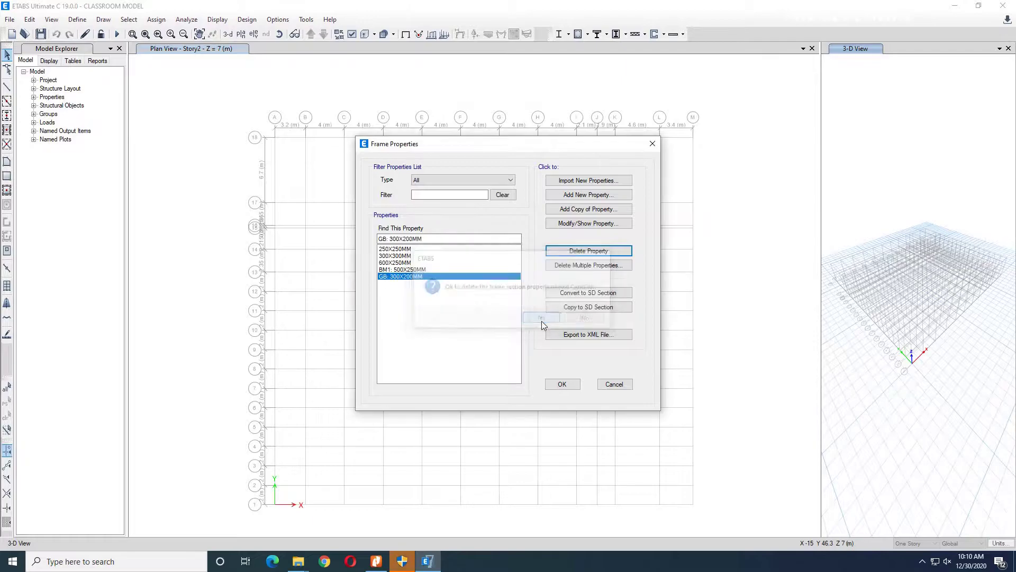
Step: Rename the 600X250MM frame section as BM2: 600X250MM and accept the change
{"action": "left_click", "coordinate": [385, 262]}
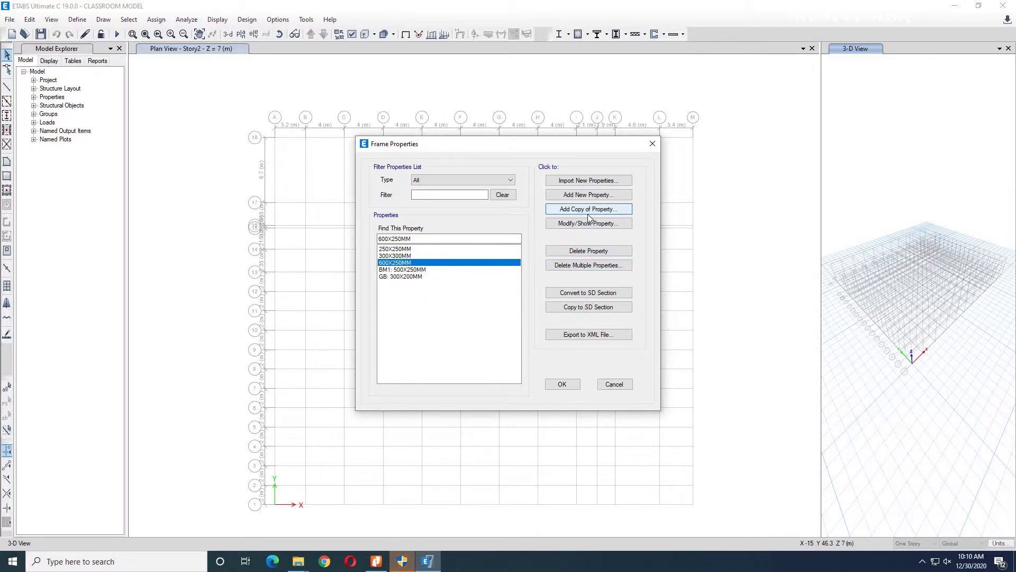
{"action": "left_click", "coordinate": [569, 224]}
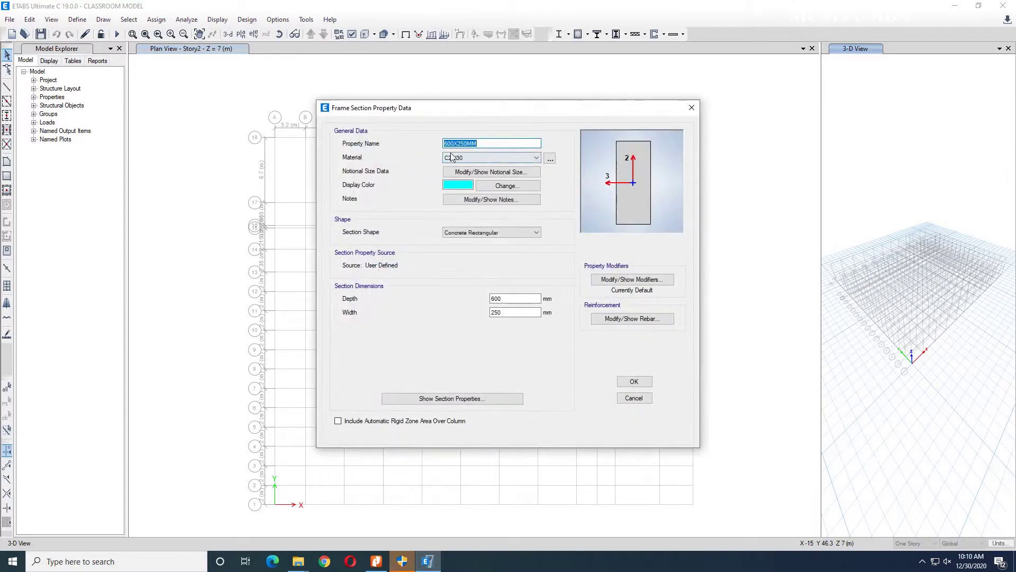
{"action": "left_click", "coordinate": [446, 143]}
{"action": "type", "text": "BM2:"}
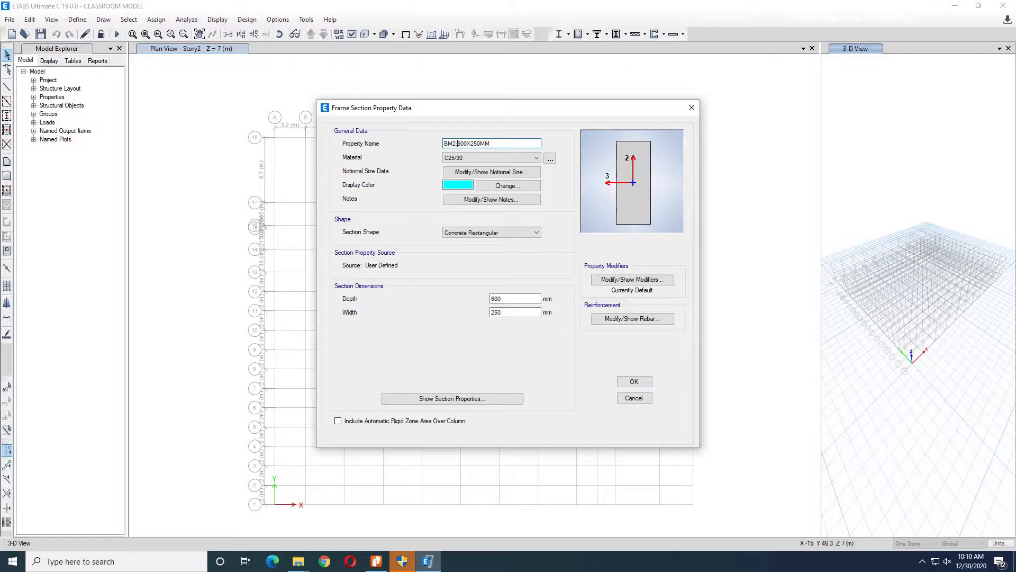
{"action": "left_click", "coordinate": [634, 381]}
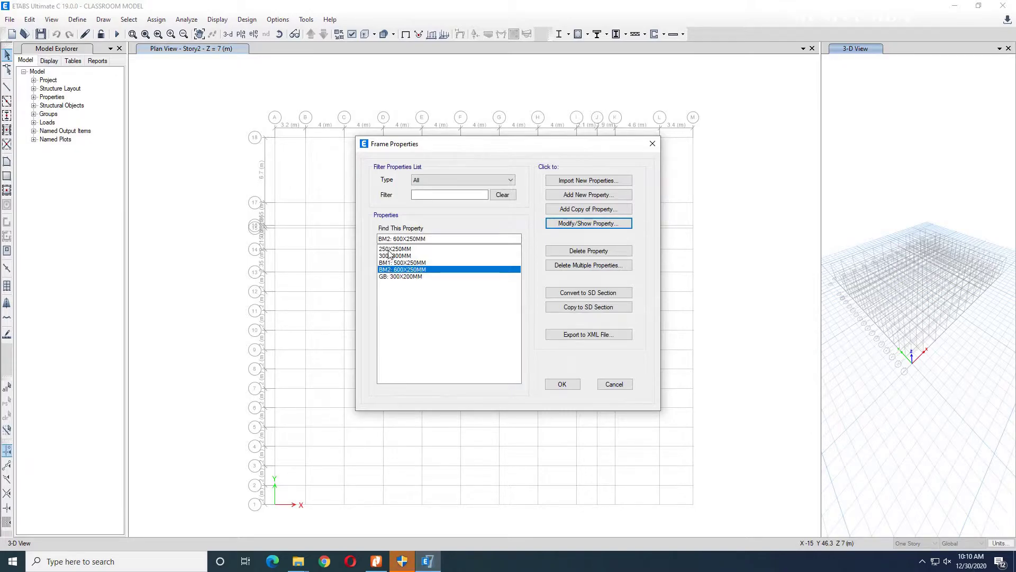
Step: Open the 250X250MM frame section for editing, and look up the column labels and sizes on the structural PDF's column details sheet in Nitro Pro
{"action": "left_click", "coordinate": [395, 249]}
{"action": "left_click", "coordinate": [563, 225]}
{"action": "left_click", "coordinate": [376, 563]}
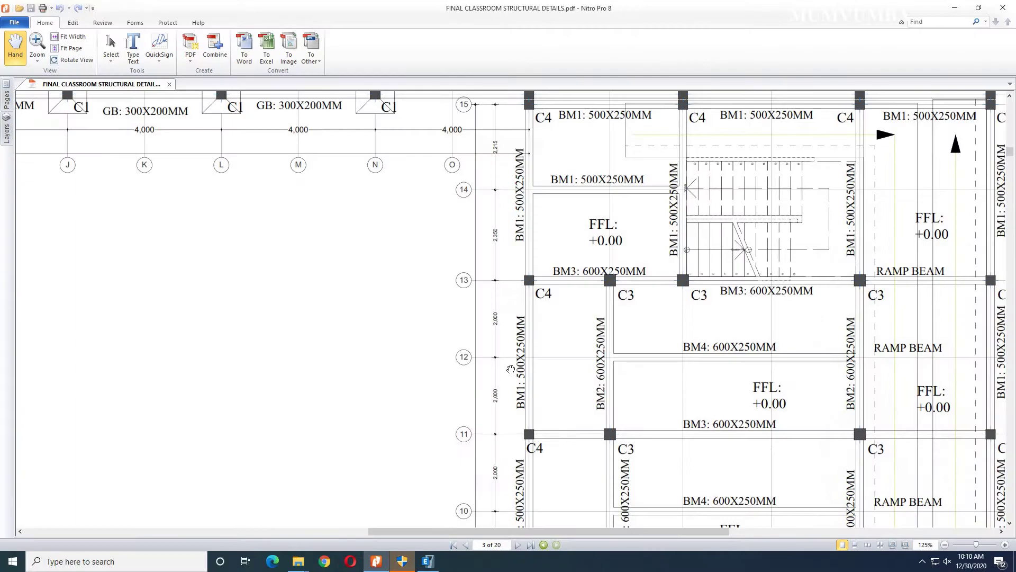
{"action": "scroll", "coordinate": [510, 368], "scroll_direction": "down", "scroll_amount": 5, "text": "ctrl"}
{"action": "scroll", "coordinate": [513, 369], "scroll_direction": "down", "scroll_amount": 3}
{"action": "scroll", "coordinate": [514, 369], "scroll_direction": "down", "scroll_amount": 4}
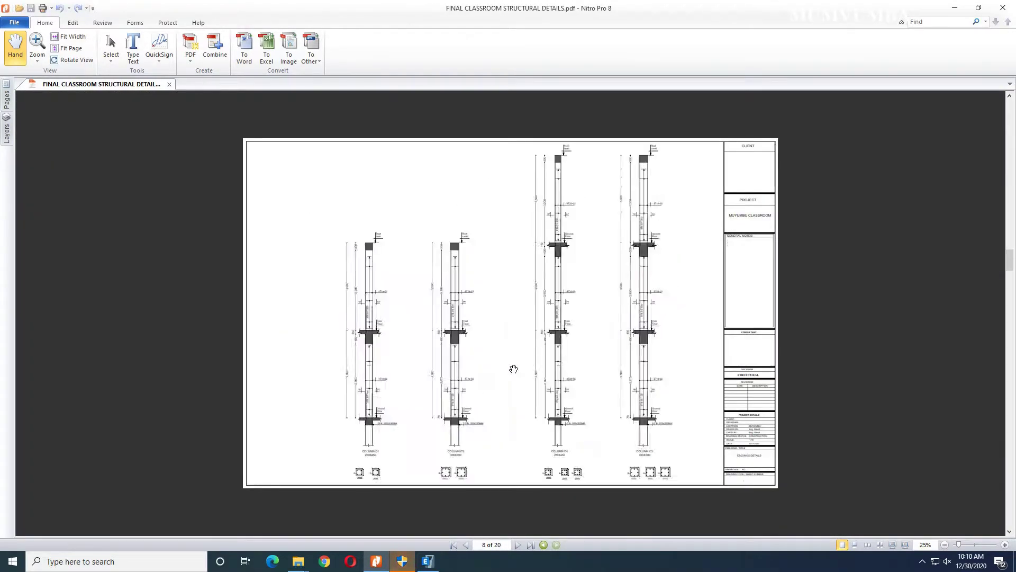
{"action": "scroll", "coordinate": [513, 369], "scroll_direction": "up", "scroll_amount": 4, "text": "ctrl"}
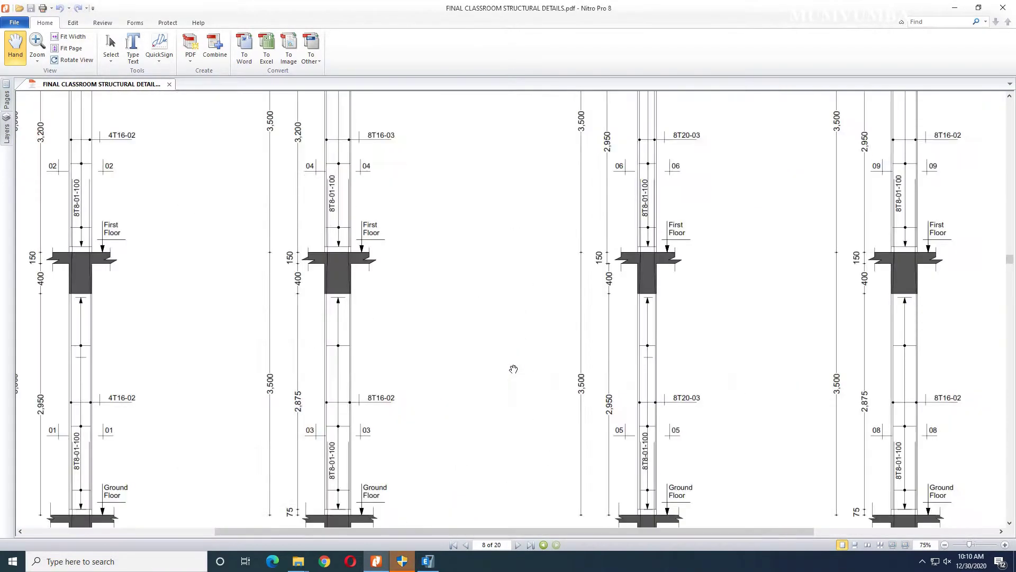
{"action": "scroll", "coordinate": [513, 369], "scroll_direction": "down", "scroll_amount": 3}
{"action": "scroll", "coordinate": [514, 369], "scroll_direction": "down", "scroll_amount": 5}
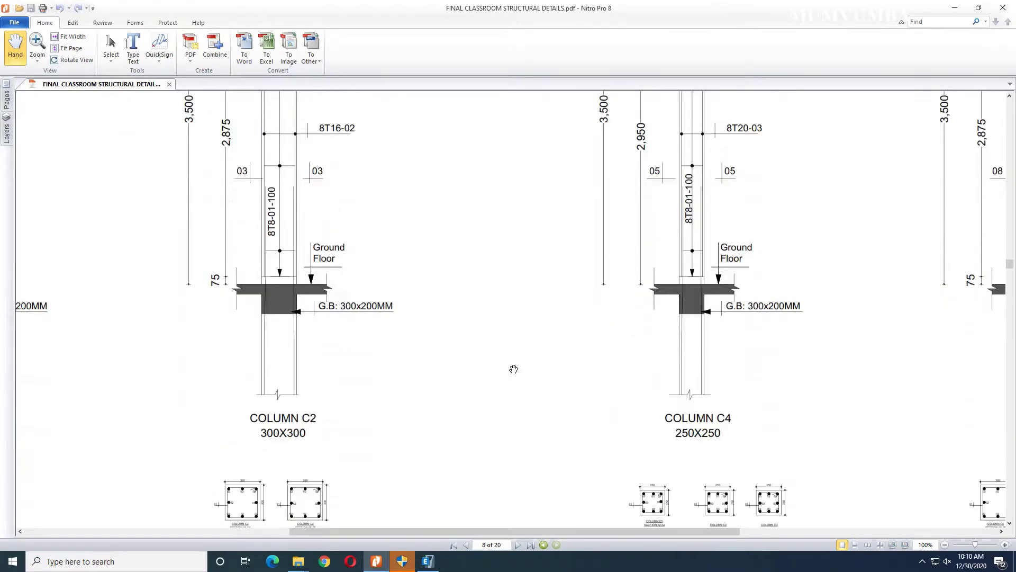
{"action": "scroll", "coordinate": [456, 381], "scroll_direction": "up", "scroll_amount": 5}
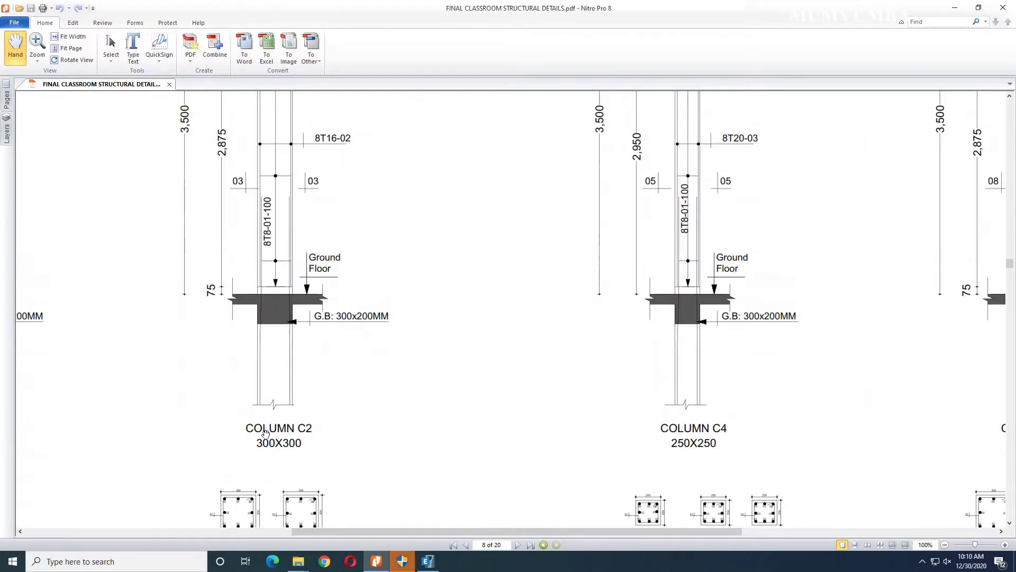
{"action": "left_click", "coordinate": [855, 544]}
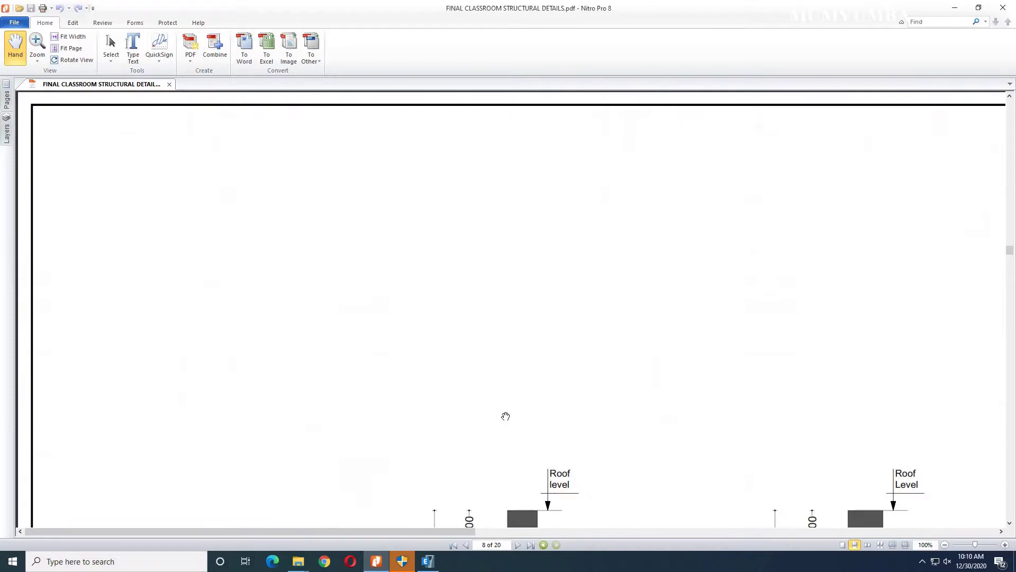
{"action": "scroll", "coordinate": [506, 416], "scroll_direction": "down", "scroll_amount": 3}
{"action": "scroll", "coordinate": [498, 418], "scroll_direction": "down", "scroll_amount": 3, "text": "ctrl"}
{"action": "scroll", "coordinate": [501, 421], "scroll_direction": "down", "scroll_amount": 2}
{"action": "scroll", "coordinate": [500, 421], "scroll_direction": "down", "scroll_amount": 5}
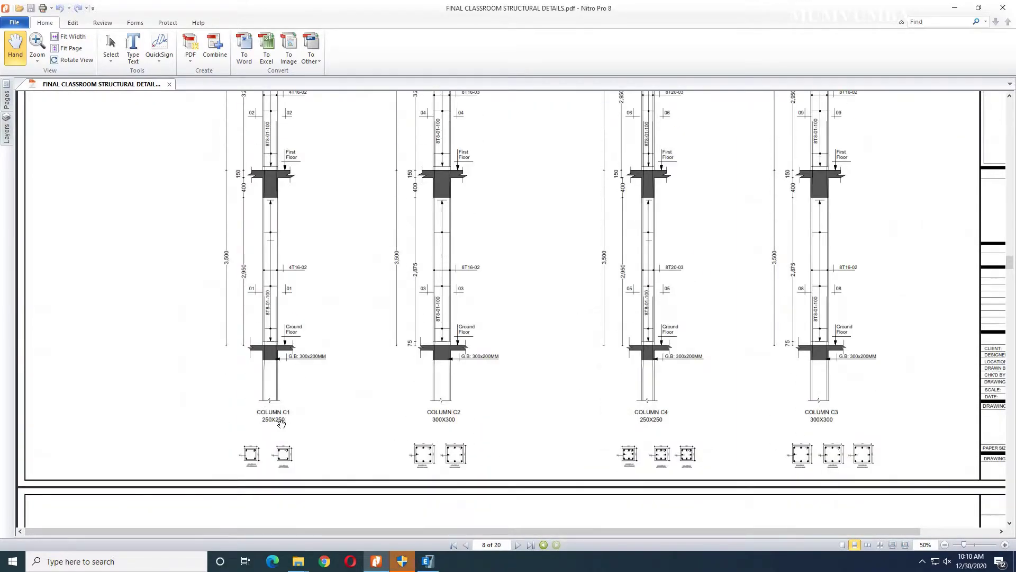
Step: Switch back to ETABS, rename the 250X250MM frame section as C1: 250X250MM and accept the change
{"action": "left_click", "coordinate": [429, 561]}
{"action": "left_click", "coordinate": [445, 143]}
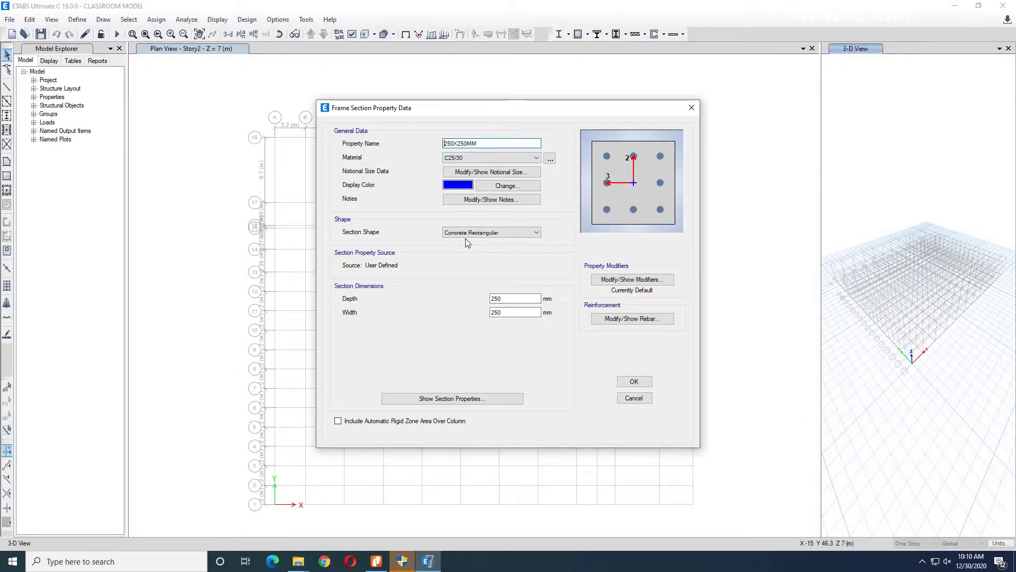
{"action": "type", "text": "C1:"}
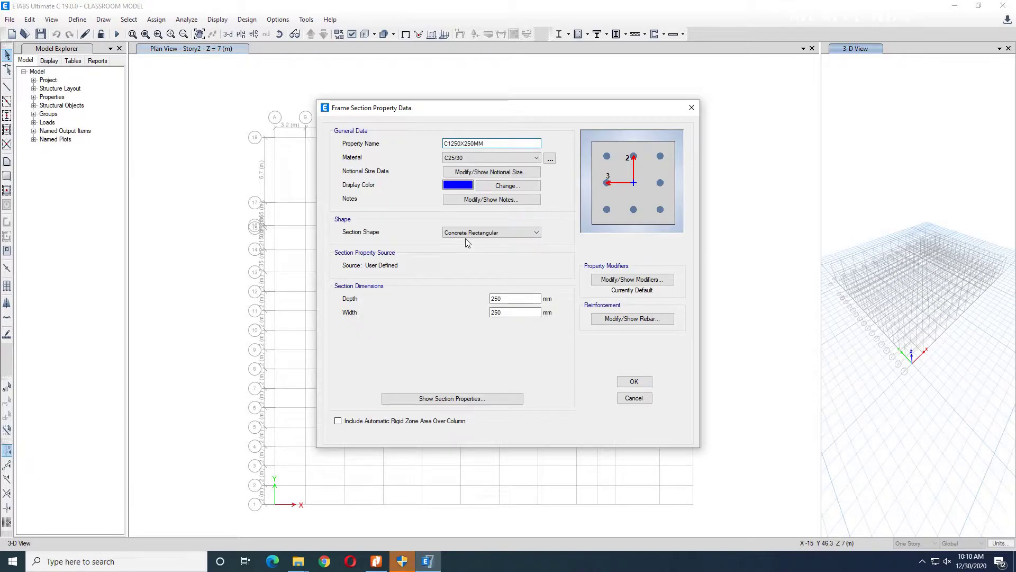
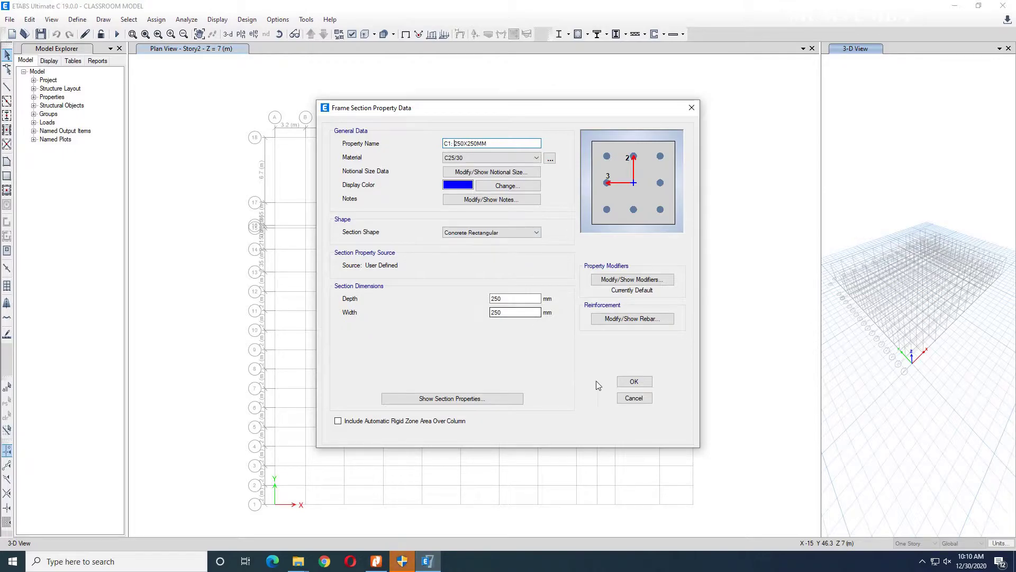
{"action": "left_click", "coordinate": [634, 383]}
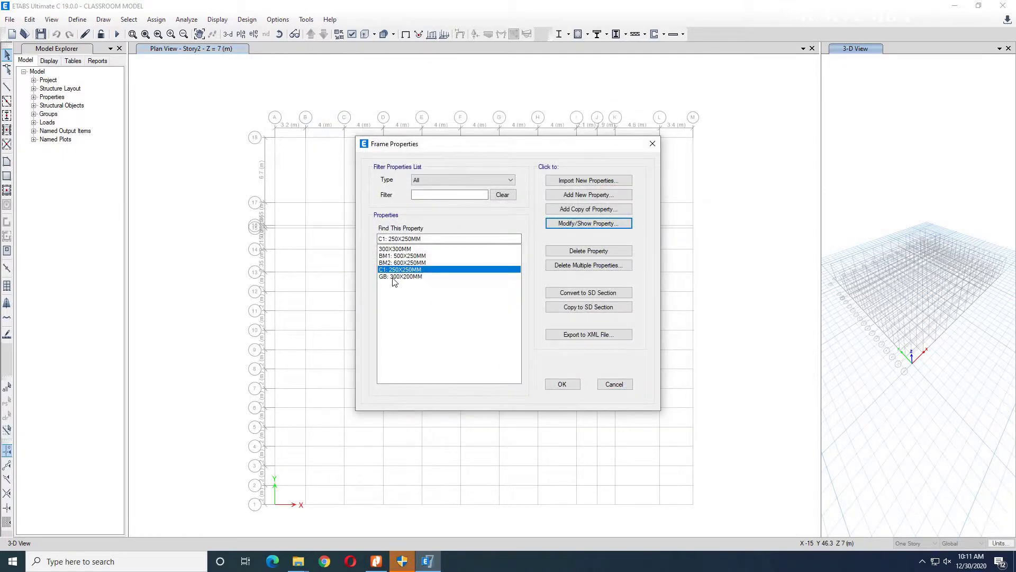
Step: Rename the 300X300MM frame section as C2: 300X300MM, and accept the frame properties
{"action": "left_click", "coordinate": [397, 251]}
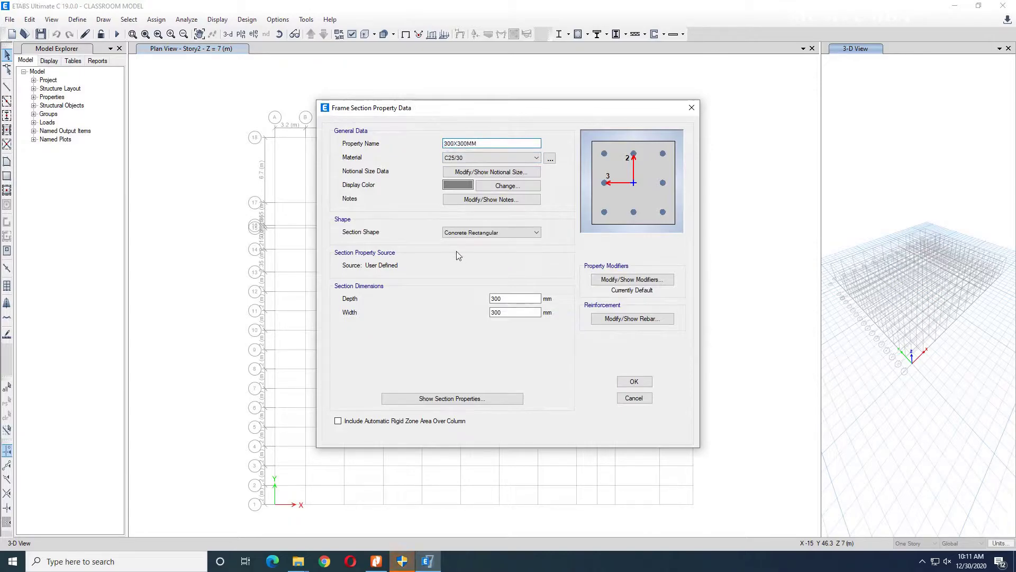
{"action": "type", "text": "C2:"}
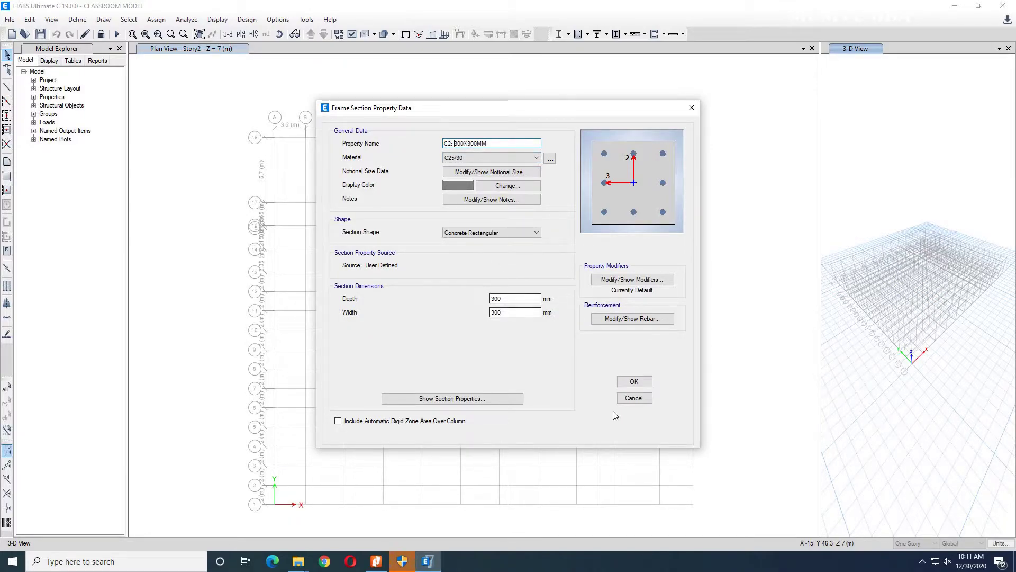
{"action": "left_click", "coordinate": [634, 382]}
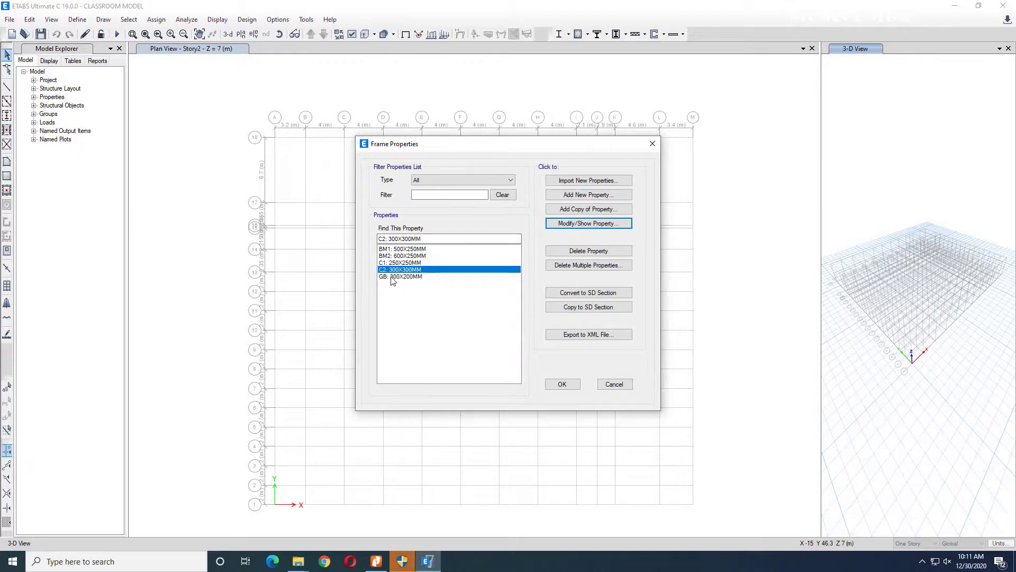
{"action": "left_click", "coordinate": [565, 386]}
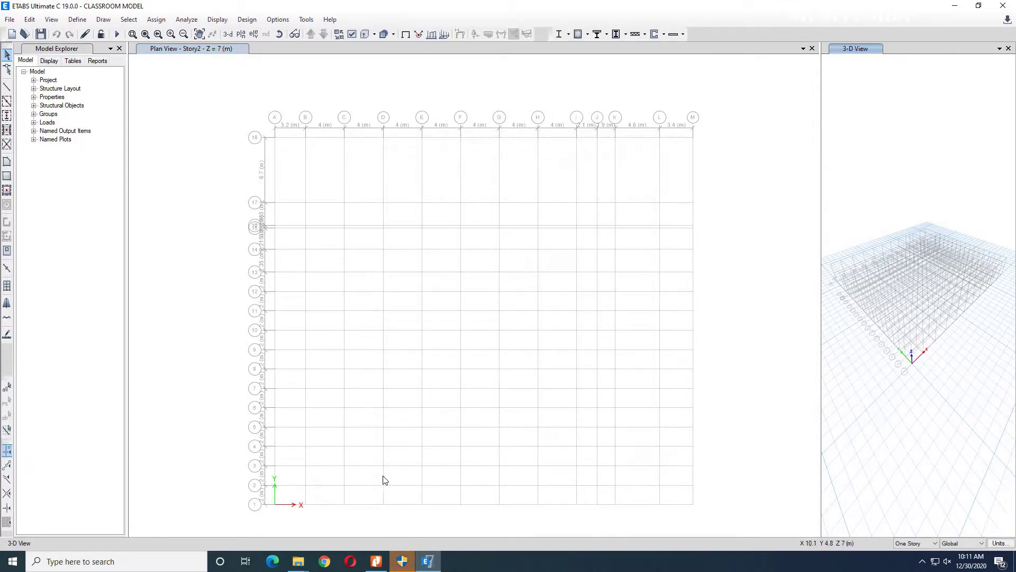
Step: Switch to the structural PDF in Nitro Pro and find the general structural layout at +0.00m
{"action": "left_click", "coordinate": [376, 561]}
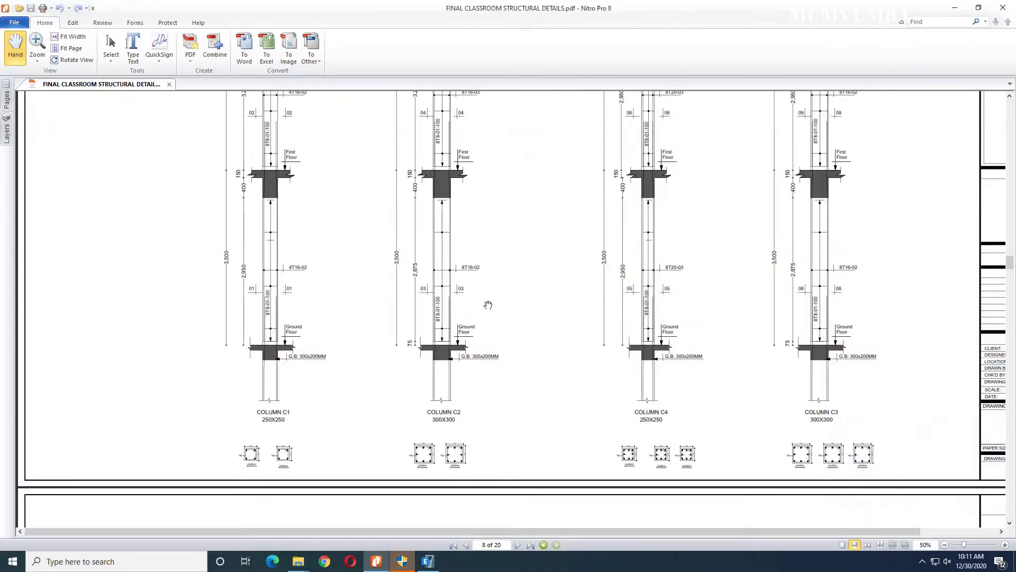
{"action": "scroll", "coordinate": [488, 305], "scroll_direction": "down", "scroll_amount": 2}
{"action": "scroll", "coordinate": [477, 286], "scroll_direction": "down", "scroll_amount": 5, "text": "ctrl"}
{"action": "scroll", "coordinate": [455, 242], "scroll_direction": "up", "scroll_amount": 3}
{"action": "scroll", "coordinate": [459, 243], "scroll_direction": "up", "scroll_amount": 5}
{"action": "scroll", "coordinate": [470, 246], "scroll_direction": "up", "scroll_amount": 3, "text": "ctrl"}
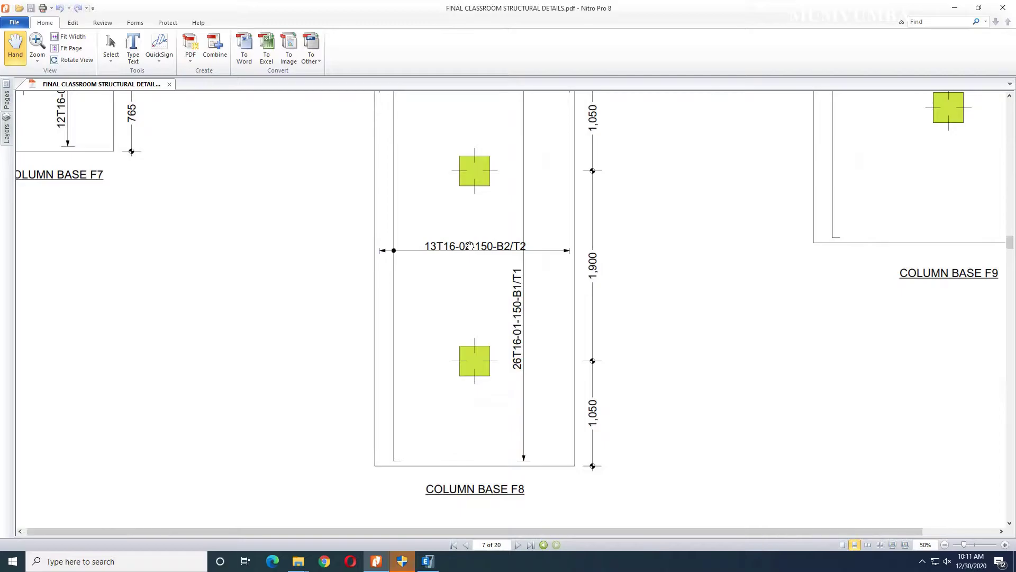
{"action": "scroll", "coordinate": [470, 246], "scroll_direction": "down", "scroll_amount": 1, "text": "ctrl"}
{"action": "scroll", "coordinate": [470, 246], "scroll_direction": "up", "scroll_amount": 6}
{"action": "scroll", "coordinate": [470, 246], "scroll_direction": "up", "scroll_amount": 6}
{"action": "left_click_drag", "start_coordinate": [1011, 220], "coordinate": [1011, 120]}
{"action": "scroll", "coordinate": [524, 276], "scroll_direction": "down", "scroll_amount": 10}
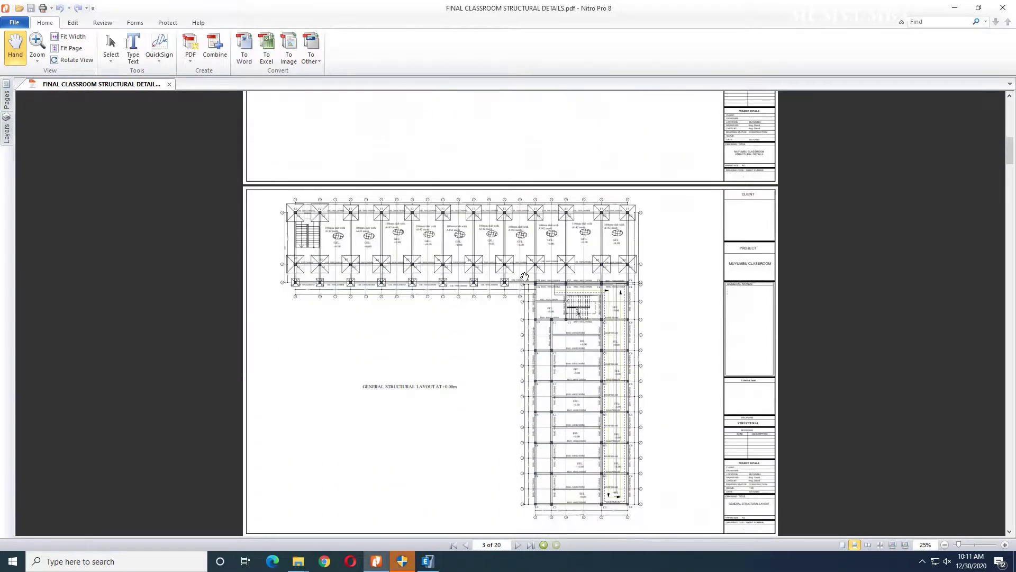
{"action": "scroll", "coordinate": [524, 276], "scroll_direction": "up", "scroll_amount": 3, "text": "ctrl"}
{"action": "scroll", "coordinate": [492, 278], "scroll_direction": "down", "scroll_amount": 1, "text": "ctrl"}
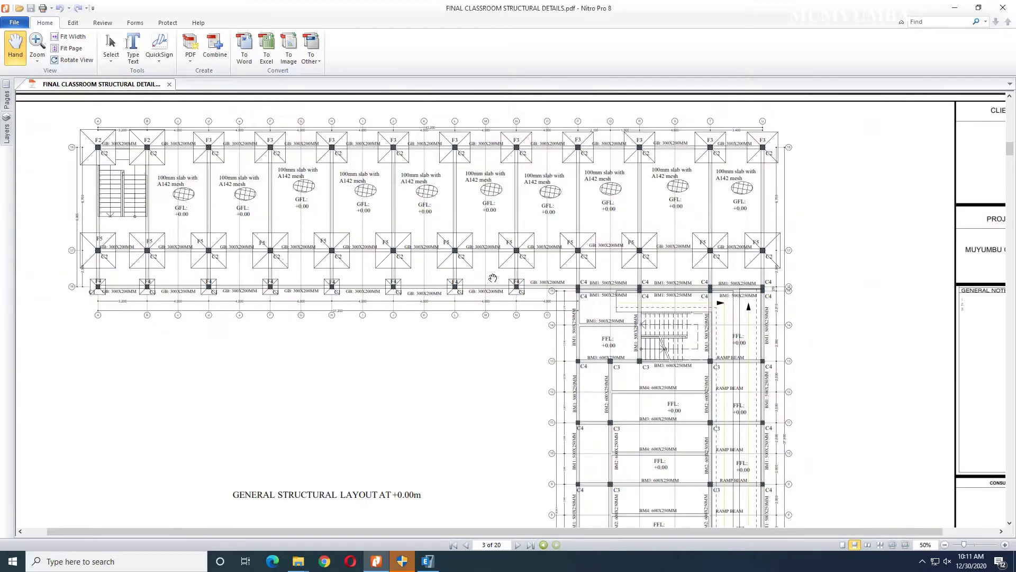
Step: Examine the column labels and positions along grid lines 18 to 16 and down the classroom wing to grid line 1
{"action": "scroll", "coordinate": [141, 200], "scroll_direction": "up", "scroll_amount": 1, "text": "ctrl"}
{"action": "left_click_drag", "start_coordinate": [207, 196], "coordinate": [337, 235]}
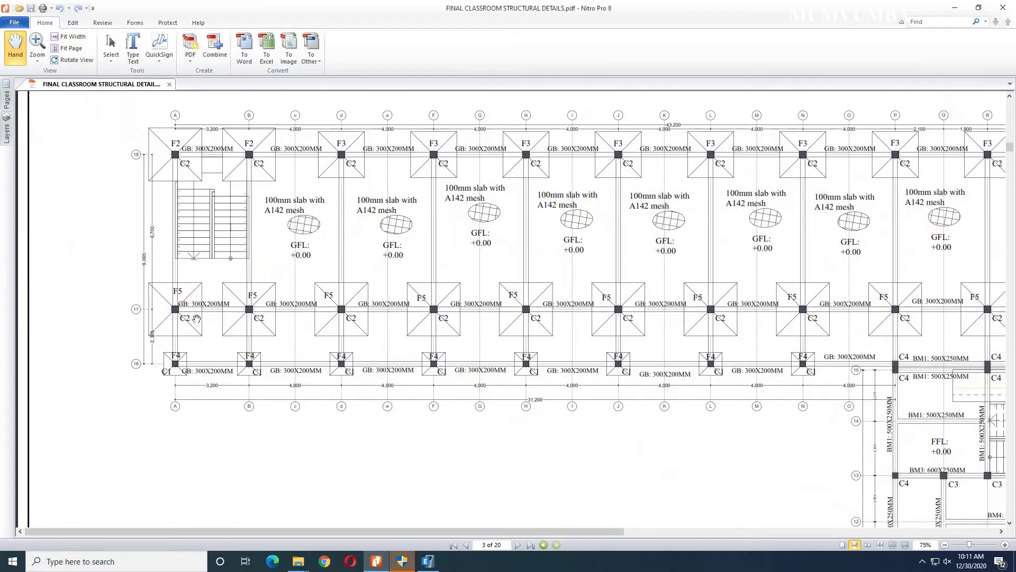
{"action": "scroll", "coordinate": [195, 376], "scroll_direction": "up", "scroll_amount": 2, "text": "ctrl"}
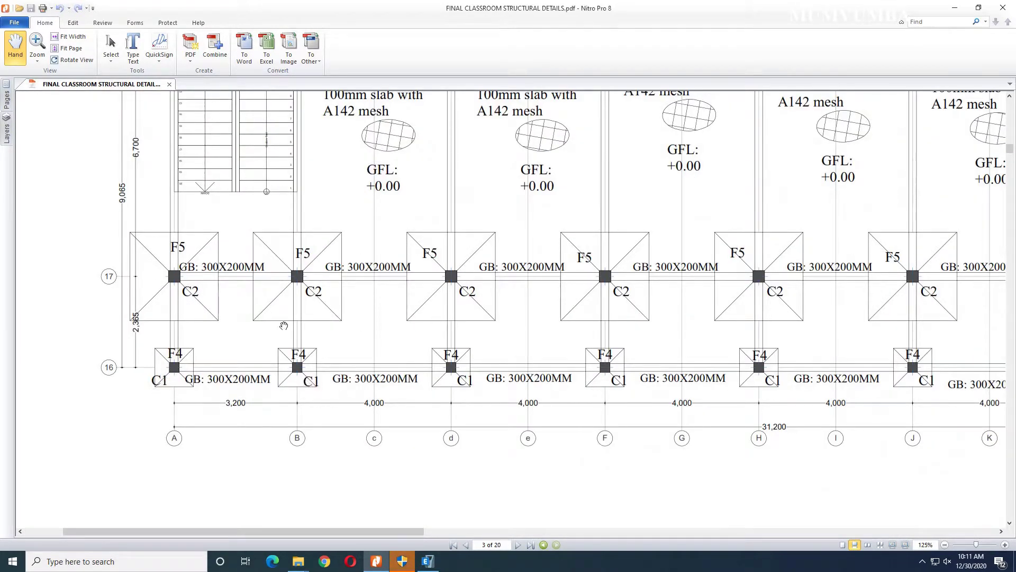
{"action": "scroll", "coordinate": [284, 325], "scroll_direction": "down", "scroll_amount": 1, "text": "ctrl"}
{"action": "scroll", "coordinate": [211, 196], "scroll_direction": "up", "scroll_amount": 3}
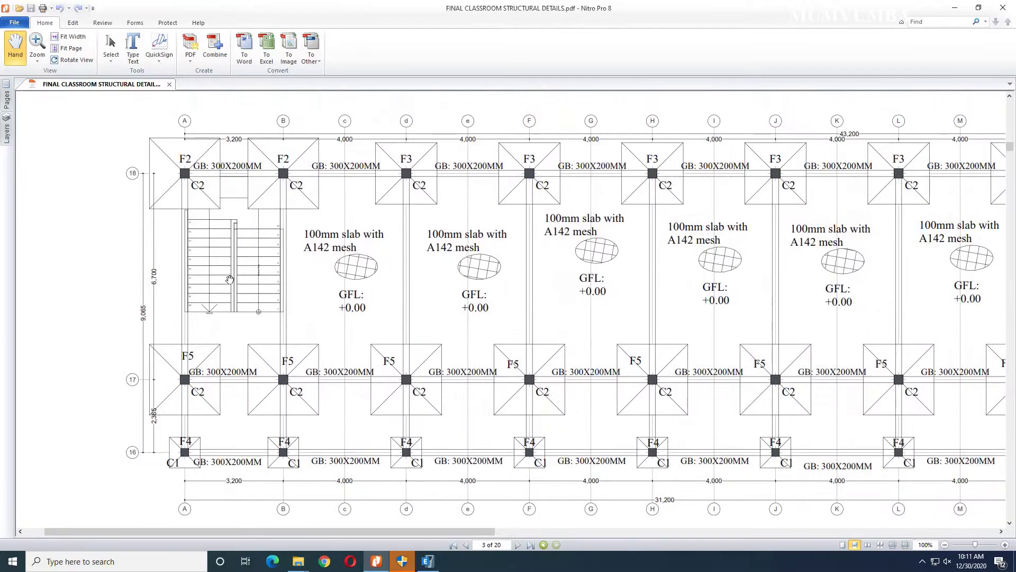
{"action": "scroll", "coordinate": [474, 244], "scroll_direction": "down", "scroll_amount": 1, "text": "ctrl"}
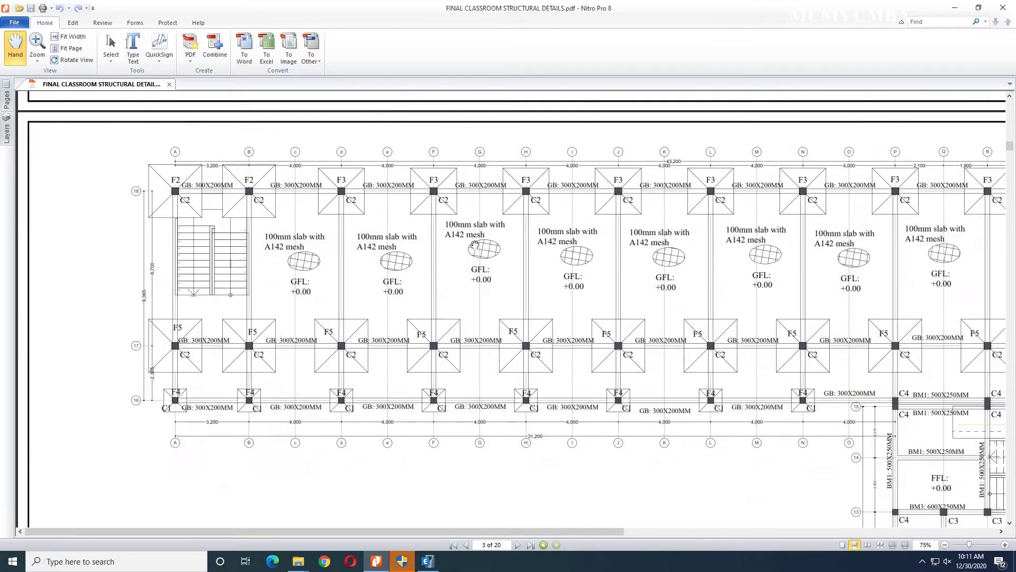
{"action": "left_click_drag", "start_coordinate": [671, 268], "coordinate": [293, 240]}
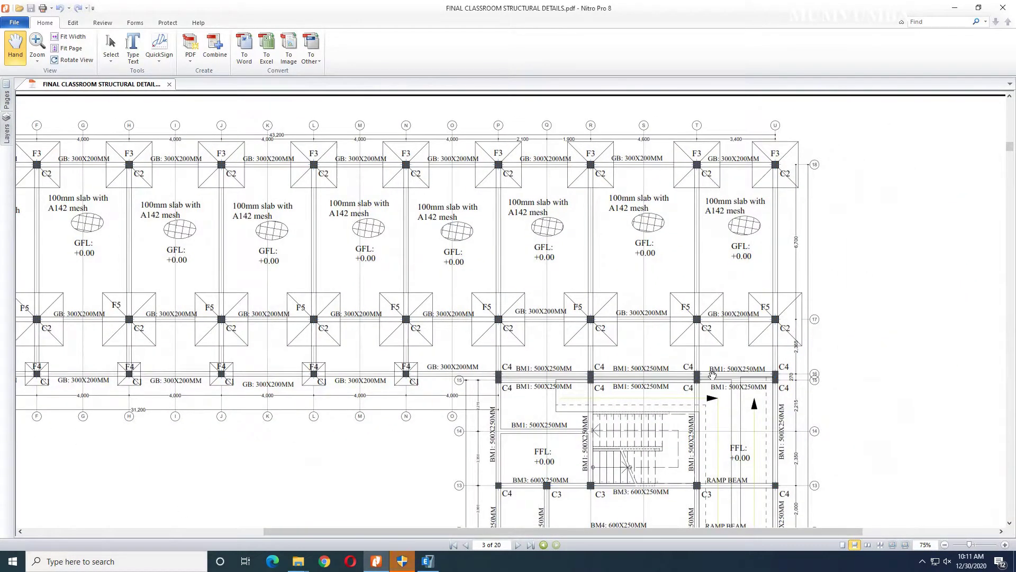
{"action": "left_click_drag", "start_coordinate": [522, 520], "coordinate": [502, 310]}
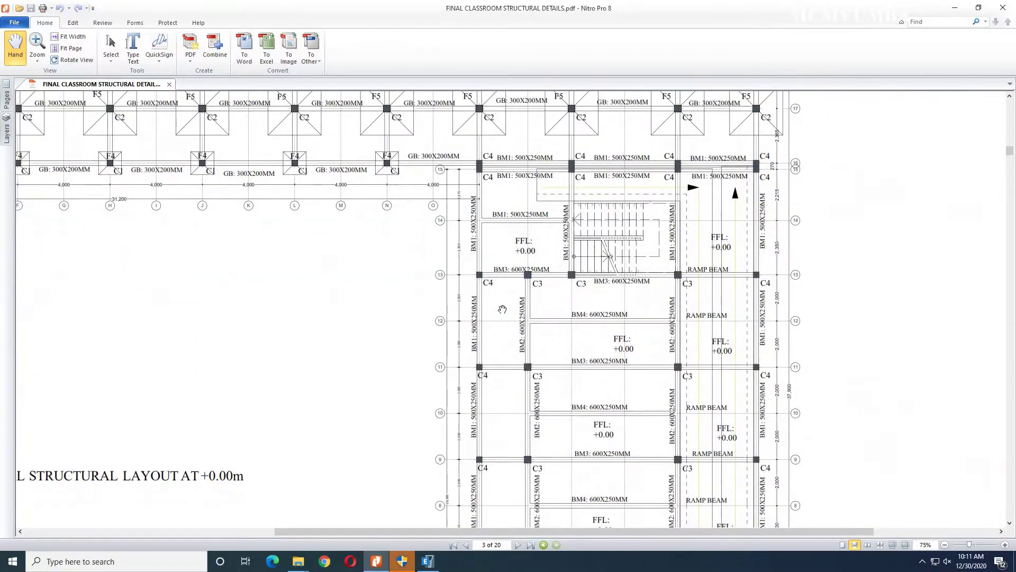
{"action": "left_click_drag", "start_coordinate": [499, 499], "coordinate": [483, 230]}
{"action": "mouse_move", "coordinate": [494, 481]}
{"action": "left_mouse_down"}
{"action": "mouse_move", "coordinate": [478, 292]}
{"action": "mouse_move", "coordinate": [513, 282]}
{"action": "left_mouse_up"}
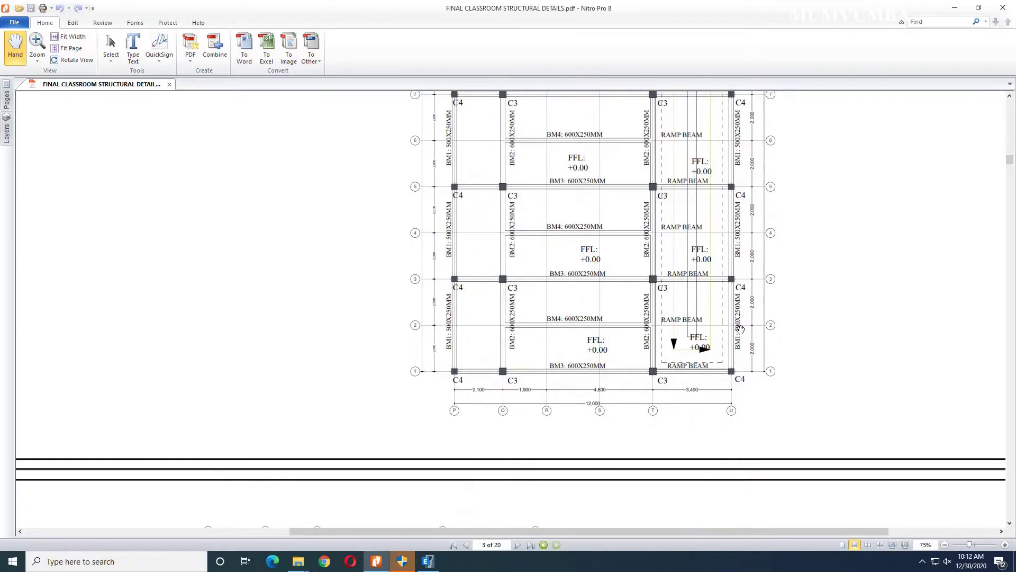
Step: Switch to ETABS and set the Story2 plan view's drawing scope to All Stories
{"action": "left_click", "coordinate": [428, 561]}
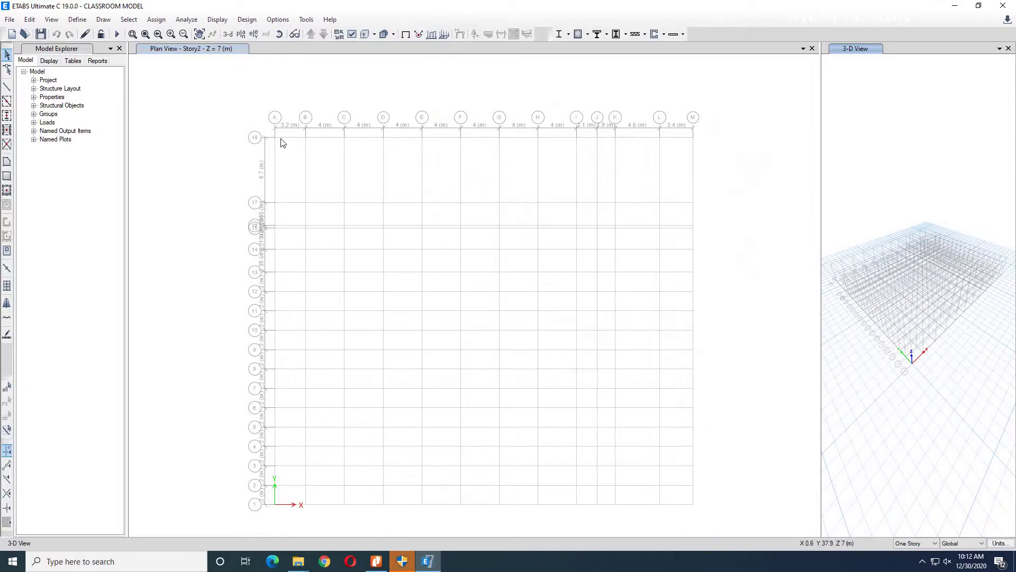
{"action": "scroll", "coordinate": [281, 142], "scroll_direction": "up", "scroll_amount": 4}
{"action": "left_click", "coordinate": [537, 233]}
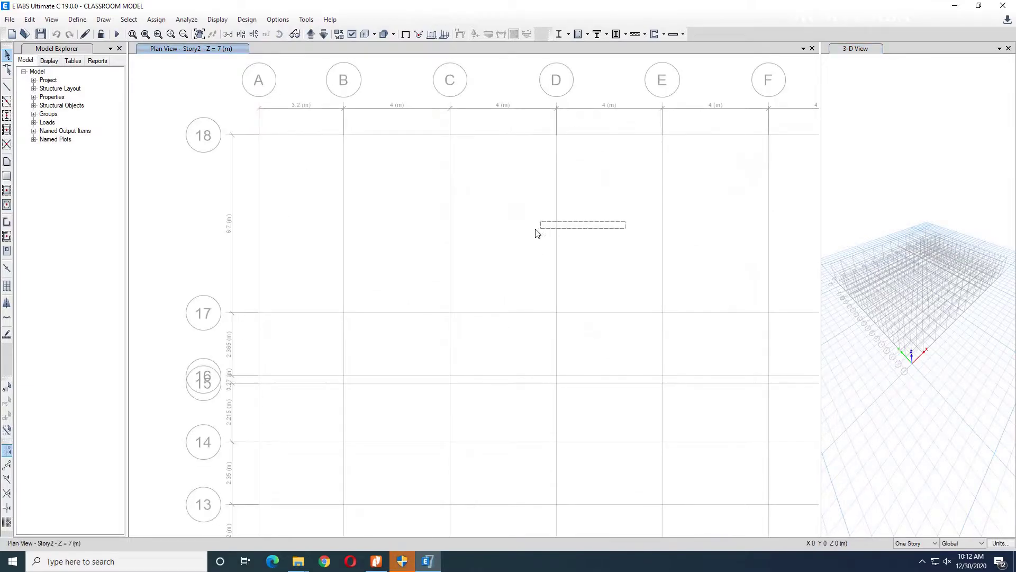
{"action": "scroll", "coordinate": [490, 245], "scroll_direction": "down", "scroll_amount": 3}
{"action": "left_click_drag", "start_coordinate": [572, 248], "coordinate": [604, 249]}
{"action": "middle_click_drag", "start_coordinate": [604, 249], "coordinate": [424, 217]}
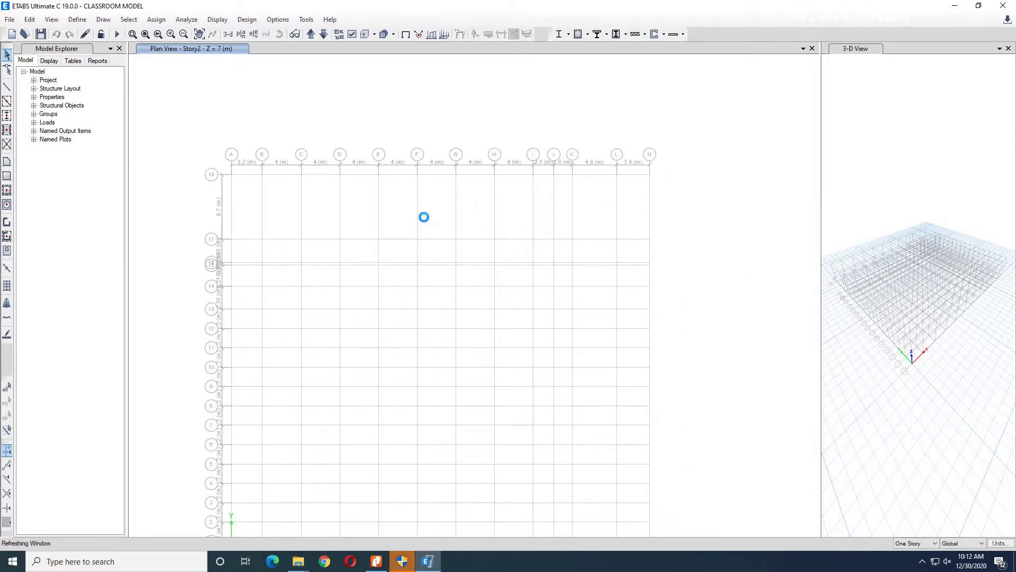
{"action": "left_click", "coordinate": [934, 543]}
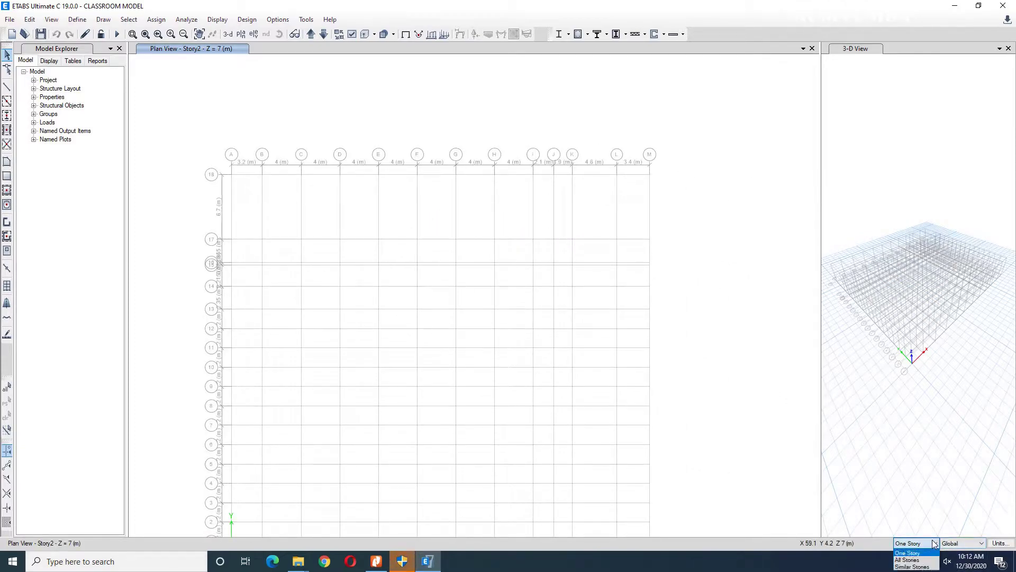
{"action": "left_click", "coordinate": [906, 560]}
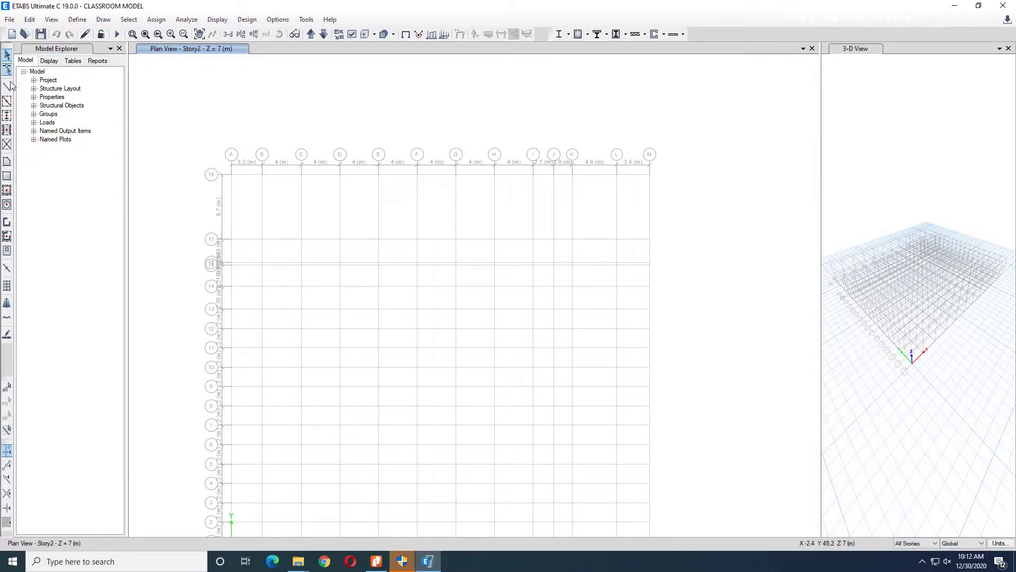
Step: Place C2: 300X300MM columns along grid line 18 from grid A to grid I
{"action": "left_click", "coordinate": [7, 117]}
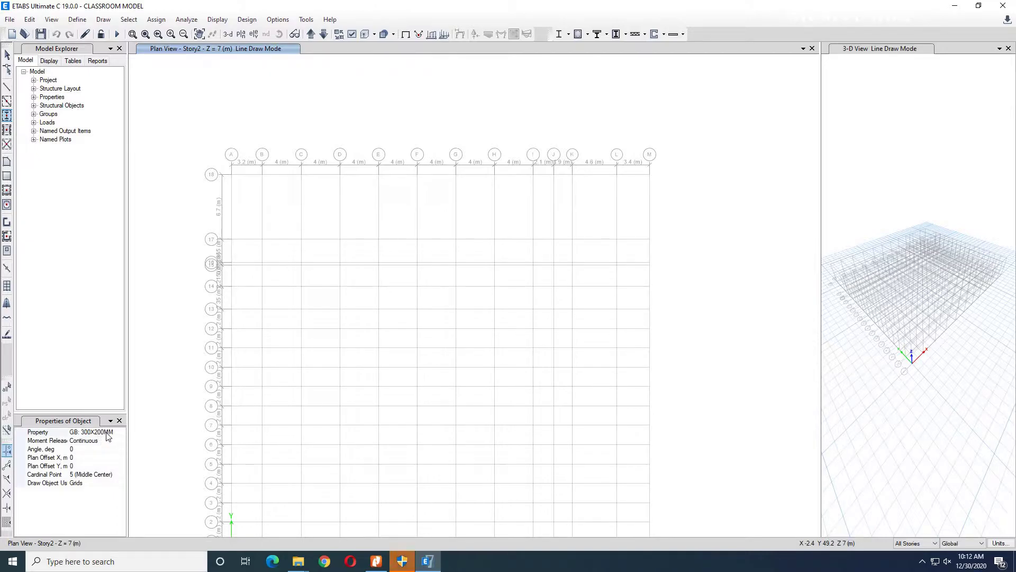
{"action": "left_click", "coordinate": [108, 432]}
{"action": "left_click", "coordinate": [121, 433]}
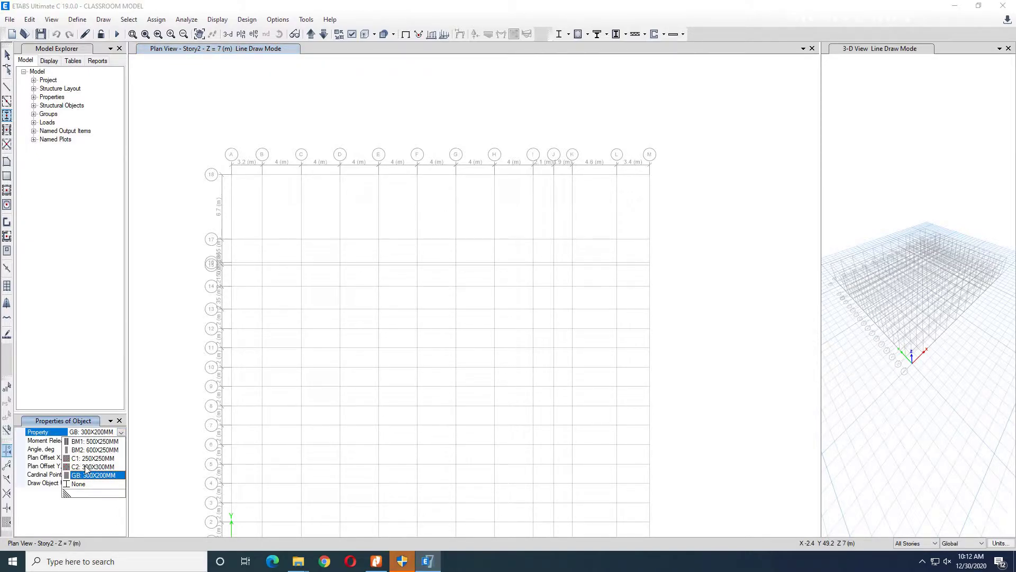
{"action": "left_click", "coordinate": [85, 466]}
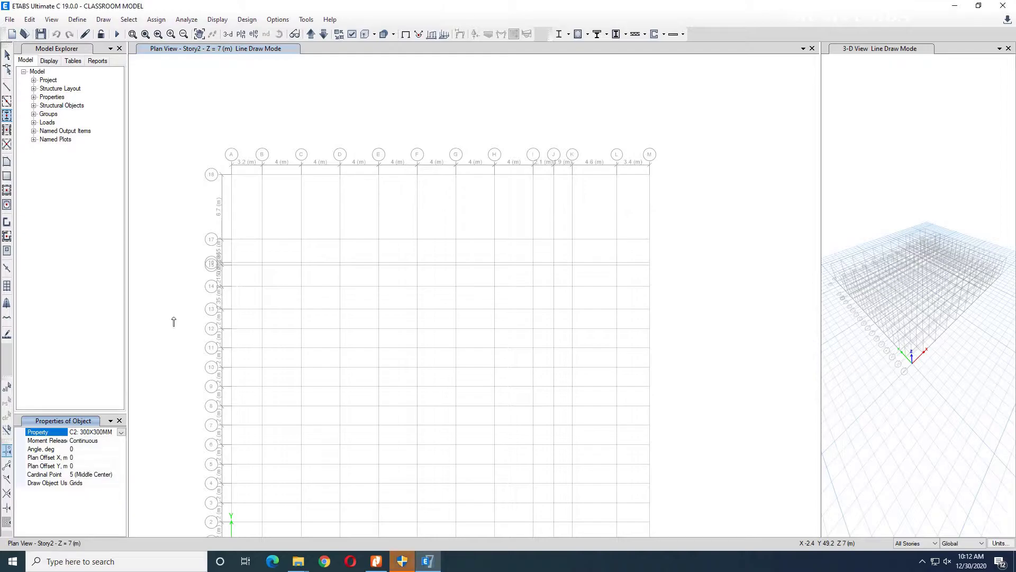
{"action": "left_click", "coordinate": [231, 175]}
{"action": "left_click", "coordinate": [263, 174]}
{"action": "left_click", "coordinate": [300, 174]}
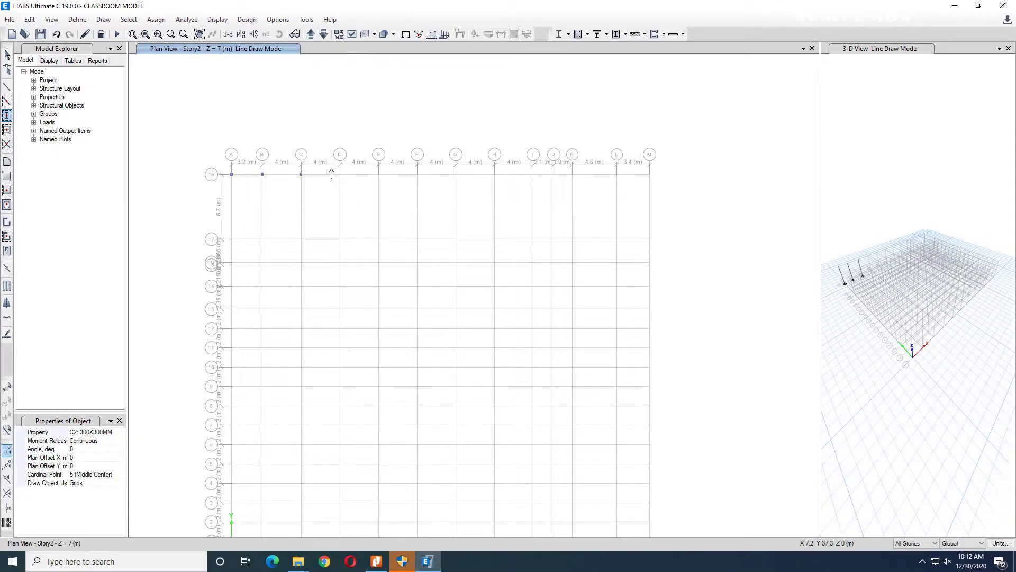
{"action": "left_click_drag", "start_coordinate": [363, 169], "coordinate": [515, 181]}
Step: Switch to the structural PDF and examine the column positions along grid line 18 from grid P to U
{"action": "left_click", "coordinate": [377, 561]}
{"action": "scroll", "coordinate": [551, 279], "scroll_direction": "up", "scroll_amount": 12}
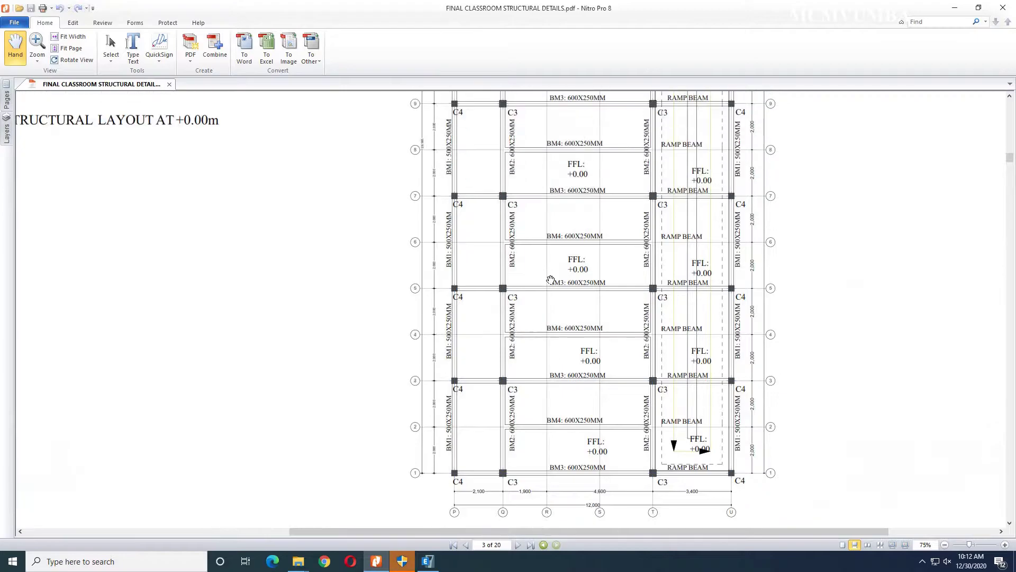
{"action": "scroll", "coordinate": [552, 279], "scroll_direction": "up", "scroll_amount": 2}
{"action": "scroll", "coordinate": [552, 279], "scroll_direction": "down", "scroll_amount": 2, "text": "ctrl"}
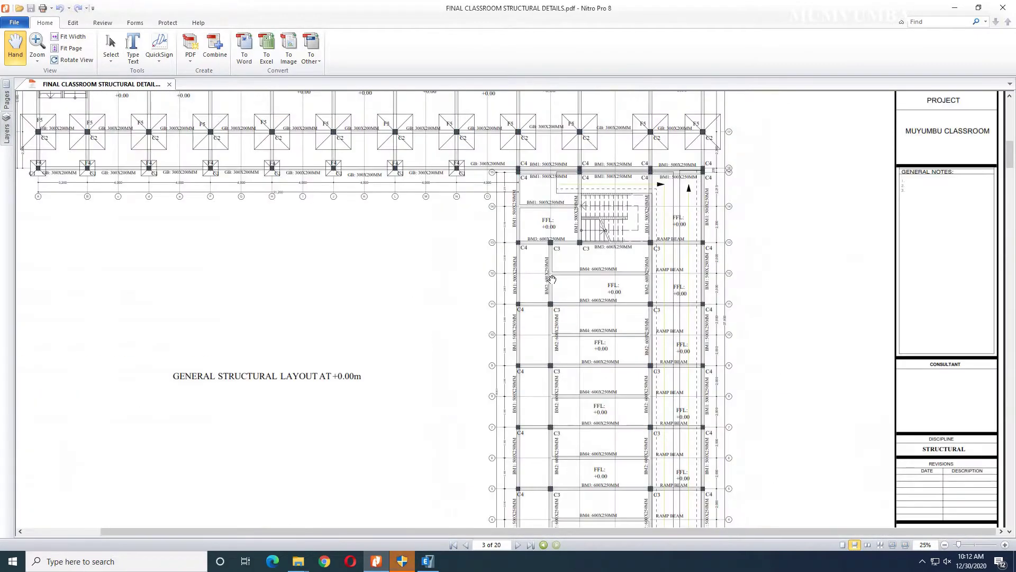
{"action": "scroll", "coordinate": [574, 175], "scroll_direction": "up", "scroll_amount": 2, "text": "ctrl"}
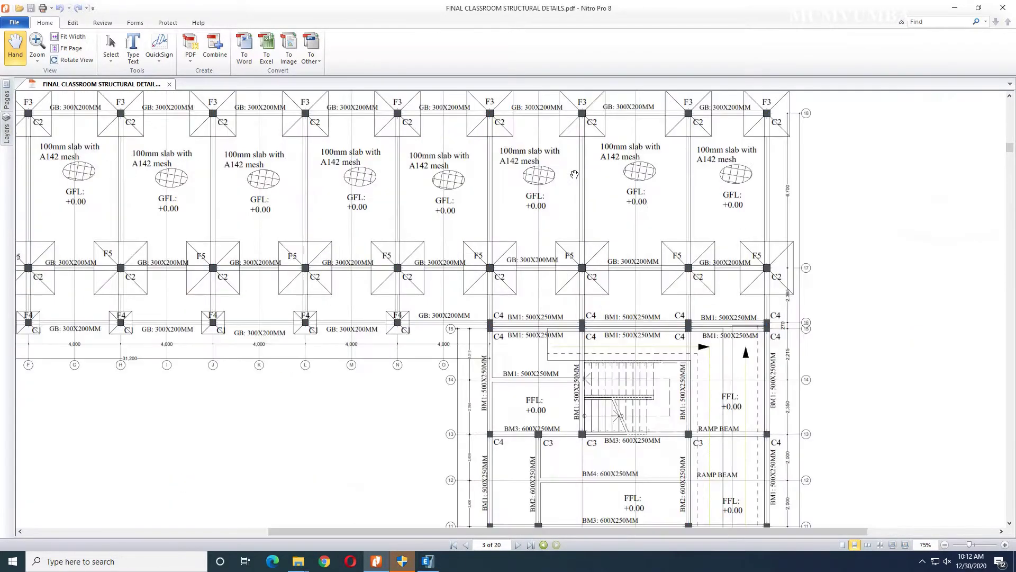
{"action": "left_click_drag", "start_coordinate": [526, 170], "coordinate": [517, 277]}
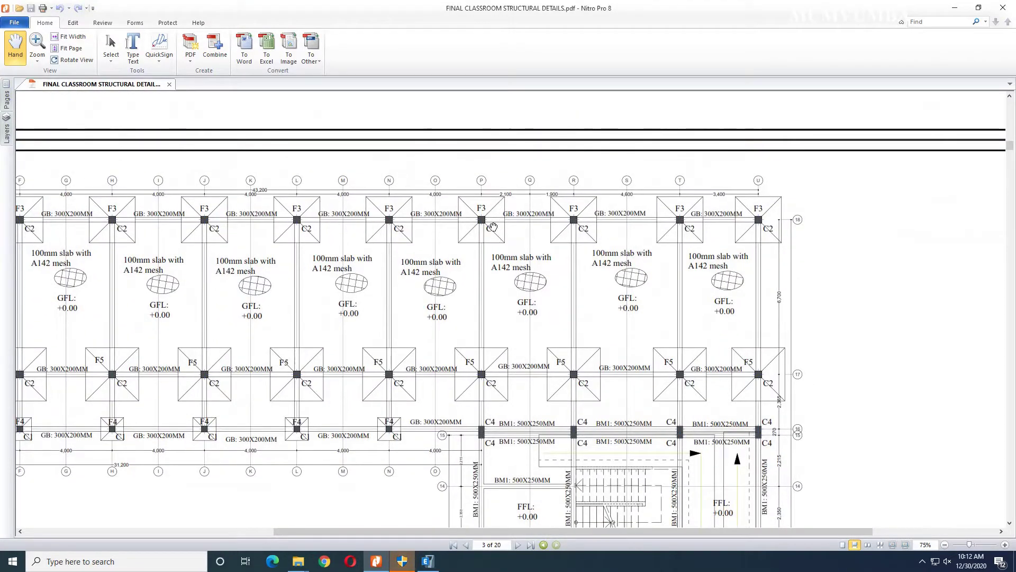
Step: Switch to ETABS and place the C2: 300X300MM columns on grid line 18 at grids K, L and M
{"action": "left_click", "coordinate": [426, 562]}
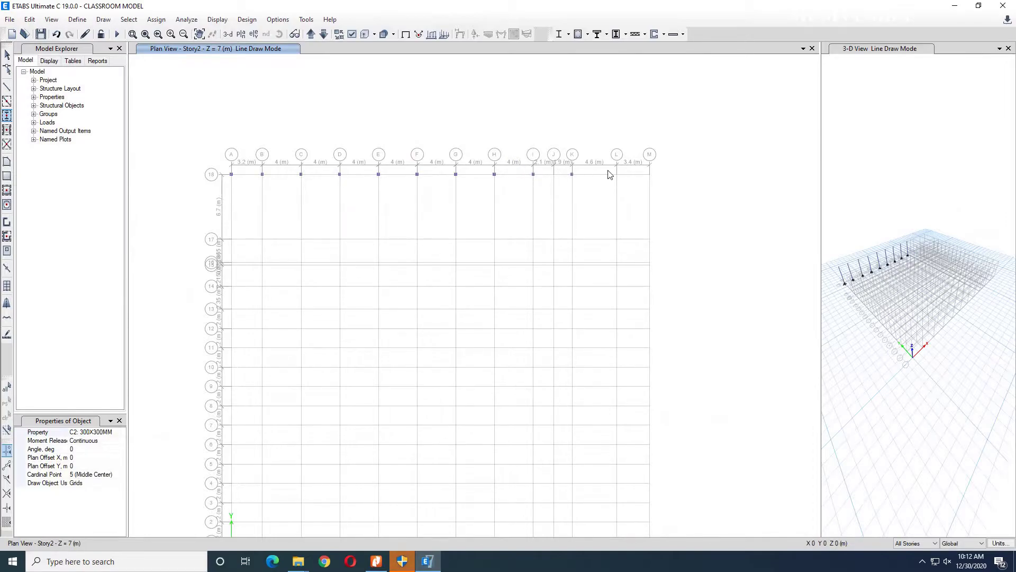
{"action": "left_click", "coordinate": [429, 563]}
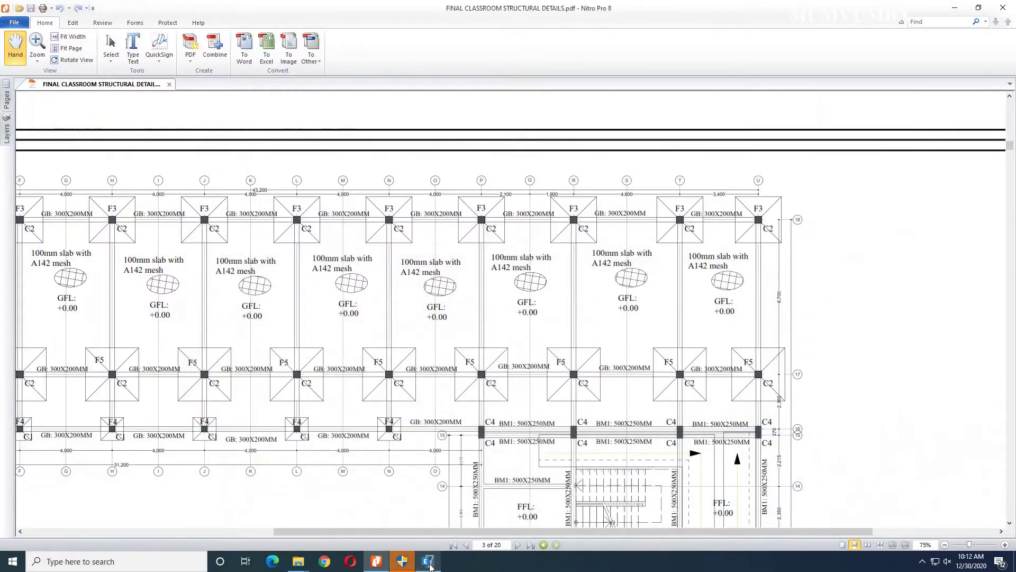
{"action": "left_click", "coordinate": [429, 564]}
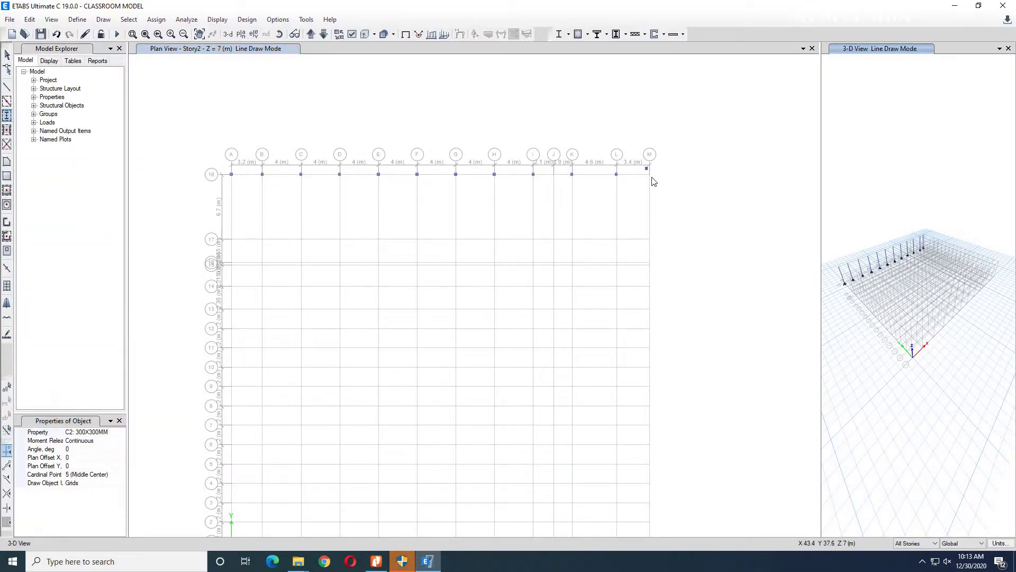
{"action": "scroll", "coordinate": [655, 185], "scroll_direction": "up", "scroll_amount": 5}
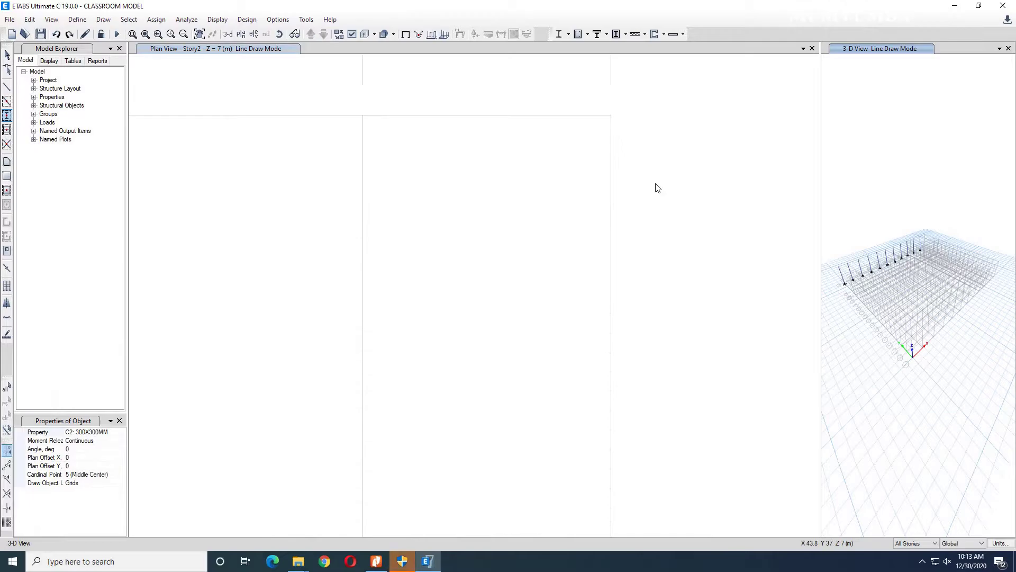
{"action": "left_click", "coordinate": [609, 116]}
{"action": "left_click", "coordinate": [611, 114]}
Step: Place C2: 300X300MM columns on grid line 17 at grids I, K, L and M
{"action": "scroll", "coordinate": [638, 185], "scroll_direction": "down", "scroll_amount": 5}
{"action": "scroll", "coordinate": [638, 185], "scroll_direction": "up", "scroll_amount": 4}
{"action": "scroll", "coordinate": [638, 184], "scroll_direction": "up", "scroll_amount": 1}
{"action": "left_click_drag", "start_coordinate": [284, 293], "coordinate": [324, 350]}
{"action": "left_click_drag", "start_coordinate": [400, 316], "coordinate": [419, 351]}
{"action": "left_click_drag", "start_coordinate": [503, 308], "coordinate": [554, 352]}
{"action": "left_click_drag", "start_coordinate": [596, 316], "coordinate": [633, 342]}
Step: Place C2: 300X300MM columns along grid line 17 from grid A to grid H
{"action": "middle_click_drag", "start_coordinate": [363, 322], "coordinate": [608, 334]}
{"action": "left_click_drag", "start_coordinate": [427, 301], "coordinate": [468, 349]}
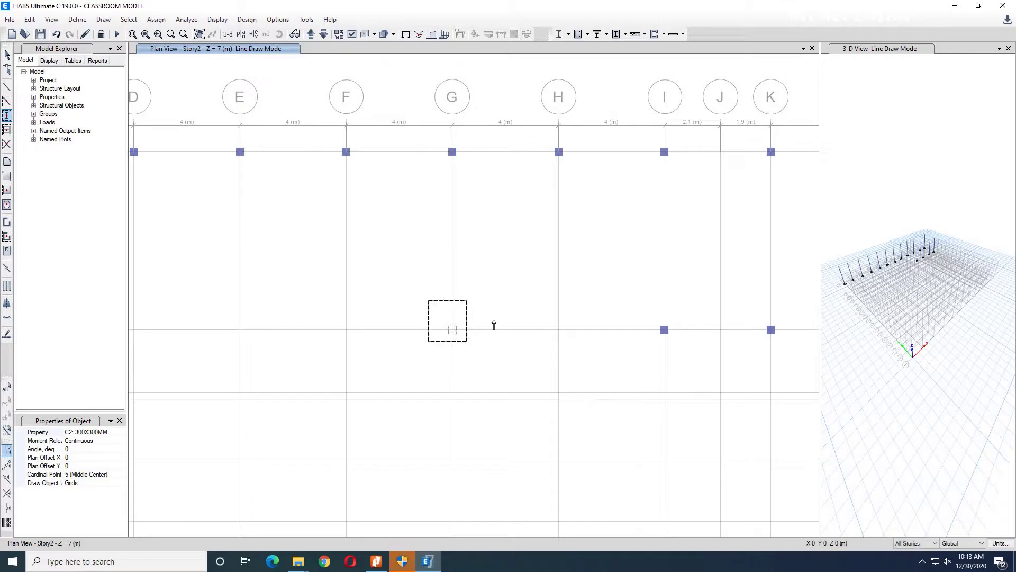
{"action": "left_click_drag", "start_coordinate": [571, 341], "coordinate": [529, 303]}
{"action": "left_click_drag", "start_coordinate": [321, 296], "coordinate": [369, 357]}
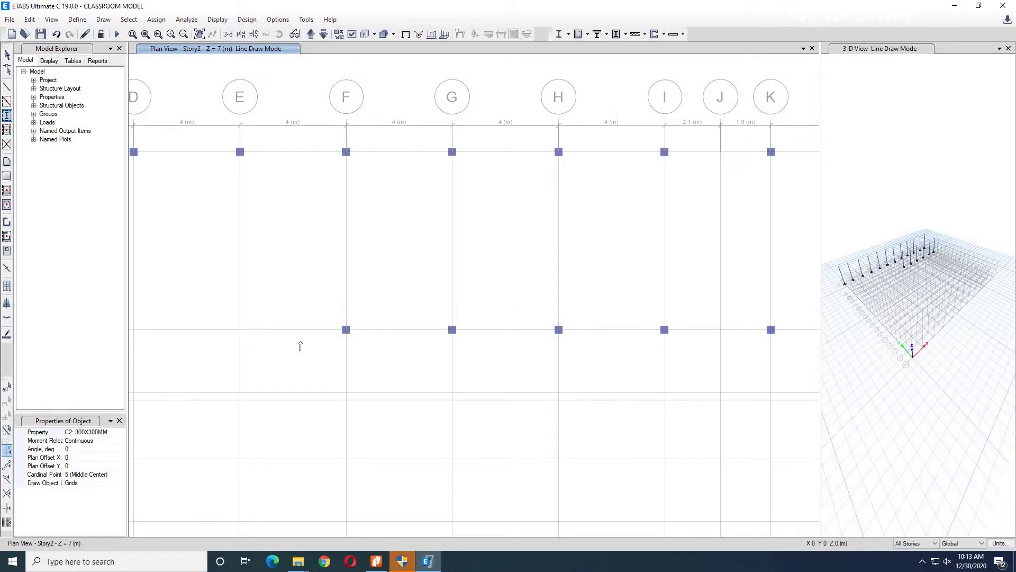
{"action": "left_click_drag", "start_coordinate": [232, 303], "coordinate": [274, 356]}
{"action": "middle_click_drag", "start_coordinate": [291, 331], "coordinate": [723, 318]}
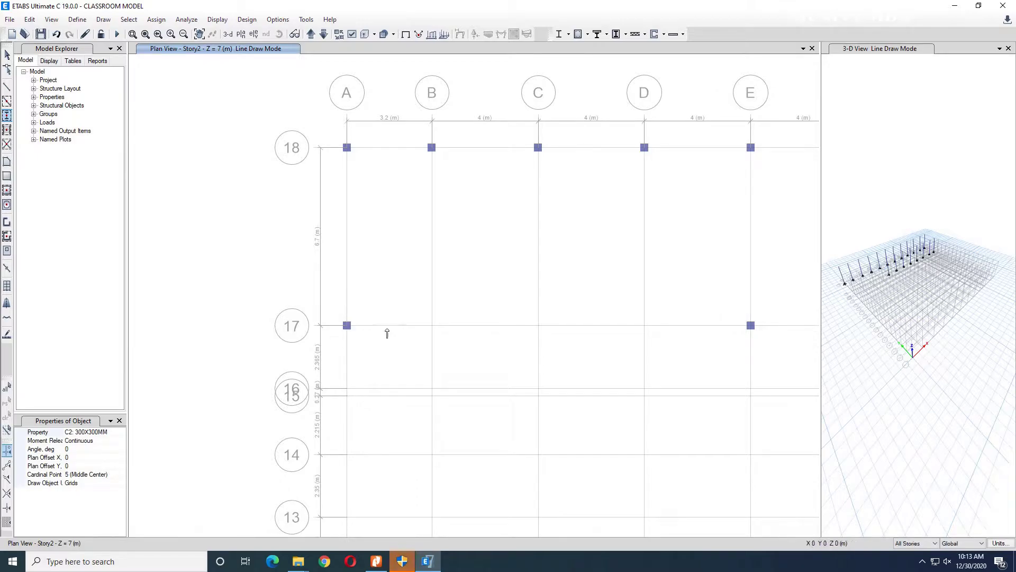
{"action": "left_click", "coordinate": [429, 327]}
{"action": "left_click_drag", "start_coordinate": [553, 355], "coordinate": [486, 302]}
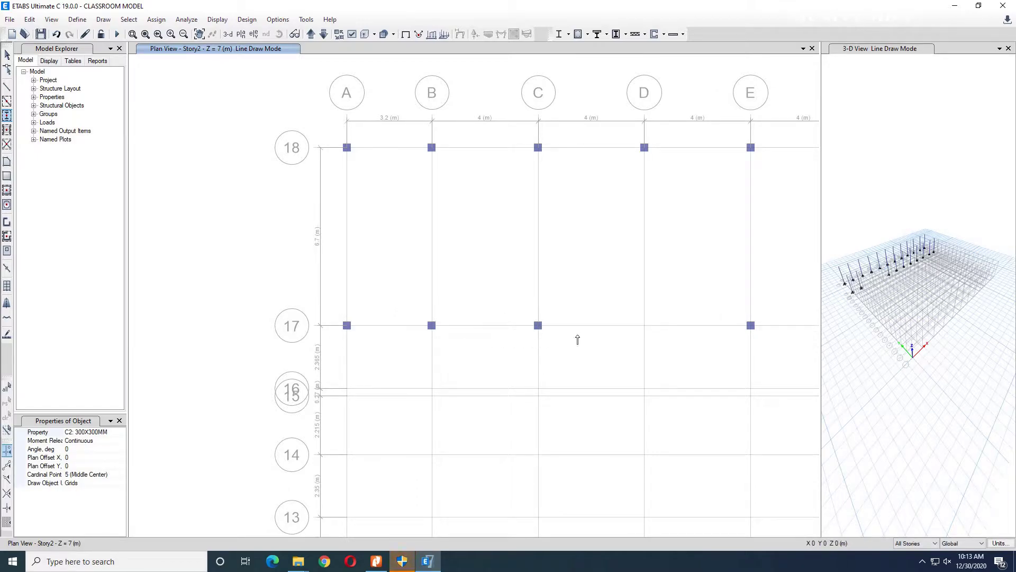
{"action": "left_click_drag", "start_coordinate": [662, 353], "coordinate": [593, 301]}
Step: Switch to the structural PDF and examine the column labels along grid line 16 from grid A to N
{"action": "left_click", "coordinate": [442, 569]}
{"action": "left_click", "coordinate": [435, 569]}
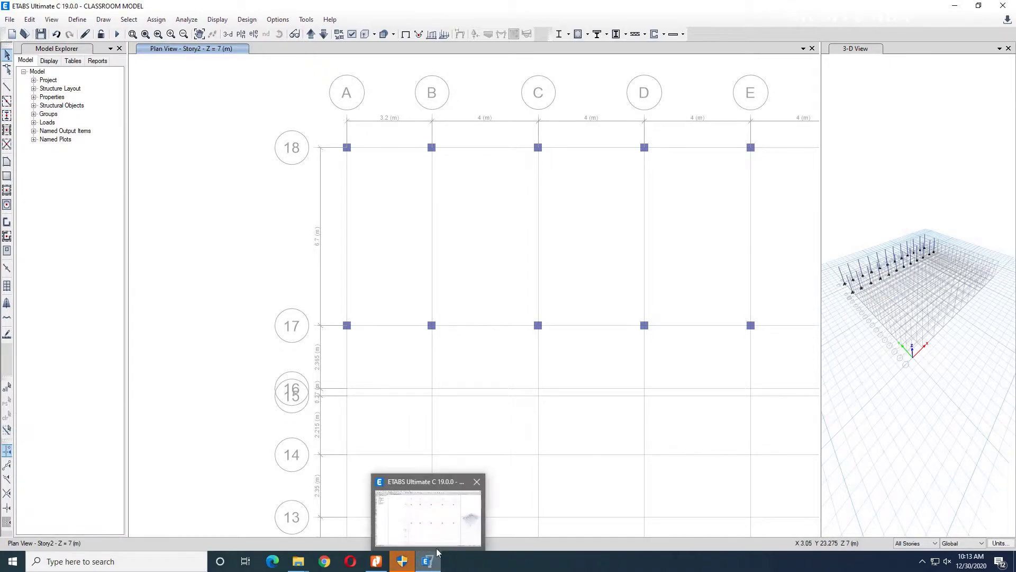
{"action": "left_click", "coordinate": [429, 566]}
{"action": "left_click_drag", "start_coordinate": [273, 464], "coordinate": [644, 427]}
{"action": "scroll", "coordinate": [643, 426], "scroll_direction": "down", "scroll_amount": 1}
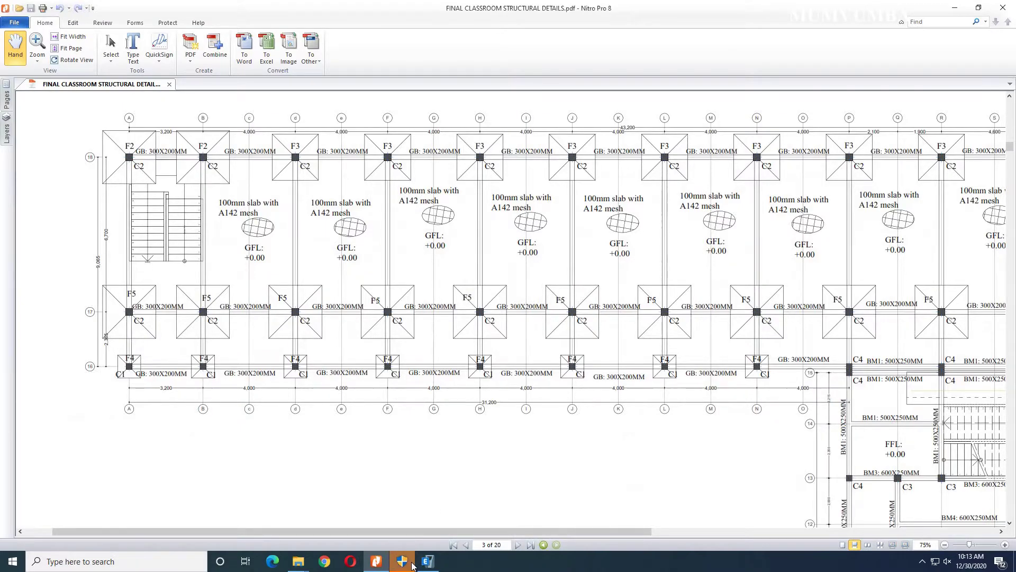
Step: Switch to ETABS and place C1: 250X250MM columns on grid line 16 at grids A, B, C and D
{"action": "left_click", "coordinate": [429, 562]}
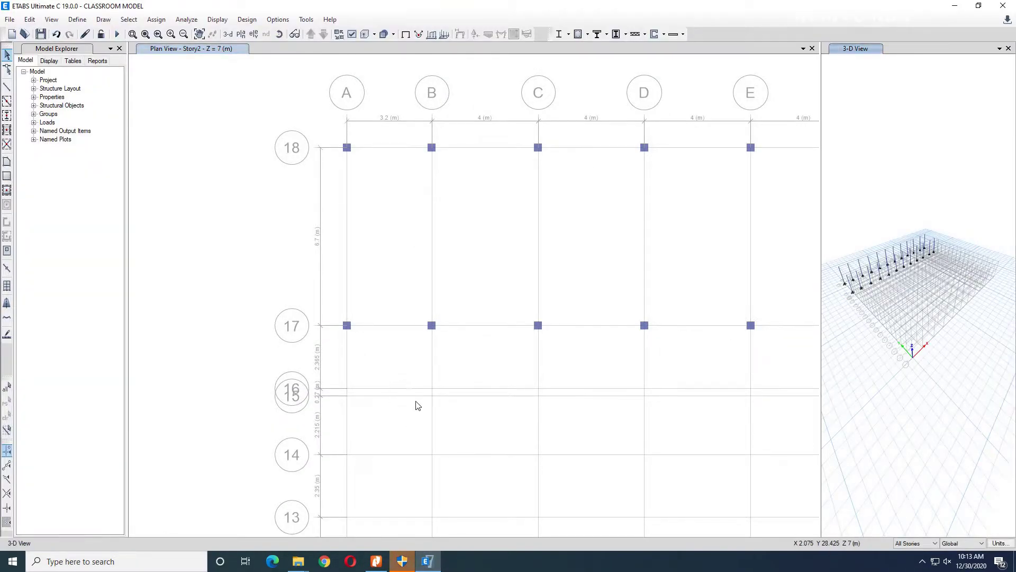
{"action": "middle_click_drag", "start_coordinate": [604, 376], "coordinate": [508, 335]}
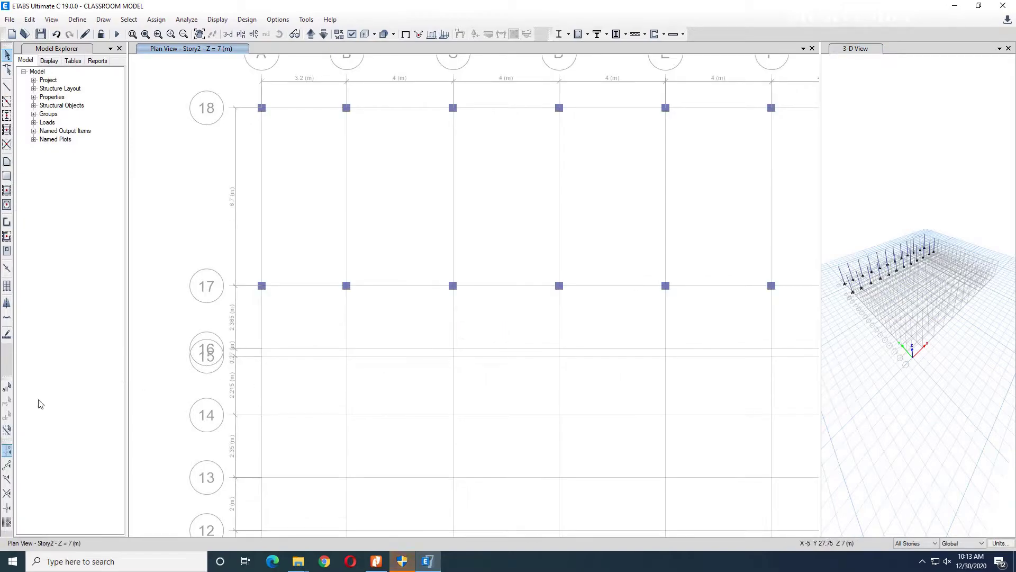
{"action": "left_click", "coordinate": [7, 115]}
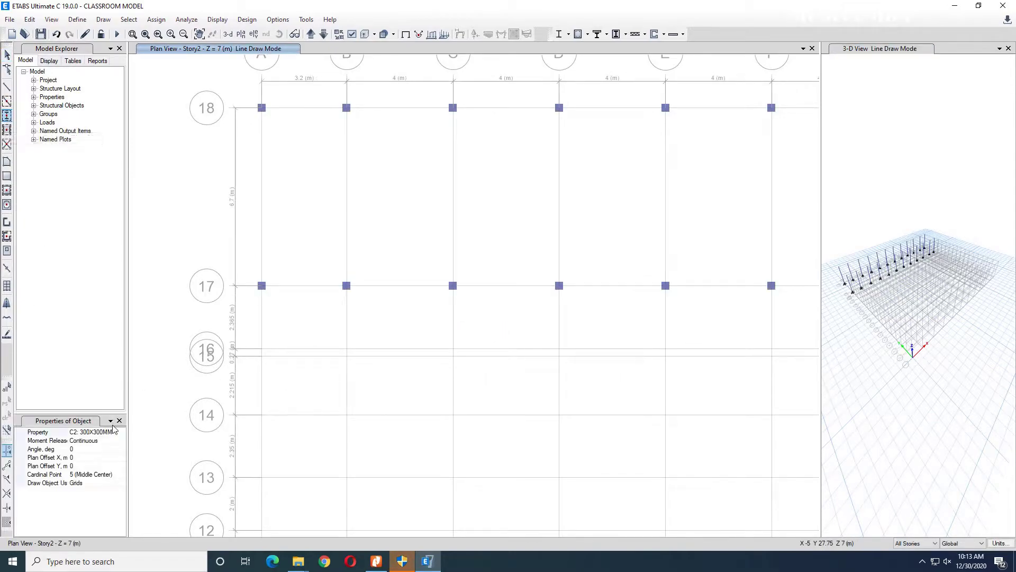
{"action": "left_click", "coordinate": [121, 433]}
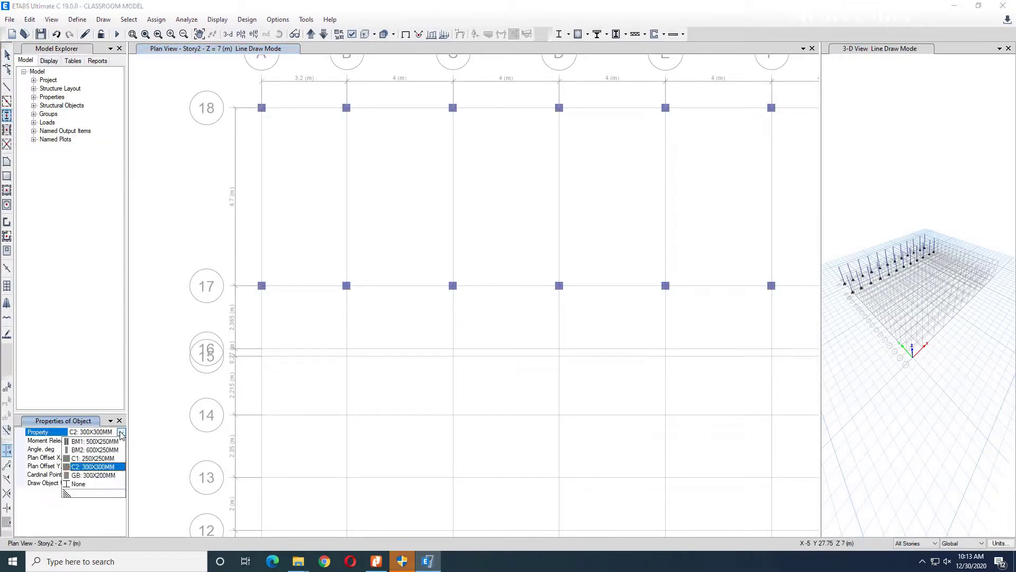
{"action": "left_click", "coordinate": [101, 458]}
{"action": "scroll", "coordinate": [254, 352], "scroll_direction": "up", "scroll_amount": 3}
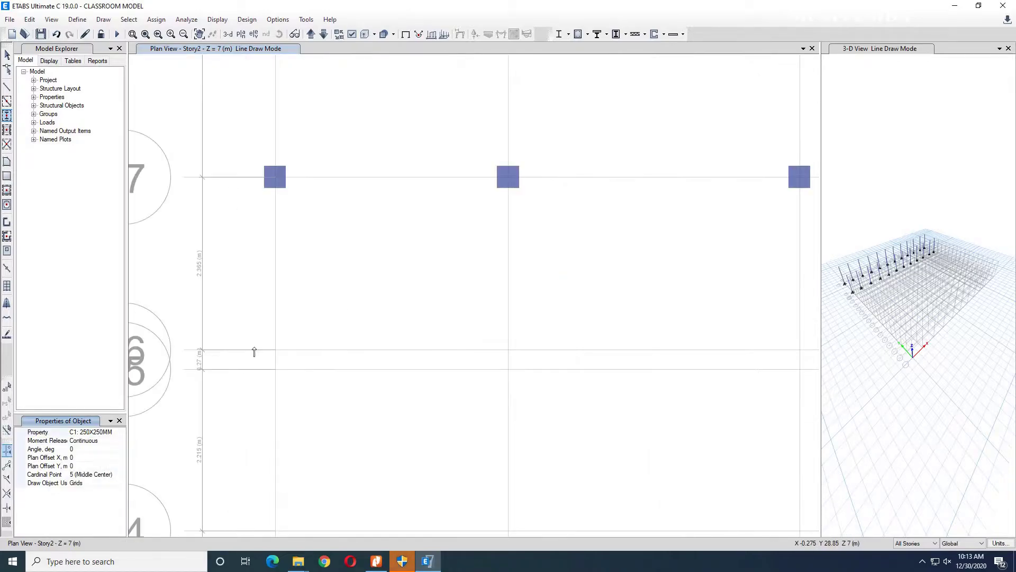
{"action": "left_click", "coordinate": [275, 350]}
{"action": "left_click", "coordinate": [505, 351]}
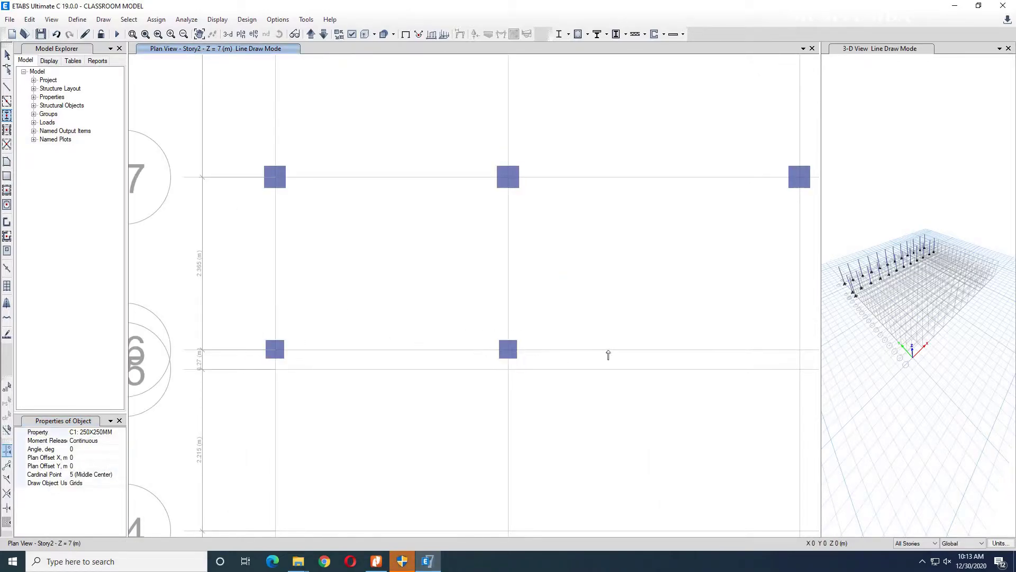
{"action": "middle_click_drag", "start_coordinate": [317, 362], "coordinate": [207, 371]}
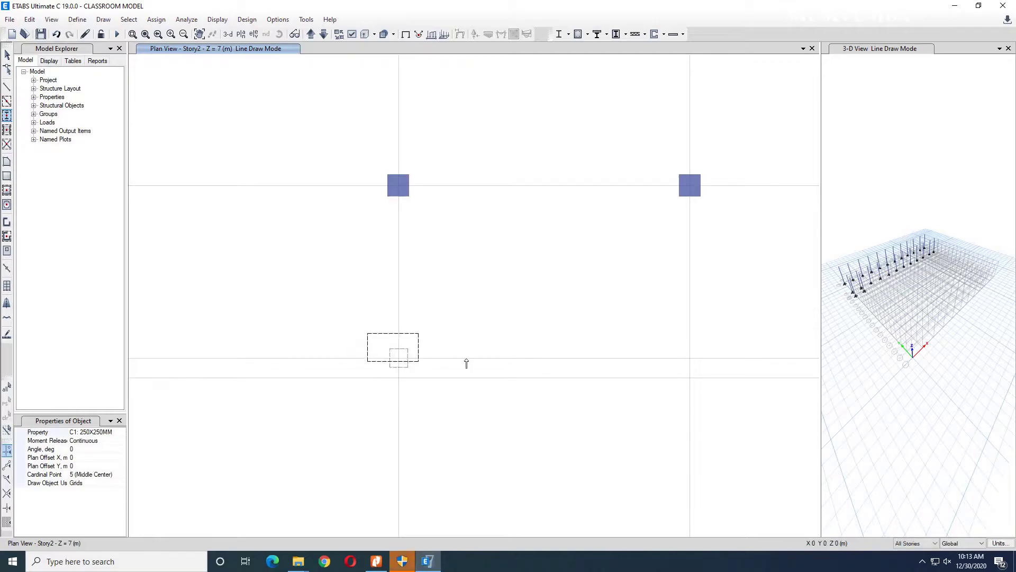
{"action": "left_click", "coordinate": [689, 359]}
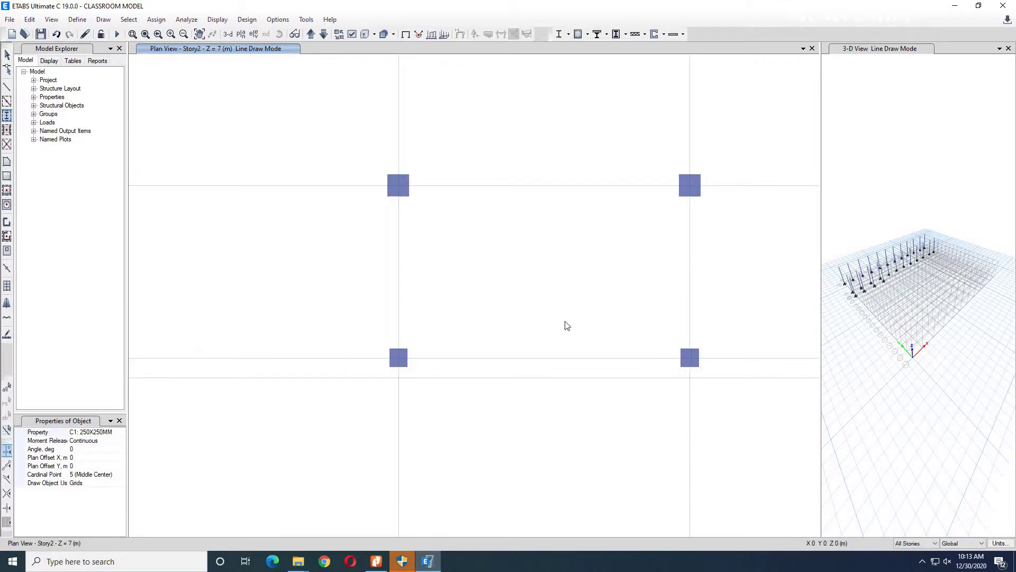
Step: Place C1: 250X250MM columns along grid line 16 from grid E to grid L
{"action": "scroll", "coordinate": [565, 324], "scroll_direction": "down", "scroll_amount": 5}
{"action": "scroll", "coordinate": [612, 331], "scroll_direction": "up", "scroll_amount": 5}
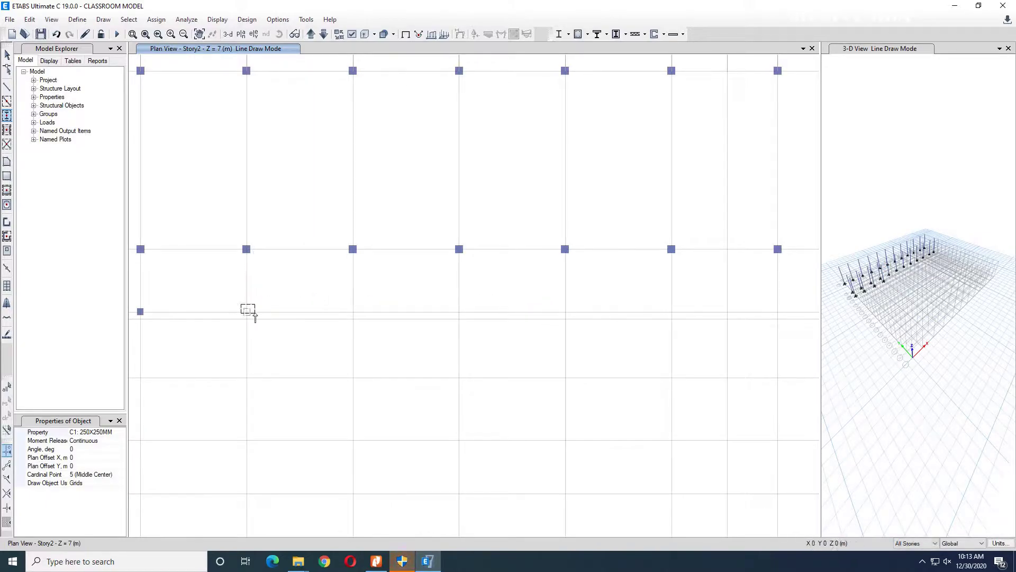
{"action": "left_click", "coordinate": [351, 313]}
{"action": "left_click", "coordinate": [459, 313]}
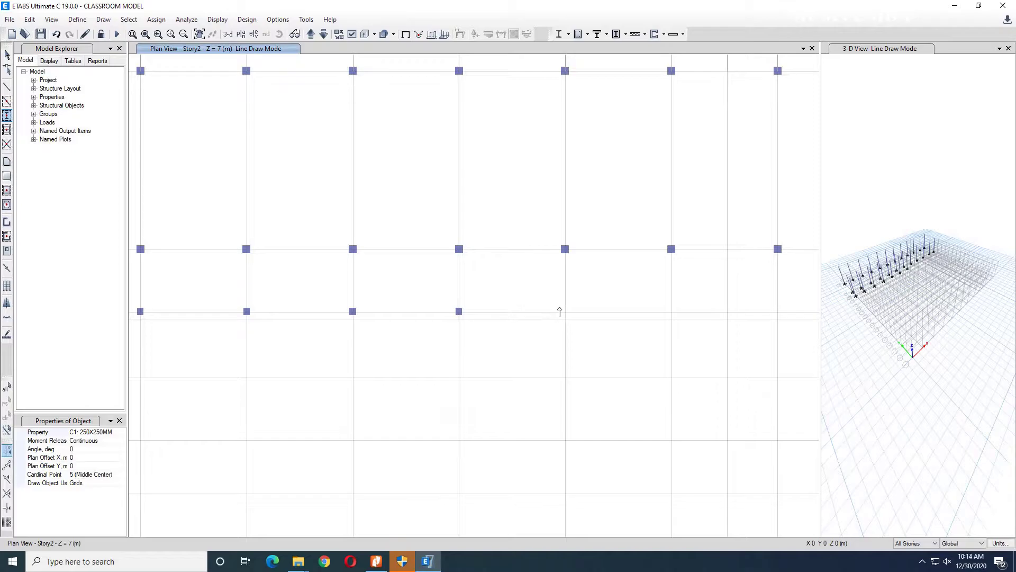
{"action": "left_click", "coordinate": [564, 312]}
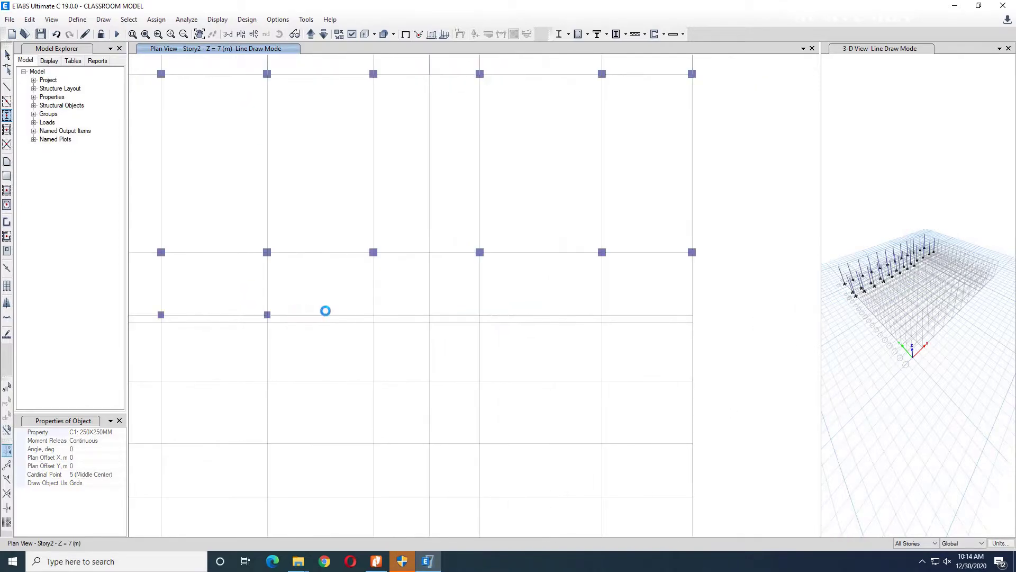
{"action": "left_click", "coordinate": [374, 316]}
{"action": "left_click", "coordinate": [430, 318]}
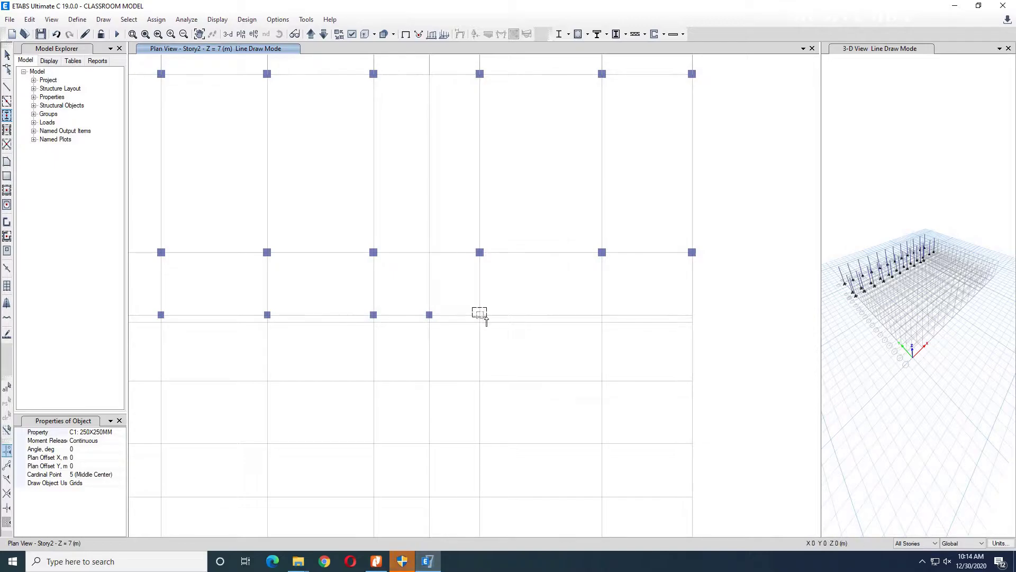
{"action": "left_click", "coordinate": [601, 315]}
Step: Switch to the structural PDF and examine the column labels where grid line 16 meets the classroom wing
{"action": "left_click", "coordinate": [427, 562]}
{"action": "left_click_drag", "start_coordinate": [638, 405], "coordinate": [457, 389]}
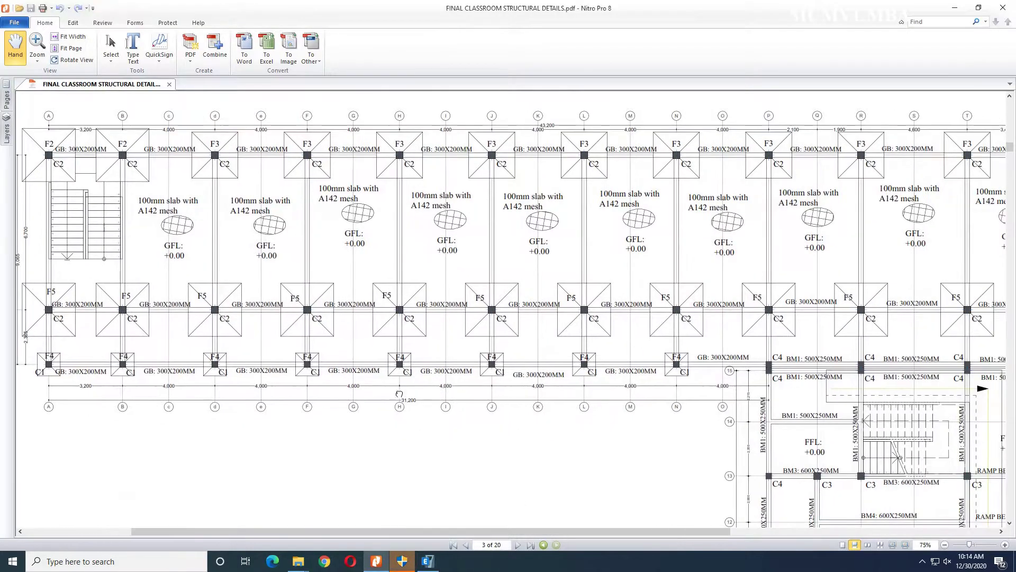
{"action": "left_click_drag", "start_coordinate": [741, 370], "coordinate": [629, 360]}
{"action": "left_click_drag", "start_coordinate": [834, 366], "coordinate": [737, 349]}
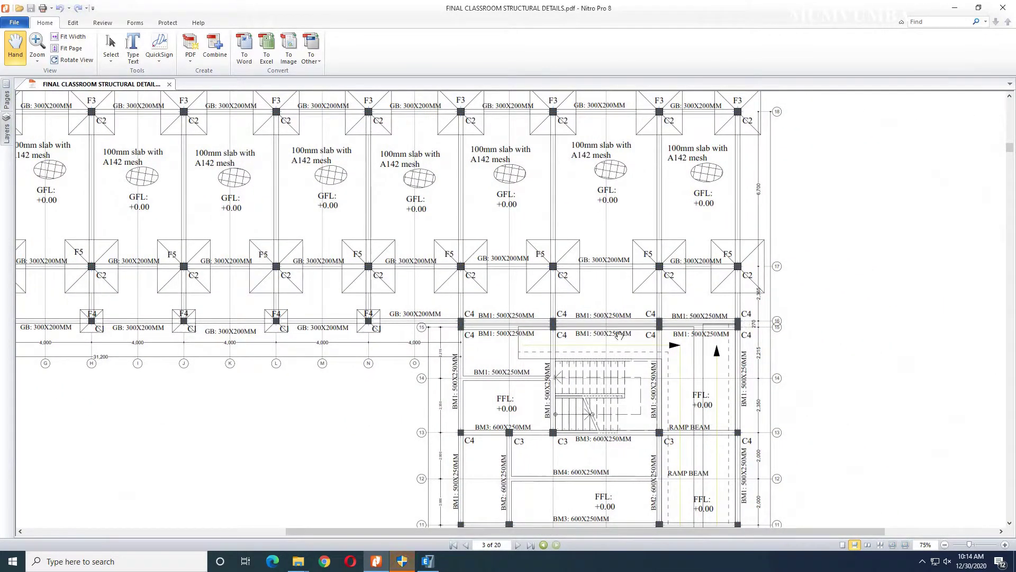
{"action": "scroll", "coordinate": [620, 335], "scroll_direction": "up", "scroll_amount": 2}
{"action": "scroll", "coordinate": [453, 333], "scroll_direction": "down", "scroll_amount": 2}
{"action": "scroll", "coordinate": [521, 331], "scroll_direction": "up", "scroll_amount": 3, "text": "ctrl"}
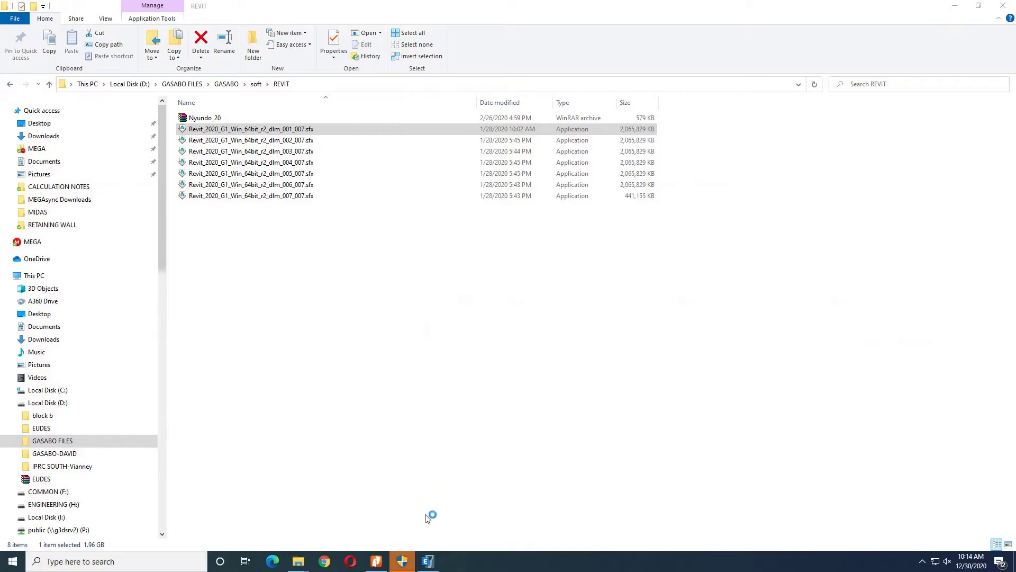
Step: Switch to the structural PDF and examine the sizes of C2, C3 and C4 on the columns details sheet
{"action": "left_click", "coordinate": [376, 562]}
{"action": "scroll", "coordinate": [554, 230], "scroll_direction": "down", "scroll_amount": 5, "text": "ctrl"}
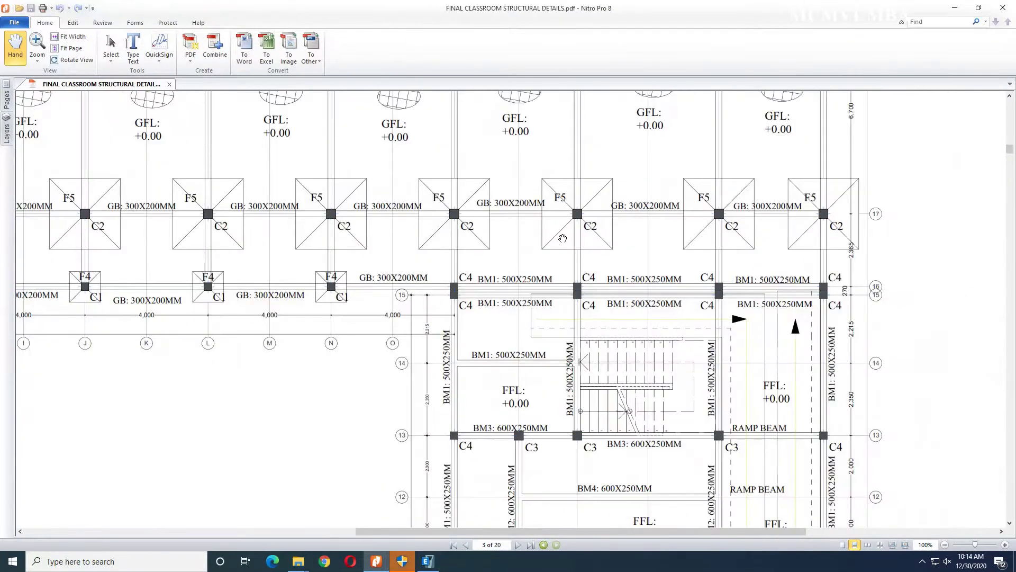
{"action": "scroll", "coordinate": [563, 237], "scroll_direction": "down", "scroll_amount": 10}
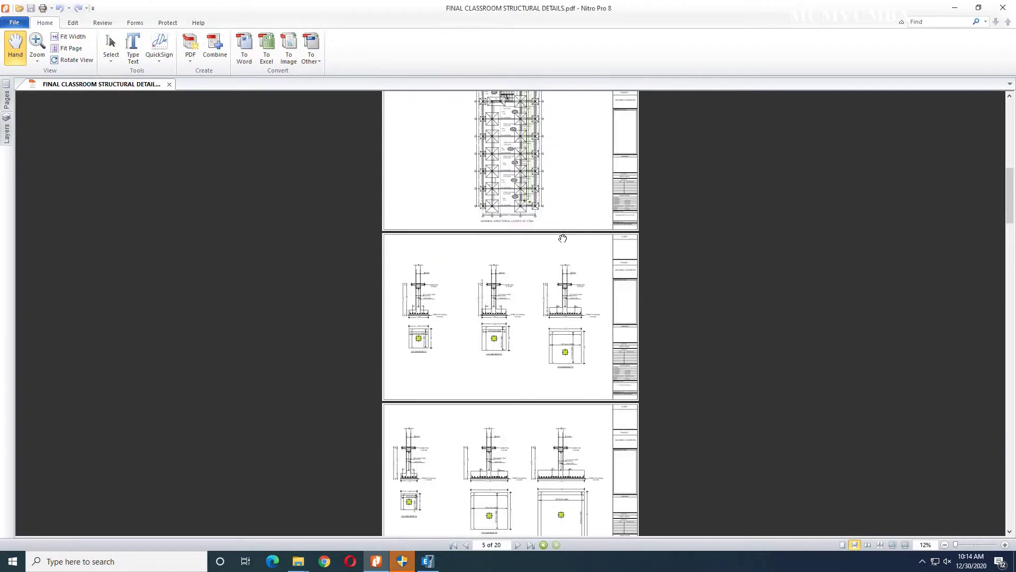
{"action": "scroll", "coordinate": [562, 238], "scroll_direction": "down", "scroll_amount": 7}
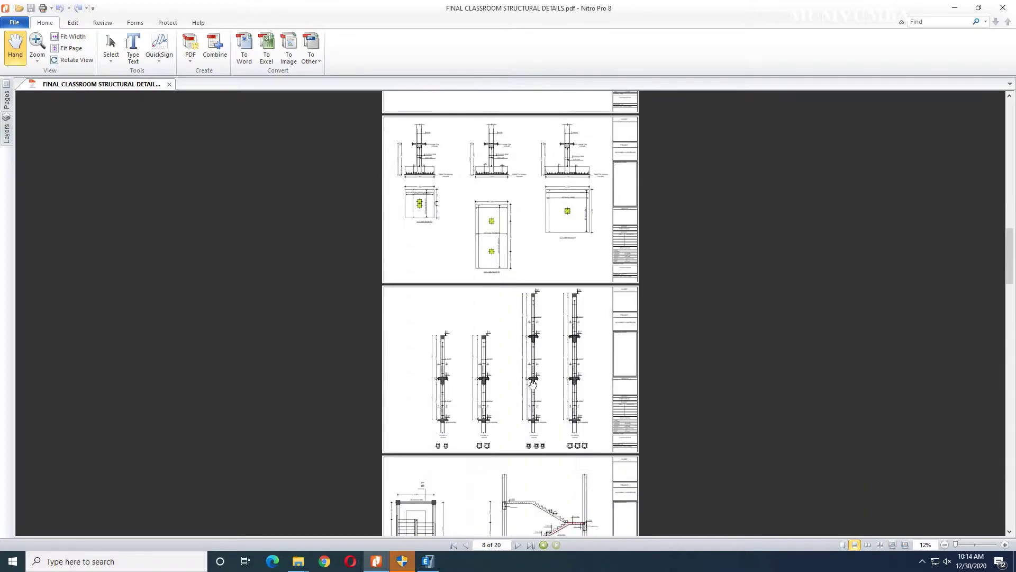
{"action": "scroll", "coordinate": [589, 413], "scroll_direction": "up", "scroll_amount": 6, "text": "ctrl"}
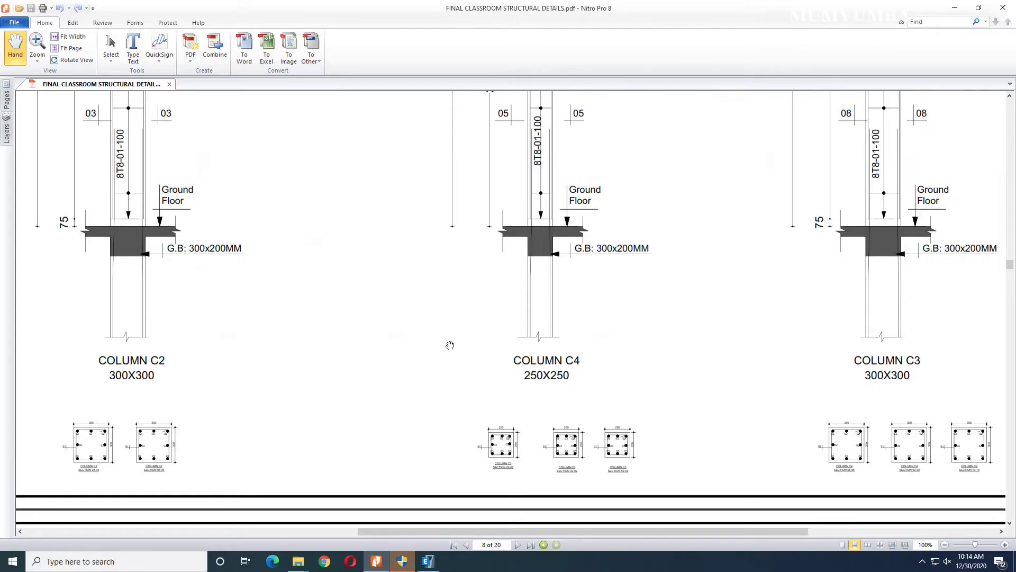
{"action": "scroll", "coordinate": [450, 345], "scroll_direction": "down", "scroll_amount": 4, "text": "ctrl"}
Step: Switch to ETABS and place C1: 250X250MM columns on grid line 15 at grids M, L, K and J
{"action": "left_click", "coordinate": [428, 561]}
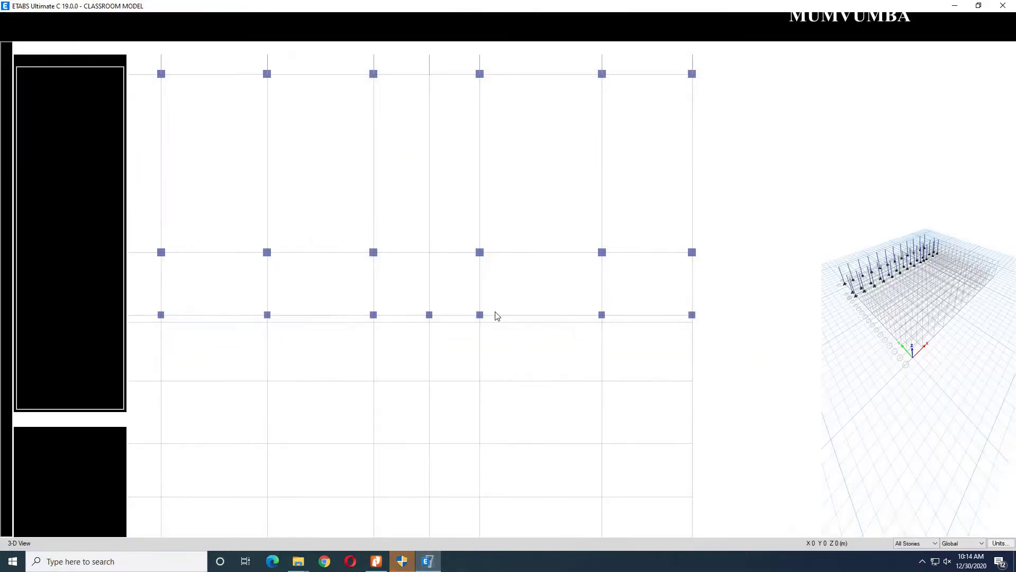
{"action": "scroll", "coordinate": [585, 337], "scroll_direction": "up", "scroll_amount": 2}
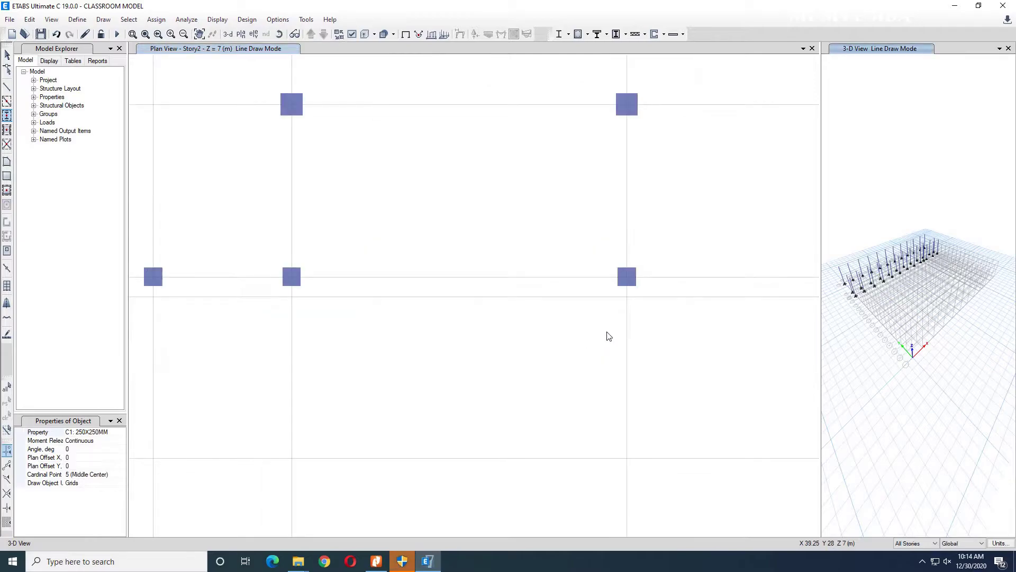
{"action": "left_click", "coordinate": [627, 298]}
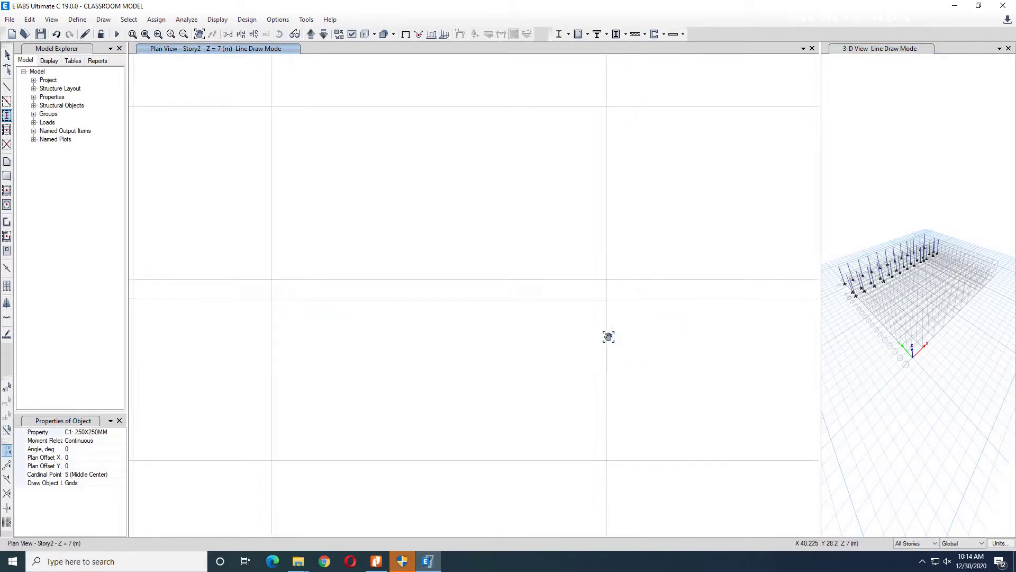
{"action": "left_click", "coordinate": [618, 294]}
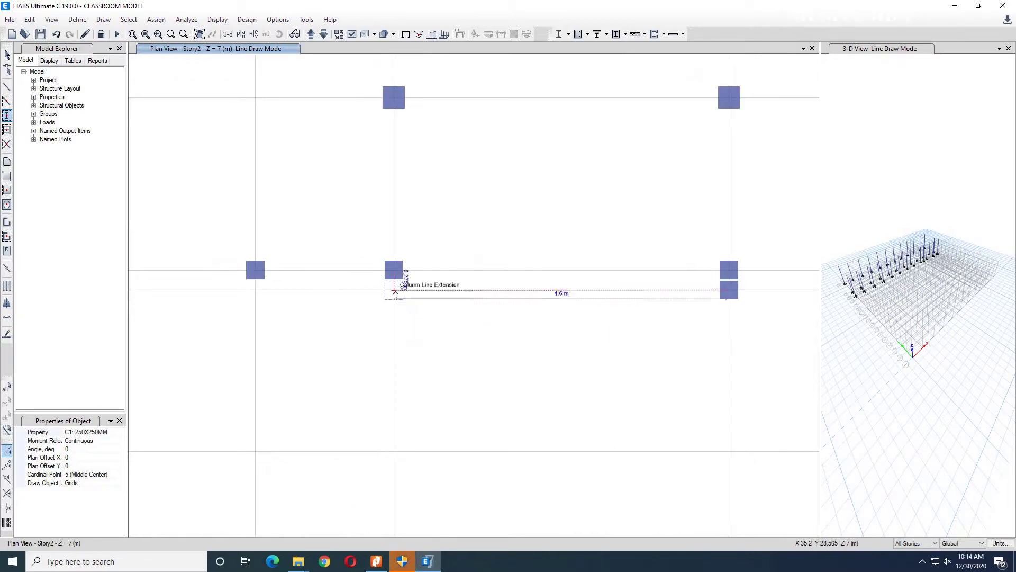
{"action": "left_click", "coordinate": [394, 291]}
{"action": "left_click", "coordinate": [256, 291]}
Step: Place C1: 250X250MM columns on grid line 15 at grids I and H, and finish drawing columns
{"action": "middle_click_drag", "start_coordinate": [243, 315], "coordinate": [608, 311]}
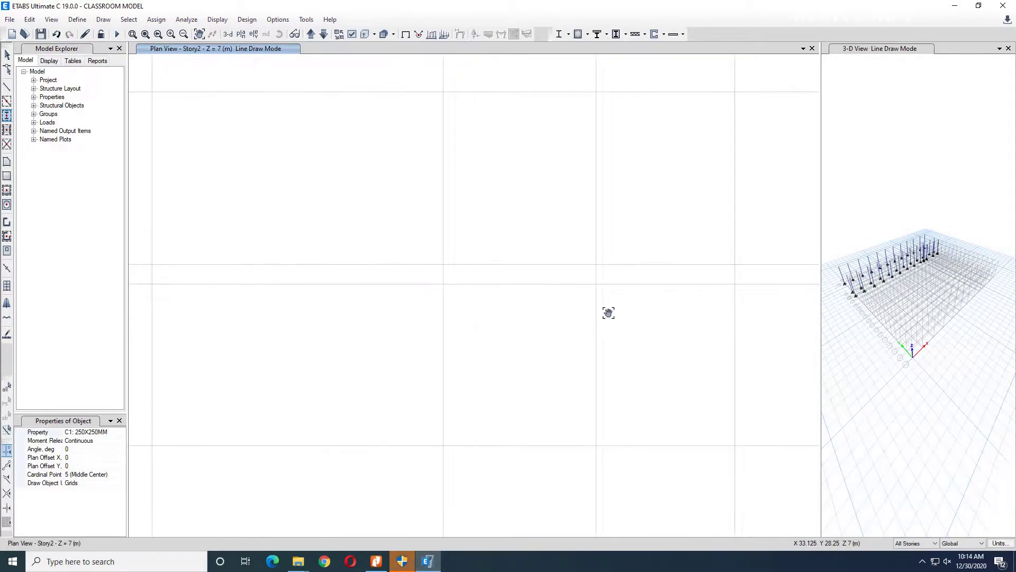
{"action": "left_click", "coordinate": [515, 282]}
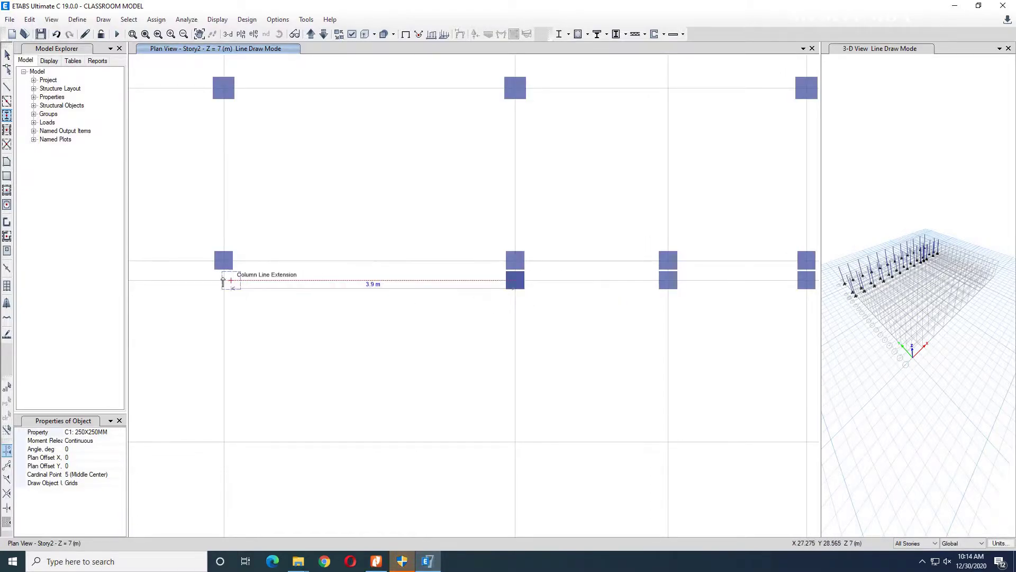
{"action": "left_click", "coordinate": [224, 282]}
{"action": "scroll", "coordinate": [453, 313], "scroll_direction": "down", "scroll_amount": 5}
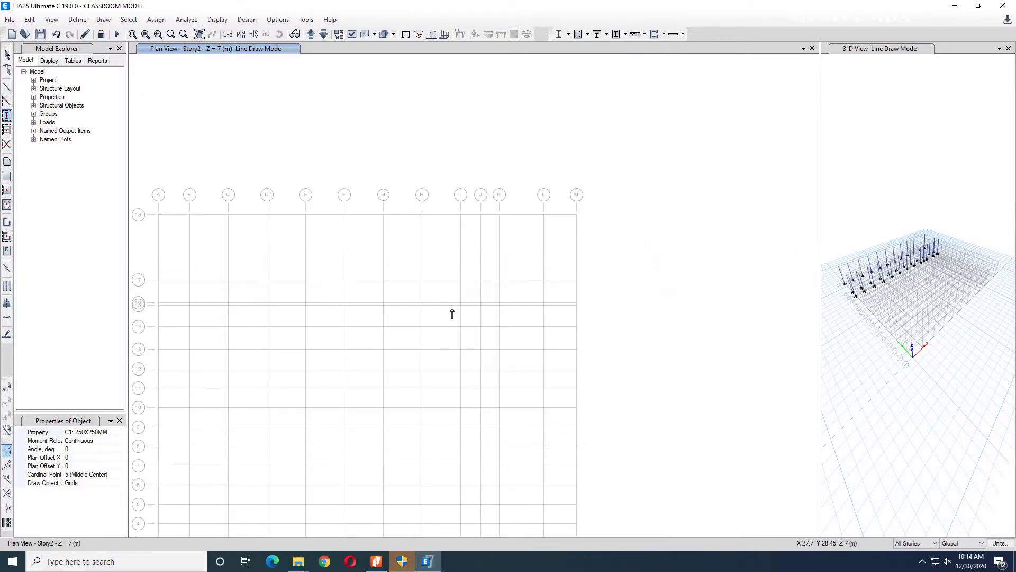
{"action": "scroll", "coordinate": [466, 318], "scroll_direction": "up", "scroll_amount": 4}
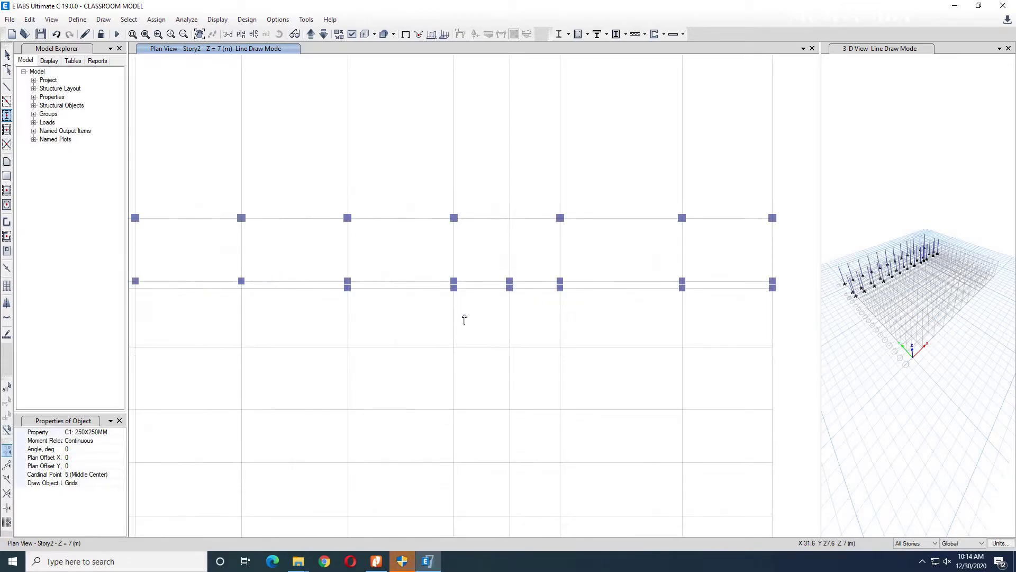
{"action": "key", "text": "Escape"}
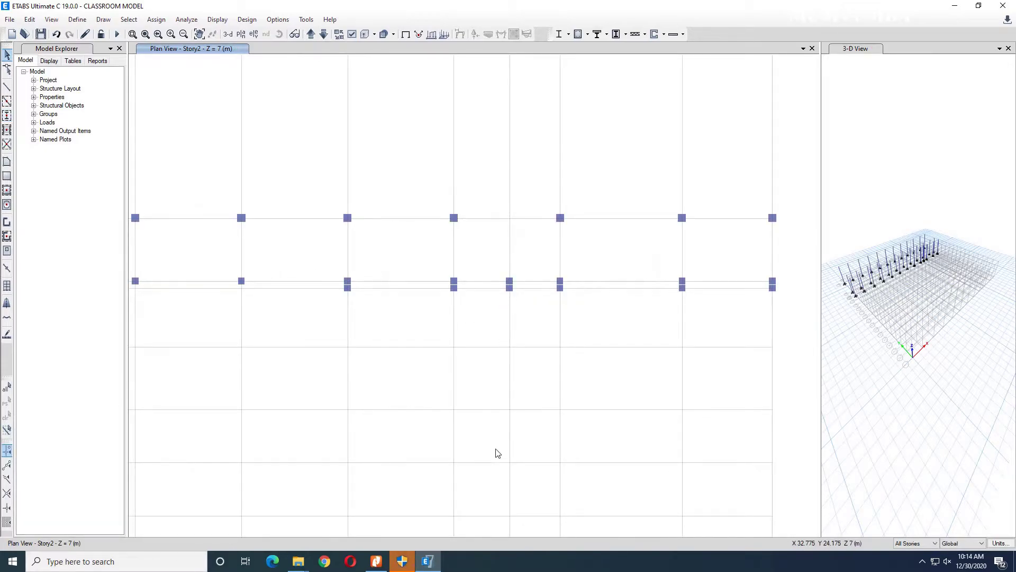
Step: Switch to the structural PDF and examine the C4 column positions on grid lines 15 and 16 of the general structural layout
{"action": "left_click", "coordinate": [376, 561]}
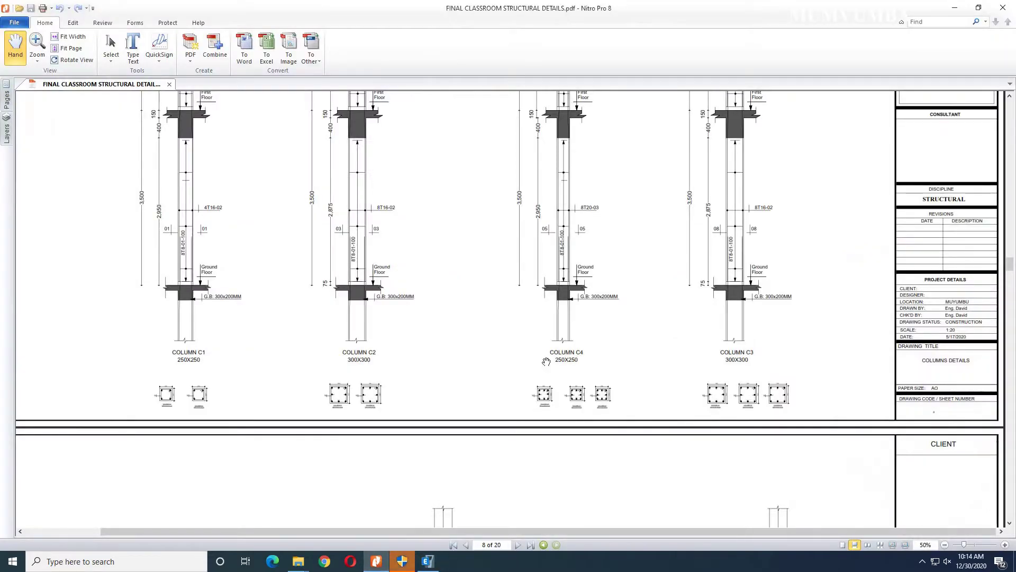
{"action": "scroll", "coordinate": [539, 360], "scroll_direction": "up", "scroll_amount": 1}
{"action": "scroll", "coordinate": [537, 354], "scroll_direction": "down", "scroll_amount": 5, "text": "ctrl"}
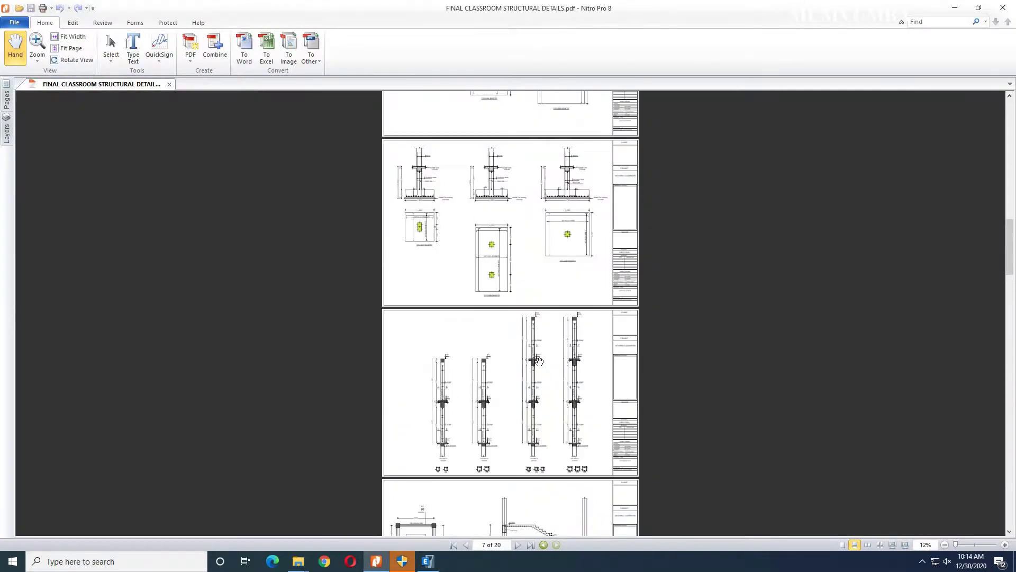
{"action": "scroll", "coordinate": [532, 305], "scroll_direction": "up", "scroll_amount": 10}
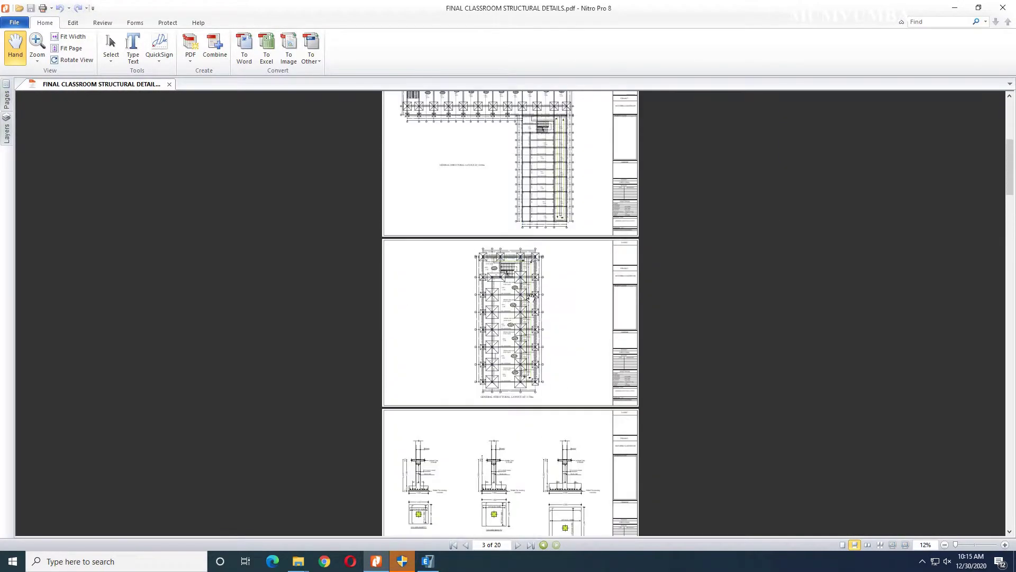
{"action": "scroll", "coordinate": [548, 274], "scroll_direction": "up", "scroll_amount": 5, "text": "ctrl"}
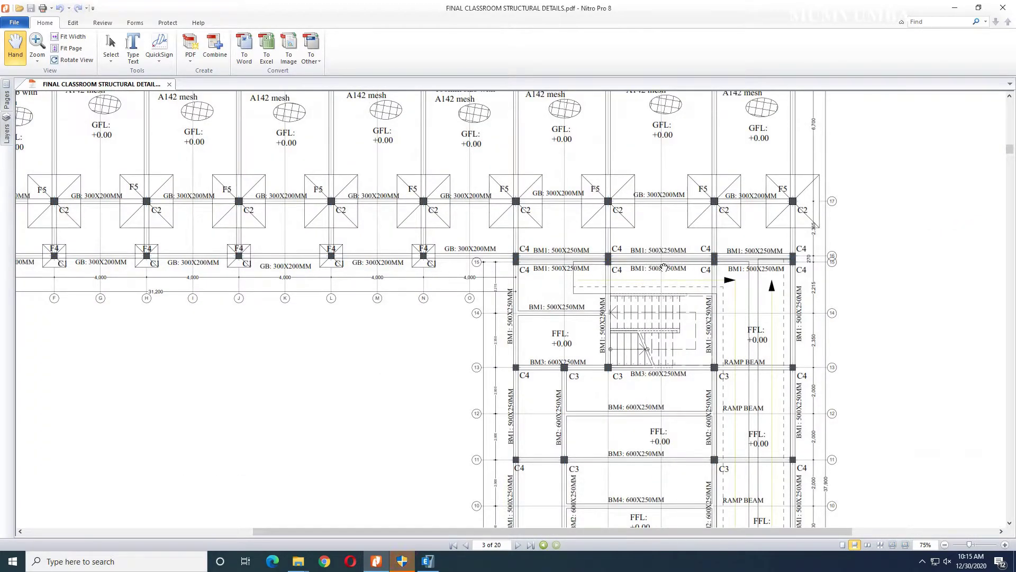
{"action": "scroll", "coordinate": [666, 266], "scroll_direction": "down", "scroll_amount": 1, "text": "ctrl"}
{"action": "scroll", "coordinate": [665, 266], "scroll_direction": "down", "scroll_amount": 1, "text": "ctrl"}
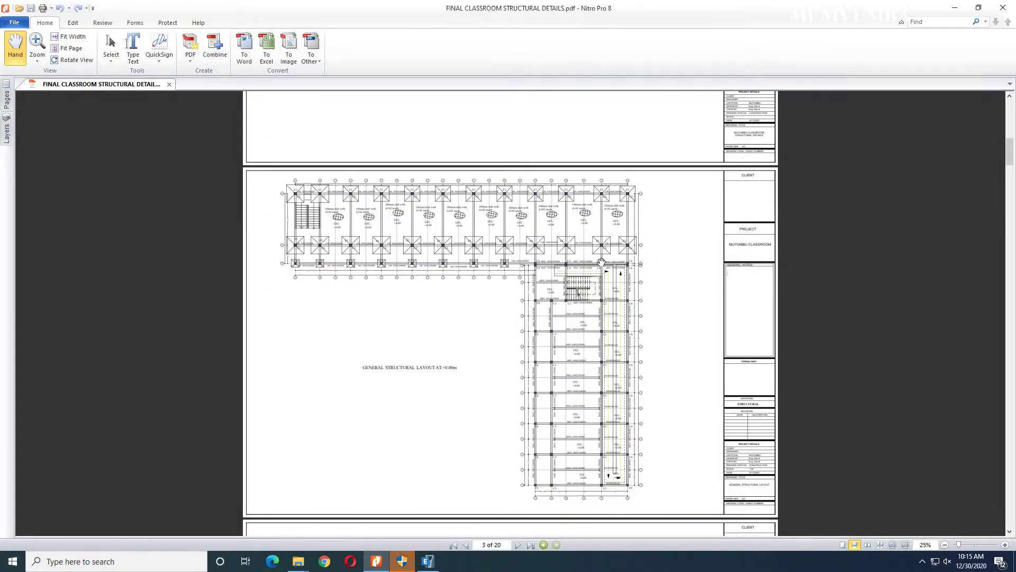
{"action": "scroll", "coordinate": [602, 262], "scroll_direction": "up", "scroll_amount": 2, "text": "ctrl"}
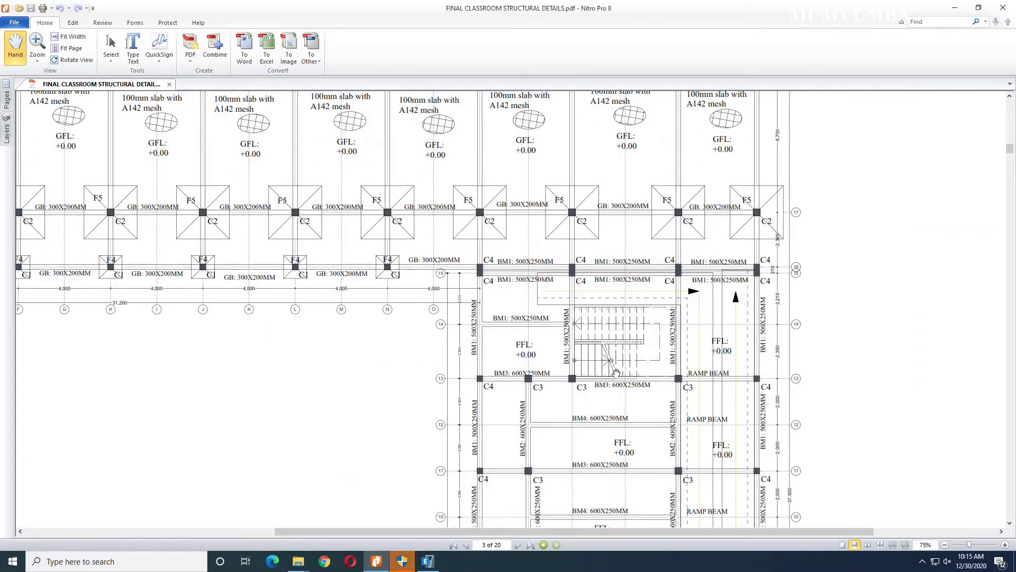
Step: Switch to ETABS and delete the columns on grid J at grid lines 15 and 16
{"action": "left_click", "coordinate": [428, 564]}
{"action": "left_click_drag", "start_coordinate": [494, 260], "coordinate": [529, 316]}
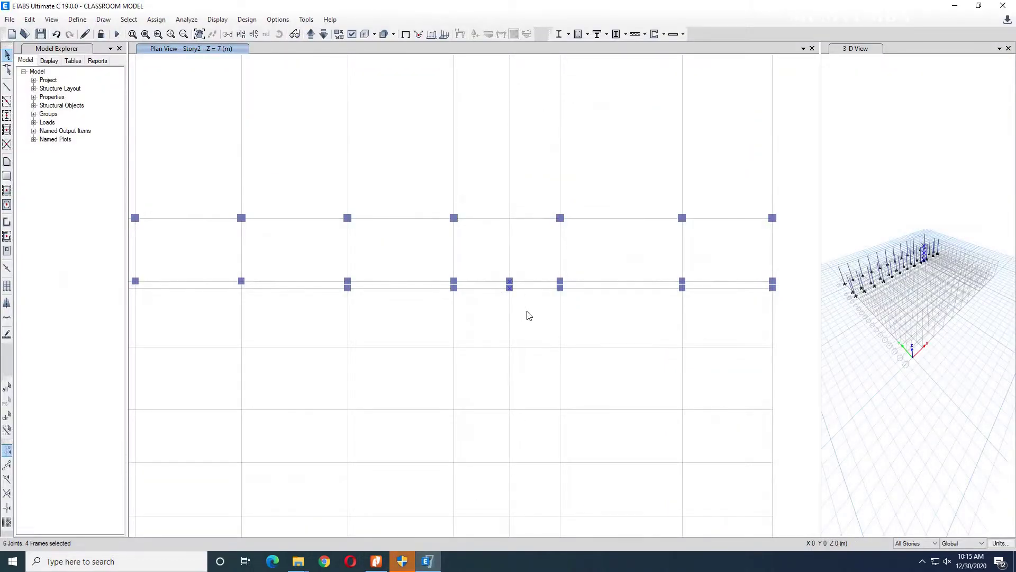
{"action": "scroll", "coordinate": [526, 313], "scroll_direction": "down", "scroll_amount": 3}
{"action": "middle_click_drag", "start_coordinate": [514, 342], "coordinate": [501, 247]}
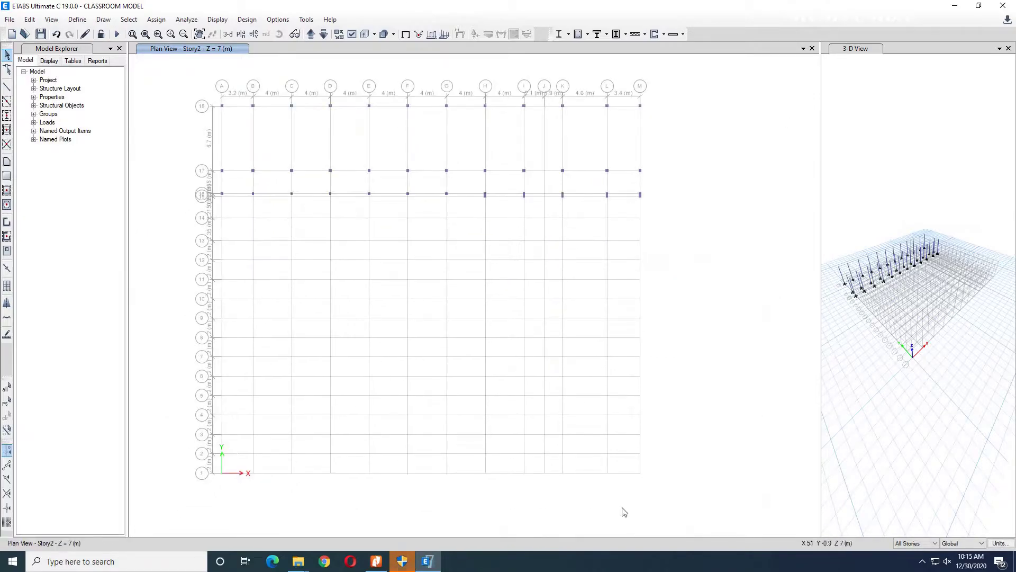
Step: Consult the structural PDF and place C1: 250X250MM columns in ETABS on grid M at grid lines 13, 11, 9, 7, 5, 3 and 1
{"action": "left_click", "coordinate": [6, 114]}
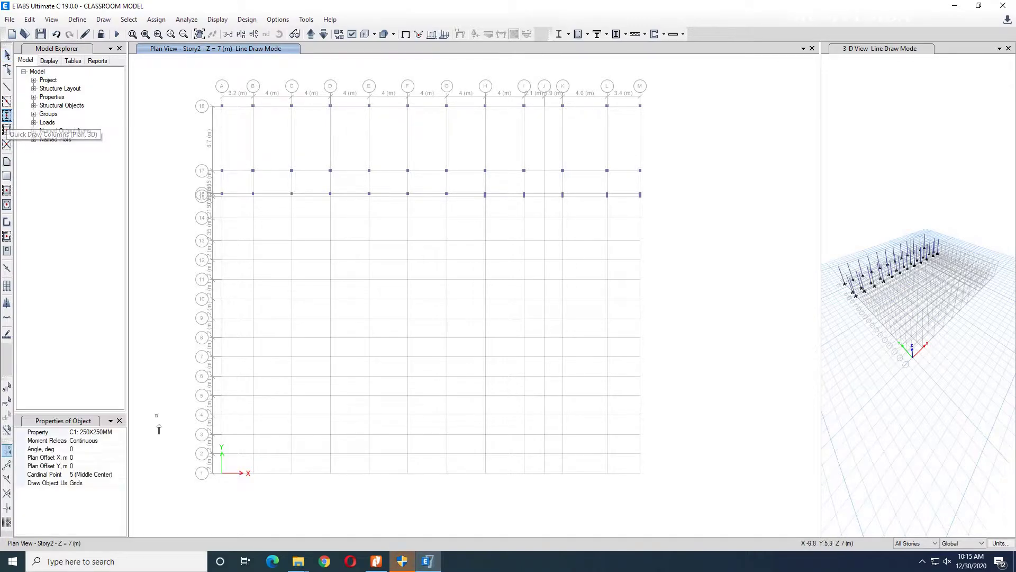
{"action": "left_click", "coordinate": [376, 561]}
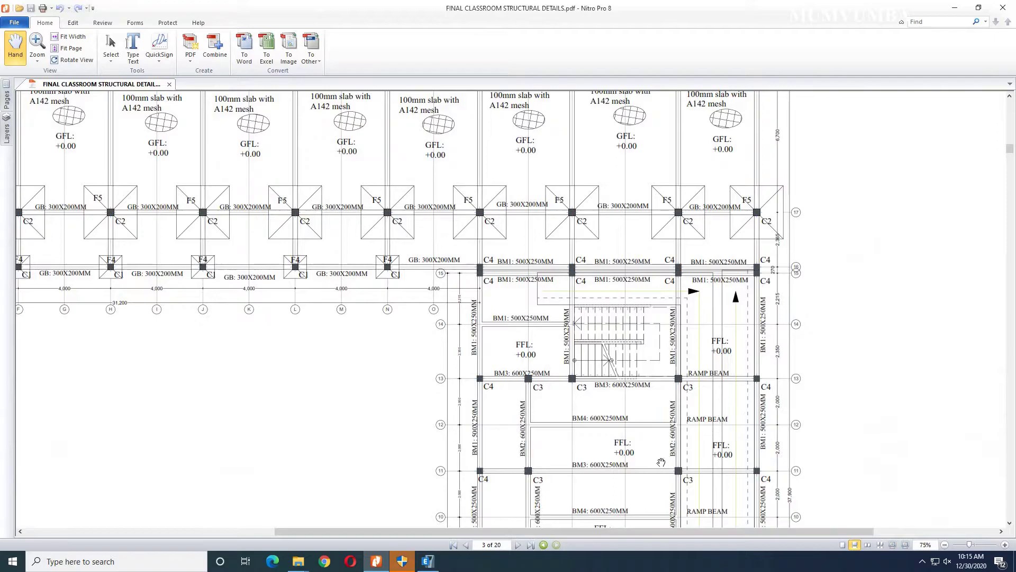
{"action": "scroll", "coordinate": [726, 442], "scroll_direction": "down", "scroll_amount": 2, "text": "ctrl"}
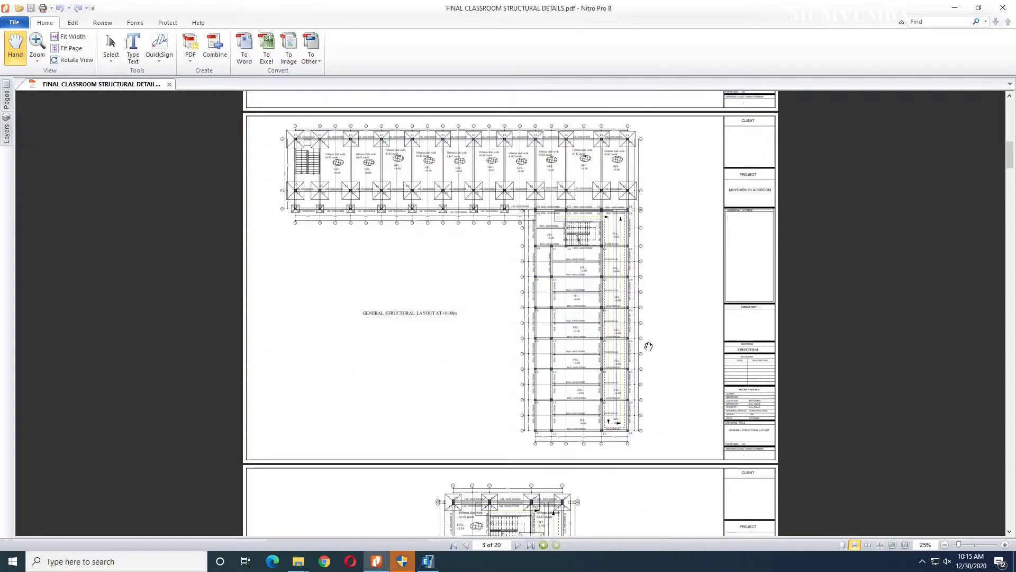
{"action": "scroll", "coordinate": [649, 346], "scroll_direction": "up", "scroll_amount": 2, "text": "ctrl"}
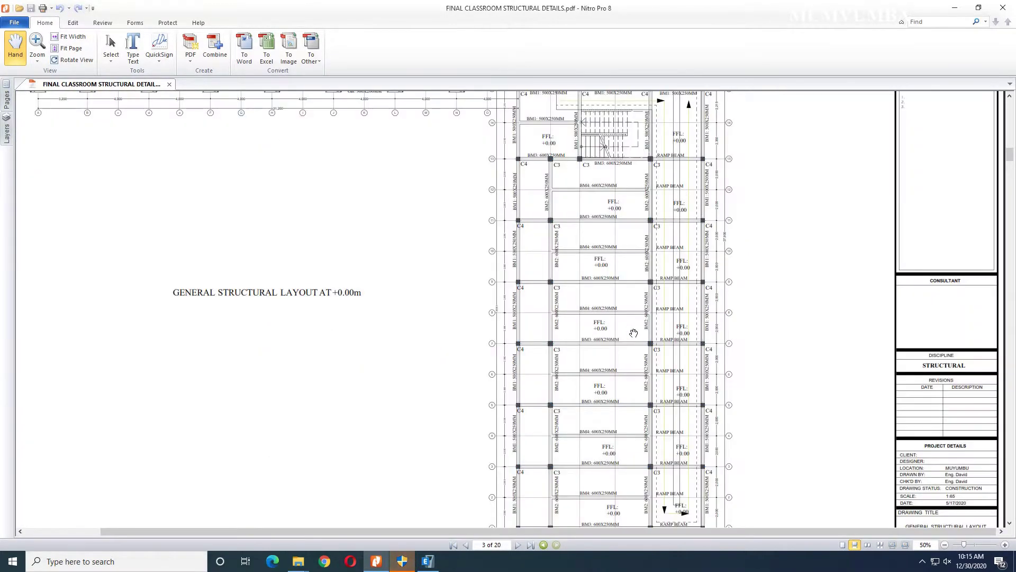
{"action": "left_click", "coordinate": [433, 564]}
{"action": "left_click_drag", "start_coordinate": [634, 230], "coordinate": [653, 245]}
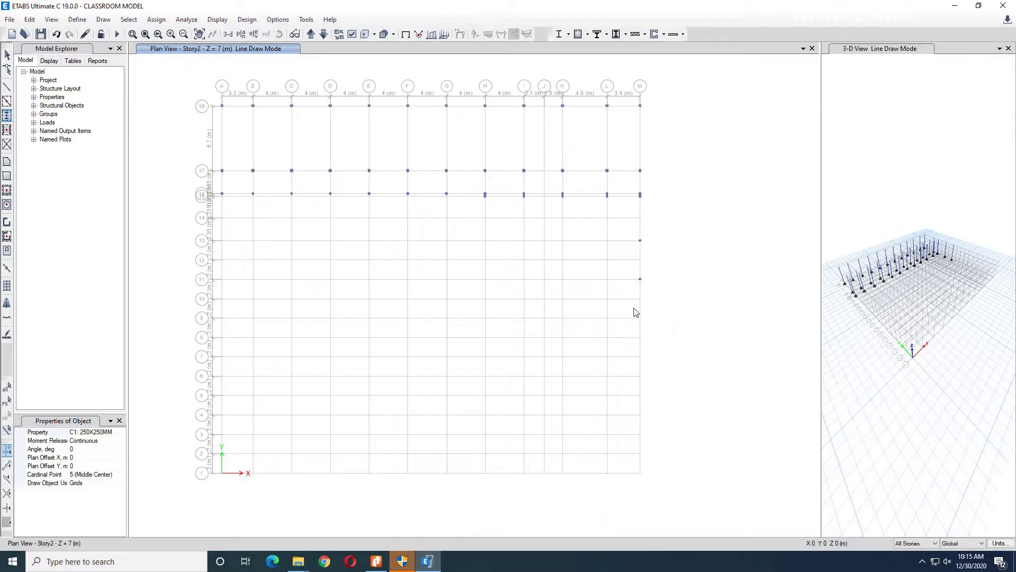
{"action": "left_click", "coordinate": [640, 356]}
Step: Examine the column labels and grid spacings along grid line 1 from P to U in the structural PDF and return to ETABS
{"action": "left_click", "coordinate": [425, 569]}
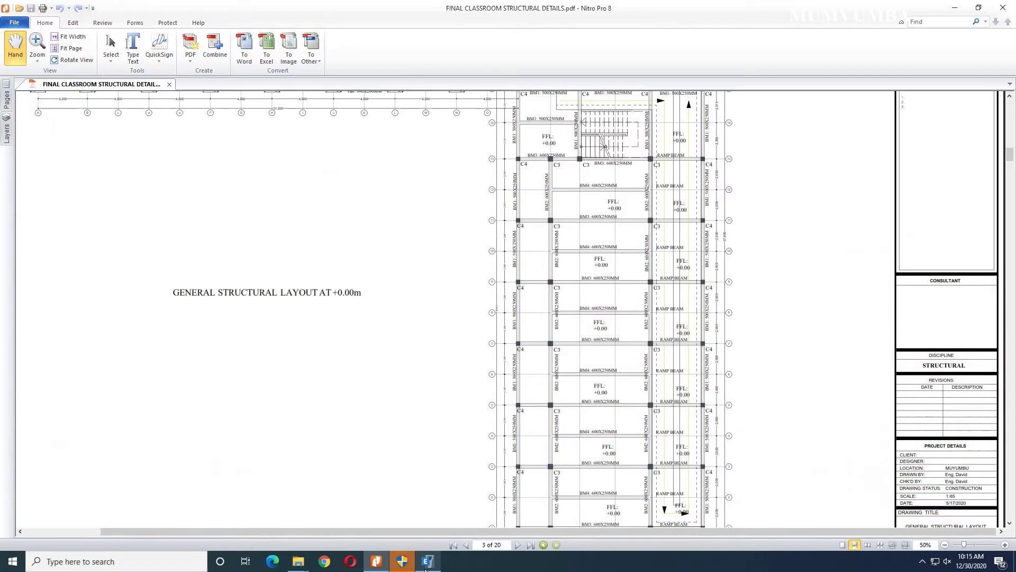
{"action": "left_click_drag", "start_coordinate": [565, 422], "coordinate": [565, 288]}
{"action": "scroll", "coordinate": [629, 415], "scroll_direction": "up", "scroll_amount": 2, "text": "ctrl"}
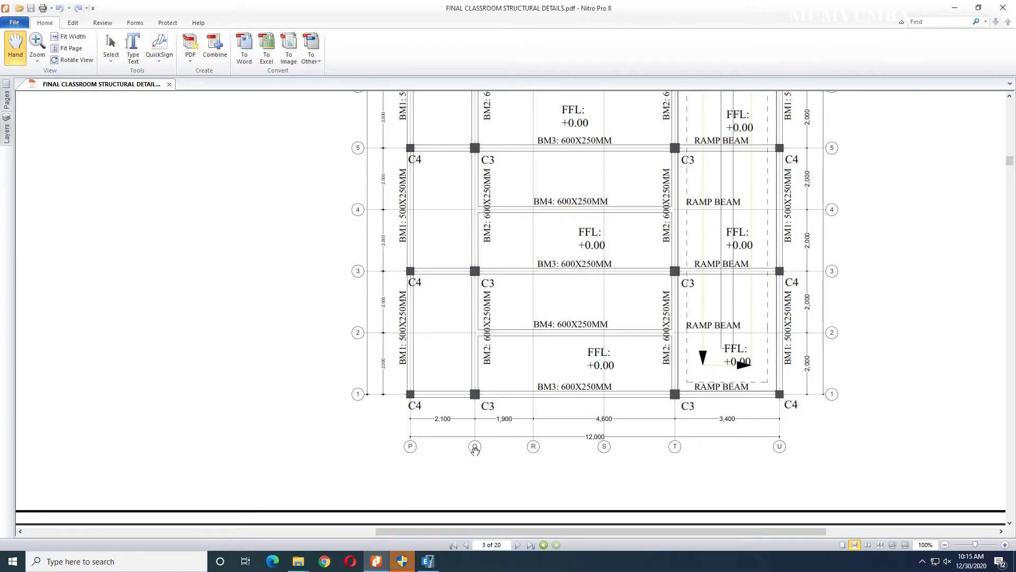
{"action": "left_click", "coordinate": [430, 564]}
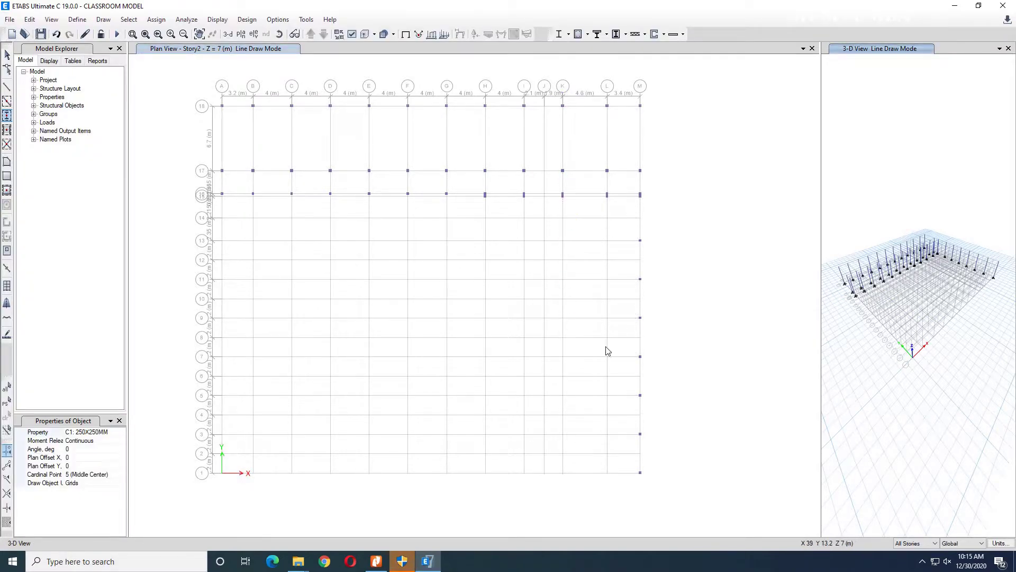
{"action": "mouse_move", "coordinate": [717, 333]}
{"action": "middle_mouse_down"}
{"action": "mouse_move", "coordinate": [725, 302]}
{"action": "mouse_move", "coordinate": [716, 335]}
{"action": "middle_mouse_up"}
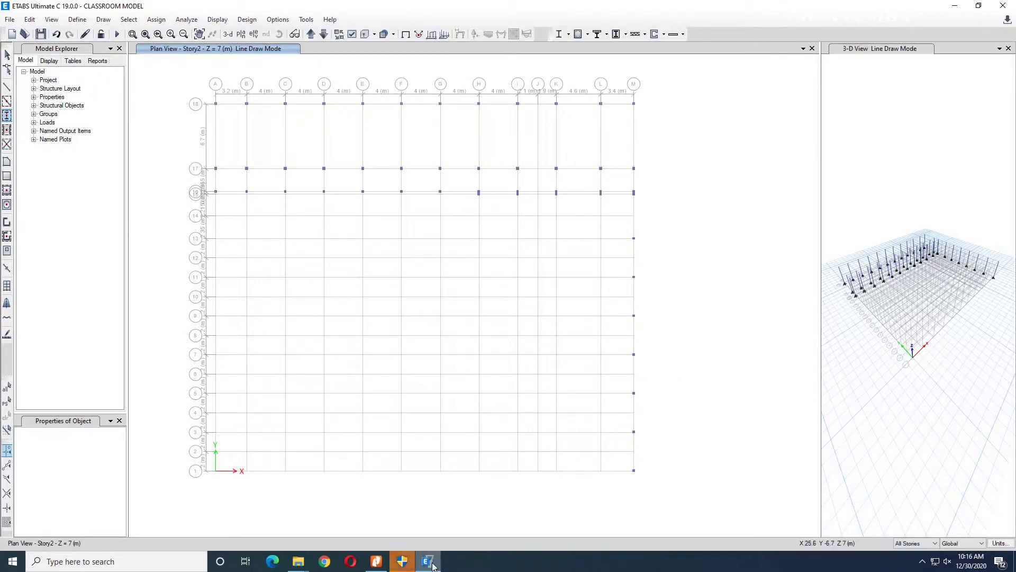
Step: Review the general structural layout in the PDF for C3 and C4 positions in the classroom wing, and switch back to ETABS
{"action": "key", "text": "alt+Tab"}
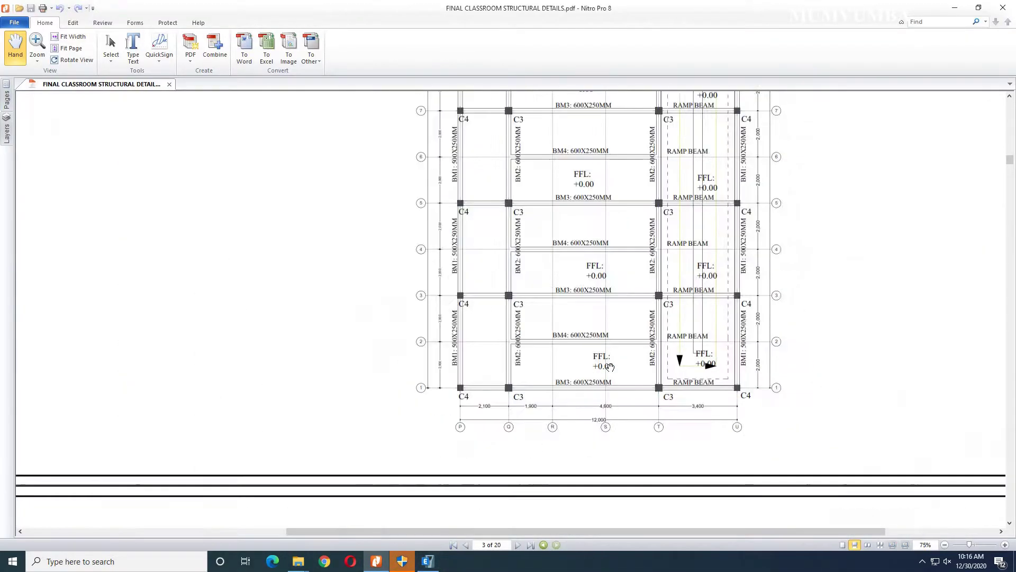
{"action": "scroll", "coordinate": [610, 366], "scroll_direction": "down", "scroll_amount": 3, "text": "ctrl"}
{"action": "scroll", "coordinate": [590, 287], "scroll_direction": "up", "scroll_amount": 4}
{"action": "scroll", "coordinate": [590, 287], "scroll_direction": "up", "scroll_amount": 3}
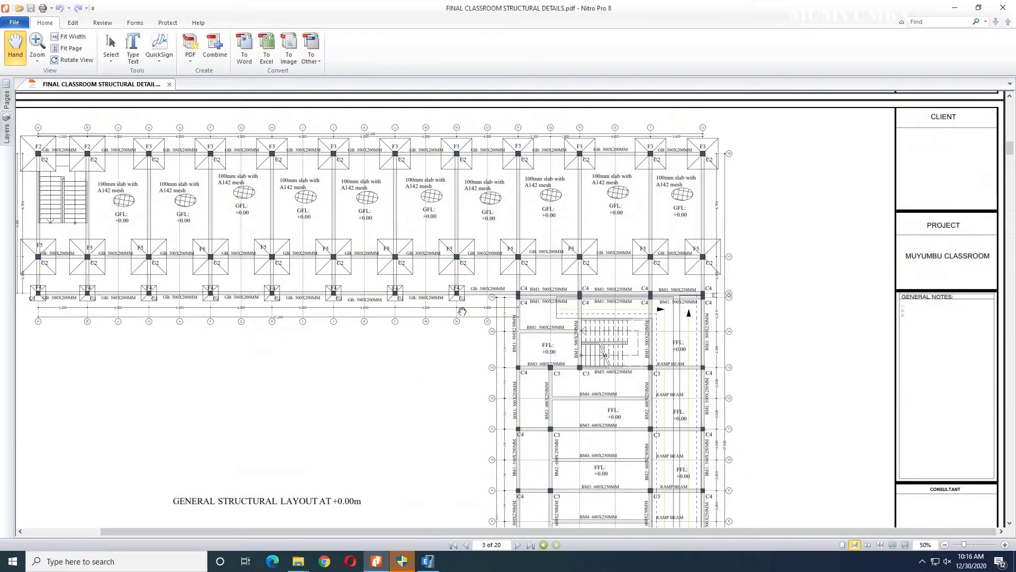
{"action": "scroll", "coordinate": [462, 311], "scroll_direction": "down", "scroll_amount": 6}
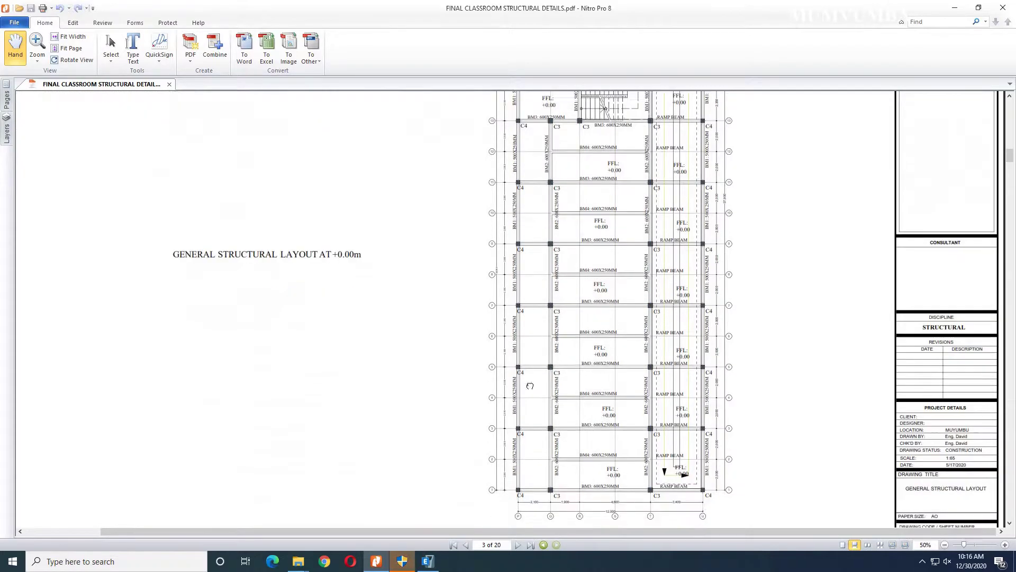
{"action": "scroll", "coordinate": [668, 424], "scroll_direction": "up", "scroll_amount": 3, "text": "ctrl"}
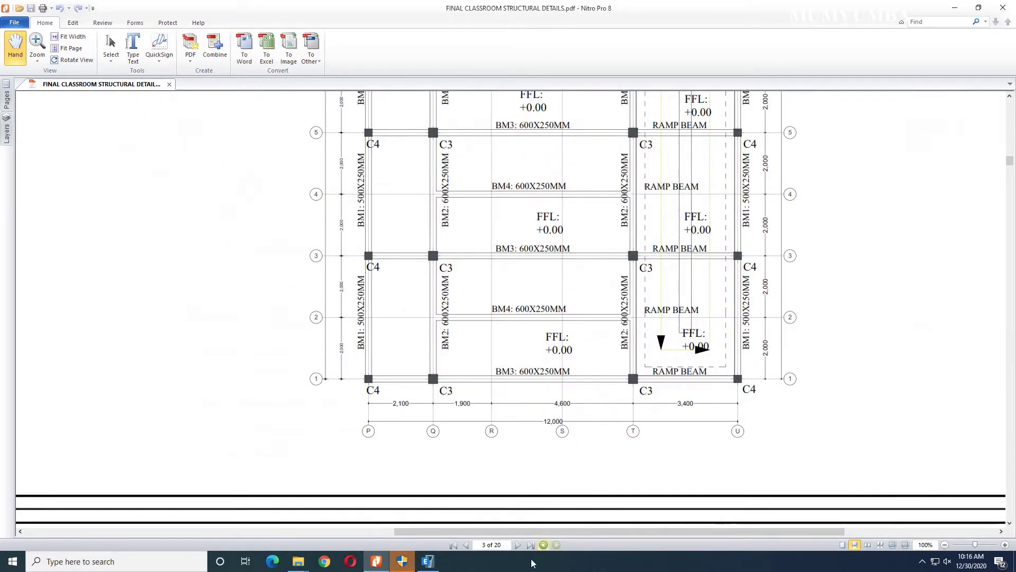
{"action": "left_click", "coordinate": [427, 561]}
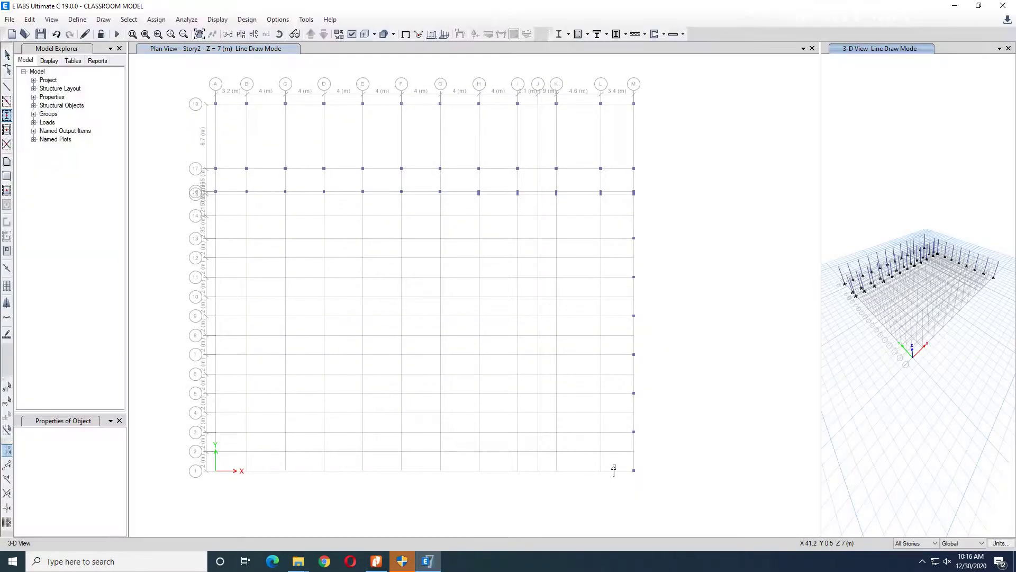
Step: Review the C3 and C4 column positions along the ramp wing in the structural PDF, and switch back to ETABS
{"action": "left_click", "coordinate": [430, 566]}
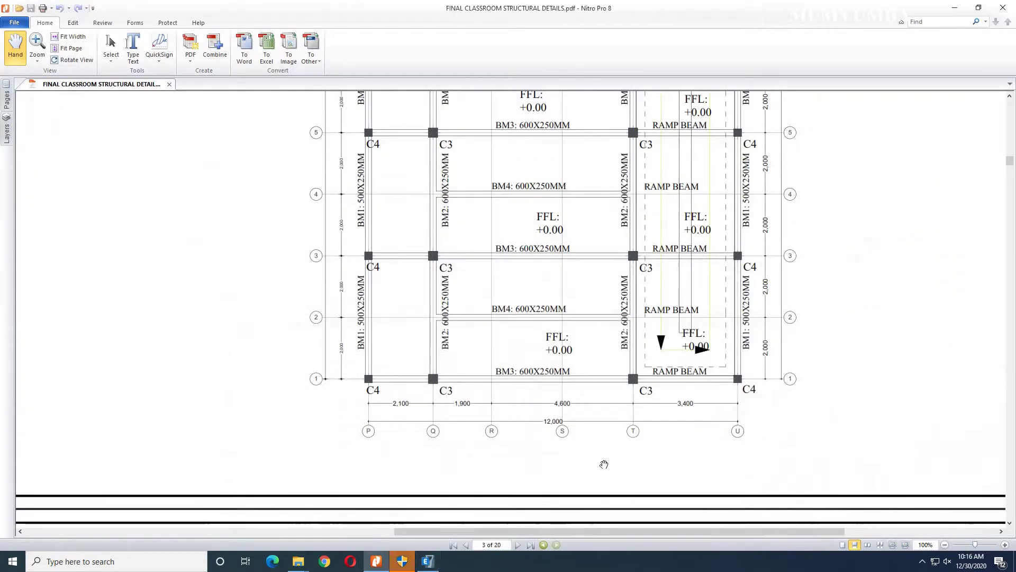
{"action": "scroll", "coordinate": [729, 381], "scroll_direction": "up", "scroll_amount": 5}
{"action": "scroll", "coordinate": [729, 381], "scroll_direction": "up", "scroll_amount": 3}
{"action": "scroll", "coordinate": [729, 381], "scroll_direction": "down", "scroll_amount": 1, "text": "ctrl"}
{"action": "scroll", "coordinate": [717, 341], "scroll_direction": "up", "scroll_amount": 10}
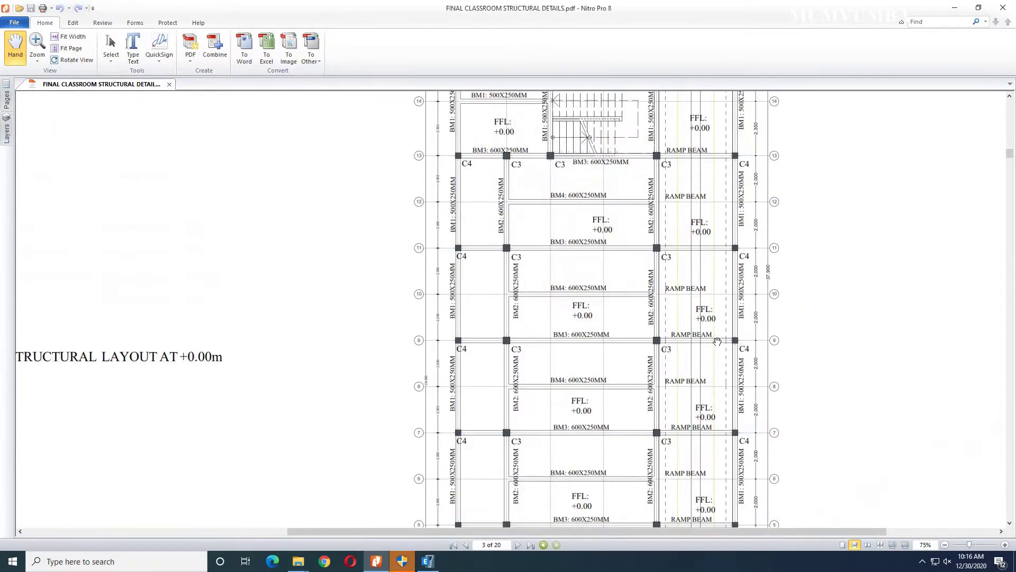
{"action": "scroll", "coordinate": [718, 341], "scroll_direction": "up", "scroll_amount": 5}
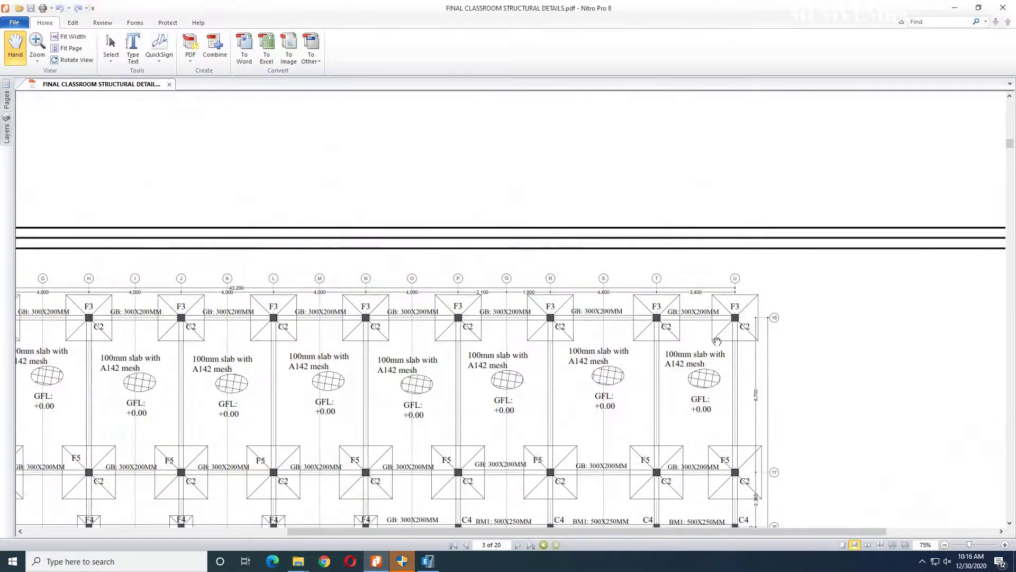
{"action": "scroll", "coordinate": [696, 317], "scroll_direction": "down", "scroll_amount": 2}
{"action": "scroll", "coordinate": [696, 316], "scroll_direction": "down", "scroll_amount": 9}
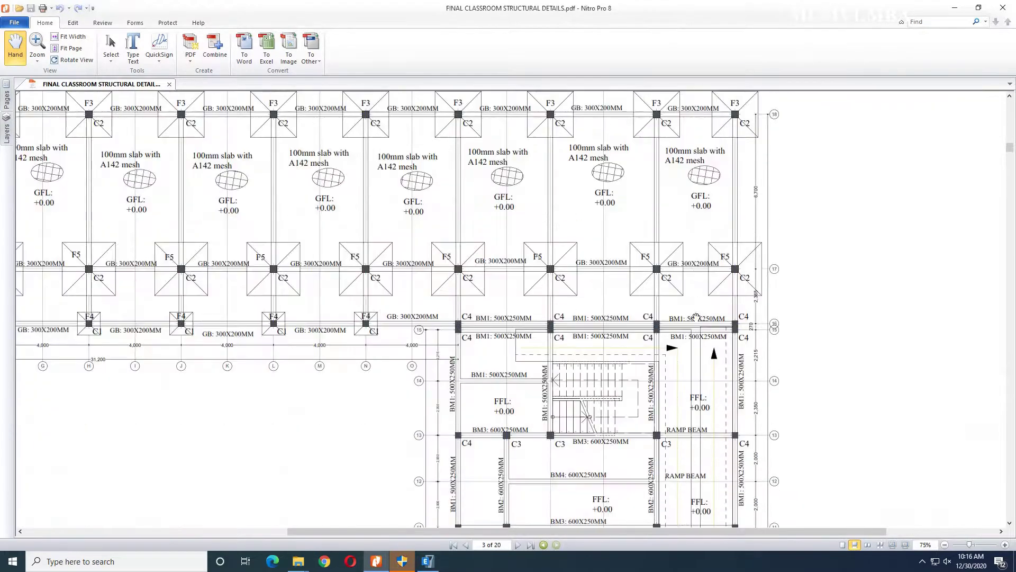
{"action": "scroll", "coordinate": [700, 317], "scroll_direction": "down", "scroll_amount": 5}
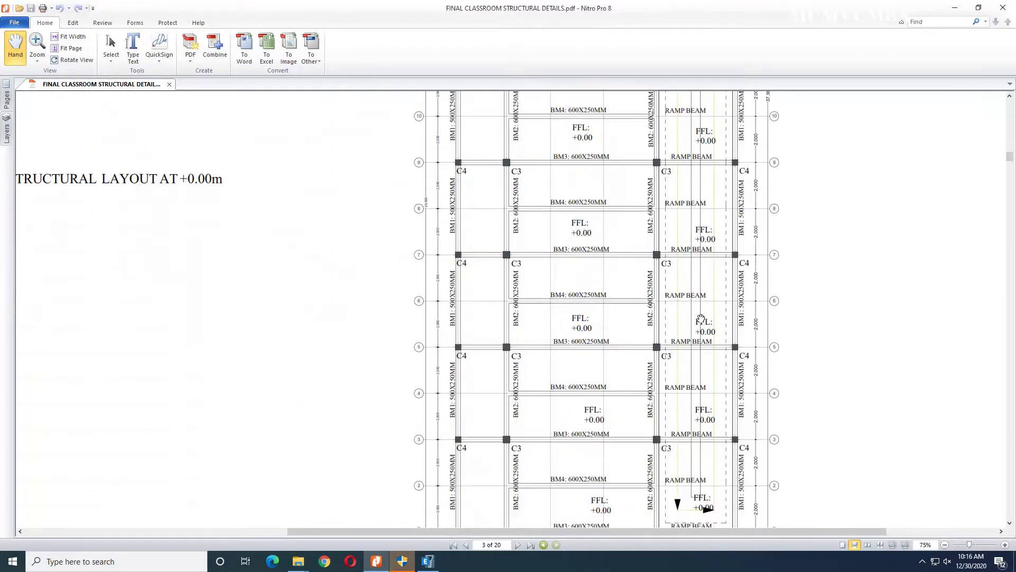
{"action": "left_click", "coordinate": [425, 565]}
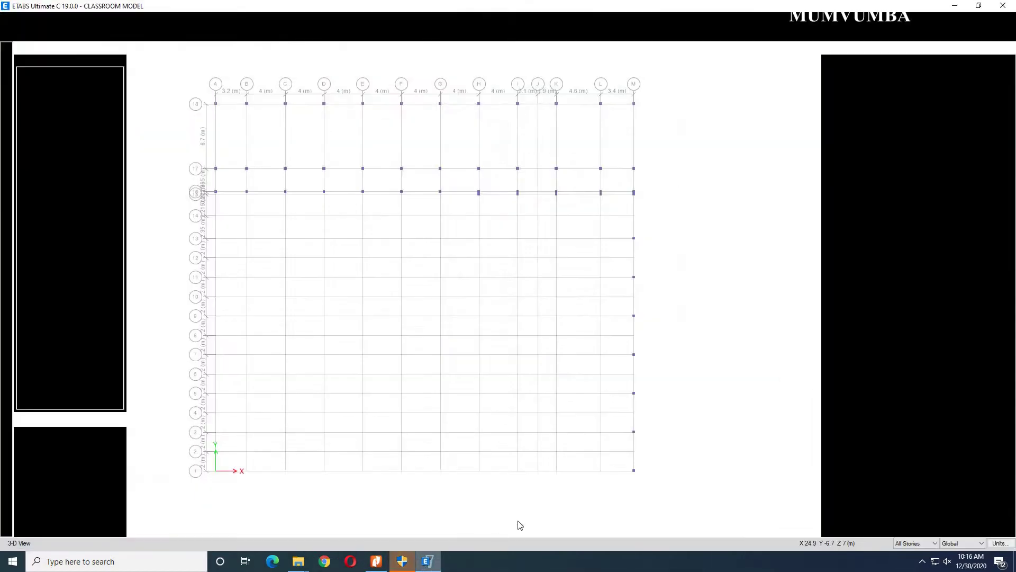
Step: Try C1: 250X250MM columns on grid L at grid lines 1 and 3, check the structural PDF, and undo both placements
{"action": "left_click", "coordinate": [602, 475]}
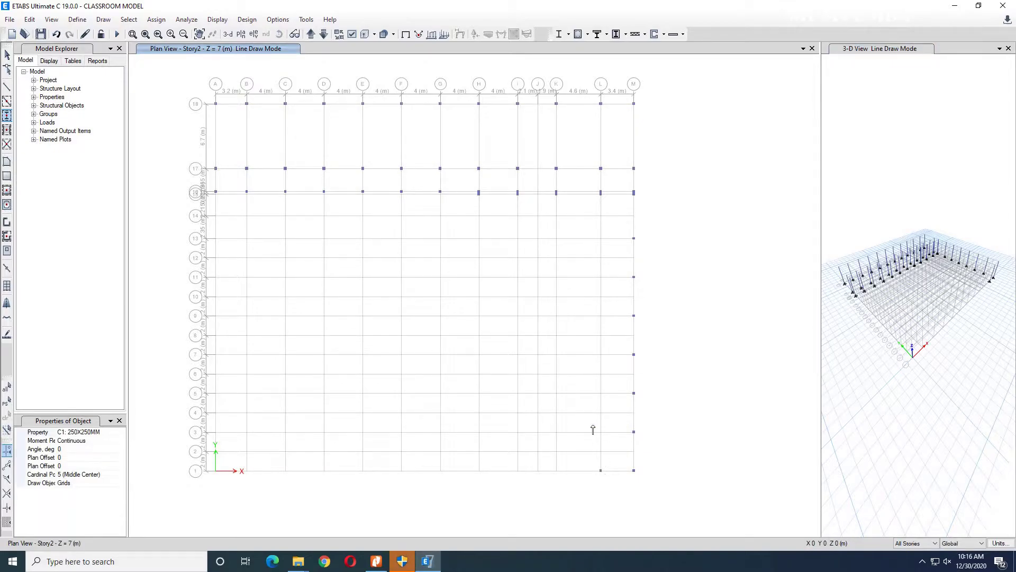
{"action": "key", "text": "alt+Tab"}
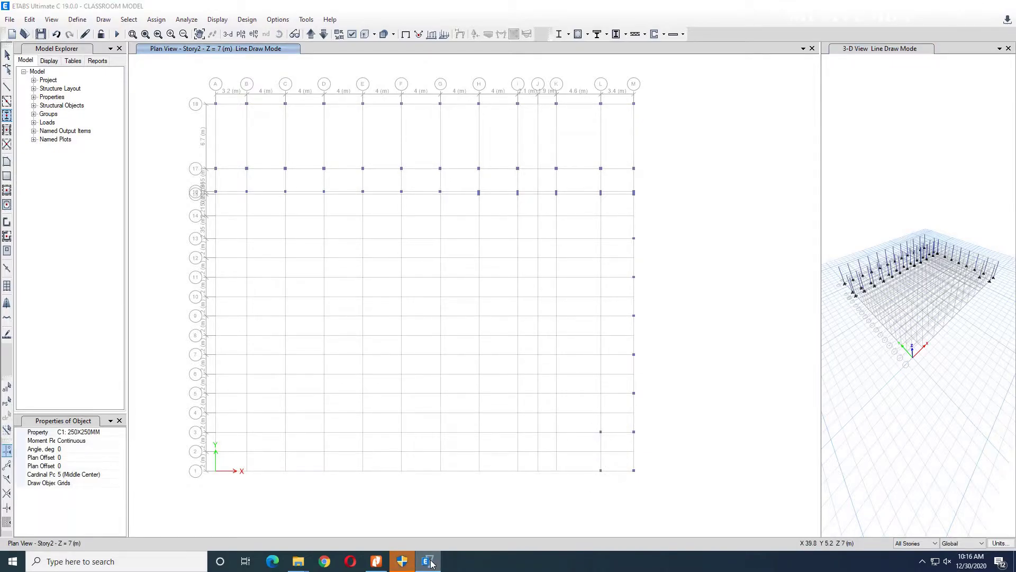
{"action": "scroll", "coordinate": [689, 365], "scroll_direction": "up", "scroll_amount": 2, "text": "ctrl"}
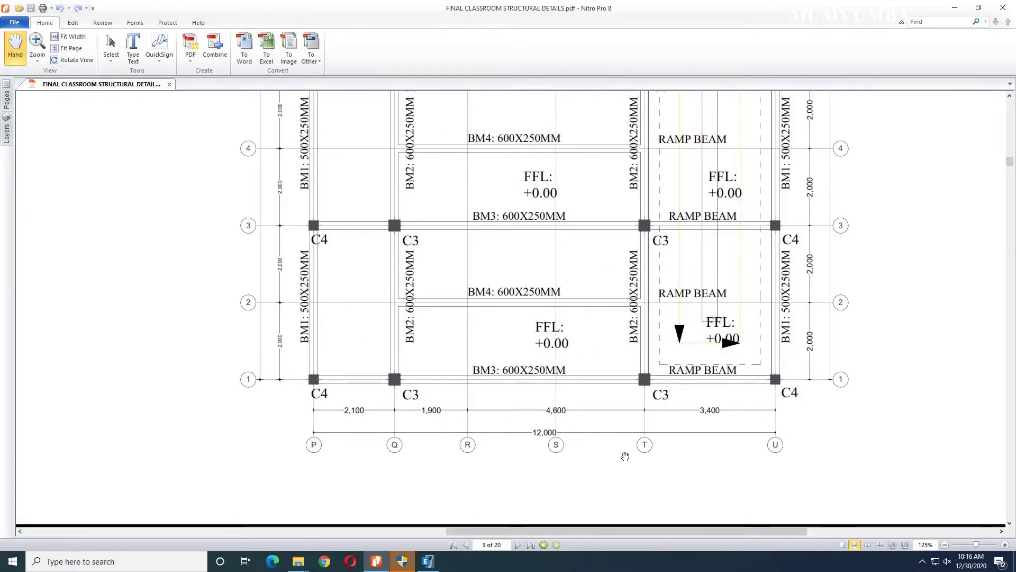
{"action": "key", "text": "alt+Tab"}
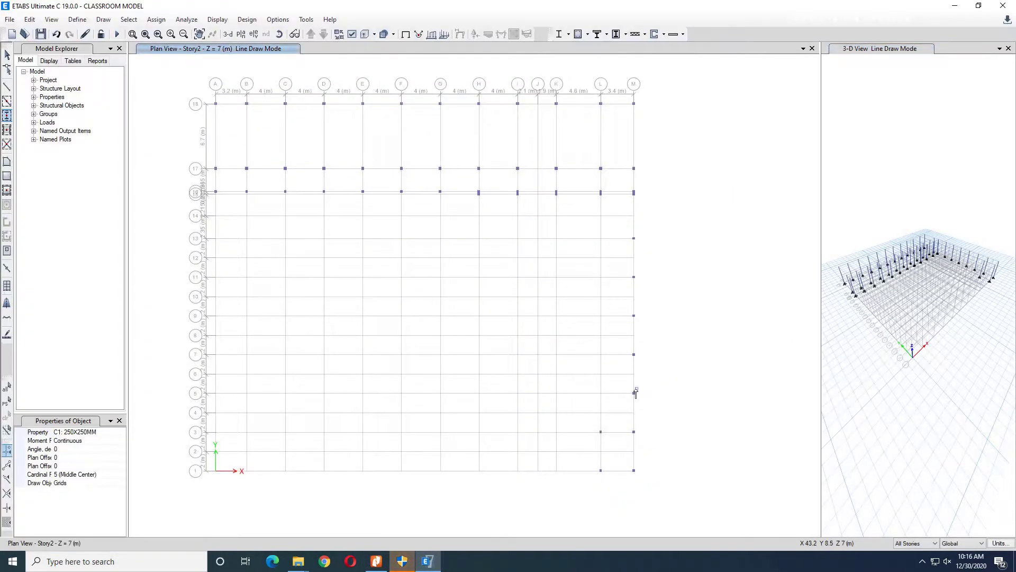
{"action": "key", "text": "ctrl+z"}
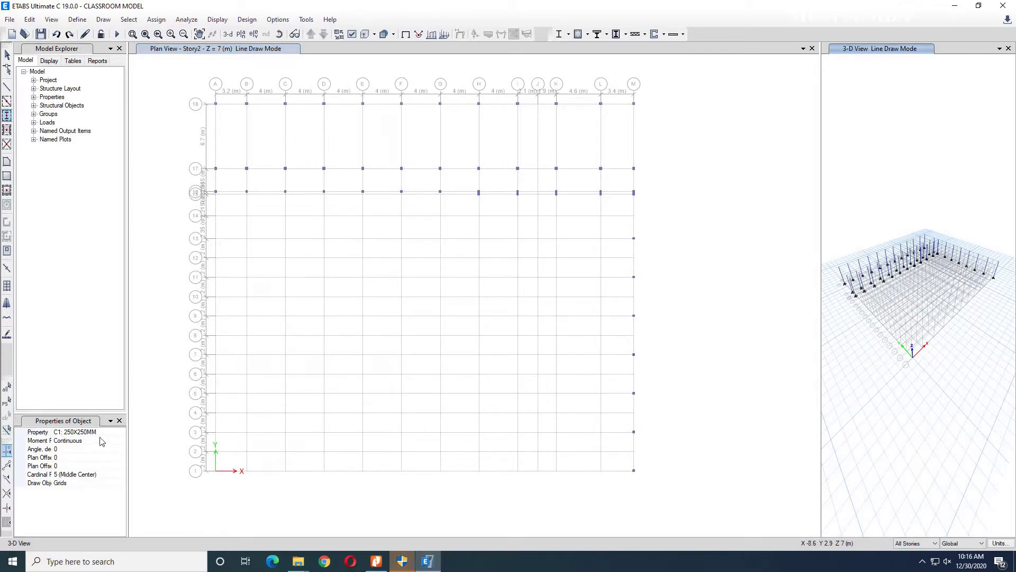
Step: Set the column property to C2: 300X300MM and place columns on grid L at grid lines 1, 3, 5, 7, 9, 11 and 13
{"action": "left_click", "coordinate": [97, 433]}
{"action": "left_click", "coordinate": [121, 432]}
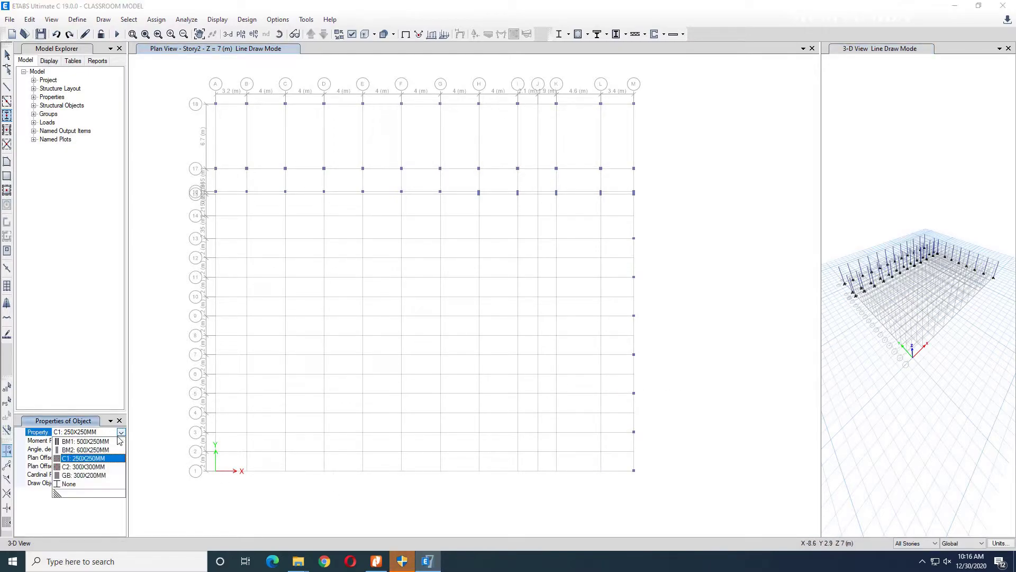
{"action": "left_click", "coordinate": [81, 467]}
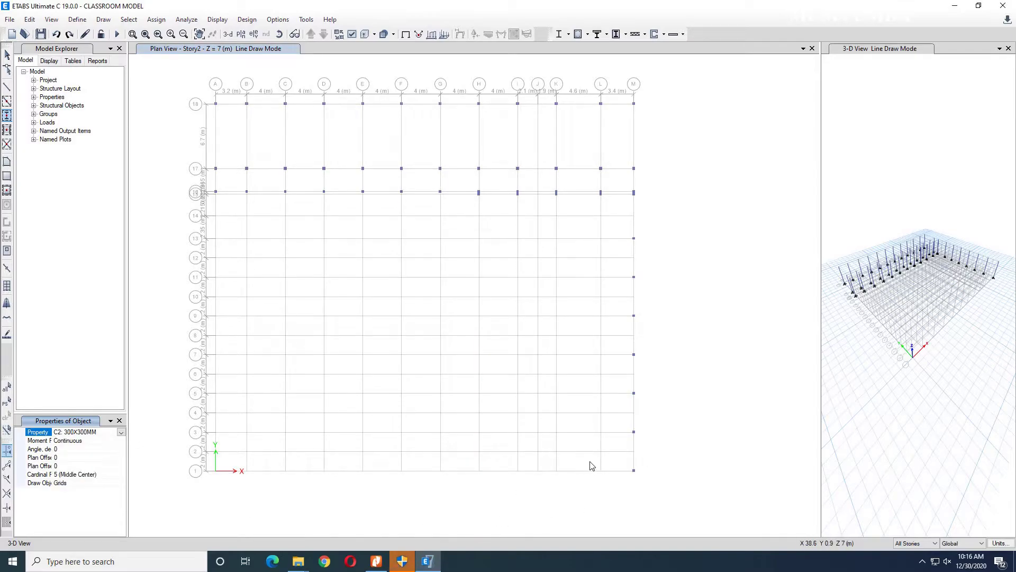
{"action": "left_click", "coordinate": [606, 479]}
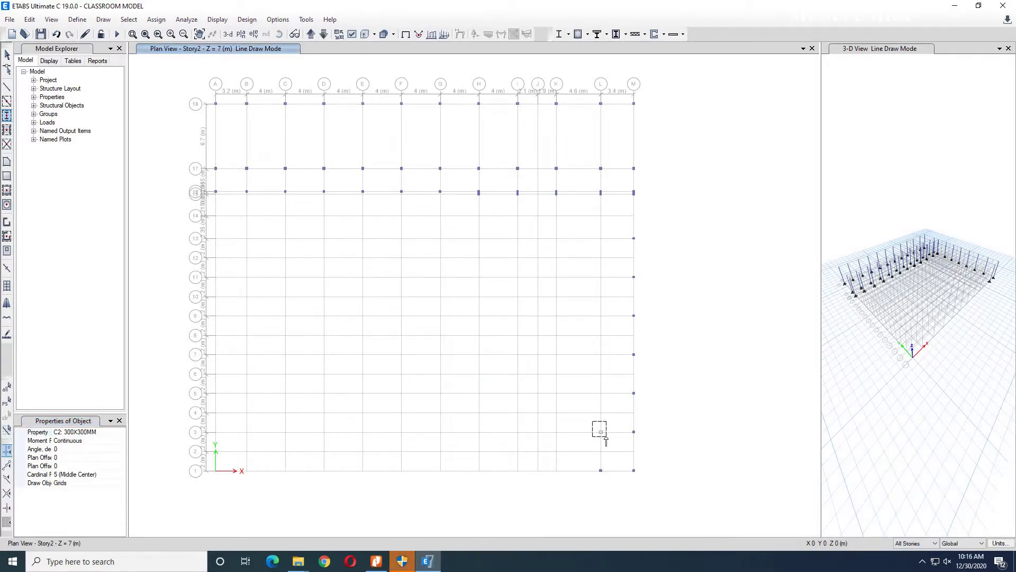
{"action": "left_click", "coordinate": [600, 354]}
{"action": "left_click_drag", "start_coordinate": [592, 304], "coordinate": [604, 320]}
{"action": "left_click_drag", "start_coordinate": [589, 263], "coordinate": [602, 277]}
{"action": "left_click_drag", "start_coordinate": [590, 230], "coordinate": [606, 241]}
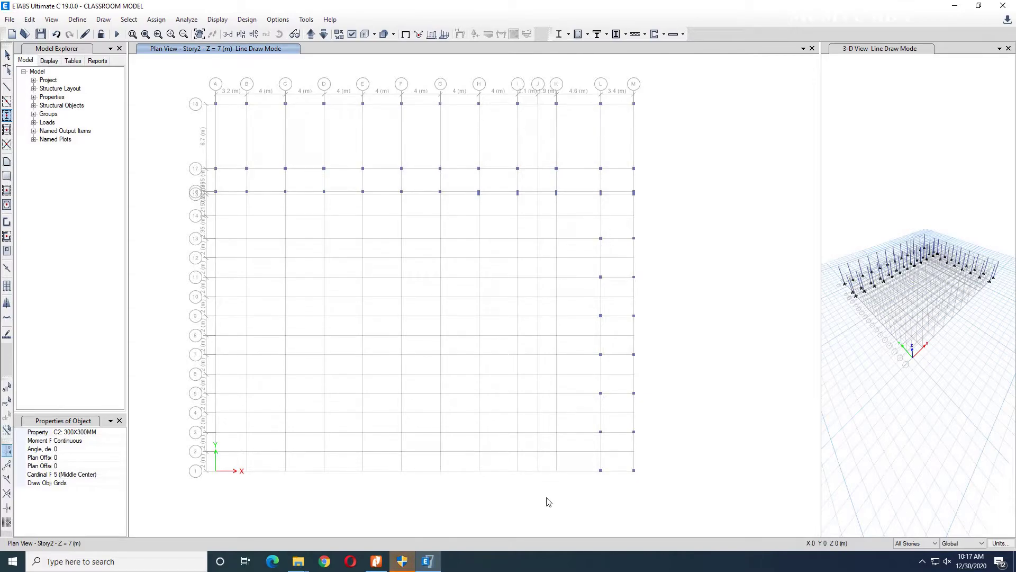
Step: Consult the structural PDF and place C2: 300X300MM columns in ETABS on grid J at grid lines 1, 3, 5, 7, 9, 11 and 13
{"action": "left_click", "coordinate": [428, 562]}
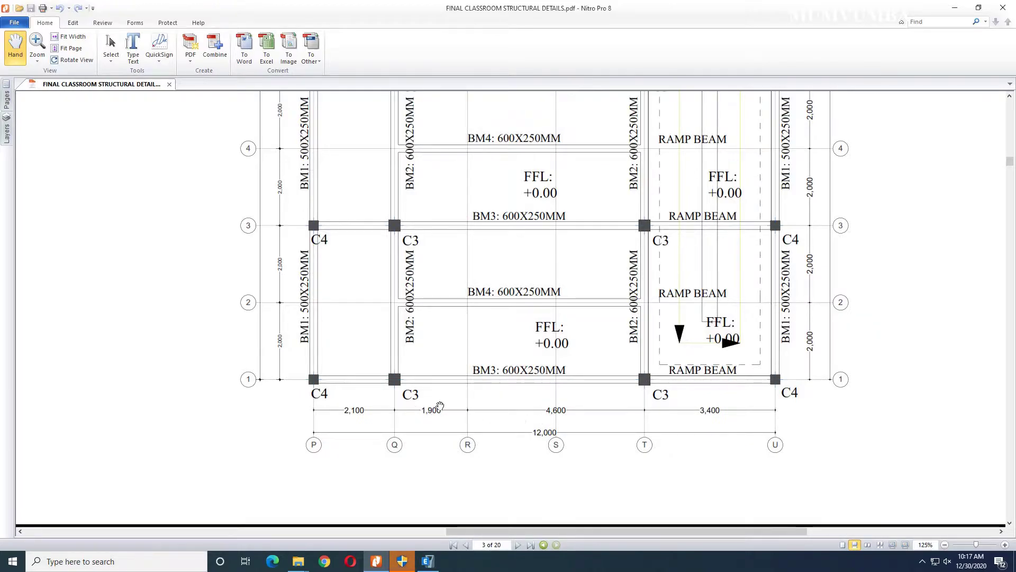
{"action": "left_click", "coordinate": [428, 562]}
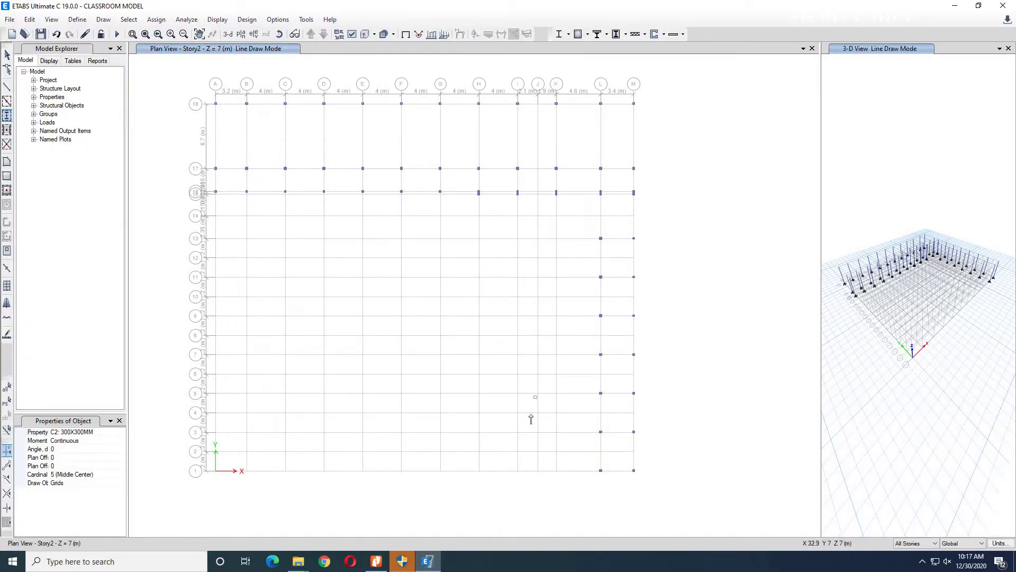
{"action": "left_click", "coordinate": [538, 471]}
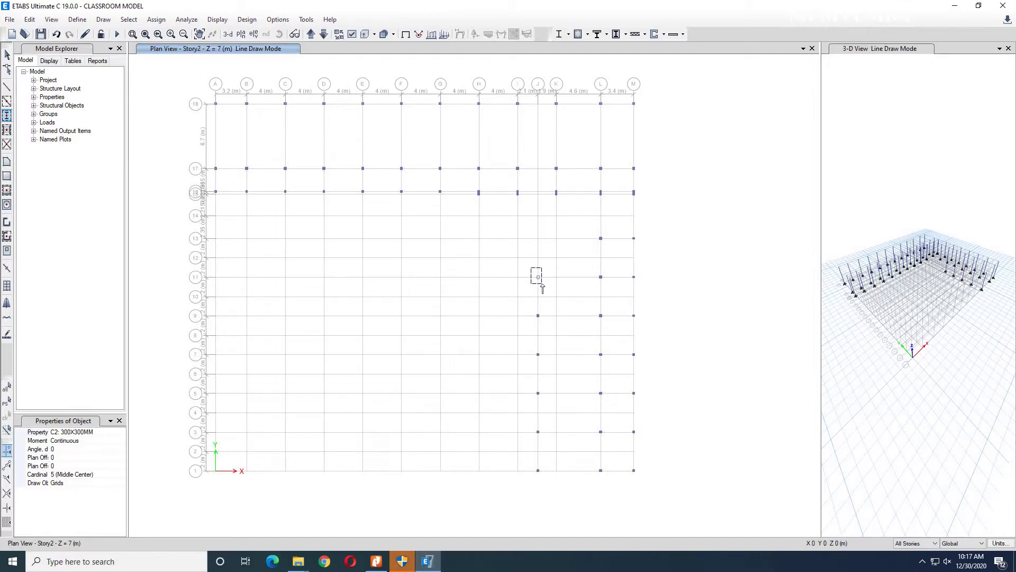
{"action": "left_click", "coordinate": [538, 238]}
Step: Examine the columns around the staircase on grids P to R between grid lines 13 and 18 in the structural PDF, and return to ETABS
{"action": "left_click", "coordinate": [433, 565]}
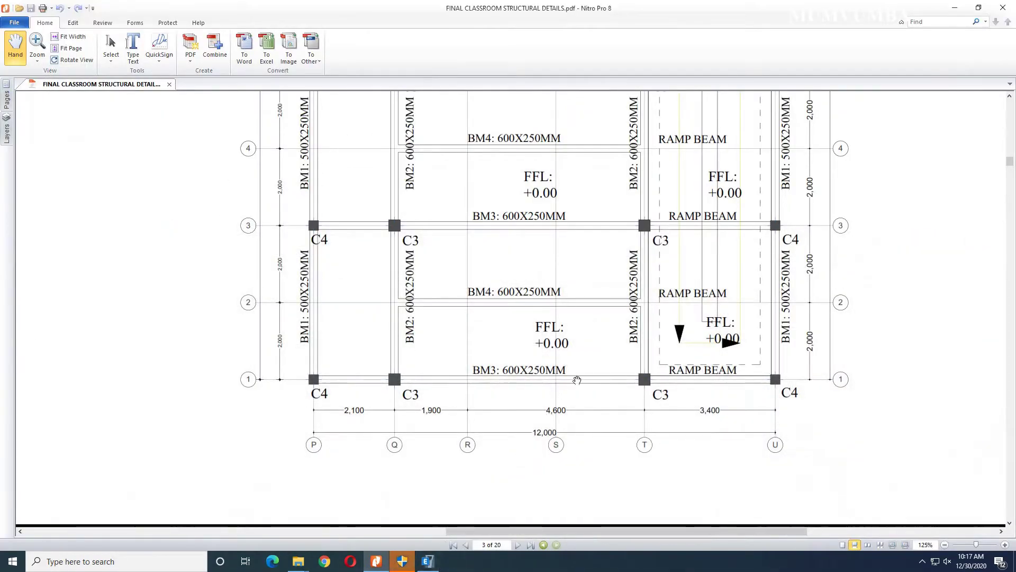
{"action": "scroll", "coordinate": [611, 337], "scroll_direction": "down", "scroll_amount": 4, "text": "ctrl"}
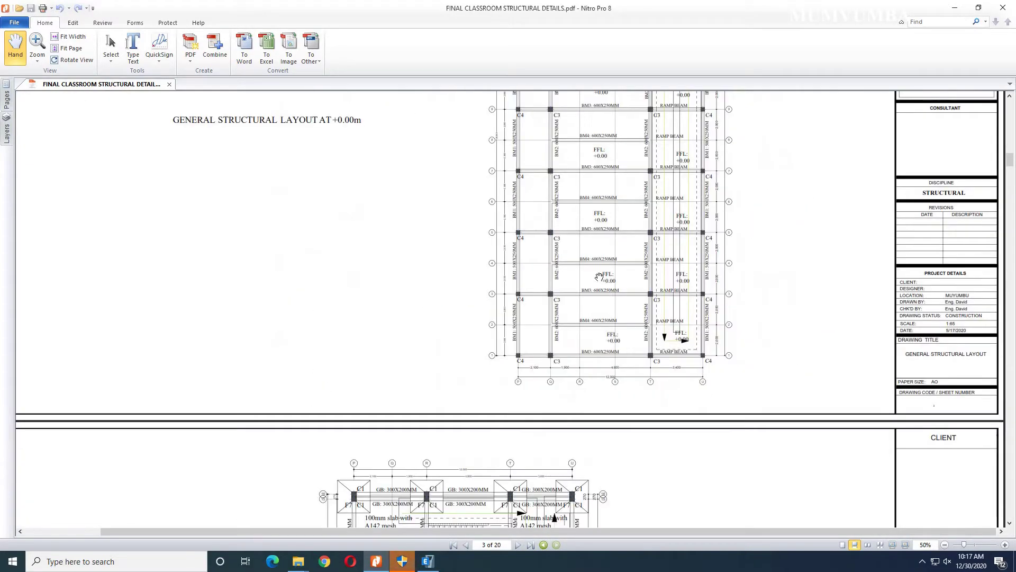
{"action": "scroll", "coordinate": [599, 276], "scroll_direction": "up", "scroll_amount": 6}
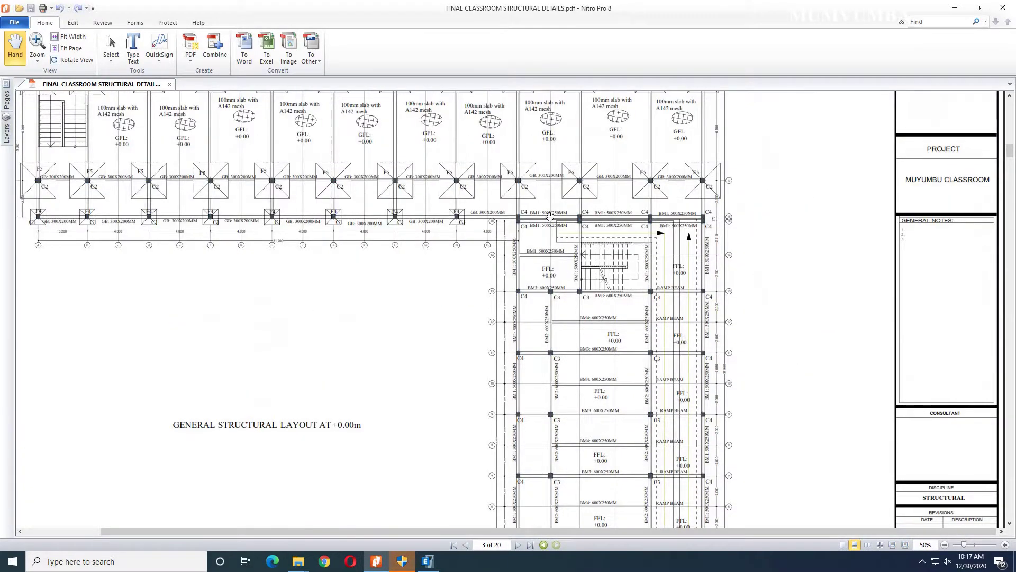
{"action": "scroll", "coordinate": [547, 201], "scroll_direction": "up", "scroll_amount": 2}
{"action": "scroll", "coordinate": [553, 170], "scroll_direction": "up", "scroll_amount": 2, "text": "ctrl"}
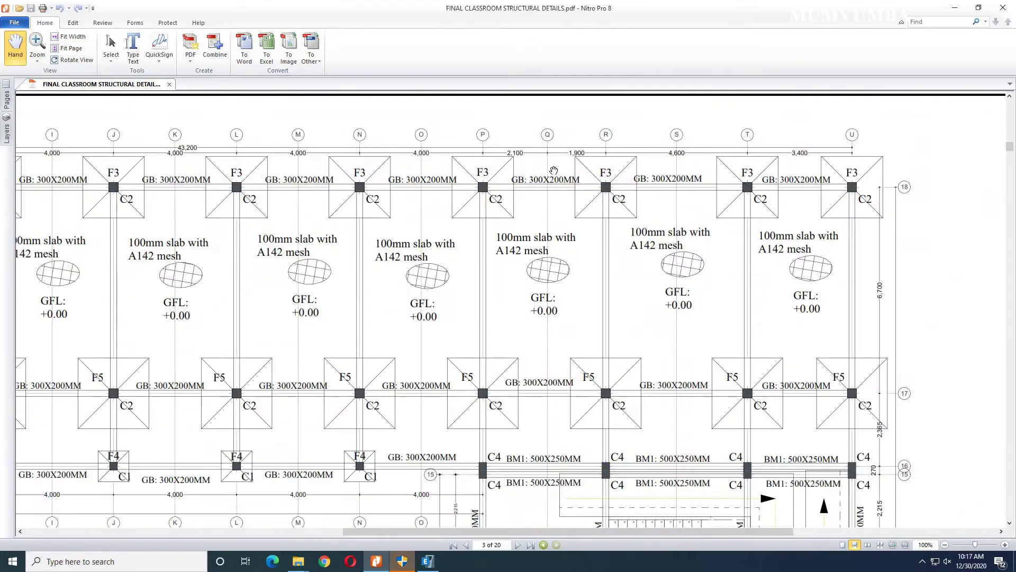
{"action": "scroll", "coordinate": [550, 298], "scroll_direction": "down", "scroll_amount": 1}
{"action": "scroll", "coordinate": [551, 298], "scroll_direction": "down", "scroll_amount": 4}
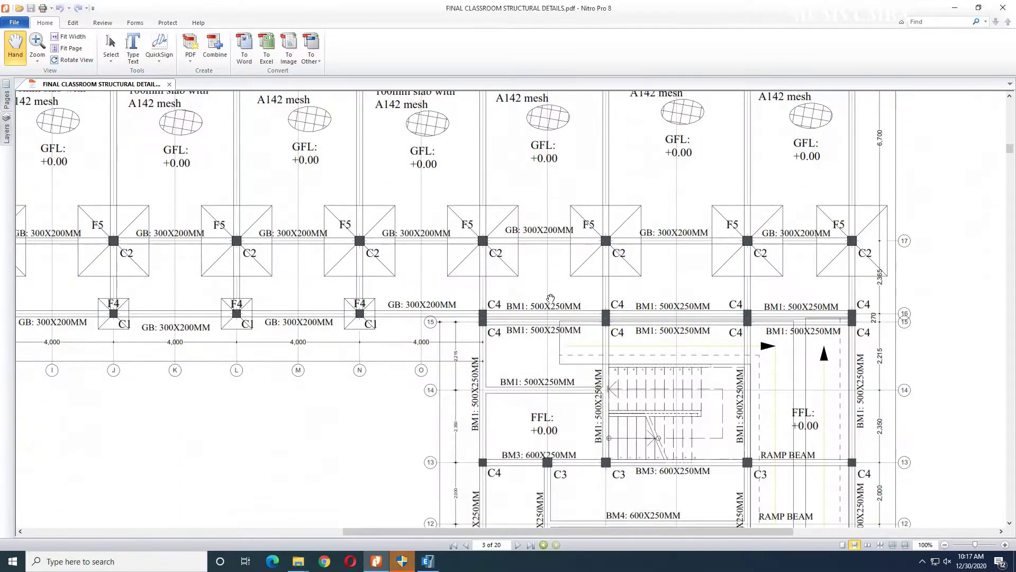
{"action": "scroll", "coordinate": [557, 362], "scroll_direction": "down", "scroll_amount": 1, "text": "ctrl"}
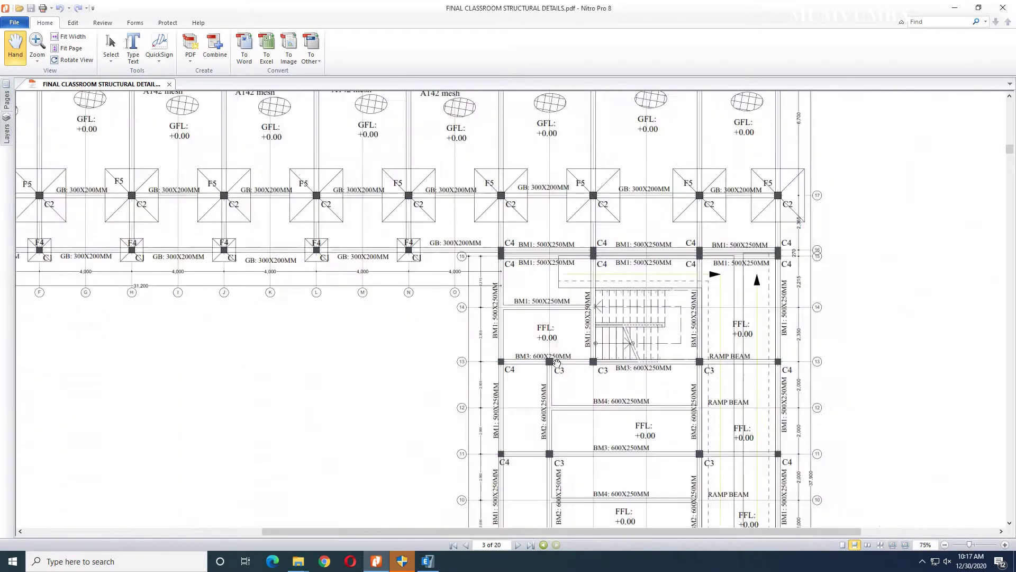
{"action": "left_click", "coordinate": [427, 562]}
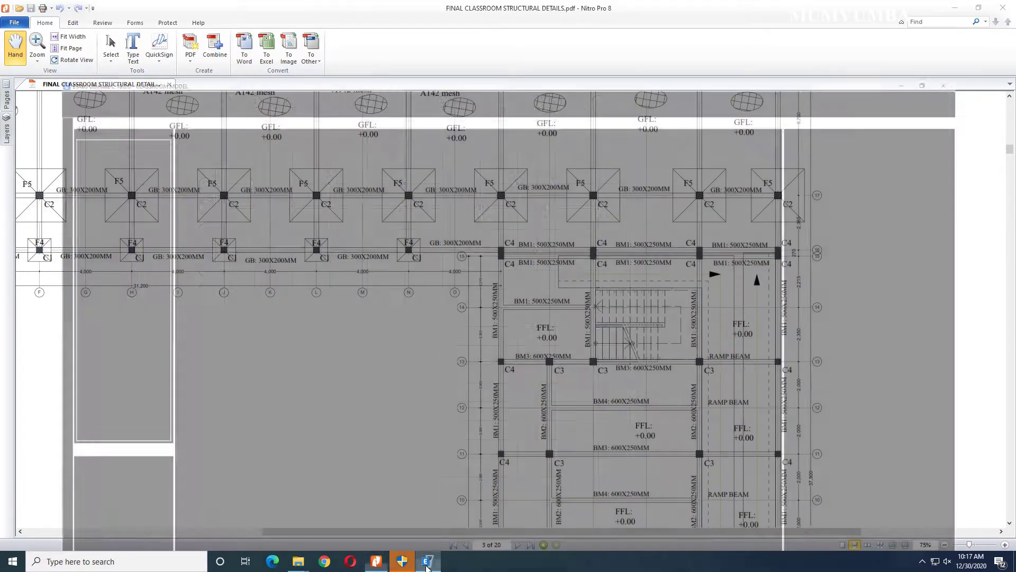
{"action": "left_click", "coordinate": [428, 565]}
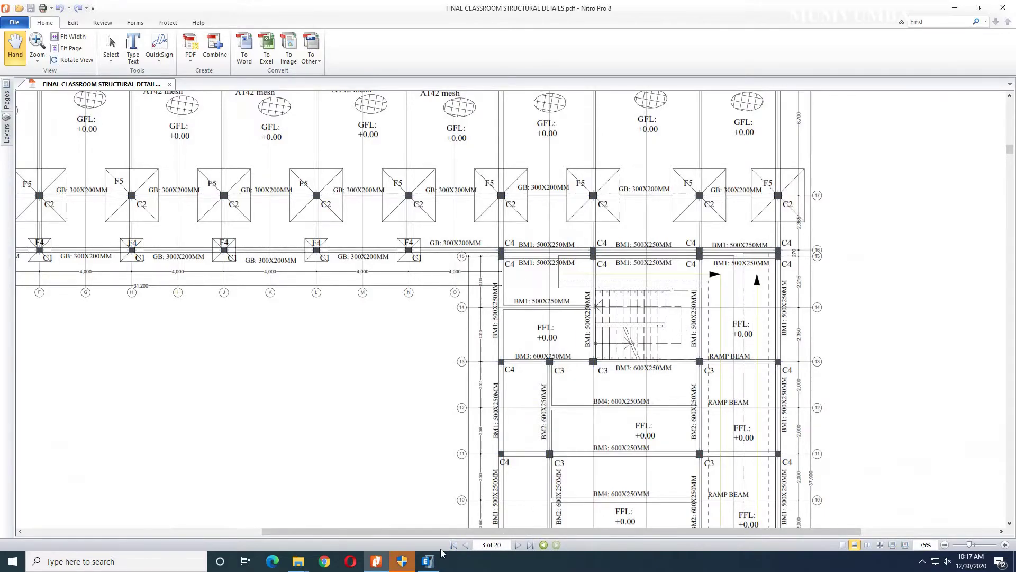
{"action": "left_click", "coordinate": [427, 564]}
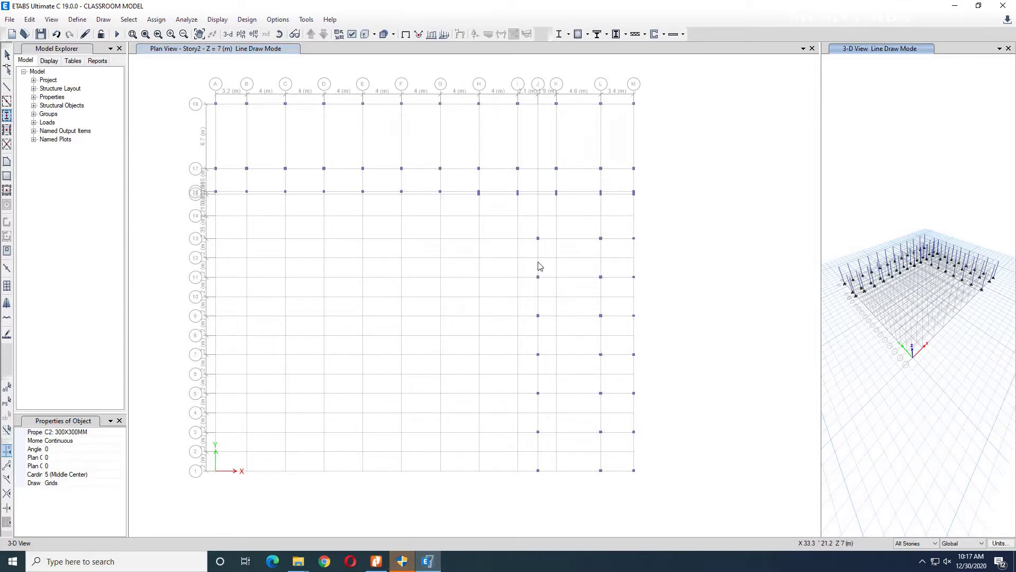
Step: Consult the columns on grid lines 9 to 18 in the structural PDF, and set the column property in ETABS to C1: 250X250MM
{"action": "left_click", "coordinate": [434, 565]}
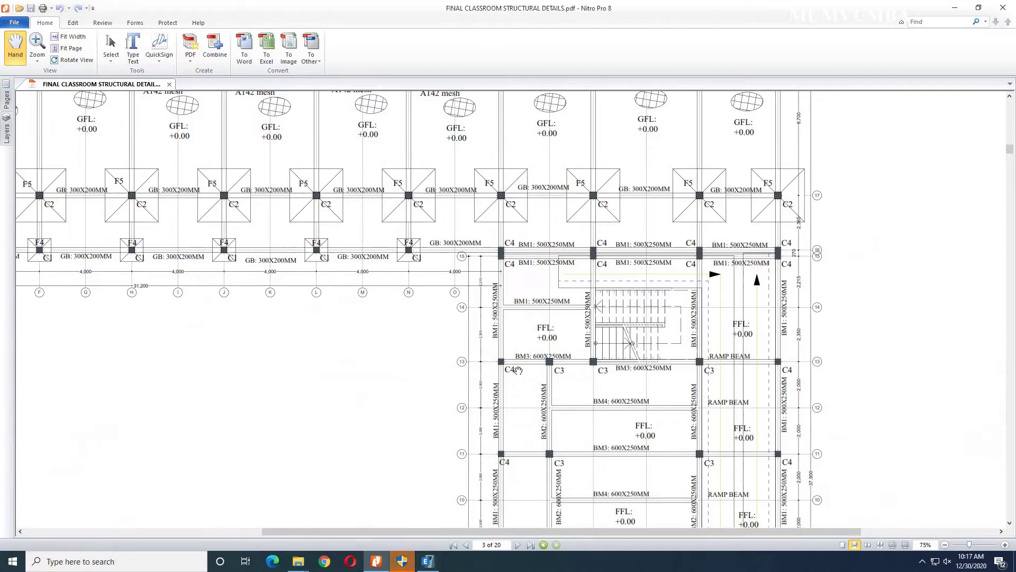
{"action": "scroll", "coordinate": [508, 418], "scroll_direction": "down", "scroll_amount": 3}
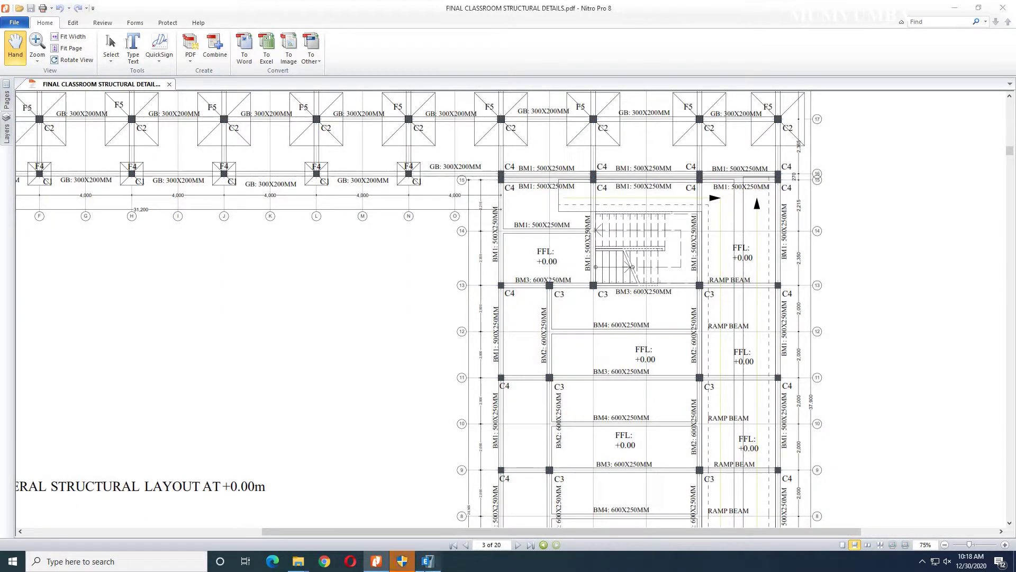
{"action": "left_click", "coordinate": [433, 563]}
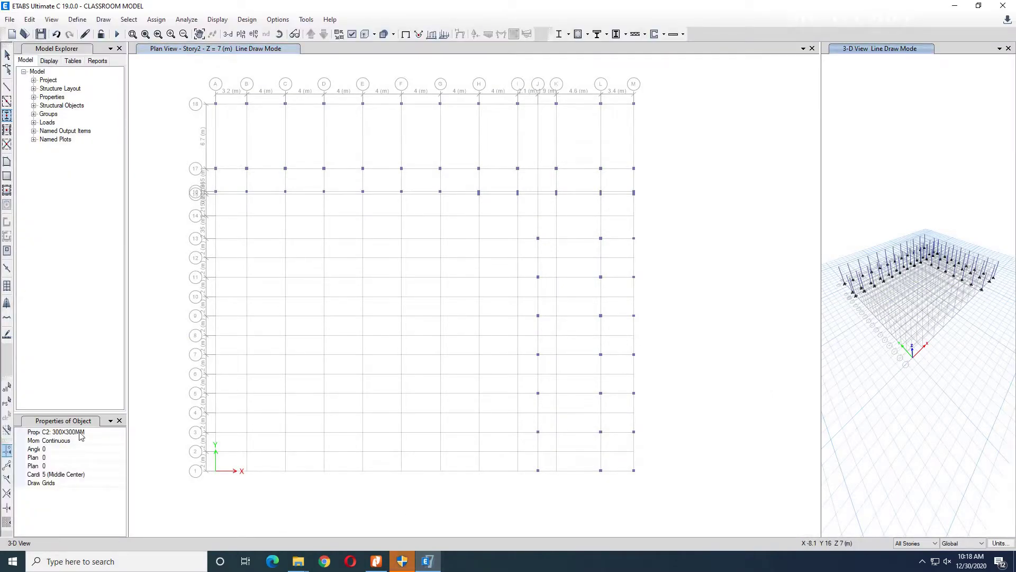
{"action": "left_click", "coordinate": [85, 432]}
{"action": "left_click", "coordinate": [85, 431]}
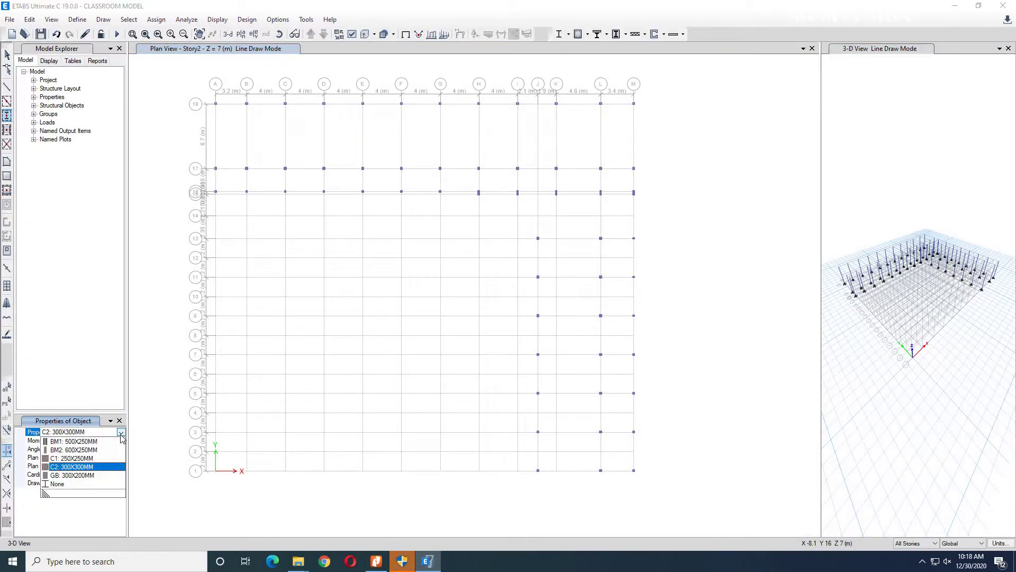
{"action": "left_click", "coordinate": [66, 459]}
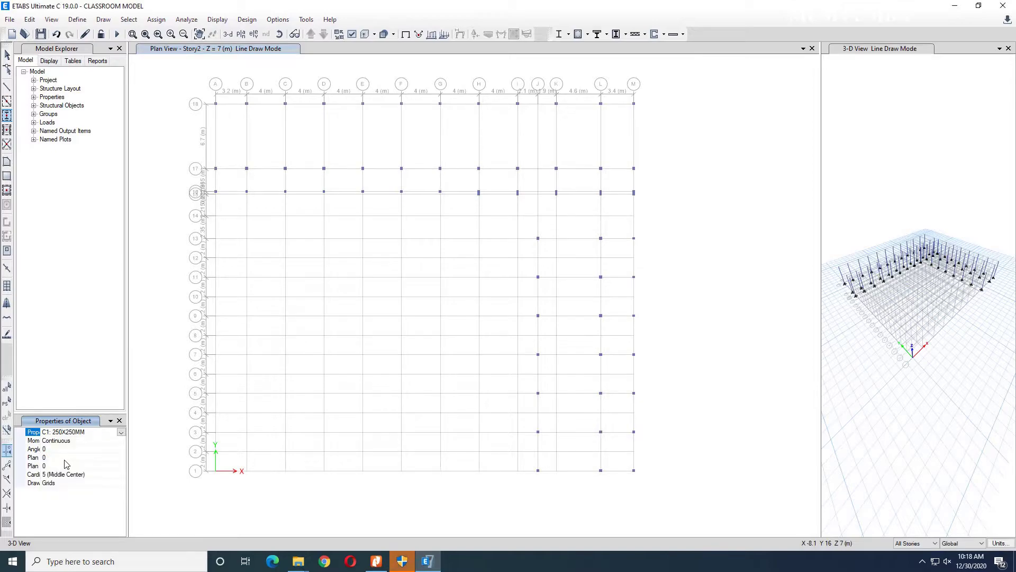
Step: Place C1: 250X250MM columns on grid I at grid lines 13, 11, 9, 7, 5, 3 and 1
{"action": "left_click", "coordinate": [517, 238]}
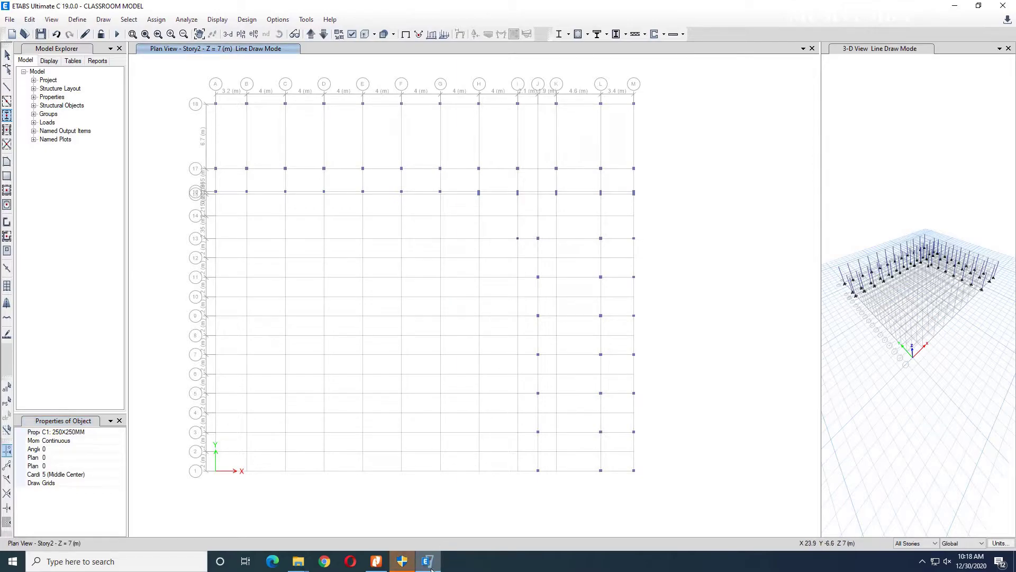
{"action": "left_click", "coordinate": [430, 565]}
{"action": "left_click", "coordinate": [429, 565]}
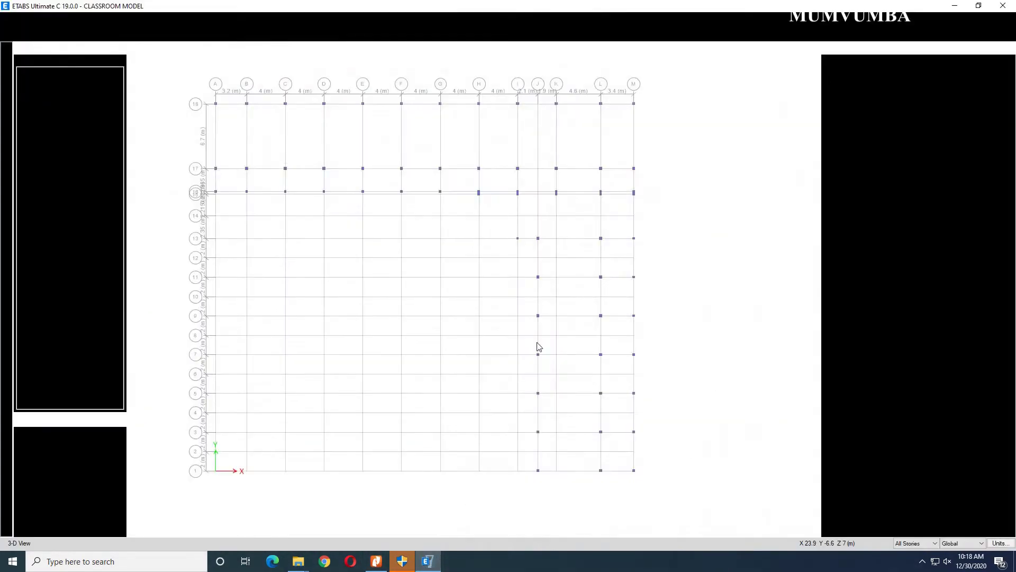
{"action": "left_click", "coordinate": [517, 276]}
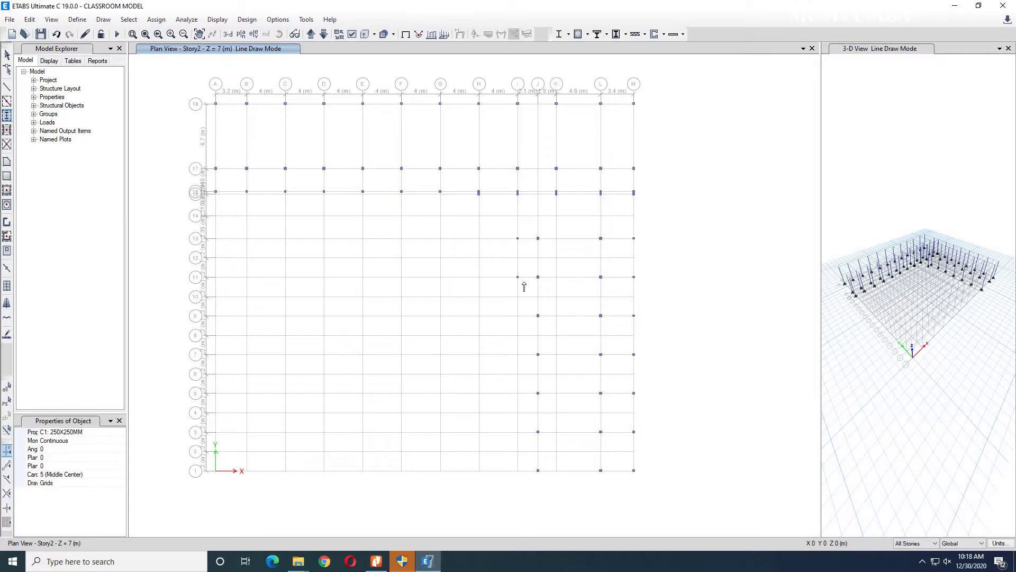
{"action": "left_click", "coordinate": [518, 315]}
{"action": "left_click", "coordinate": [518, 355]}
{"action": "left_click", "coordinate": [517, 393]}
{"action": "left_click", "coordinate": [517, 432]}
{"action": "left_click", "coordinate": [518, 470]}
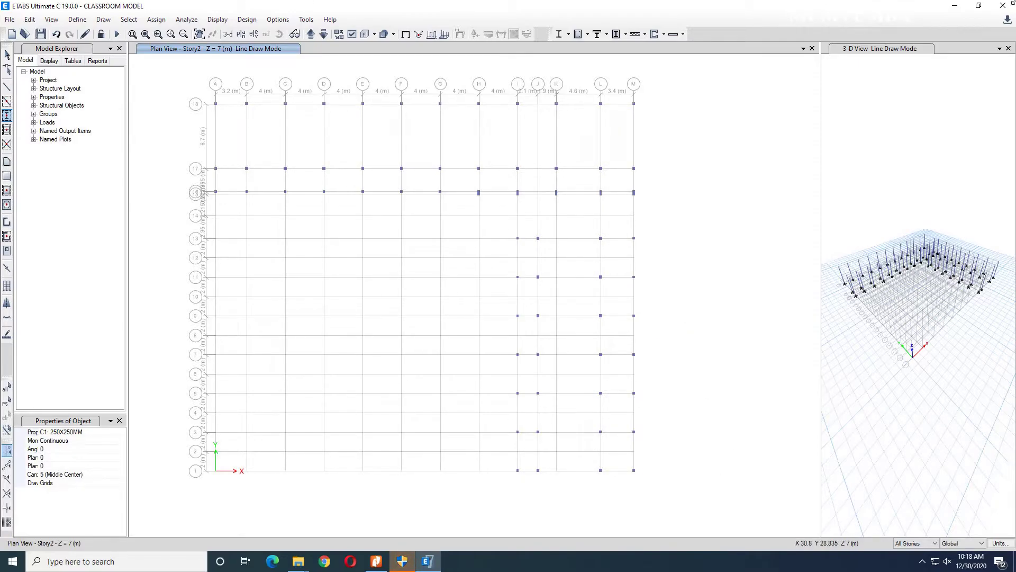
{"action": "key", "text": "Escape"}
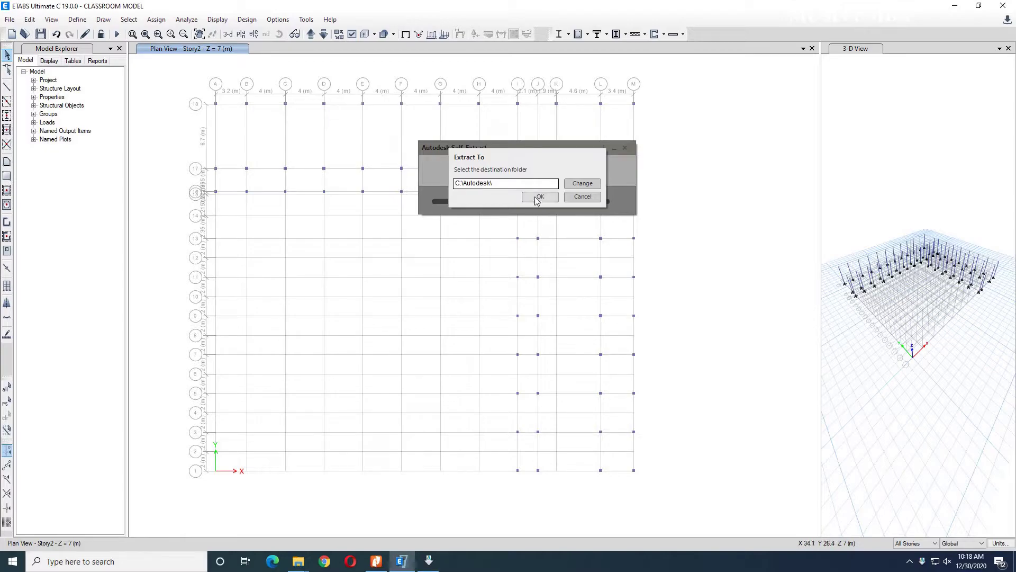
{"action": "left_click", "coordinate": [538, 197]}
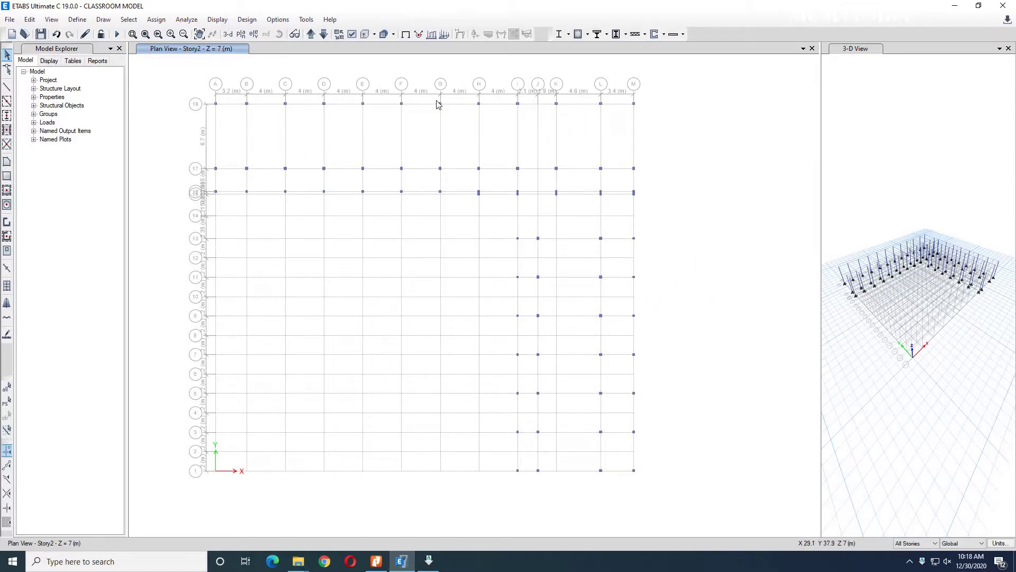
{"action": "left_click", "coordinate": [254, 34]}
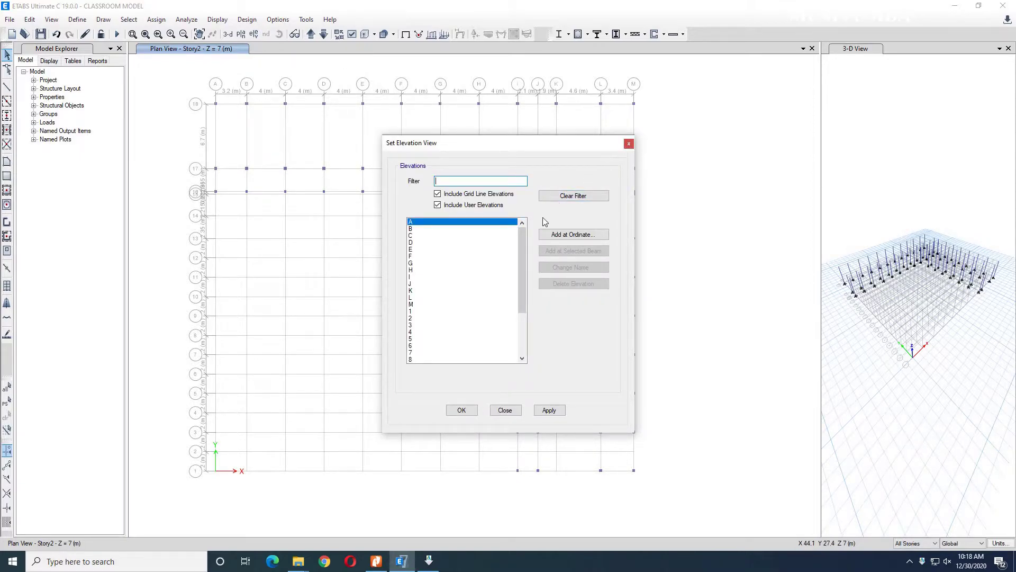
{"action": "left_click", "coordinate": [631, 145]}
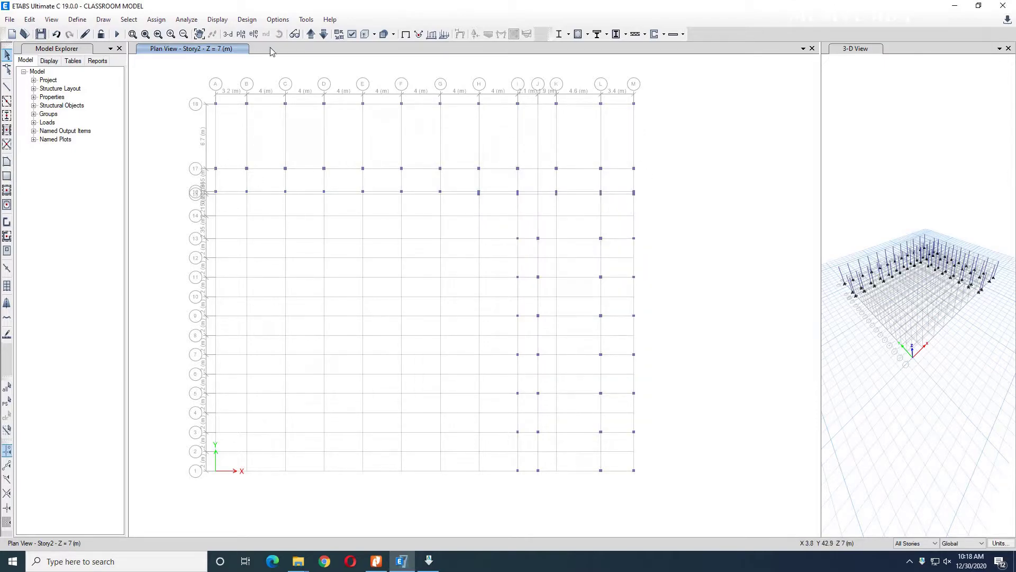
{"action": "left_click", "coordinate": [311, 35]}
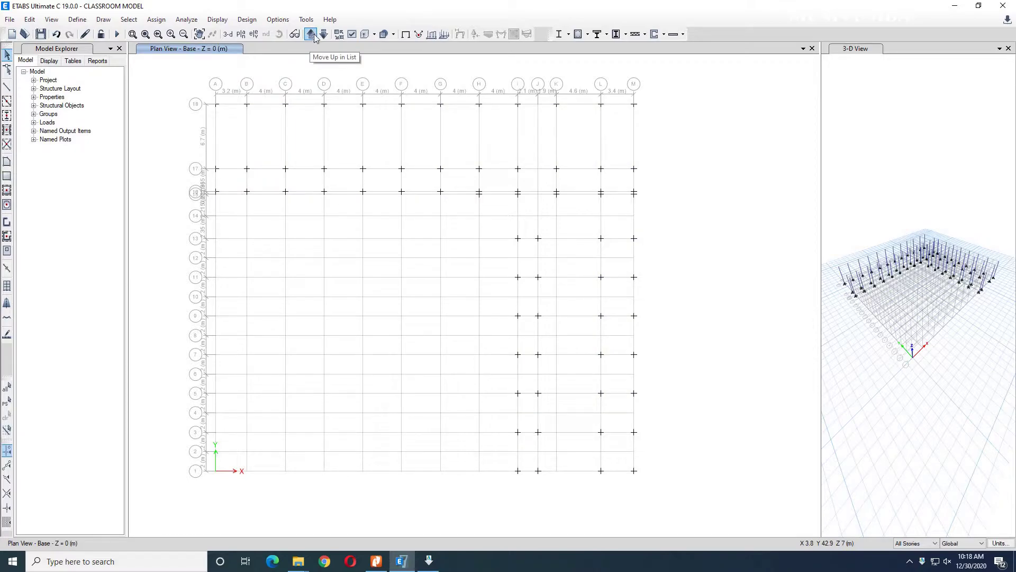
{"action": "left_click", "coordinate": [323, 34]}
Step: Define a frame section named RB: 300X200MM as a copy of the GB: 300X200MM section
{"action": "left_click", "coordinate": [77, 20]}
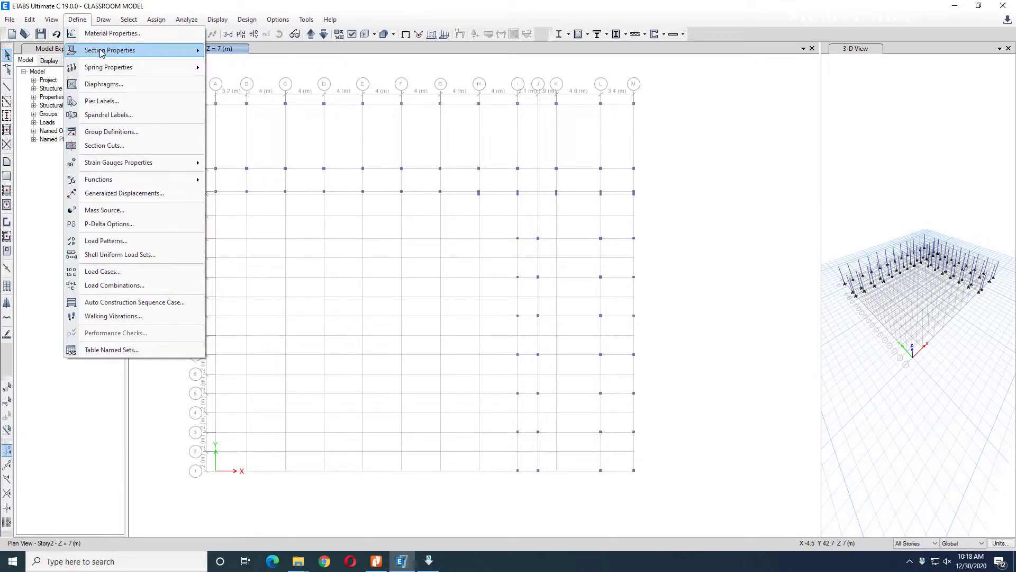
{"action": "mouse_move", "coordinate": [110, 51]}
{"action": "left_click", "coordinate": [233, 53]}
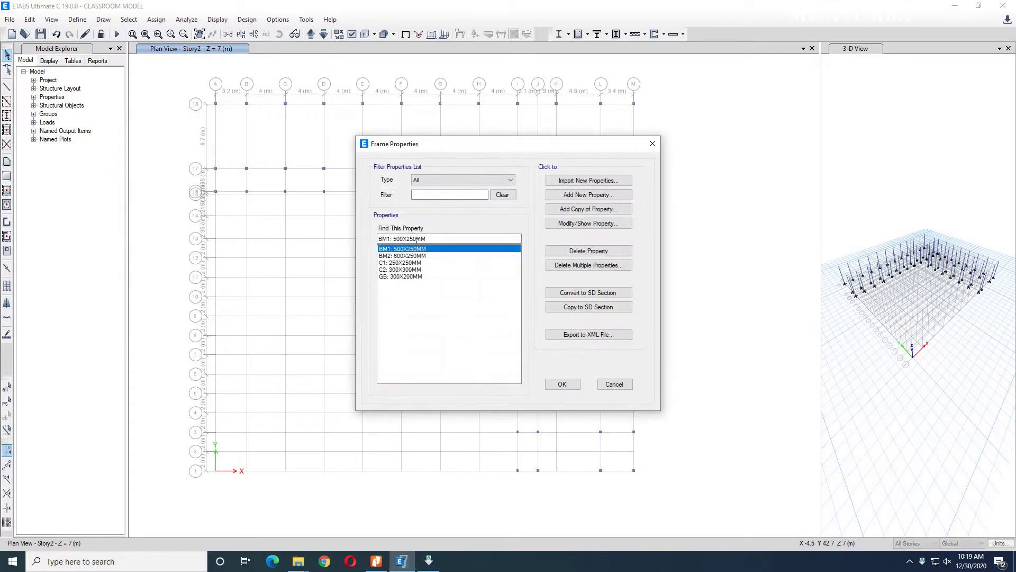
{"action": "left_click", "coordinate": [399, 276]}
{"action": "left_click", "coordinate": [573, 223]}
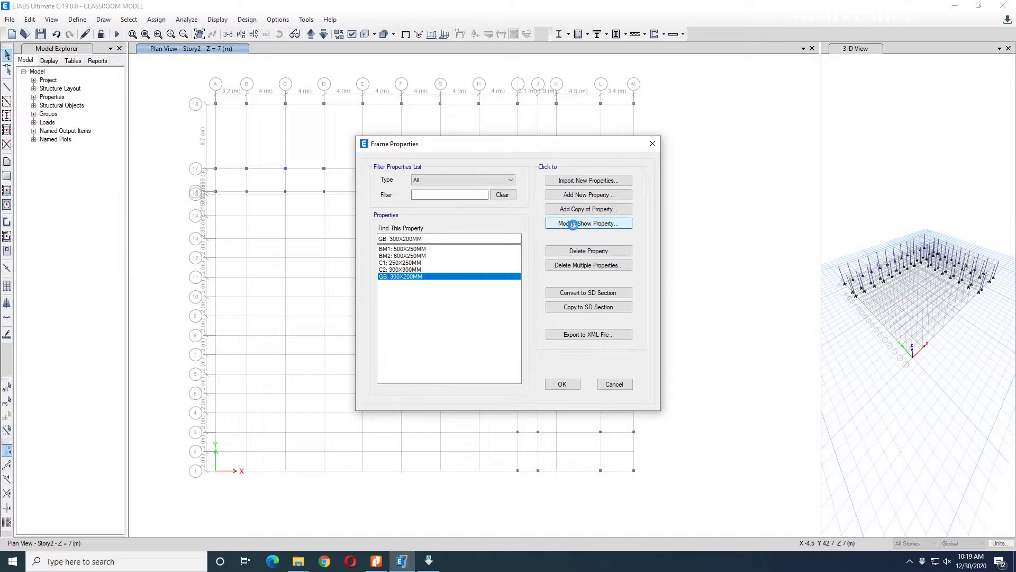
{"action": "left_click", "coordinate": [634, 398]}
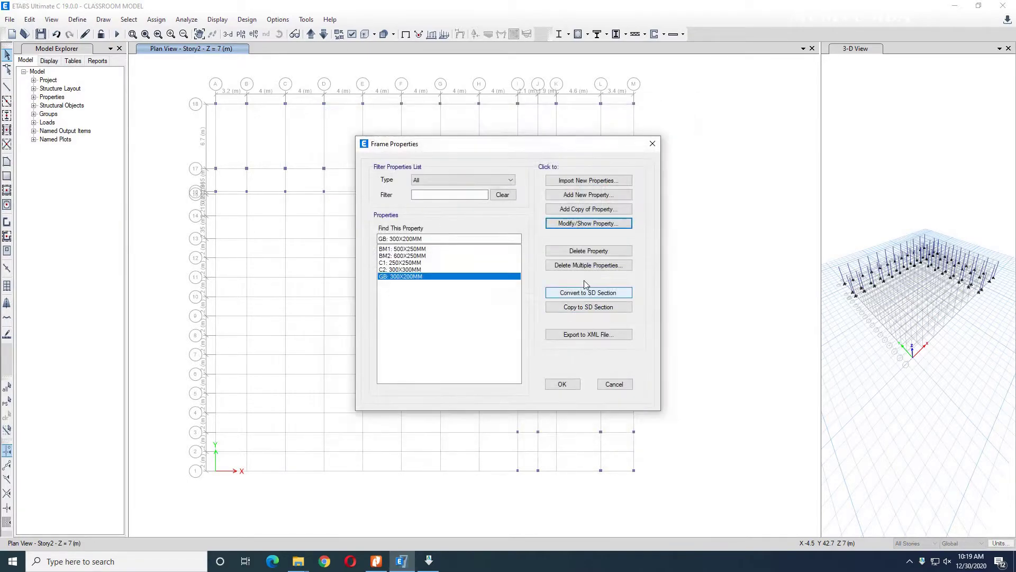
{"action": "left_click", "coordinate": [565, 212]}
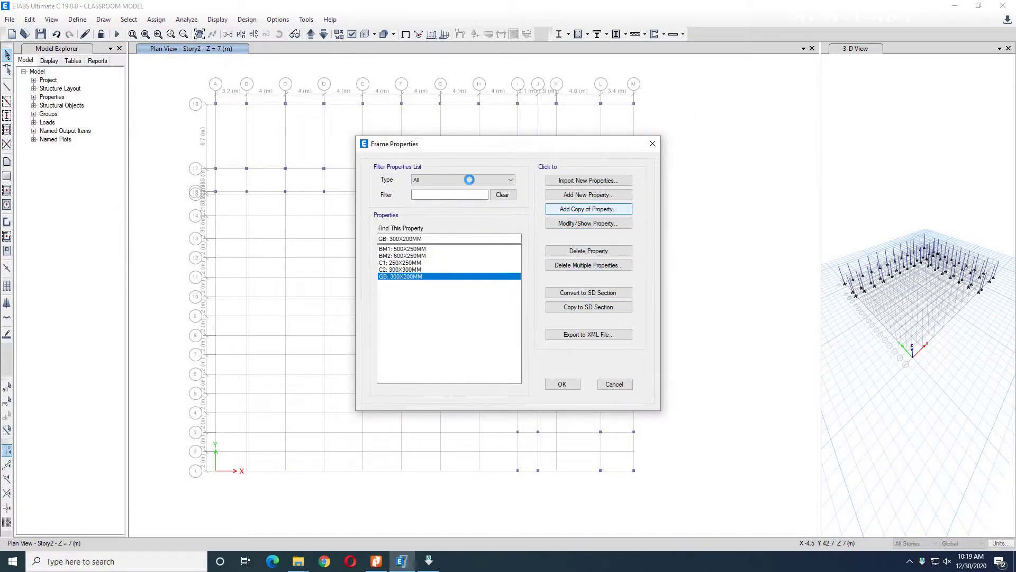
{"action": "type", "text": "R"}
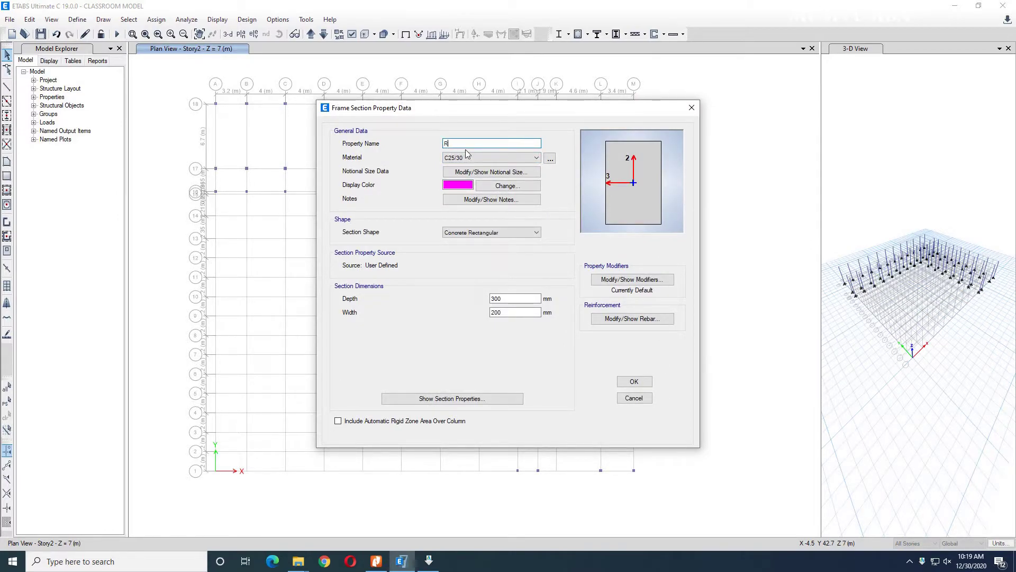
{"action": "type", "text": "M: 300X200MM"}
{"action": "left_click", "coordinate": [618, 380]}
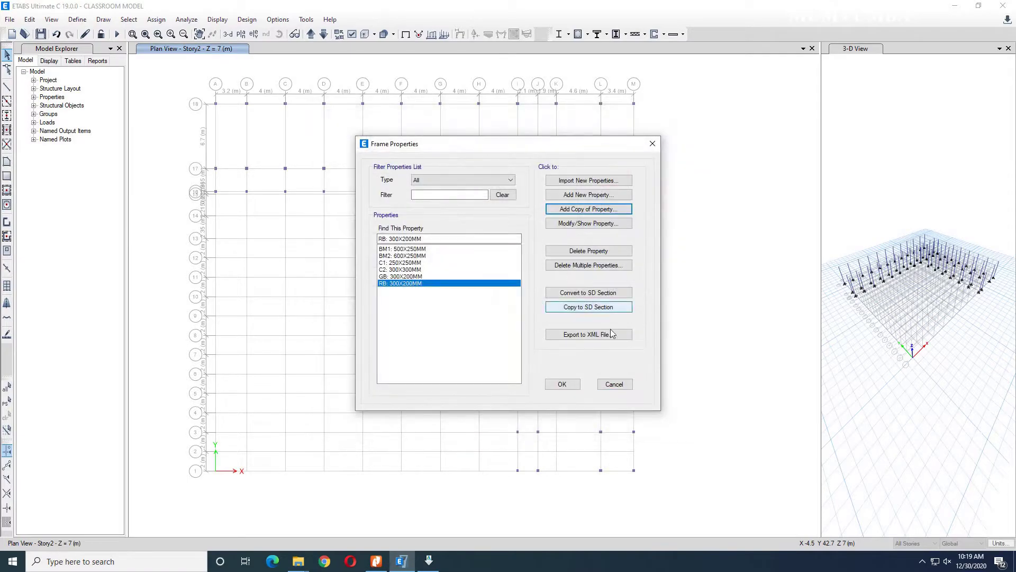
{"action": "left_click", "coordinate": [563, 385]}
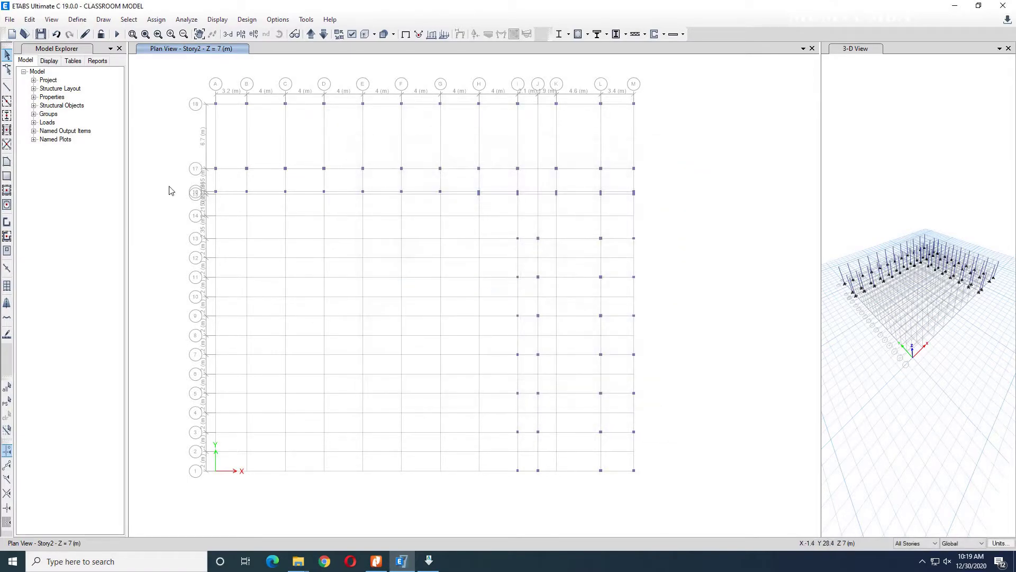
{"action": "left_click", "coordinate": [28, 19]}
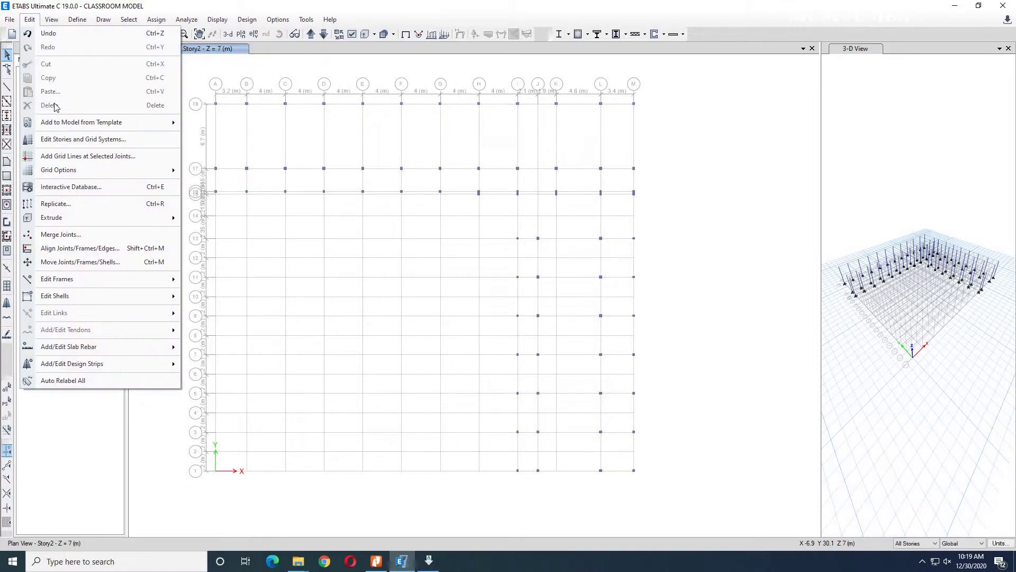
{"action": "left_click_drag", "start_coordinate": [699, 290], "coordinate": [150, 177]}
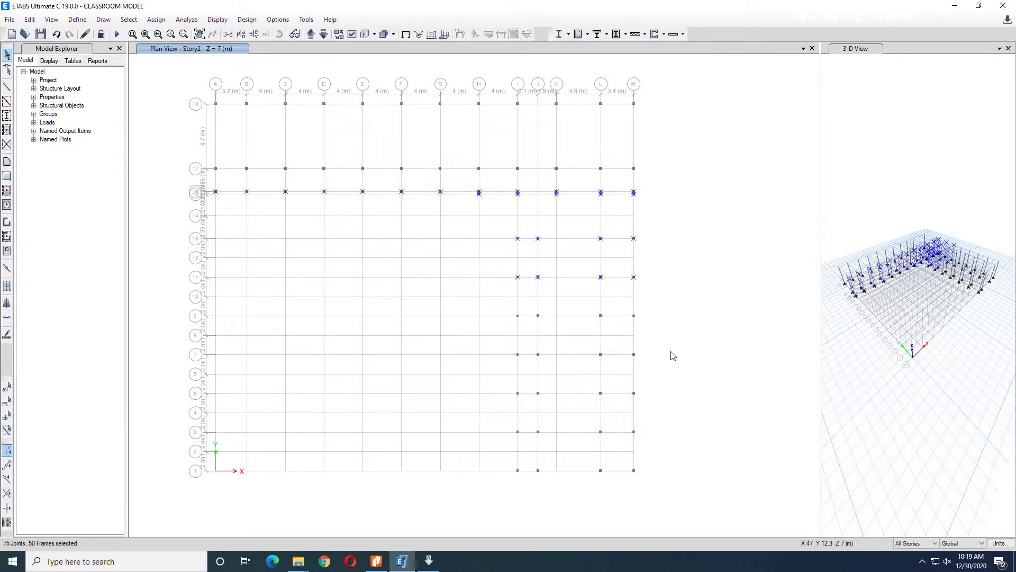
Step: Examine the column elevations and their floor and roof levels on page 8 of the structural PDF, and return to ETABS
{"action": "left_click", "coordinate": [376, 561]}
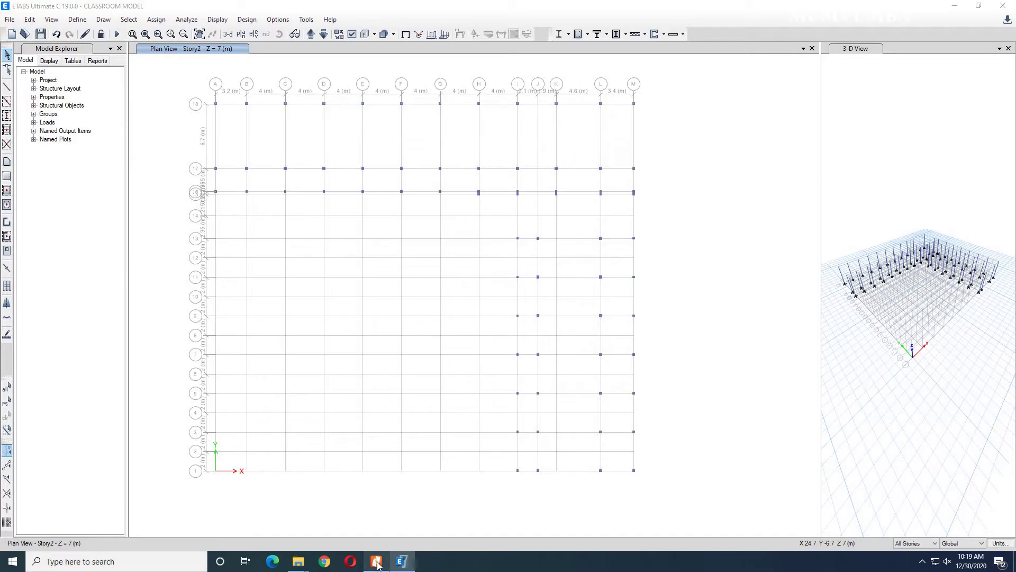
{"action": "scroll", "coordinate": [433, 348], "scroll_direction": "down", "scroll_amount": 5, "text": "ctrl"}
{"action": "scroll", "coordinate": [442, 349], "scroll_direction": "down", "scroll_amount": 3}
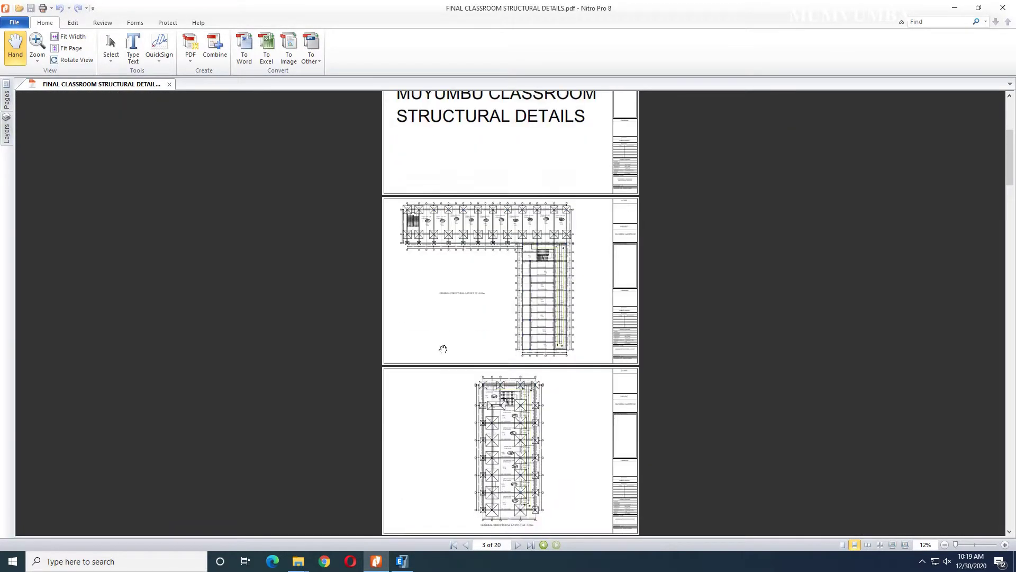
{"action": "scroll", "coordinate": [458, 346], "scroll_direction": "down", "scroll_amount": 6}
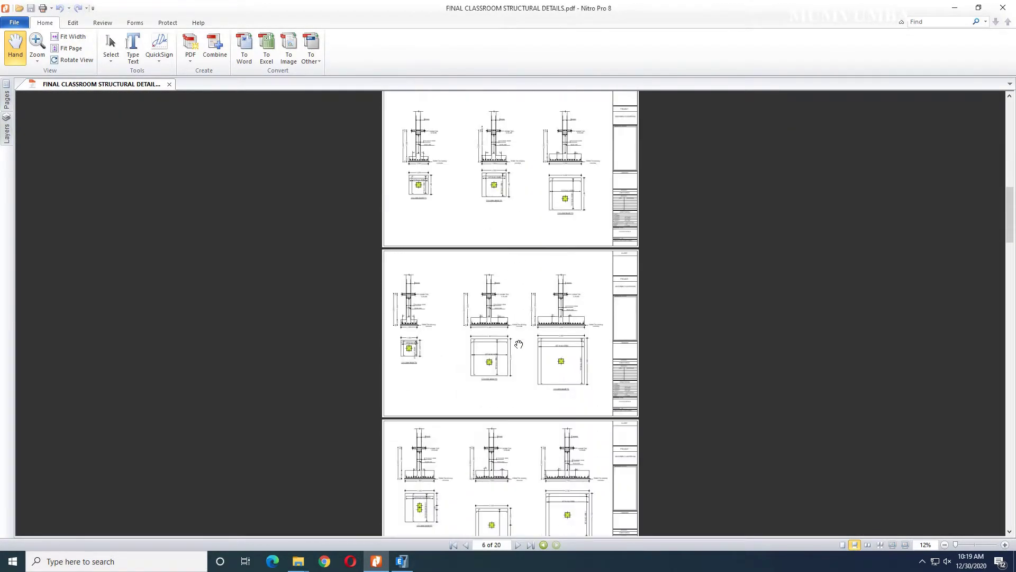
{"action": "scroll", "coordinate": [522, 344], "scroll_direction": "down", "scroll_amount": 4}
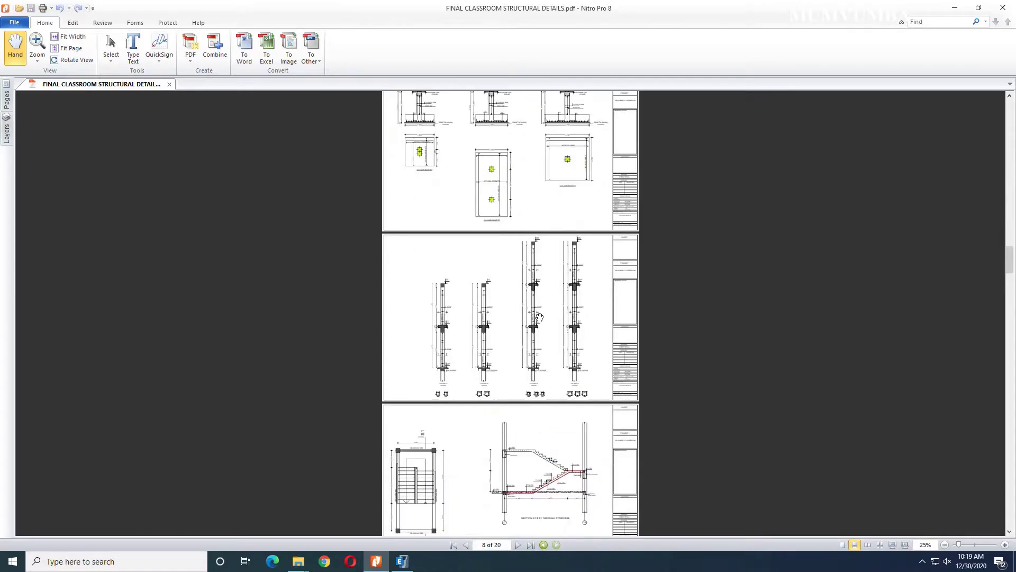
{"action": "scroll", "coordinate": [539, 317], "scroll_direction": "up", "scroll_amount": 4, "text": "ctrl"}
{"action": "scroll", "coordinate": [539, 316], "scroll_direction": "down", "scroll_amount": 2, "text": "ctrl"}
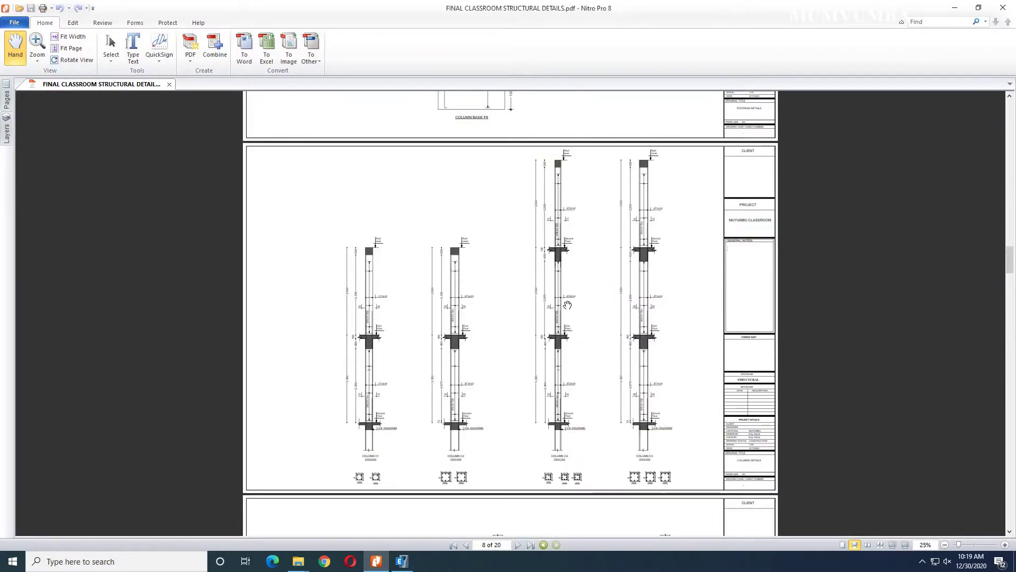
{"action": "scroll", "coordinate": [567, 305], "scroll_direction": "up", "scroll_amount": 2, "text": "ctrl"}
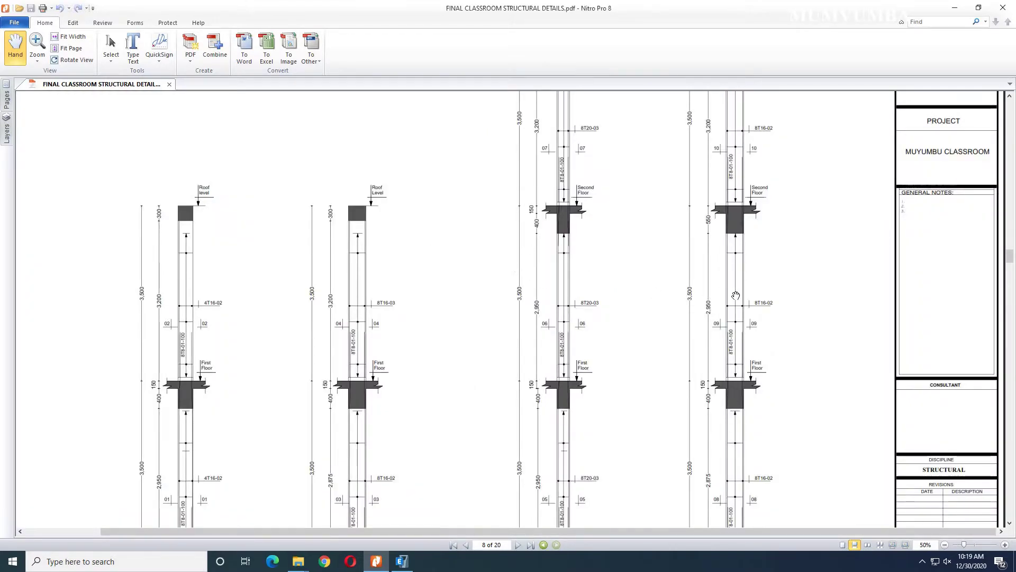
{"action": "scroll", "coordinate": [590, 297], "scroll_direction": "down", "scroll_amount": 2, "text": "ctrl"}
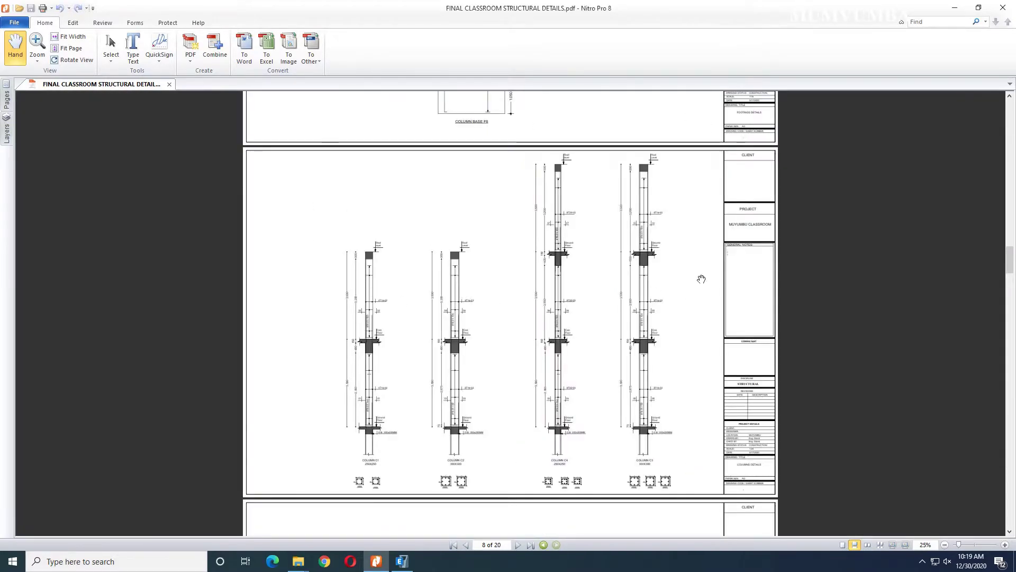
{"action": "scroll", "coordinate": [558, 206], "scroll_direction": "up", "scroll_amount": 2, "text": "ctrl"}
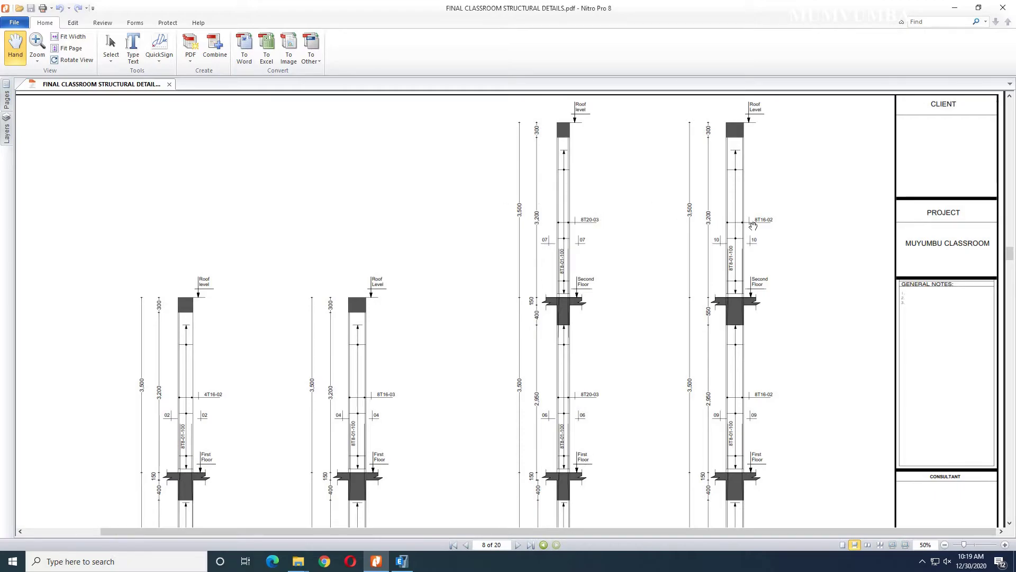
{"action": "scroll", "coordinate": [609, 304], "scroll_direction": "down", "scroll_amount": 3}
{"action": "scroll", "coordinate": [610, 308], "scroll_direction": "down", "scroll_amount": 2}
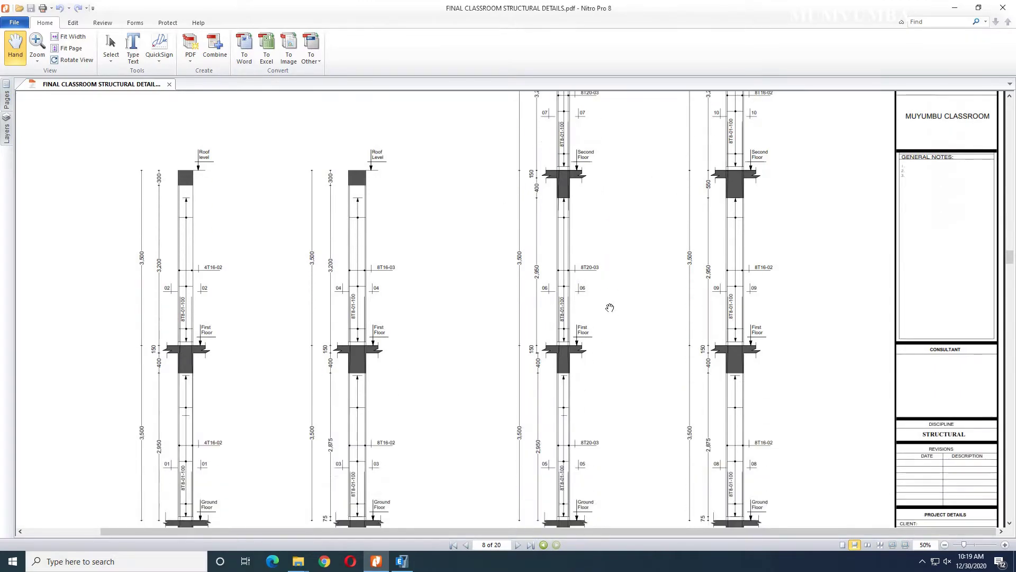
{"action": "left_click", "coordinate": [402, 562]}
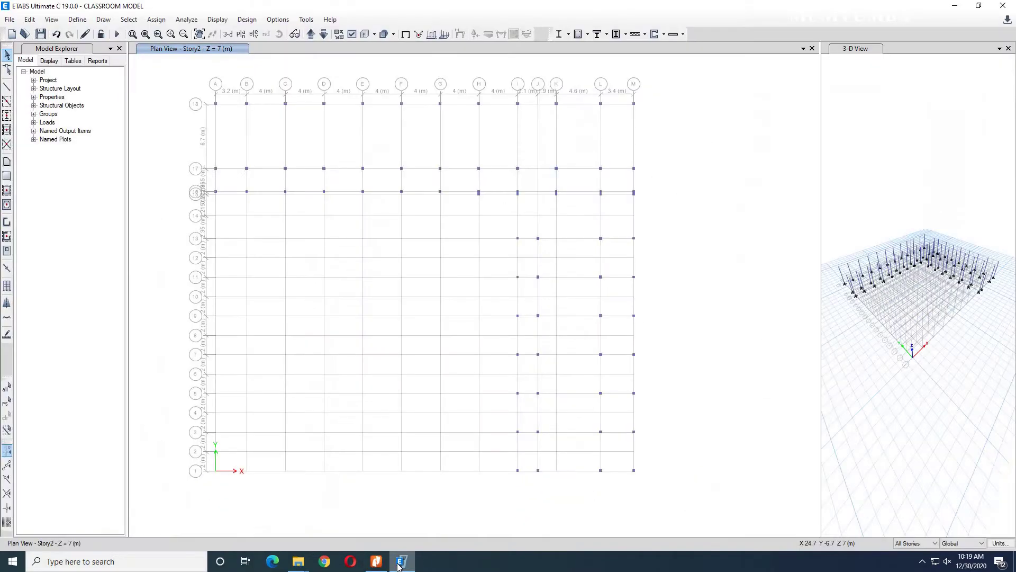
Step: Add one 3.5 m story above Story2, keeping existing story heights and replicating it from Story2
{"action": "left_click", "coordinate": [30, 19]}
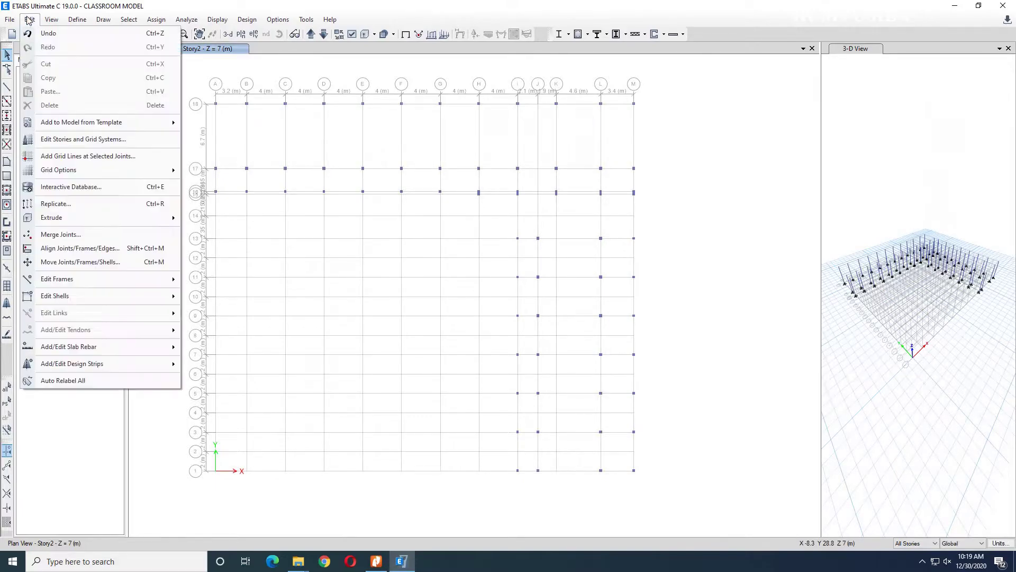
{"action": "left_click", "coordinate": [76, 138]}
{"action": "left_click", "coordinate": [557, 176]}
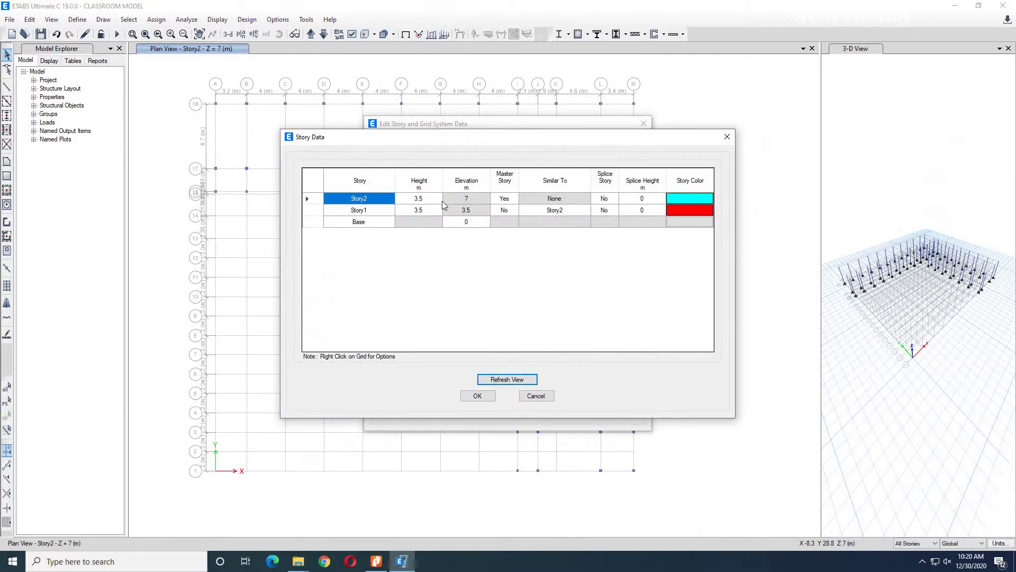
{"action": "right_click", "coordinate": [460, 200]}
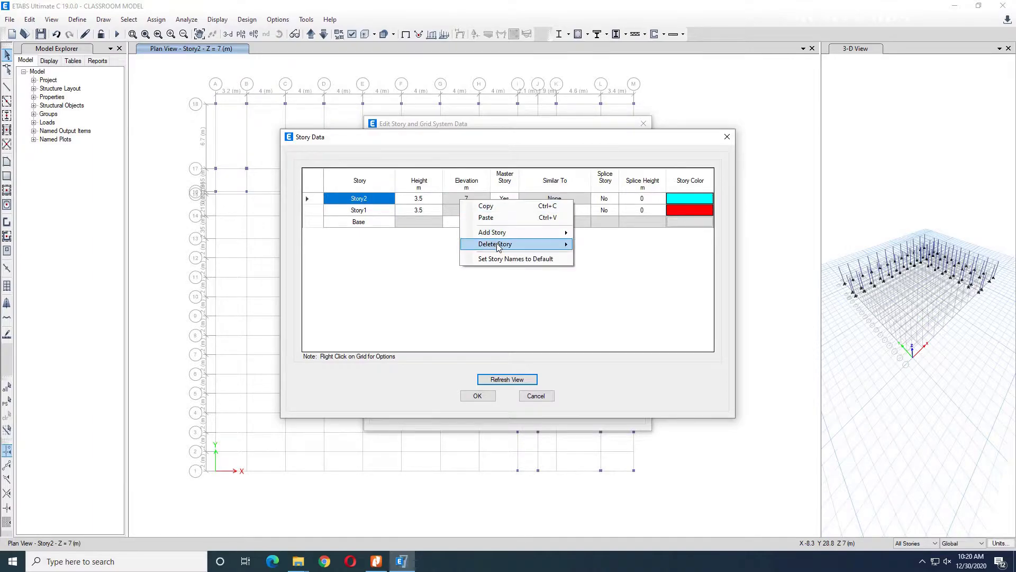
{"action": "mouse_move", "coordinate": [497, 247]}
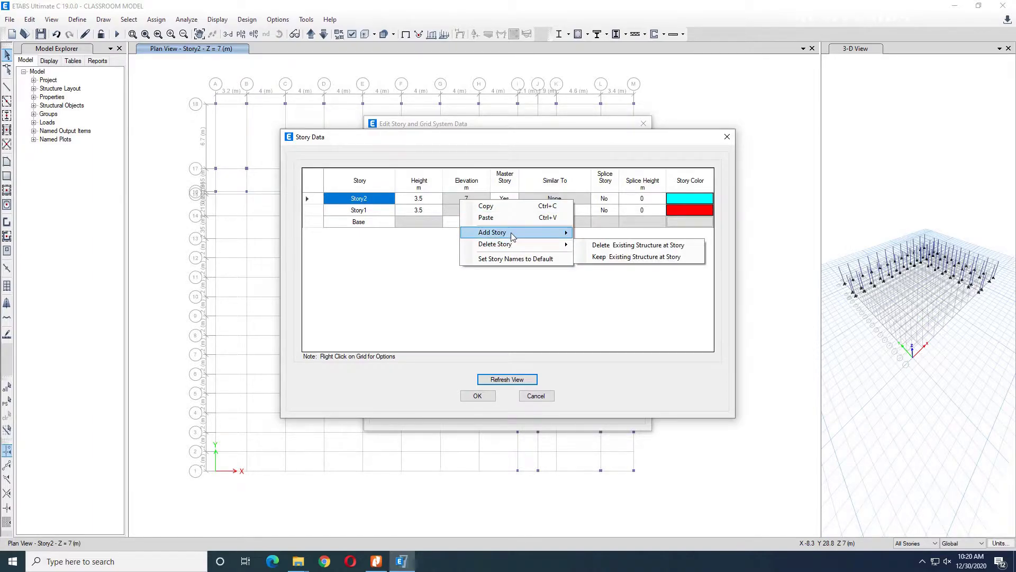
{"action": "mouse_move", "coordinate": [529, 233]}
{"action": "left_click", "coordinate": [602, 237]}
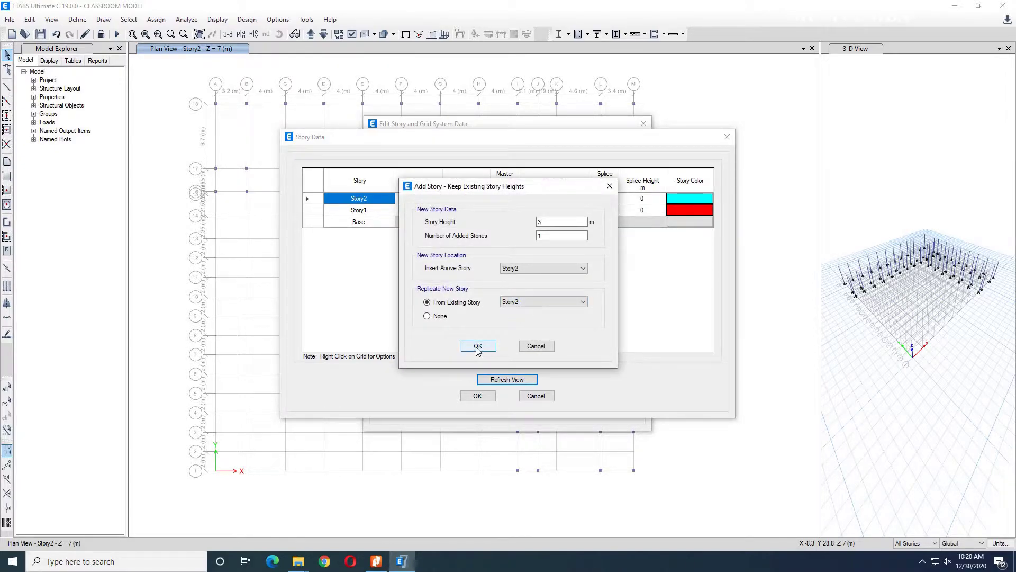
{"action": "left_click", "coordinate": [550, 222]}
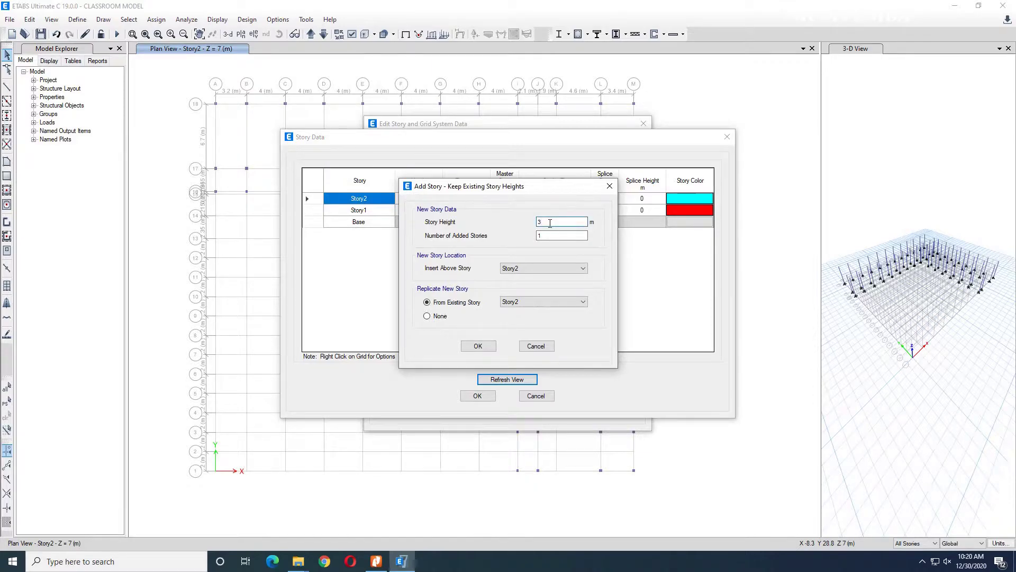
{"action": "type", "text": ".5"}
{"action": "left_click", "coordinate": [478, 346]}
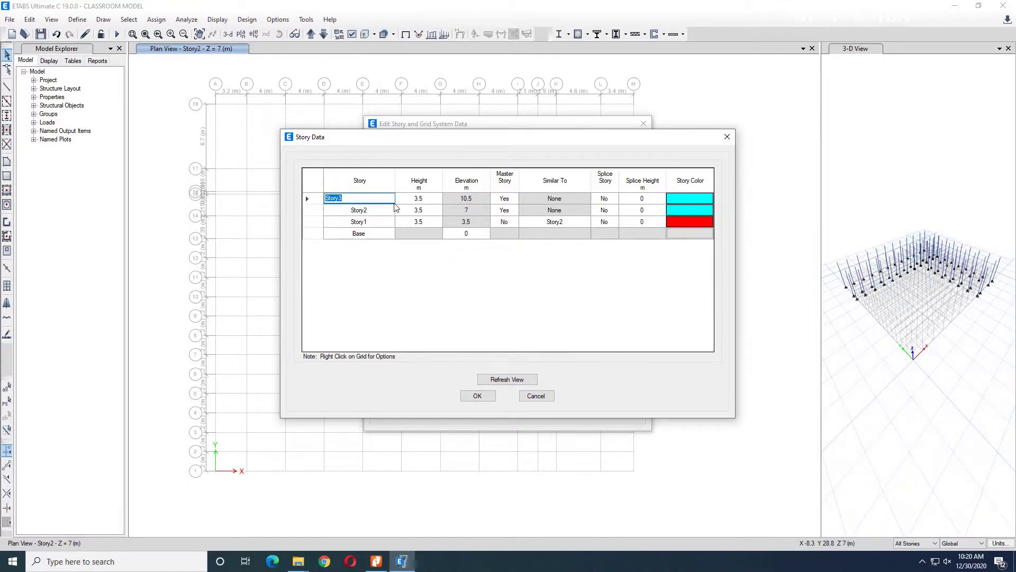
Step: Rename the three stories from lowest to highest as GROUND FLOOR, FIRST FLOOR and SECOND FLOOR
{"action": "left_click", "coordinate": [360, 223]}
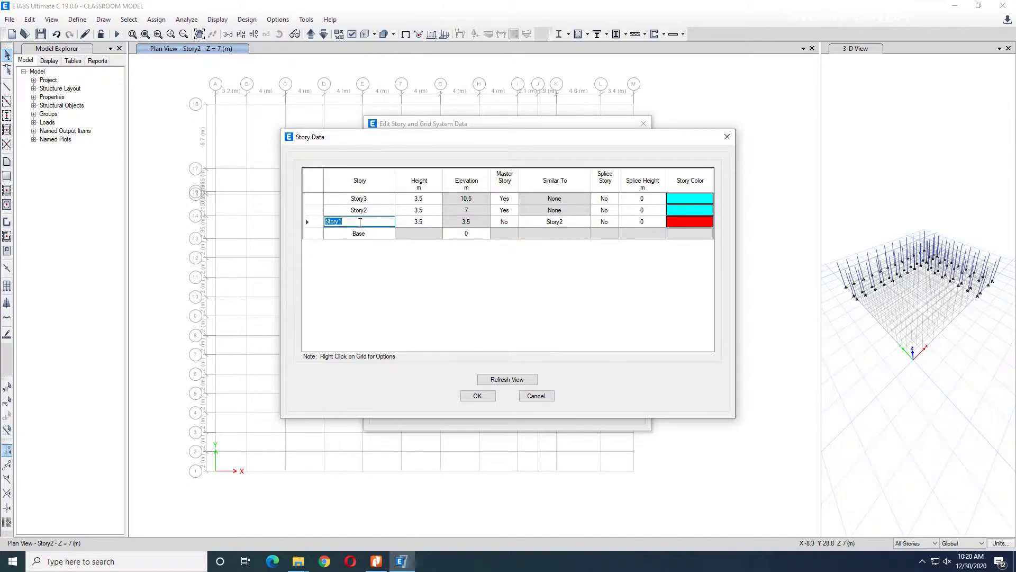
{"action": "type", "text": "GROUND FLOOR"}
{"action": "left_click", "coordinate": [348, 211]}
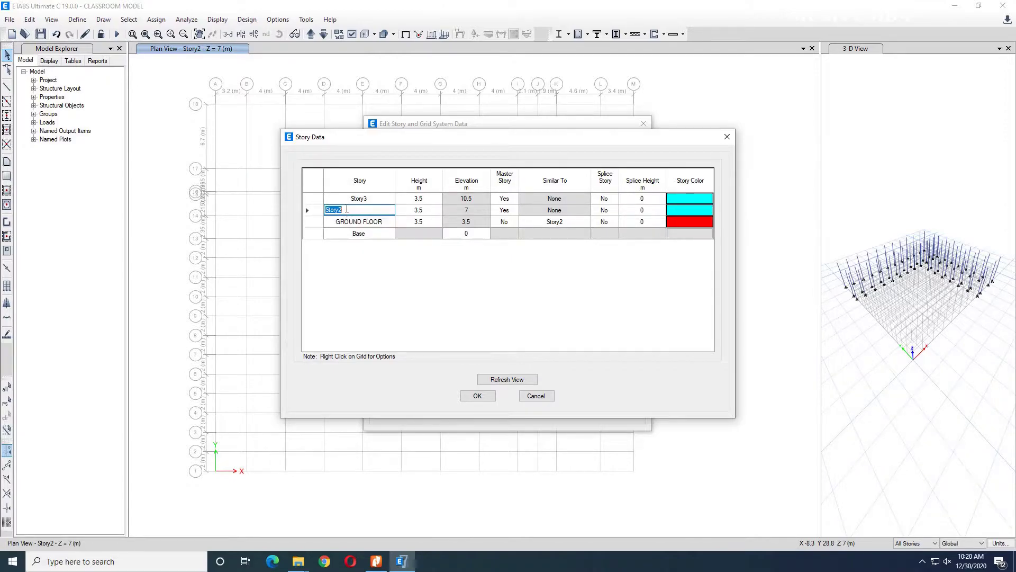
{"action": "type", "text": "FIRST FLOOR"}
{"action": "left_click", "coordinate": [368, 199]}
{"action": "type", "text": "S"}
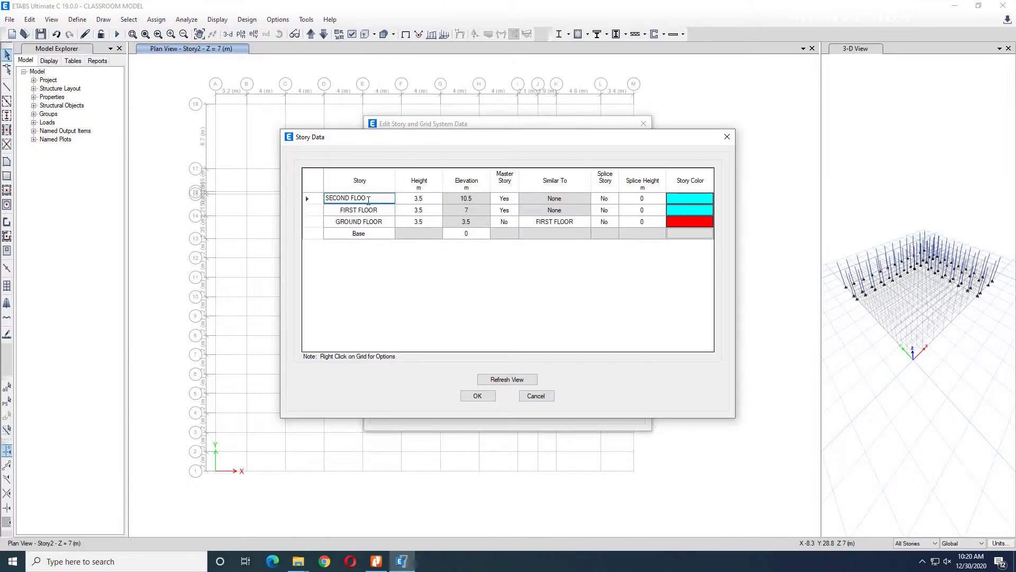
Step: Add one 3 m story directly above Base, keeping existing story heights and replicating it from SECOND FLOOR
{"action": "left_click", "coordinate": [374, 226]}
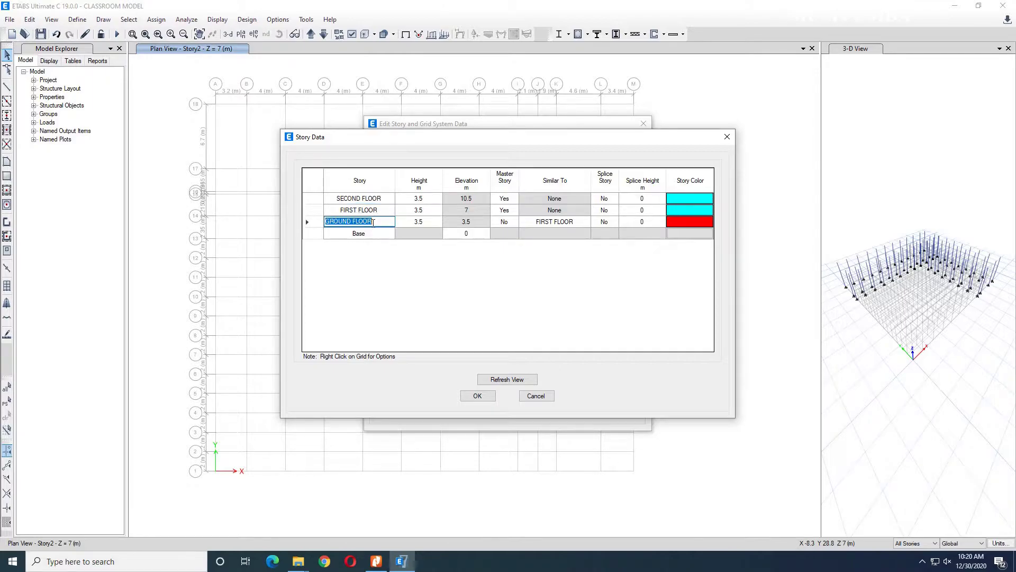
{"action": "left_click", "coordinate": [379, 234]}
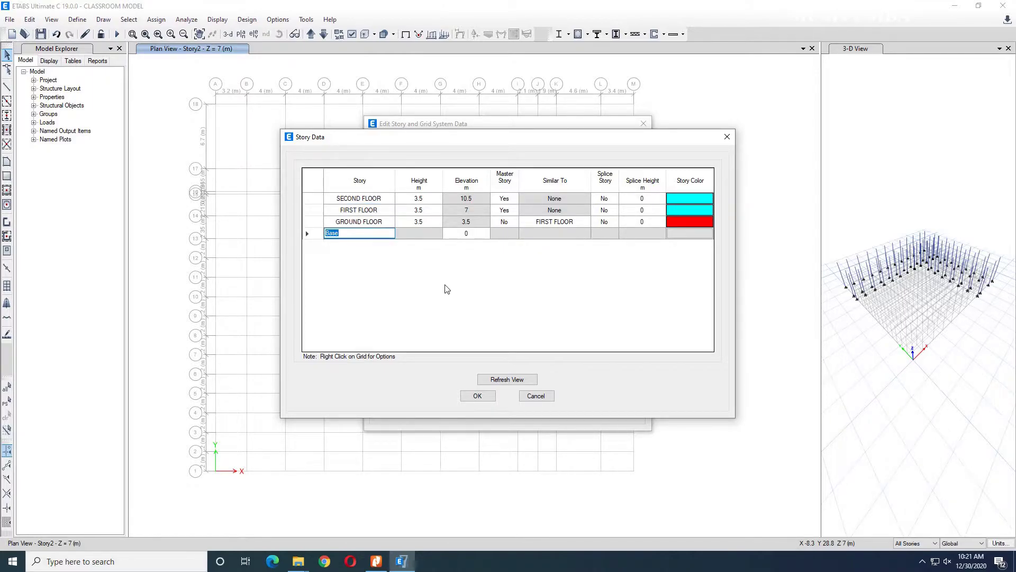
{"action": "left_click", "coordinate": [362, 225]}
{"action": "right_click", "coordinate": [412, 225]}
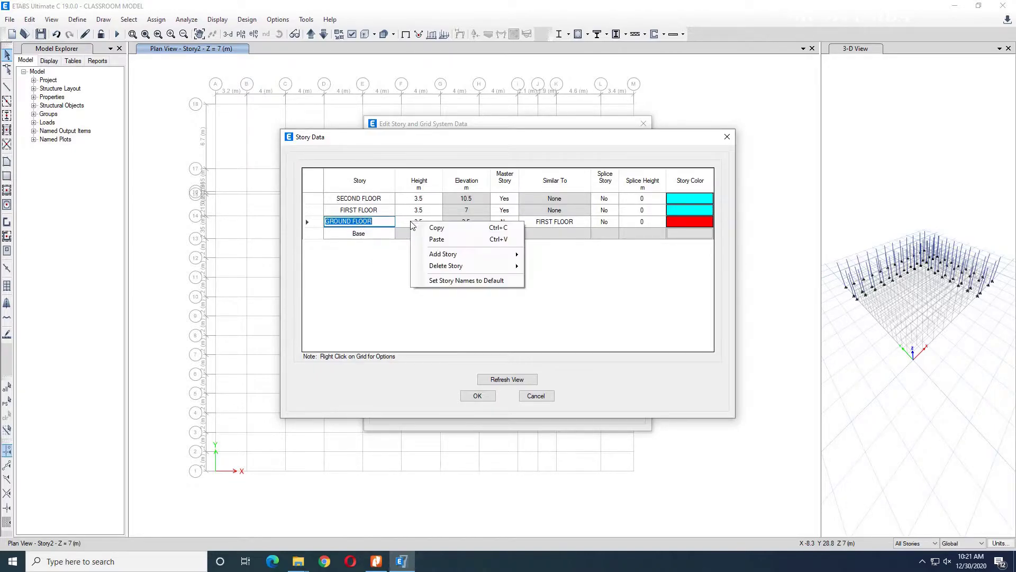
{"action": "mouse_move", "coordinate": [457, 255]}
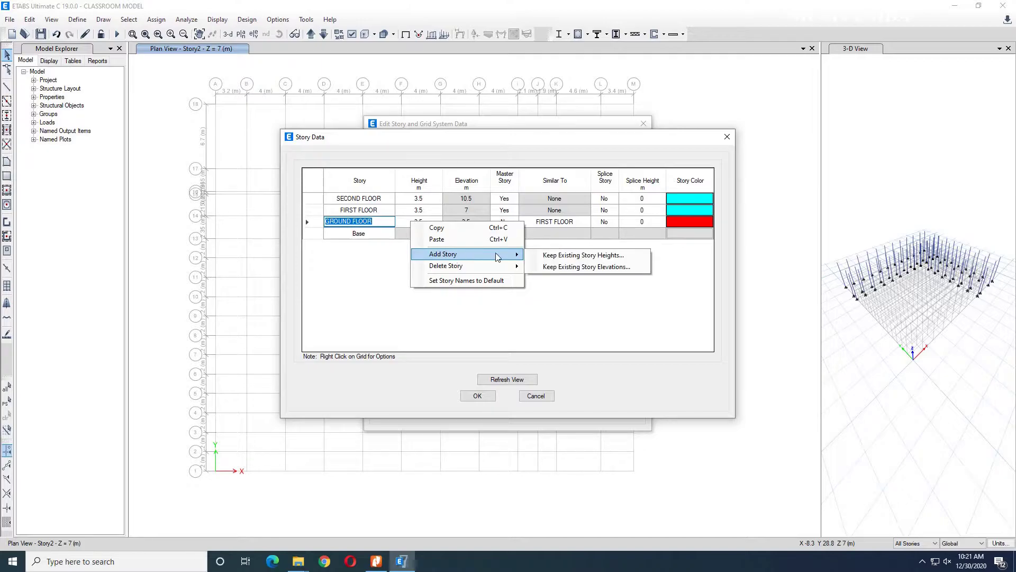
{"action": "left_click", "coordinate": [561, 255]}
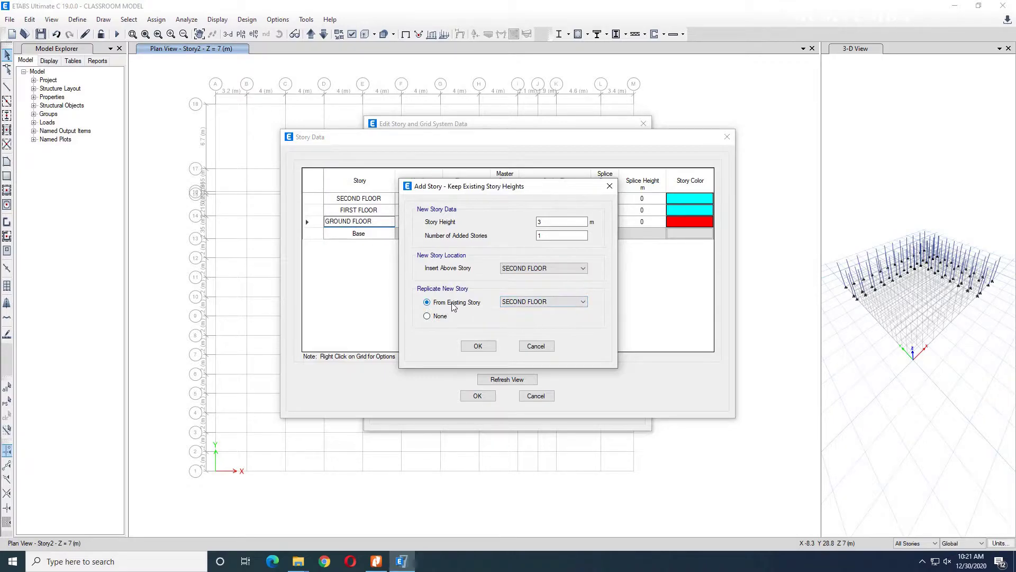
{"action": "left_click", "coordinate": [569, 272]}
{"action": "left_click", "coordinate": [529, 299]}
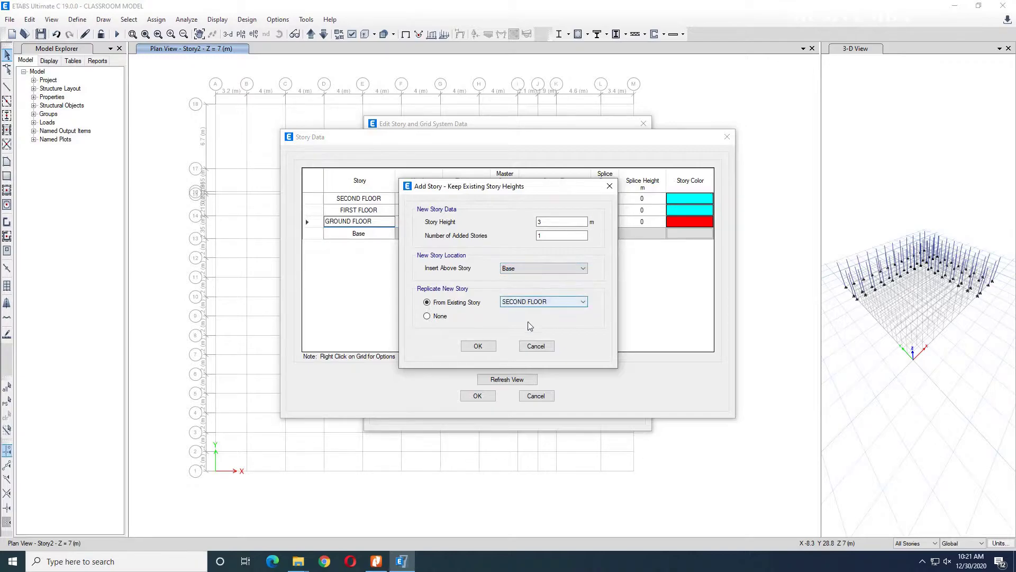
{"action": "left_click", "coordinate": [477, 346]}
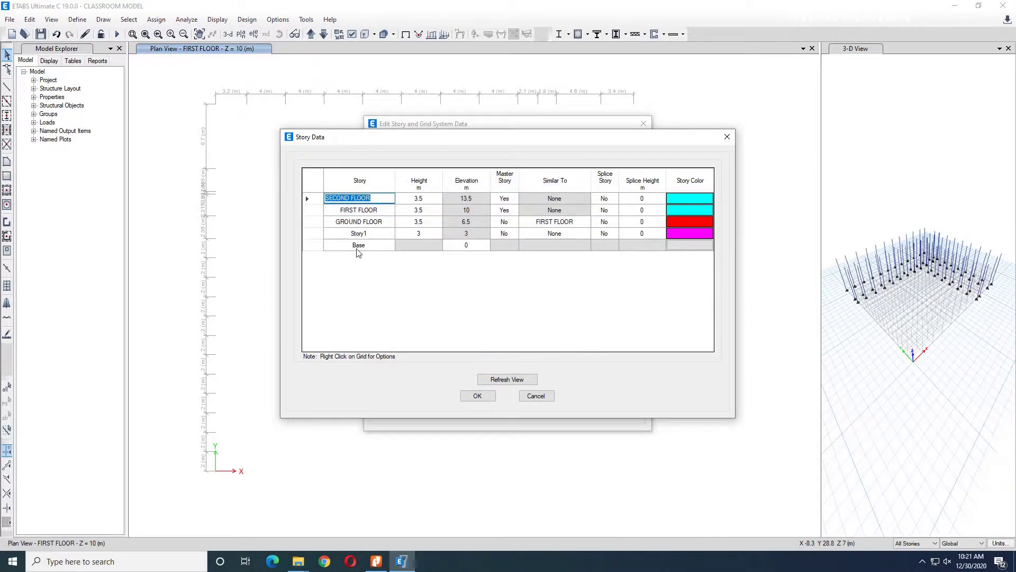
Step: Try to rename the new story above Base as GROUND FLOOR
{"action": "left_click", "coordinate": [367, 234]}
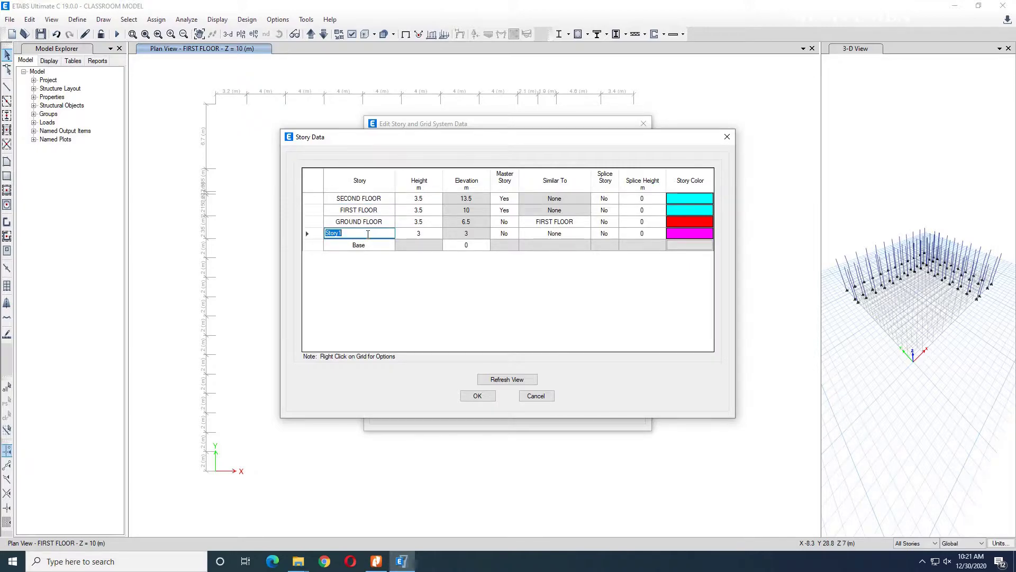
{"action": "type", "text": "GROUND FLOOR"}
{"action": "key", "text": "Return"}
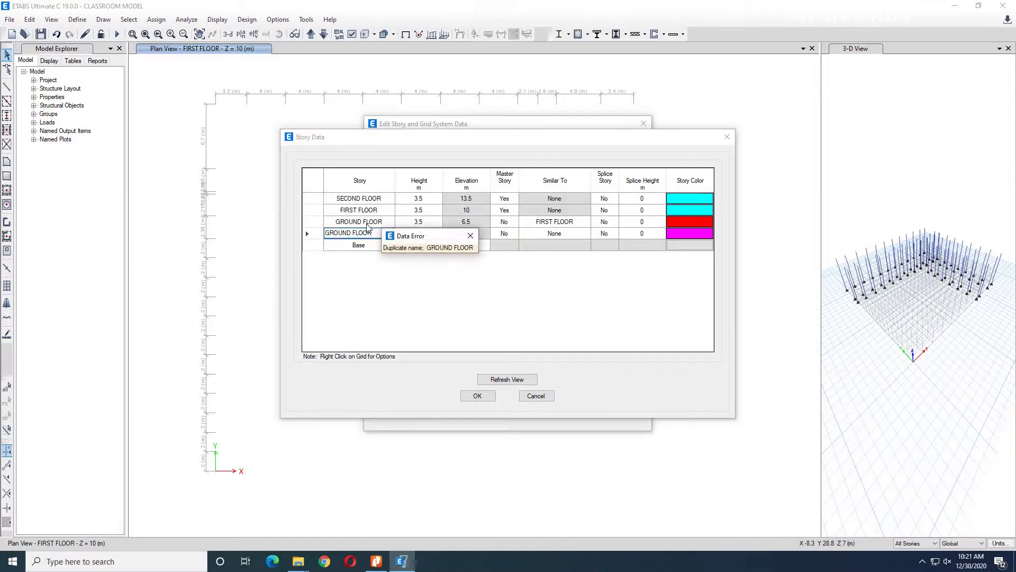
{"action": "left_click", "coordinate": [471, 235]}
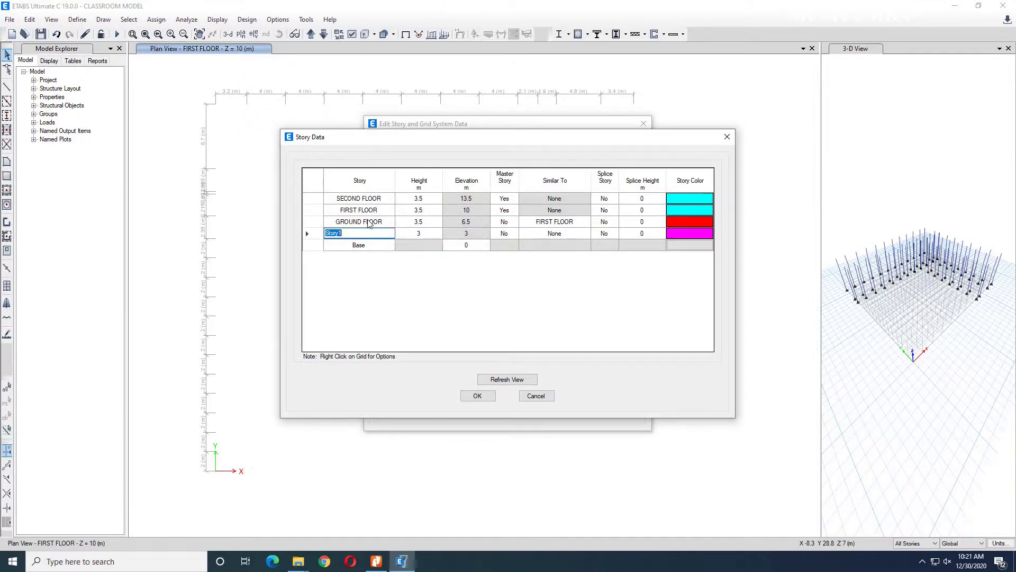
Step: Rename the topmost story as 3rd FLOOR
{"action": "left_click", "coordinate": [370, 222]}
{"action": "left_click", "coordinate": [366, 197]}
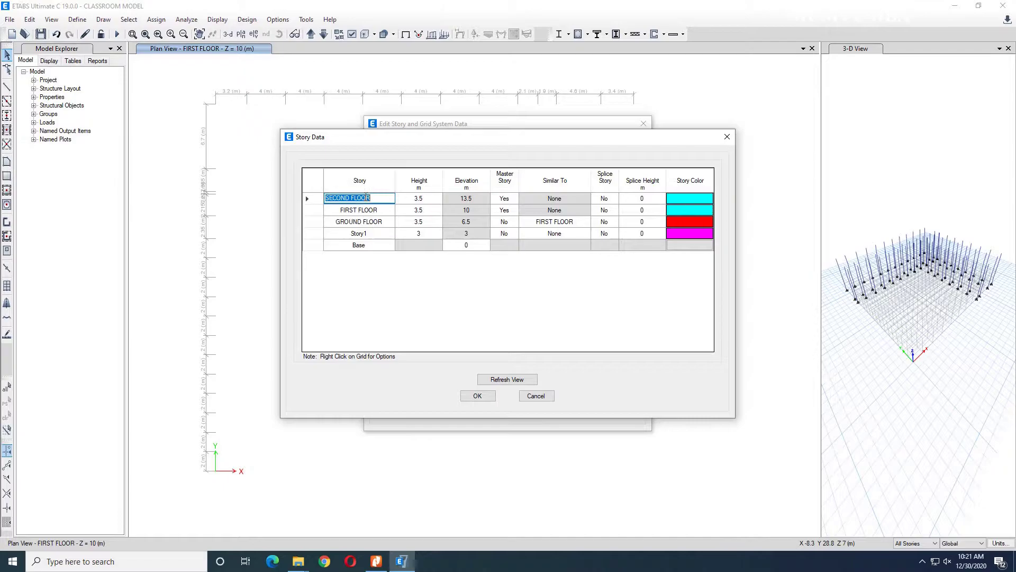
{"action": "left_click", "coordinate": [347, 198]}
{"action": "left_click_drag", "start_coordinate": [332, 204], "coordinate": [325, 206]}
{"action": "type", "text": "3RD"}
{"action": "key", "text": "BackSpace"}
{"action": "key", "text": "BackSpace"}
{"action": "type", "text": "er"}
{"action": "key", "text": "BackSpace"}
{"action": "key", "text": "BackSpace"}
Step: Rename FIRST FLOOR as 2nd FLOOR and GROUND FLOOR as 1st FLOOR
{"action": "left_click", "coordinate": [343, 211]}
{"action": "left_click_drag", "start_coordinate": [346, 213], "coordinate": [322, 211]}
{"action": "type", "text": "2nd"}
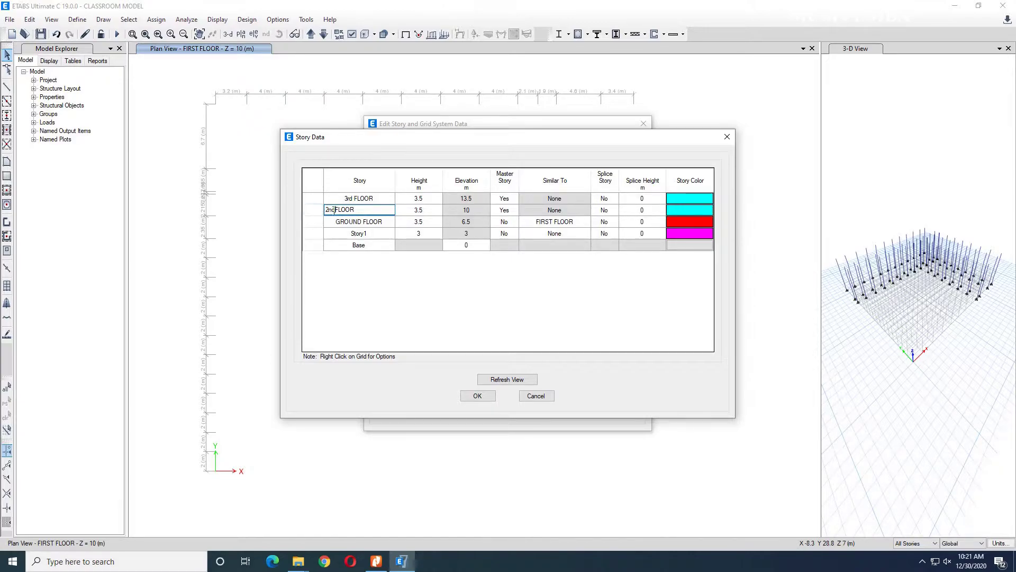
{"action": "left_click", "coordinate": [348, 223]}
{"action": "left_click", "coordinate": [351, 221]}
{"action": "left_click_drag", "start_coordinate": [351, 222], "coordinate": [326, 225]}
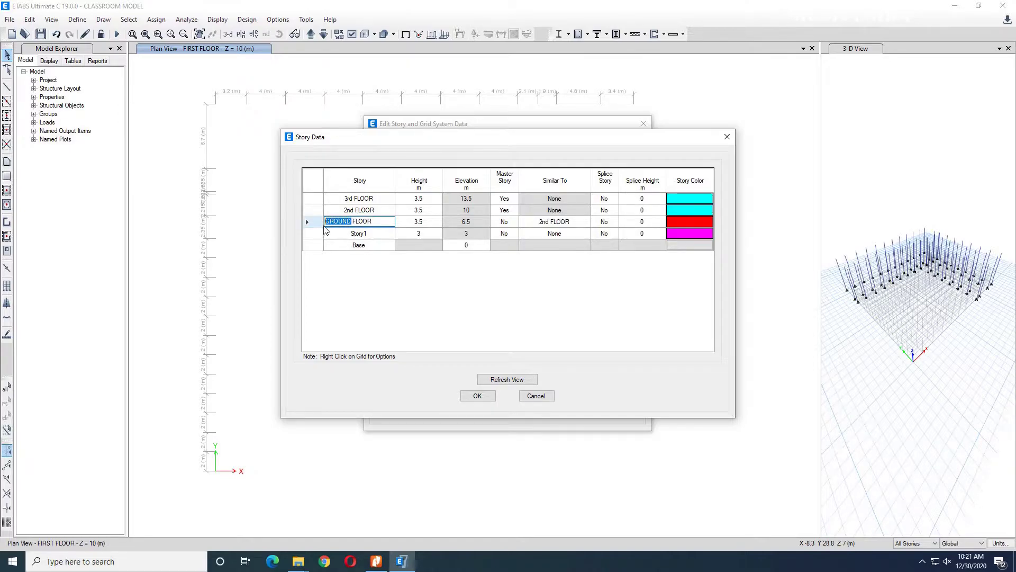
{"action": "type", "text": "1"}
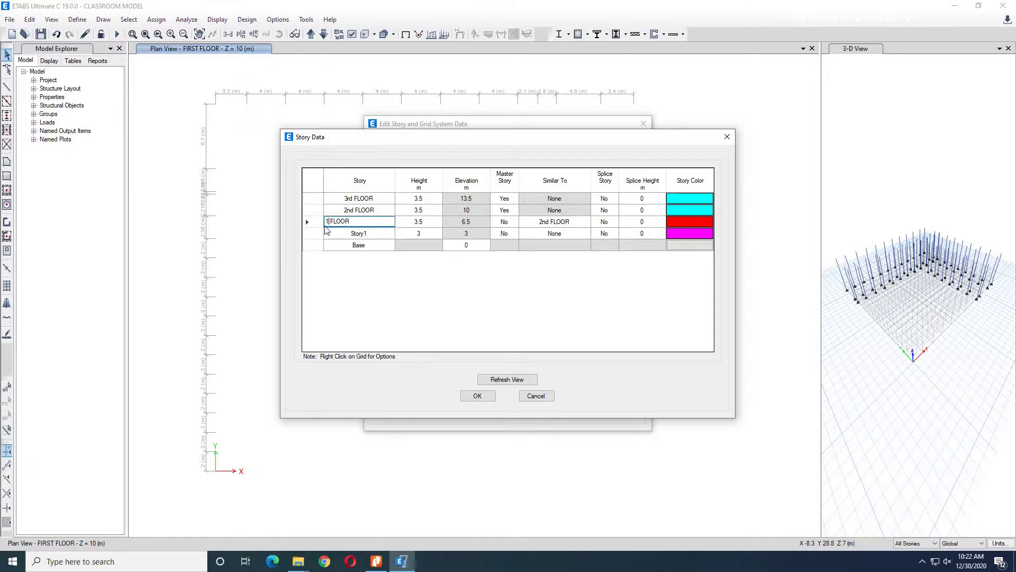
{"action": "type", "text": "st"}
Step: Rename the story above Base as G. Floor and set its height to 1.5 m
{"action": "left_click", "coordinate": [348, 233]}
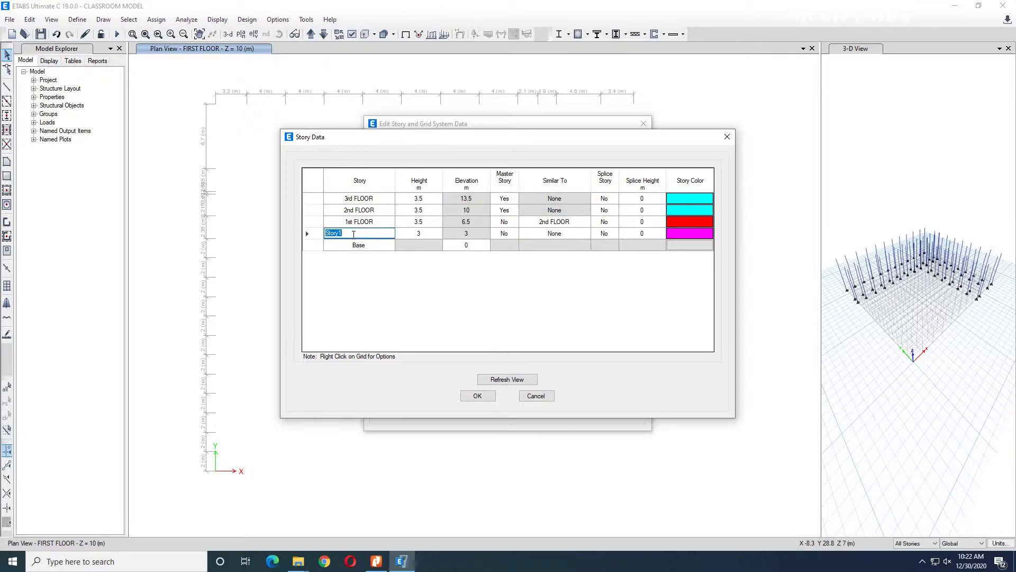
{"action": "type", "text": "g"}
{"action": "type", "text": "G"}
{"action": "left_click", "coordinate": [428, 231]}
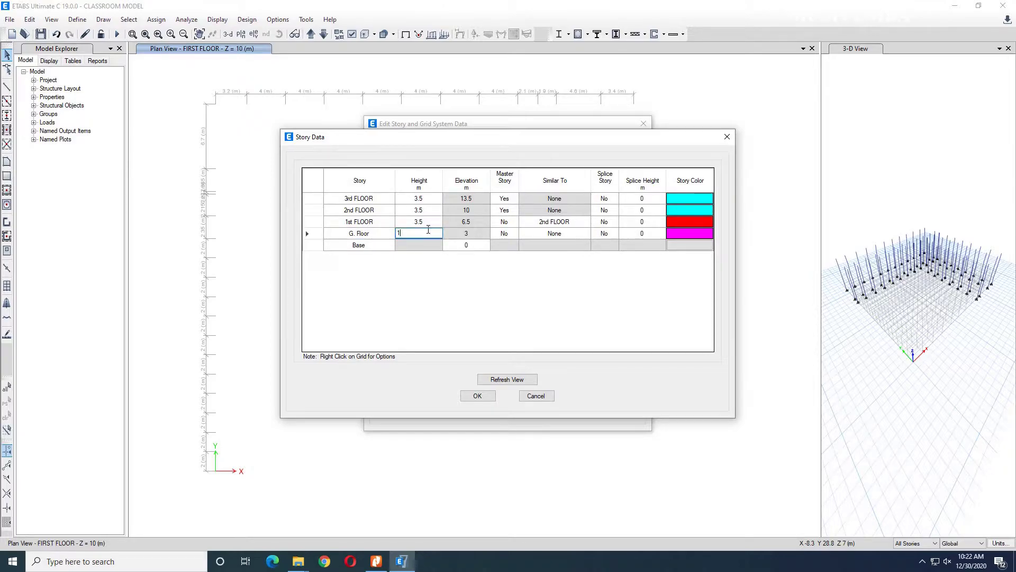
{"action": "left_click", "coordinate": [475, 232]}
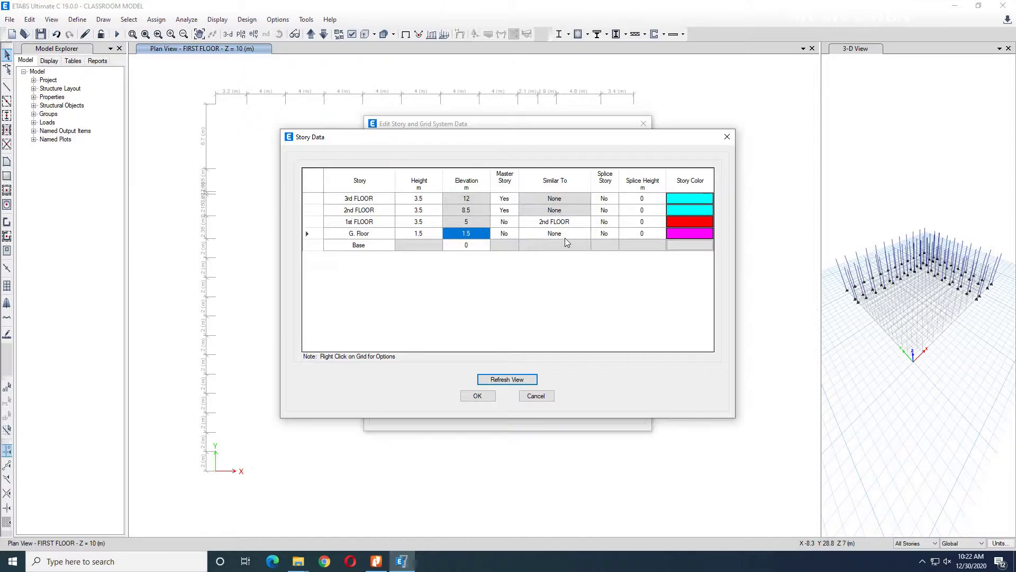
Step: Set the 1st FLOOR story's Similar To option to None, then refresh the views and accept the edited story data
{"action": "left_click", "coordinate": [566, 221]}
{"action": "left_click", "coordinate": [586, 223]}
{"action": "left_click", "coordinate": [533, 232]}
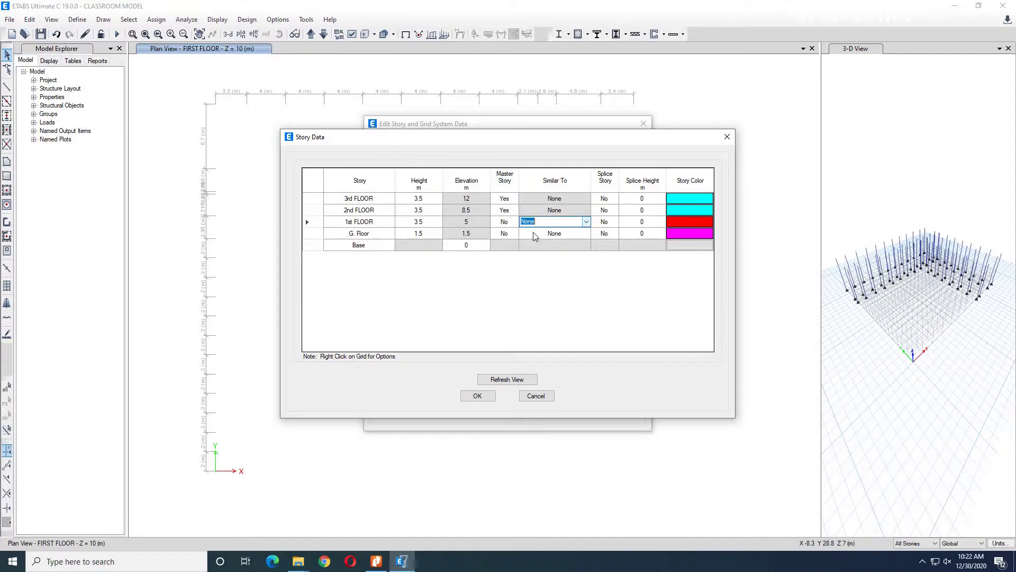
{"action": "left_click", "coordinate": [571, 233]}
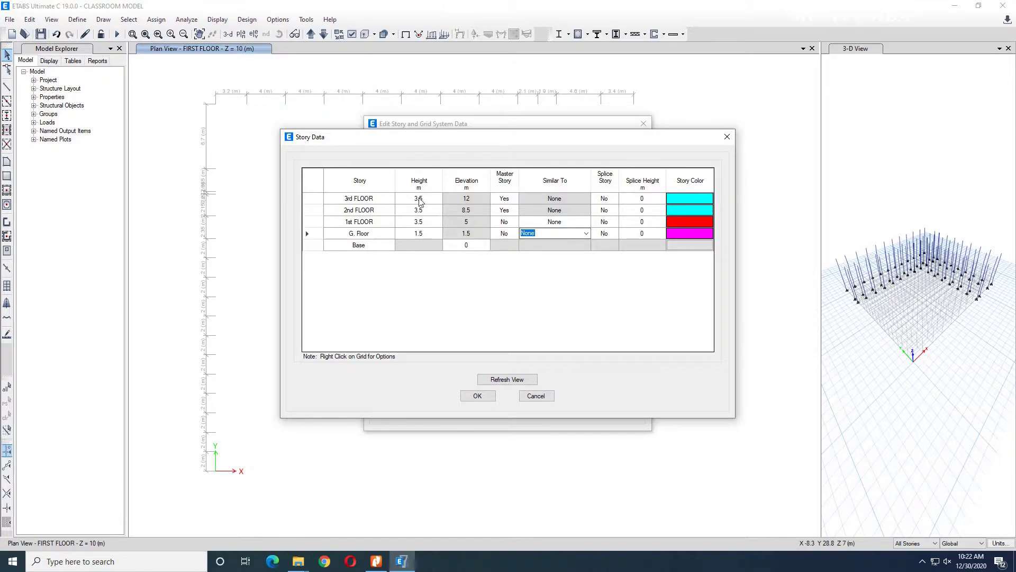
{"action": "left_click", "coordinate": [501, 379]}
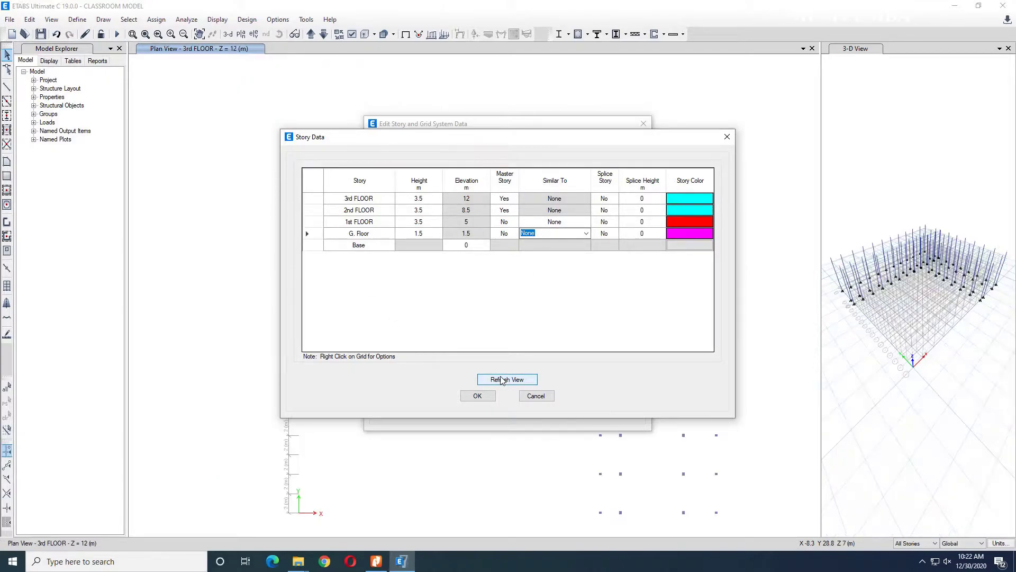
{"action": "left_click", "coordinate": [477, 396]}
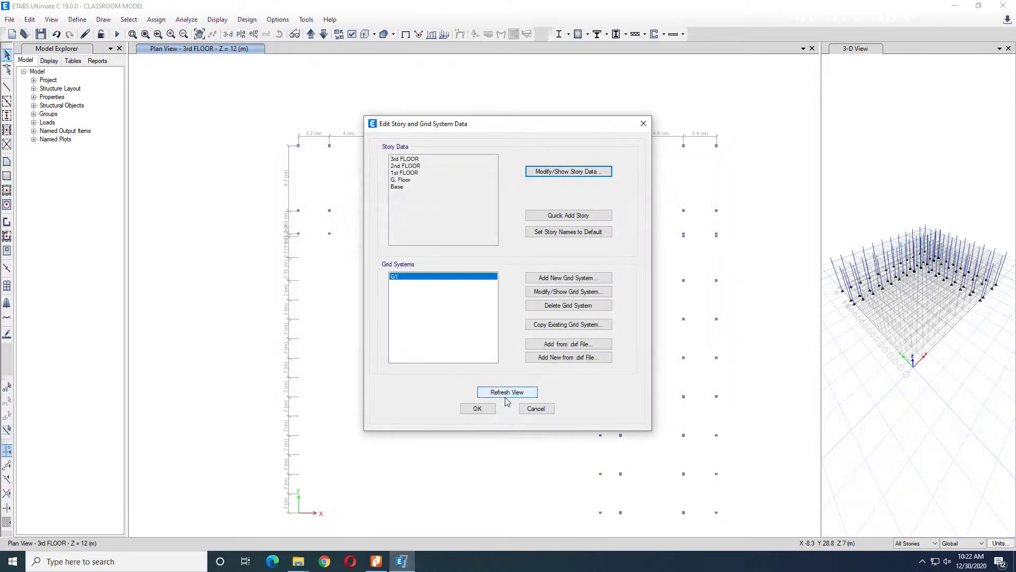
{"action": "left_click", "coordinate": [511, 395]}
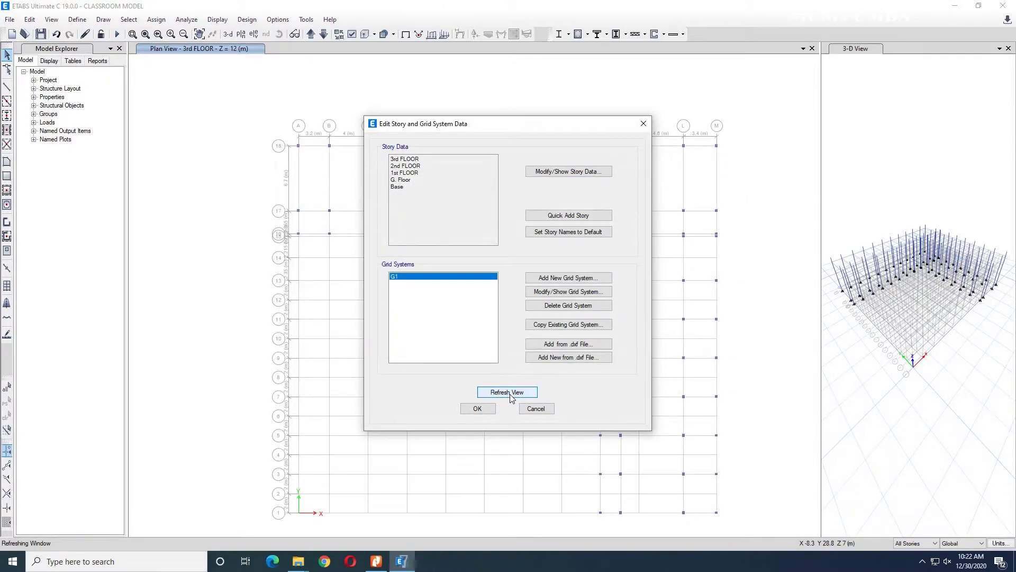
{"action": "left_click", "coordinate": [477, 408]}
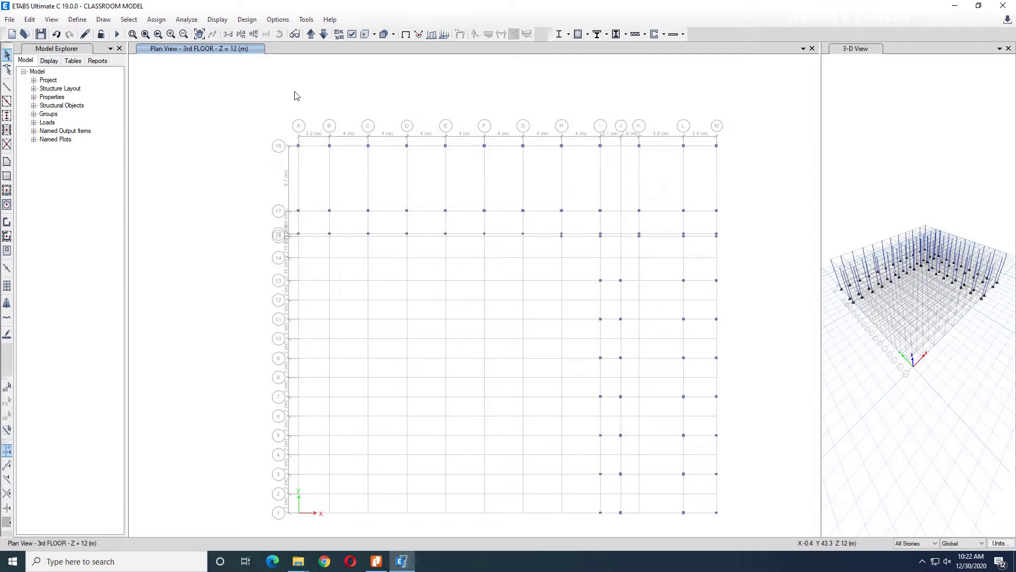
Step: Set the plan view to the G. Floor story at Z = 1.5 m, showing the column rows close up
{"action": "left_click", "coordinate": [323, 35]}
{"action": "left_click", "coordinate": [323, 35]}
{"action": "left_click", "coordinate": [324, 35]}
{"action": "left_click", "coordinate": [323, 35]}
{"action": "left_click", "coordinate": [324, 35]}
{"action": "left_click", "coordinate": [323, 35]}
{"action": "left_click", "coordinate": [323, 35]}
{"action": "left_click", "coordinate": [323, 34]}
{"action": "left_click", "coordinate": [323, 35]}
{"action": "left_click", "coordinate": [310, 33]}
{"action": "middle_click_drag", "start_coordinate": [434, 179], "coordinate": [356, 168]}
{"action": "scroll", "coordinate": [289, 199], "scroll_direction": "up", "scroll_amount": 3}
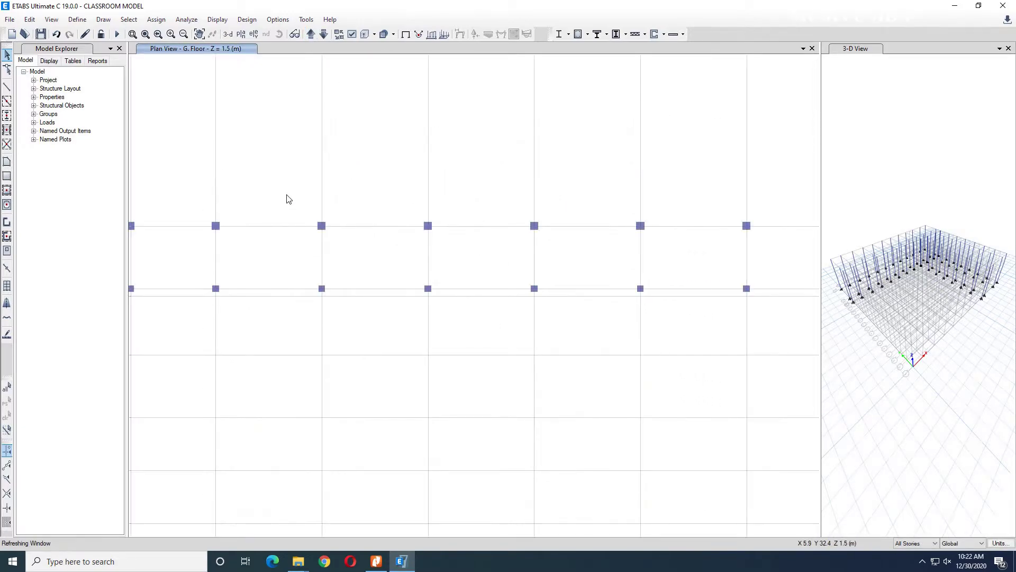
Step: Switch to the structural details PDF in Nitro Pro and examine the ground floor layout on page 3 for the ground beams
{"action": "left_click", "coordinate": [377, 561]}
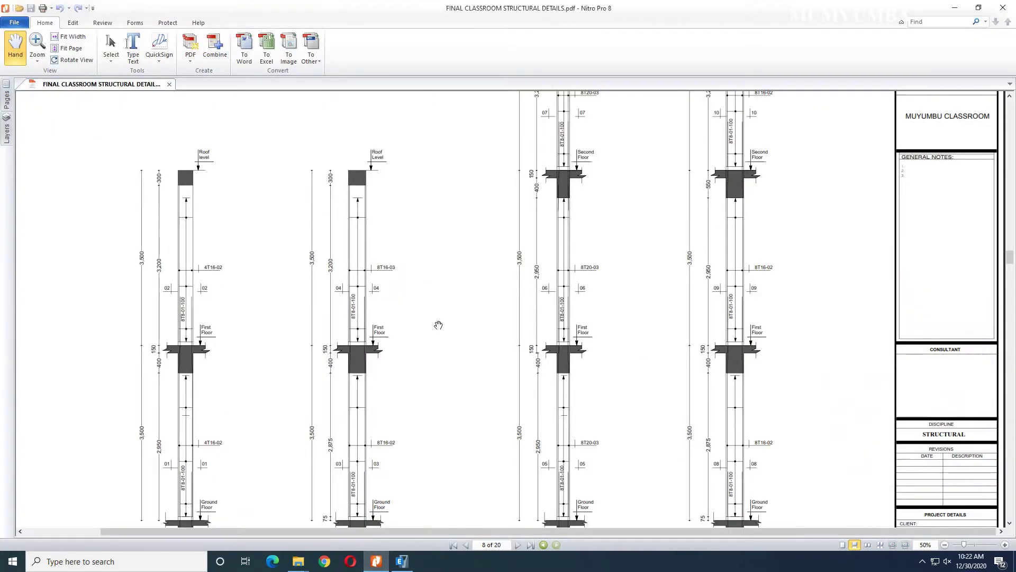
{"action": "scroll", "coordinate": [437, 325], "scroll_direction": "down", "scroll_amount": 4, "text": "ctrl"}
{"action": "scroll", "coordinate": [463, 233], "scroll_direction": "up", "scroll_amount": 6}
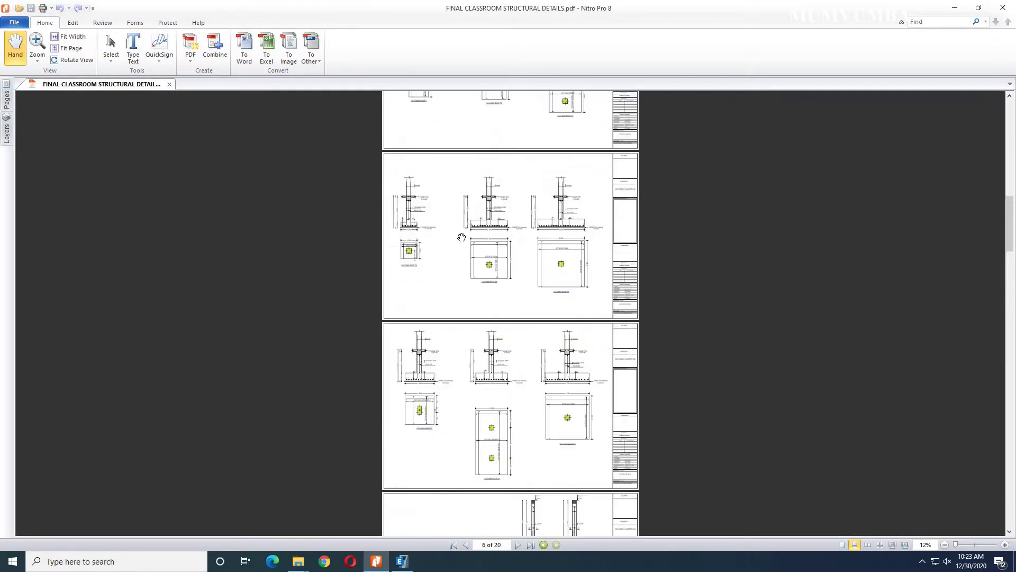
{"action": "scroll", "coordinate": [481, 233], "scroll_direction": "up", "scroll_amount": 5}
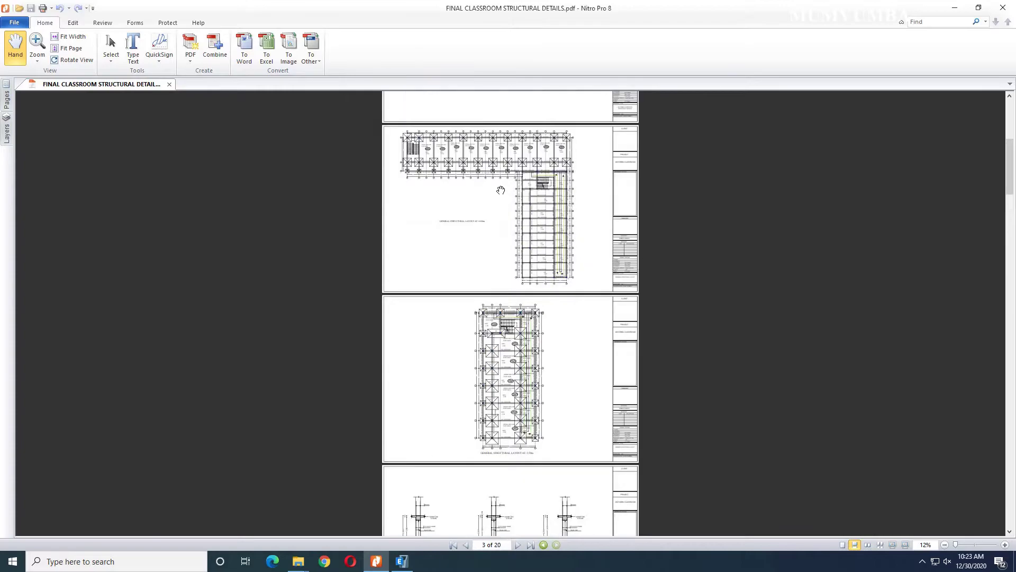
{"action": "scroll", "coordinate": [486, 236], "scroll_direction": "up", "scroll_amount": 5, "text": "ctrl"}
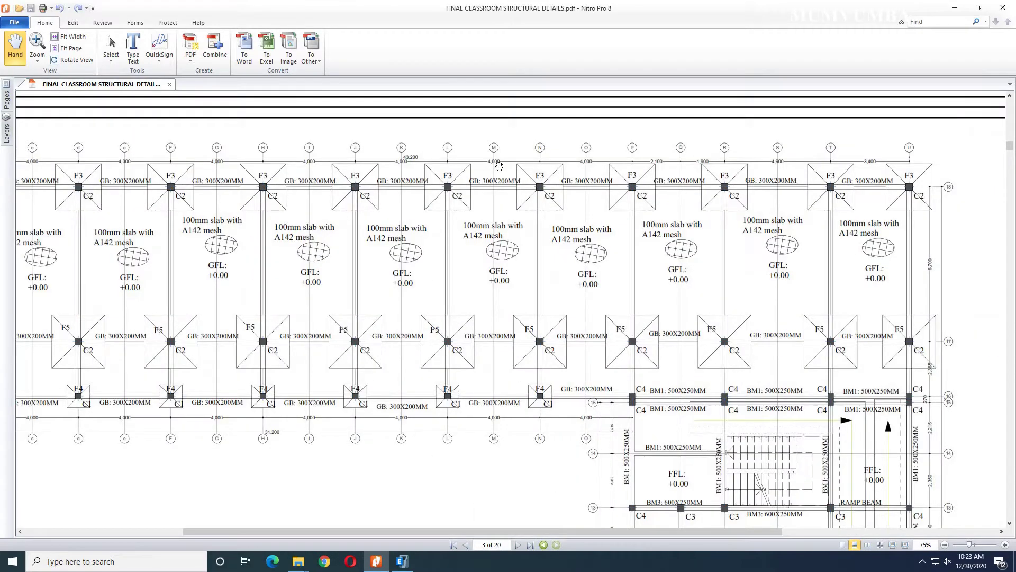
{"action": "scroll", "coordinate": [498, 184], "scroll_direction": "up", "scroll_amount": 1, "text": "ctrl"}
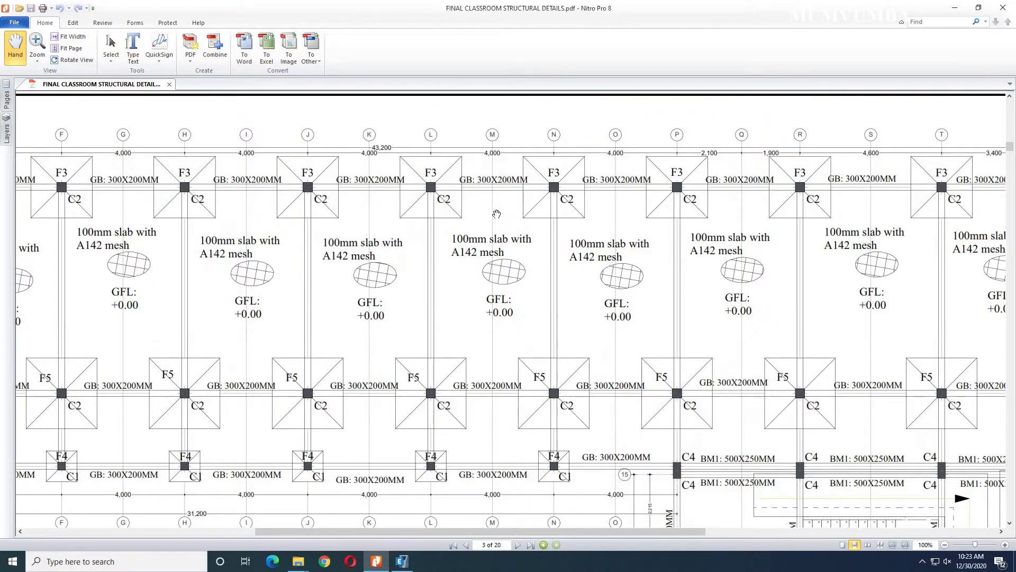
{"action": "scroll", "coordinate": [496, 214], "scroll_direction": "down", "scroll_amount": 3, "text": "ctrl"}
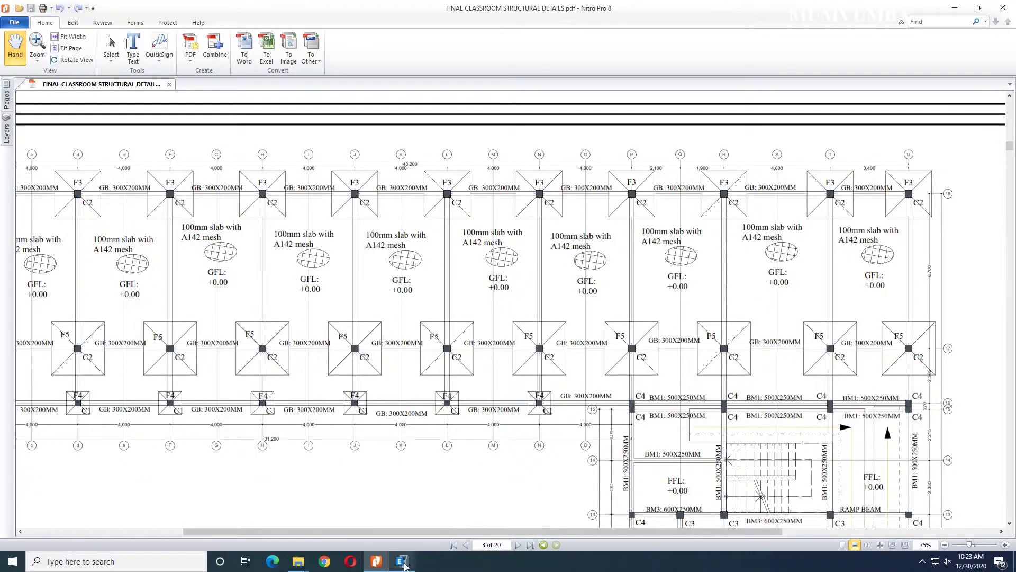
Step: Switch to ETABS and draw GB: 300X200MM frame beams along grid 18 from grid A to G on the G. Floor plan
{"action": "key", "text": "alt+Tab"}
{"action": "key", "text": "F3"}
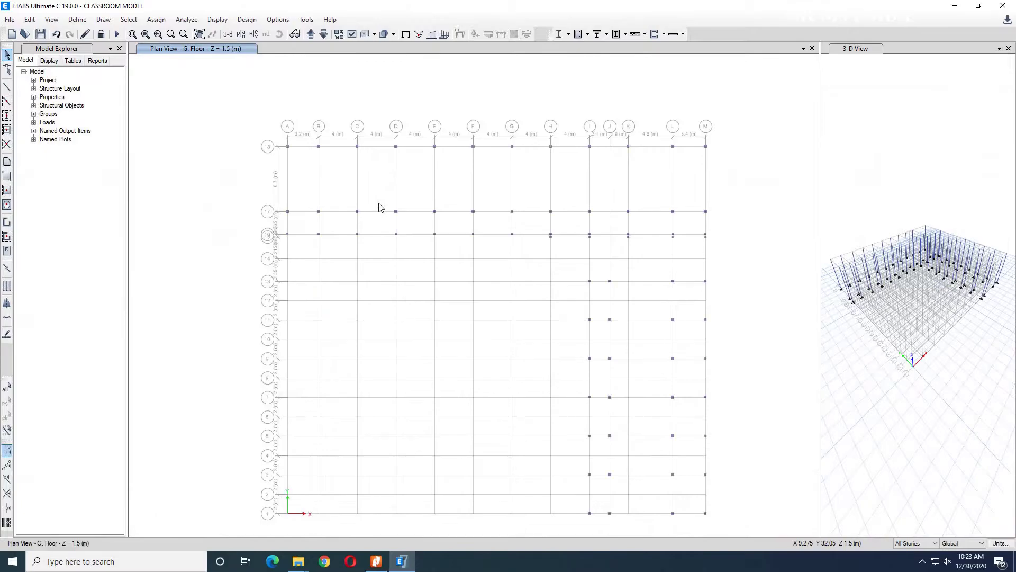
{"action": "scroll", "coordinate": [330, 186], "scroll_direction": "up", "scroll_amount": 3}
{"action": "scroll", "coordinate": [330, 186], "scroll_direction": "down", "scroll_amount": 3}
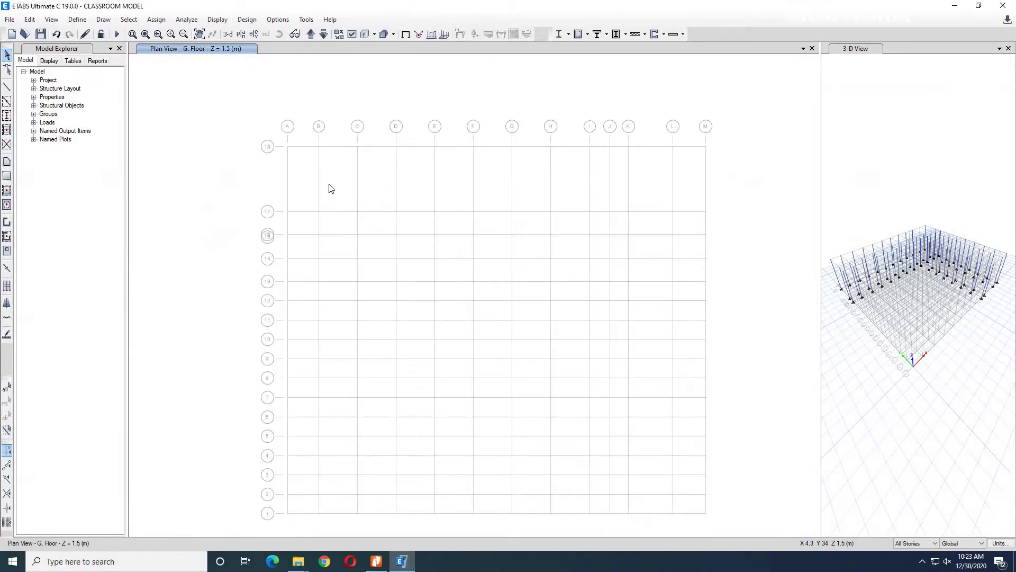
{"action": "middle_click_drag", "start_coordinate": [388, 183], "coordinate": [350, 186]}
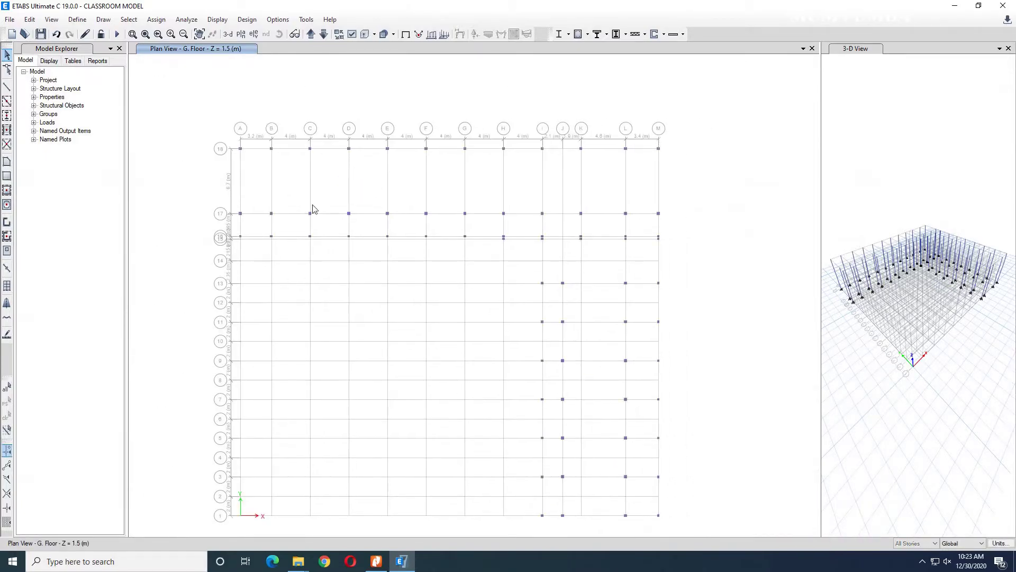
{"action": "left_click", "coordinate": [7, 102]}
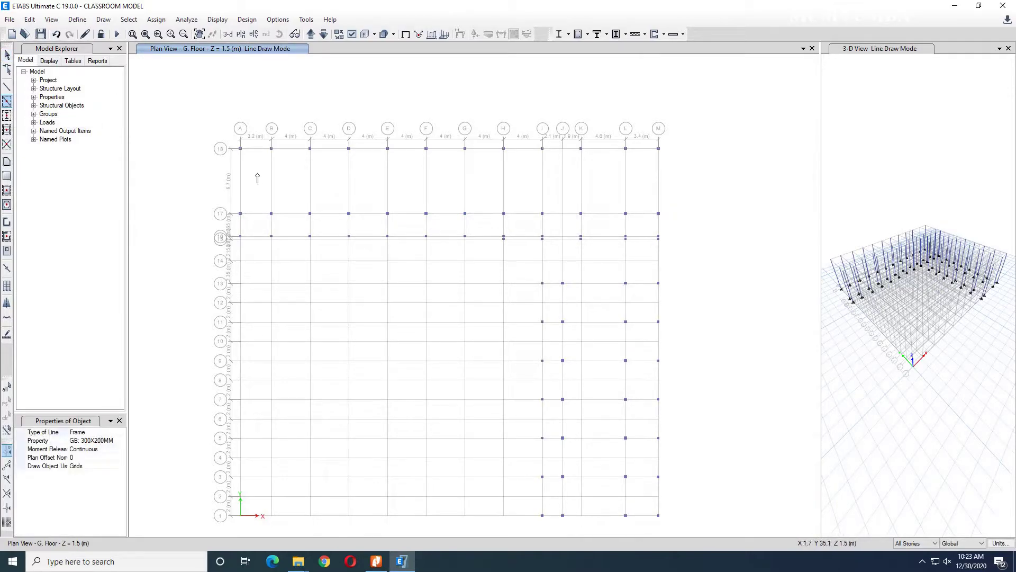
{"action": "left_click", "coordinate": [272, 150]}
{"action": "left_click", "coordinate": [310, 150]}
{"action": "left_click", "coordinate": [369, 152]}
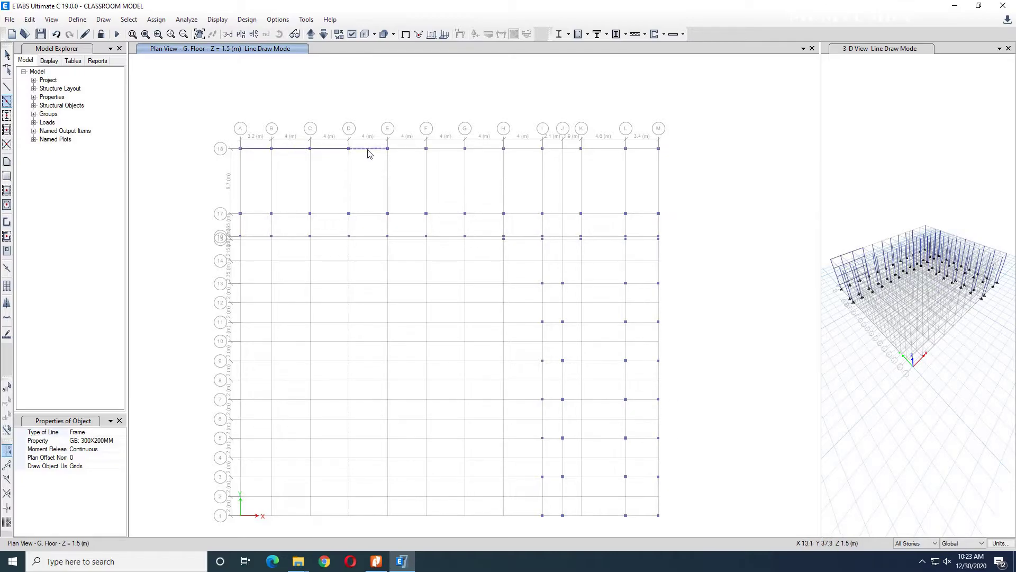
{"action": "left_click", "coordinate": [404, 152]}
{"action": "left_click", "coordinate": [439, 153]}
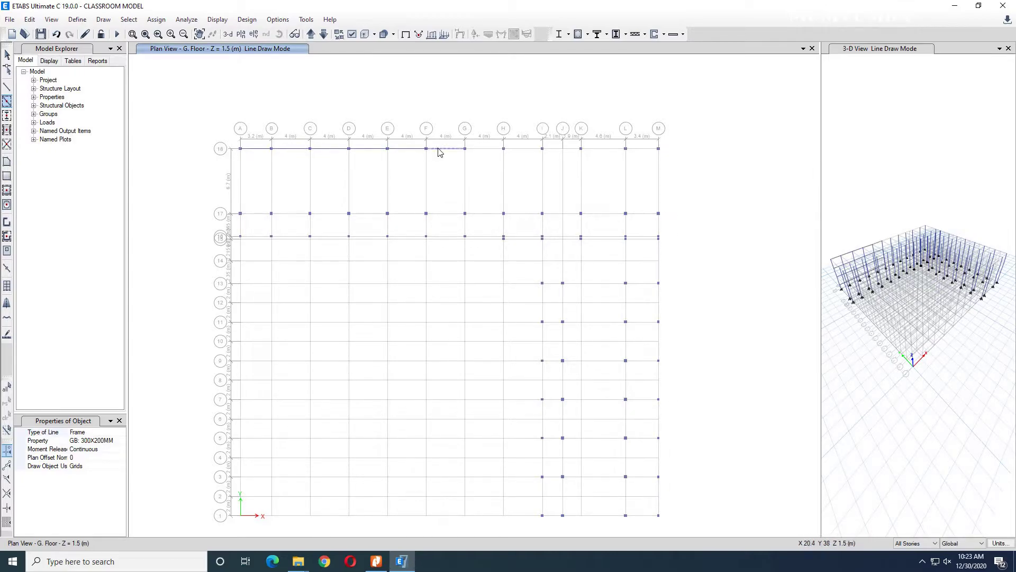
Step: Extend the grid 18 ground beams from grid G to L, and add one on grid M between grids 17 and 18
{"action": "left_click", "coordinate": [480, 153]}
{"action": "left_click", "coordinate": [516, 153]}
{"action": "left_click", "coordinate": [557, 155]}
{"action": "left_click", "coordinate": [563, 153]}
{"action": "left_click", "coordinate": [580, 149]}
{"action": "left_click", "coordinate": [626, 149]}
{"action": "left_click", "coordinate": [659, 192]}
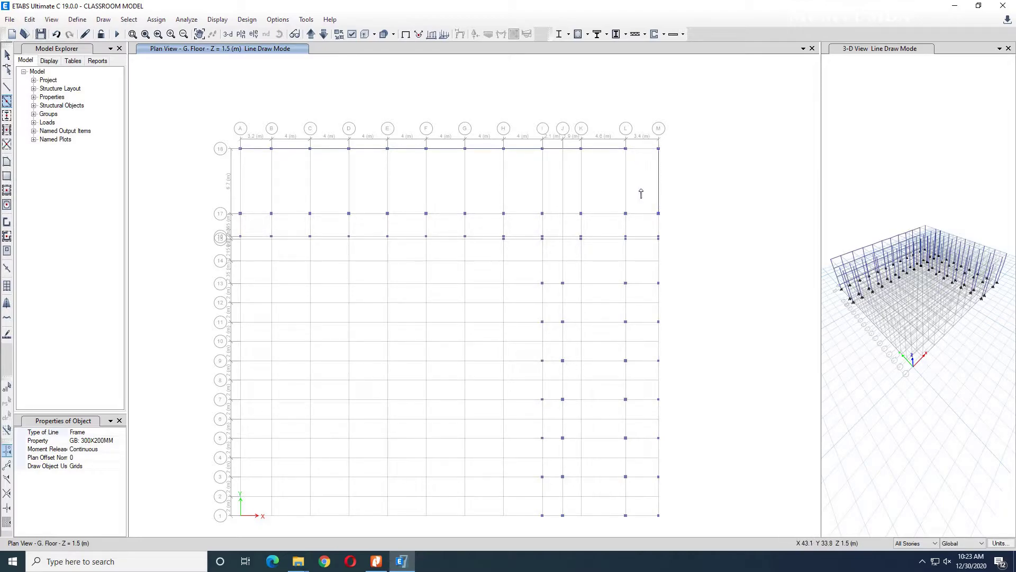
Step: Draw ground beams on grid L between grids 17 and 18 and along grid 17 from grid L back to B
{"action": "left_click", "coordinate": [620, 202]}
{"action": "left_click", "coordinate": [609, 214]}
{"action": "left_click", "coordinate": [572, 216]}
{"action": "left_click", "coordinate": [551, 216]}
{"action": "left_click", "coordinate": [515, 217]}
{"action": "left_click", "coordinate": [475, 219]}
{"action": "left_click", "coordinate": [442, 219]}
{"action": "left_click", "coordinate": [406, 219]}
{"action": "left_click", "coordinate": [370, 218]}
{"action": "left_click", "coordinate": [333, 217]}
{"action": "left_click", "coordinate": [286, 217]}
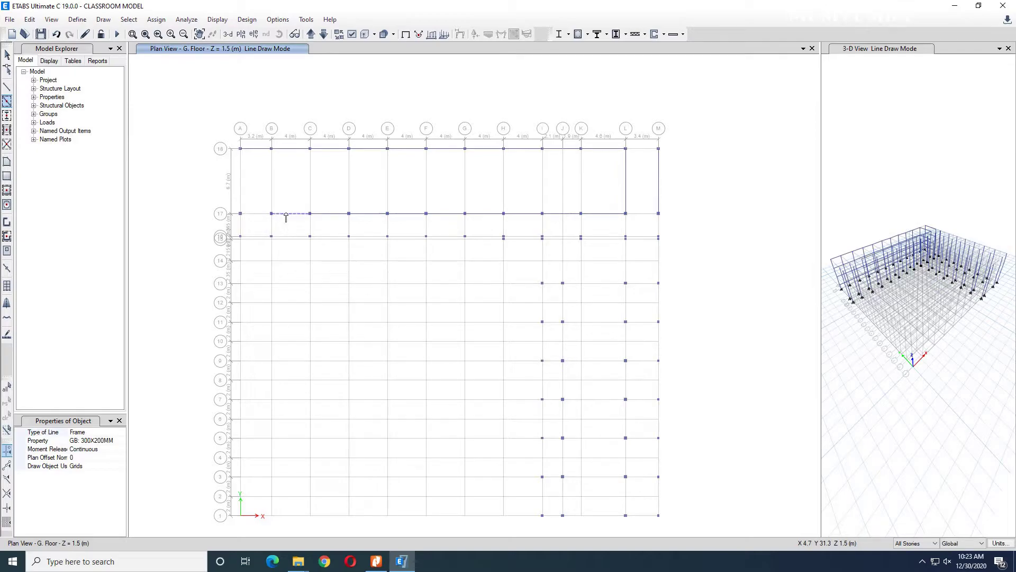
Step: Complete the ground beams on grid 17 between A and B and along grid A, and run them along grid 16 from A to F
{"action": "left_click", "coordinate": [252, 217]}
{"action": "left_click", "coordinate": [242, 201]}
{"action": "left_click", "coordinate": [260, 234]}
{"action": "left_click", "coordinate": [291, 239]}
{"action": "left_click", "coordinate": [328, 238]}
{"action": "left_click", "coordinate": [401, 239]}
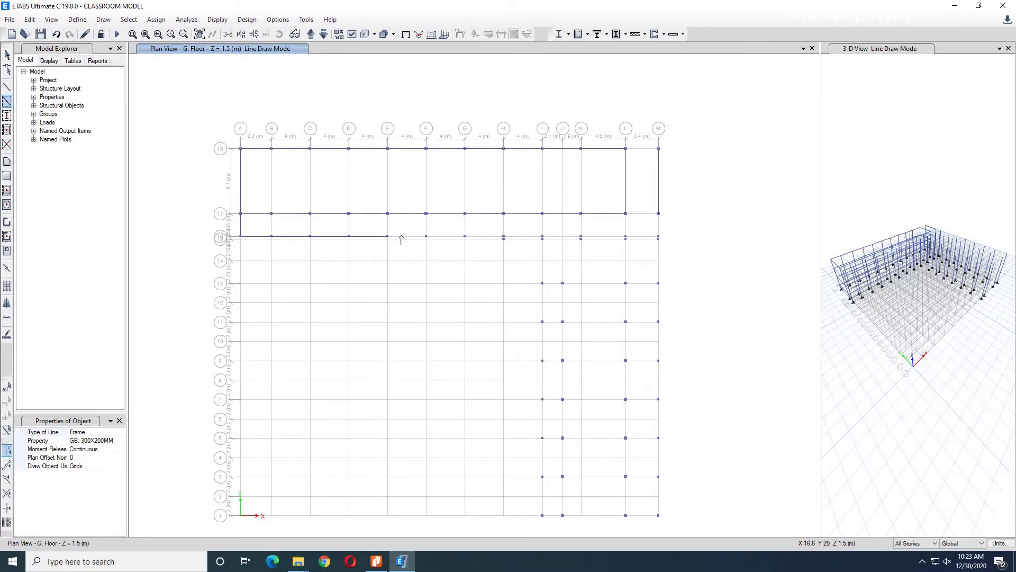
Step: Continue the ground beams along grid 16 from grid F to M, and add one on grid M between grids 16 and 17
{"action": "left_click", "coordinate": [443, 240]}
{"action": "left_click", "coordinate": [478, 239]}
{"action": "left_click", "coordinate": [519, 235]}
{"action": "left_click", "coordinate": [549, 236]}
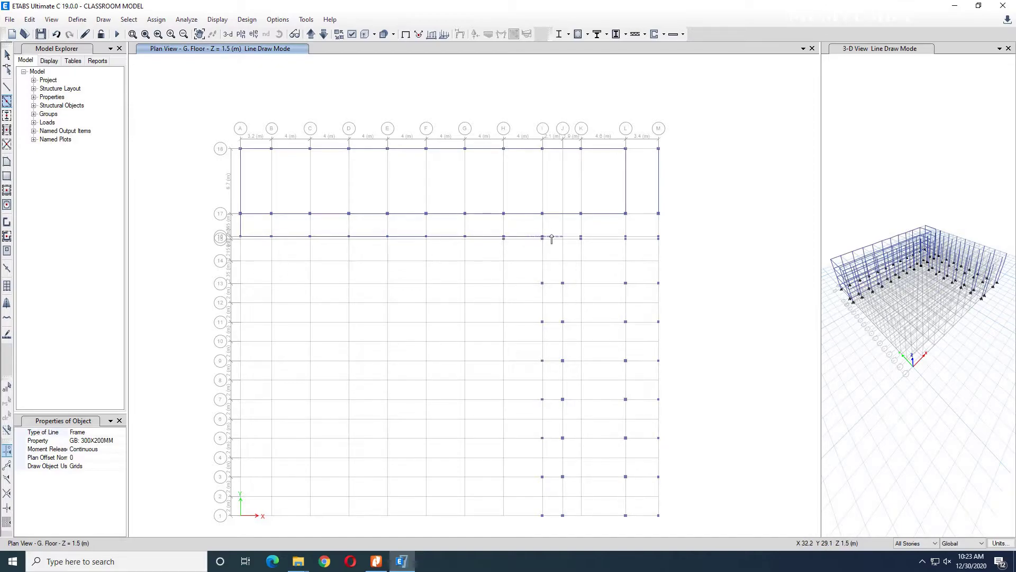
{"action": "left_click", "coordinate": [571, 236]}
{"action": "left_click", "coordinate": [600, 238]}
{"action": "scroll", "coordinate": [618, 241], "scroll_direction": "up", "scroll_amount": 3}
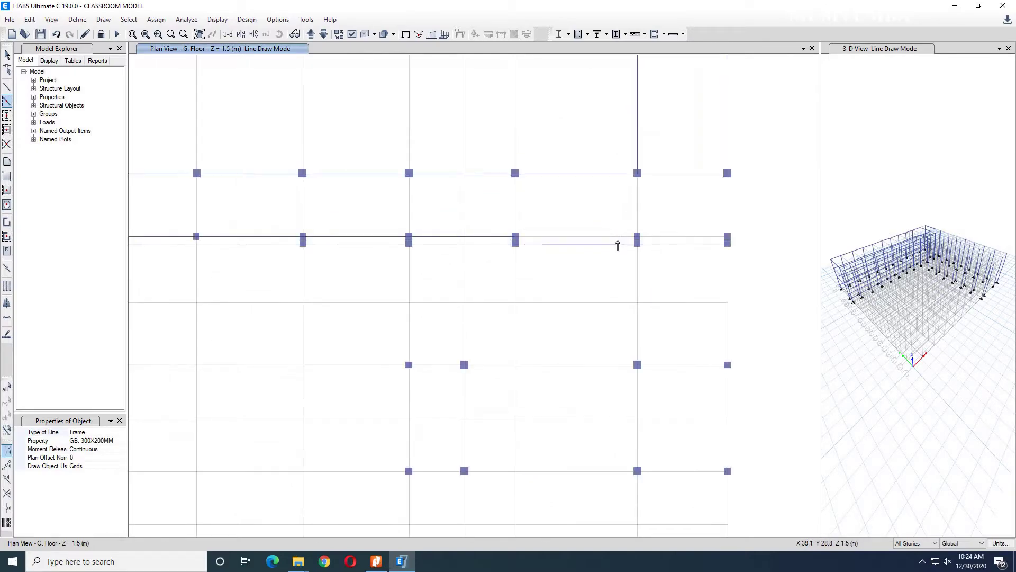
{"action": "left_click", "coordinate": [639, 239]}
{"action": "left_click", "coordinate": [662, 241]}
{"action": "left_click", "coordinate": [726, 219]}
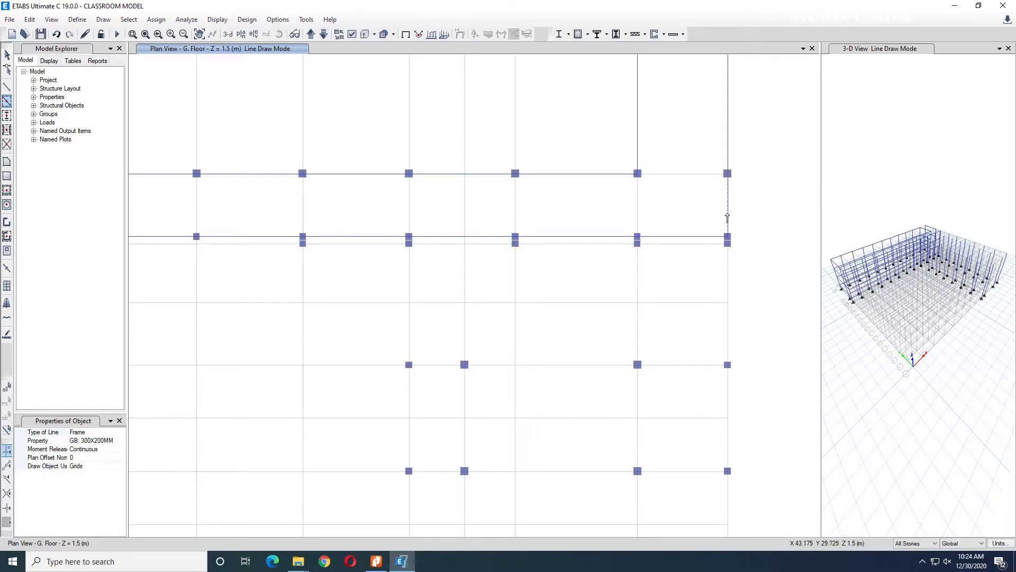
Step: Draw transverse ground beams between grids 16 and 17 on grids L, K, I and H
{"action": "left_click", "coordinate": [636, 213]}
{"action": "left_click", "coordinate": [514, 210]}
{"action": "left_click", "coordinate": [408, 215]}
{"action": "left_click", "coordinate": [302, 212]}
{"action": "scroll", "coordinate": [358, 210], "scroll_direction": "down", "scroll_amount": 3}
{"action": "middle_click_drag", "start_coordinate": [331, 211], "coordinate": [529, 216]}
Step: Check the west end of the layout in the PDF, and draw transverse ground beams between grids 17 and 18 on grids B to I and K
{"action": "left_click", "coordinate": [385, 562]}
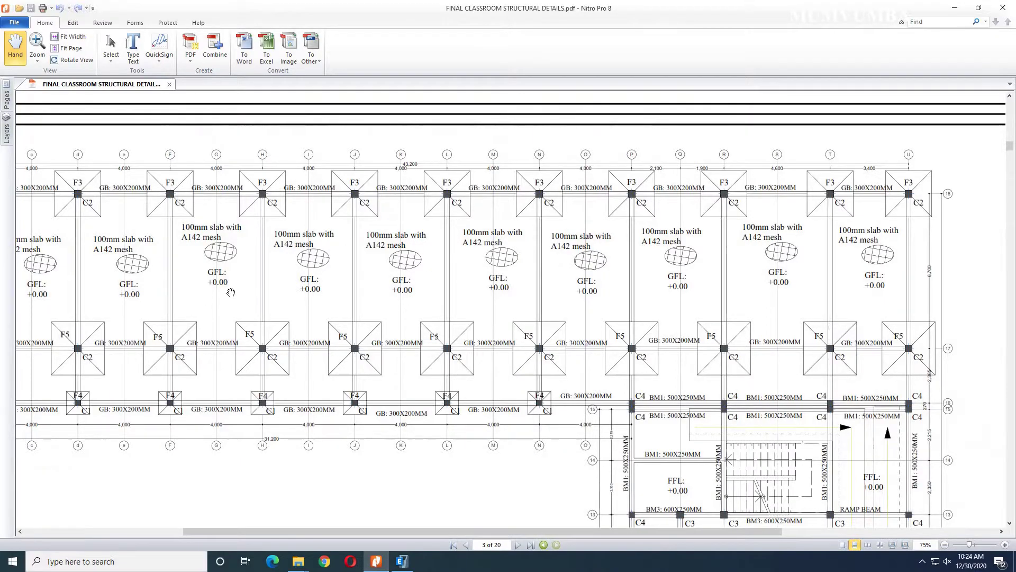
{"action": "left_click_drag", "start_coordinate": [209, 292], "coordinate": [454, 287]}
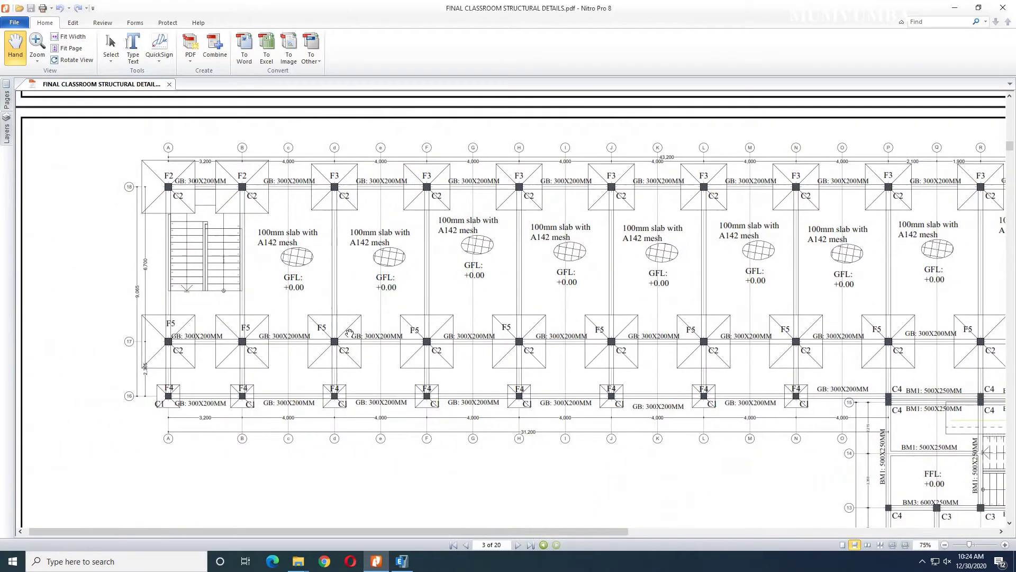
{"action": "left_click", "coordinate": [401, 562]}
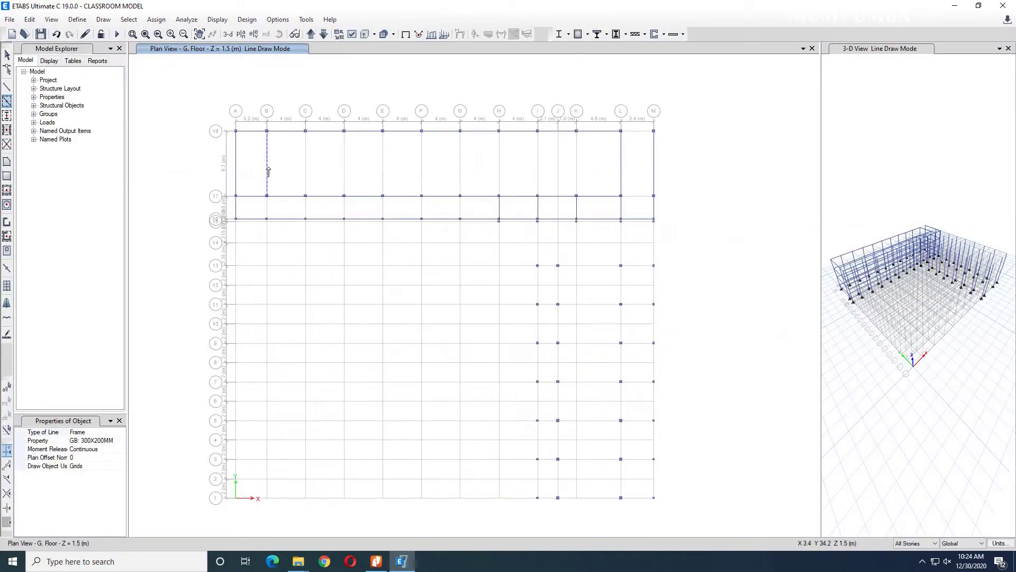
{"action": "left_click", "coordinate": [343, 174]}
{"action": "left_click_drag", "start_coordinate": [363, 153], "coordinate": [597, 185]}
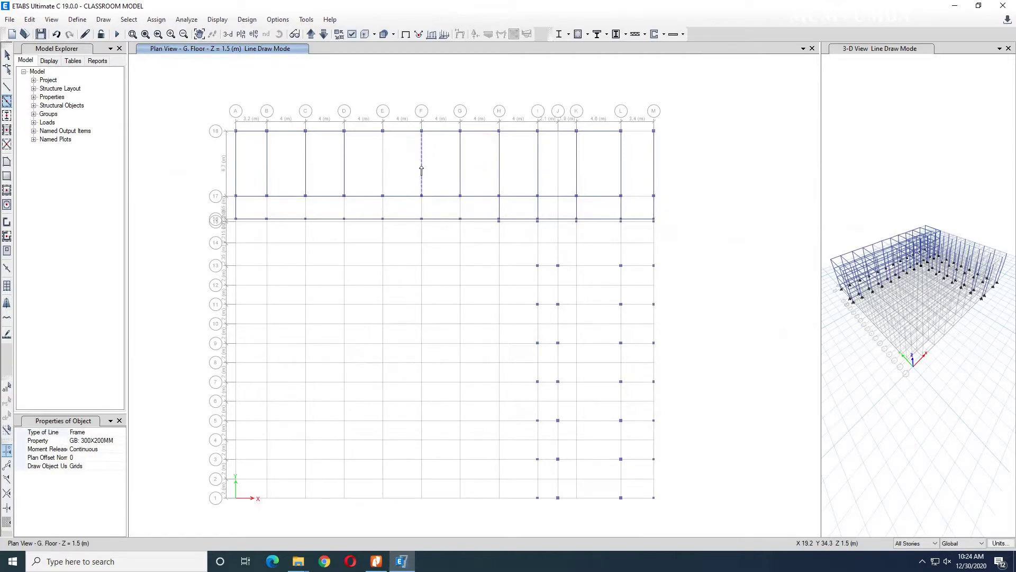
{"action": "left_click", "coordinate": [382, 167]}
Step: Draw ground beams between grids 16 and 17 on grids B to G, and along grid 15 from I to M
{"action": "left_click", "coordinate": [305, 211]}
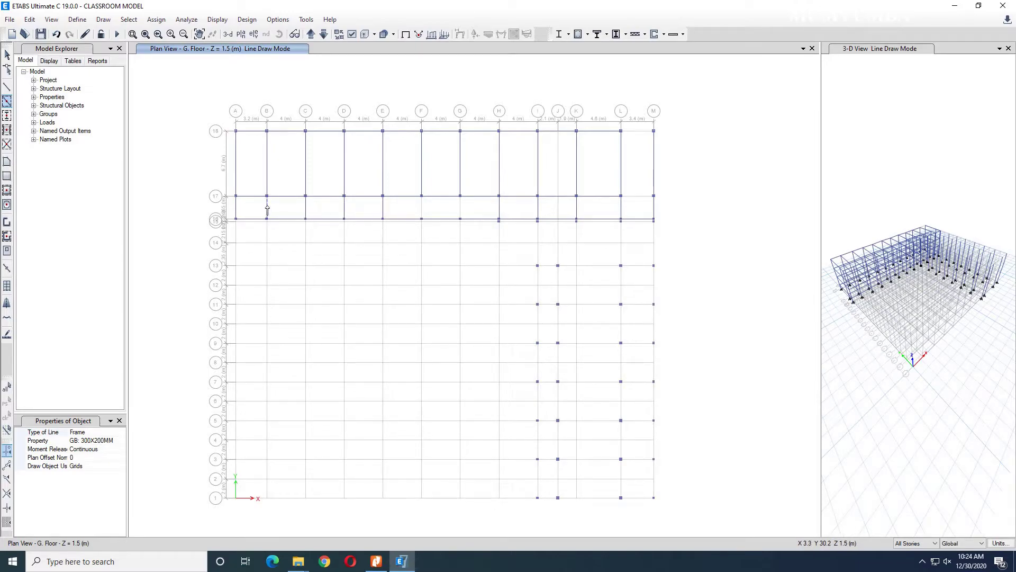
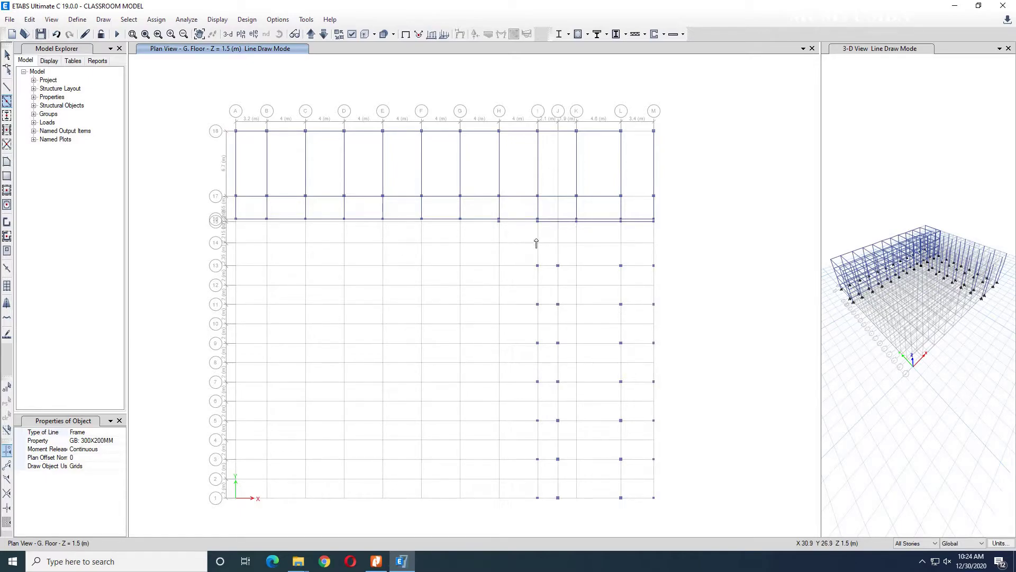
{"action": "scroll", "coordinate": [528, 241], "scroll_direction": "up", "scroll_amount": 3}
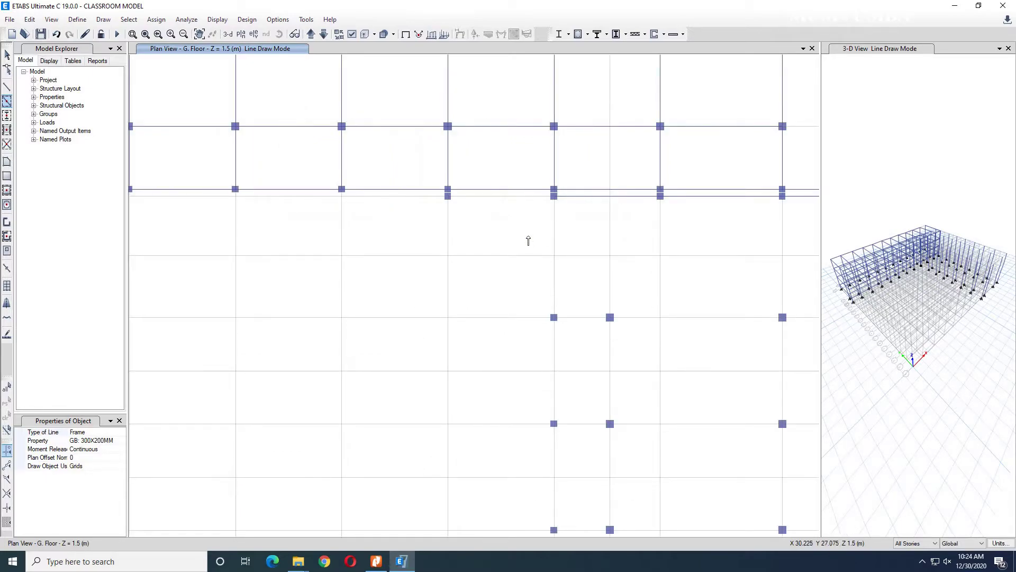
{"action": "scroll", "coordinate": [529, 241], "scroll_direction": "down", "scroll_amount": 3}
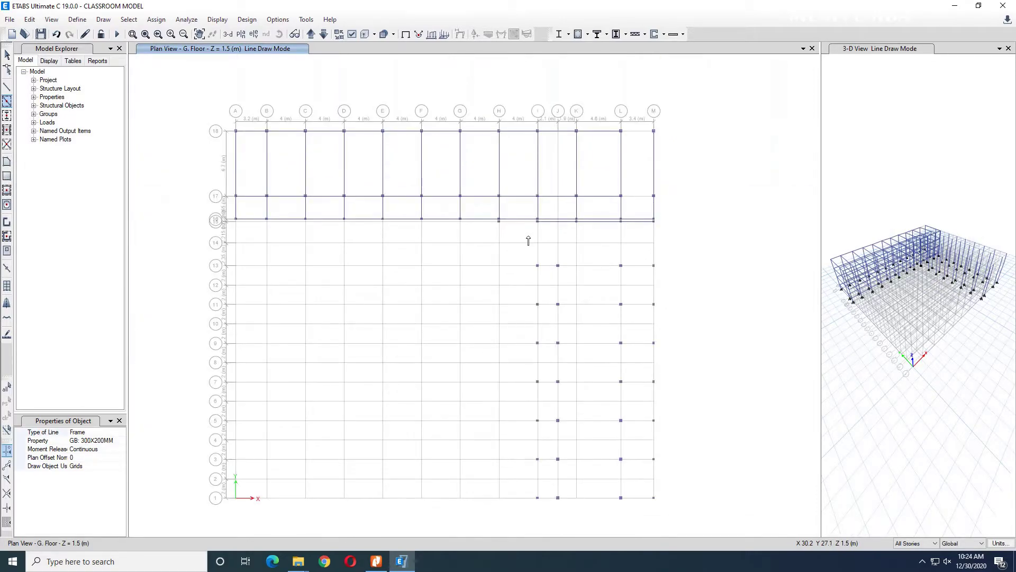
{"action": "scroll", "coordinate": [542, 243], "scroll_direction": "up", "scroll_amount": 3}
{"action": "scroll", "coordinate": [543, 243], "scroll_direction": "down", "scroll_amount": 3}
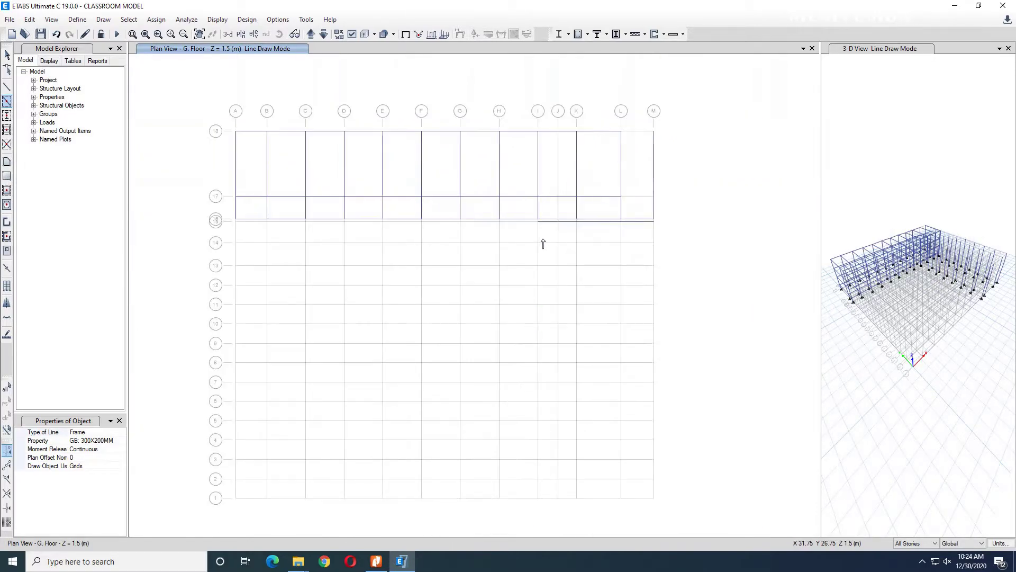
Step: Check the beams around the staircase wing in the PDF, and draw ground beams on grid I between grids 15 and 13 in ETABS
{"action": "left_click", "coordinate": [377, 561]}
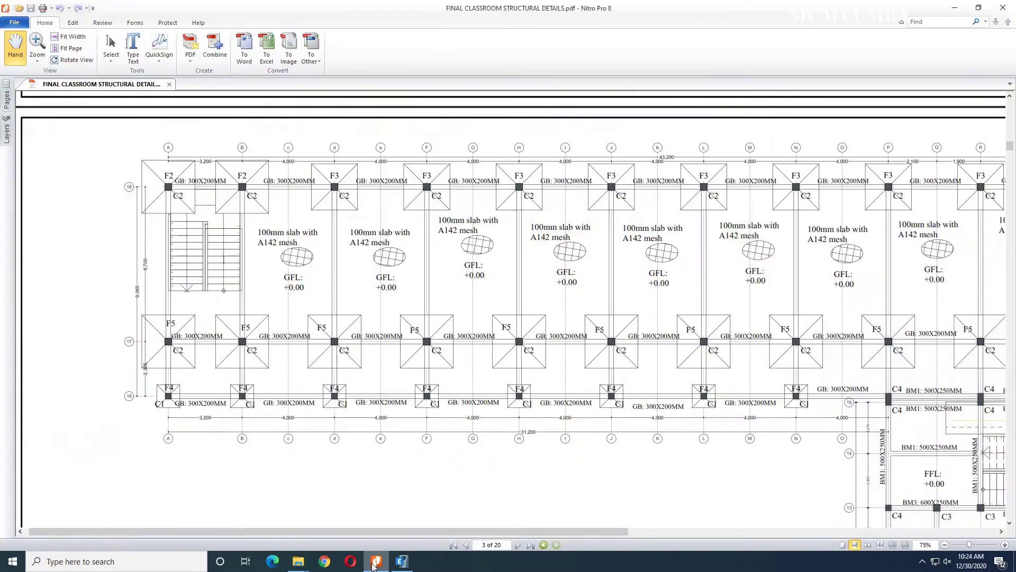
{"action": "left_click_drag", "start_coordinate": [783, 410], "coordinate": [540, 299]}
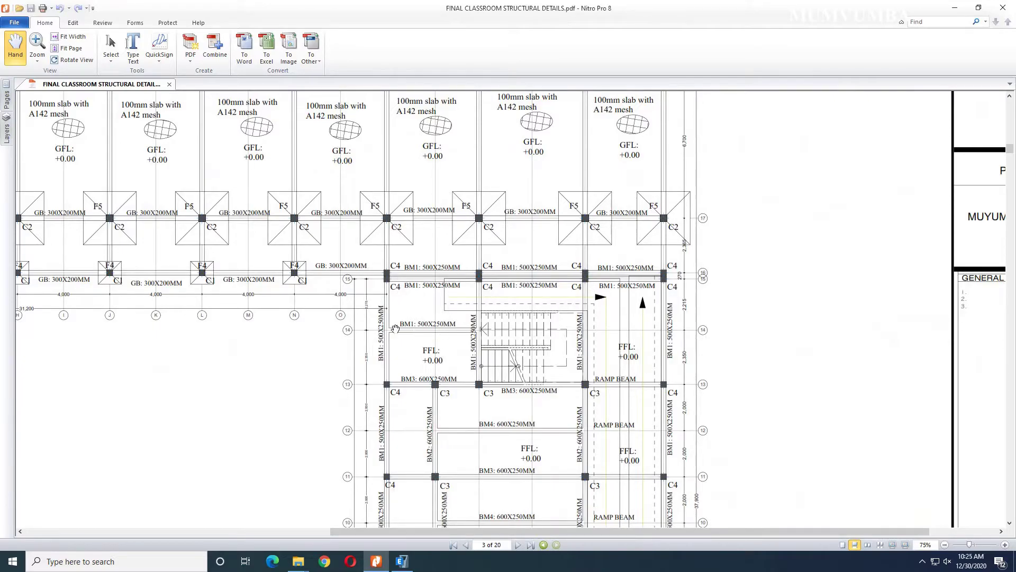
{"action": "left_click_drag", "start_coordinate": [396, 329], "coordinate": [486, 329]}
{"action": "left_click", "coordinate": [403, 563]}
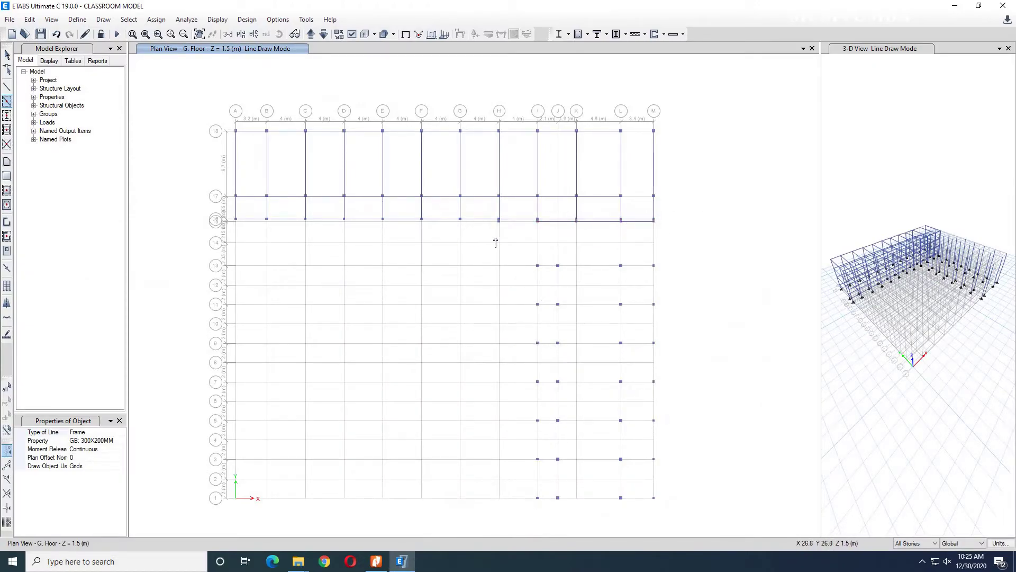
{"action": "scroll", "coordinate": [496, 243], "scroll_direction": "up", "scroll_amount": 5}
{"action": "left_click", "coordinate": [538, 220]}
{"action": "left_click", "coordinate": [612, 253]}
{"action": "left_click", "coordinate": [619, 314]}
{"action": "middle_click_drag", "start_coordinate": [620, 314], "coordinate": [483, 220]}
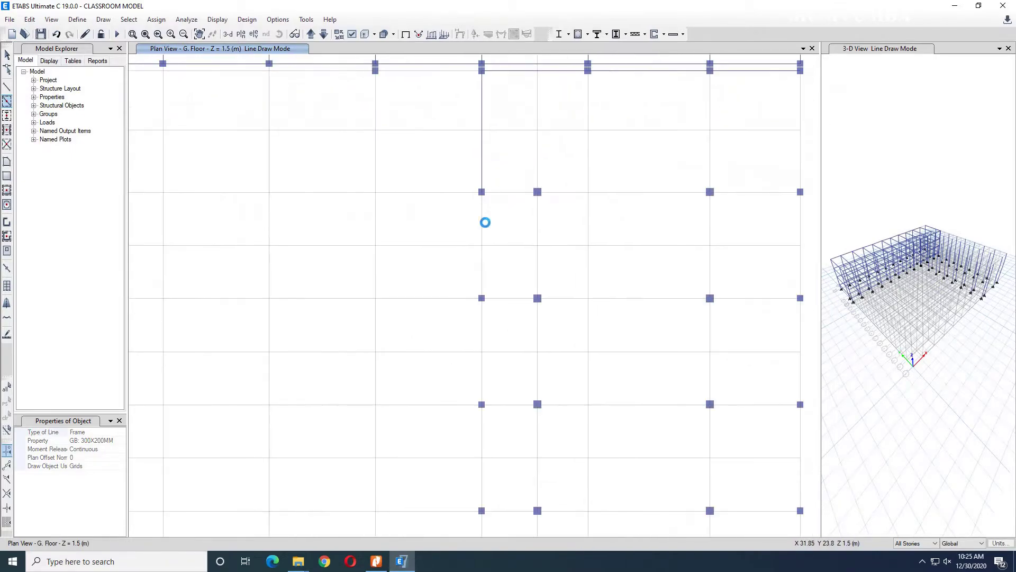
{"action": "key", "text": "Escape"}
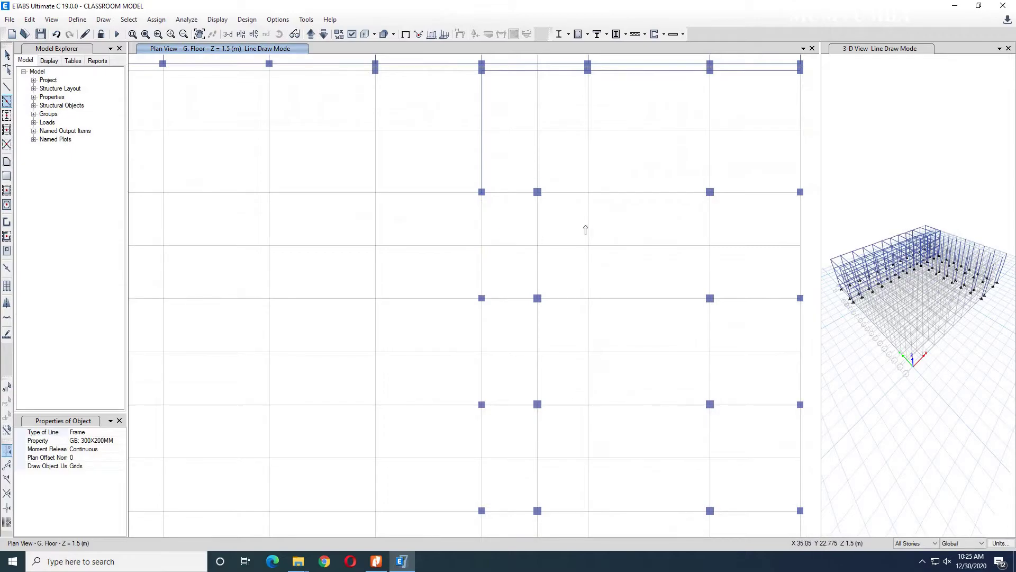
Step: Draw short transverse ground beams between grids I and J on grids 13, 11, 9, 7, 5, 3 and 1
{"action": "scroll", "coordinate": [586, 229], "scroll_direction": "down", "scroll_amount": 4}
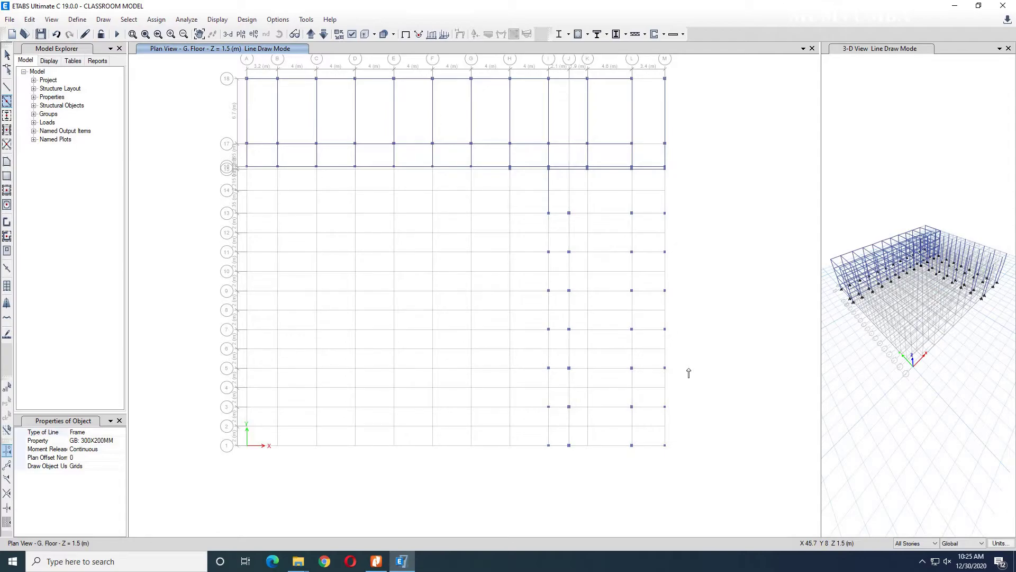
{"action": "scroll", "coordinate": [583, 208], "scroll_direction": "up", "scroll_amount": 4}
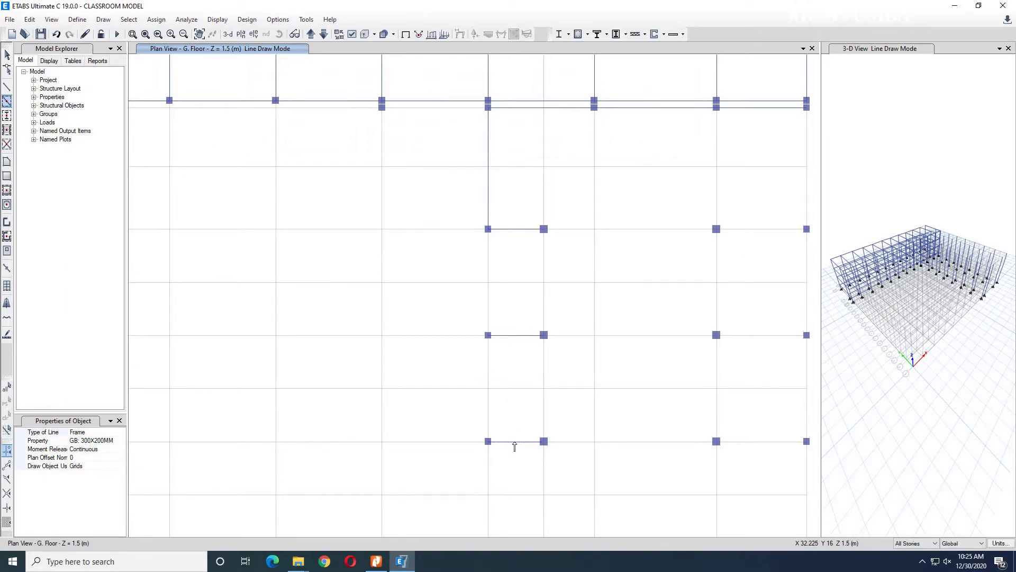
{"action": "middle_click_drag", "start_coordinate": [517, 444], "coordinate": [529, 368]}
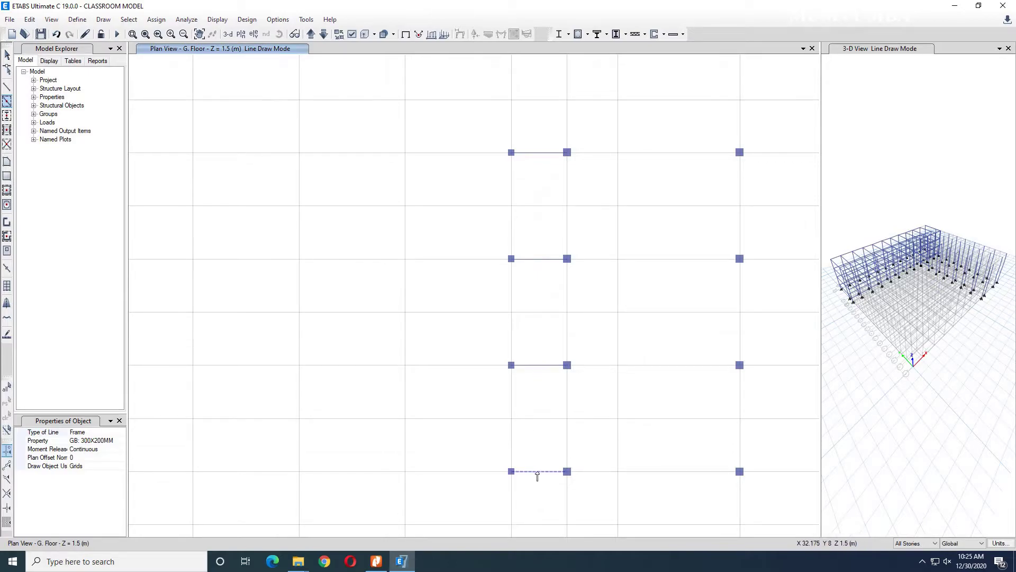
{"action": "middle_click_drag", "start_coordinate": [534, 325], "coordinate": [542, 313]}
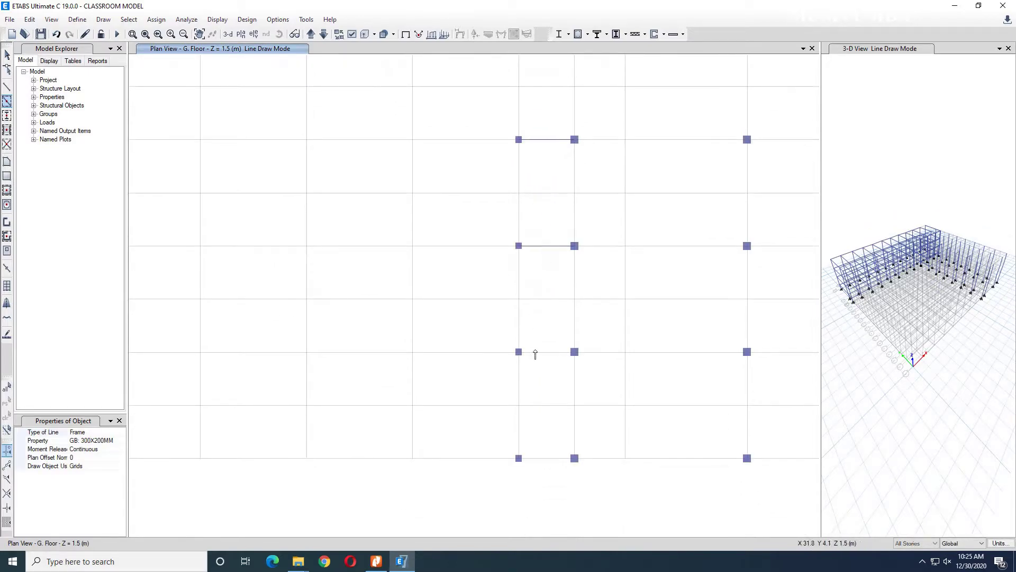
{"action": "left_click", "coordinate": [543, 353]}
{"action": "scroll", "coordinate": [512, 385], "scroll_direction": "down", "scroll_amount": 3}
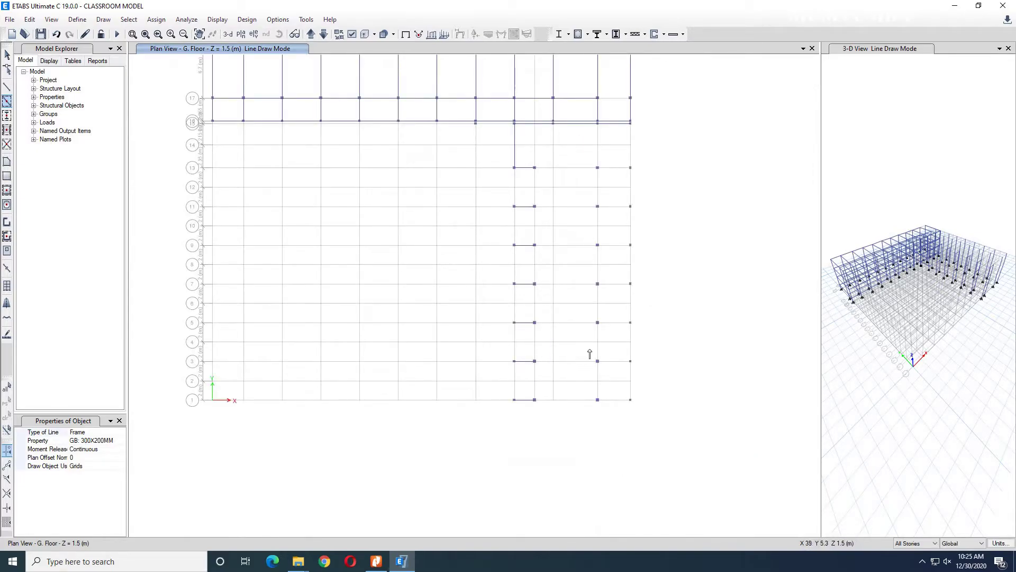
Step: Join the split ground beam frames between grids I and K into single members on grid 15 and on grid 16
{"action": "scroll", "coordinate": [564, 204], "scroll_direction": "up", "scroll_amount": 3}
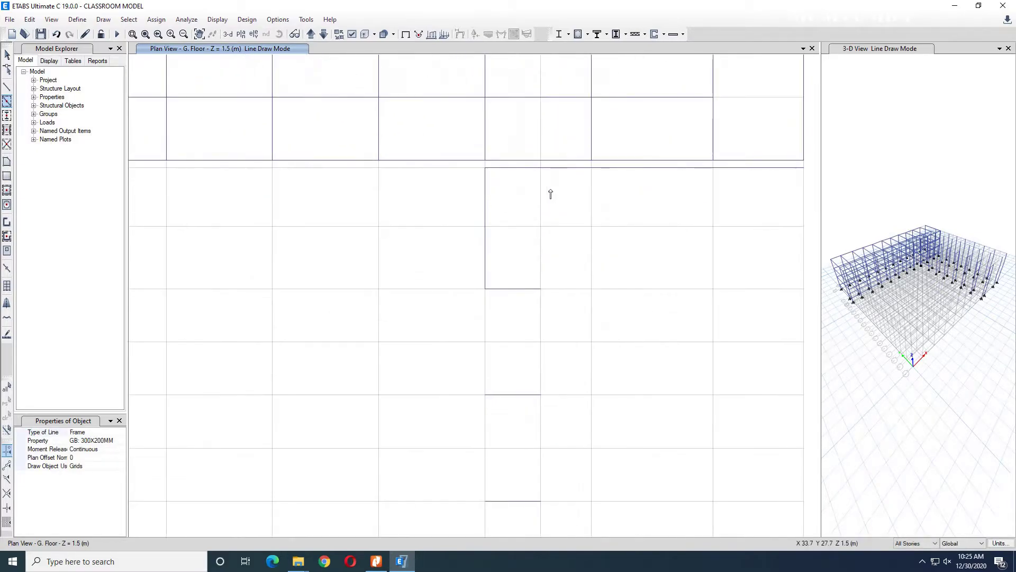
{"action": "key", "text": "Escape"}
{"action": "left_click", "coordinate": [531, 168]}
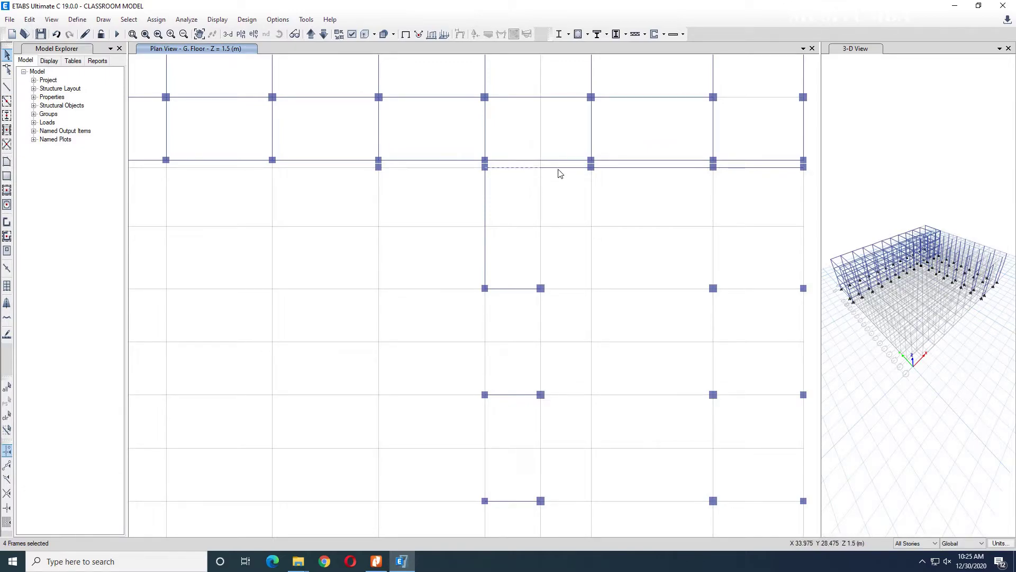
{"action": "left_click", "coordinate": [29, 20]}
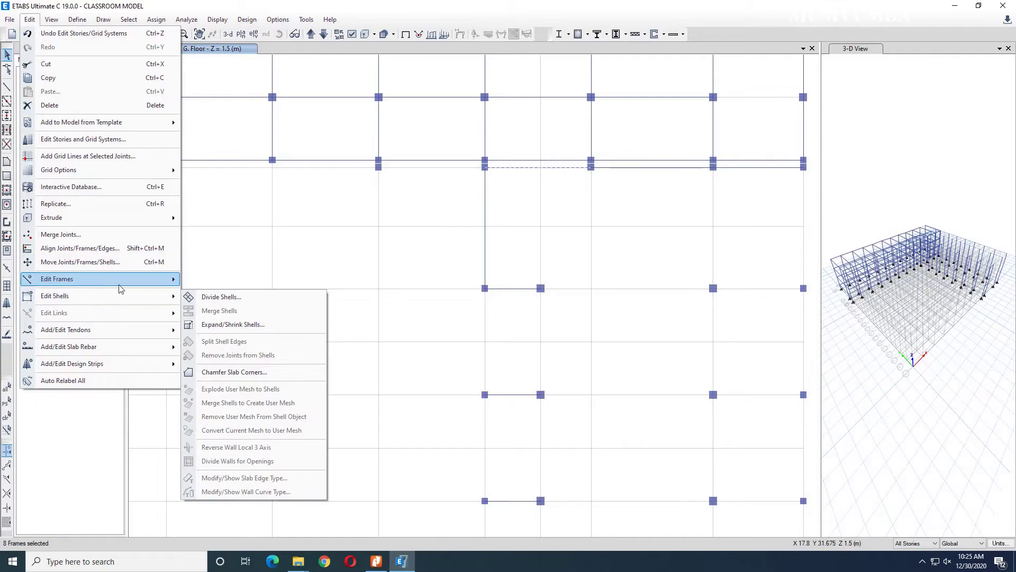
{"action": "mouse_move", "coordinate": [129, 280]}
{"action": "left_click", "coordinate": [211, 294]}
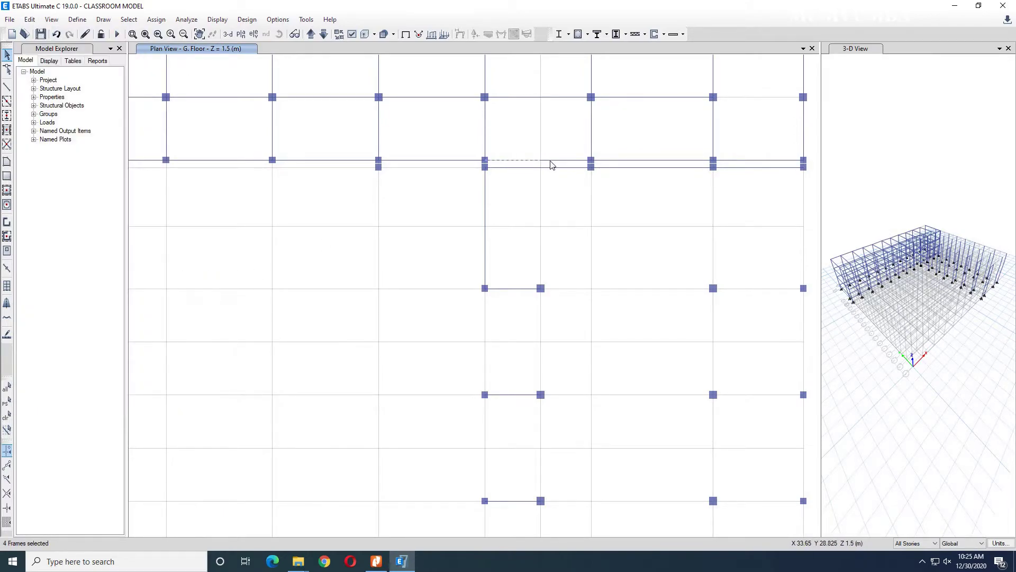
{"action": "left_click", "coordinate": [30, 19]}
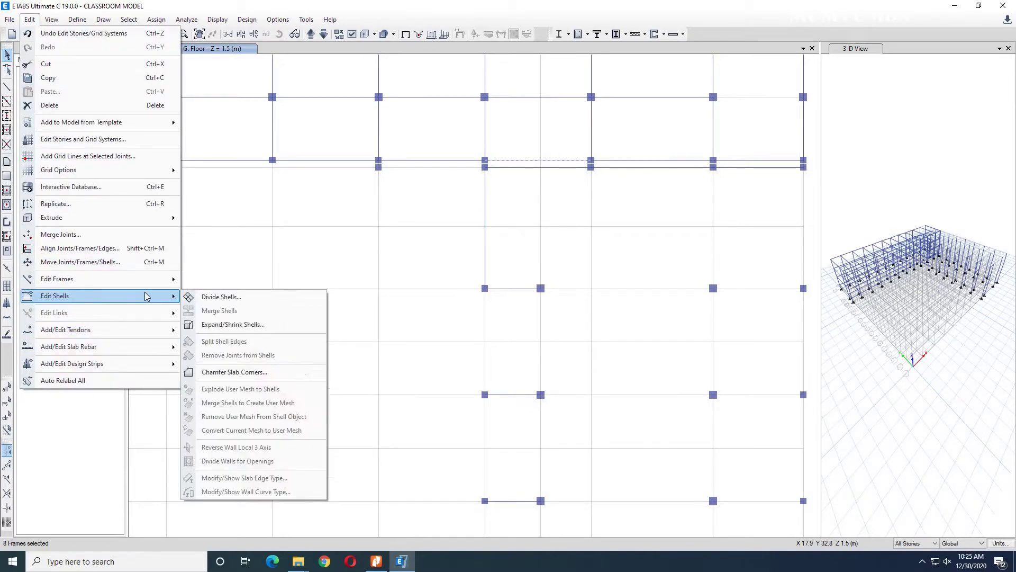
{"action": "mouse_move", "coordinate": [158, 282]}
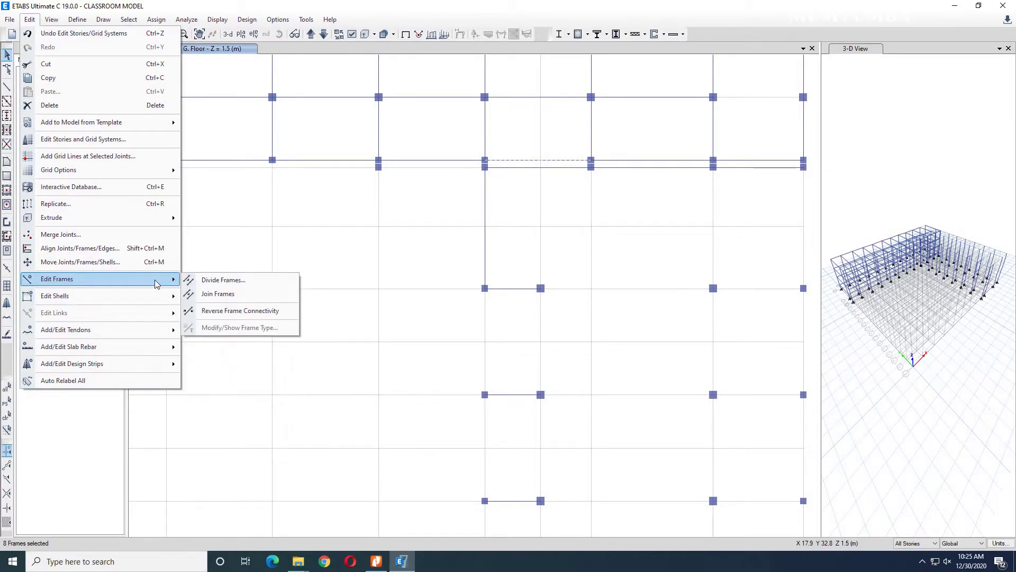
{"action": "left_click", "coordinate": [222, 296]}
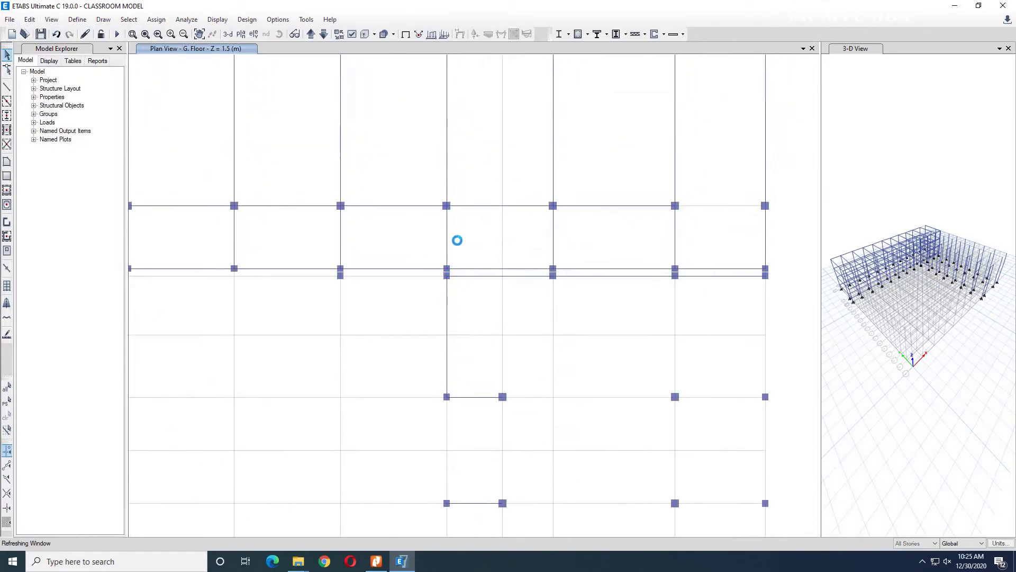
Step: Join the split ground beam frames between grids I and K into single members on grid 17 and on grid 18
{"action": "key", "text": "ctrl+z"}
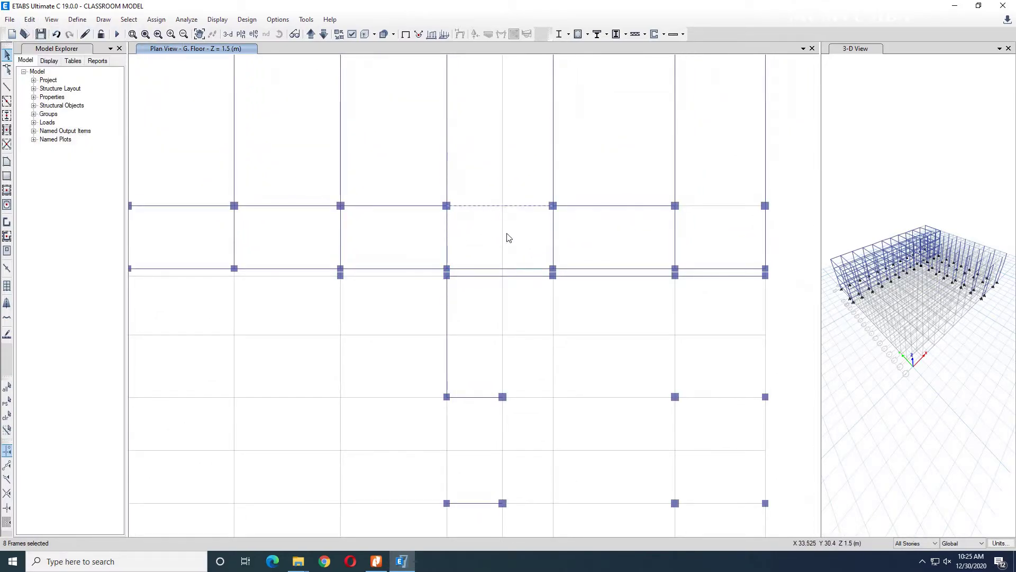
{"action": "left_click", "coordinate": [30, 19]}
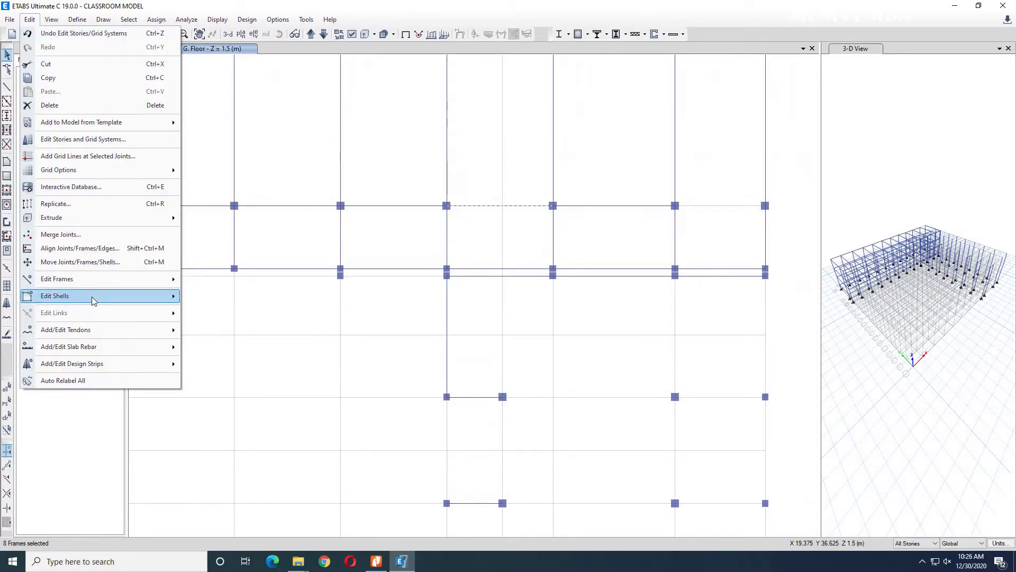
{"action": "mouse_move", "coordinate": [132, 279]}
{"action": "left_click", "coordinate": [217, 293]}
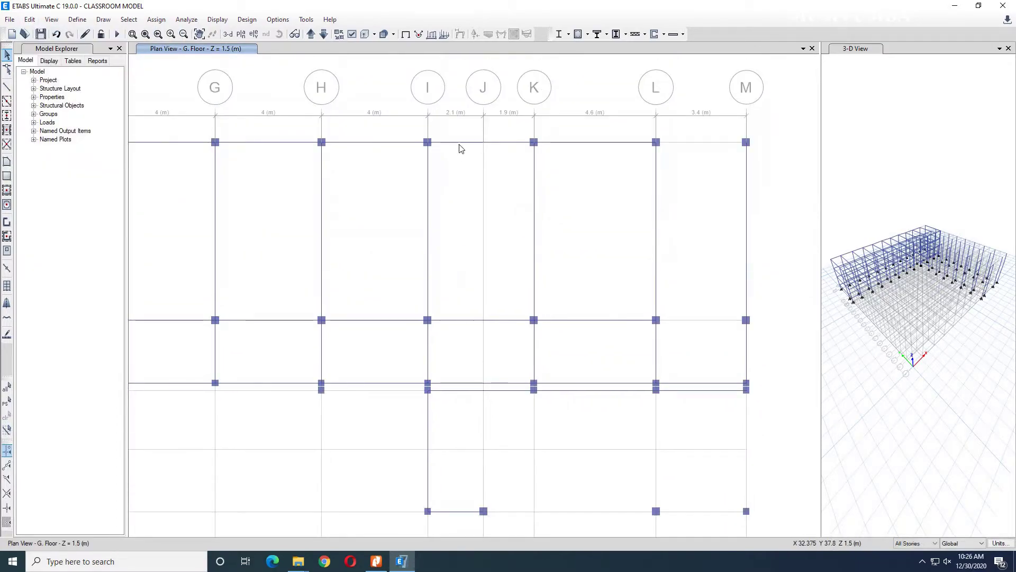
{"action": "left_click", "coordinate": [487, 142]}
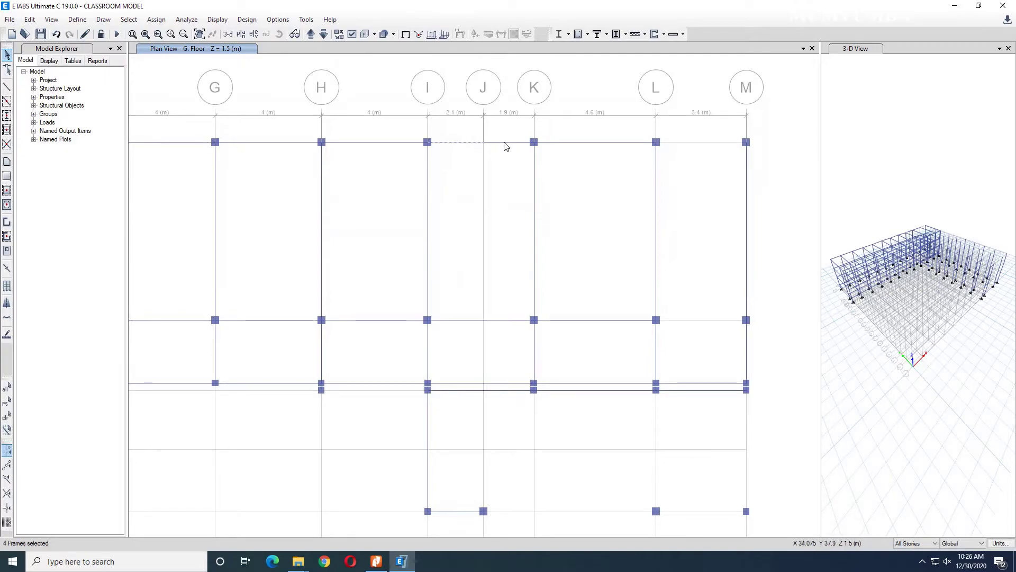
{"action": "left_click", "coordinate": [30, 20]}
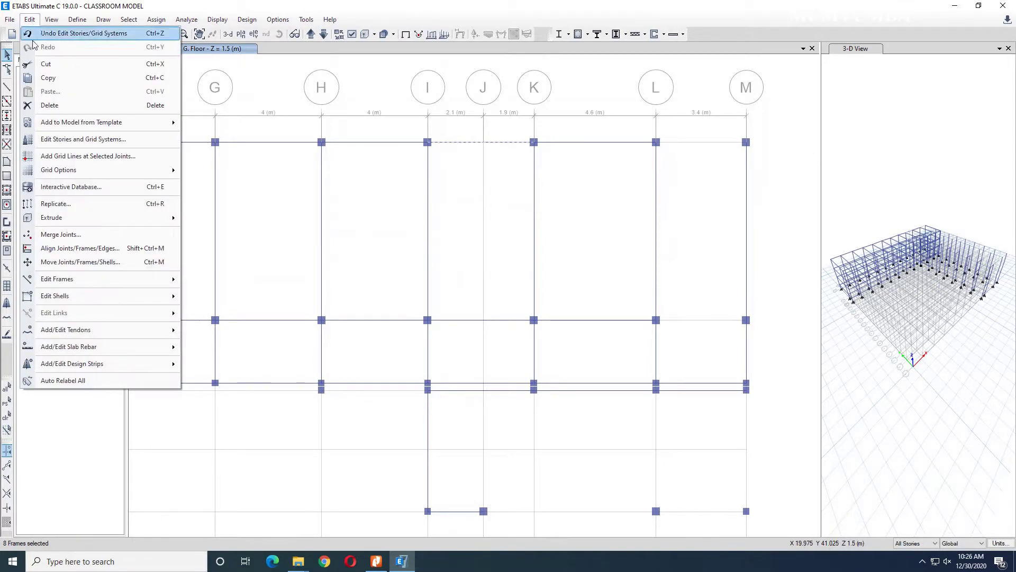
{"action": "mouse_move", "coordinate": [142, 288]}
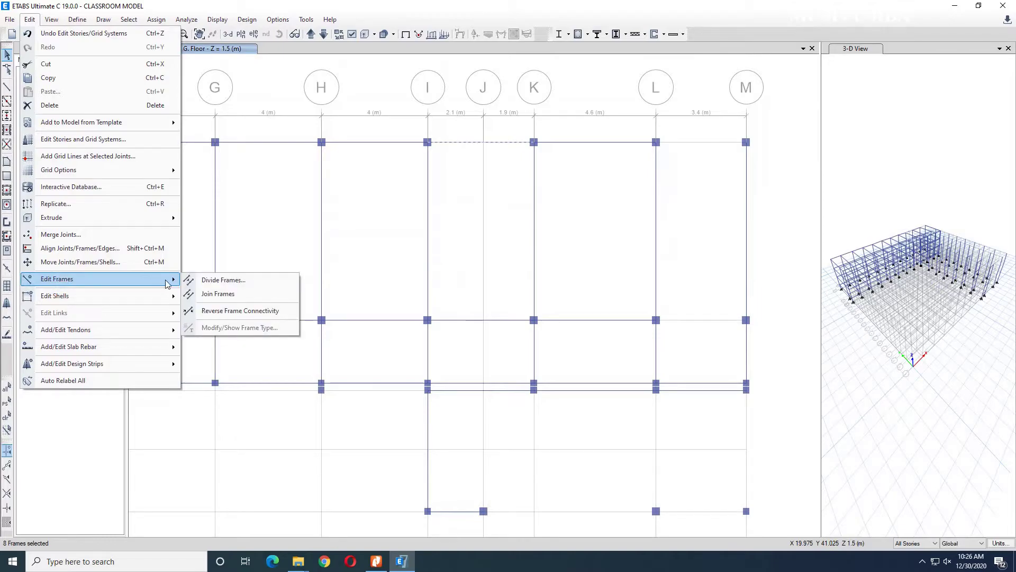
{"action": "left_click", "coordinate": [212, 295]}
Step: Join the ground beam frames on grid I between grids 15 and 13 into one member
{"action": "scroll", "coordinate": [429, 278], "scroll_direction": "down", "scroll_amount": 4}
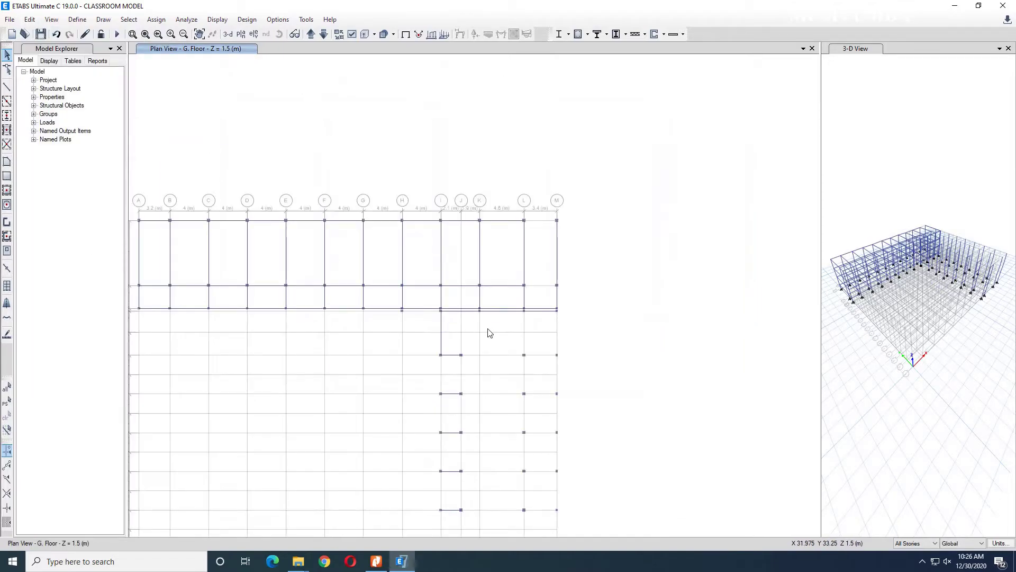
{"action": "scroll", "coordinate": [451, 248], "scroll_direction": "up", "scroll_amount": 3}
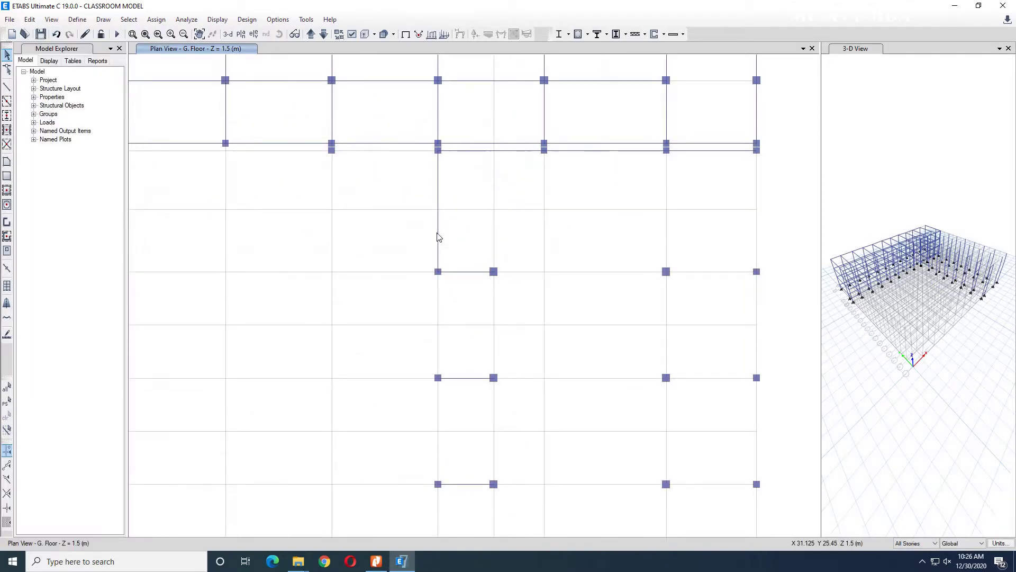
{"action": "left_click", "coordinate": [439, 193]}
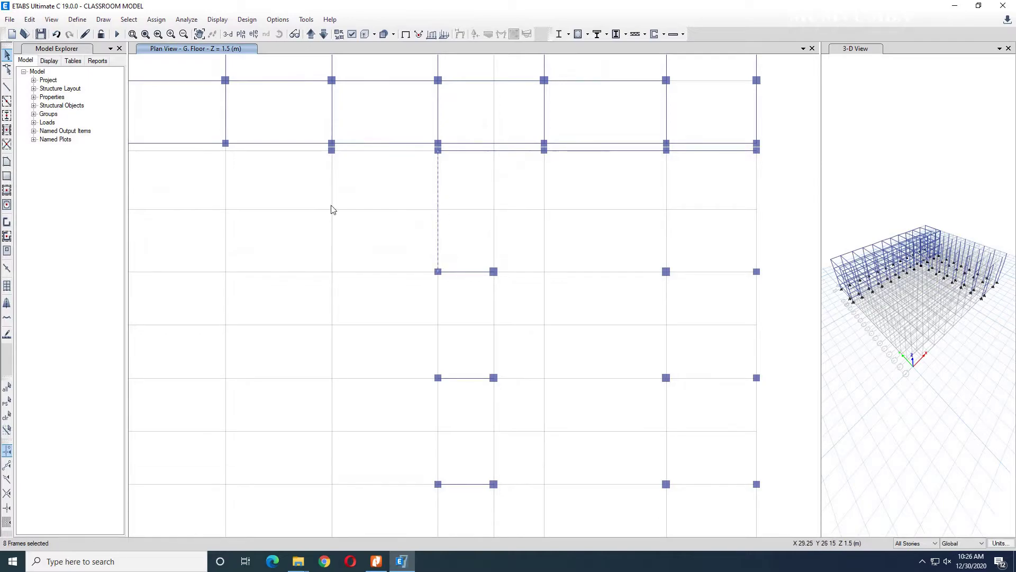
{"action": "left_click", "coordinate": [30, 19]}
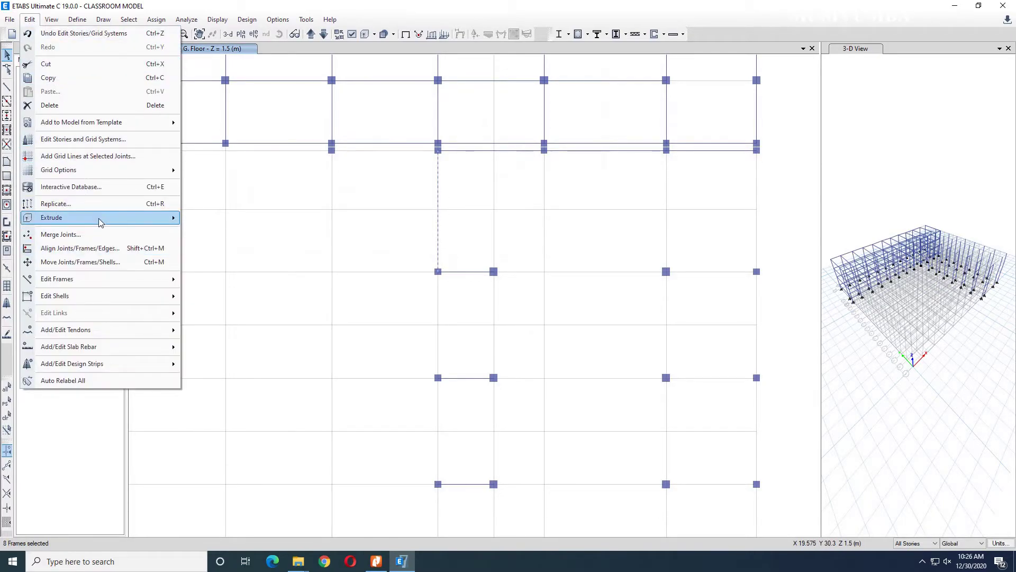
{"action": "mouse_move", "coordinate": [142, 284]}
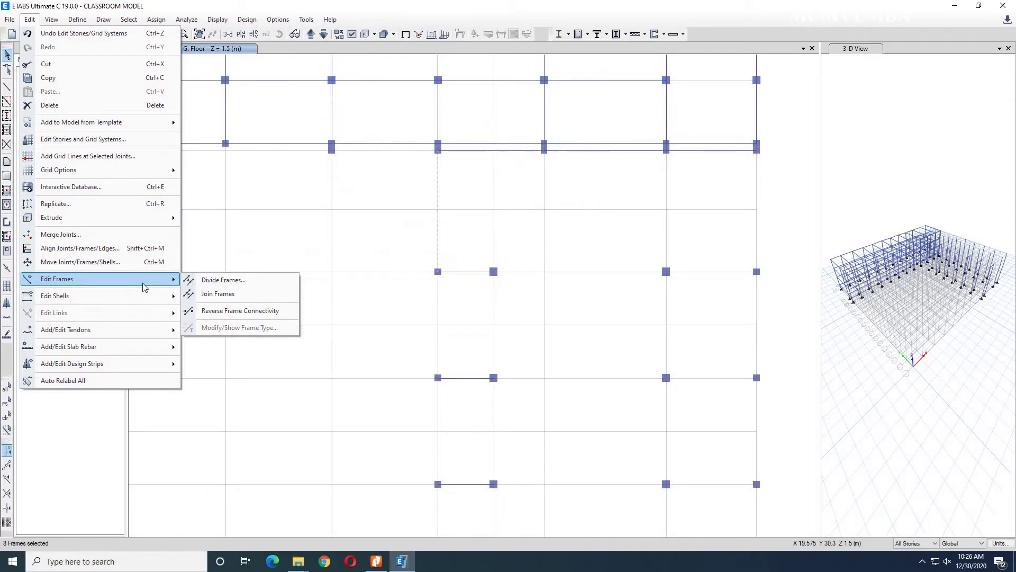
{"action": "left_click", "coordinate": [225, 296]}
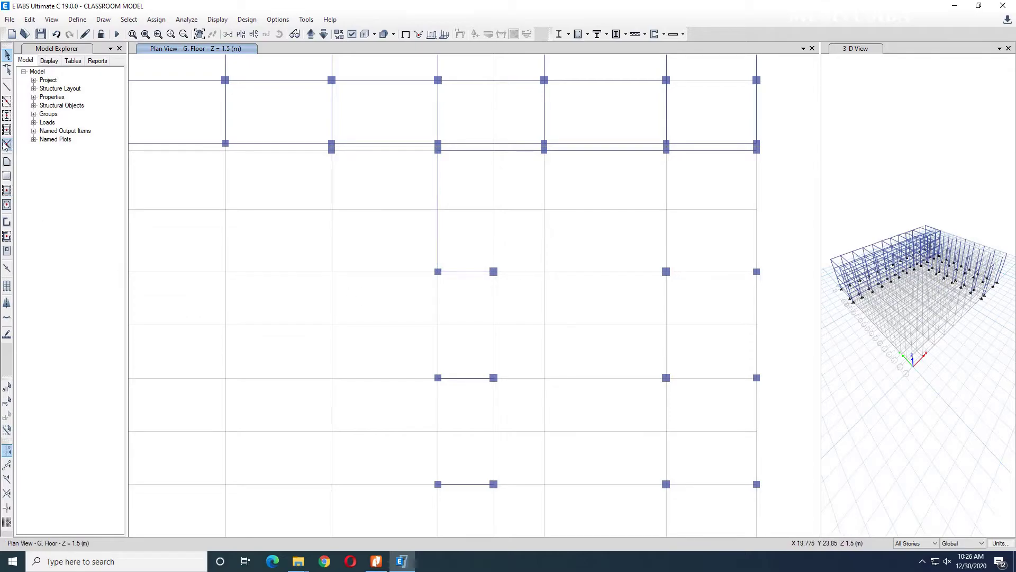
Step: Draw straight GB: 300X200MM ground beams along grid 13 from J to L and from L to M
{"action": "left_click", "coordinate": [7, 86]}
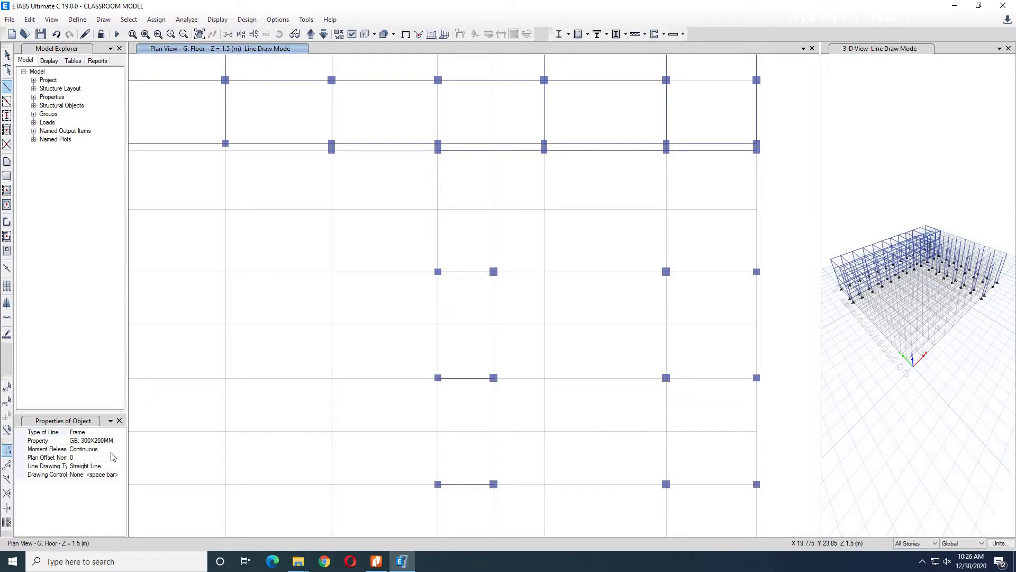
{"action": "left_click", "coordinate": [494, 272]}
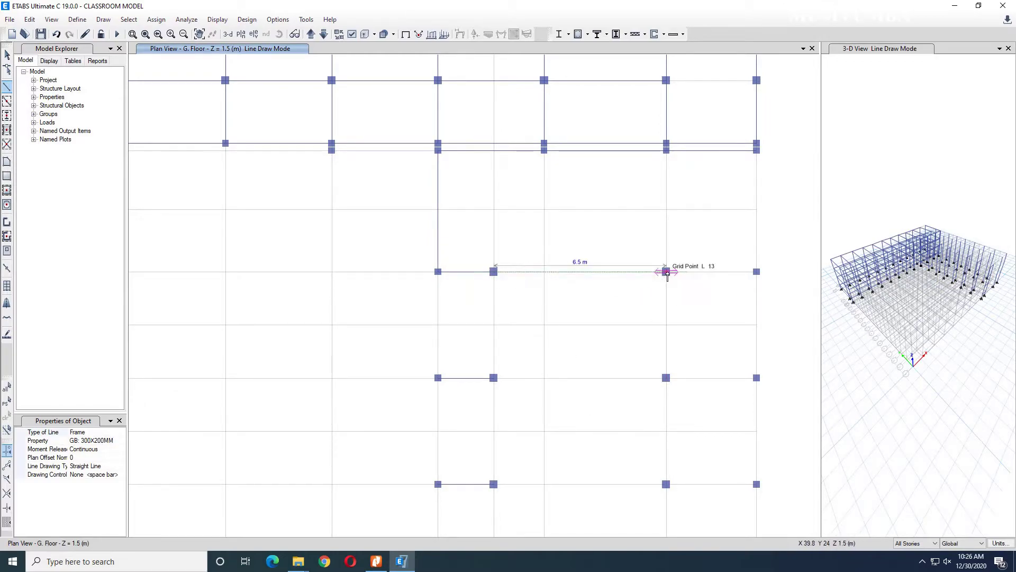
{"action": "scroll", "coordinate": [667, 273], "scroll_direction": "up", "scroll_amount": 5}
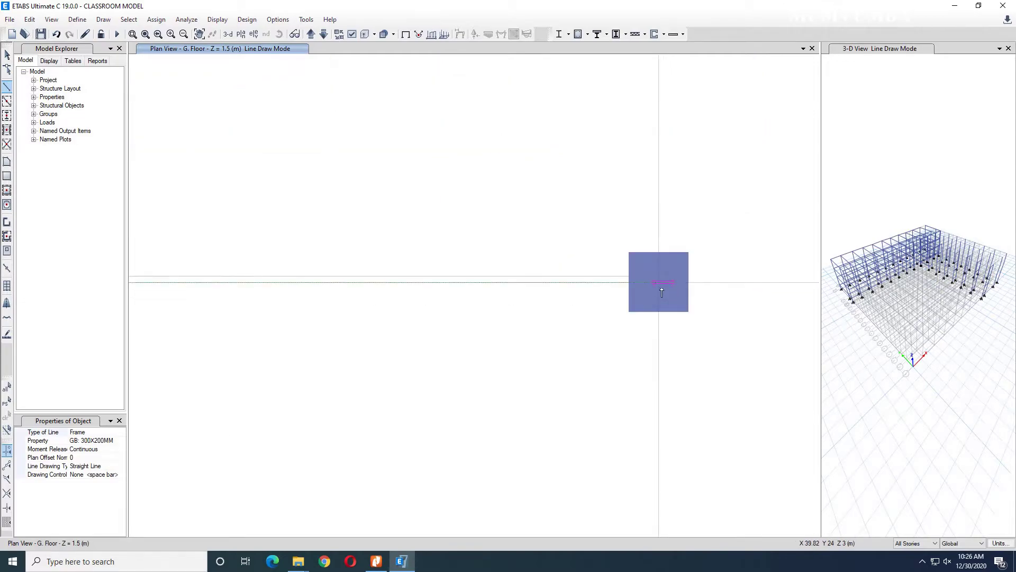
{"action": "left_click", "coordinate": [659, 282]}
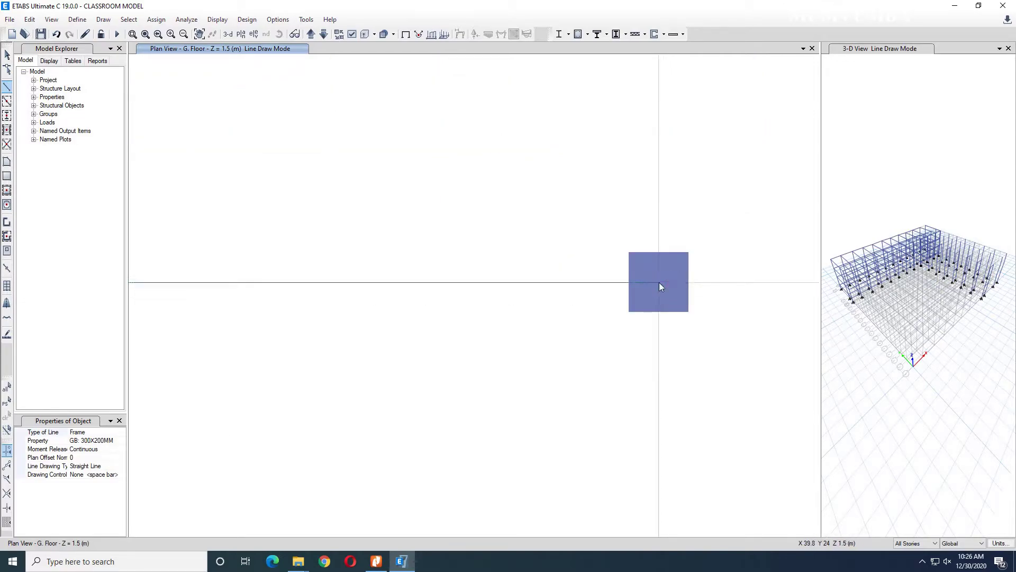
{"action": "scroll", "coordinate": [651, 322], "scroll_direction": "down", "scroll_amount": 5}
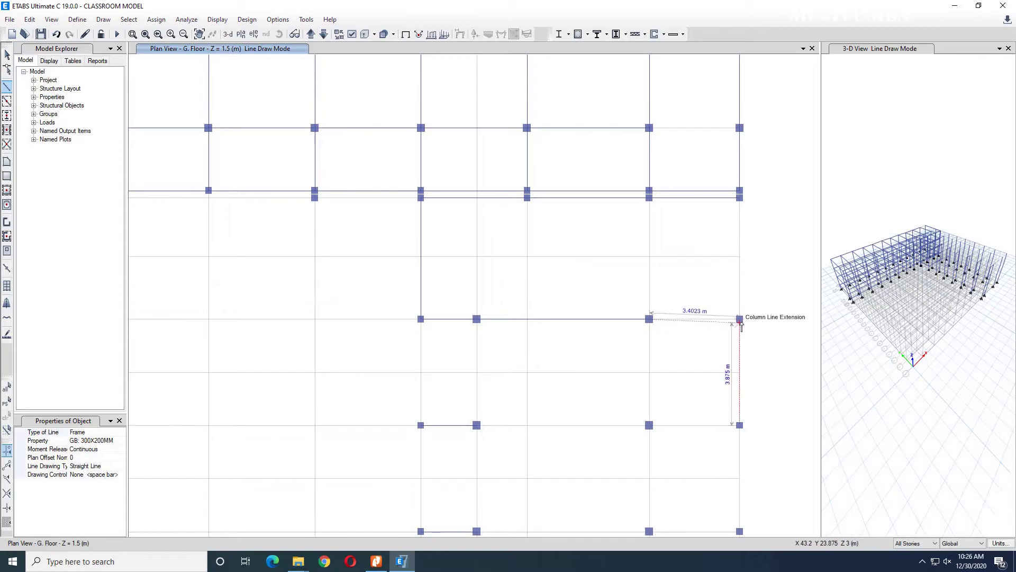
{"action": "scroll", "coordinate": [744, 324], "scroll_direction": "up", "scroll_amount": 5}
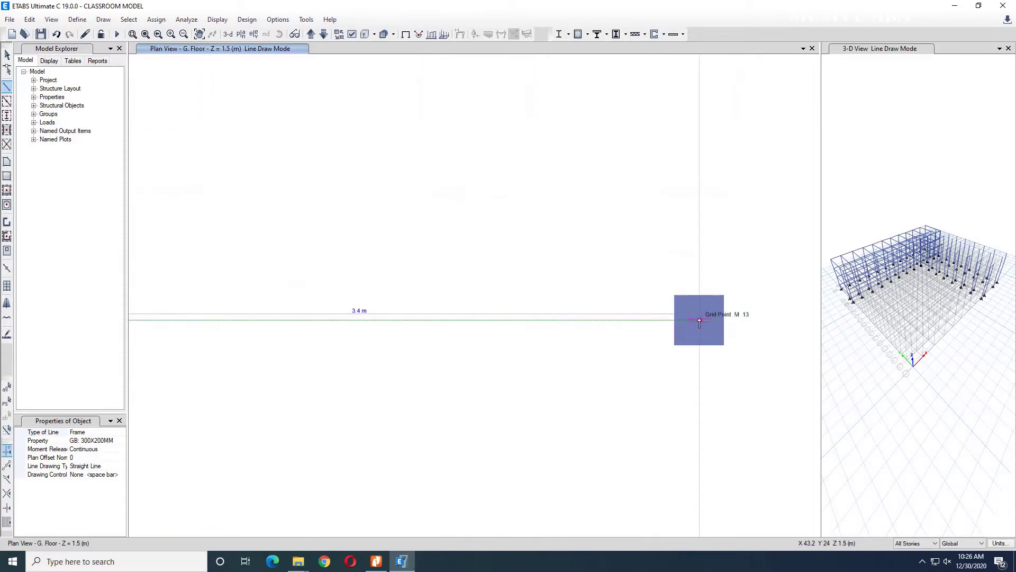
{"action": "left_click", "coordinate": [700, 320]}
Step: Draw a straight GB: 300X200MM ground beam along grid M from grid 13 to grid 11
{"action": "scroll", "coordinate": [708, 335], "scroll_direction": "down", "scroll_amount": 5}
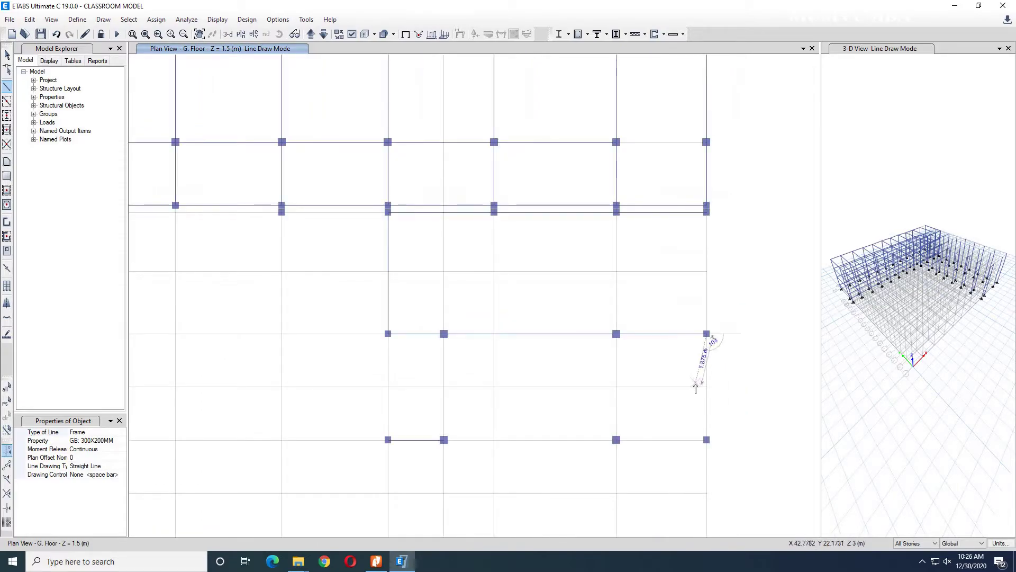
{"action": "scroll", "coordinate": [708, 335], "scroll_direction": "up", "scroll_amount": 5}
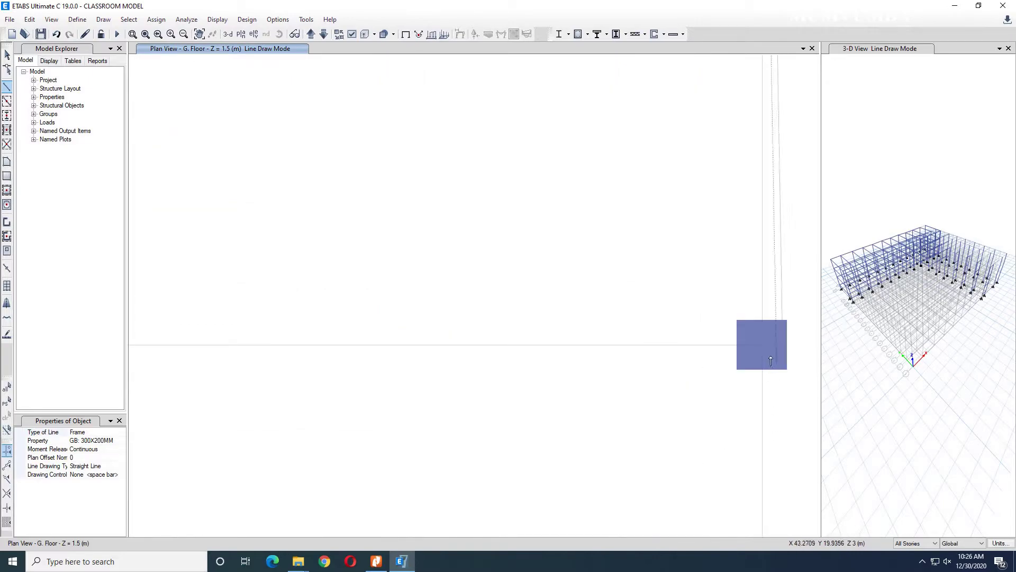
{"action": "left_click", "coordinate": [762, 348]}
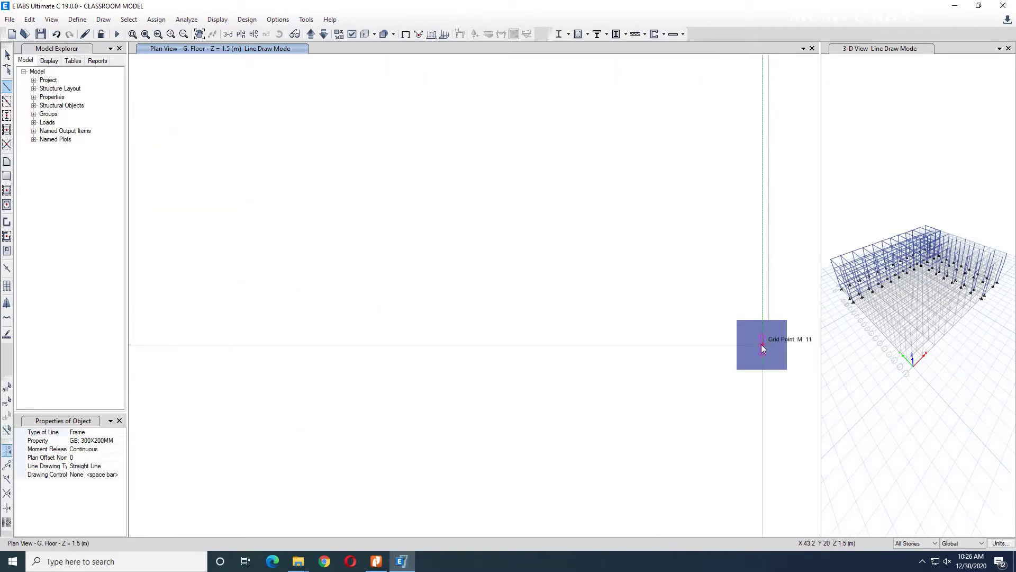
Step: Draw straight GB: 300X200MM ground beams along grid 11 from M to L and from L to J
{"action": "scroll", "coordinate": [555, 402], "scroll_direction": "down", "scroll_amount": 5}
{"action": "scroll", "coordinate": [493, 408], "scroll_direction": "up", "scroll_amount": 5}
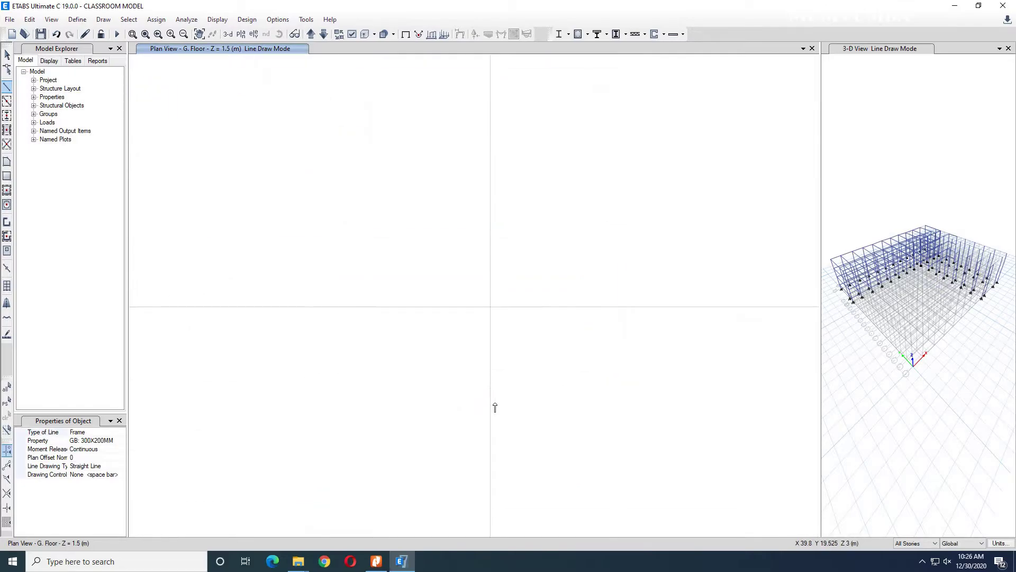
{"action": "left_click", "coordinate": [491, 306]}
{"action": "scroll", "coordinate": [741, 397], "scroll_direction": "down", "scroll_amount": 3}
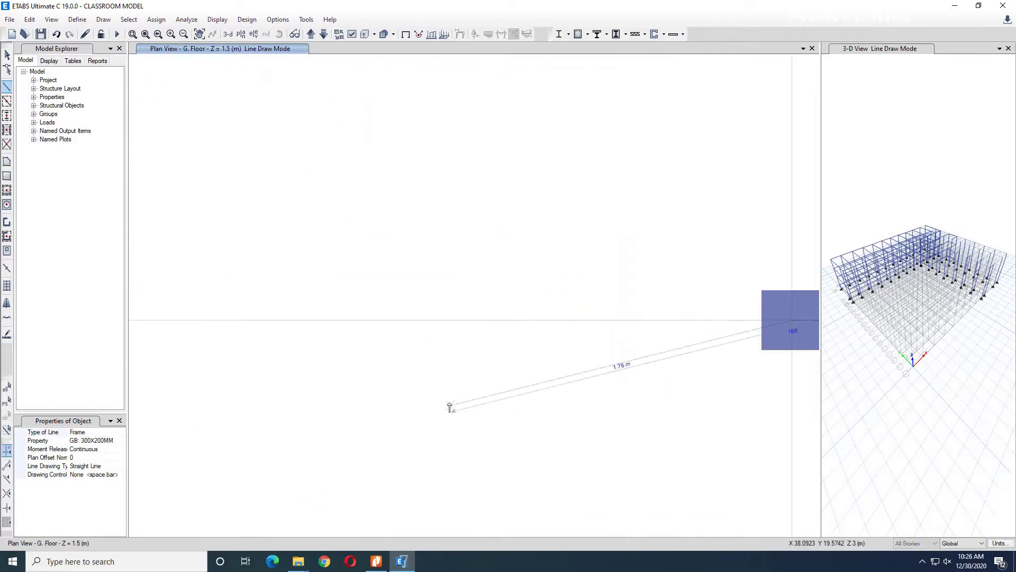
{"action": "middle_click_drag", "start_coordinate": [272, 411], "coordinate": [583, 390]}
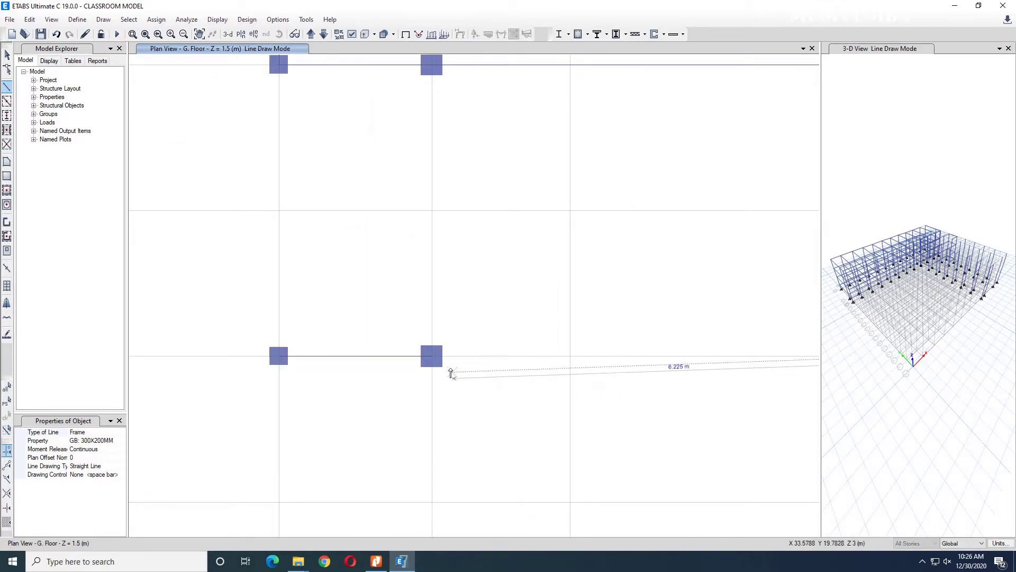
{"action": "left_click", "coordinate": [431, 359]}
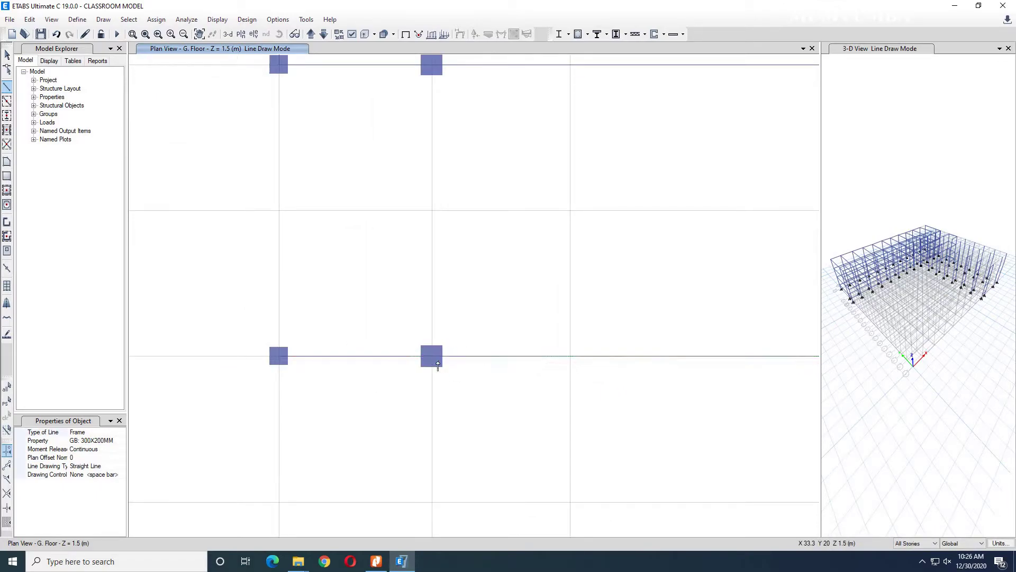
Step: Draw GB: 300X200MM ground beams on grid J from 11 to 9 and along grid 9 from J to L to M
{"action": "scroll", "coordinate": [436, 365], "scroll_direction": "down", "scroll_amount": 4}
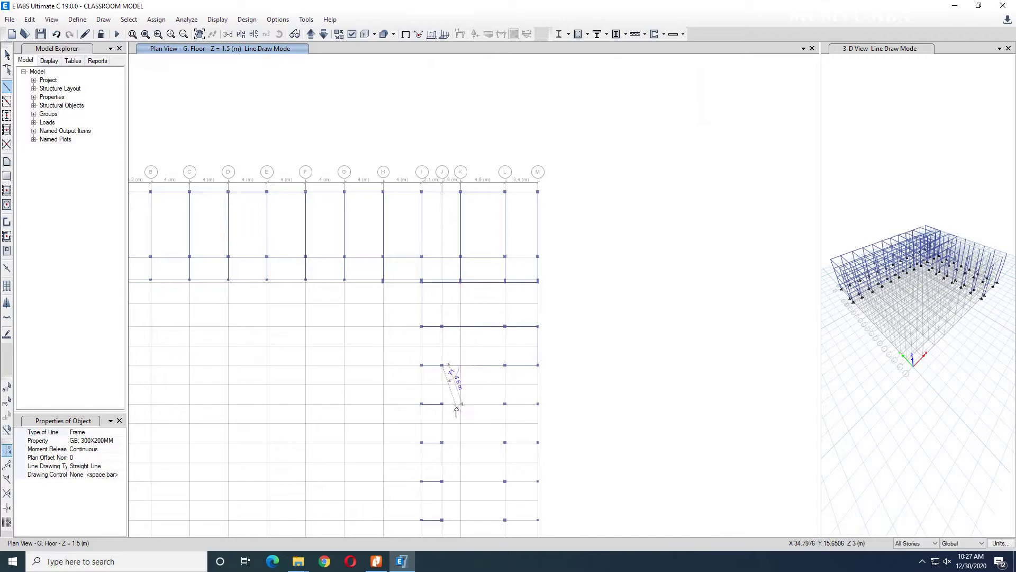
{"action": "scroll", "coordinate": [452, 407], "scroll_direction": "up", "scroll_amount": 5}
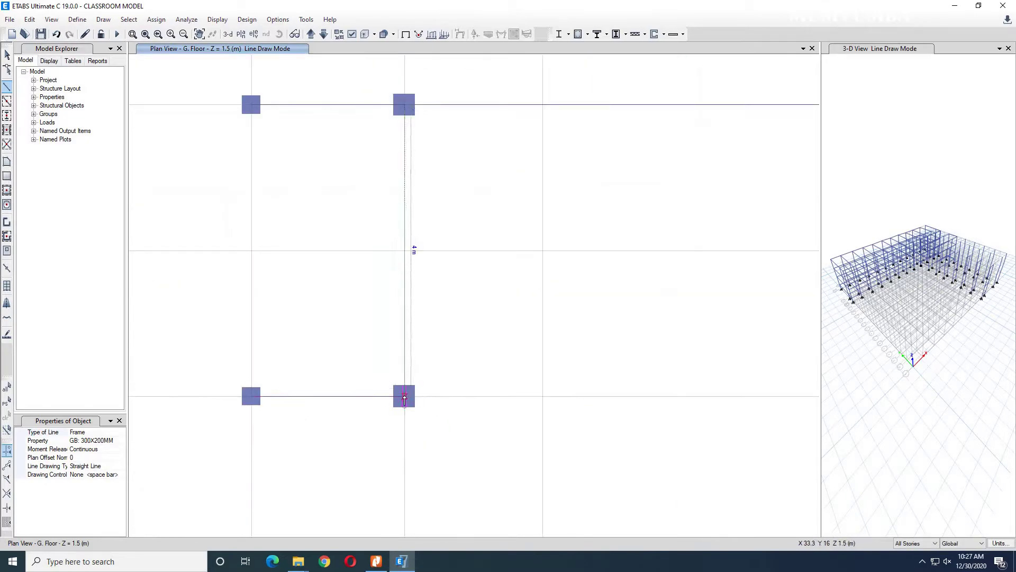
{"action": "left_click", "coordinate": [404, 398]}
{"action": "middle_click_drag", "start_coordinate": [607, 409], "coordinate": [475, 401]}
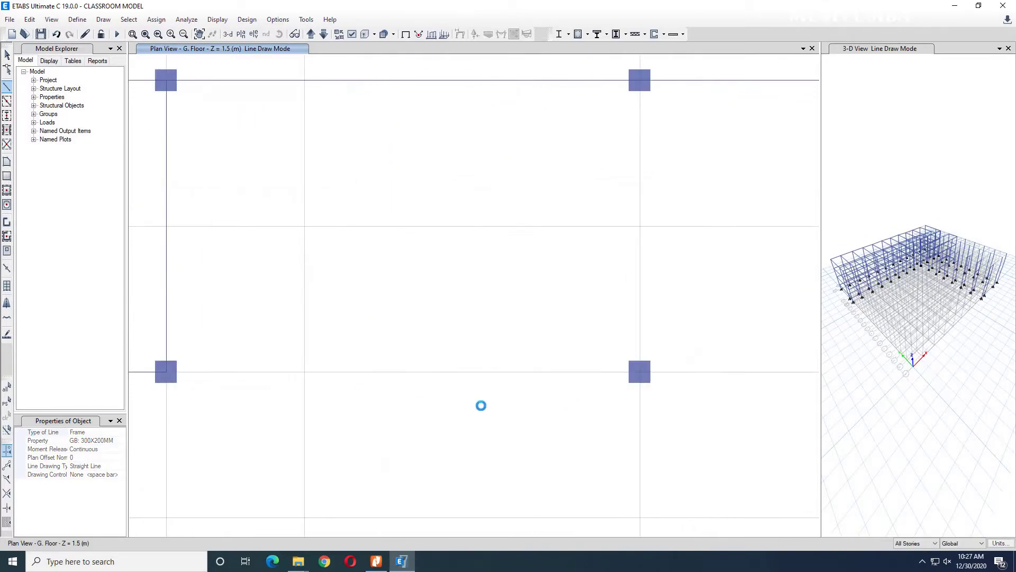
{"action": "left_click", "coordinate": [640, 375]}
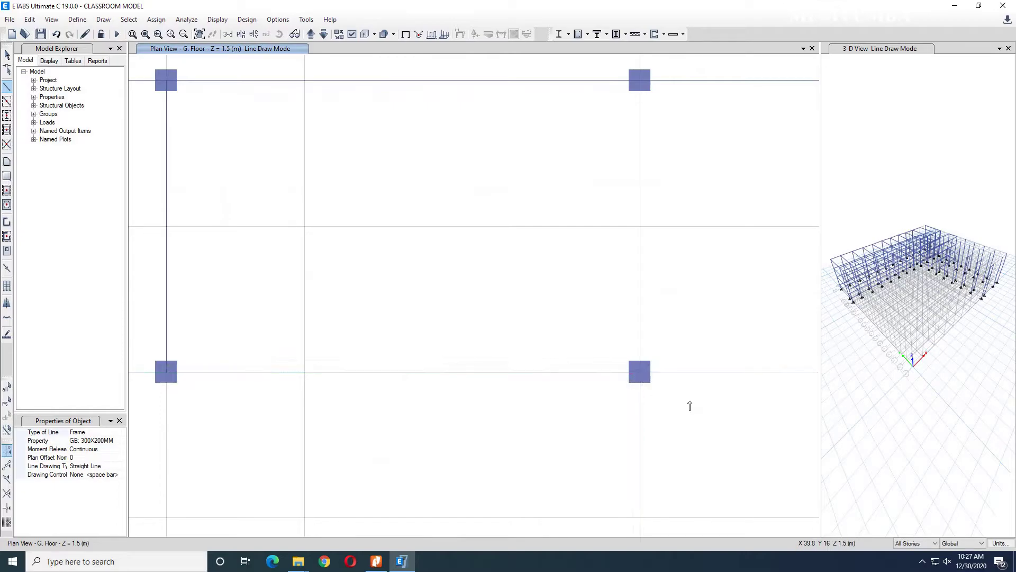
{"action": "middle_click_drag", "start_coordinate": [689, 405], "coordinate": [431, 408]}
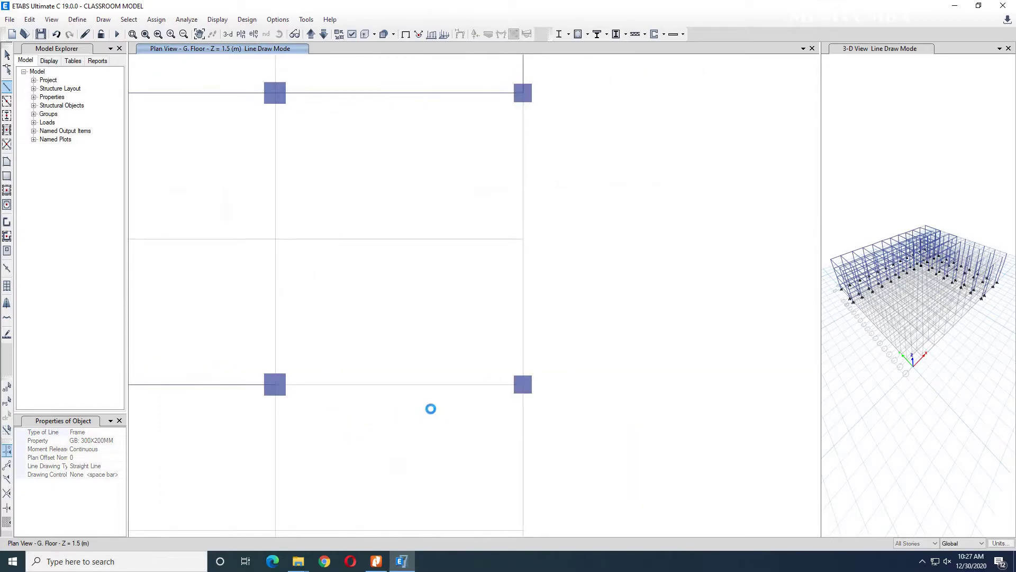
{"action": "left_click", "coordinate": [522, 386]}
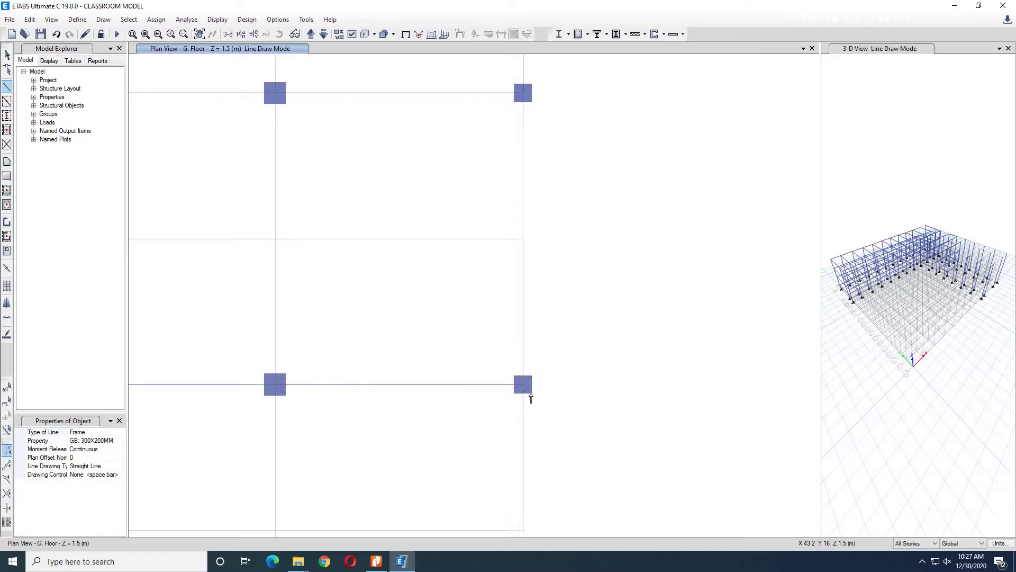
Step: Frame the L–M bay between grids 9 and 7 with GB: 300X200MM ground beams on grids M, 7 and L
{"action": "scroll", "coordinate": [535, 427], "scroll_direction": "down", "scroll_amount": 3}
{"action": "scroll", "coordinate": [564, 354], "scroll_direction": "up", "scroll_amount": 3}
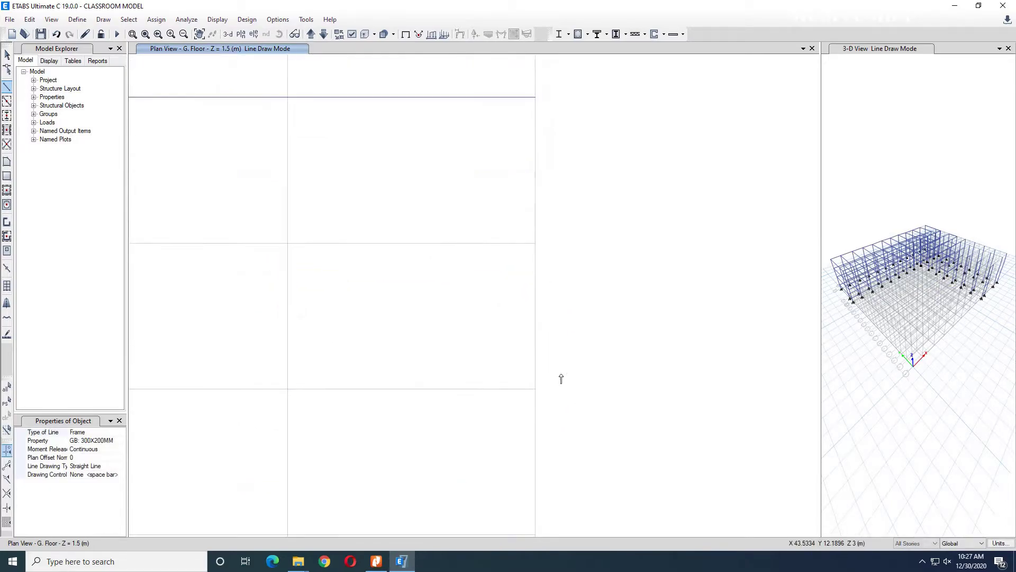
{"action": "double_click", "coordinate": [536, 391]}
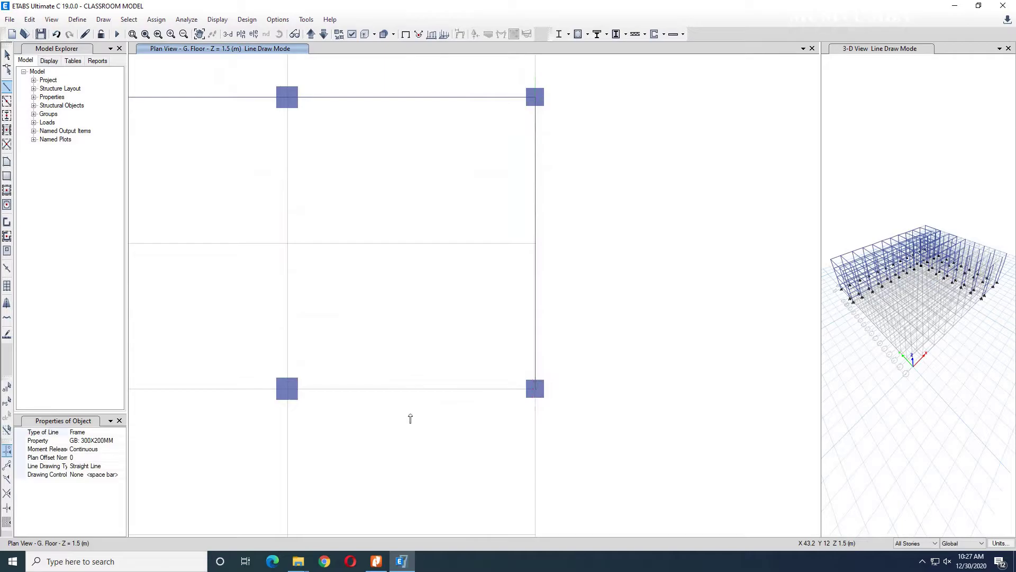
{"action": "left_click", "coordinate": [287, 391]}
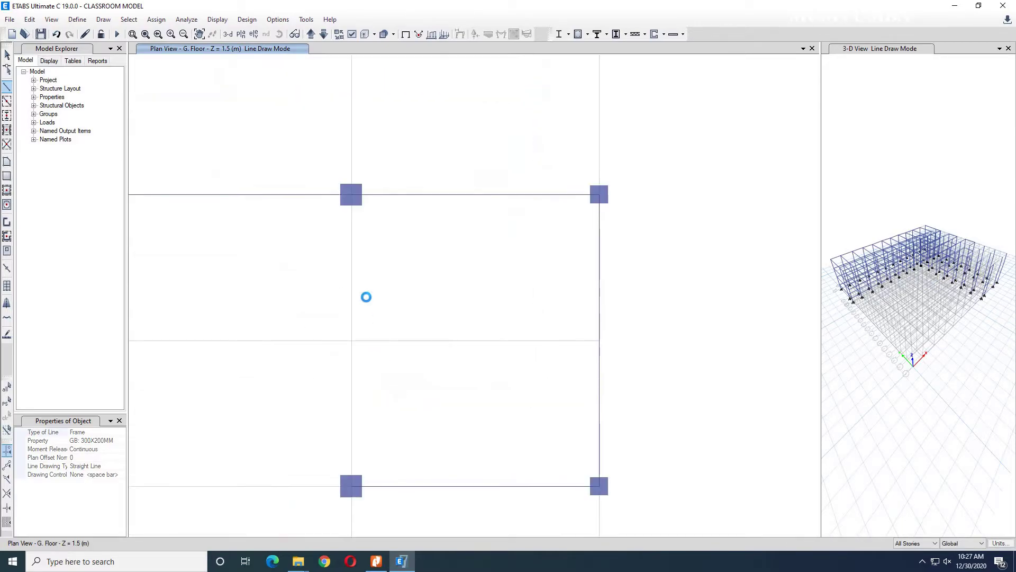
{"action": "left_click", "coordinate": [352, 196]}
{"action": "scroll", "coordinate": [386, 251], "scroll_direction": "down", "scroll_amount": 4}
{"action": "scroll", "coordinate": [389, 268], "scroll_direction": "up", "scroll_amount": 2}
{"action": "scroll", "coordinate": [389, 267], "scroll_direction": "up", "scroll_amount": 2}
{"action": "scroll", "coordinate": [567, 327], "scroll_direction": "up", "scroll_amount": 2}
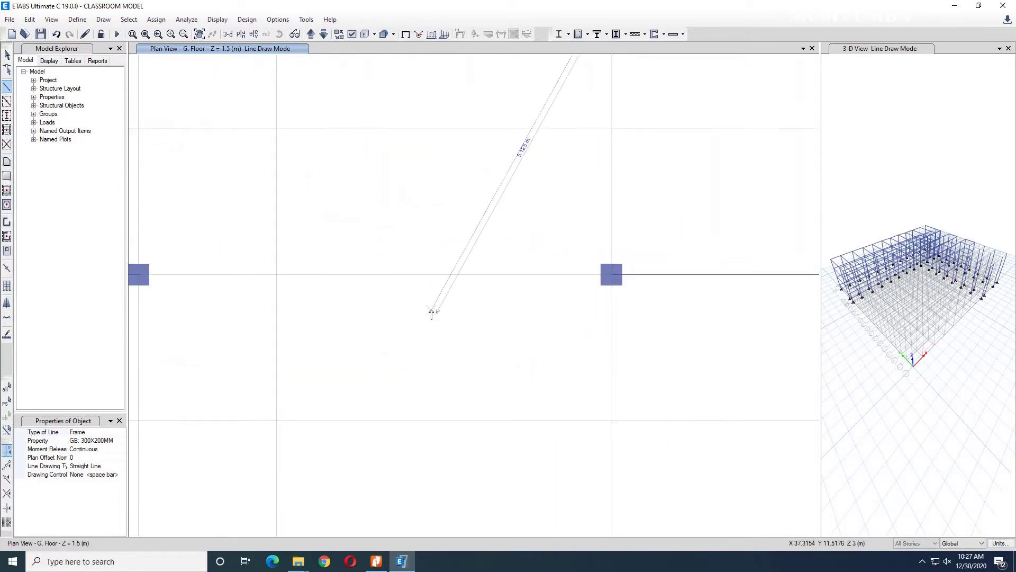
{"action": "scroll", "coordinate": [431, 314], "scroll_direction": "down", "scroll_amount": 4}
{"action": "key", "text": "Escape"}
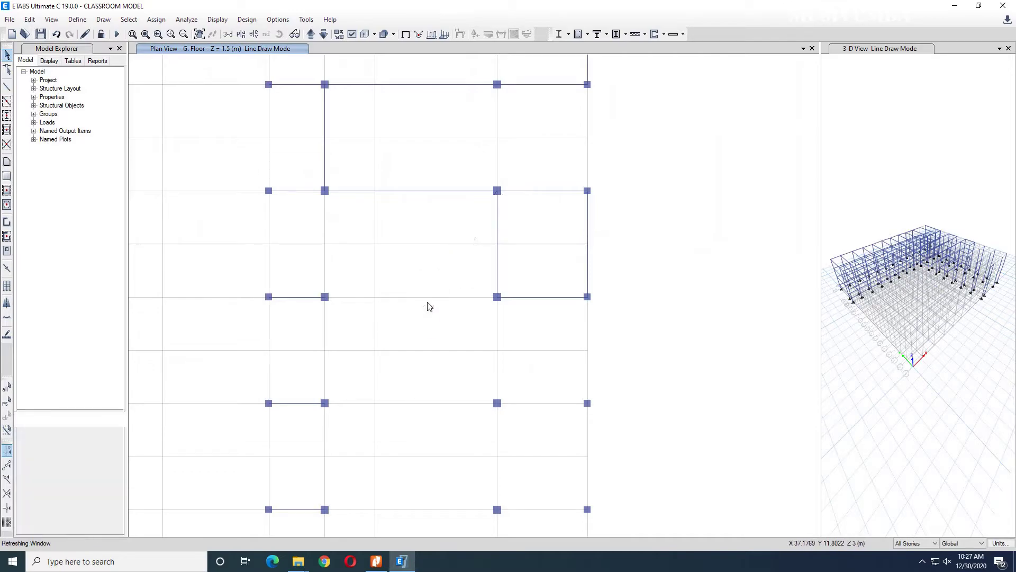
Step: Draw GB: 300X200MM ground beams on grid J between 7 and 9 and on grid 7 from L to J
{"action": "left_click", "coordinate": [8, 88]}
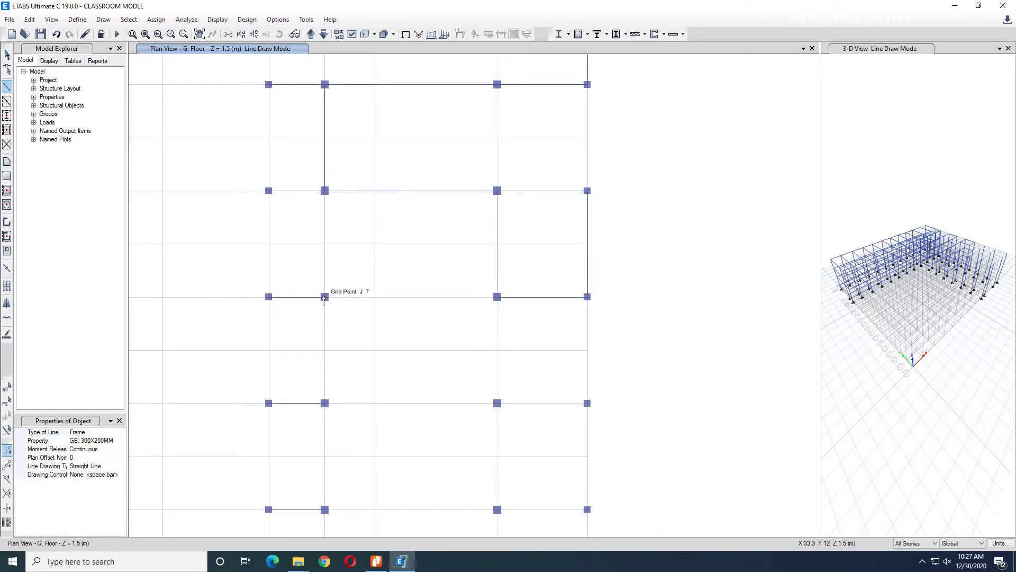
{"action": "left_click", "coordinate": [324, 190]}
{"action": "key", "text": "Escape"}
{"action": "left_click", "coordinate": [7, 88]}
{"action": "left_click", "coordinate": [498, 297]}
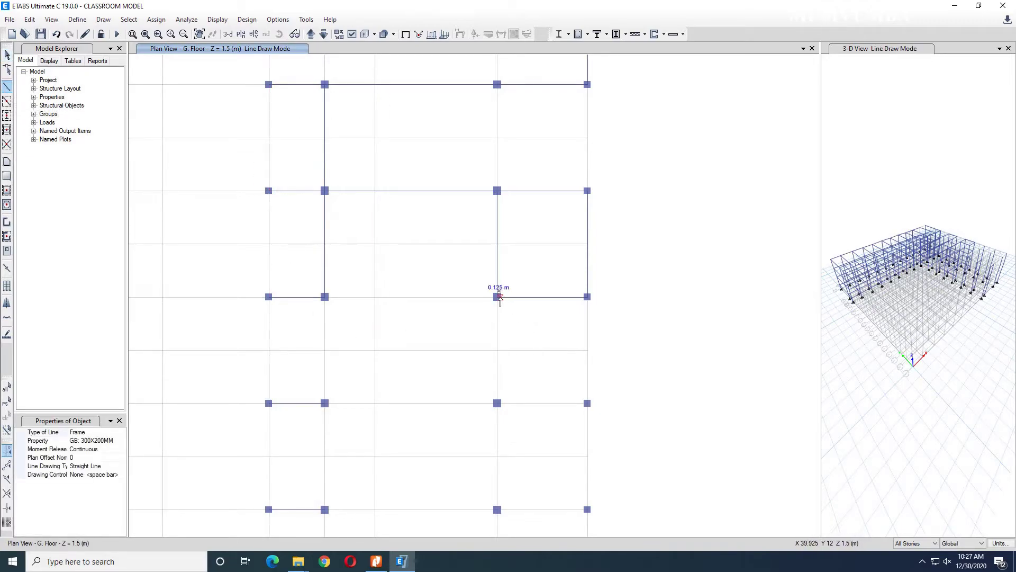
{"action": "left_click", "coordinate": [325, 297]}
{"action": "key", "text": "Escape"}
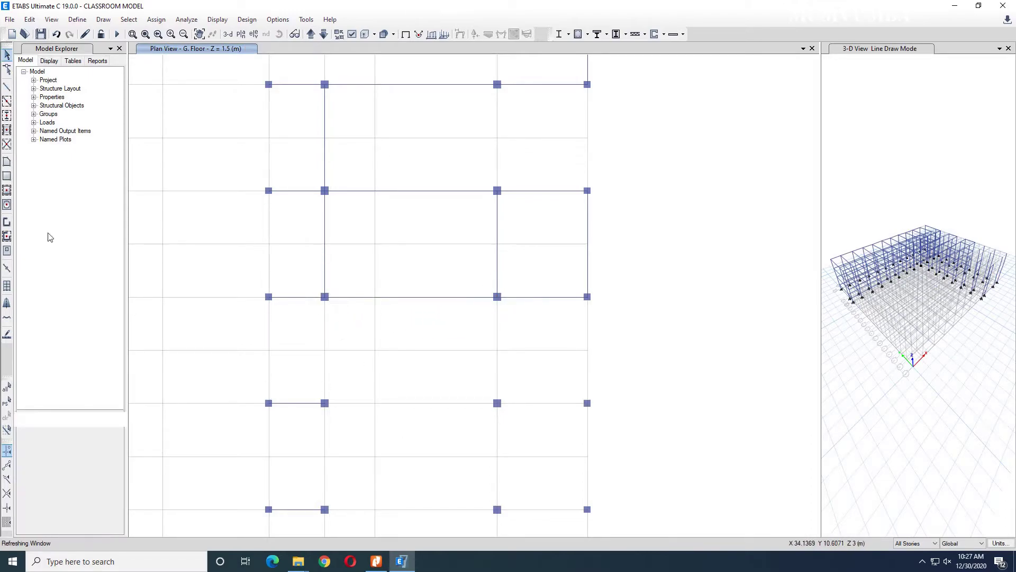
Step: Draw GB: 300X200MM ground beams along grid 5 from J to L and from L to M
{"action": "left_click", "coordinate": [6, 87]}
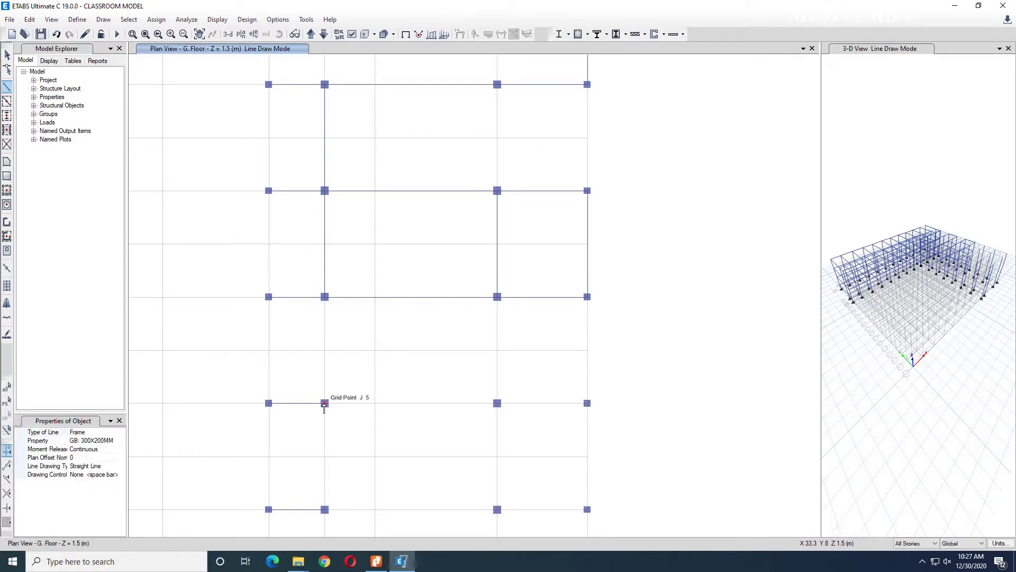
{"action": "left_click", "coordinate": [324, 403]}
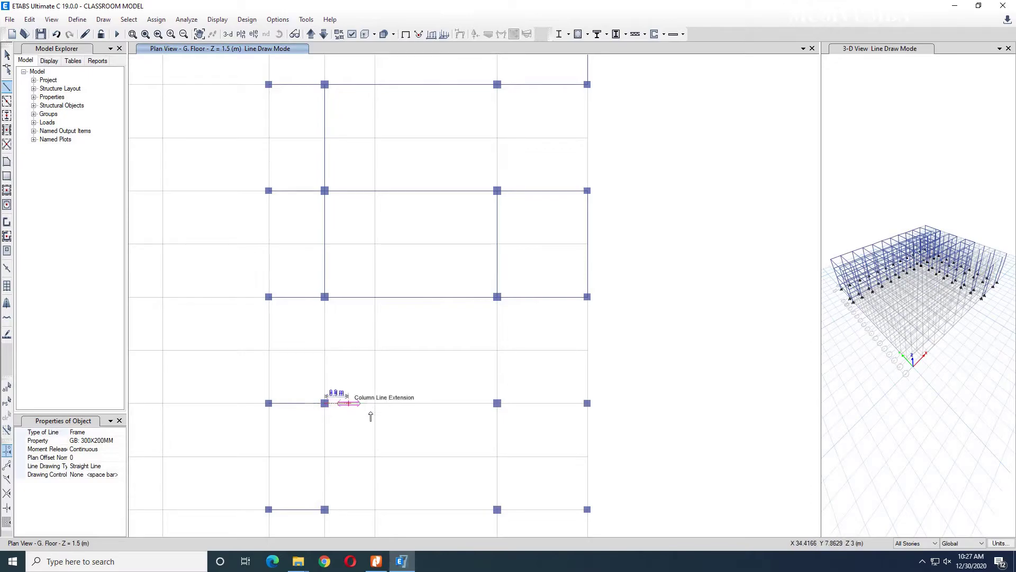
{"action": "double_click", "coordinate": [497, 403]}
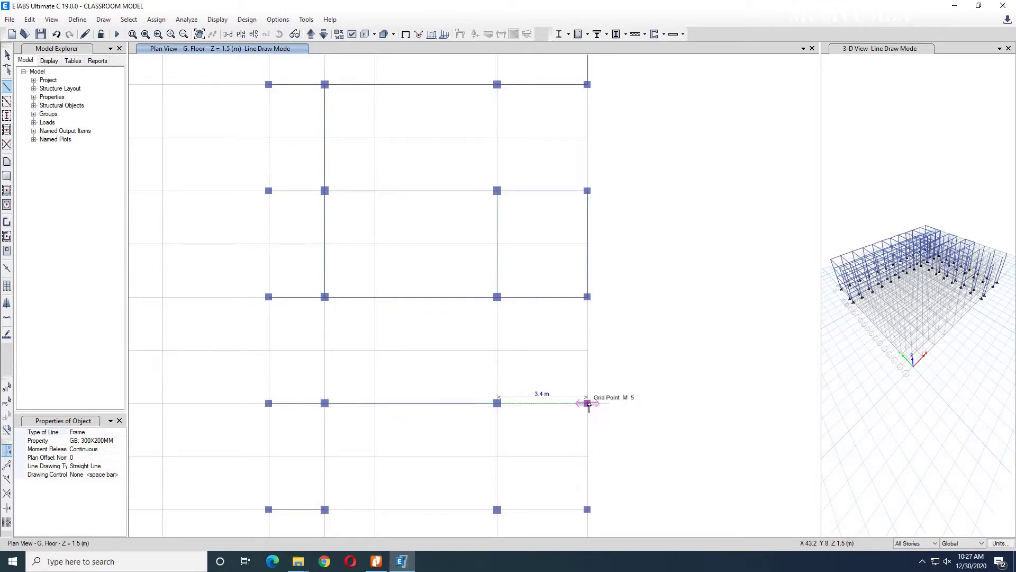
Step: Continue the ground beams on grid M from 5 to 3 to 1 and along grid 1 from M to L to J
{"action": "middle_click_drag", "start_coordinate": [588, 310], "coordinate": [555, 334]}
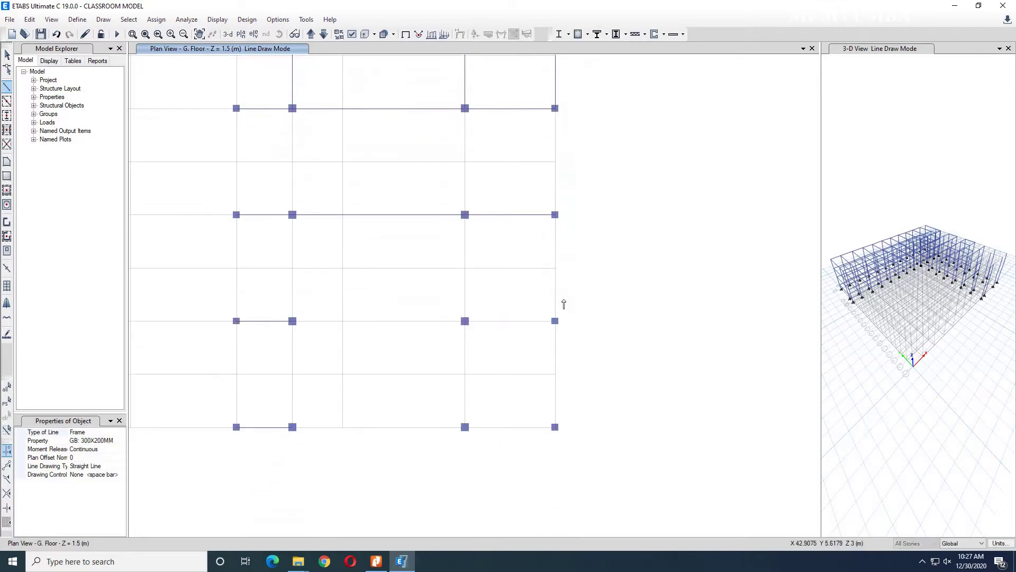
{"action": "double_click", "coordinate": [556, 321]}
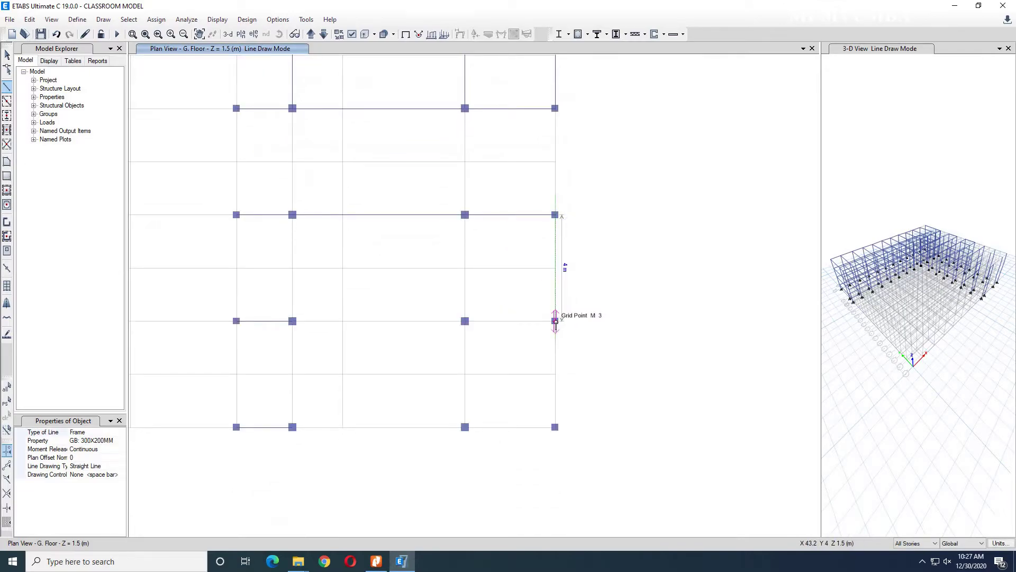
{"action": "left_click", "coordinate": [555, 427]}
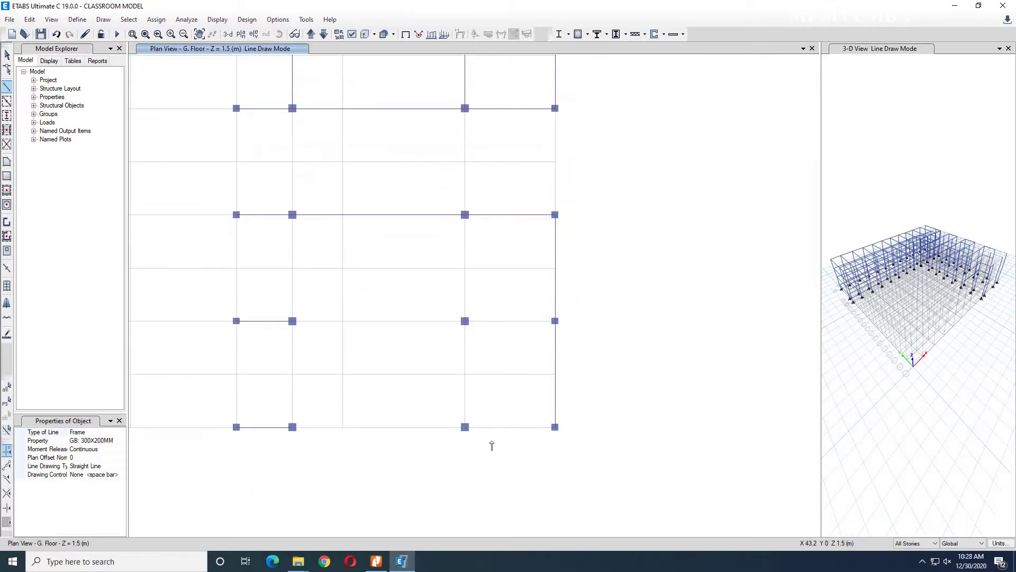
{"action": "left_click", "coordinate": [465, 428]}
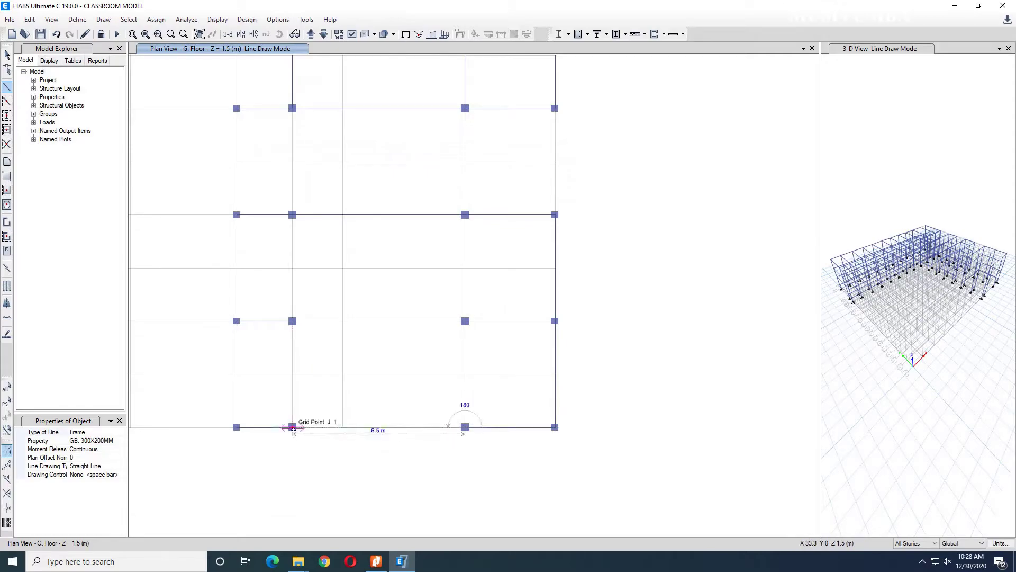
{"action": "left_click", "coordinate": [293, 428]}
Step: Draw ground beams on grid J from 1 to 3 and along grid 3 from J to L to M
{"action": "double_click", "coordinate": [293, 321]}
{"action": "double_click", "coordinate": [465, 322]}
{"action": "double_click", "coordinate": [555, 321]}
{"action": "key", "text": "Escape"}
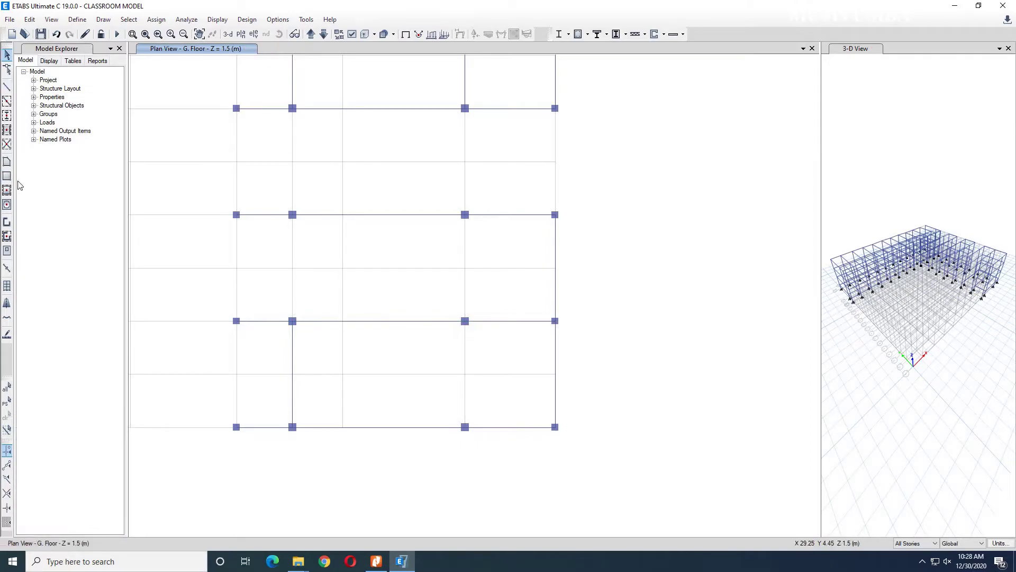
Step: Draw GB: 300X200MM ground beams along grid L from 1 to 3, 3 to 5 and 5 to 7
{"action": "left_click", "coordinate": [7, 87]}
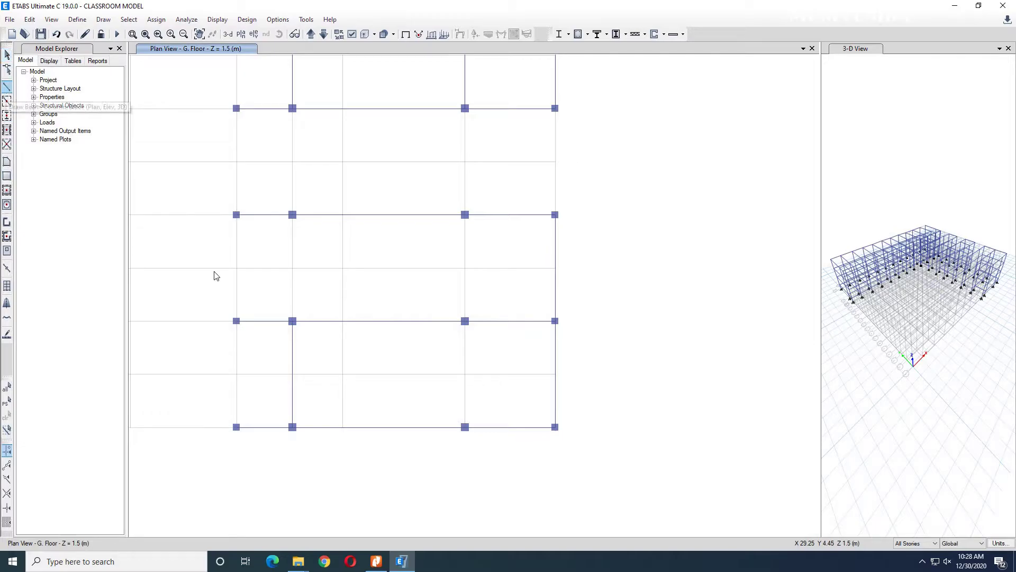
{"action": "left_click", "coordinate": [465, 427]}
{"action": "double_click", "coordinate": [464, 321]}
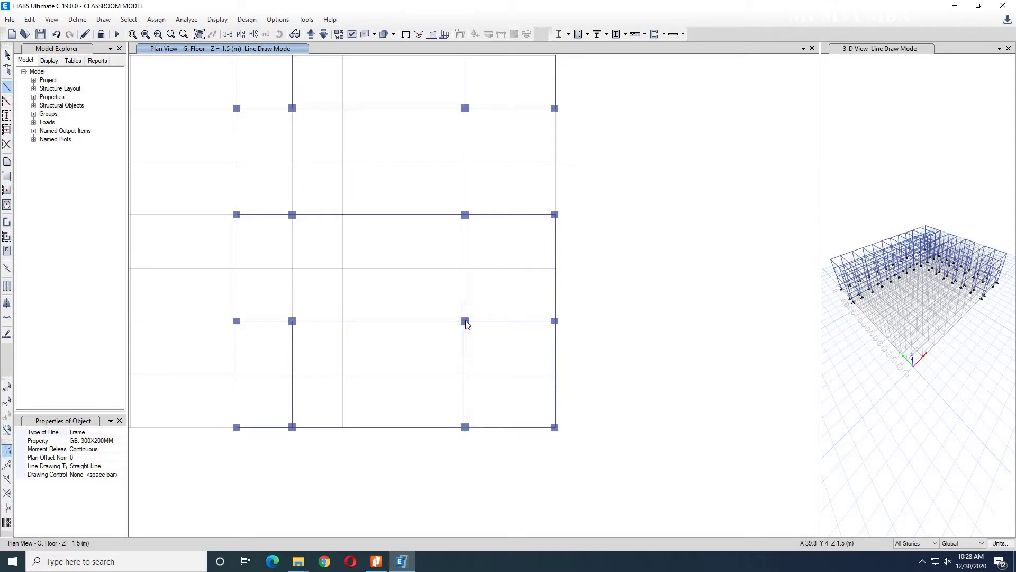
{"action": "left_click", "coordinate": [465, 215]}
{"action": "middle_click_drag", "start_coordinate": [487, 138], "coordinate": [495, 248]}
{"action": "left_click", "coordinate": [472, 219]}
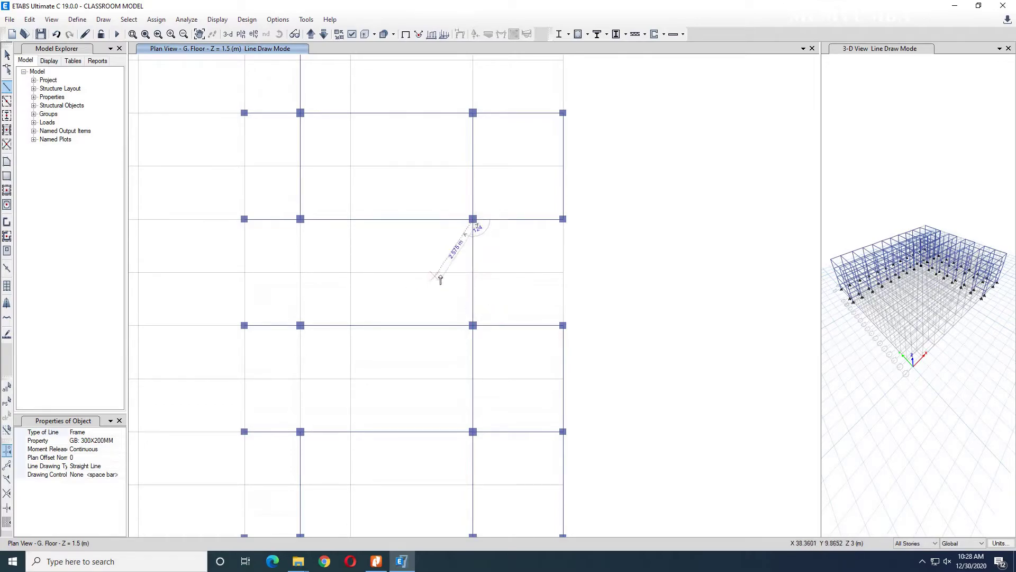
{"action": "key", "text": "Escape"}
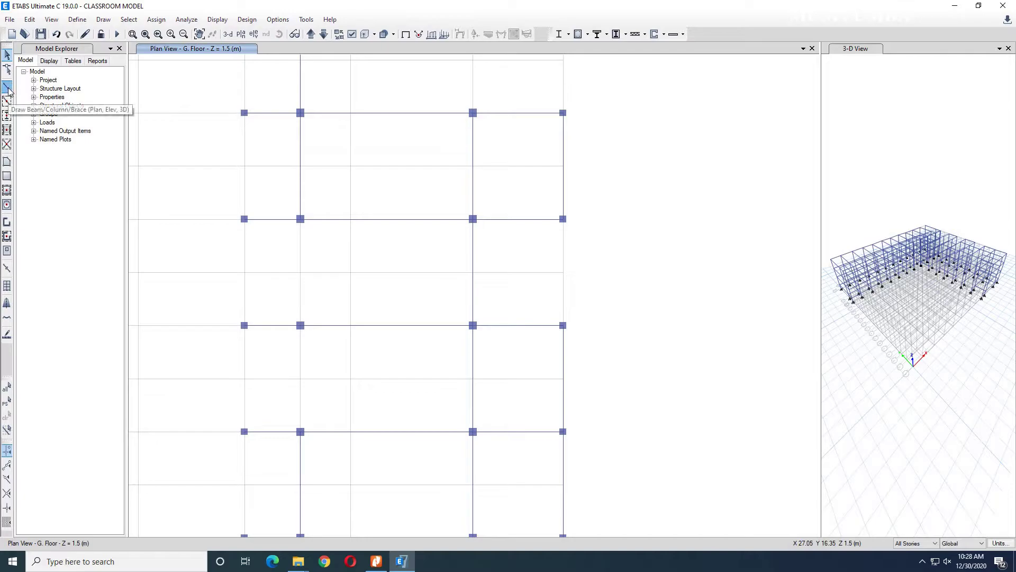
Step: Draw GB: 300X200MM ground beams along grid I from 7 to 5, 5 to 3 and 3 to 1
{"action": "left_click", "coordinate": [7, 87]}
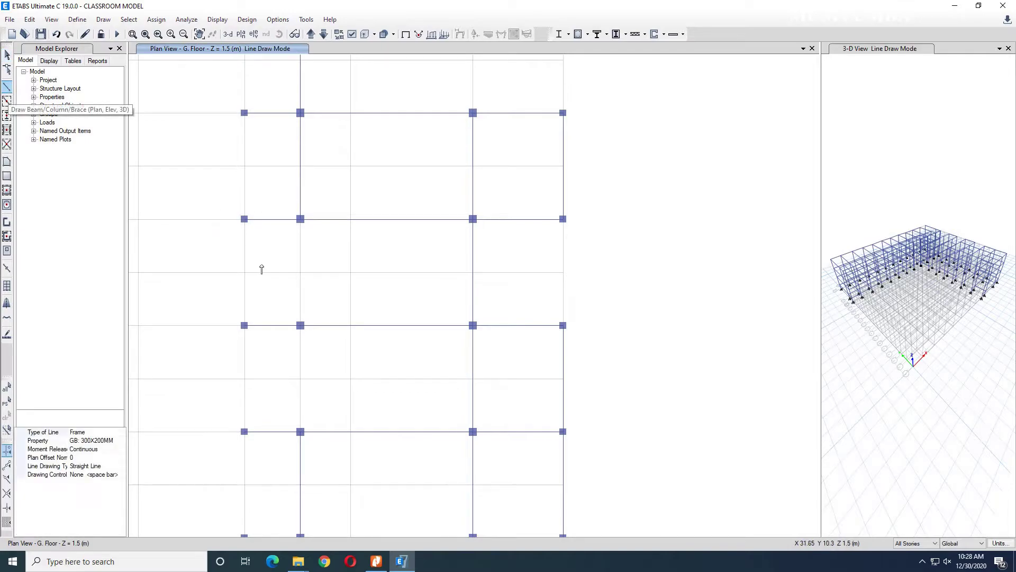
{"action": "left_click", "coordinate": [244, 219]}
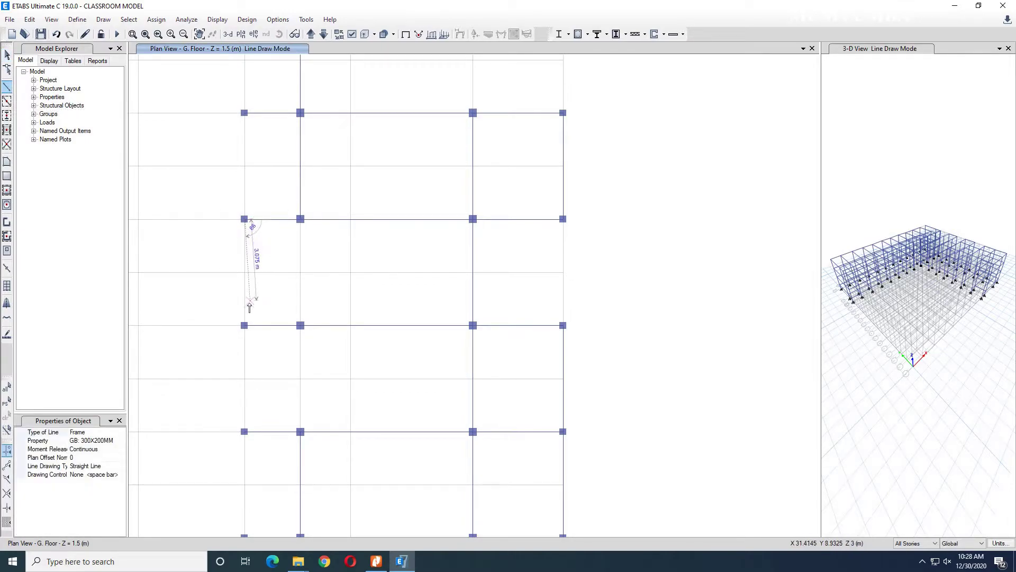
{"action": "left_click", "coordinate": [244, 325]}
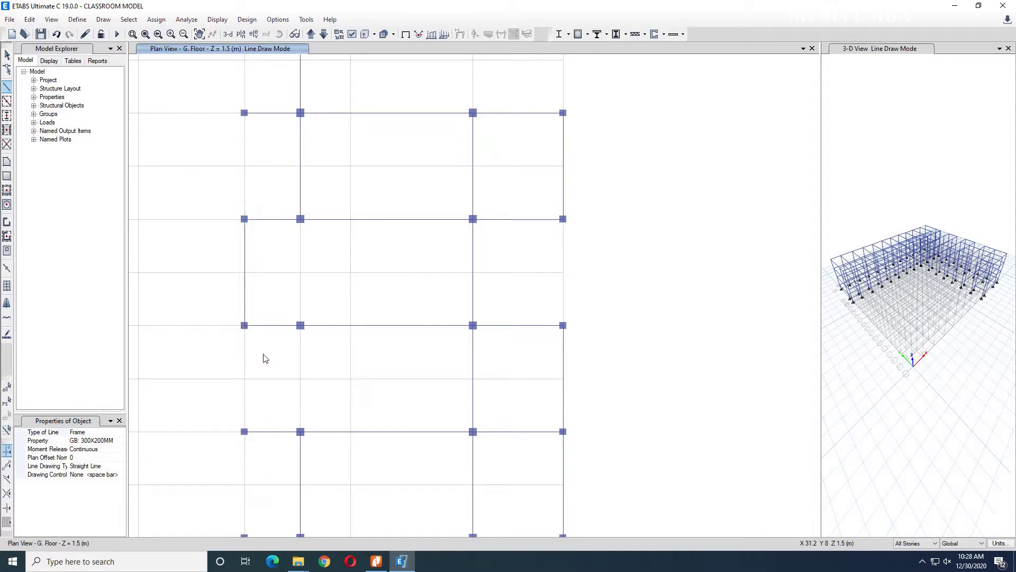
{"action": "middle_click_drag", "start_coordinate": [263, 356], "coordinate": [354, 208]}
{"action": "left_click", "coordinate": [335, 289]}
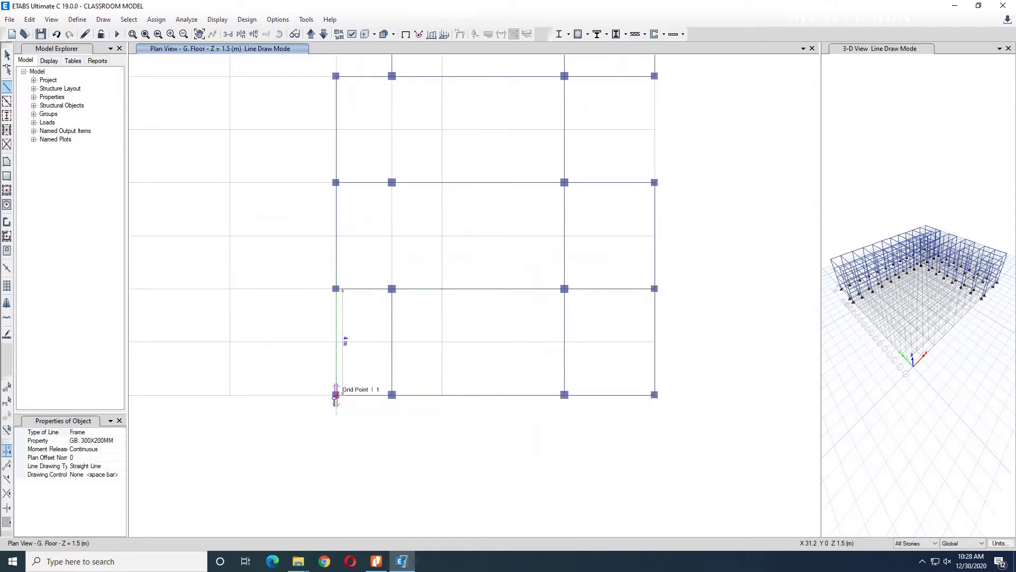
{"action": "left_click", "coordinate": [336, 394]}
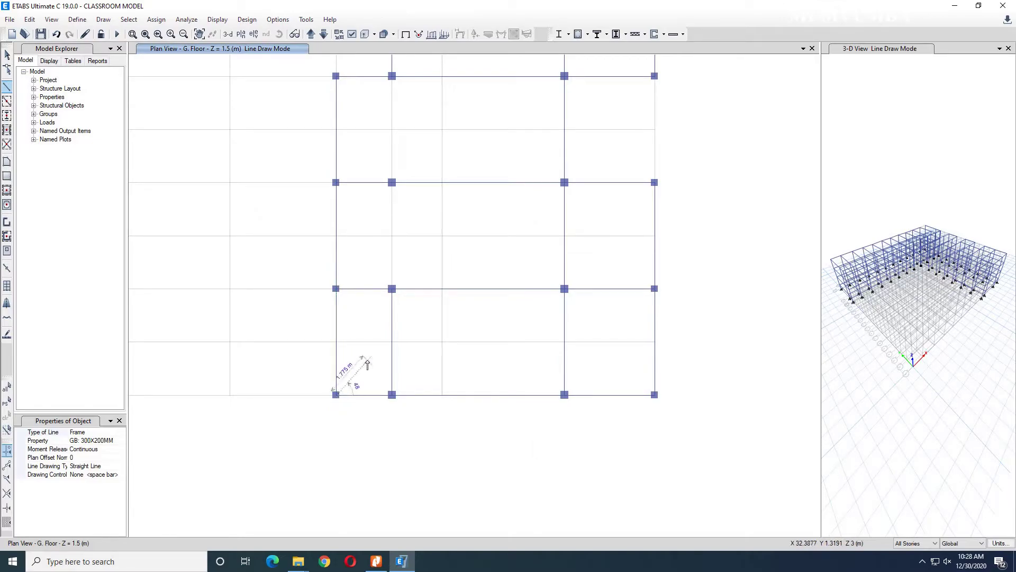
{"action": "key", "text": "Escape"}
Step: Draw ground beams along grid J from 3 to 5 and from 5 to 7
{"action": "left_click", "coordinate": [7, 87]}
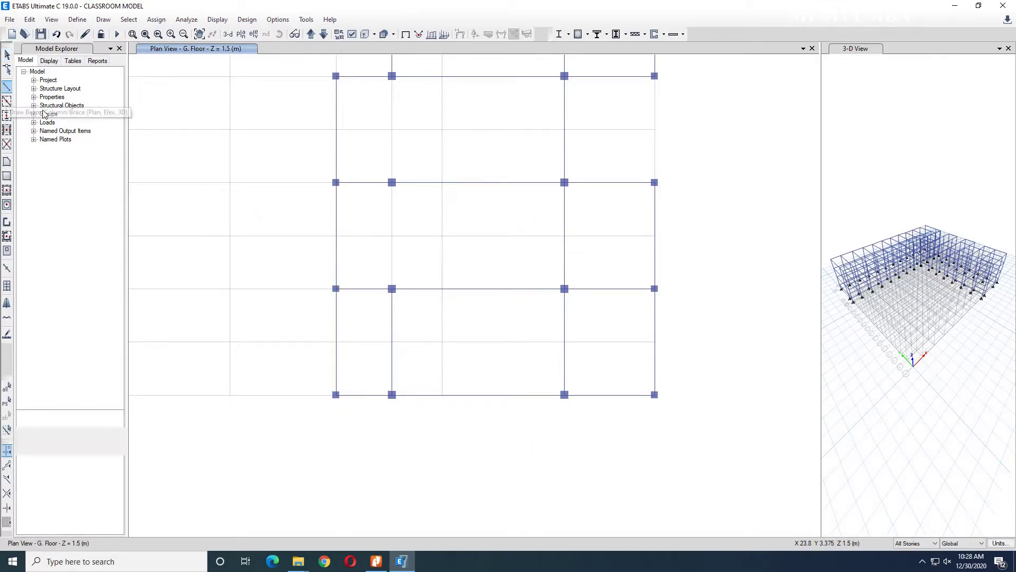
{"action": "left_click", "coordinate": [392, 286]}
{"action": "left_click", "coordinate": [392, 182]}
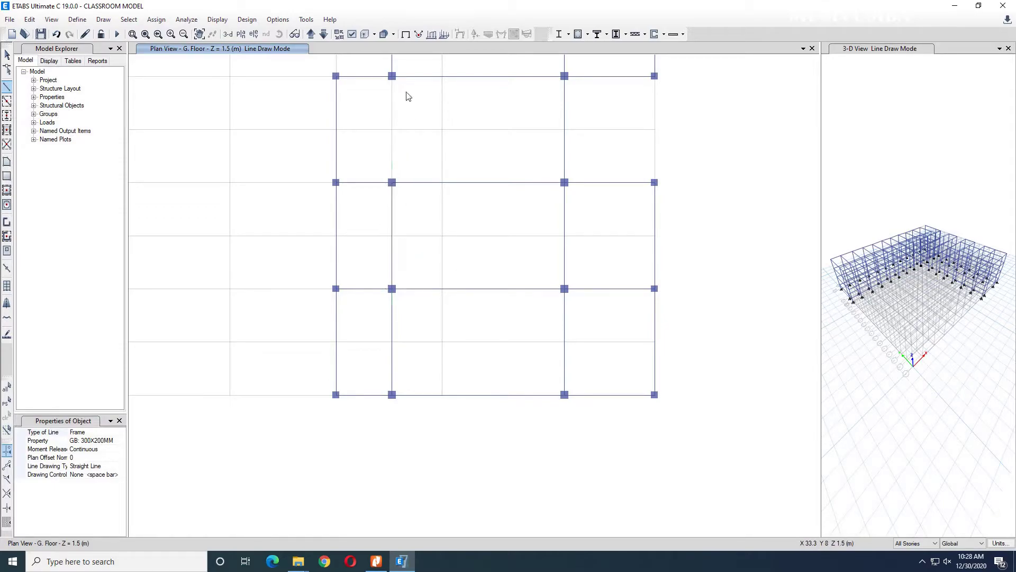
{"action": "left_click", "coordinate": [392, 77]}
{"action": "middle_click_drag", "start_coordinate": [404, 106], "coordinate": [411, 209]}
{"action": "key", "text": "Escape"}
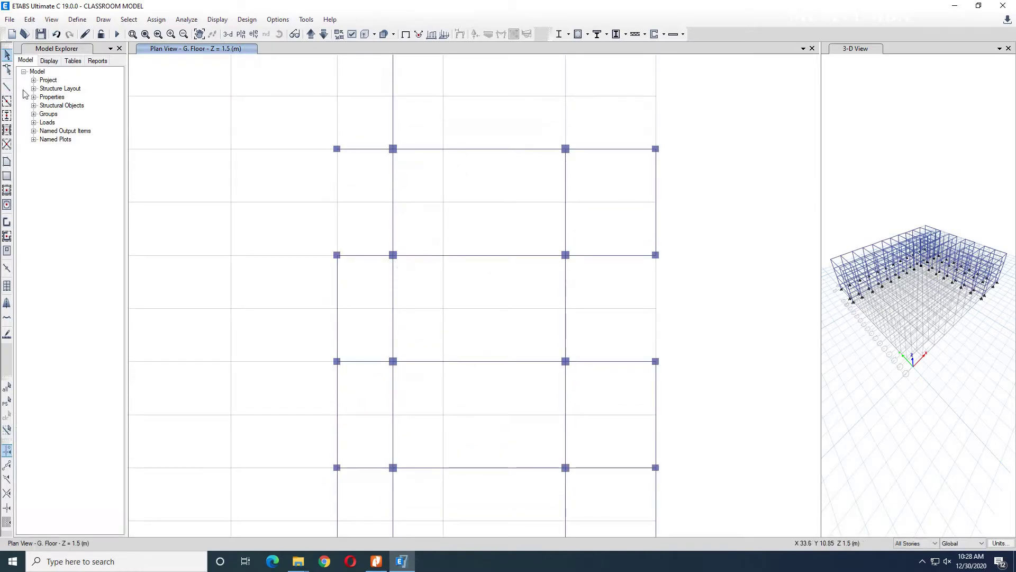
Step: Draw ground beams along grid I from 11 to 9 and from 9 to 7
{"action": "left_click", "coordinate": [7, 87]}
{"action": "mouse_move", "coordinate": [305, 307]}
{"action": "middle_mouse_down"}
{"action": "mouse_move", "coordinate": [308, 264]}
{"action": "mouse_move", "coordinate": [331, 227]}
{"action": "middle_mouse_up"}
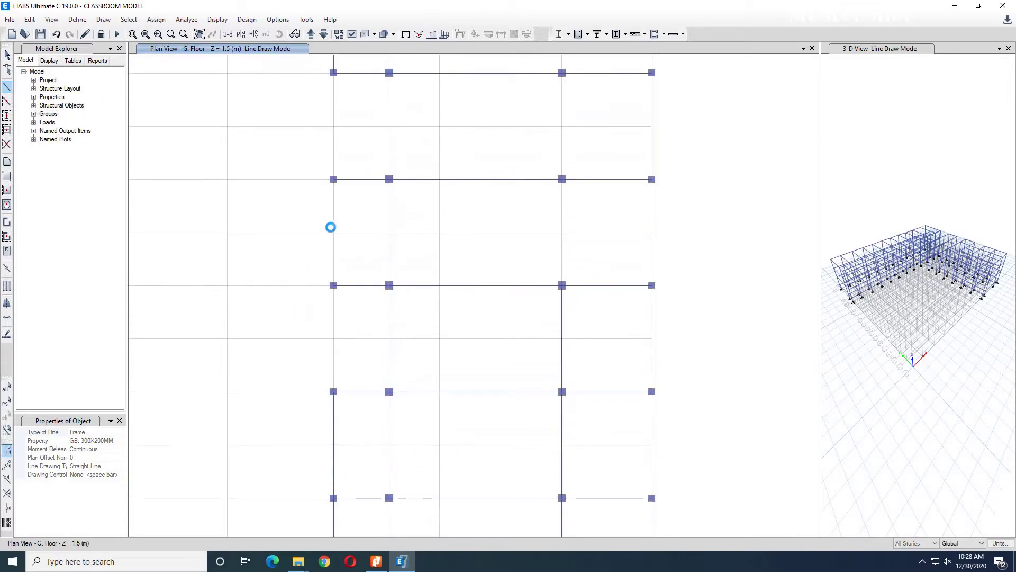
{"action": "left_click", "coordinate": [333, 180]}
{"action": "double_click", "coordinate": [332, 285]}
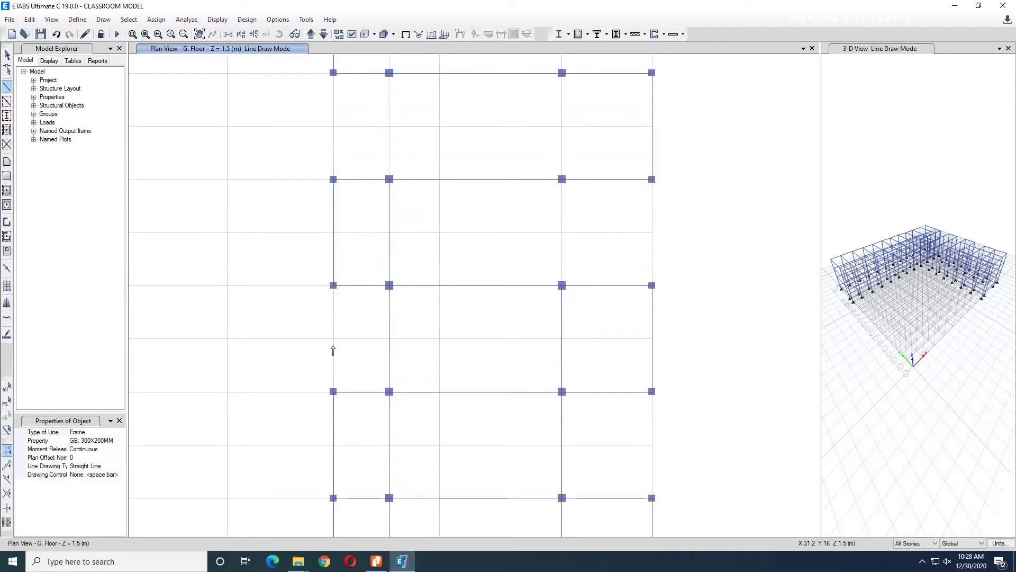
{"action": "left_click", "coordinate": [333, 391]}
{"action": "key", "text": "Escape"}
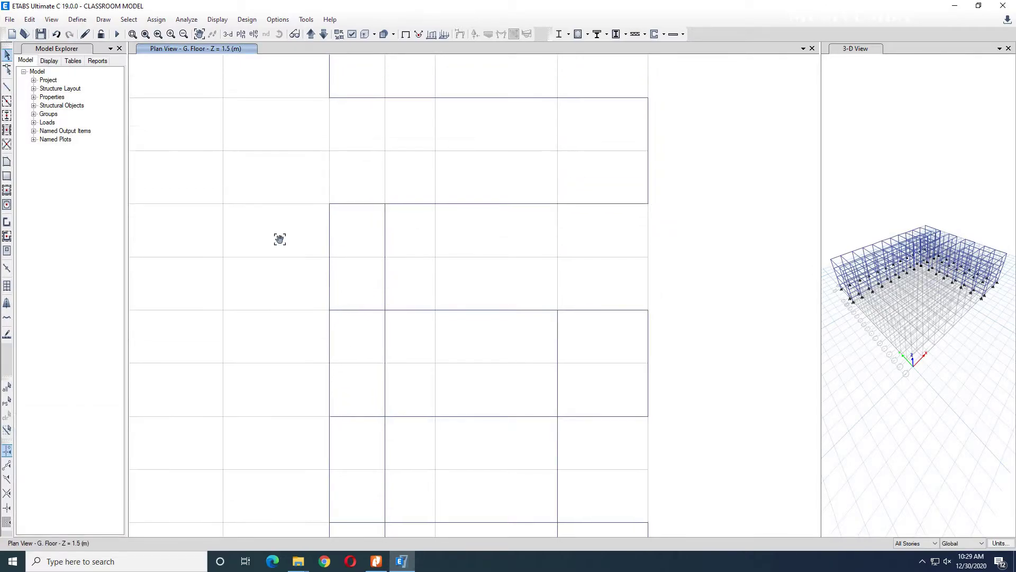
Step: Draw ground beams from grid 13 to grid 11 on grid I and on grid J
{"action": "left_click", "coordinate": [6, 87]}
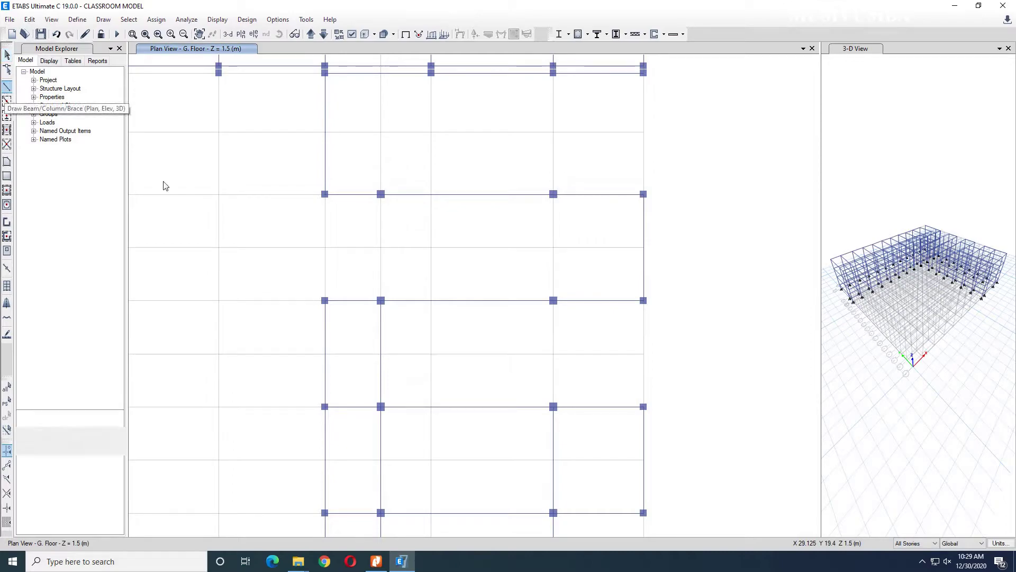
{"action": "left_click", "coordinate": [325, 195]}
{"action": "left_click", "coordinate": [325, 300]}
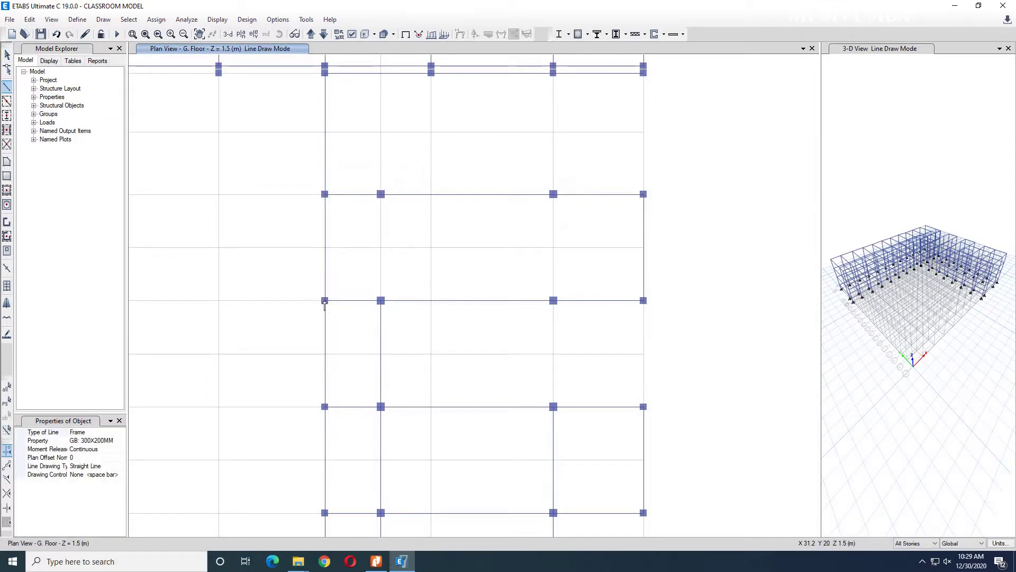
{"action": "key", "text": "Escape"}
{"action": "left_click", "coordinate": [6, 88]}
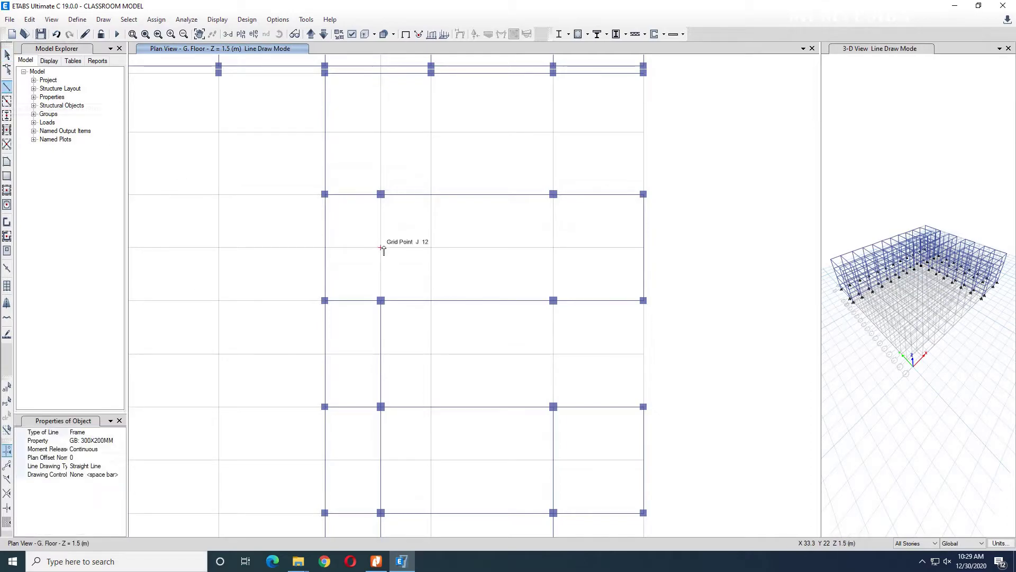
{"action": "left_click", "coordinate": [381, 194]}
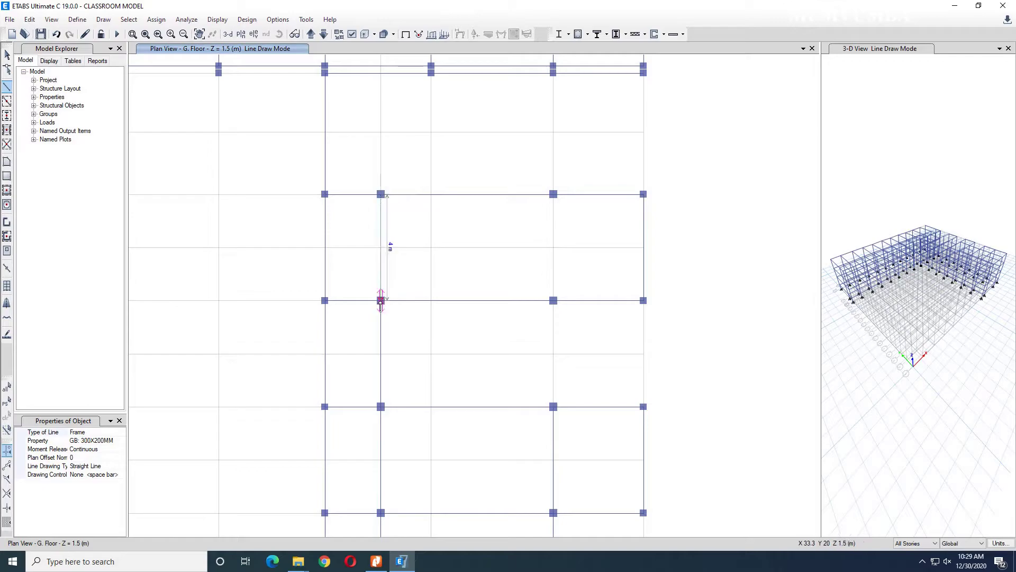
{"action": "left_click", "coordinate": [380, 300]}
{"action": "key", "text": "Escape"}
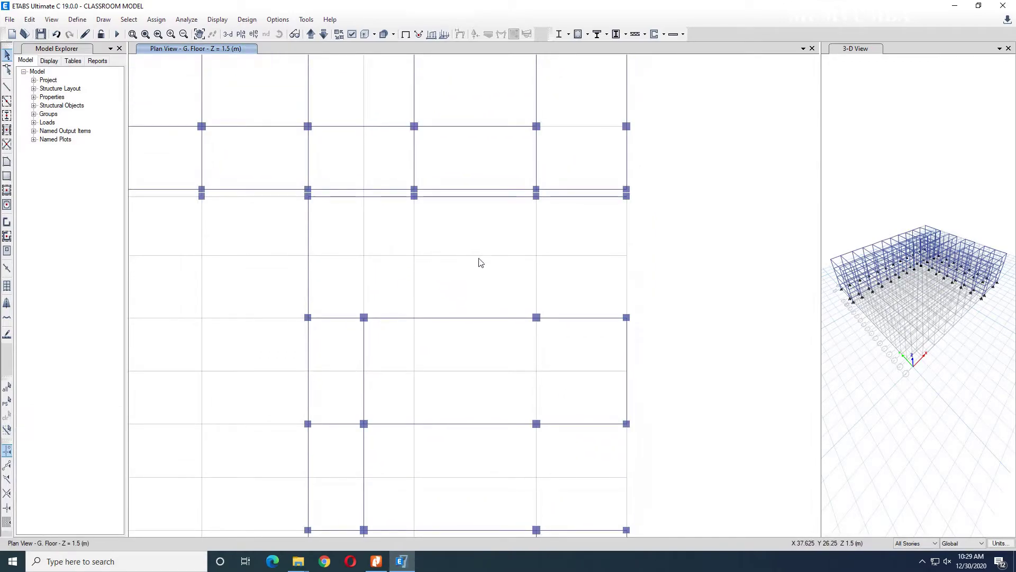
Step: Draw GB: 300X200MM ground beams along grid L from the wing's edge beside the main block to 13, 11, 9 and 7
{"action": "scroll", "coordinate": [479, 261], "scroll_direction": "down", "scroll_amount": 2}
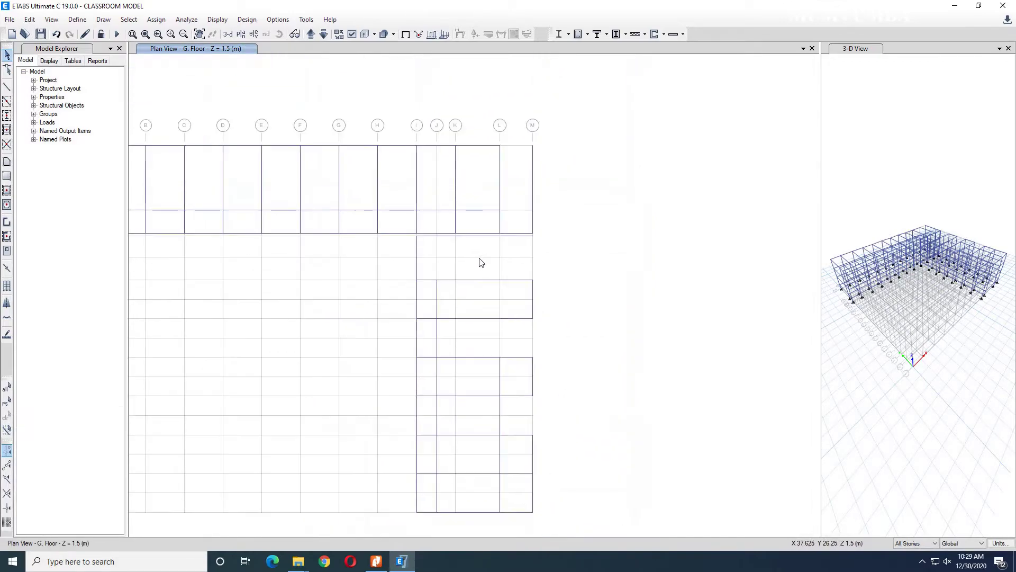
{"action": "left_click", "coordinate": [7, 87]}
{"action": "scroll", "coordinate": [477, 250], "scroll_direction": "up", "scroll_amount": 3}
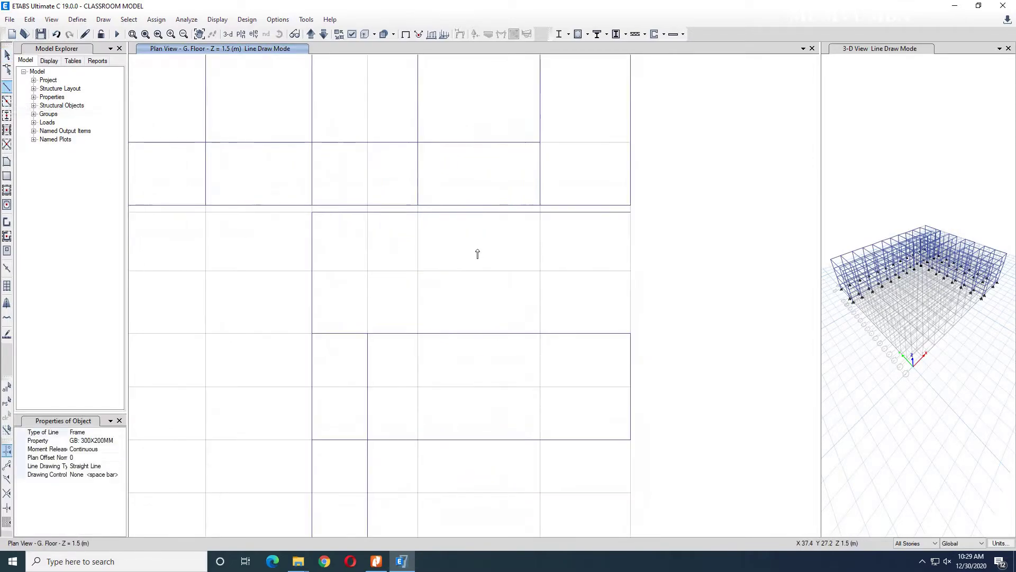
{"action": "left_click", "coordinate": [540, 211]}
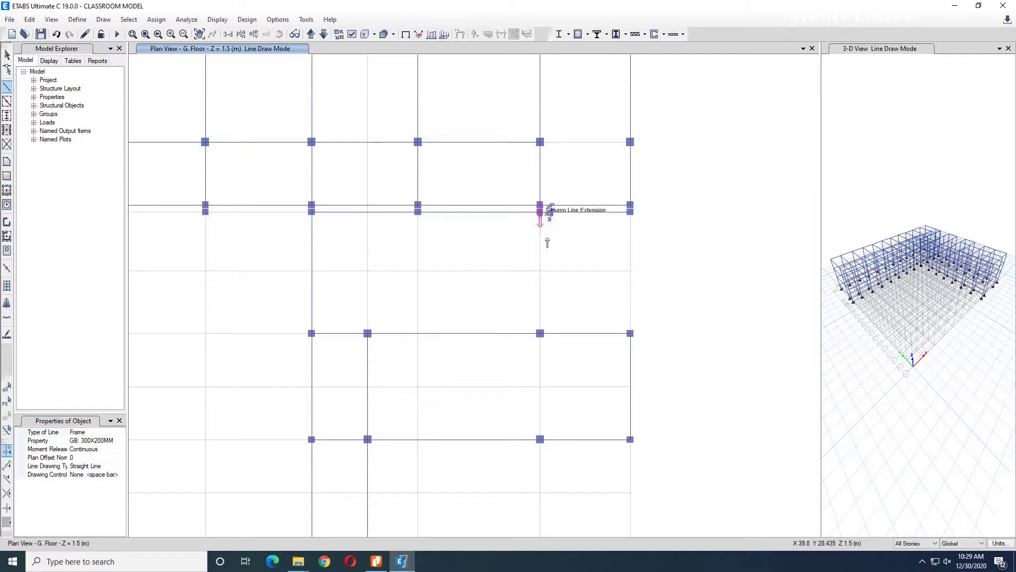
{"action": "left_click", "coordinate": [540, 334]}
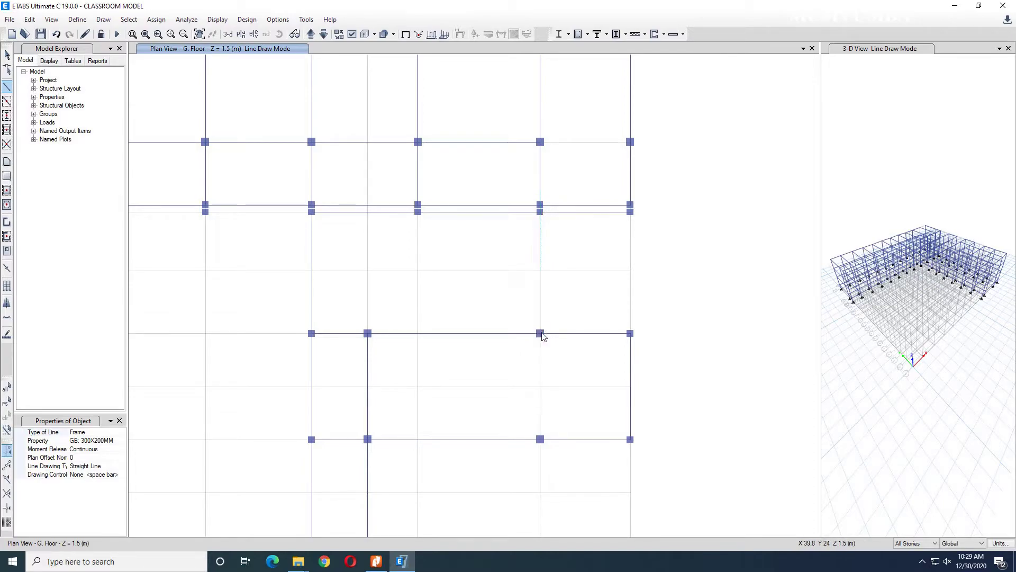
{"action": "middle_click_drag", "start_coordinate": [552, 379], "coordinate": [558, 204]}
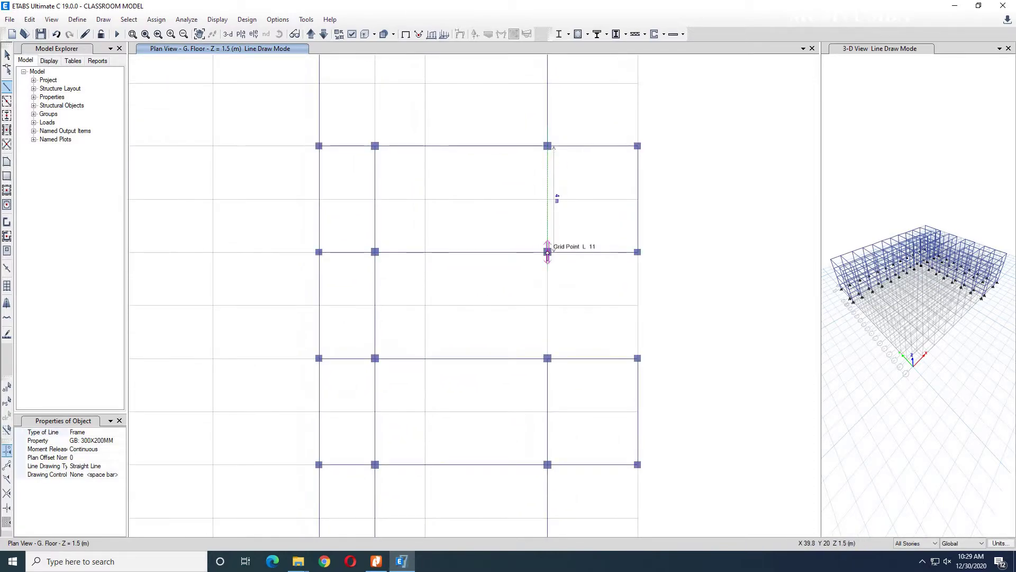
{"action": "middle_click_drag", "start_coordinate": [571, 309], "coordinate": [544, 200]}
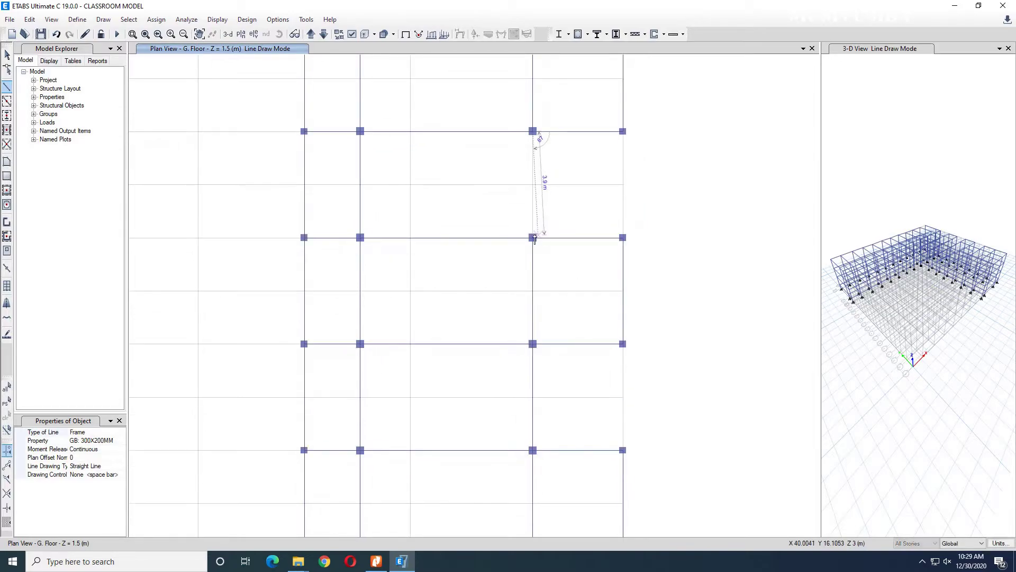
{"action": "left_click", "coordinate": [533, 238]}
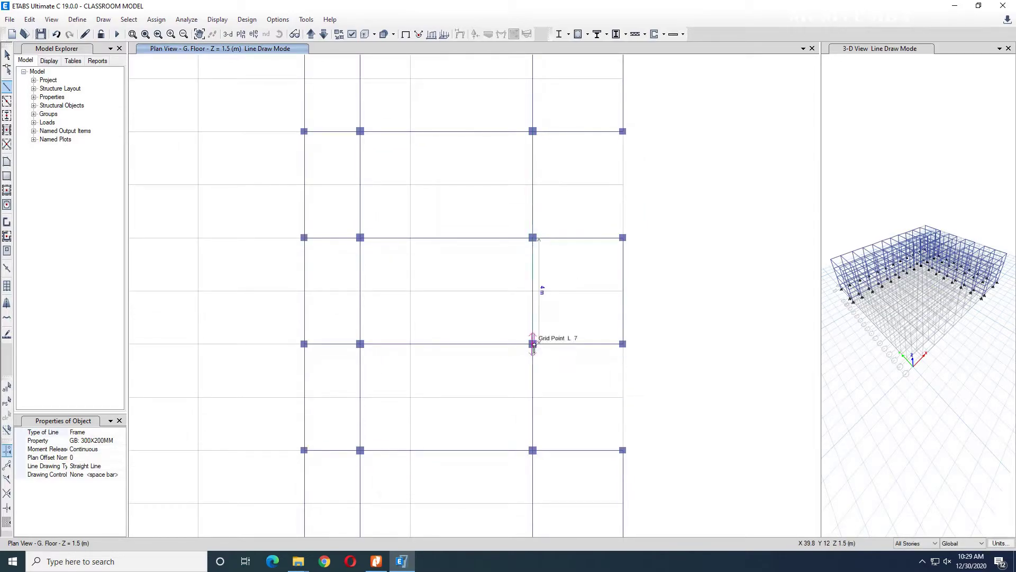
{"action": "double_click", "coordinate": [533, 343]}
{"action": "middle_click_drag", "start_coordinate": [533, 341], "coordinate": [513, 295]}
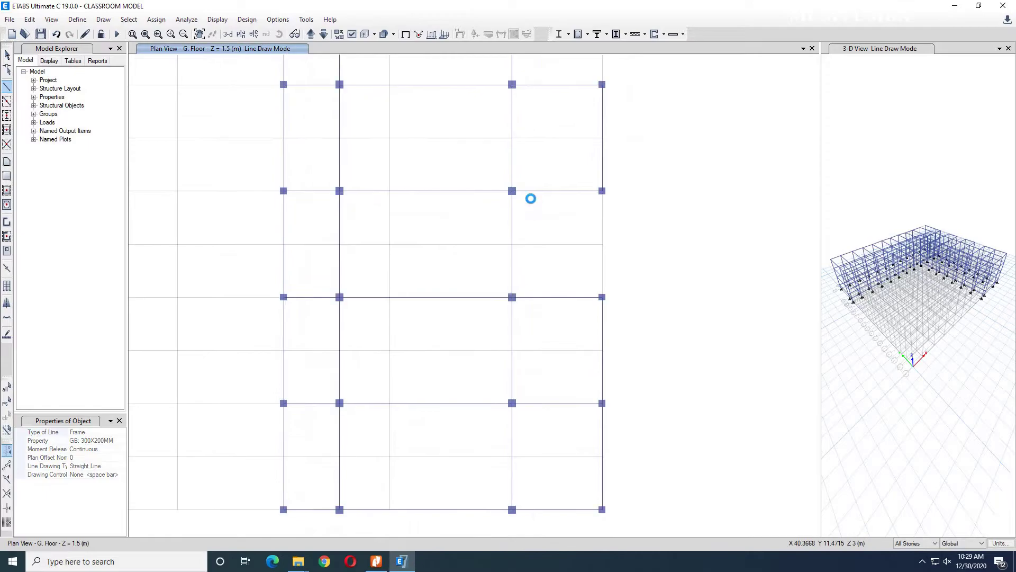
{"action": "key", "text": "Escape"}
Step: Draw the missing ground beam on grid M between 7 and 5
{"action": "scroll", "coordinate": [565, 206], "scroll_direction": "down", "scroll_amount": 4}
{"action": "scroll", "coordinate": [580, 215], "scroll_direction": "up", "scroll_amount": 4}
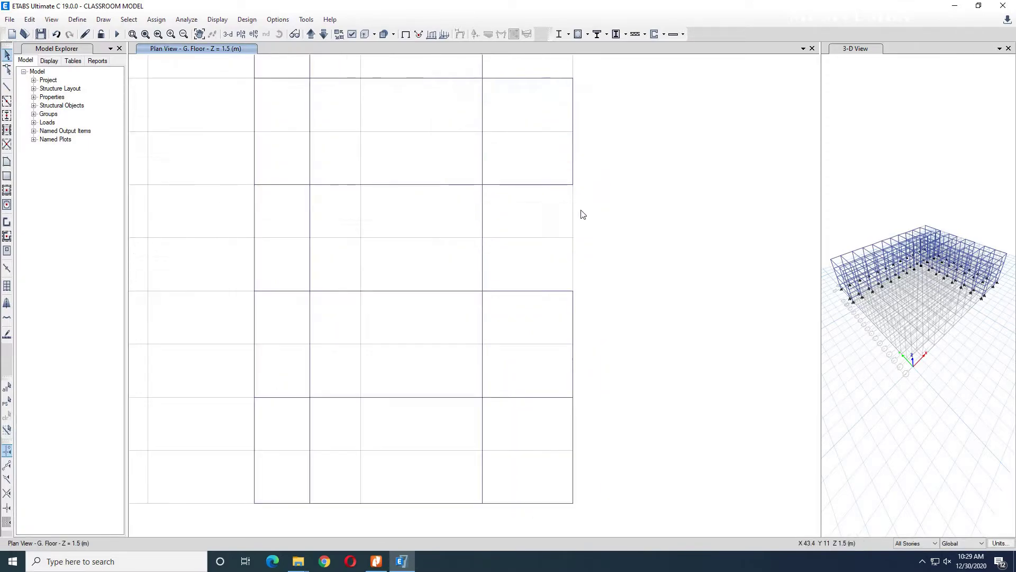
{"action": "left_click", "coordinate": [8, 87]}
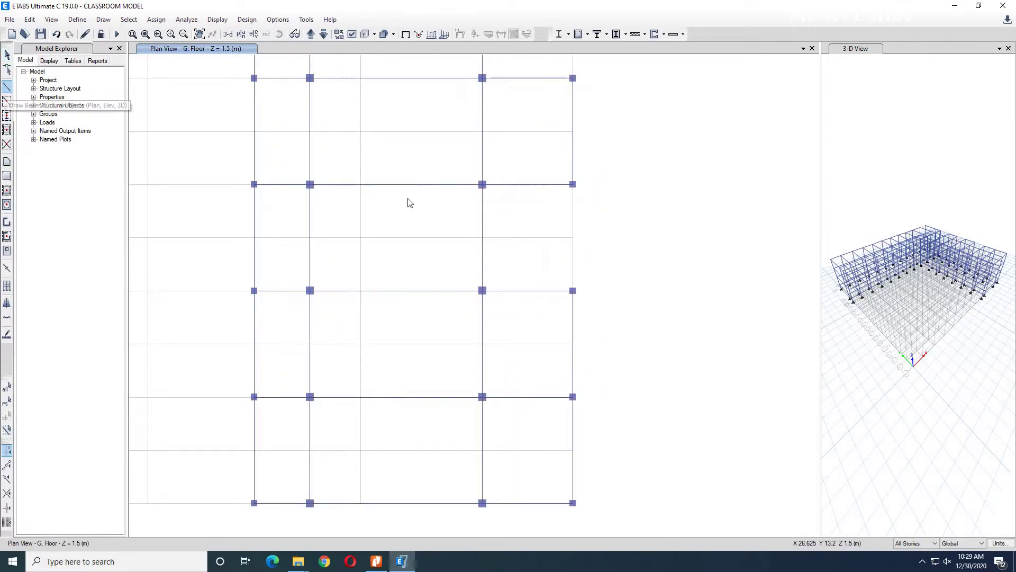
{"action": "scroll", "coordinate": [573, 186], "scroll_direction": "up", "scroll_amount": 4}
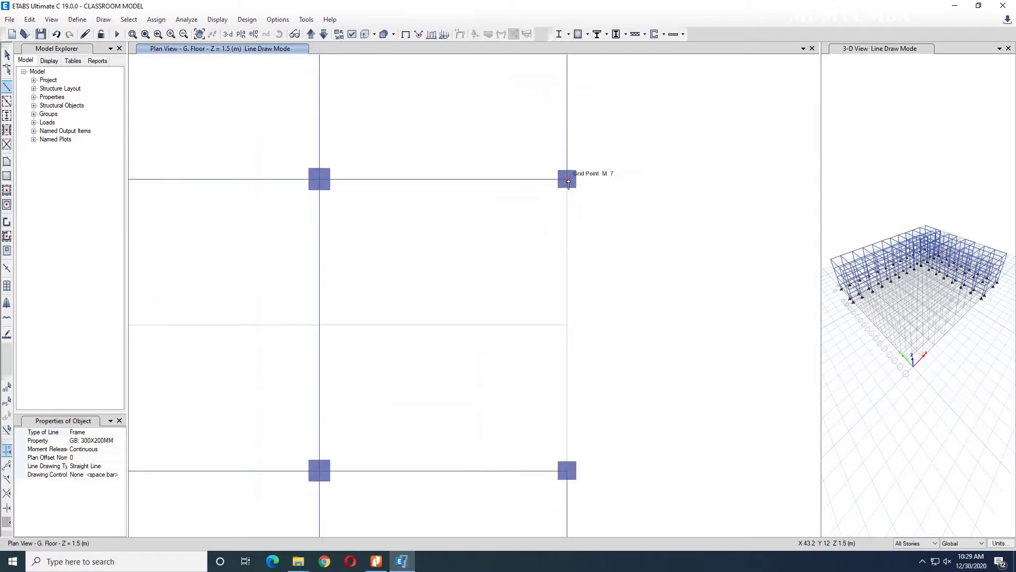
{"action": "left_click", "coordinate": [566, 180]}
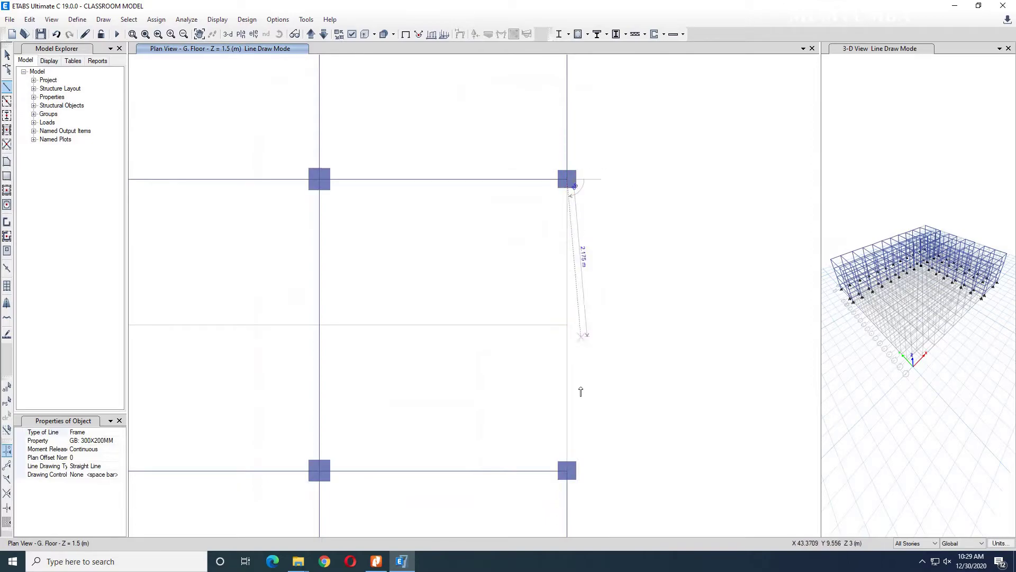
{"action": "left_click", "coordinate": [567, 471]}
{"action": "key", "text": "Escape"}
{"action": "scroll", "coordinate": [491, 350], "scroll_direction": "down", "scroll_amount": 5}
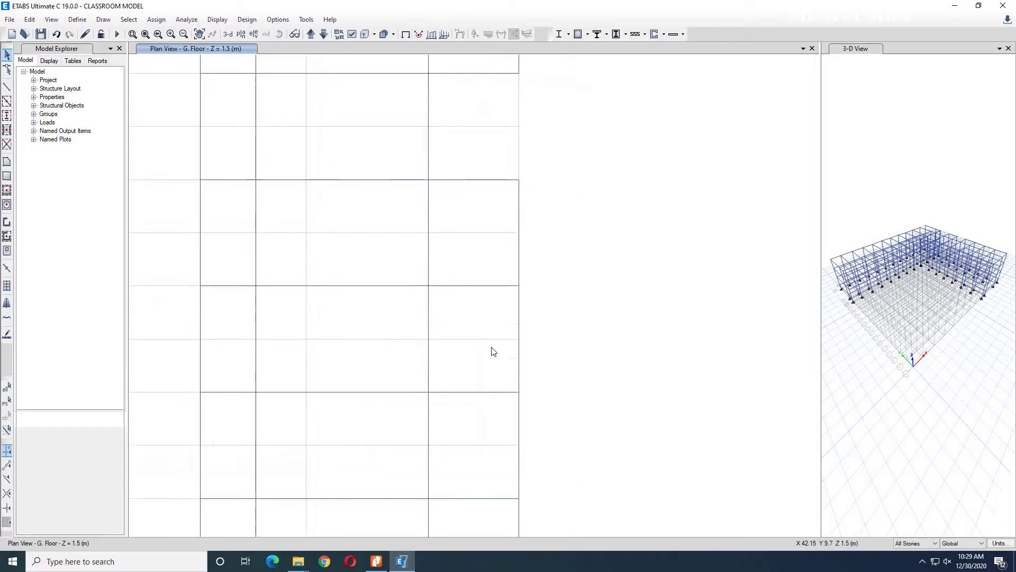
Step: Draw the missing ground beam on grid M between 11 and 9
{"action": "scroll", "coordinate": [493, 284], "scroll_direction": "up", "scroll_amount": 5}
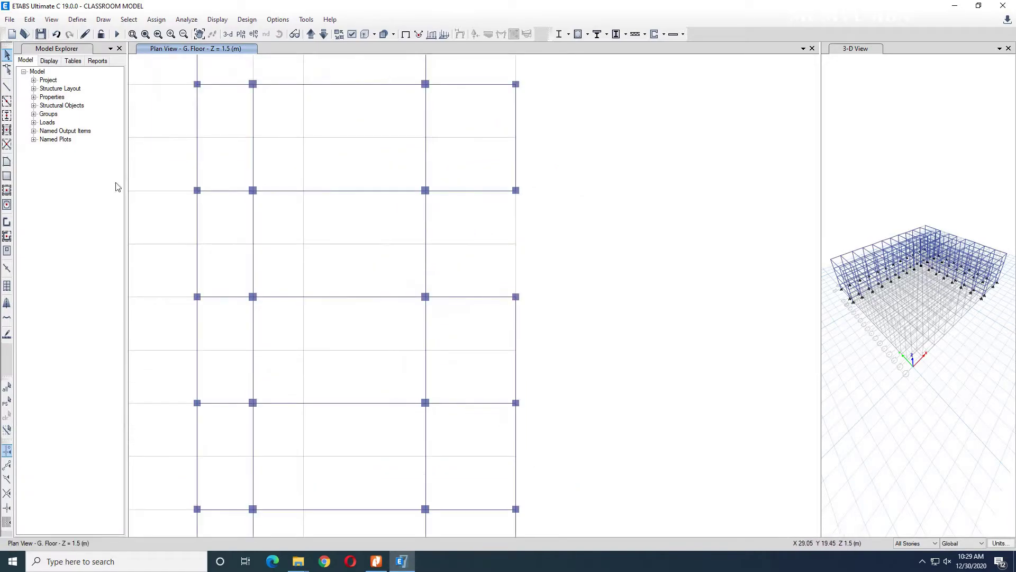
{"action": "left_click", "coordinate": [7, 86]}
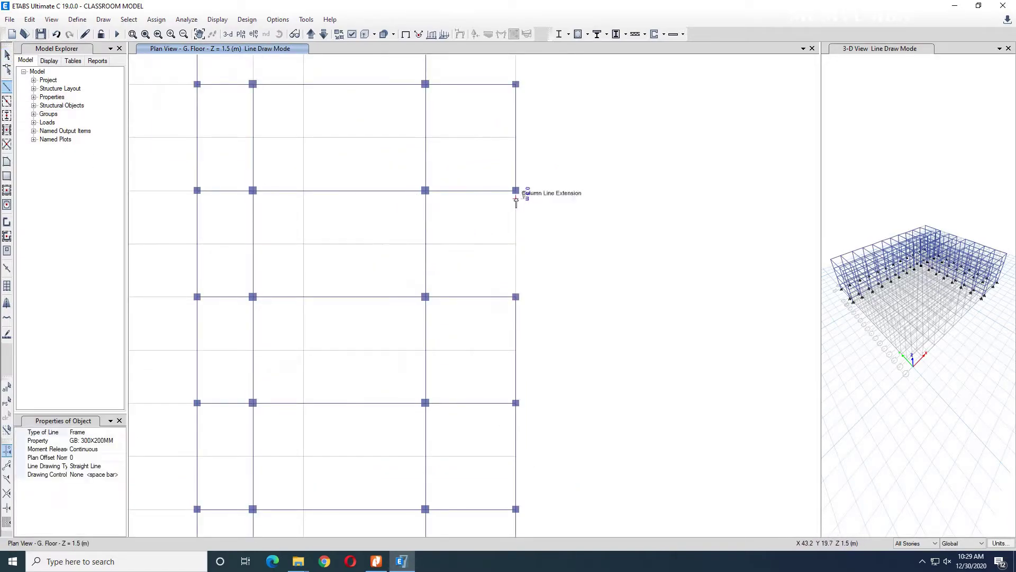
{"action": "scroll", "coordinate": [516, 190], "scroll_direction": "up", "scroll_amount": 4}
{"action": "left_click", "coordinate": [514, 183]}
{"action": "left_click", "coordinate": [515, 470]}
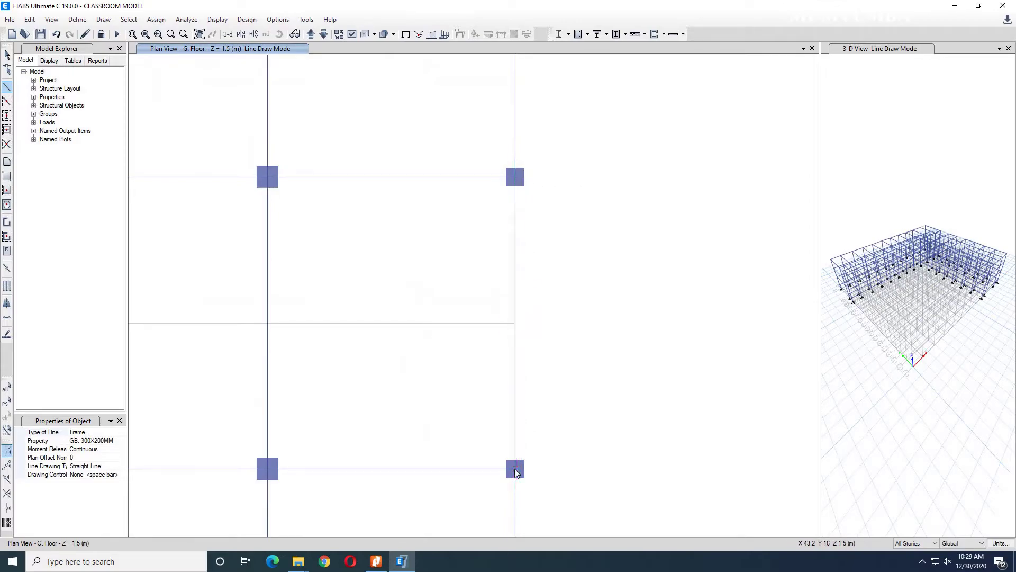
{"action": "scroll", "coordinate": [607, 395], "scroll_direction": "down", "scroll_amount": 3}
{"action": "key", "text": "Escape"}
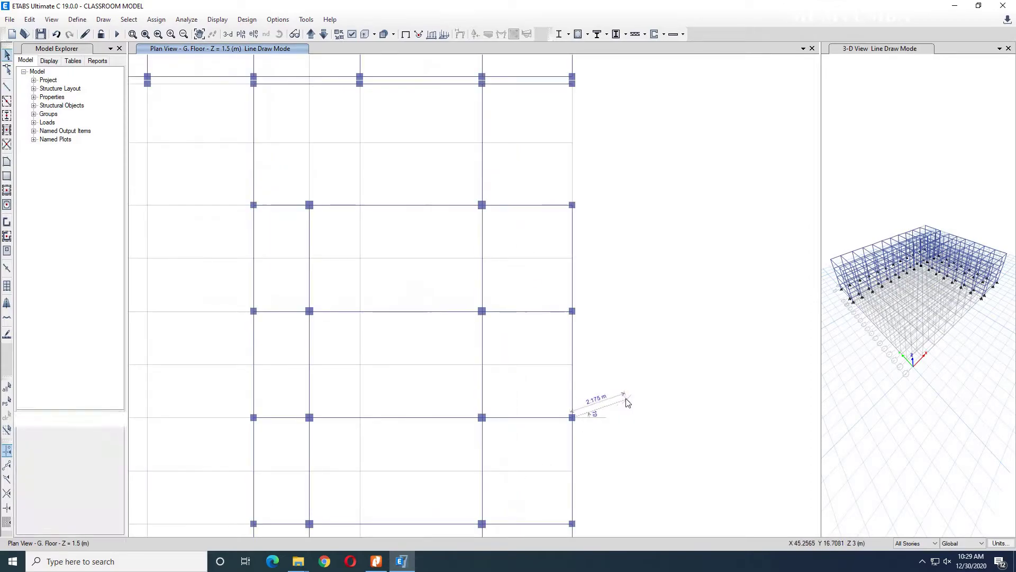
Step: Draw the missing GB: 300X200MM ground beam on grid M between 15 and 13
{"action": "mouse_move", "coordinate": [545, 225]}
{"action": "middle_mouse_down"}
{"action": "mouse_move", "coordinate": [461, 320]}
{"action": "mouse_move", "coordinate": [462, 300]}
{"action": "middle_mouse_up"}
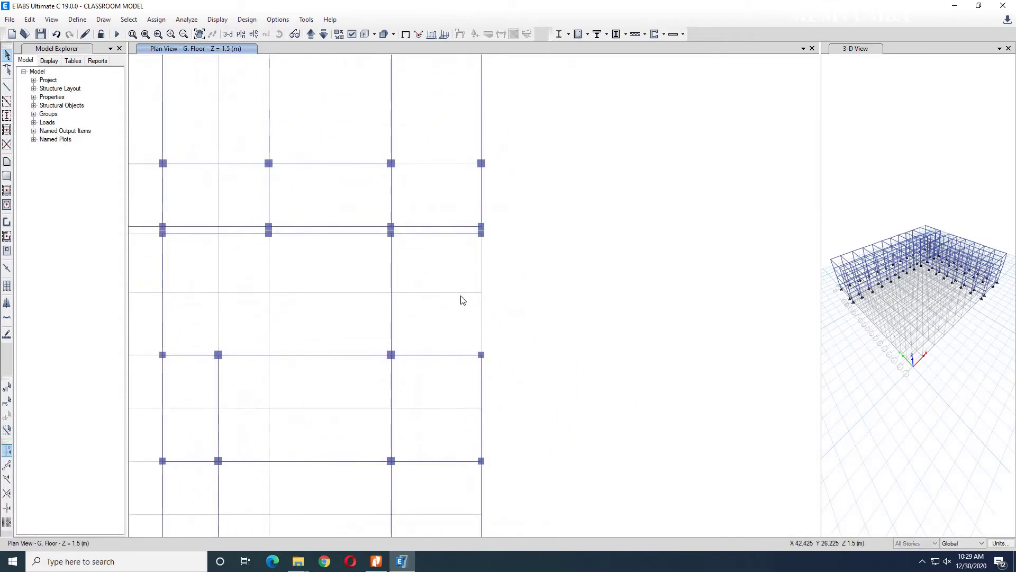
{"action": "left_click", "coordinate": [7, 87]}
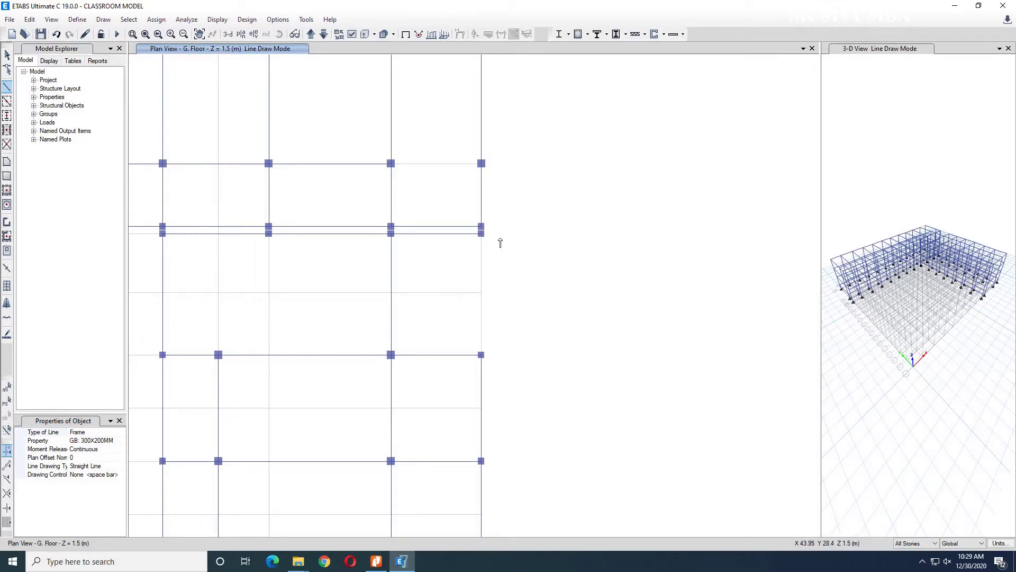
{"action": "left_click", "coordinate": [481, 235]}
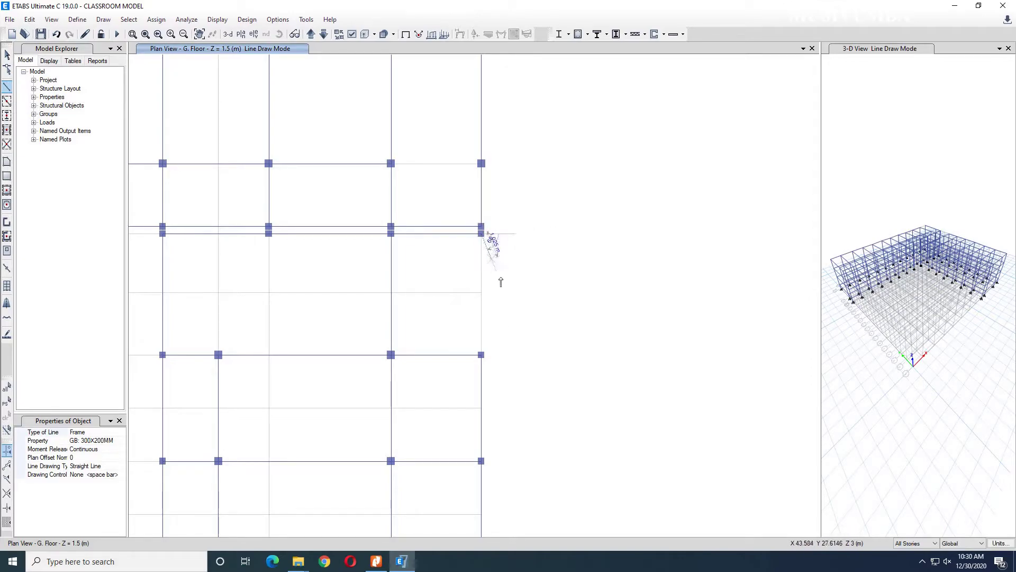
{"action": "double_click", "coordinate": [482, 355]}
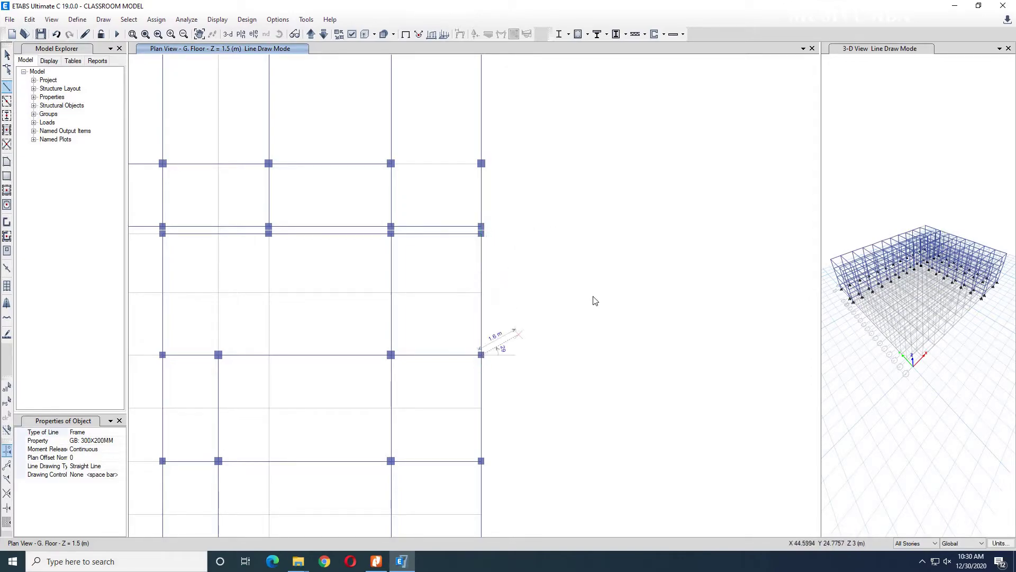
{"action": "key", "text": "Escape"}
{"action": "scroll", "coordinate": [618, 285], "scroll_direction": "down", "scroll_amount": 4}
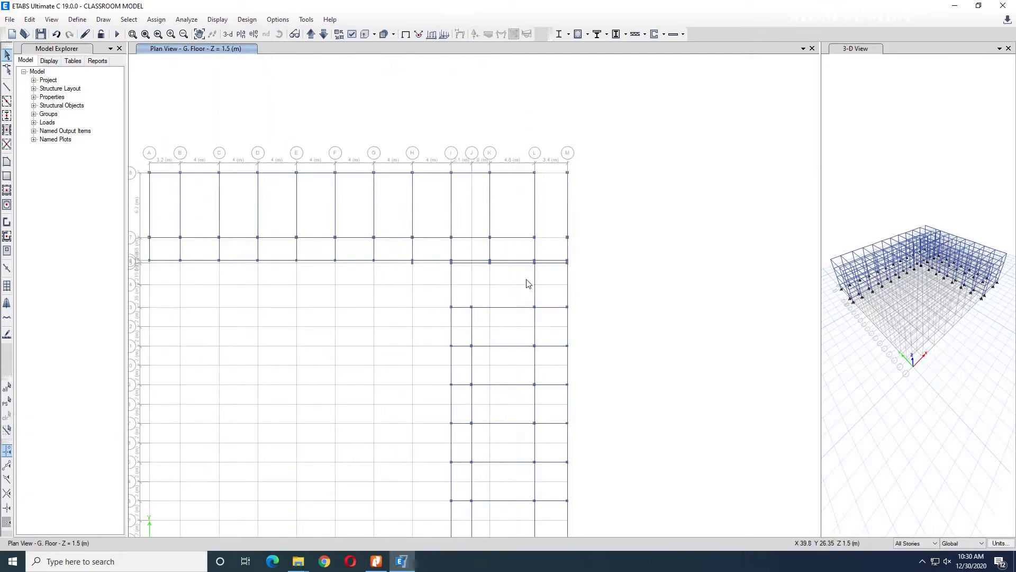
Step: Delete the surplus column at the intersection of grids H and 15 on every story
{"action": "middle_click_drag", "start_coordinate": [452, 252], "coordinate": [492, 243]}
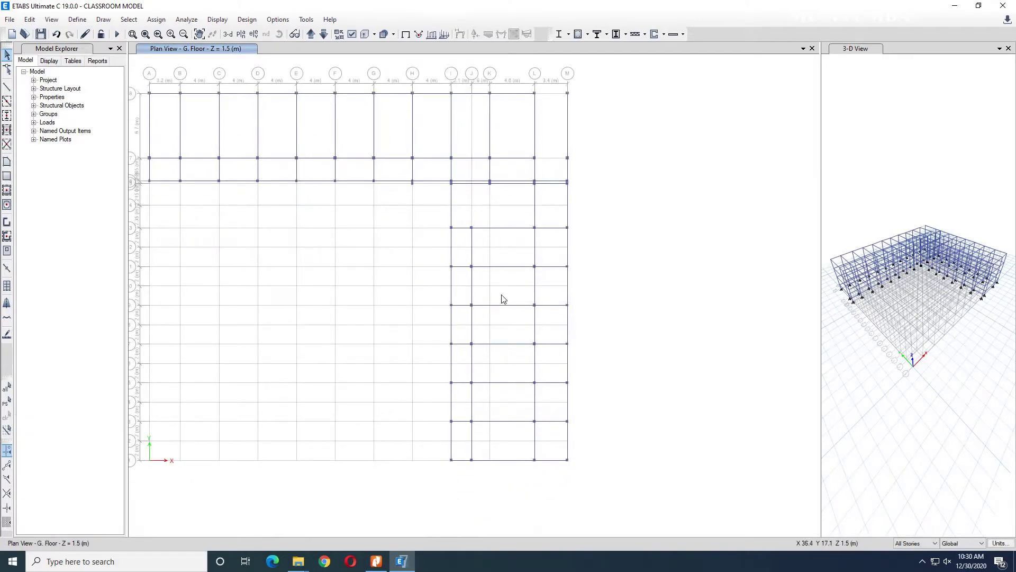
{"action": "mouse_move", "coordinate": [511, 320]}
{"action": "middle_mouse_down"}
{"action": "mouse_move", "coordinate": [510, 233]}
{"action": "mouse_move", "coordinate": [515, 310]}
{"action": "middle_mouse_up"}
{"action": "scroll", "coordinate": [423, 169], "scroll_direction": "up", "scroll_amount": 5}
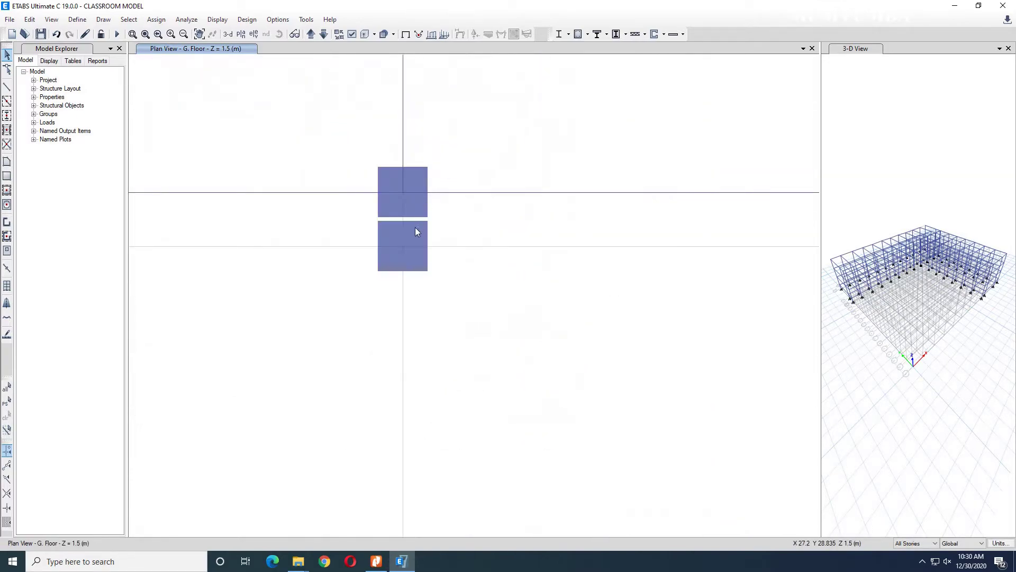
{"action": "left_click_drag", "start_coordinate": [357, 232], "coordinate": [444, 290]}
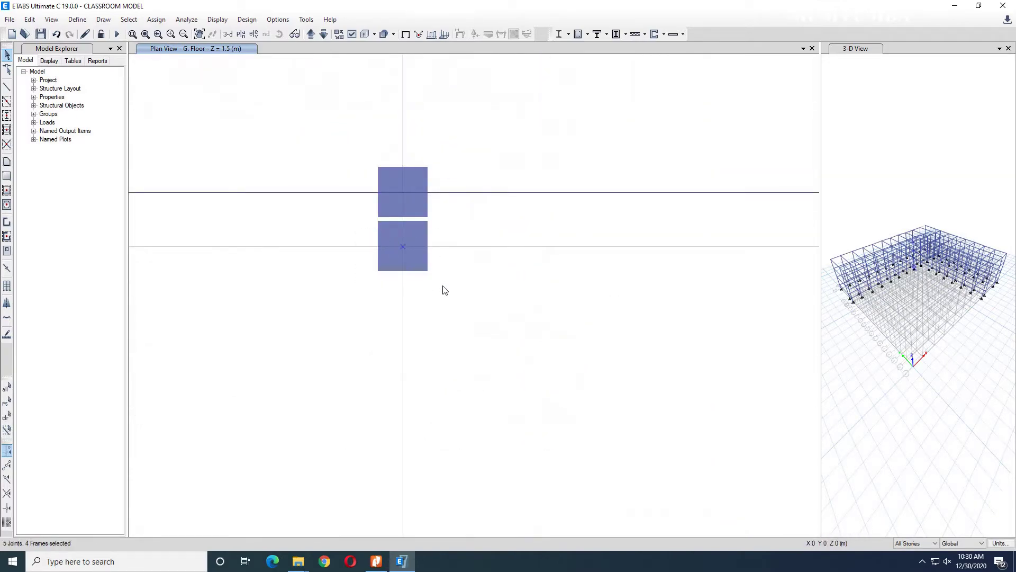
{"action": "key", "text": "Delete"}
Step: Add the missing GB: 300X200MM ground beams between grids L and M on 18 and 17 using quick draw
{"action": "scroll", "coordinate": [420, 291], "scroll_direction": "down", "scroll_amount": 5}
{"action": "scroll", "coordinate": [401, 300], "scroll_direction": "up", "scroll_amount": 3}
{"action": "scroll", "coordinate": [400, 300], "scroll_direction": "down", "scroll_amount": 5}
{"action": "scroll", "coordinate": [429, 260], "scroll_direction": "up", "scroll_amount": 3}
{"action": "scroll", "coordinate": [428, 260], "scroll_direction": "up", "scroll_amount": 2}
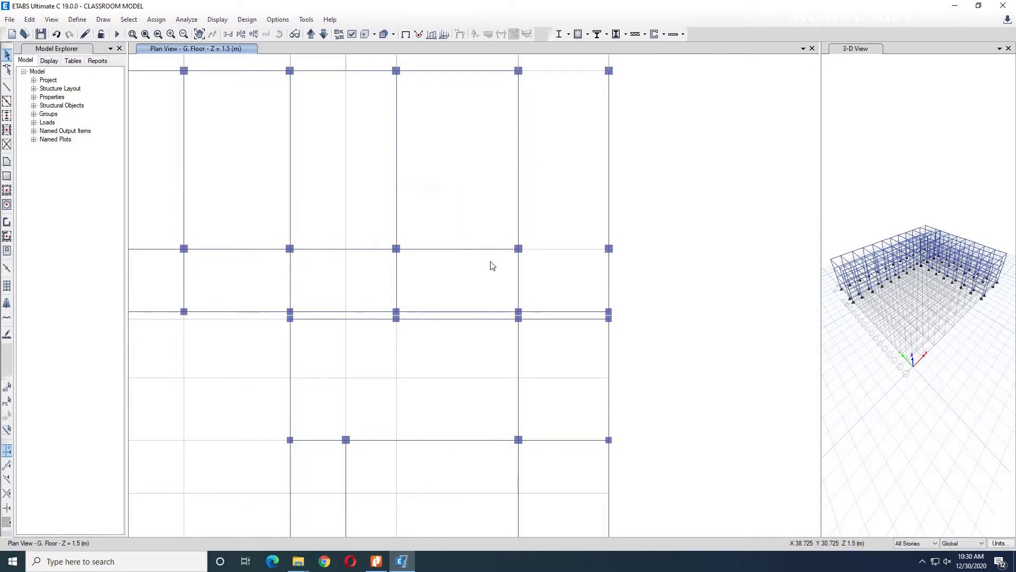
{"action": "scroll", "coordinate": [492, 265], "scroll_direction": "down", "scroll_amount": 2}
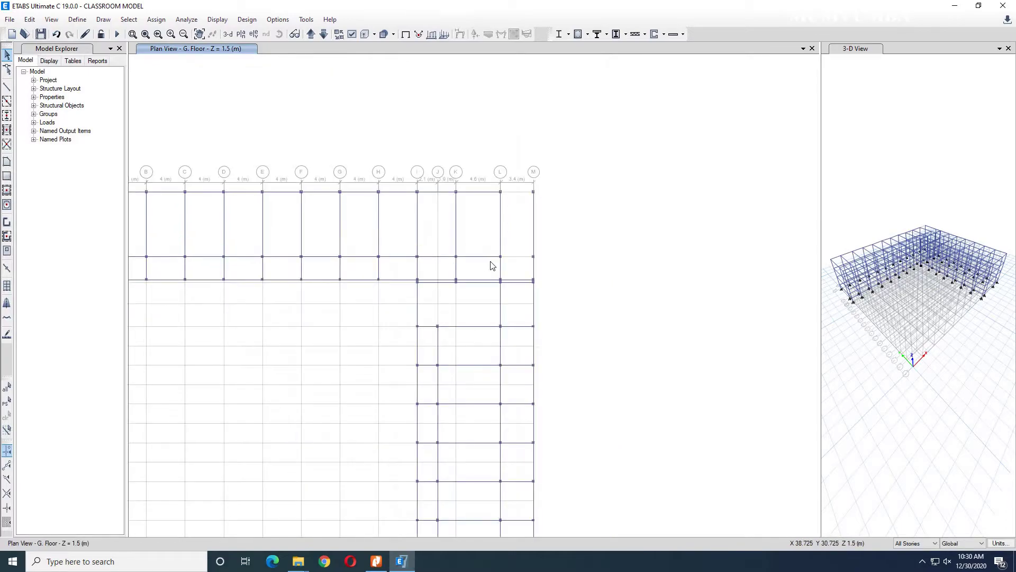
{"action": "left_click", "coordinate": [7, 101]}
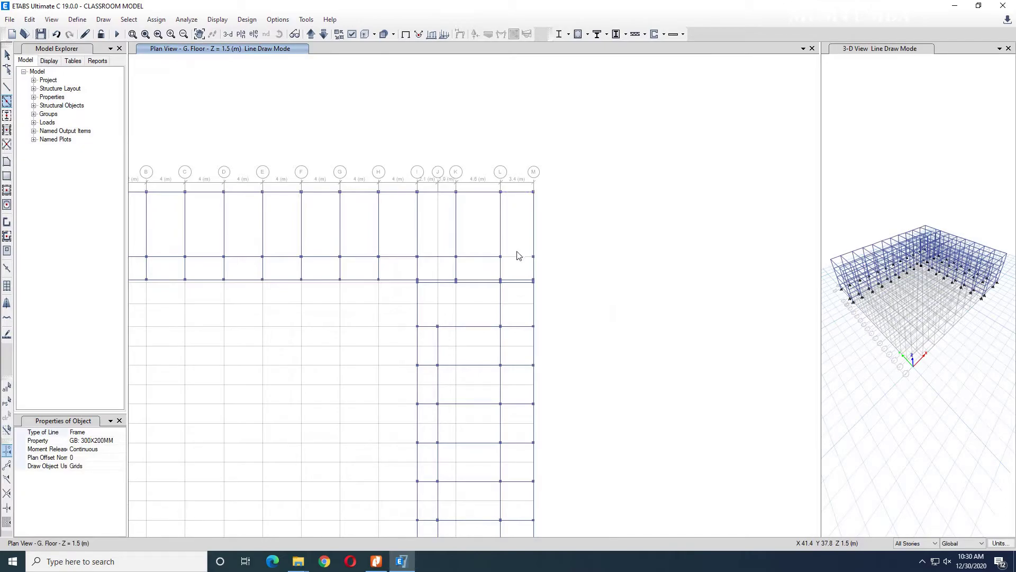
{"action": "key", "text": "Escape"}
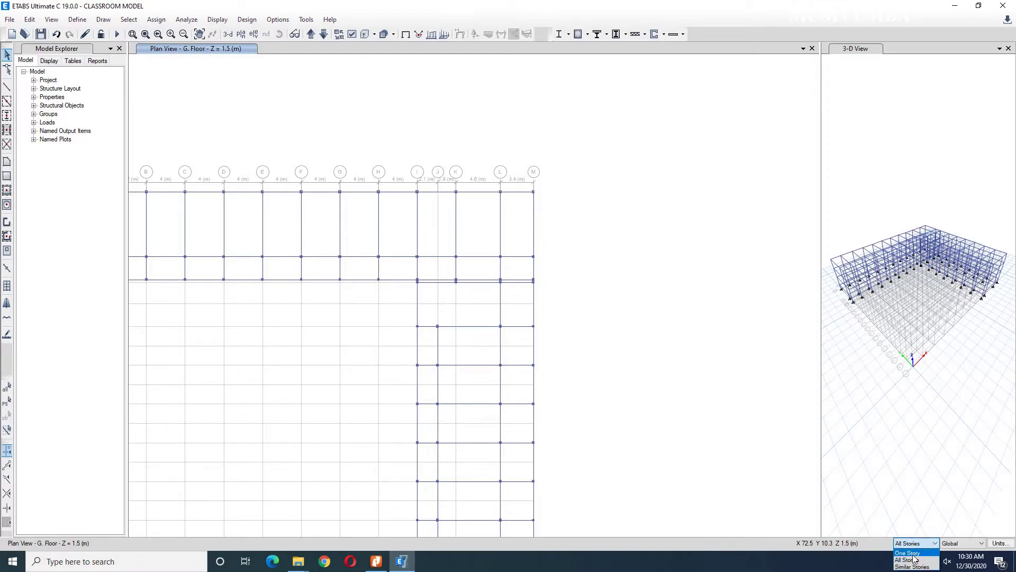
Step: Limit edits to One Story and bring up the 1st FLOOR plan
{"action": "left_click", "coordinate": [911, 553]}
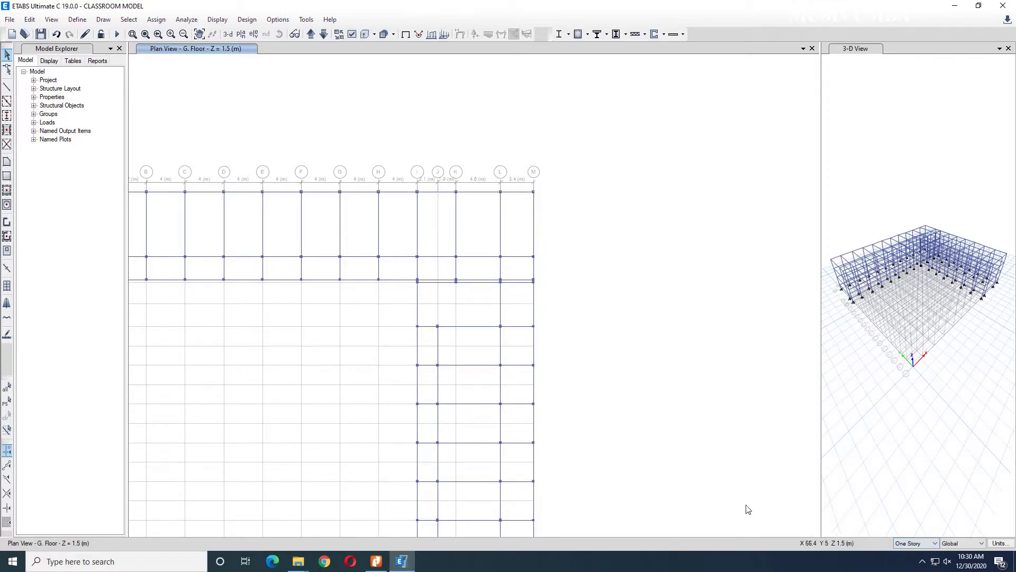
{"action": "left_click", "coordinate": [311, 34]}
{"action": "scroll", "coordinate": [370, 241], "scroll_direction": "down", "scroll_amount": 3}
{"action": "scroll", "coordinate": [369, 242], "scroll_direction": "up", "scroll_amount": 3}
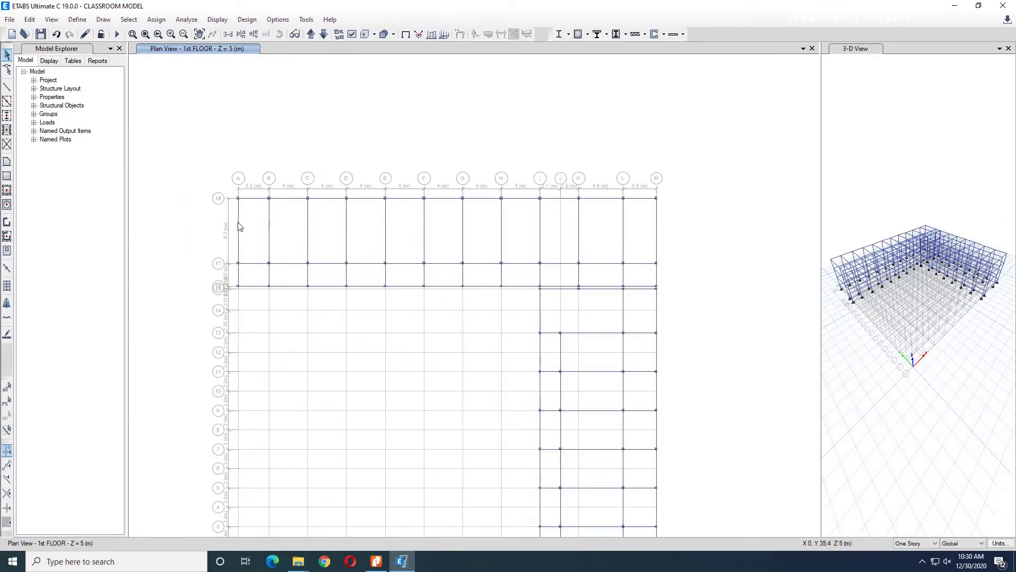
Step: Select the main block's 1st FLOOR beams from grid A up to grid E on grids 18, 17 and 16
{"action": "left_click", "coordinate": [239, 226]}
{"action": "scroll", "coordinate": [260, 204], "scroll_direction": "up", "scroll_amount": 3}
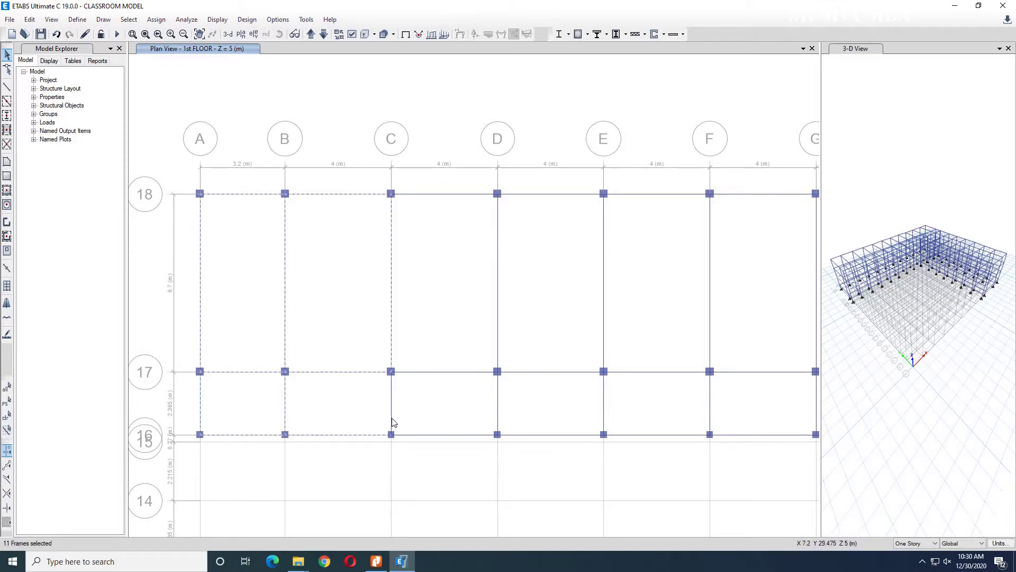
{"action": "left_click", "coordinate": [447, 435]}
{"action": "left_click", "coordinate": [468, 196]}
{"action": "left_click", "coordinate": [547, 194]}
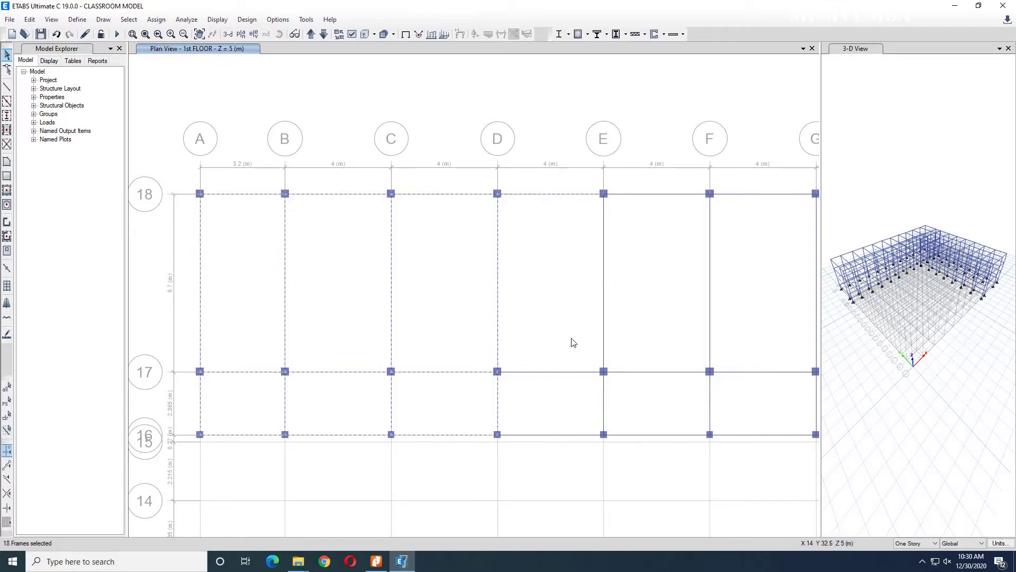
{"action": "left_click", "coordinate": [557, 435]}
Step: Add the beams along grids E and F, those between them, and the F–G beam on grid 18 to the selection
{"action": "middle_click_drag", "start_coordinate": [557, 437], "coordinate": [235, 280]}
{"action": "left_click", "coordinate": [229, 261]}
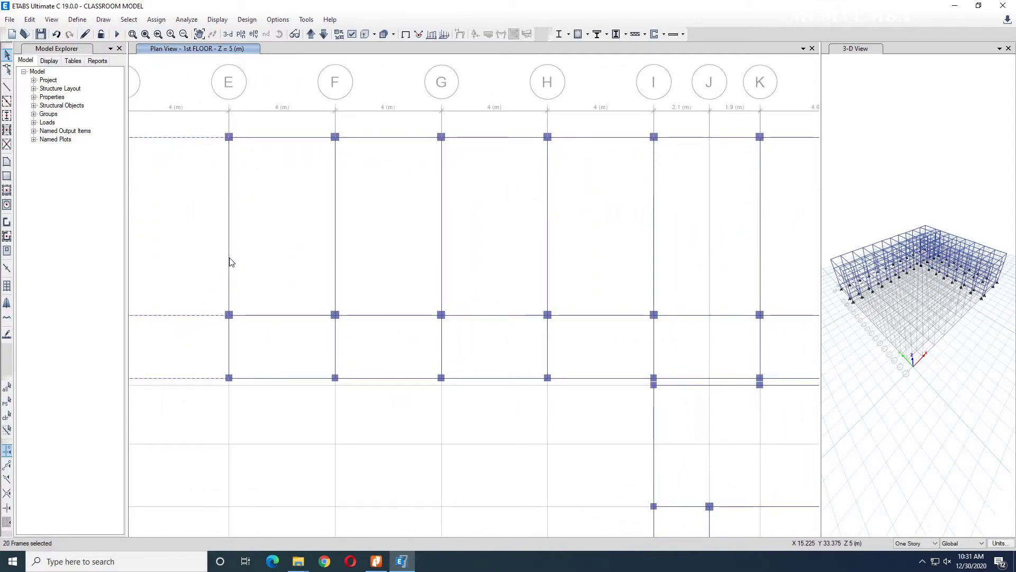
{"action": "left_click", "coordinate": [289, 315]}
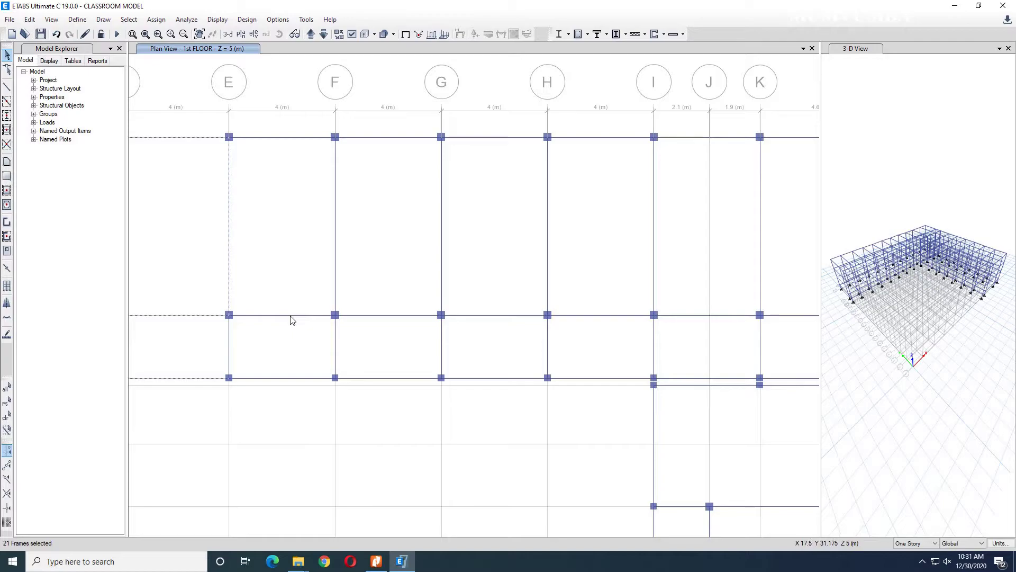
{"action": "left_click", "coordinate": [230, 353]}
{"action": "left_click", "coordinate": [287, 379]}
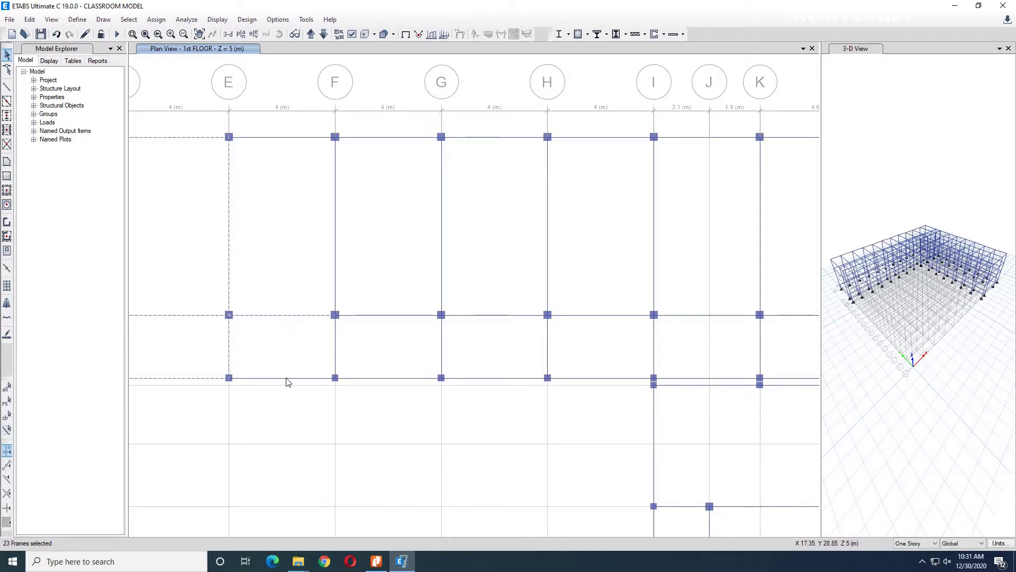
{"action": "left_click", "coordinate": [335, 358]}
{"action": "left_click", "coordinate": [336, 258]}
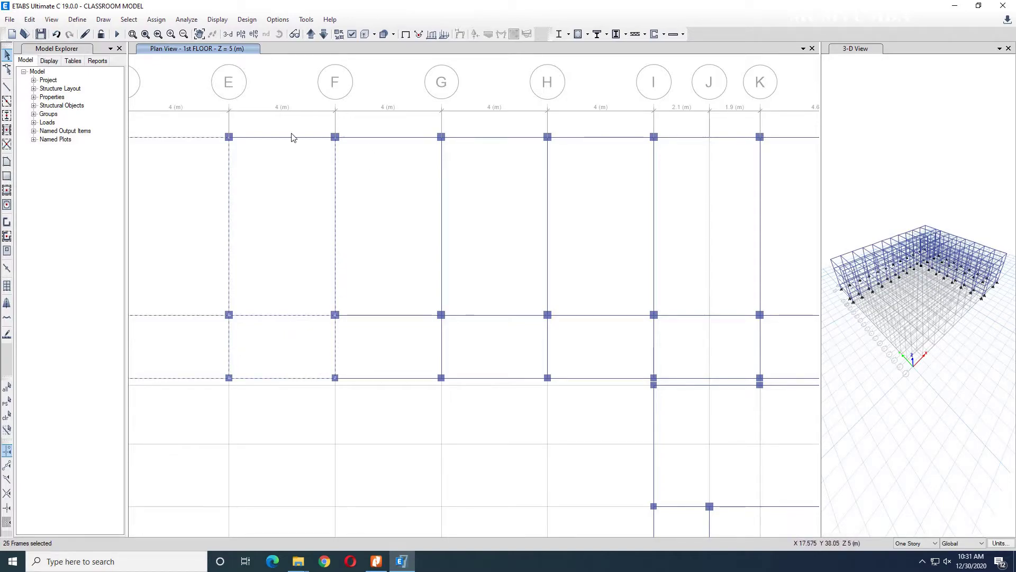
{"action": "left_click", "coordinate": [400, 134]}
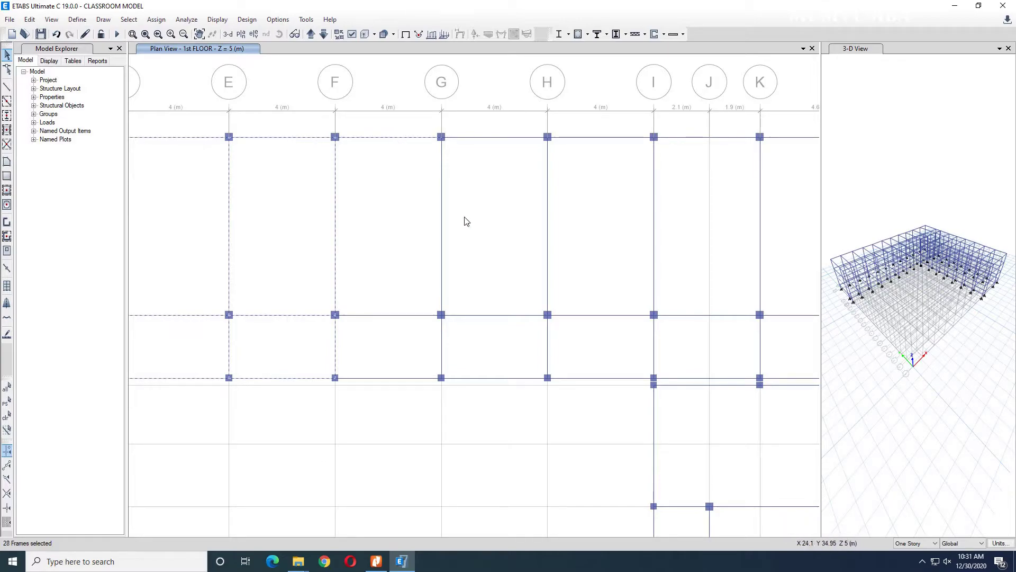
Step: Add the remaining main-block beams between grids F and I, including those along G and H, to the selection
{"action": "left_click", "coordinate": [444, 231]}
{"action": "left_click", "coordinate": [483, 138]}
{"action": "left_click", "coordinate": [548, 215]}
{"action": "left_click", "coordinate": [510, 316]}
{"action": "left_click", "coordinate": [441, 354]}
{"action": "left_click", "coordinate": [401, 315]}
{"action": "left_click", "coordinate": [522, 377]}
{"action": "left_click", "coordinate": [606, 378]}
Step: Add the 1st FLOOR beams between grids I and M, from grid 18 down to grid 15, to the selection
{"action": "middle_click_drag", "start_coordinate": [612, 347], "coordinate": [363, 351]}
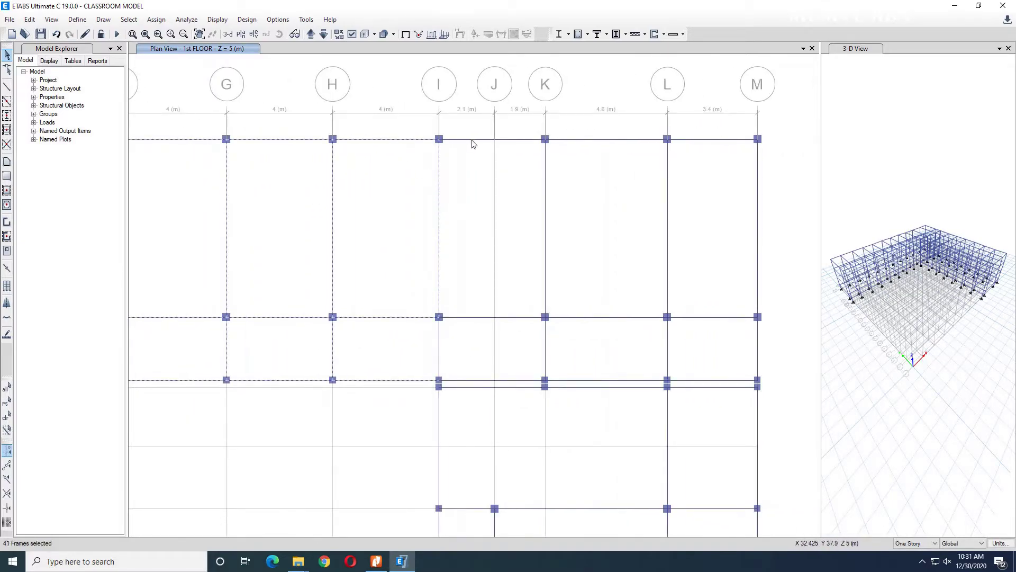
{"action": "left_click", "coordinate": [485, 318]}
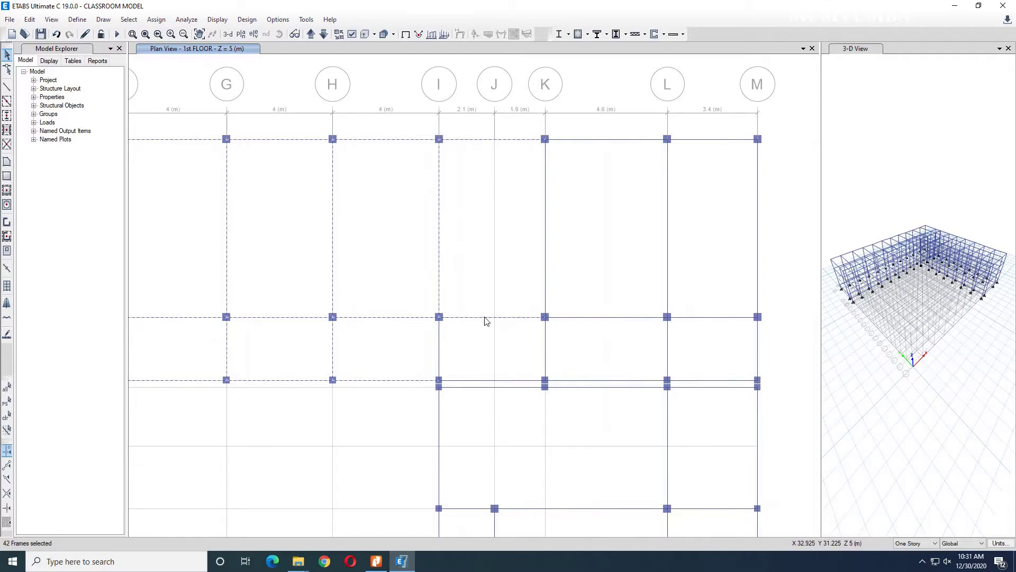
{"action": "left_click", "coordinate": [483, 387]}
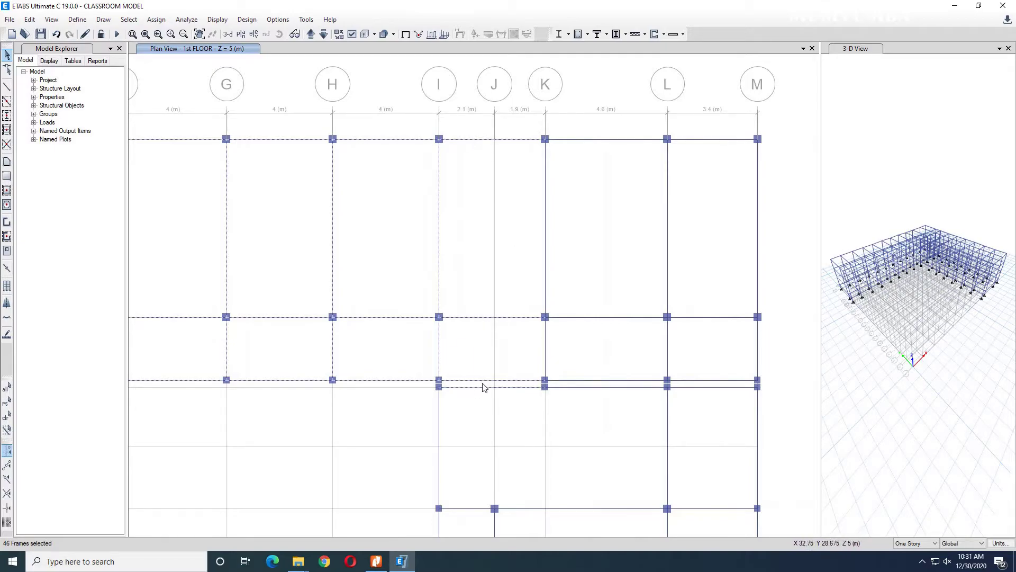
{"action": "left_click", "coordinate": [594, 140]}
{"action": "left_click", "coordinate": [668, 183]}
{"action": "left_click", "coordinate": [759, 192]}
{"action": "left_click", "coordinate": [624, 380]}
Step: Extend the beam selection into the wing between grids 15 and 11, including the beams along grid 13
{"action": "scroll", "coordinate": [732, 352], "scroll_direction": "down", "scroll_amount": 3}
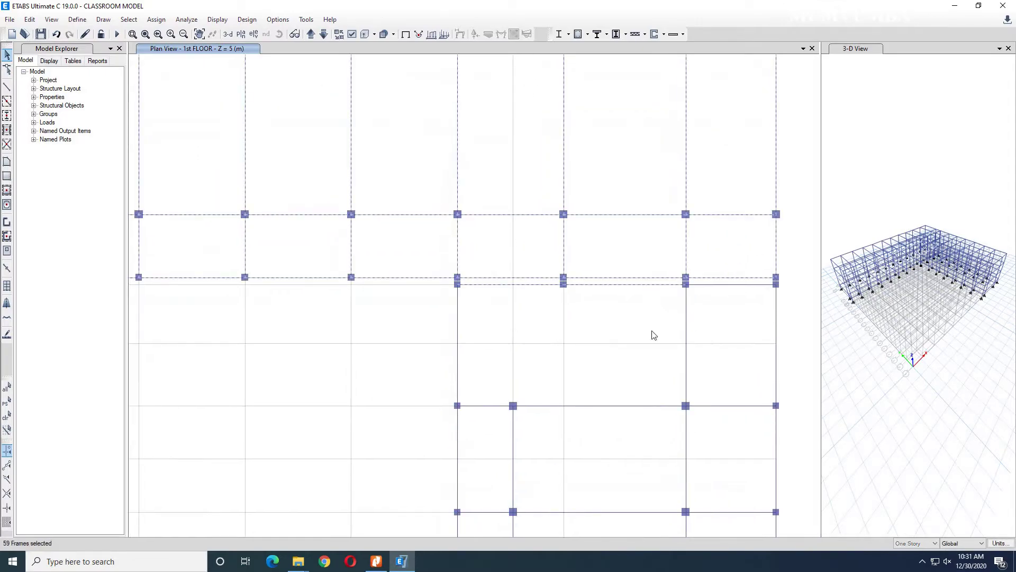
{"action": "left_click", "coordinate": [606, 407]}
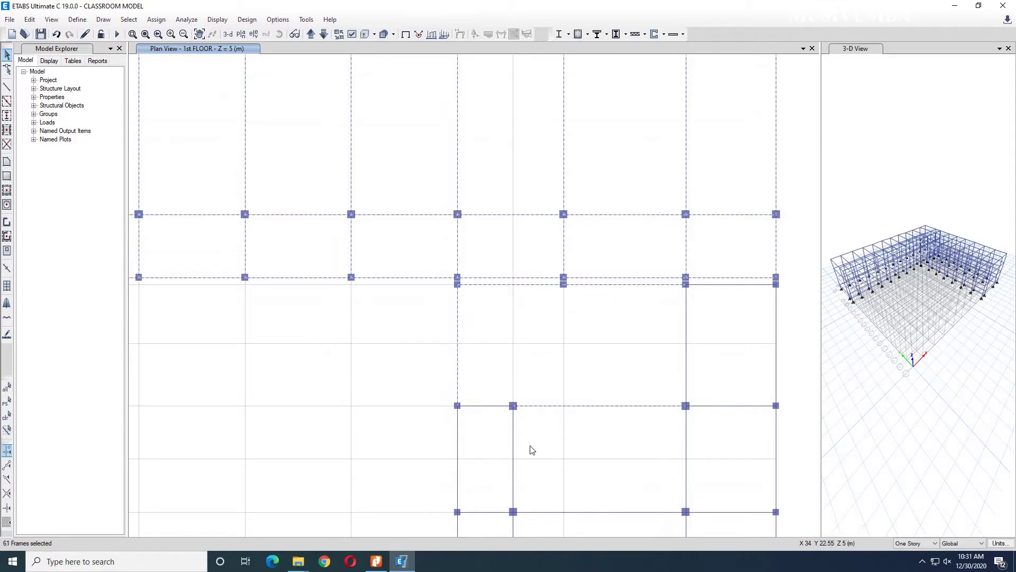
{"action": "left_click", "coordinate": [486, 412]}
{"action": "scroll", "coordinate": [710, 338], "scroll_direction": "down", "scroll_amount": 5}
{"action": "scroll", "coordinate": [710, 347], "scroll_direction": "up", "scroll_amount": 2}
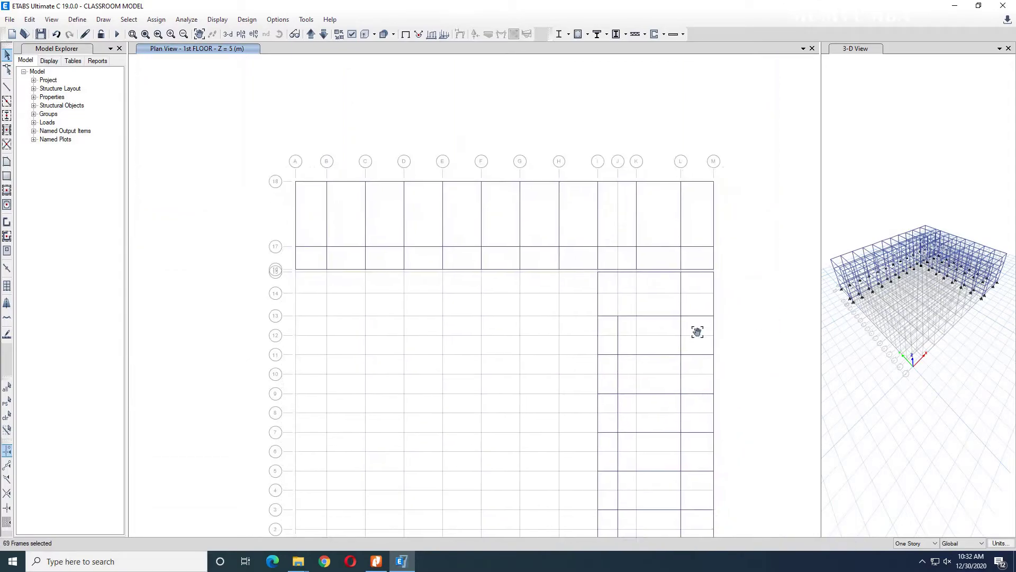
{"action": "middle_click_drag", "start_coordinate": [698, 332], "coordinate": [684, 268]}
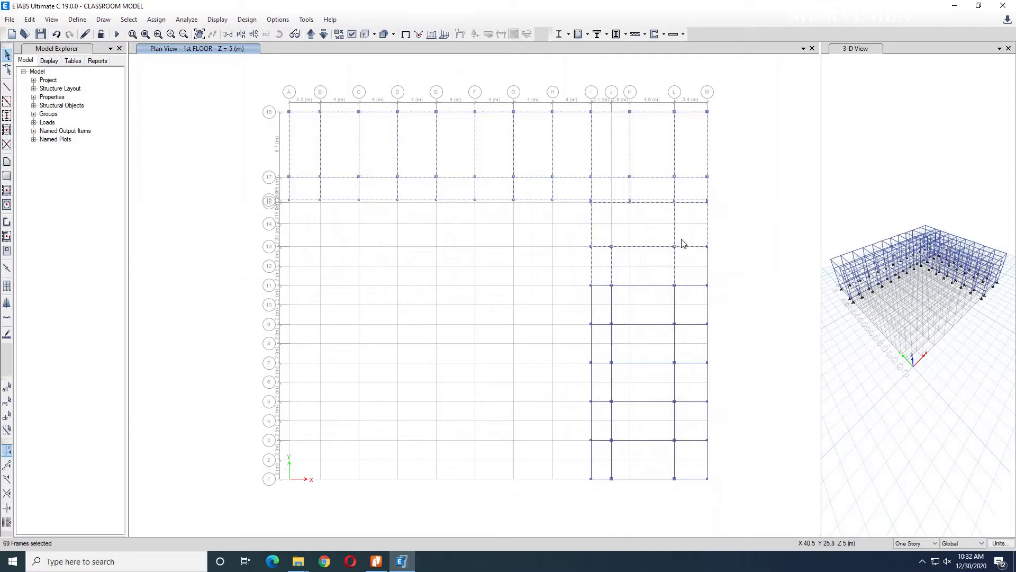
Step: Add the wing beams on grid 11, those between 11 and 9, and the grid M beams down to 1 to the selection
{"action": "left_click", "coordinate": [641, 287]}
{"action": "left_click", "coordinate": [611, 305]}
{"action": "left_click", "coordinate": [592, 304]}
{"action": "left_click", "coordinate": [676, 318]}
{"action": "left_click", "coordinate": [693, 289]}
{"action": "left_click", "coordinate": [711, 352]}
{"action": "left_click", "coordinate": [709, 389]}
{"action": "left_click", "coordinate": [709, 429]}
{"action": "left_click", "coordinate": [708, 460]}
Step: Add the wing beams on grids 1, 3 and 5 and along I and J up to grid 7 to the selection
{"action": "left_click", "coordinate": [661, 479]}
{"action": "left_click", "coordinate": [613, 460]}
{"action": "left_click", "coordinate": [606, 441]}
{"action": "left_click", "coordinate": [592, 416]}
{"action": "left_click", "coordinate": [604, 403]}
{"action": "left_click", "coordinate": [629, 401]}
{"action": "left_click", "coordinate": [613, 388]}
{"action": "left_click", "coordinate": [595, 382]}
Step: Add the wing beams between grids I and L on 9 and 7, plus the I and J spans joining them, to the selection
{"action": "left_click", "coordinate": [610, 369]}
{"action": "left_click", "coordinate": [593, 344]}
{"action": "left_click", "coordinate": [614, 344]}
{"action": "left_click", "coordinate": [638, 326]}
{"action": "left_click", "coordinate": [651, 364]}
{"action": "left_click", "coordinate": [604, 326]}
Step: Complete the selection with the remaining beams along grid L, between L and M, and between I and J on grid 1
{"action": "left_click", "coordinate": [675, 348]}
{"action": "left_click", "coordinate": [675, 379]}
{"action": "left_click", "coordinate": [689, 364]}
{"action": "left_click", "coordinate": [690, 402]}
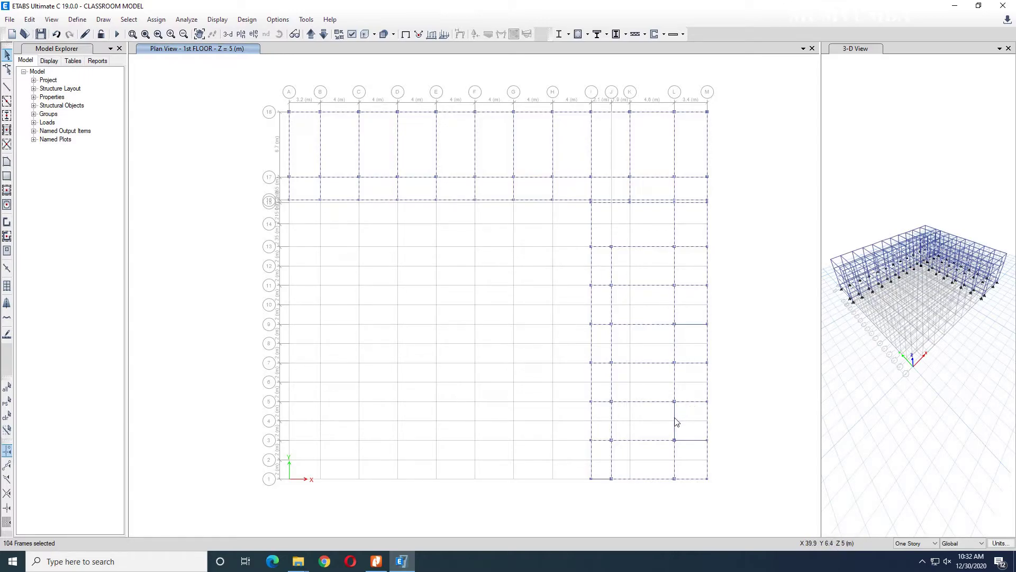
{"action": "left_click", "coordinate": [687, 324]}
{"action": "left_click", "coordinate": [686, 325]}
{"action": "left_click", "coordinate": [608, 479]}
Step: Open the frame section property assignment for the selected beams and move its dialog clear of the plan
{"action": "left_click", "coordinate": [155, 20]}
{"action": "mouse_move", "coordinate": [172, 52]}
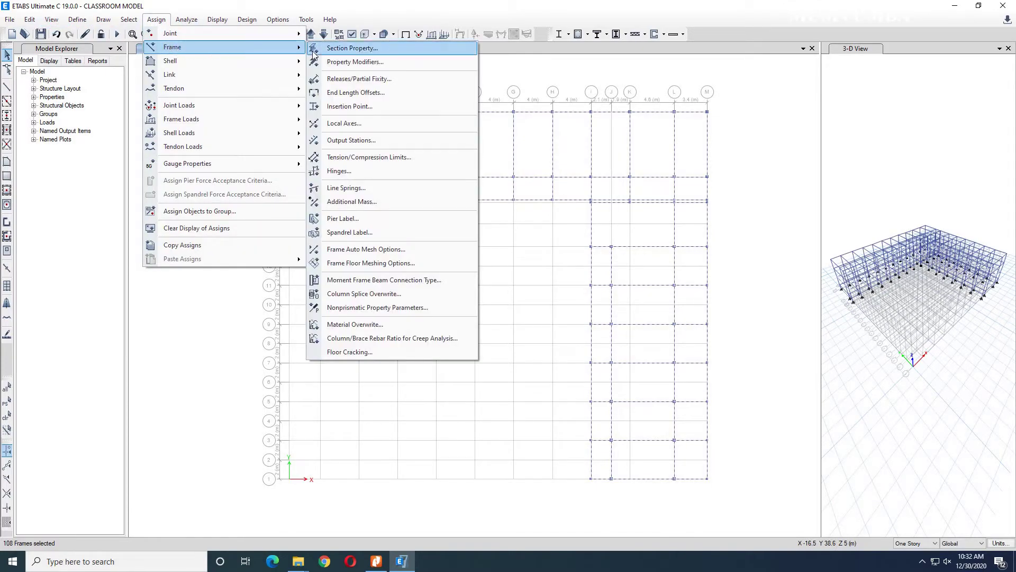
{"action": "left_click", "coordinate": [344, 51]}
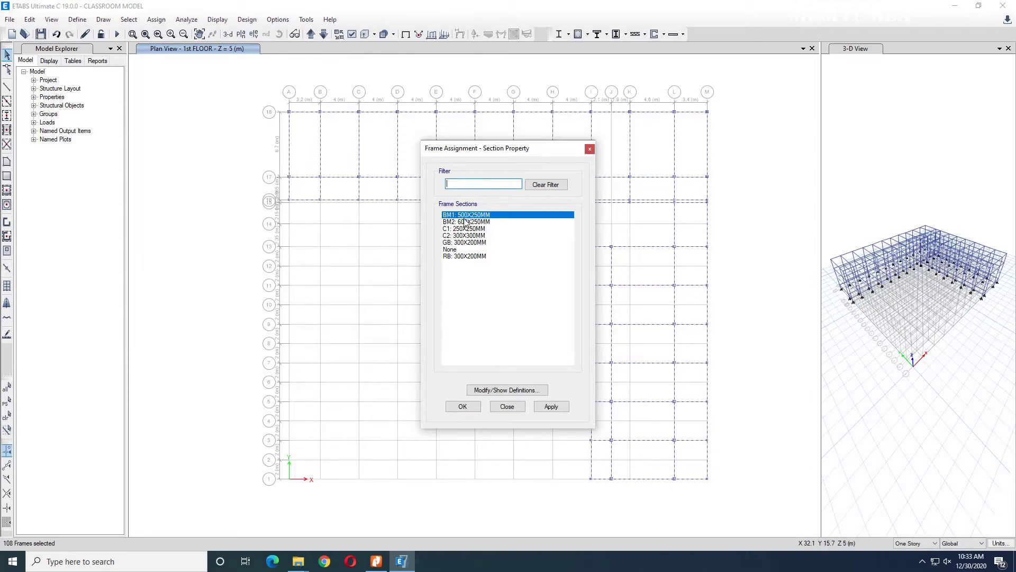
{"action": "left_click_drag", "start_coordinate": [506, 150], "coordinate": [123, 166]}
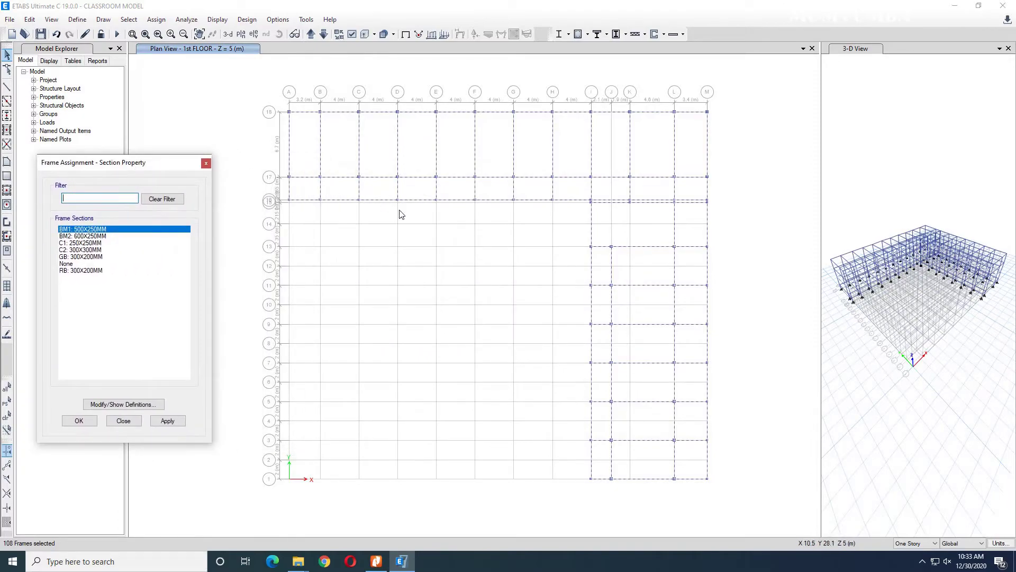
Step: Switch to the structural details PDF in Nitro Pro and examine the beam labels on the general structural layout at +0.00m
{"action": "left_click", "coordinate": [376, 561]}
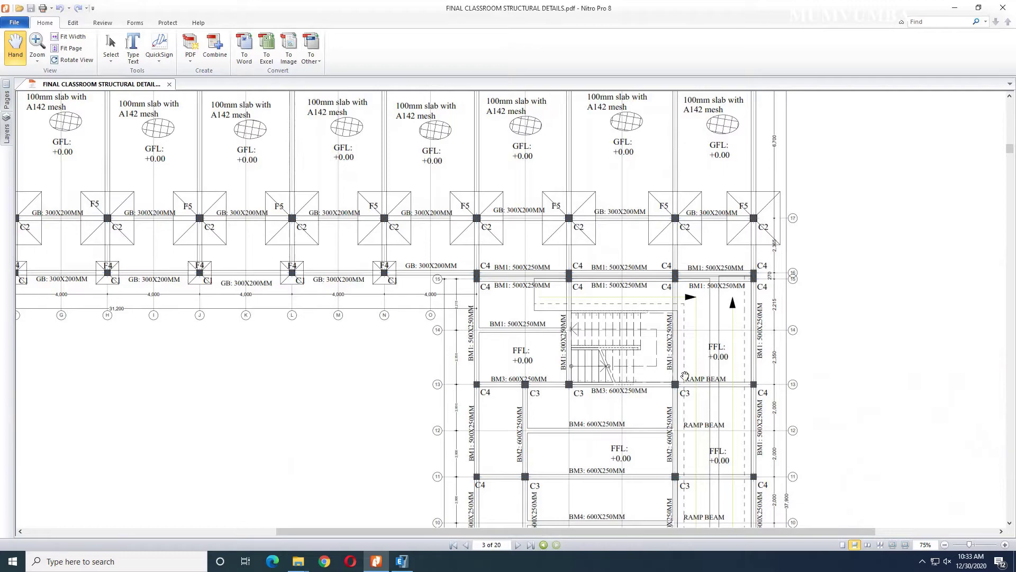
{"action": "scroll", "coordinate": [670, 373], "scroll_direction": "down", "scroll_amount": 1}
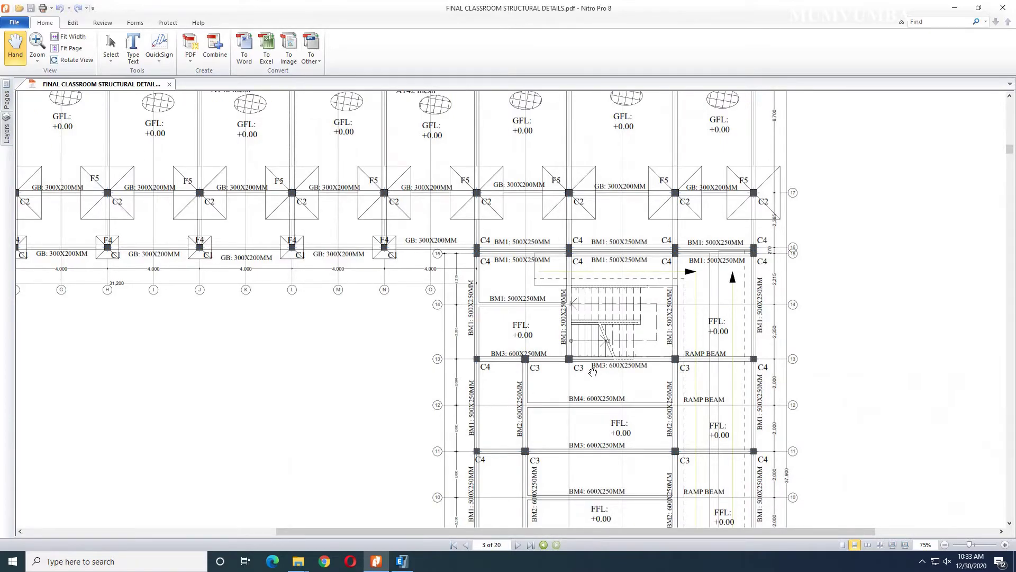
{"action": "scroll", "coordinate": [593, 372], "scroll_direction": "down", "scroll_amount": 3, "text": "ctrl"}
{"action": "scroll", "coordinate": [593, 372], "scroll_direction": "up", "scroll_amount": 3, "text": "ctrl"}
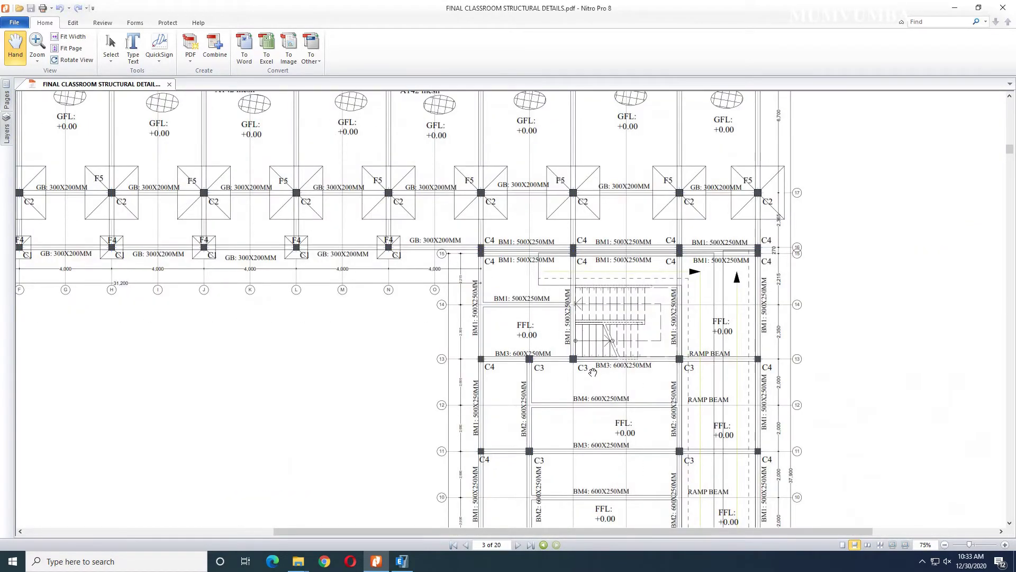
{"action": "scroll", "coordinate": [593, 372], "scroll_direction": "down", "scroll_amount": 3, "text": "ctrl"}
{"action": "scroll", "coordinate": [593, 372], "scroll_direction": "down", "scroll_amount": 4}
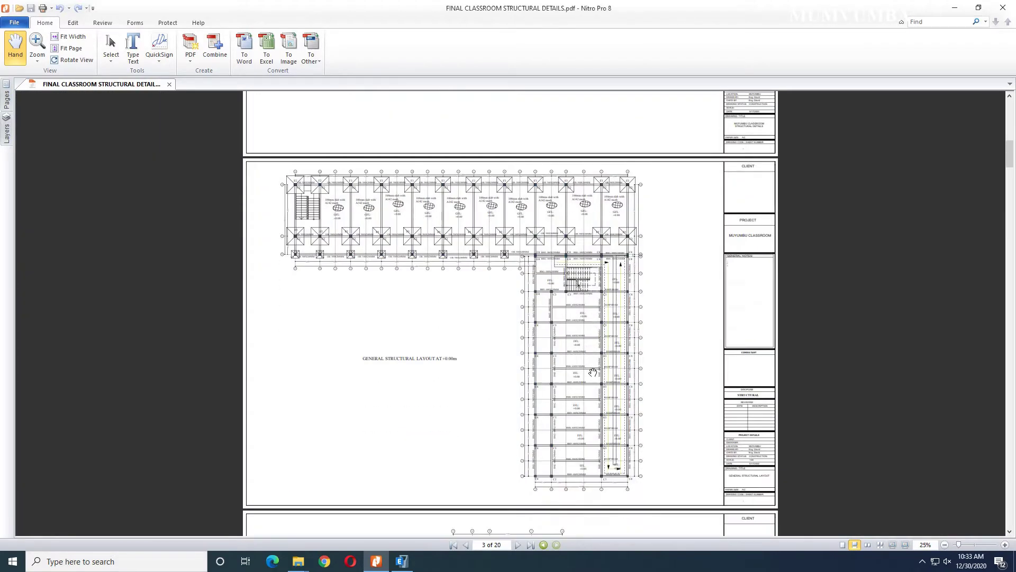
Step: Find the general structural beam layout at +3.50m in the PDF and read the beam sections of the main block and wing
{"action": "scroll", "coordinate": [592, 372], "scroll_direction": "down", "scroll_amount": 5}
{"action": "scroll", "coordinate": [593, 372], "scroll_direction": "up", "scroll_amount": 3, "text": "ctrl"}
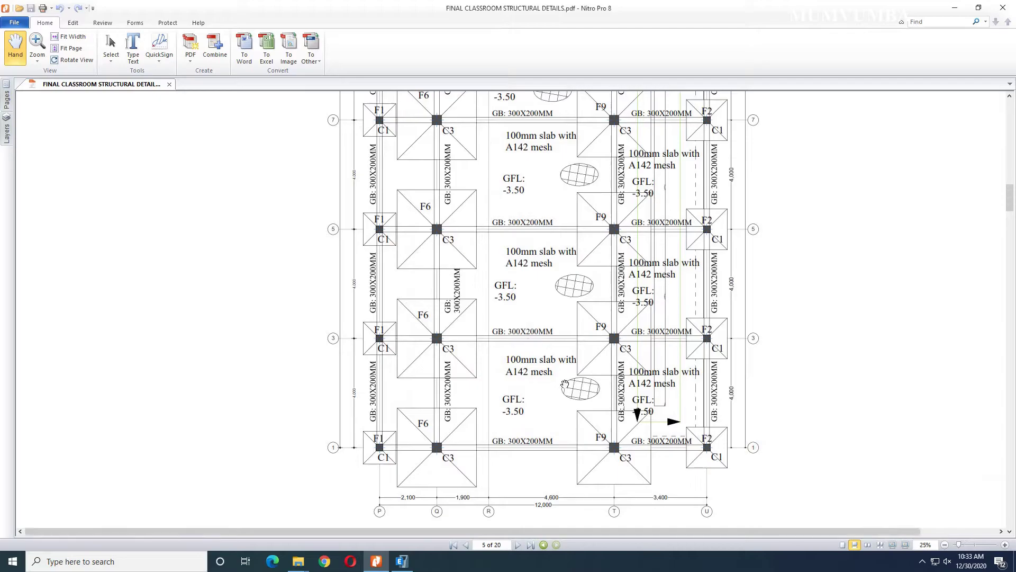
{"action": "scroll", "coordinate": [563, 383], "scroll_direction": "down", "scroll_amount": 5, "text": "ctrl"}
{"action": "scroll", "coordinate": [512, 309], "scroll_direction": "up", "scroll_amount": 4, "text": "ctrl"}
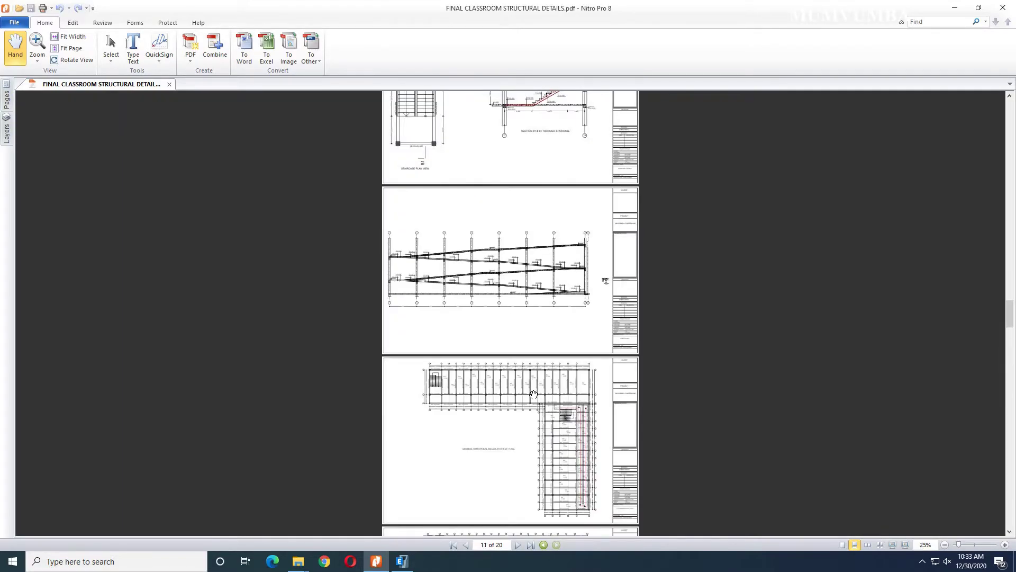
{"action": "scroll", "coordinate": [536, 394], "scroll_direction": "up", "scroll_amount": 5, "text": "ctrl"}
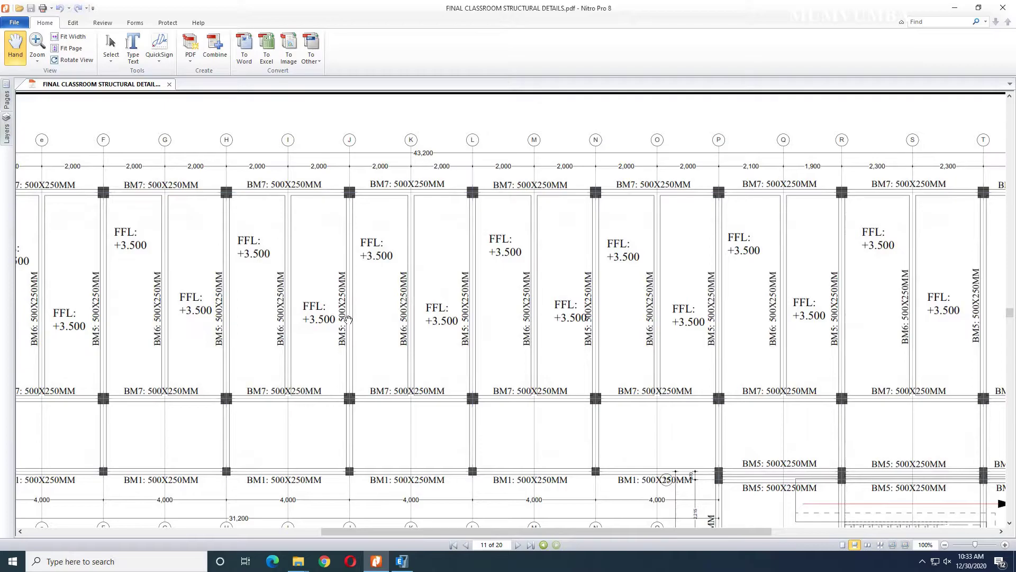
{"action": "scroll", "coordinate": [487, 337], "scroll_direction": "down", "scroll_amount": 2}
{"action": "scroll", "coordinate": [488, 338], "scroll_direction": "down", "scroll_amount": 4}
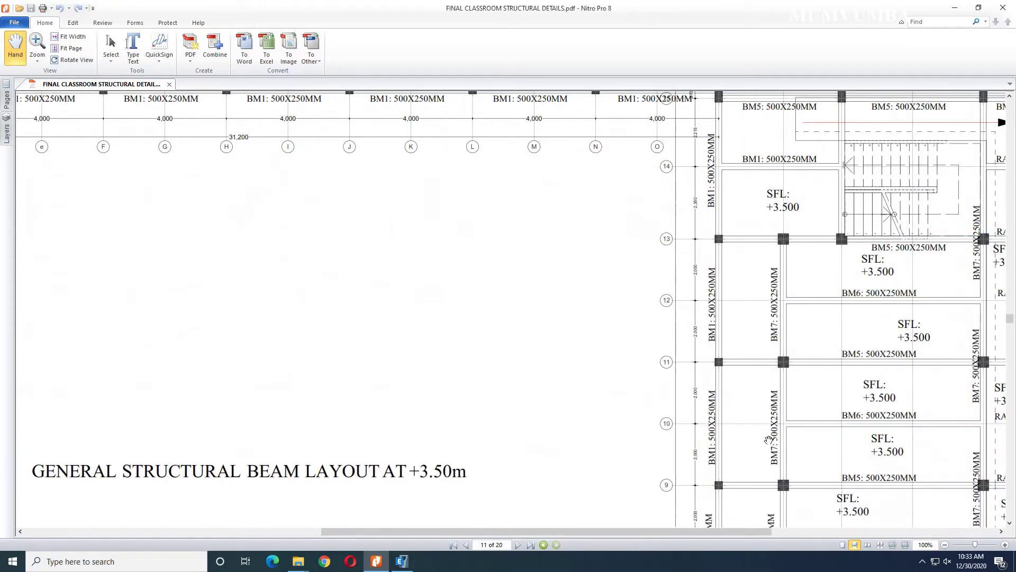
{"action": "scroll", "coordinate": [735, 440], "scroll_direction": "down", "scroll_amount": 4}
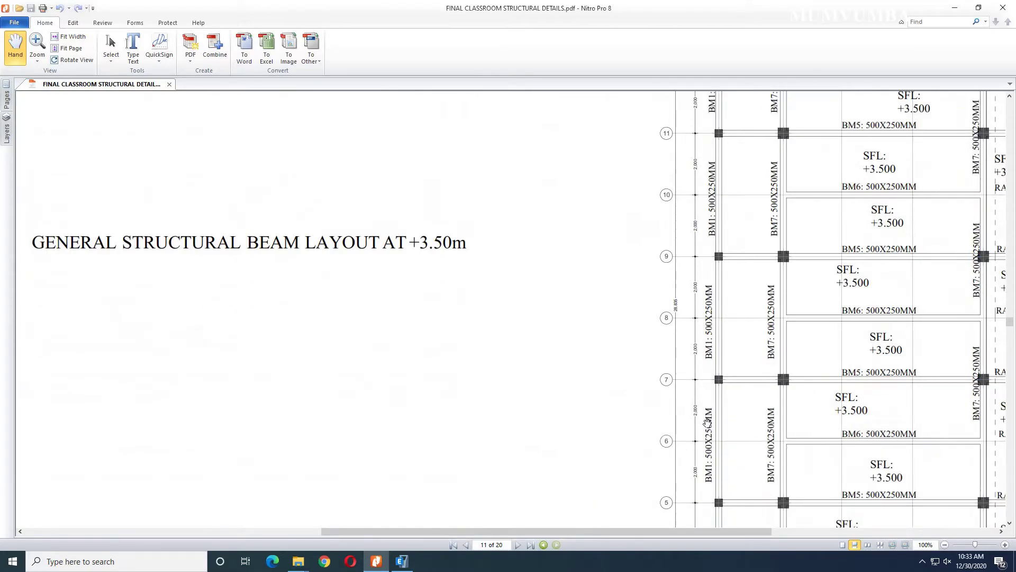
{"action": "scroll", "coordinate": [707, 422], "scroll_direction": "down", "scroll_amount": 4, "text": "ctrl"}
Step: Return to ETABS, assign the BM1: 500X250MM section to the selected 1st FLOOR beams and close the assignment dialog
{"action": "left_click", "coordinate": [402, 561]}
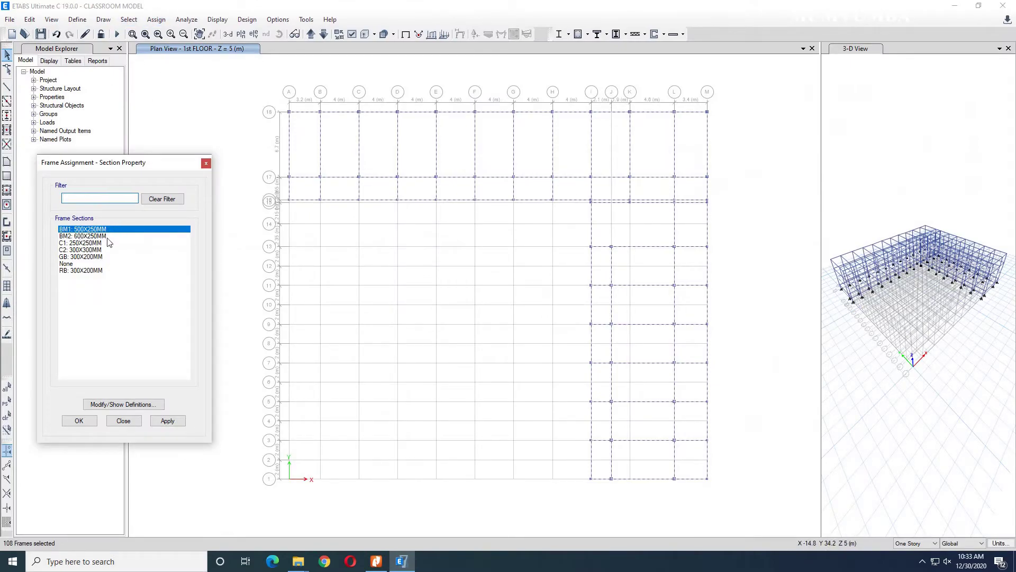
{"action": "left_click", "coordinate": [168, 421]}
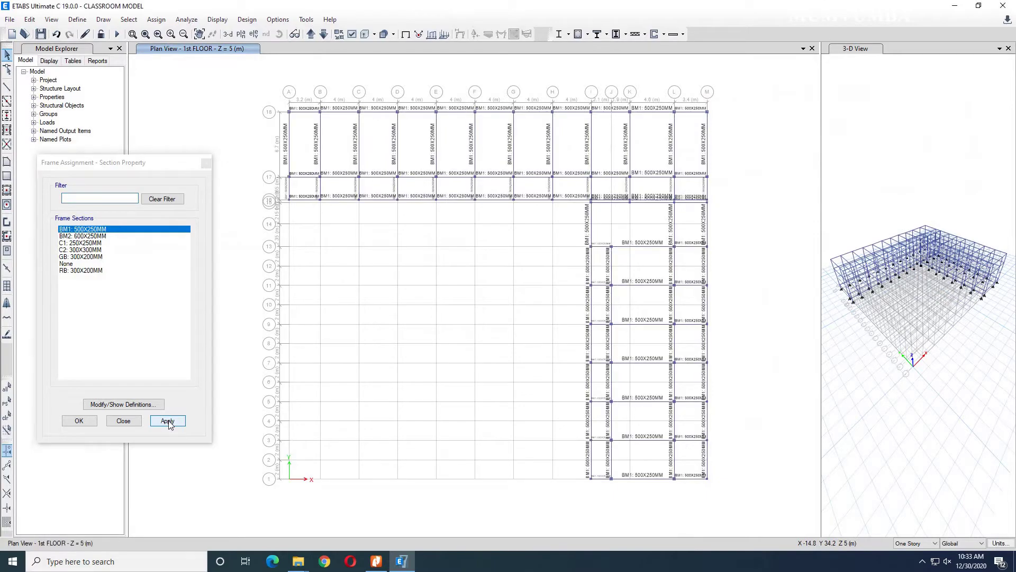
{"action": "left_click", "coordinate": [139, 423]}
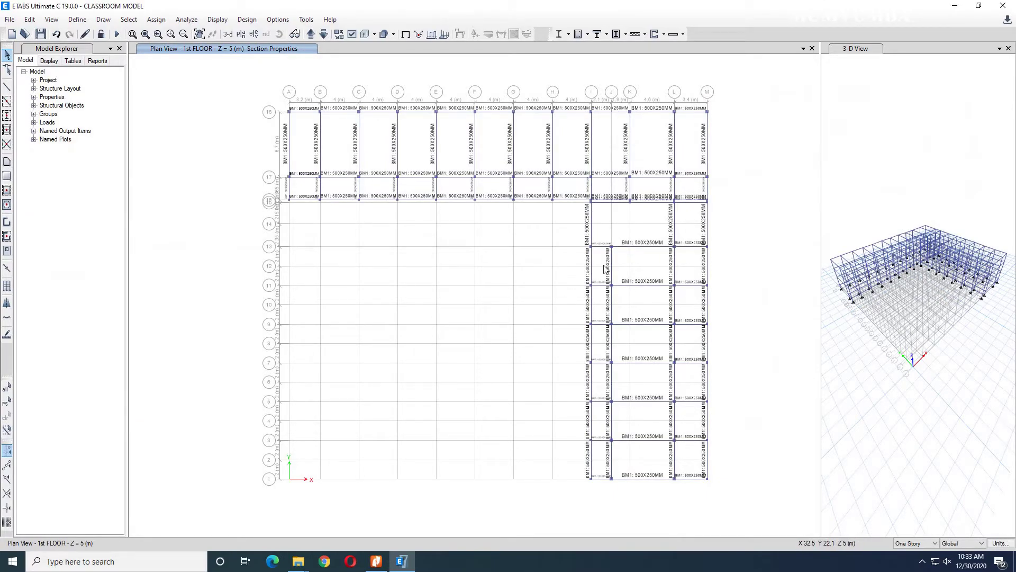
Step: Examine the section labels on the wing beams in the 1st FLOOR plan
{"action": "scroll", "coordinate": [639, 253], "scroll_direction": "up", "scroll_amount": 3}
{"action": "scroll", "coordinate": [639, 253], "scroll_direction": "up", "scroll_amount": 2}
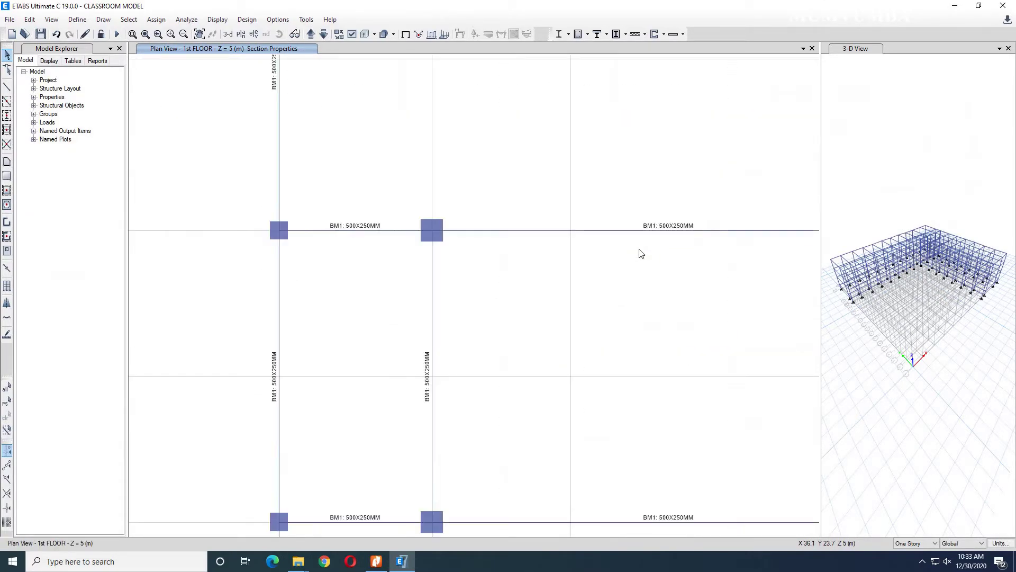
{"action": "scroll", "coordinate": [640, 253], "scroll_direction": "down", "scroll_amount": 3}
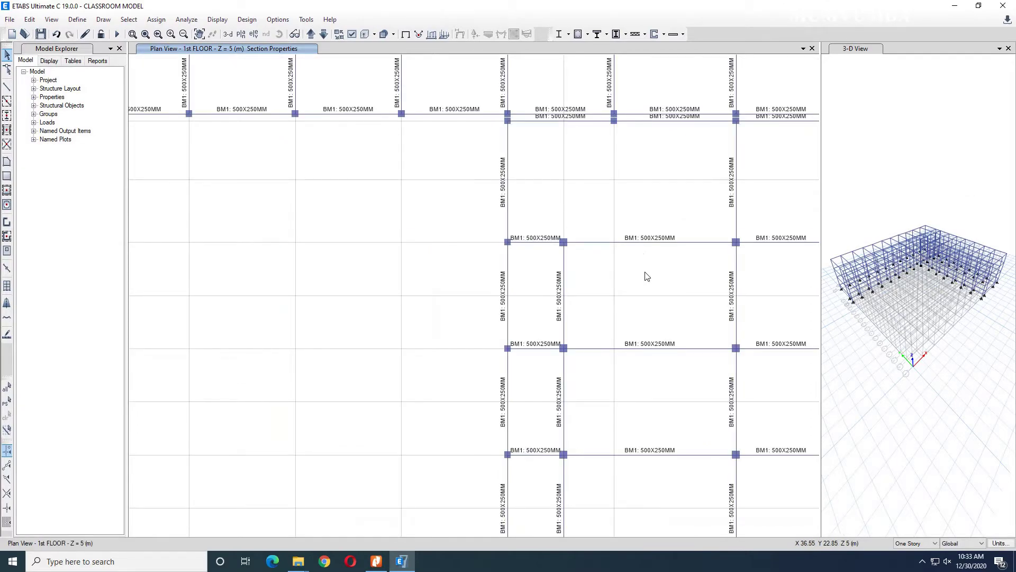
{"action": "middle_click_drag", "start_coordinate": [647, 276], "coordinate": [464, 271]}
{"action": "scroll", "coordinate": [475, 273], "scroll_direction": "down", "scroll_amount": 3}
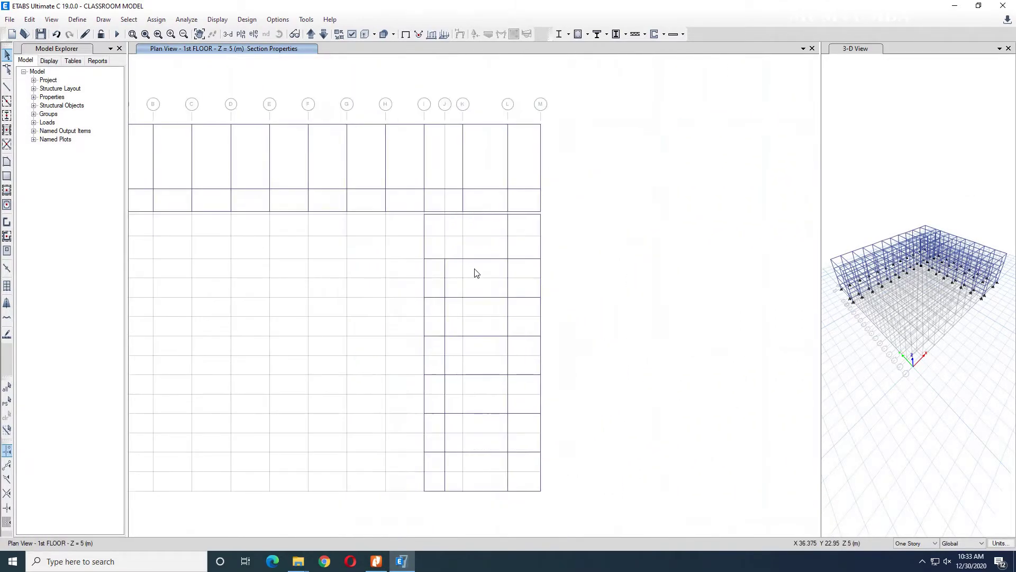
{"action": "scroll", "coordinate": [456, 257], "scroll_direction": "up", "scroll_amount": 3}
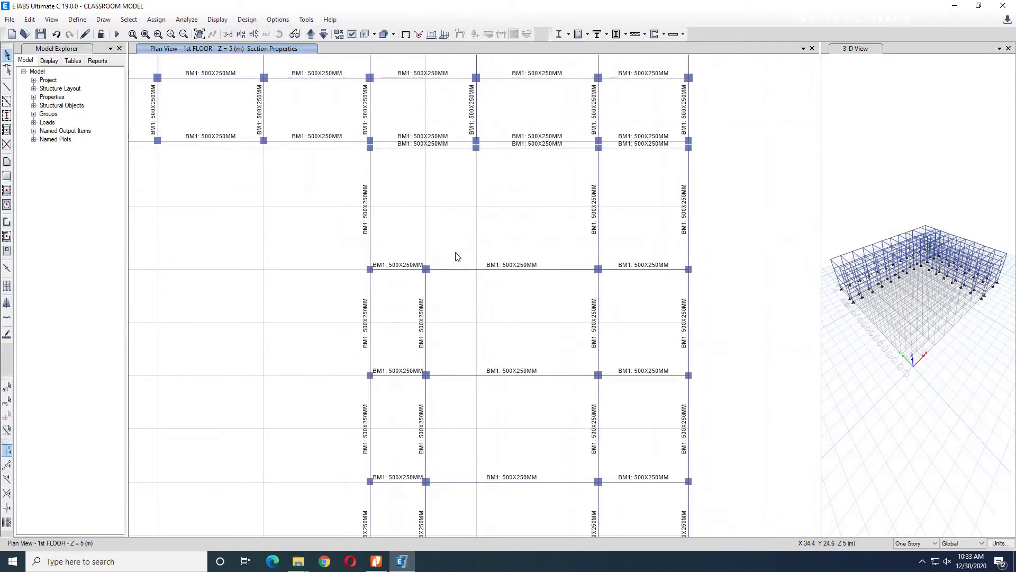
{"action": "scroll", "coordinate": [457, 256], "scroll_direction": "down", "scroll_amount": 2}
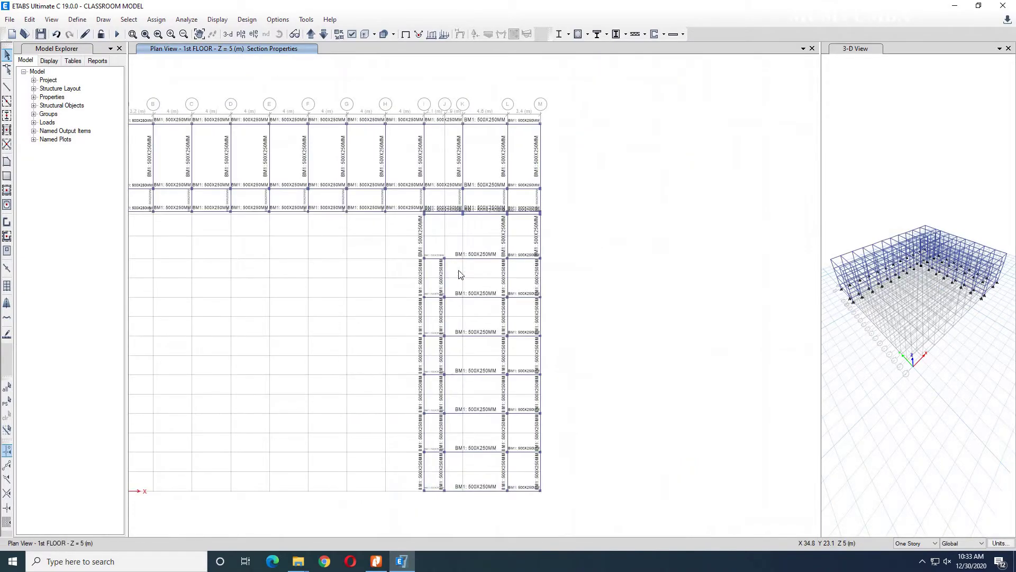
Step: Select the wing beams on grids 15 and 13, the I, L and M beams between them, and the I and J beams down to grid 11
{"action": "scroll", "coordinate": [474, 238], "scroll_direction": "up", "scroll_amount": 3}
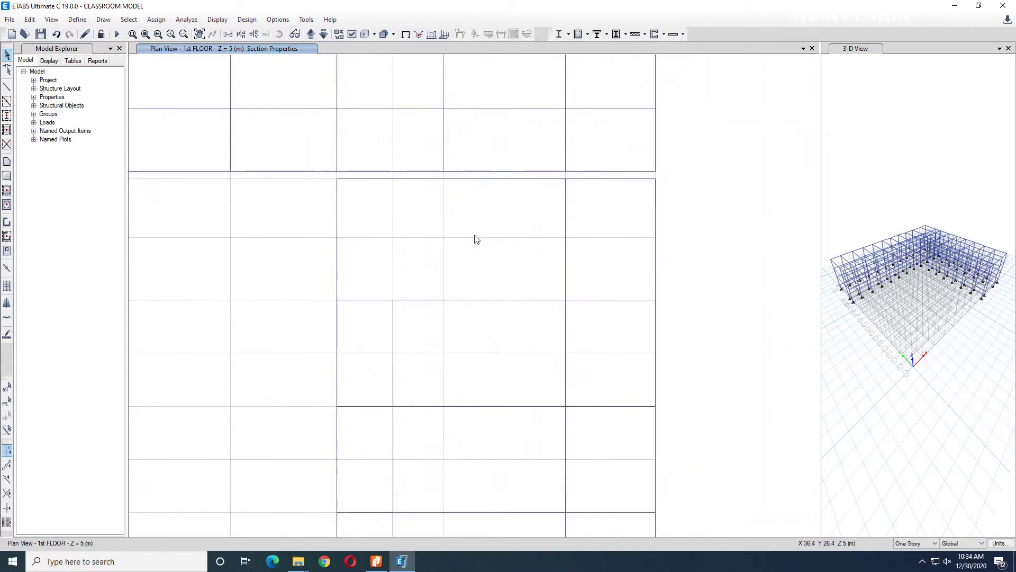
{"action": "left_click", "coordinate": [338, 205]}
{"action": "left_click", "coordinate": [363, 178]}
{"action": "left_click", "coordinate": [470, 180]}
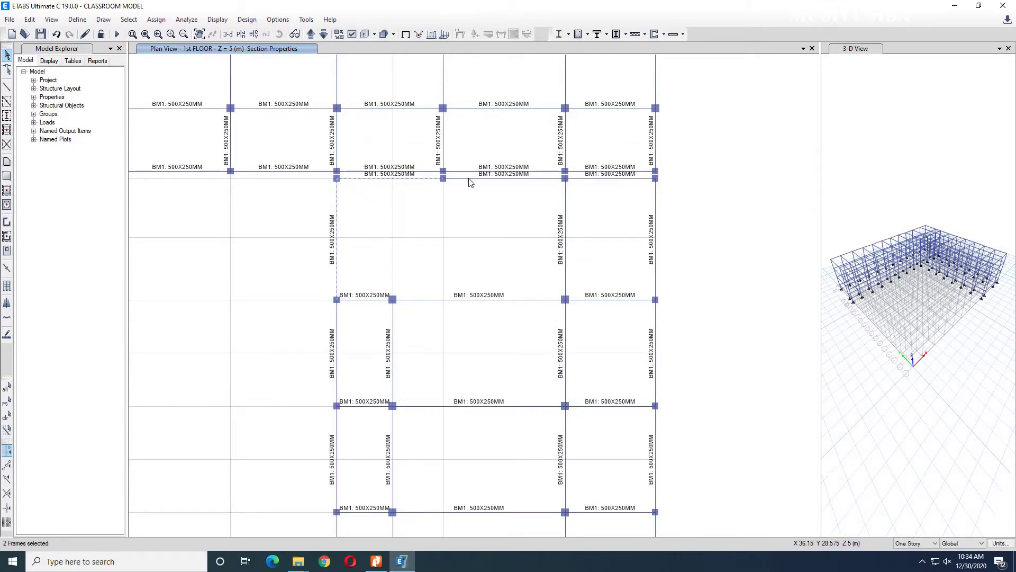
{"action": "left_click", "coordinate": [564, 216]}
{"action": "left_click", "coordinate": [596, 179]}
{"action": "left_click", "coordinate": [655, 237]}
{"action": "left_click", "coordinate": [597, 300]}
{"action": "left_click", "coordinate": [529, 300]}
{"action": "left_click", "coordinate": [338, 315]}
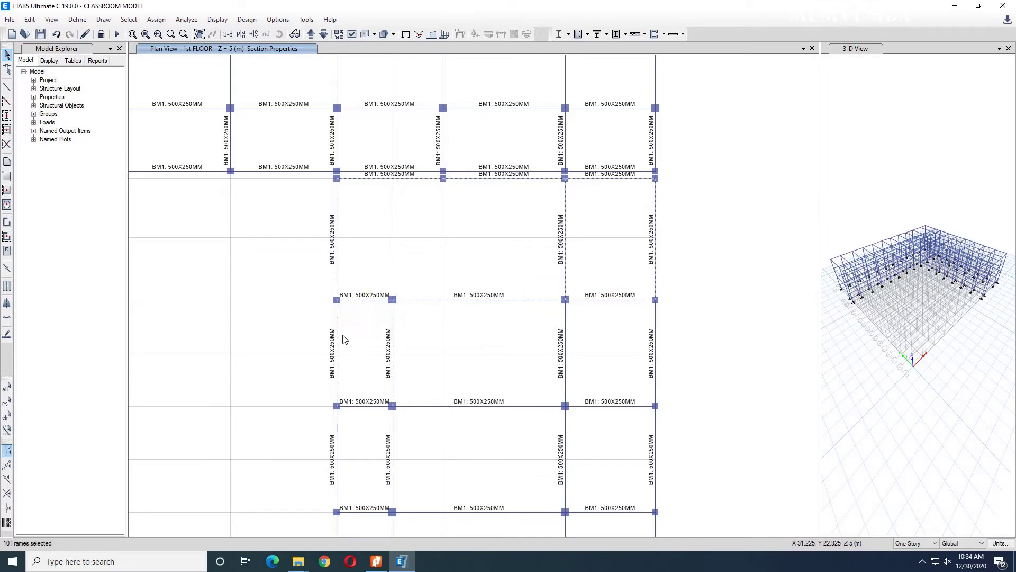
Step: Add the grid 11 beams, the J to M beams on grid 9, and the remaining lengthwise beams between grids 13 and 9 to the selection
{"action": "middle_click_drag", "start_coordinate": [369, 367], "coordinate": [348, 263]}
{"action": "left_click", "coordinate": [408, 306]}
{"action": "left_click", "coordinate": [345, 305]}
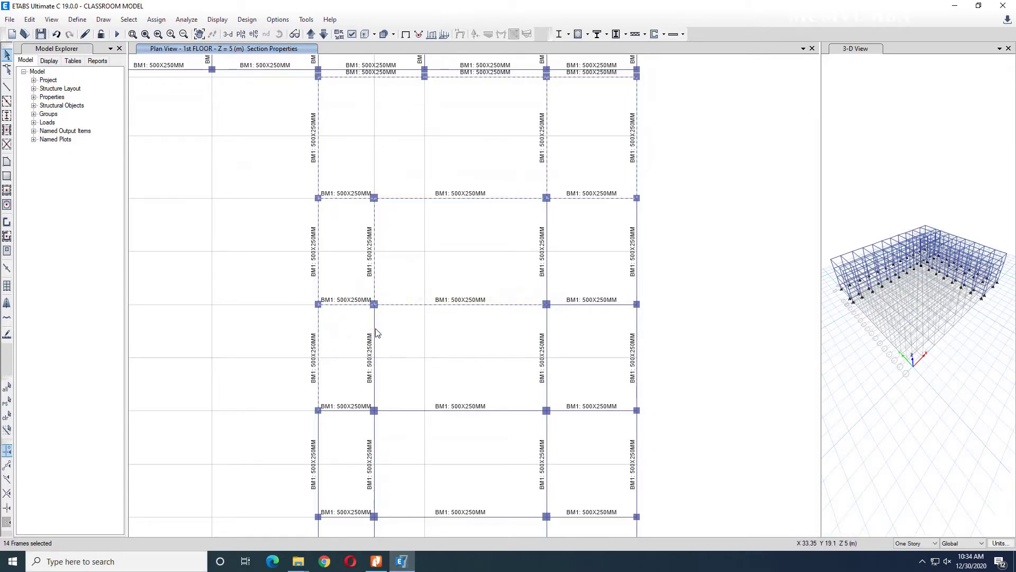
{"action": "left_click", "coordinate": [491, 411]}
{"action": "left_click", "coordinate": [634, 396]}
{"action": "left_click", "coordinate": [543, 275]}
{"action": "middle_click_drag", "start_coordinate": [593, 347], "coordinate": [617, 211]}
{"action": "left_click", "coordinate": [573, 281]}
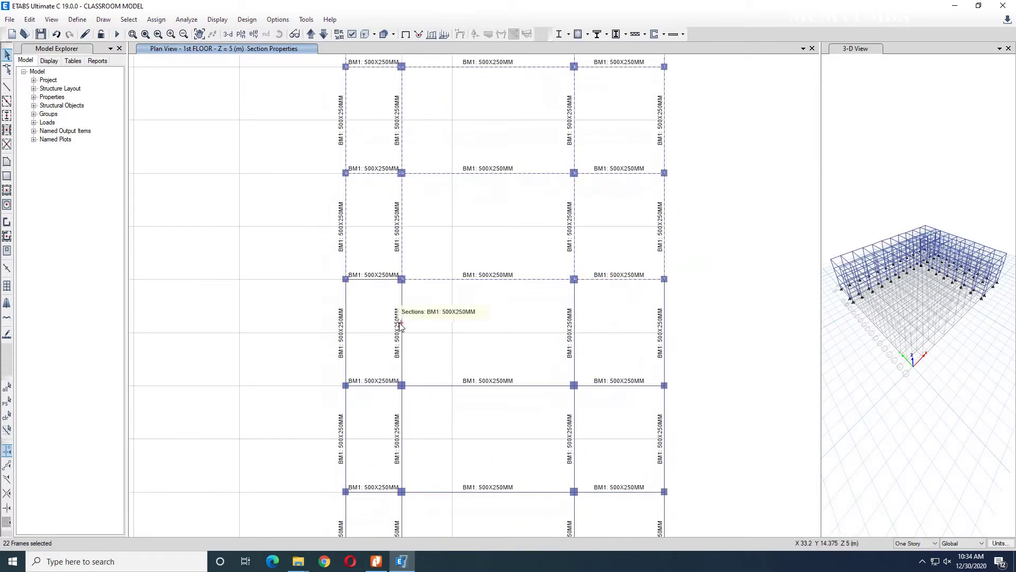
Step: Add the lengthwise wing beams between grids 9 and 7, the grid 7 beams, and the L and M beams down to grid 5
{"action": "left_click", "coordinate": [347, 306]}
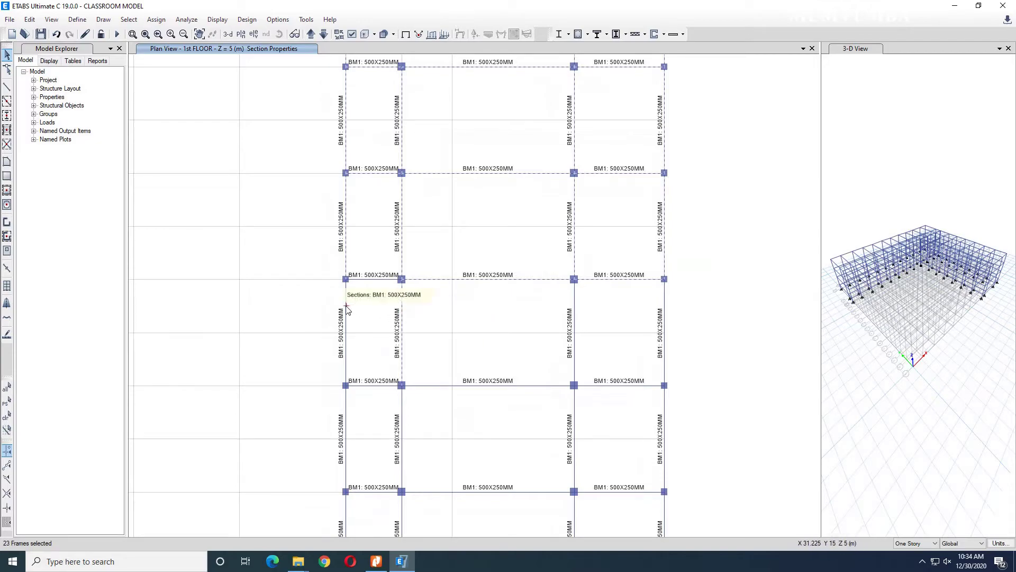
{"action": "left_click", "coordinate": [374, 385]}
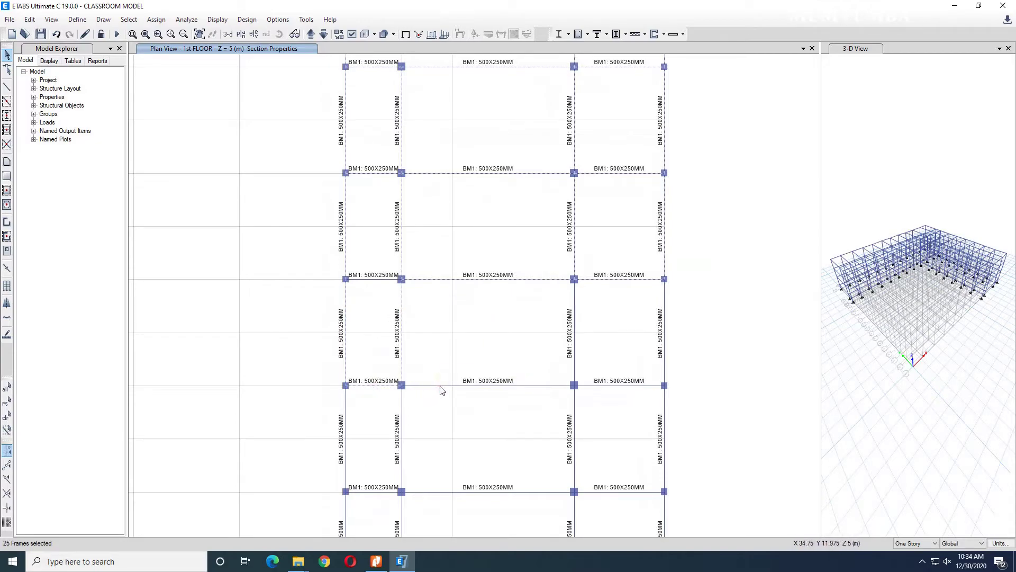
{"action": "left_click", "coordinate": [575, 370]}
{"action": "left_click", "coordinate": [608, 386]}
{"action": "left_click", "coordinate": [666, 432]}
{"action": "left_click", "coordinate": [575, 443]}
Step: Add the I and J beams from grid 7 to 3 and the I to L beams on grids 5 and 3 to the selection
{"action": "middle_click_drag", "start_coordinate": [598, 196], "coordinate": [602, 252]}
{"action": "left_click", "coordinate": [477, 338]}
{"action": "left_click", "coordinate": [406, 319]}
{"action": "left_click", "coordinate": [349, 317]}
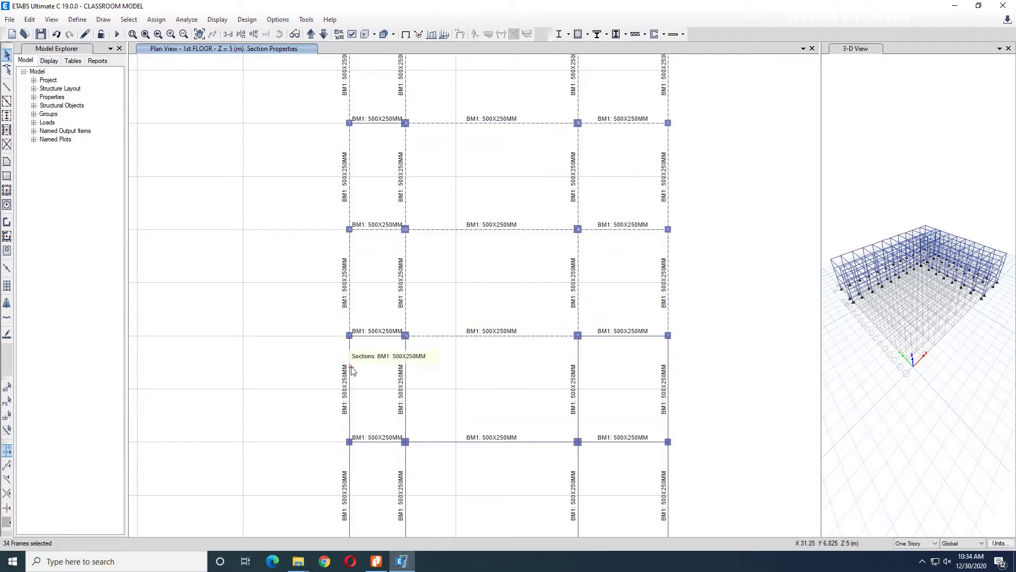
{"action": "left_click", "coordinate": [373, 336]}
{"action": "left_click", "coordinate": [407, 388]}
{"action": "left_click", "coordinate": [442, 443]}
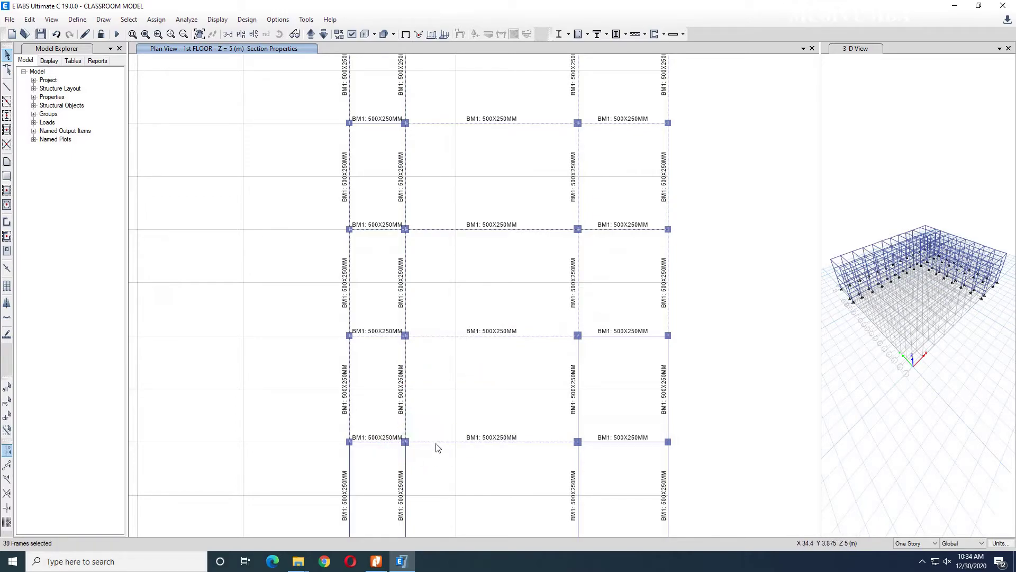
Step: Add the L and M beams from grid 5 to 1, their cross beams, and the remaining beams down to grid 1
{"action": "middle_click_drag", "start_coordinate": [434, 336], "coordinate": [404, 329]}
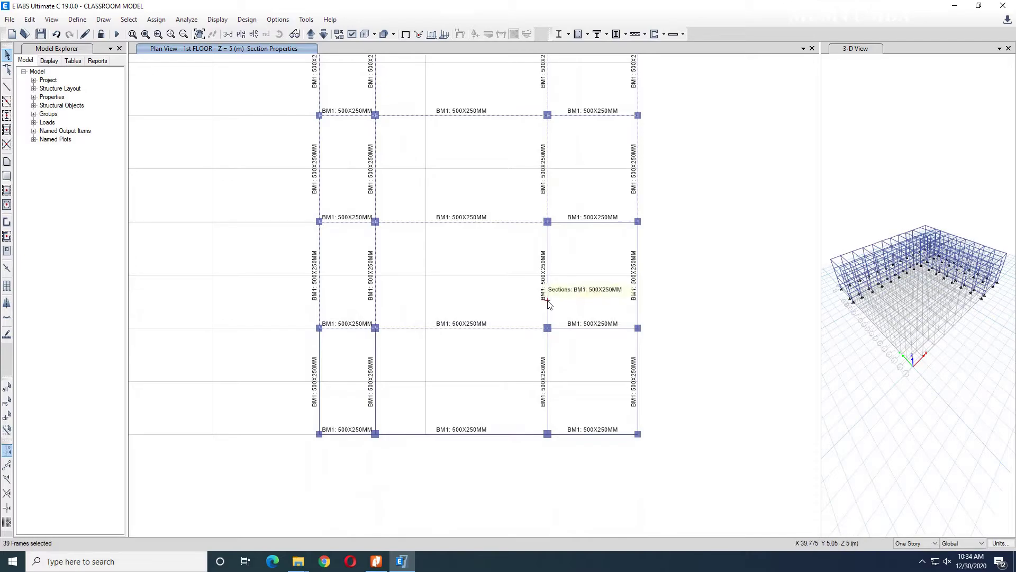
{"action": "left_click", "coordinate": [585, 229]}
{"action": "left_click", "coordinate": [638, 274]}
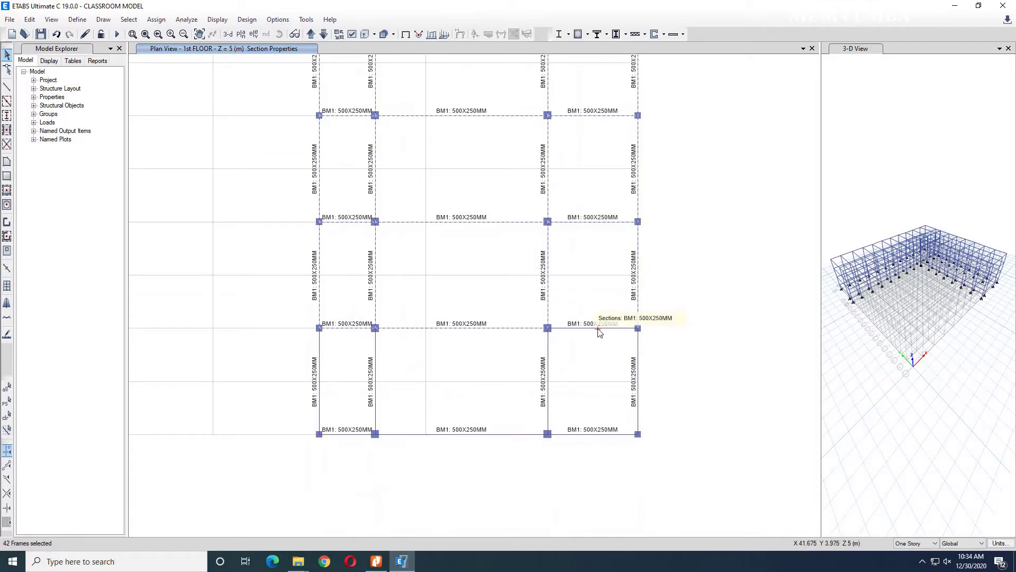
{"action": "left_click", "coordinate": [638, 370]}
{"action": "left_click", "coordinate": [638, 371]}
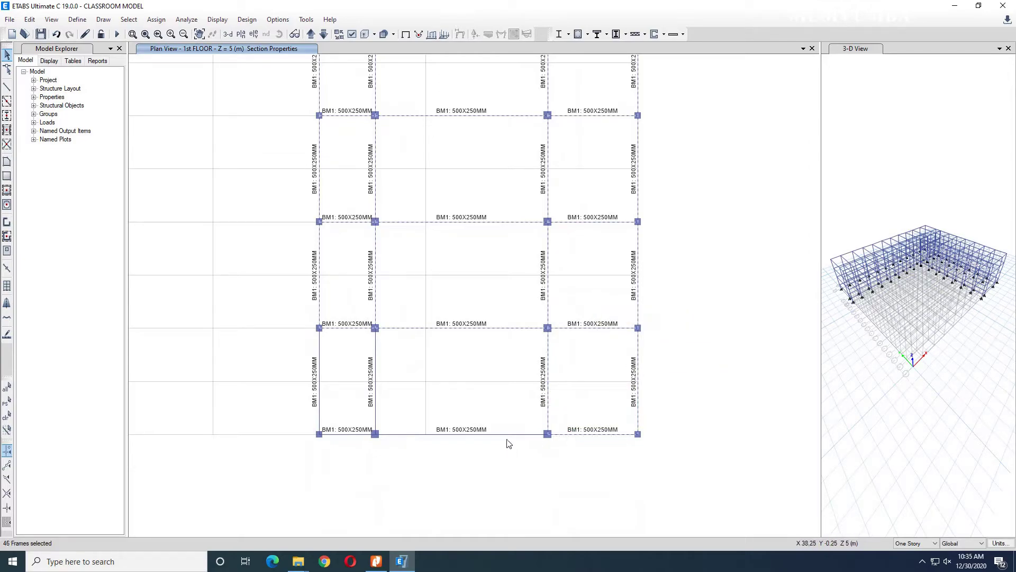
{"action": "left_click", "coordinate": [377, 408]}
{"action": "left_click", "coordinate": [320, 409]}
Step: Add the beam between I and J on grid 9 to the selection and check the wing for unselected beams
{"action": "scroll", "coordinate": [473, 325], "scroll_direction": "down", "scroll_amount": 3}
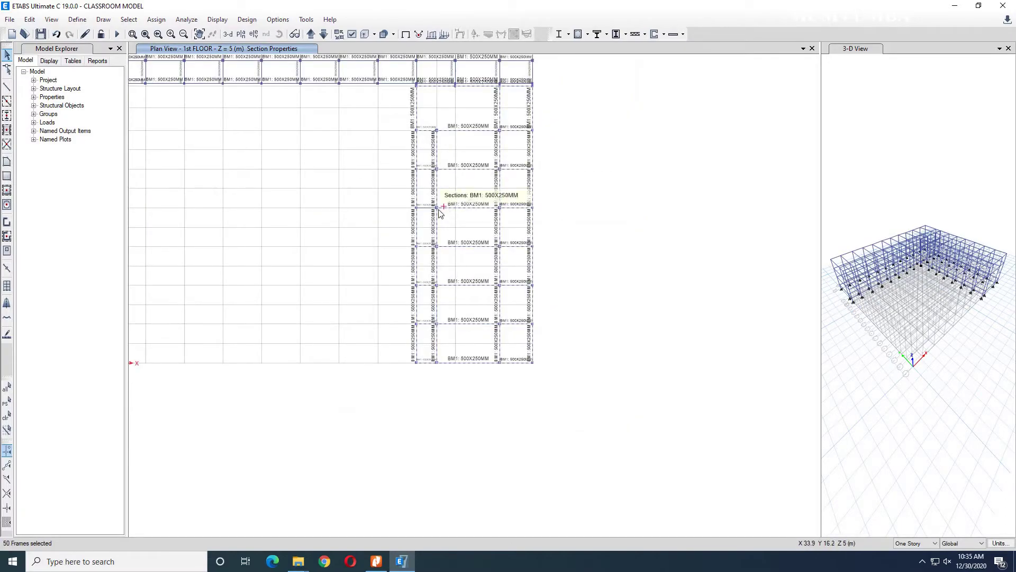
{"action": "scroll", "coordinate": [420, 209], "scroll_direction": "up", "scroll_amount": 3}
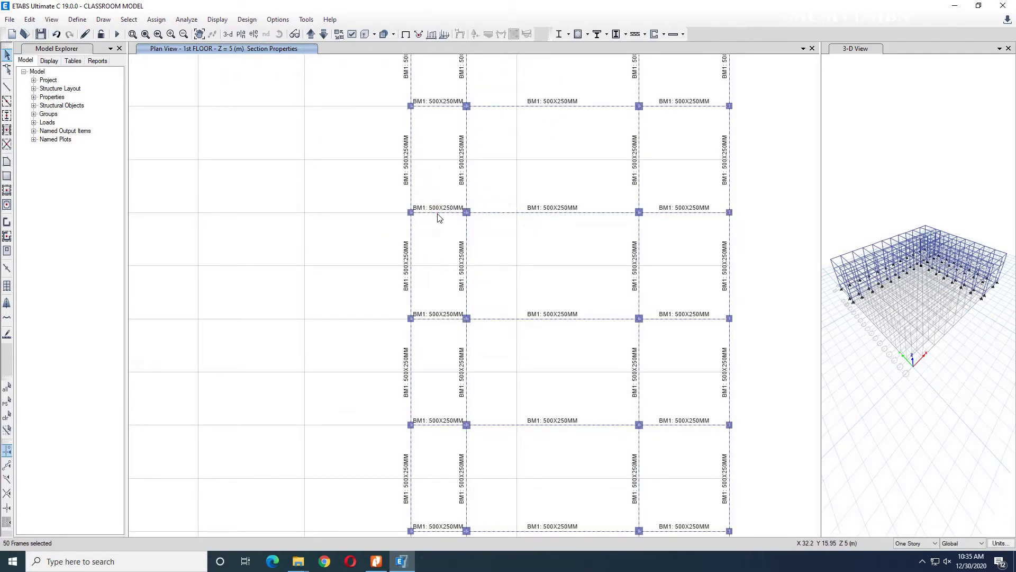
{"action": "scroll", "coordinate": [570, 278], "scroll_direction": "down", "scroll_amount": 3}
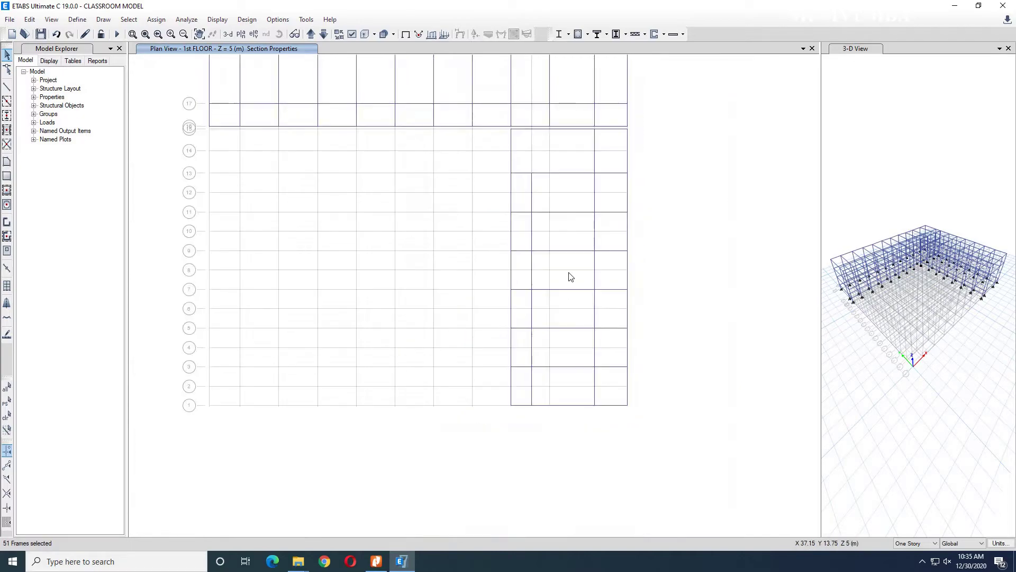
{"action": "scroll", "coordinate": [538, 253], "scroll_direction": "up", "scroll_amount": 3}
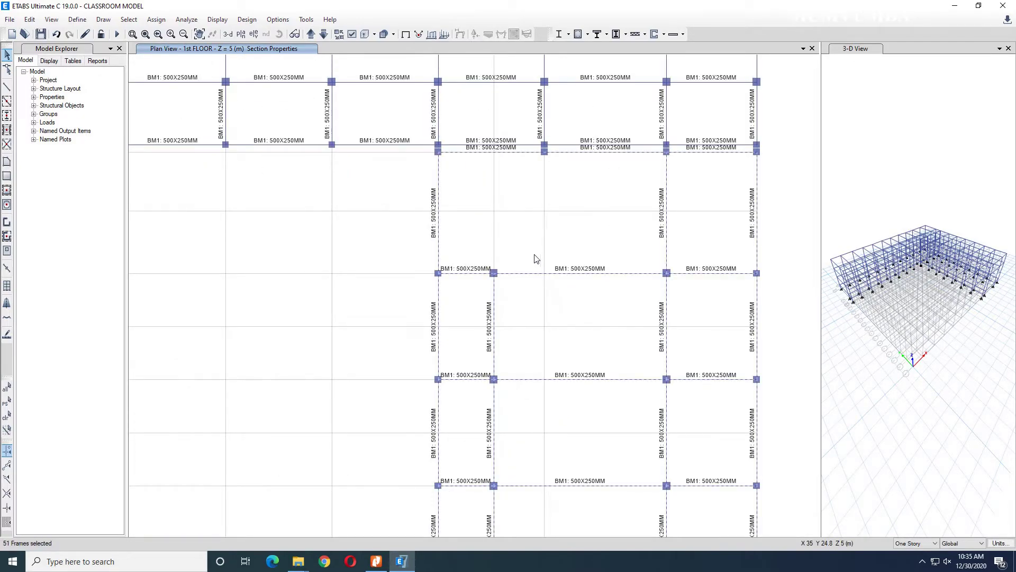
{"action": "scroll", "coordinate": [603, 340], "scroll_direction": "down", "scroll_amount": 3}
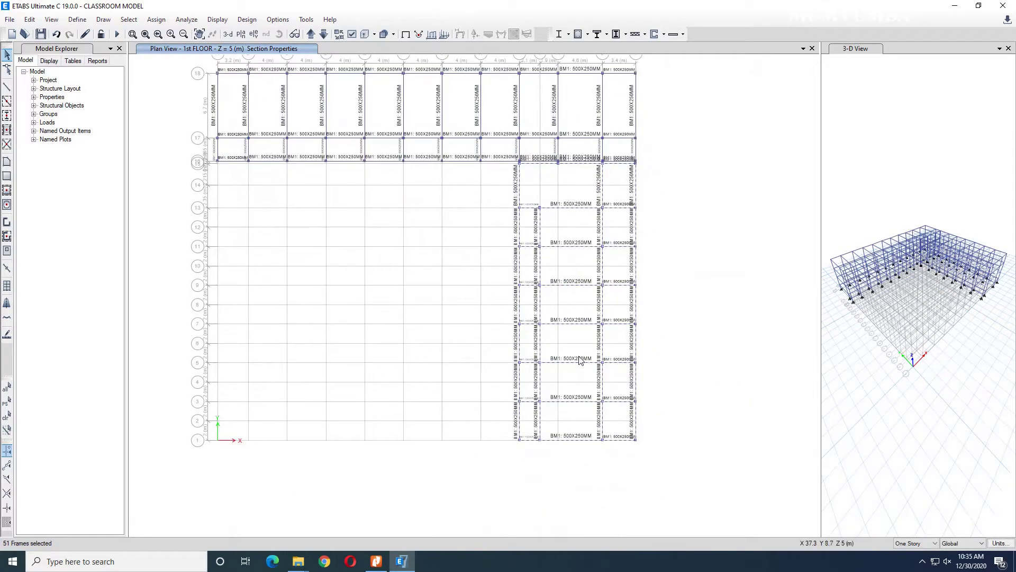
{"action": "scroll", "coordinate": [538, 350], "scroll_direction": "up", "scroll_amount": 3}
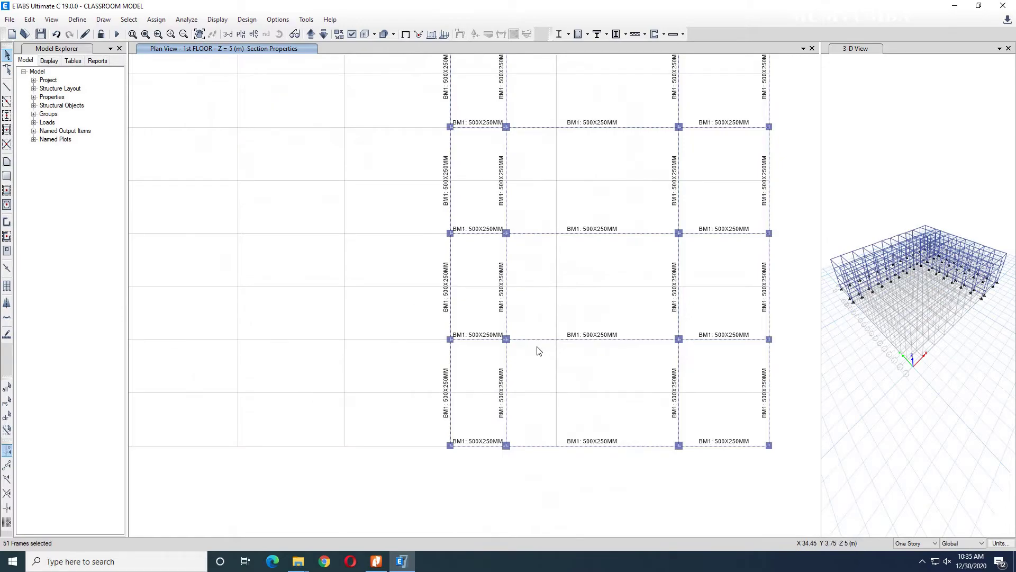
Step: Assign the BM2: 600X250MM frame section to the selected wing beams on the 1st FLOOR
{"action": "scroll", "coordinate": [537, 349], "scroll_direction": "down", "scroll_amount": 2}
{"action": "scroll", "coordinate": [525, 296], "scroll_direction": "up", "scroll_amount": 3}
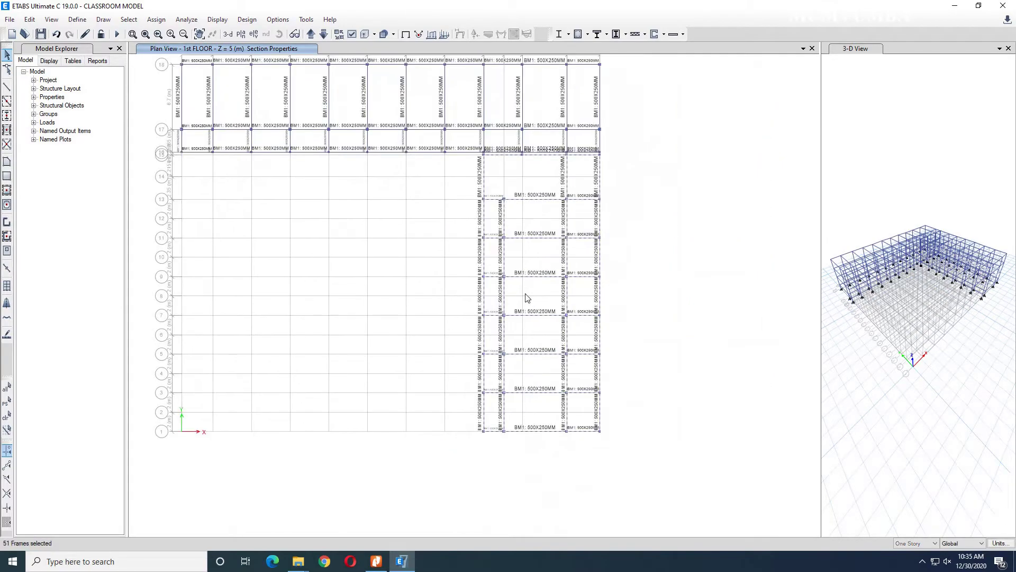
{"action": "scroll", "coordinate": [527, 298], "scroll_direction": "down", "scroll_amount": 2}
{"action": "scroll", "coordinate": [548, 270], "scroll_direction": "up", "scroll_amount": 2}
{"action": "scroll", "coordinate": [548, 270], "scroll_direction": "down", "scroll_amount": 2}
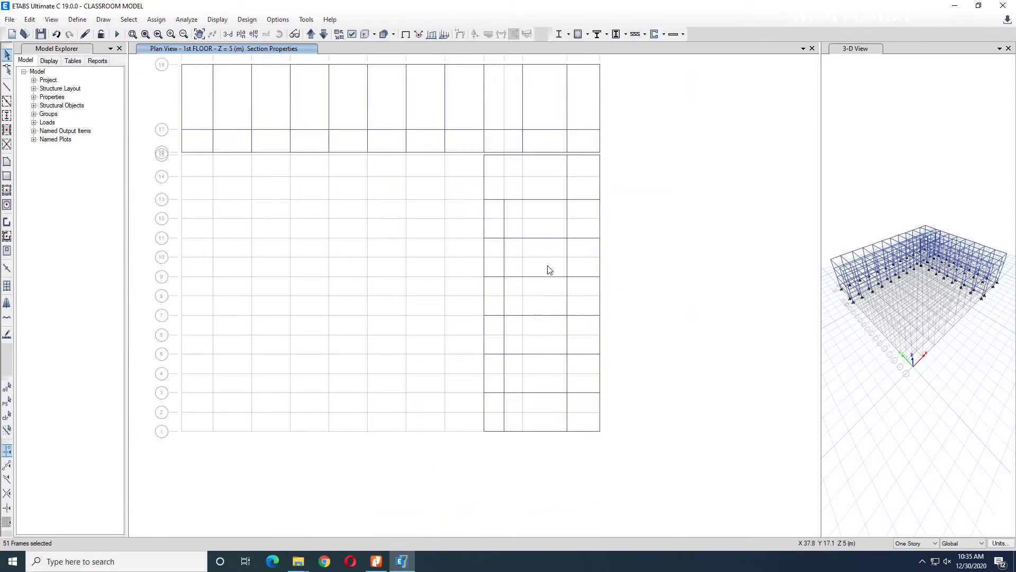
{"action": "scroll", "coordinate": [466, 256], "scroll_direction": "up", "scroll_amount": 1}
{"action": "scroll", "coordinate": [455, 223], "scroll_direction": "up", "scroll_amount": 2}
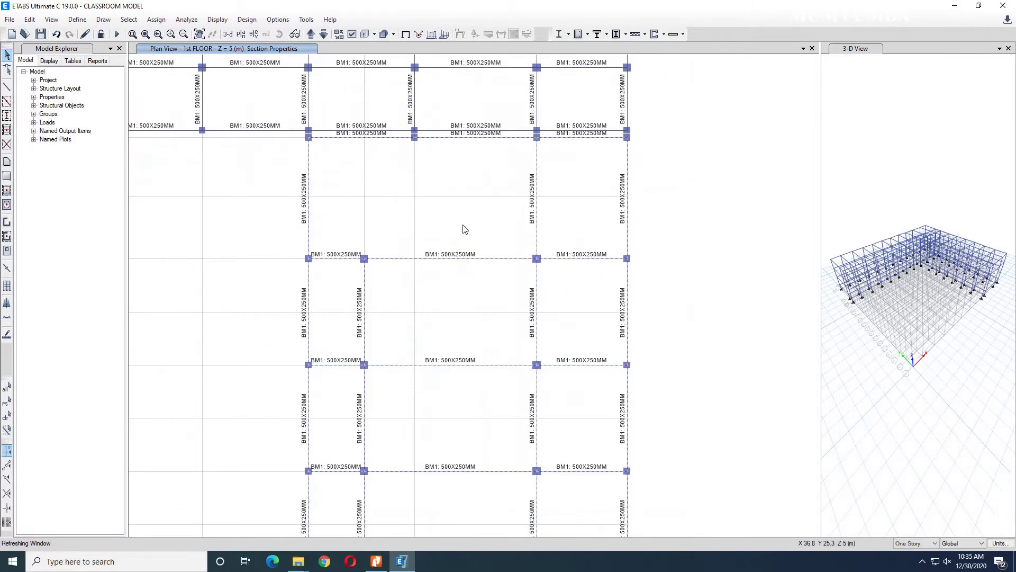
{"action": "left_click", "coordinate": [156, 20]}
{"action": "mouse_move", "coordinate": [245, 125]}
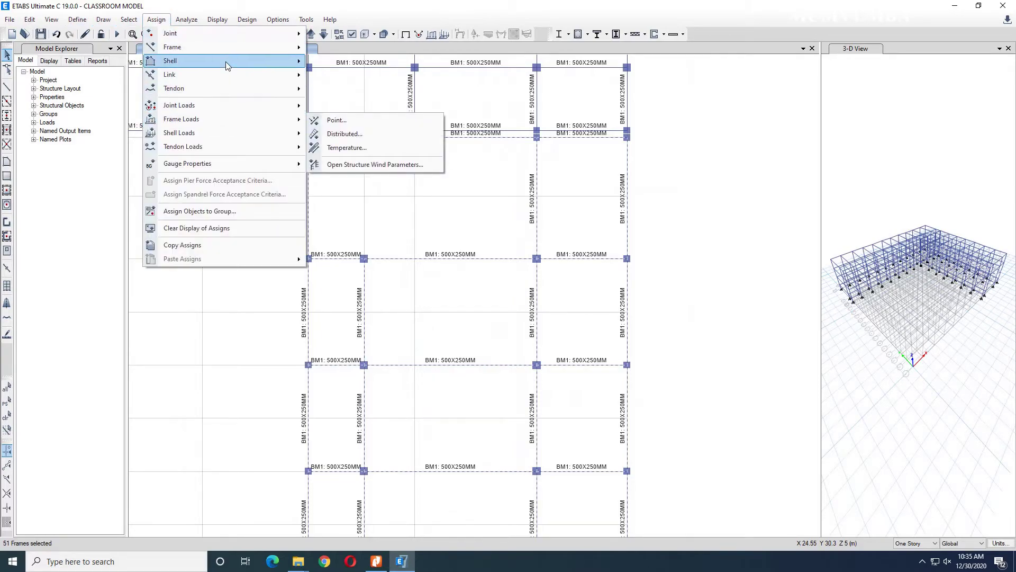
{"action": "mouse_move", "coordinate": [271, 47]}
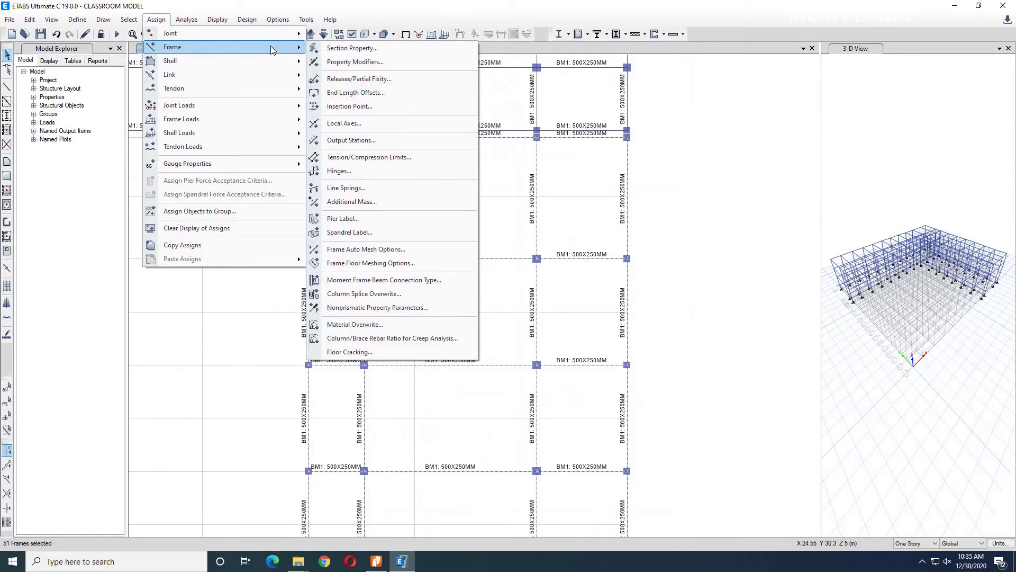
{"action": "left_click", "coordinate": [339, 49]}
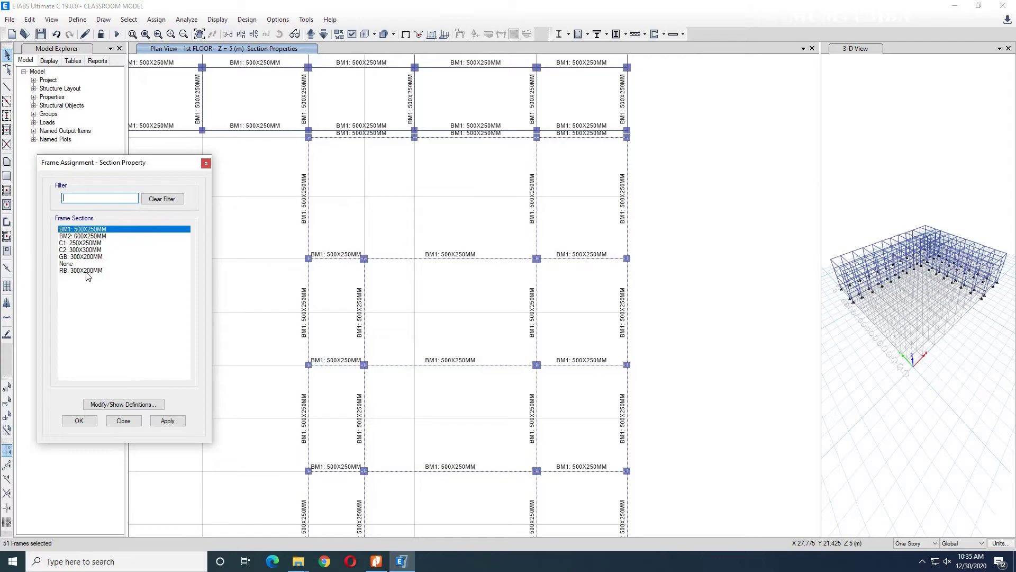
{"action": "left_click", "coordinate": [82, 236]}
{"action": "left_click", "coordinate": [167, 421]}
{"action": "left_click", "coordinate": [79, 421]}
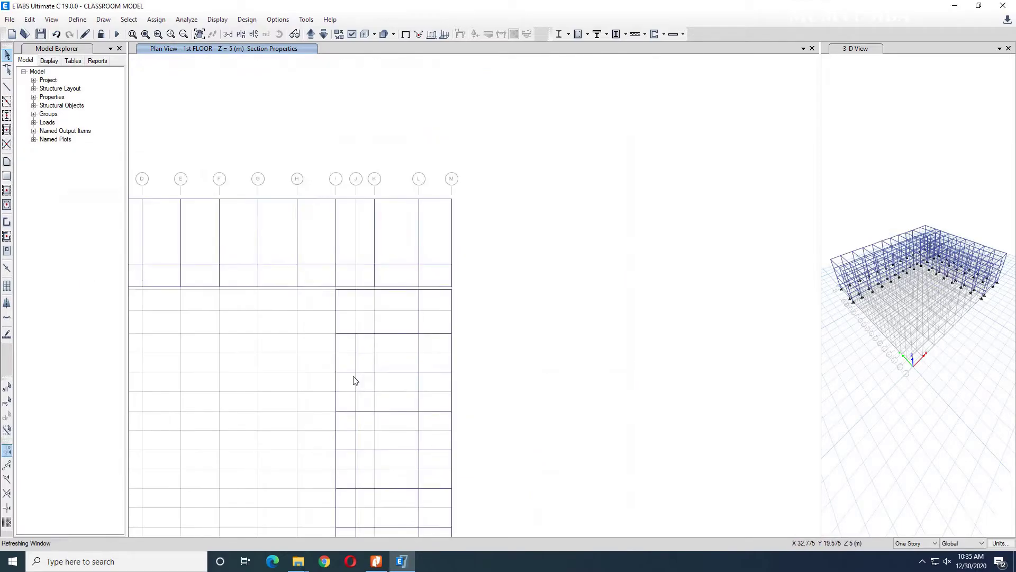
Step: On the 3rd FLOOR plan, delete all joints and frames of the block from grid A to M between grids 18 and 16
{"action": "left_click", "coordinate": [310, 35]}
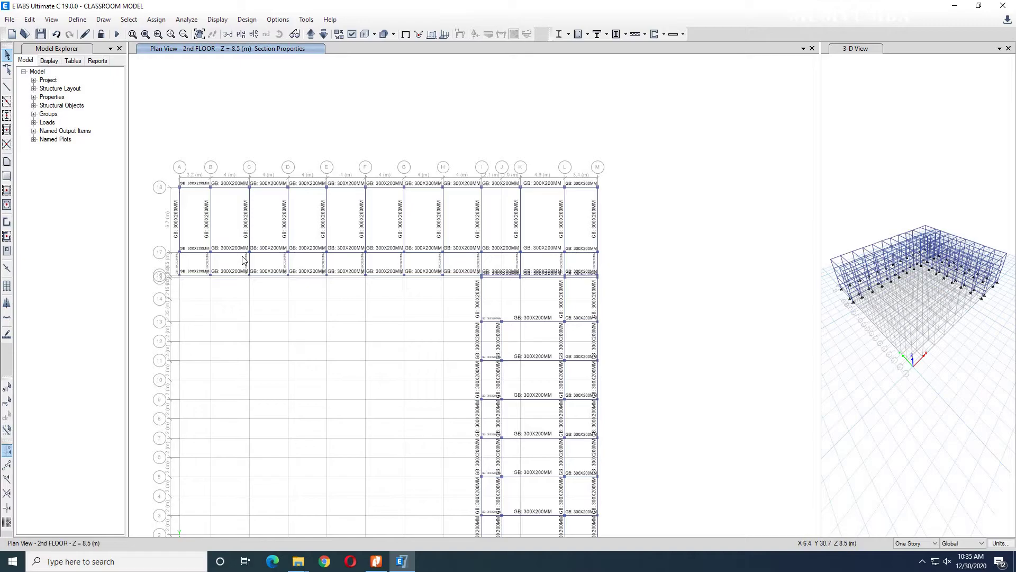
{"action": "scroll", "coordinate": [242, 260], "scroll_direction": "up", "scroll_amount": 3}
{"action": "scroll", "coordinate": [235, 281], "scroll_direction": "down", "scroll_amount": 3}
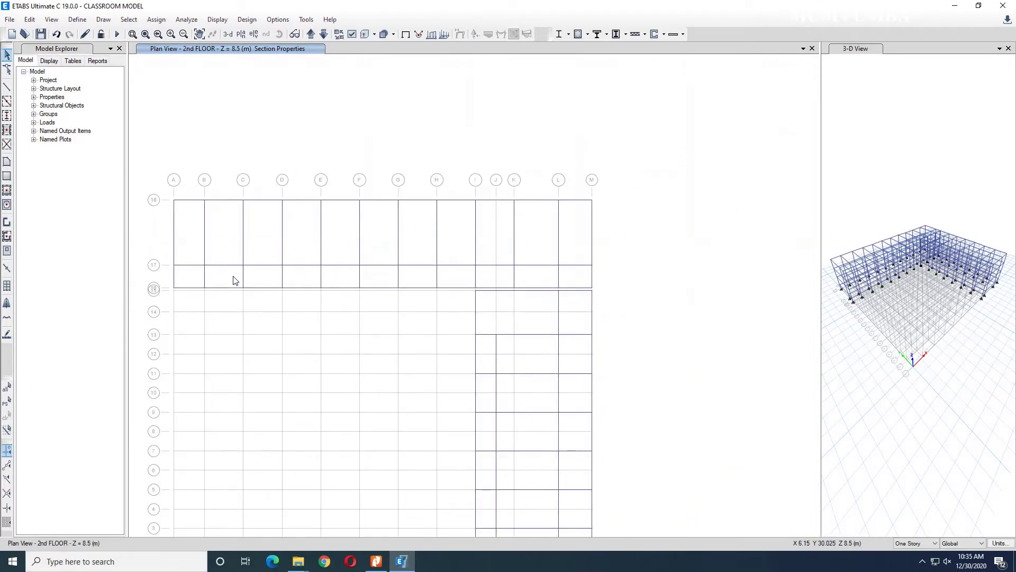
{"action": "left_click", "coordinate": [311, 34]}
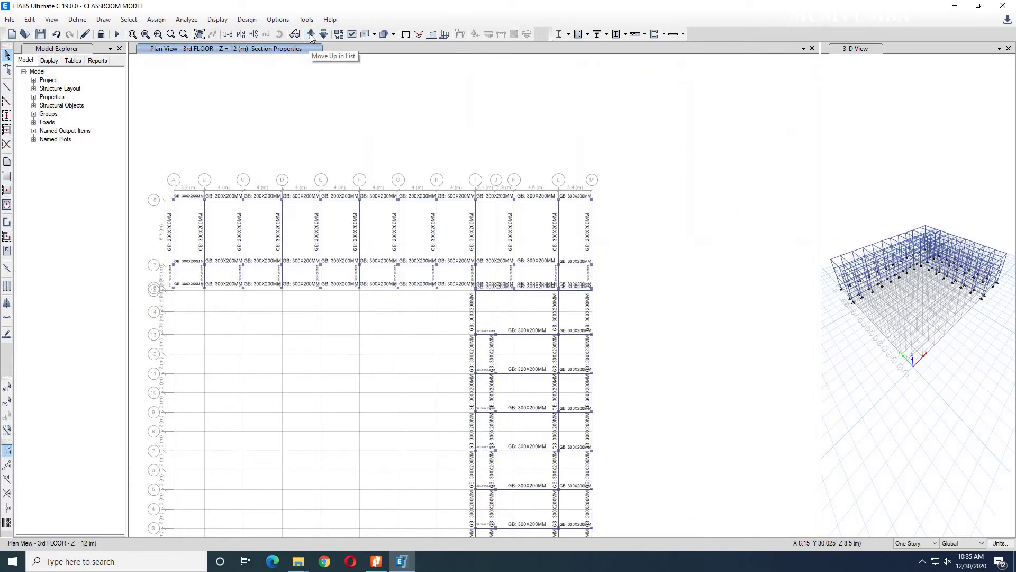
{"action": "scroll", "coordinate": [212, 246], "scroll_direction": "up", "scroll_amount": 3}
{"action": "scroll", "coordinate": [212, 246], "scroll_direction": "down", "scroll_amount": 3}
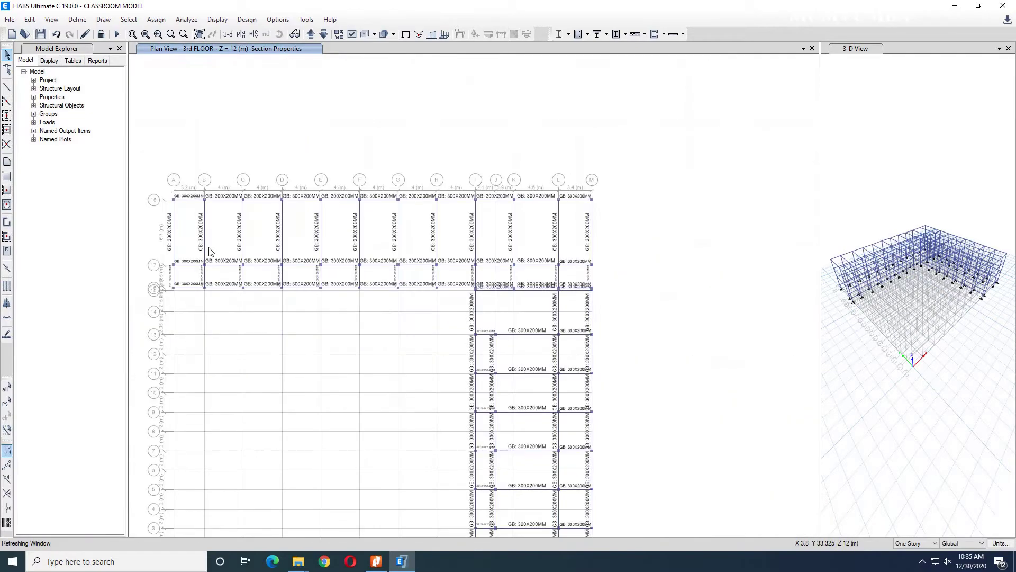
{"action": "left_click_drag", "start_coordinate": [148, 158], "coordinate": [620, 291]}
{"action": "scroll", "coordinate": [592, 282], "scroll_direction": "up", "scroll_amount": 3}
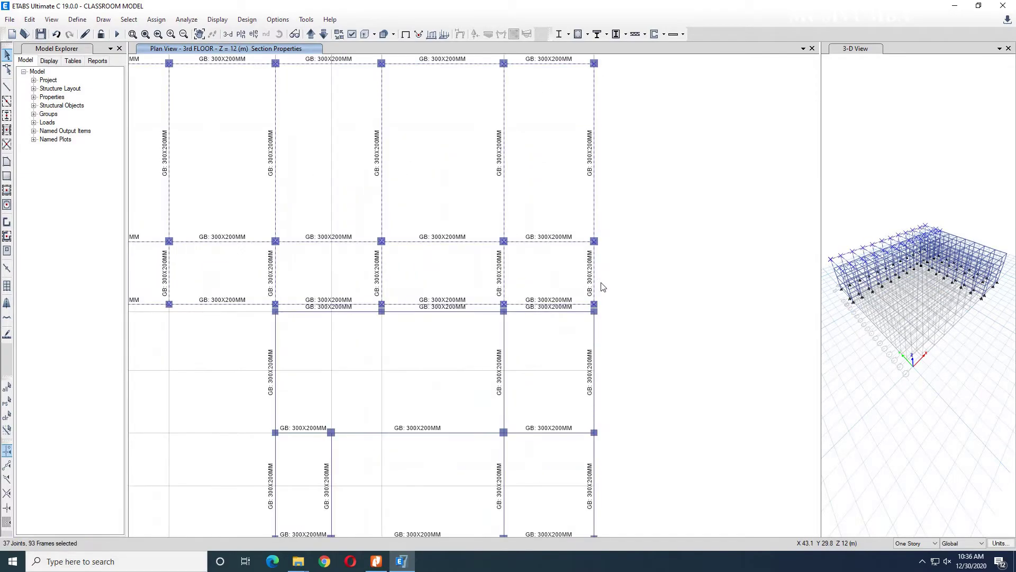
{"action": "scroll", "coordinate": [576, 327], "scroll_direction": "up", "scroll_amount": 3}
{"action": "scroll", "coordinate": [572, 329], "scroll_direction": "down", "scroll_amount": 3}
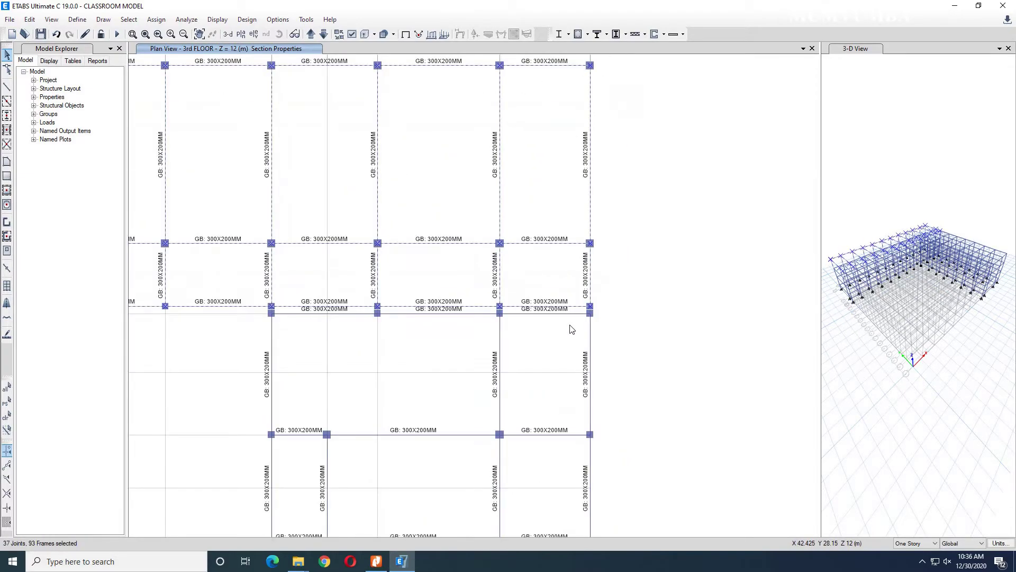
{"action": "key", "text": "Delete"}
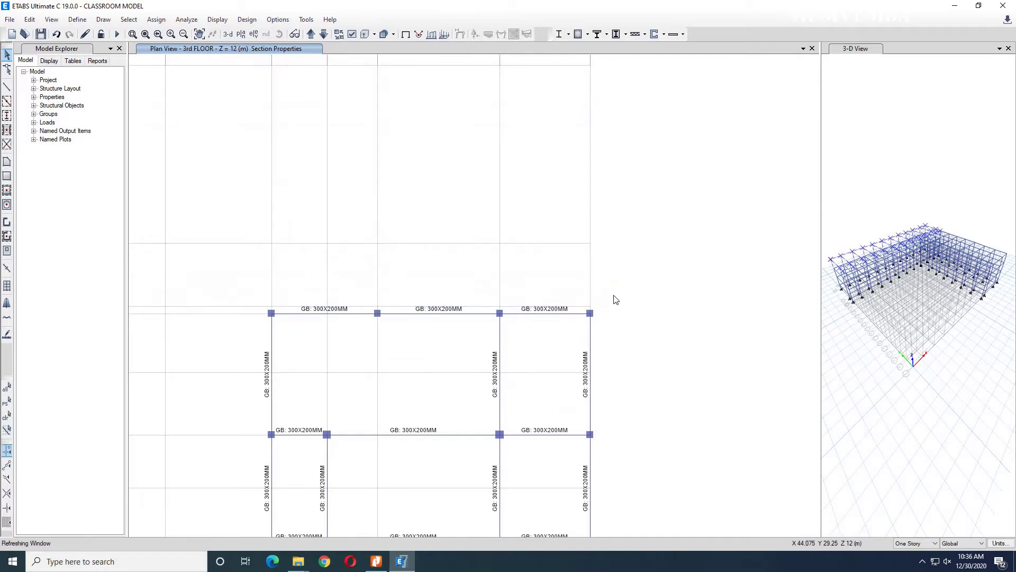
Step: Select the 3rd FLOOR wing beams on grids 15 and 13 and the I, L and M beams between them
{"action": "scroll", "coordinate": [613, 296], "scroll_direction": "down", "scroll_amount": 5}
{"action": "scroll", "coordinate": [572, 295], "scroll_direction": "up", "scroll_amount": 4}
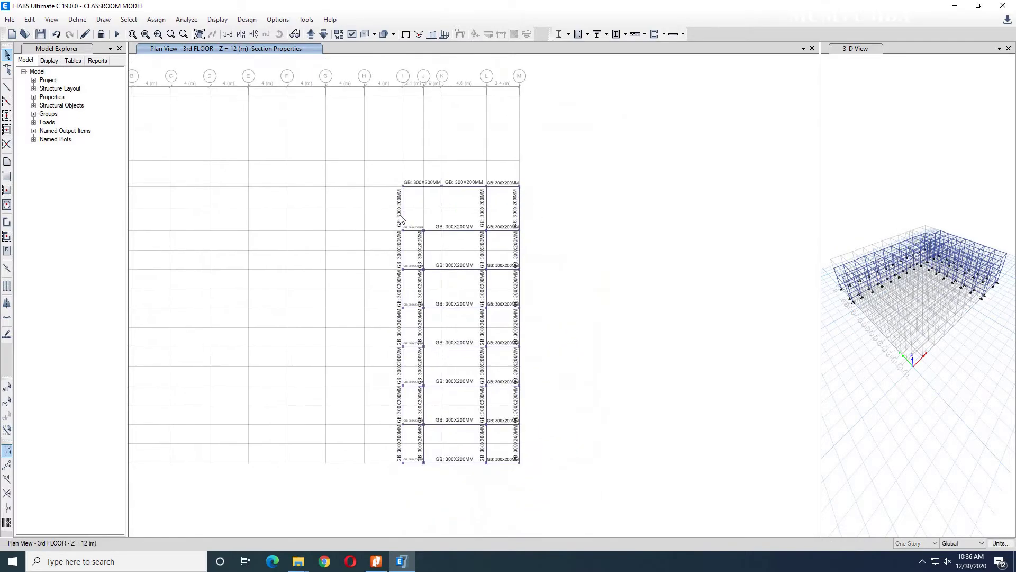
{"action": "scroll", "coordinate": [447, 204], "scroll_direction": "down", "scroll_amount": 4}
{"action": "left_click", "coordinate": [449, 178]}
{"action": "scroll", "coordinate": [449, 195], "scroll_direction": "up", "scroll_amount": 4}
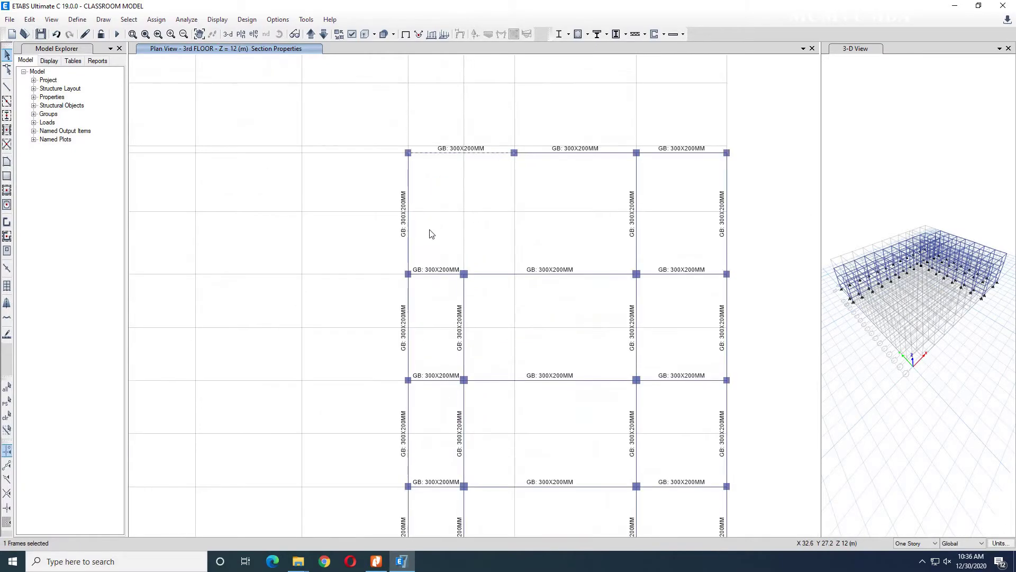
{"action": "left_click", "coordinate": [584, 149]}
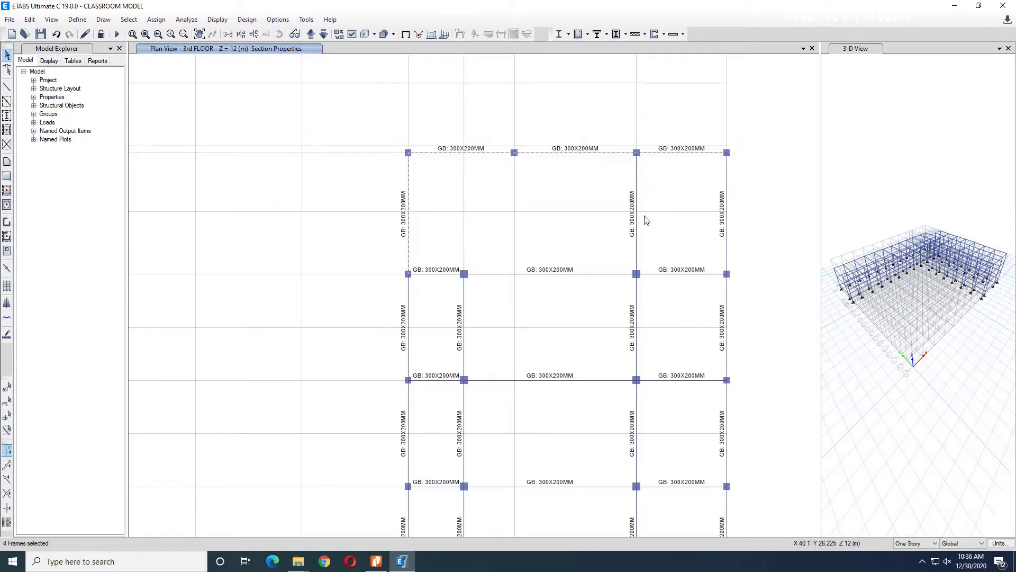
{"action": "left_click", "coordinate": [668, 274]}
{"action": "left_click", "coordinate": [727, 248]}
{"action": "left_click", "coordinate": [594, 274]}
{"action": "middle_click_drag", "start_coordinate": [566, 300], "coordinate": [550, 215]}
{"action": "left_click", "coordinate": [415, 189]}
Step: Add the lengthwise wing beams from grid 13 to 9, the grid 11 beams, and the I to L beams on grid 9
{"action": "left_click", "coordinate": [391, 233]}
{"action": "left_click", "coordinate": [418, 295]}
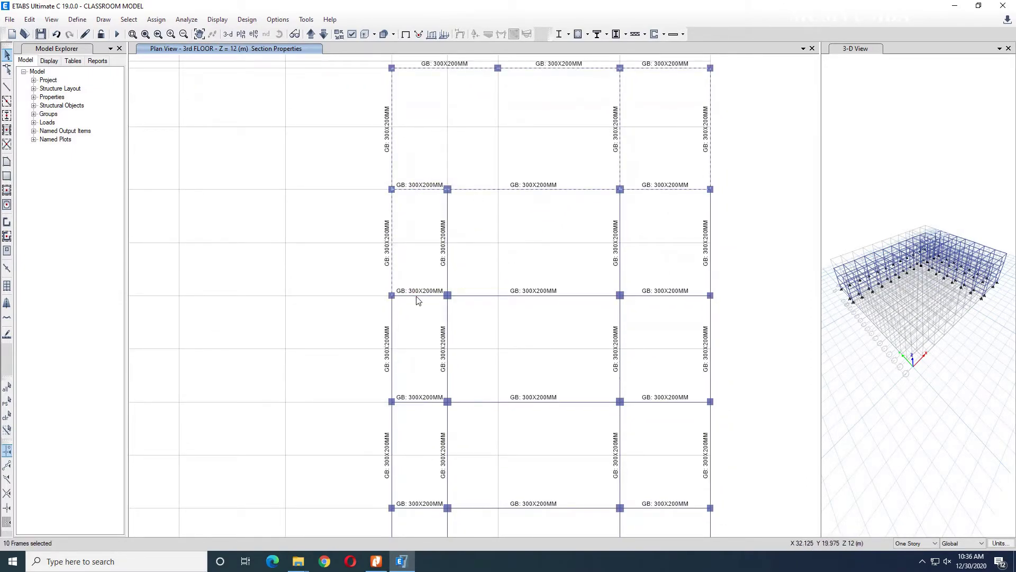
{"action": "left_click", "coordinate": [448, 279]}
{"action": "left_click", "coordinate": [500, 295]}
{"action": "left_click", "coordinate": [554, 402]}
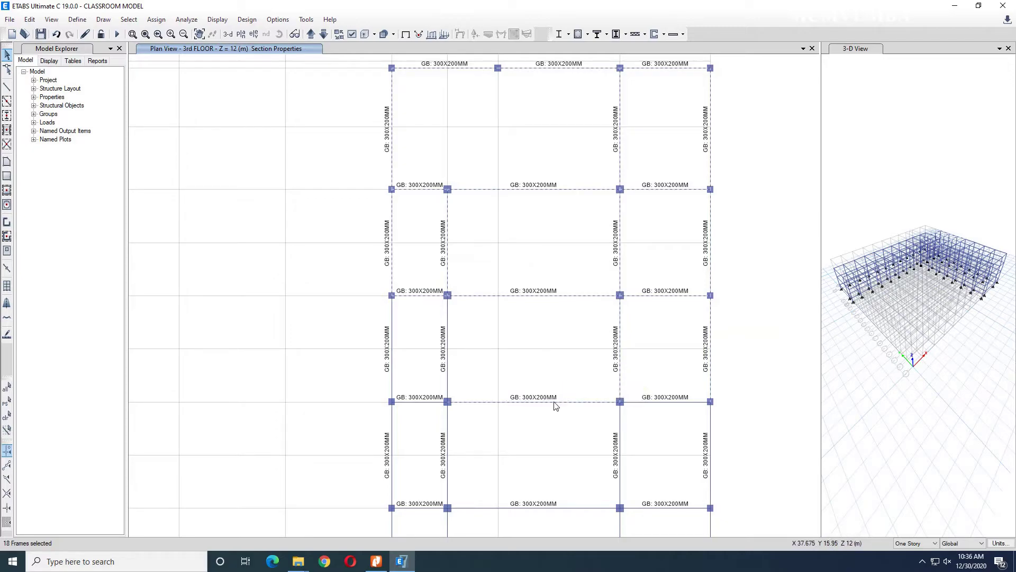
{"action": "left_click", "coordinate": [448, 376]}
{"action": "left_click", "coordinate": [417, 402]}
Step: Add the lengthwise beams between grids 9 and 7, the grid 7 beams, and the I and J beams down to grid 5
{"action": "middle_click_drag", "start_coordinate": [506, 413], "coordinate": [442, 286]}
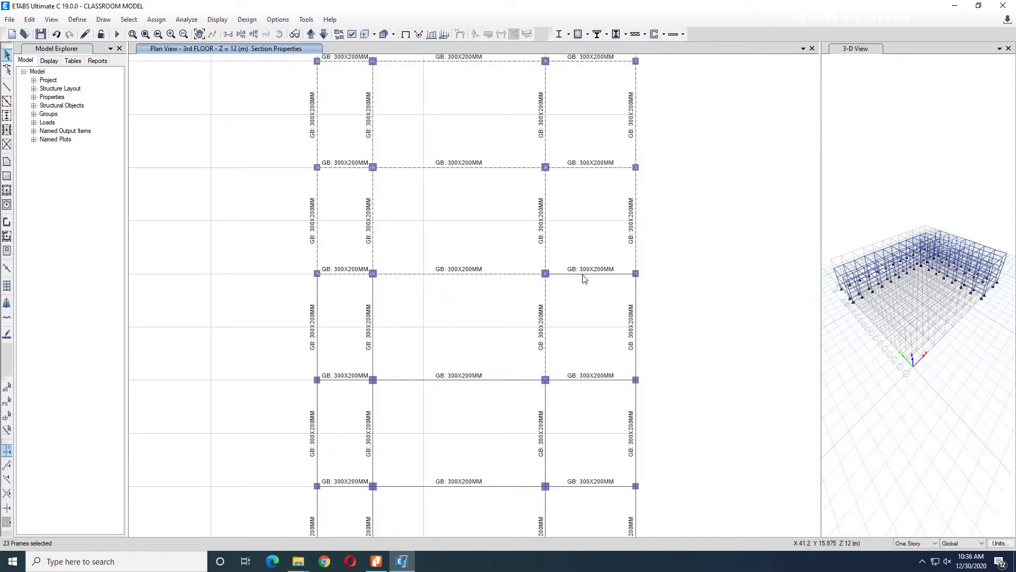
{"action": "left_click", "coordinate": [635, 303]}
{"action": "left_click", "coordinate": [603, 379]}
{"action": "left_click", "coordinate": [372, 400]}
{"action": "left_click", "coordinate": [373, 359]}
{"action": "left_click", "coordinate": [411, 380]}
{"action": "left_click", "coordinate": [317, 410]}
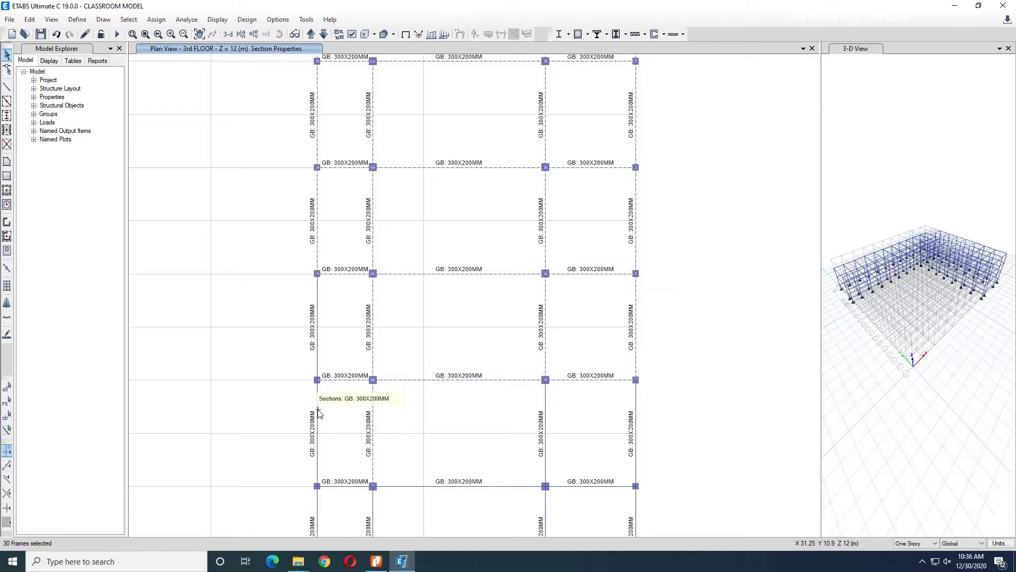
{"action": "left_click", "coordinate": [319, 353]}
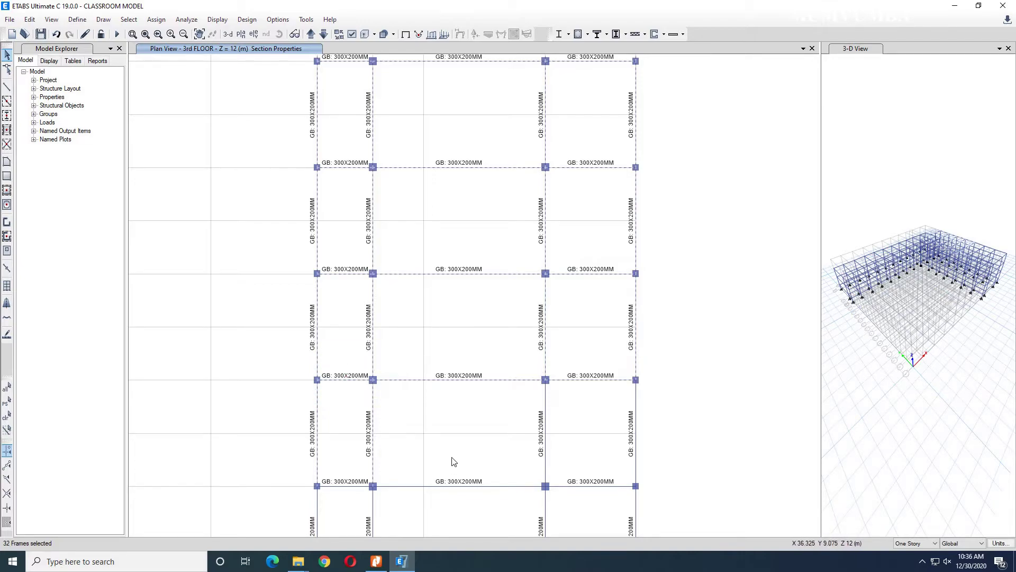
Step: Add the J to M beams on grid 5, the L and M beams from grid 7 to 5, and the lengthwise beams down to grid 3
{"action": "middle_click_drag", "start_coordinate": [448, 381], "coordinate": [429, 353]}
{"action": "left_click", "coordinate": [445, 354]}
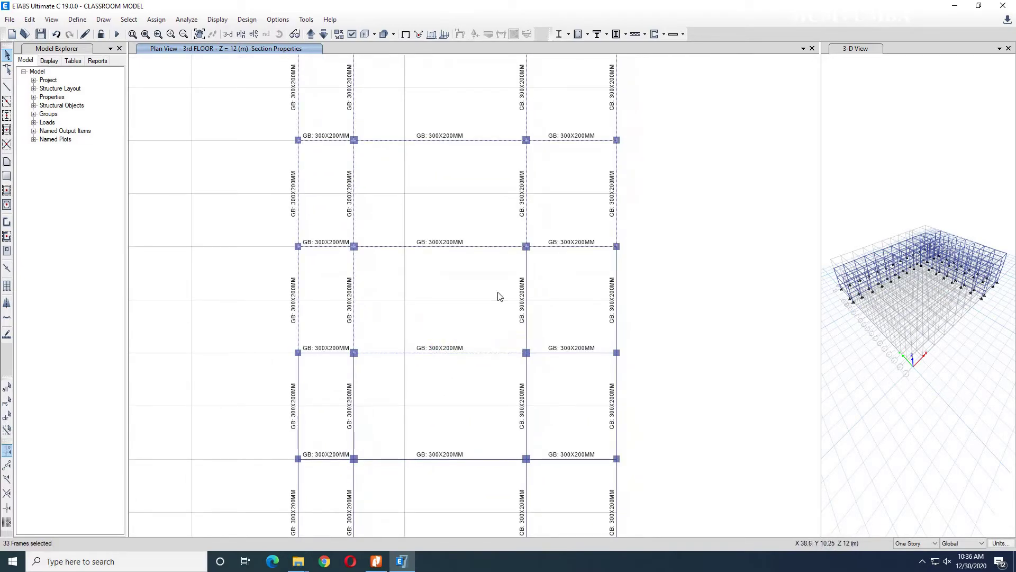
{"action": "left_click", "coordinate": [615, 299]}
{"action": "left_click", "coordinate": [589, 353]}
{"action": "middle_click_drag", "start_coordinate": [584, 269], "coordinate": [588, 252]}
{"action": "left_click", "coordinate": [621, 300]}
{"action": "left_click", "coordinate": [621, 301]}
{"action": "left_click", "coordinate": [530, 312]}
{"action": "left_click", "coordinate": [357, 312]}
{"action": "left_click", "coordinate": [302, 315]}
Step: Add the beams on grids 3 and 1, the lengthwise beams between them, and the I to J beam on grid 5 to the selection
{"action": "left_click", "coordinate": [332, 337]}
{"action": "left_click", "coordinate": [304, 363]}
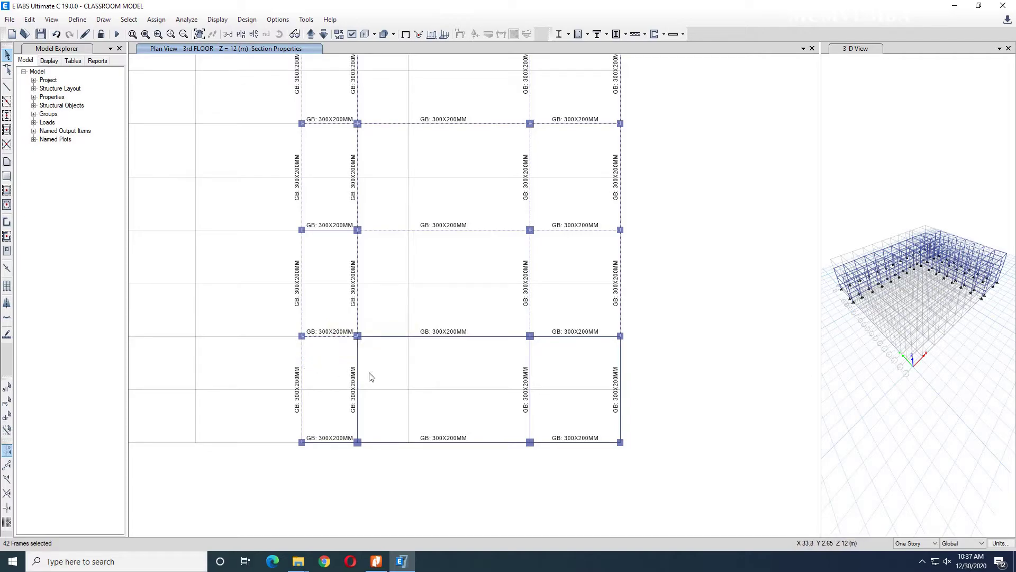
{"action": "left_click", "coordinate": [356, 398]}
{"action": "left_click", "coordinate": [339, 442]}
{"action": "left_click", "coordinate": [386, 443]}
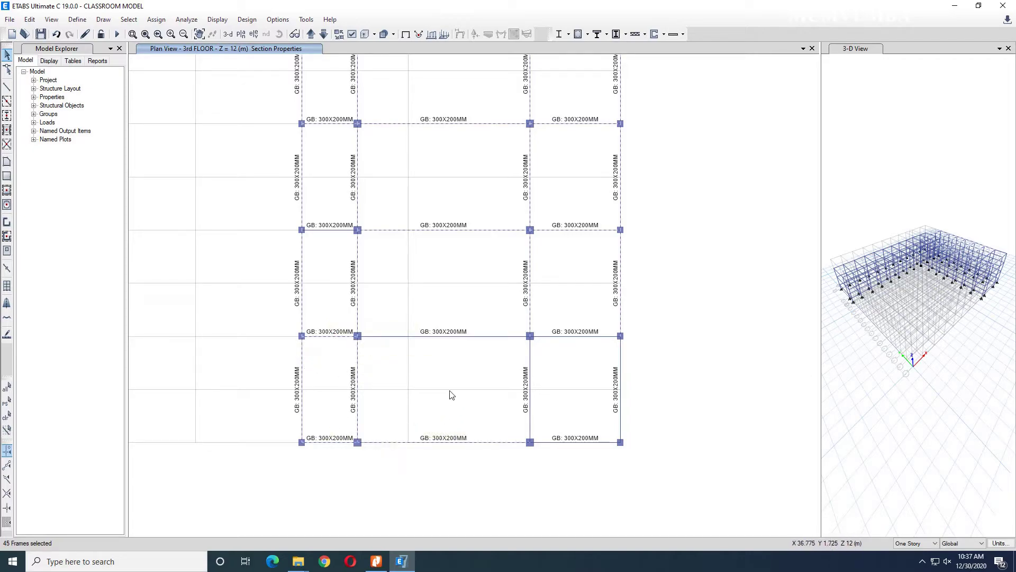
{"action": "left_click", "coordinate": [529, 365]}
{"action": "left_click", "coordinate": [572, 442]}
{"action": "left_click", "coordinate": [592, 337]}
{"action": "left_click", "coordinate": [320, 230]}
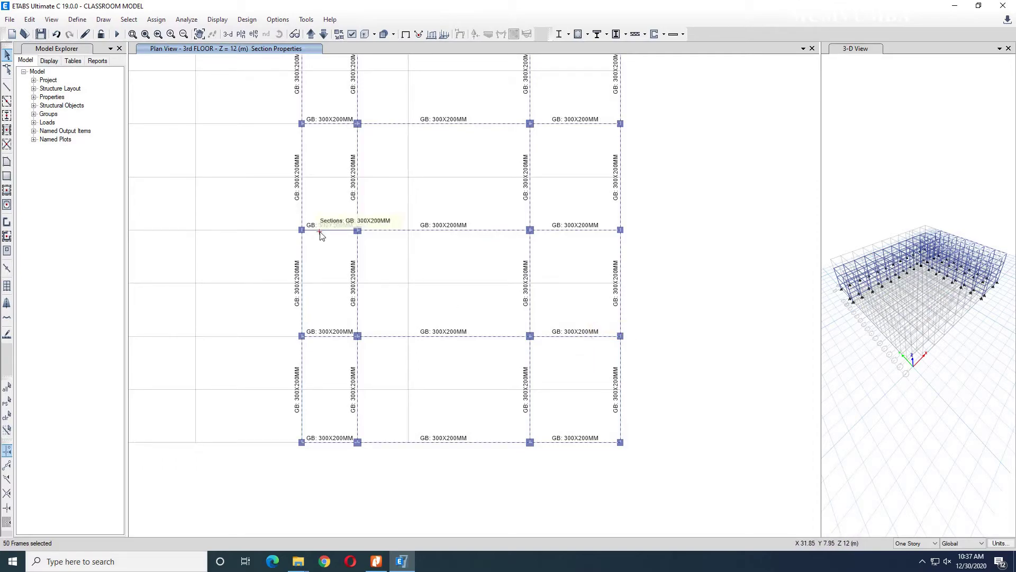
Step: Assign the RB: 300X200MM frame section to the selected wing beams on the 3rd FLOOR
{"action": "scroll", "coordinate": [447, 255], "scroll_direction": "down", "scroll_amount": 3}
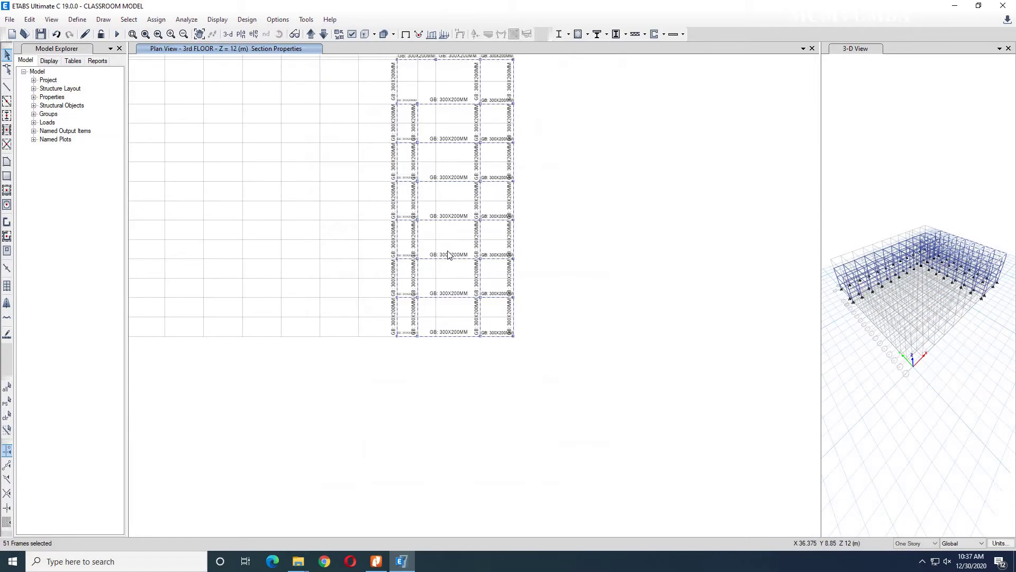
{"action": "middle_click_drag", "start_coordinate": [463, 192], "coordinate": [468, 290]}
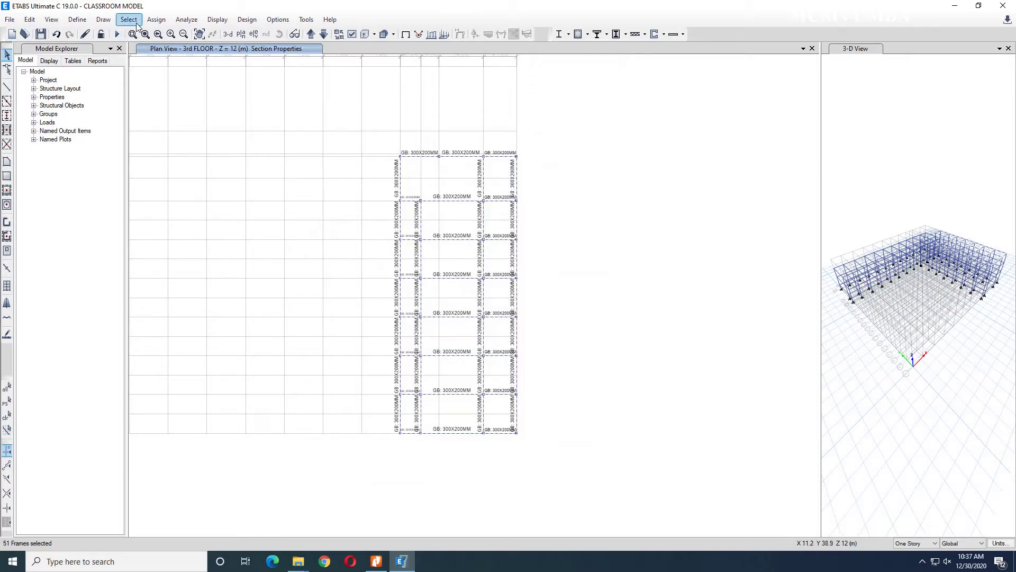
{"action": "left_click", "coordinate": [154, 20]}
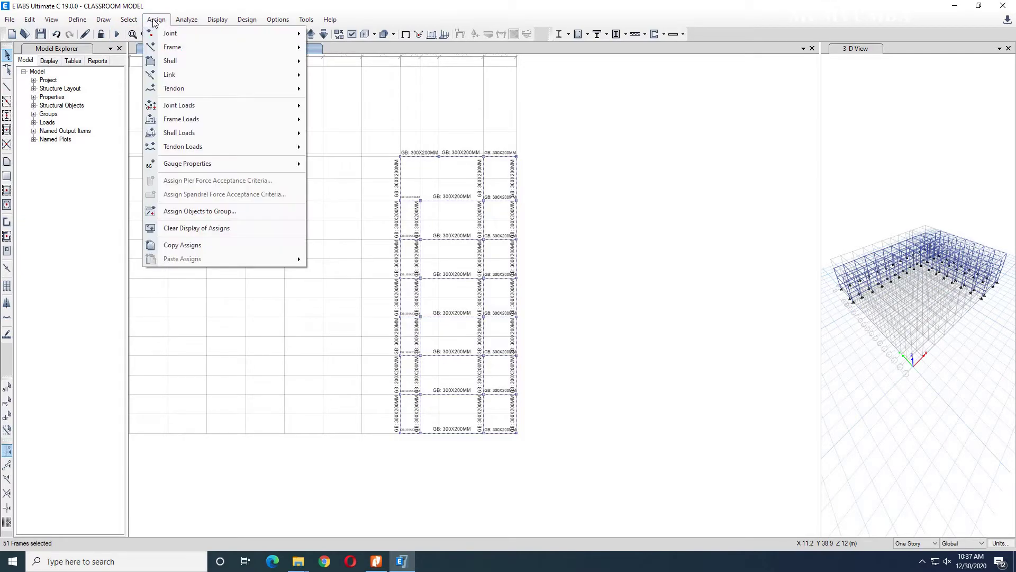
{"action": "mouse_move", "coordinate": [187, 51]}
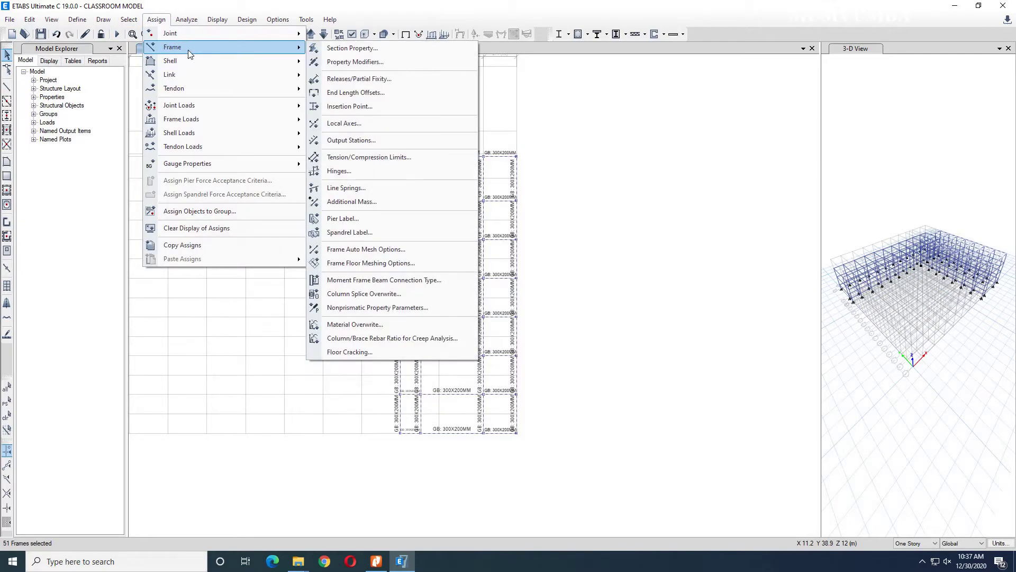
{"action": "left_click", "coordinate": [331, 49]}
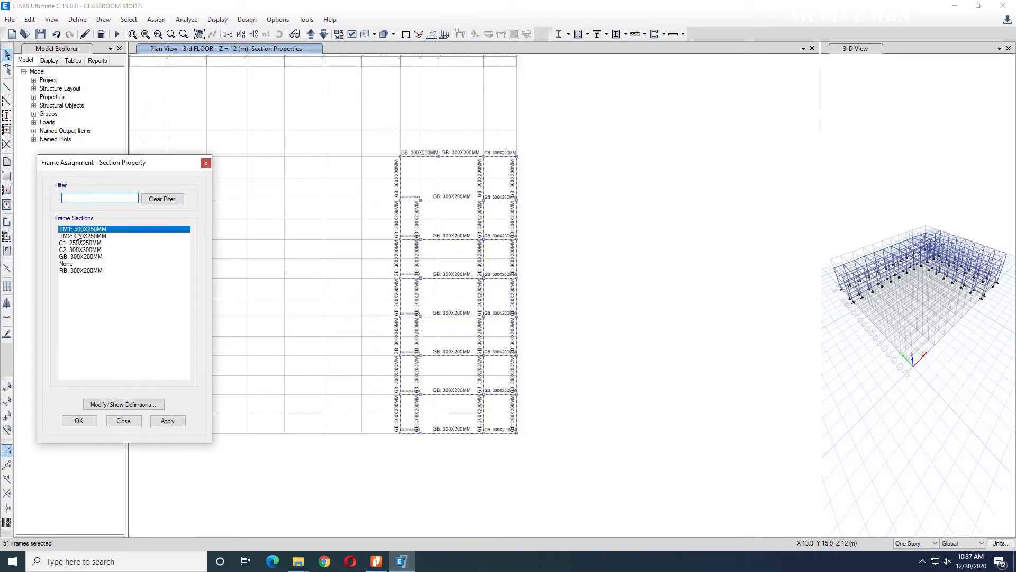
{"action": "left_click", "coordinate": [77, 271]}
{"action": "left_click", "coordinate": [167, 420]}
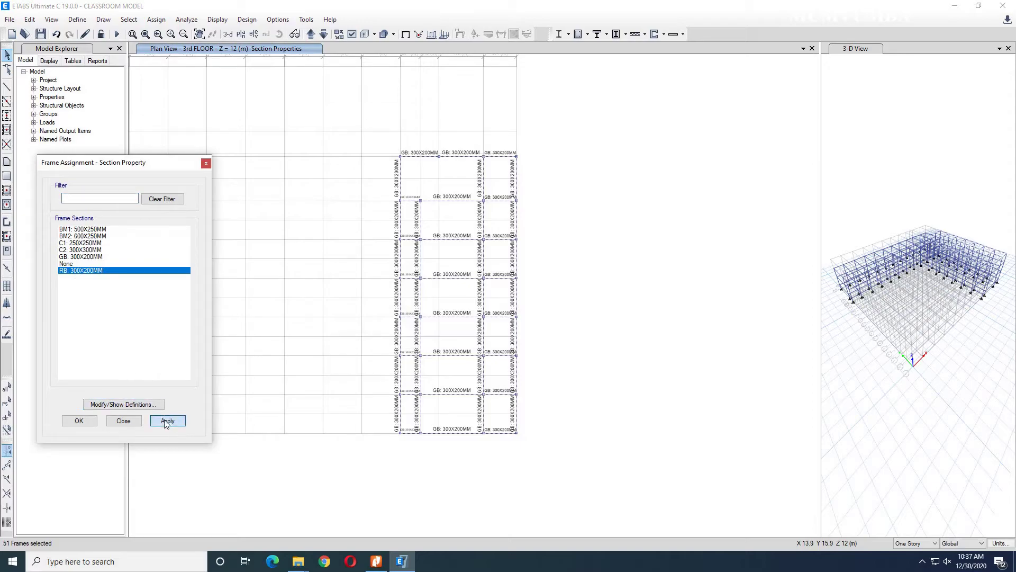
{"action": "left_click", "coordinate": [134, 422]}
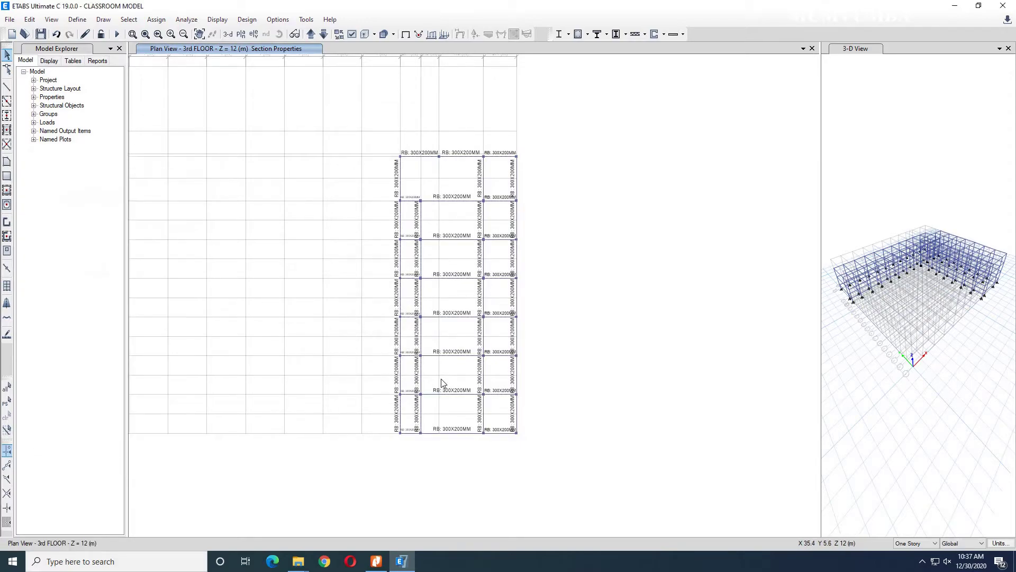
{"action": "scroll", "coordinate": [440, 379], "scroll_direction": "up", "scroll_amount": 3}
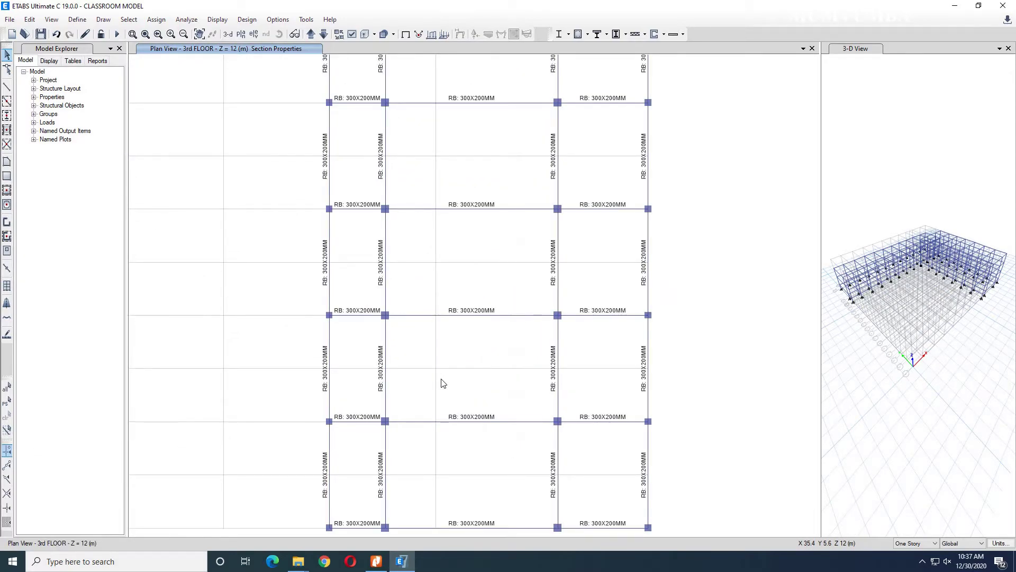
{"action": "scroll", "coordinate": [444, 383], "scroll_direction": "down", "scroll_amount": 3}
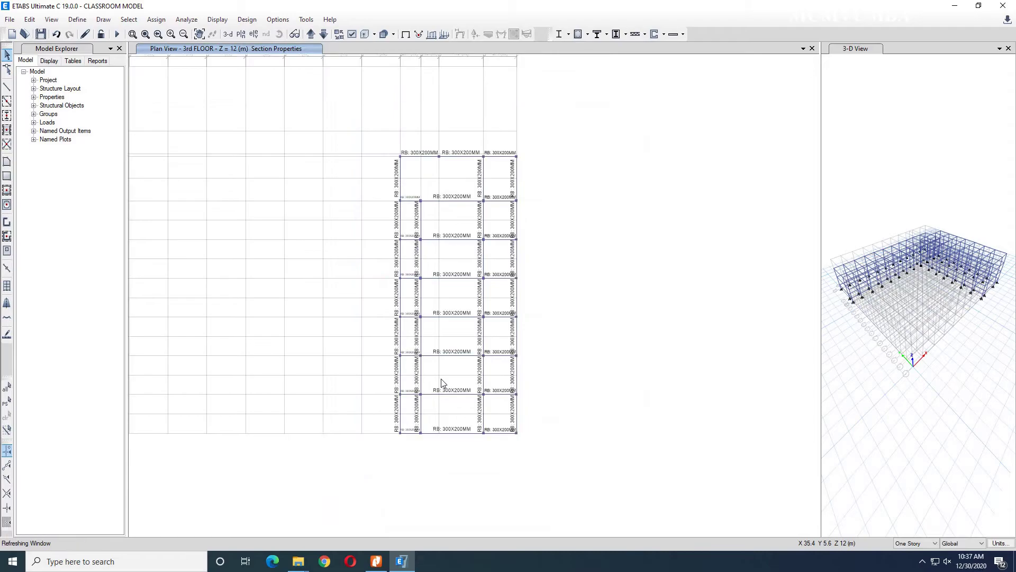
Step: Show the 2nd FLOOR in the plan view and enlarge the 3-D view
{"action": "left_click", "coordinate": [322, 33]}
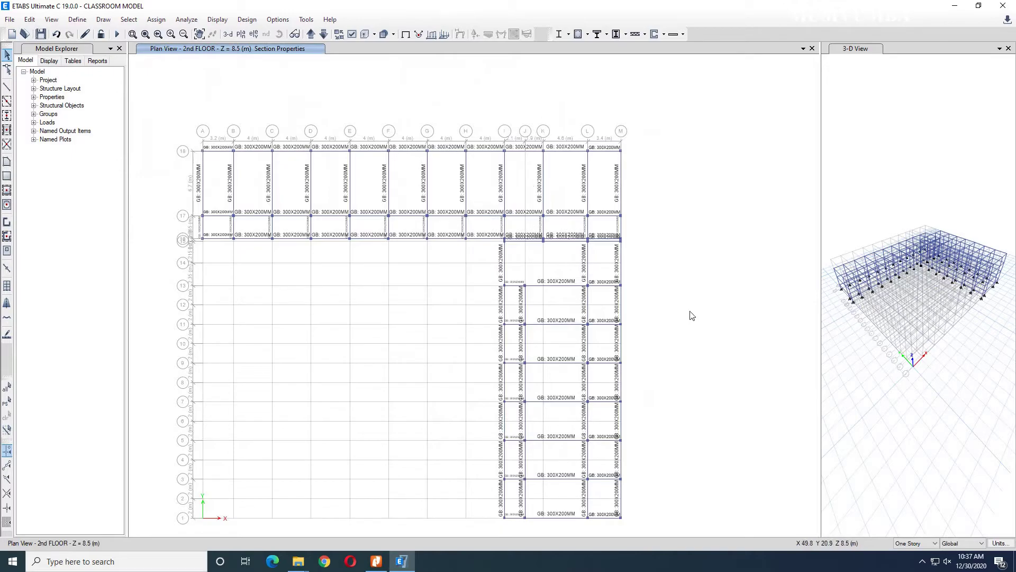
{"action": "left_click_drag", "start_coordinate": [820, 229], "coordinate": [354, 228]}
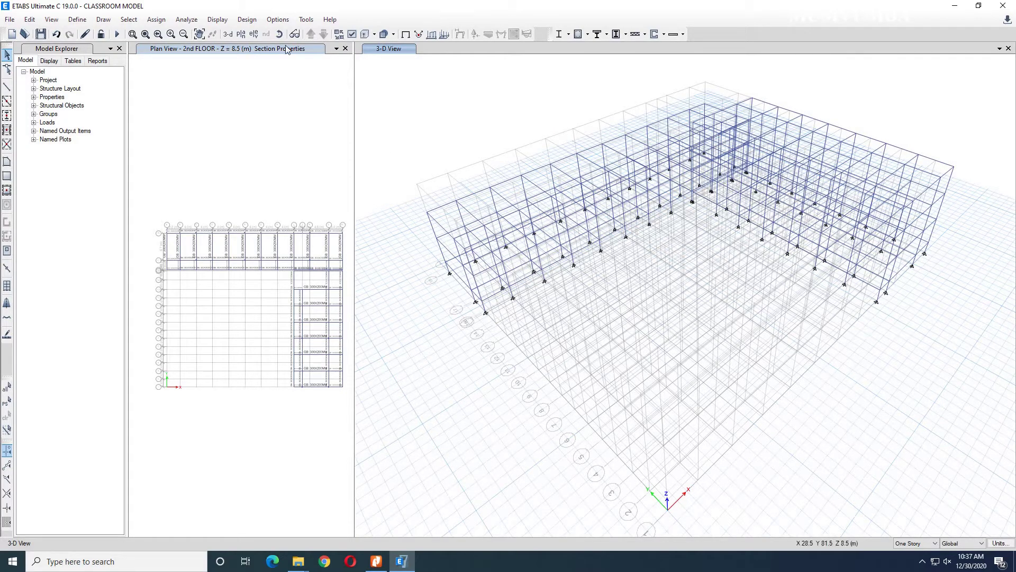
Step: Try to render the enlarged 3-D view of the frame with ray tracing
{"action": "left_click", "coordinate": [52, 19]}
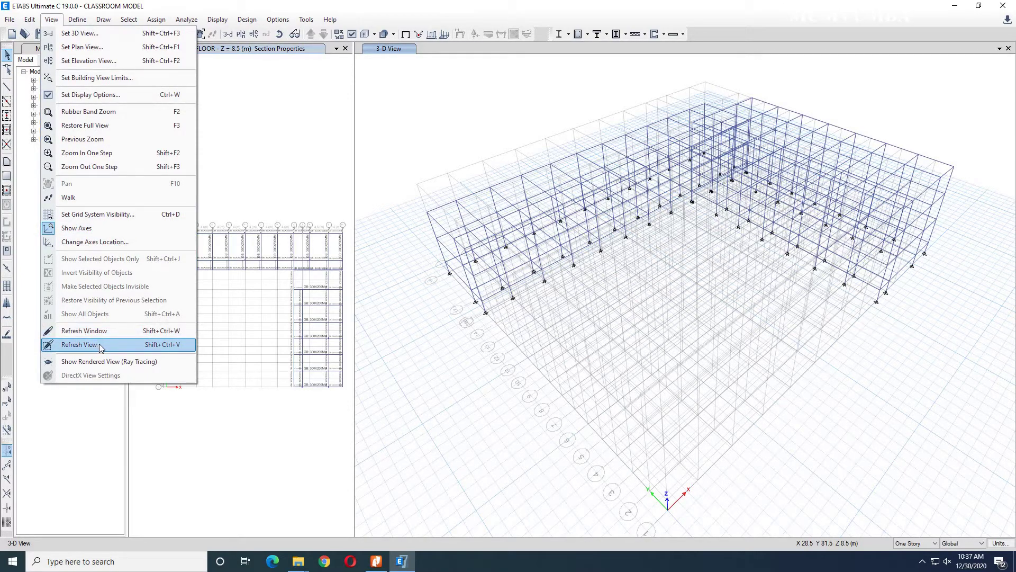
{"action": "left_click", "coordinate": [104, 361]}
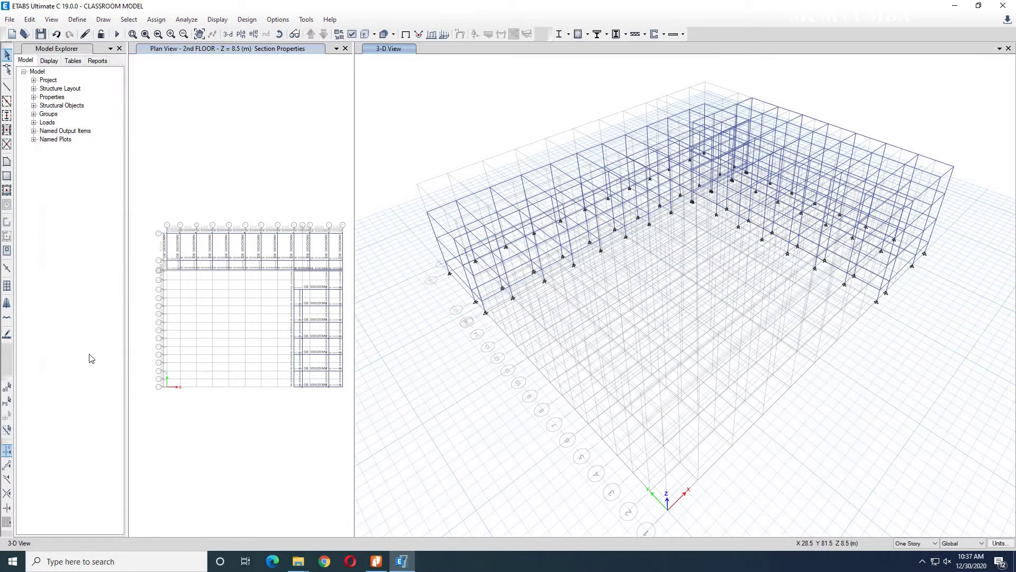
{"action": "mouse_move", "coordinate": [307, 313]}
{"action": "left_mouse_down"}
{"action": "mouse_move", "coordinate": [348, 330]}
{"action": "mouse_move", "coordinate": [373, 271]}
{"action": "mouse_move", "coordinate": [348, 357]}
{"action": "mouse_move", "coordinate": [378, 314]}
{"action": "mouse_move", "coordinate": [354, 281]}
{"action": "left_mouse_up"}
{"action": "mouse_move", "coordinate": [215, 276]}
{"action": "left_mouse_down"}
{"action": "mouse_move", "coordinate": [344, 307]}
{"action": "mouse_move", "coordinate": [483, 277]}
{"action": "left_mouse_up"}
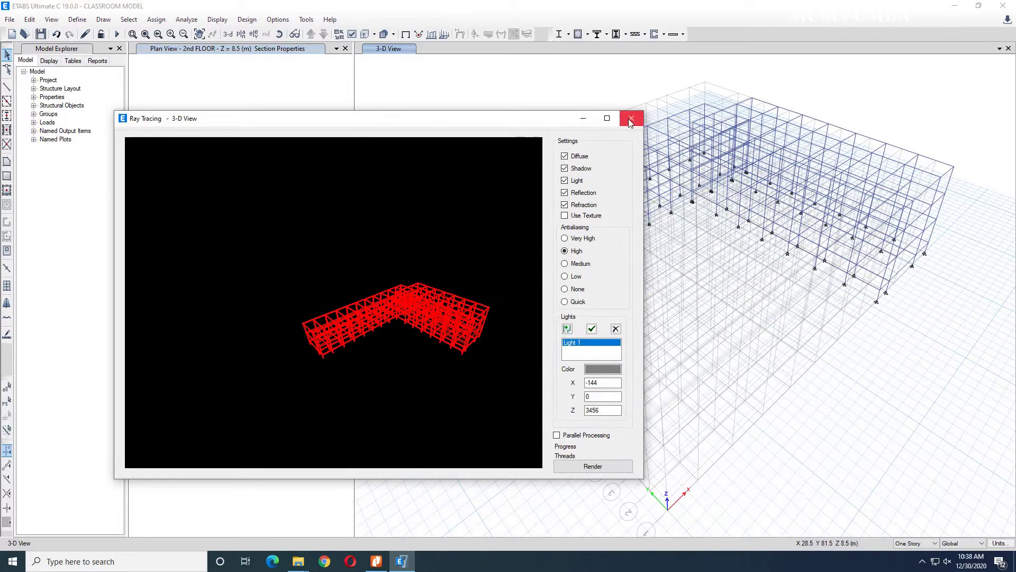
{"action": "left_click", "coordinate": [577, 467]}
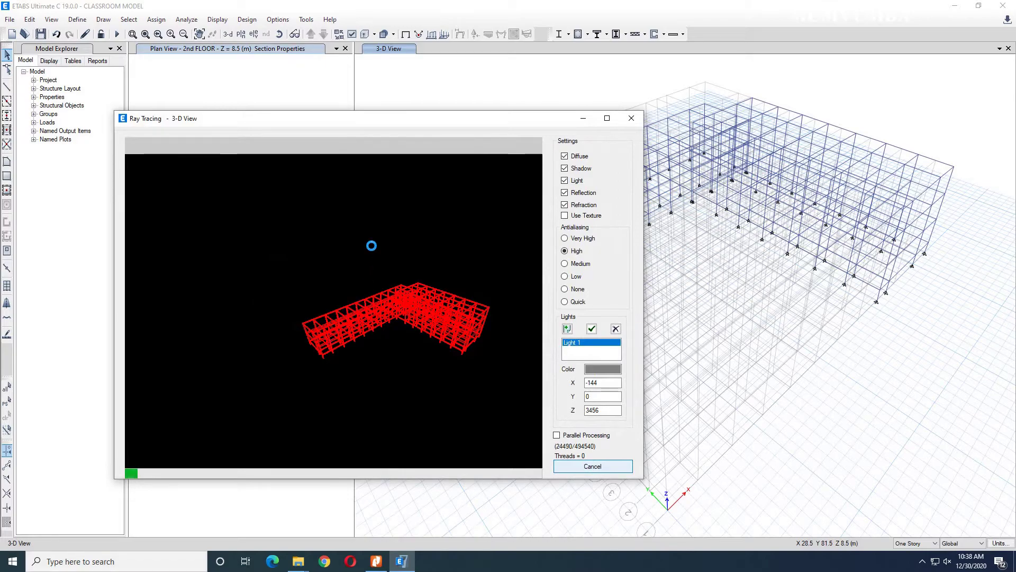
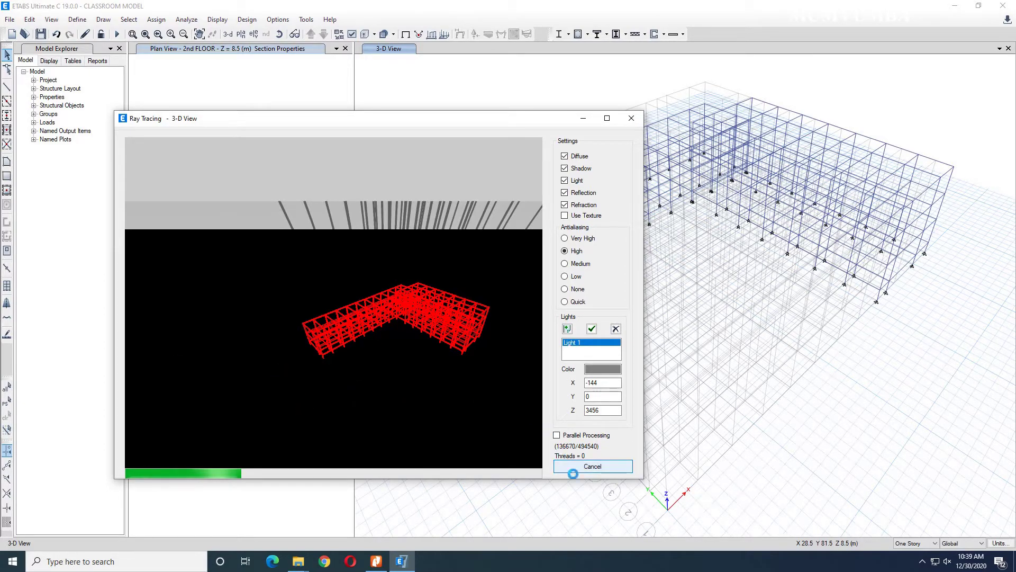
Step: Cancel the ray-traced rendering without saving a picture, and close both the rendering and the 3-D view
{"action": "left_click", "coordinate": [580, 467]}
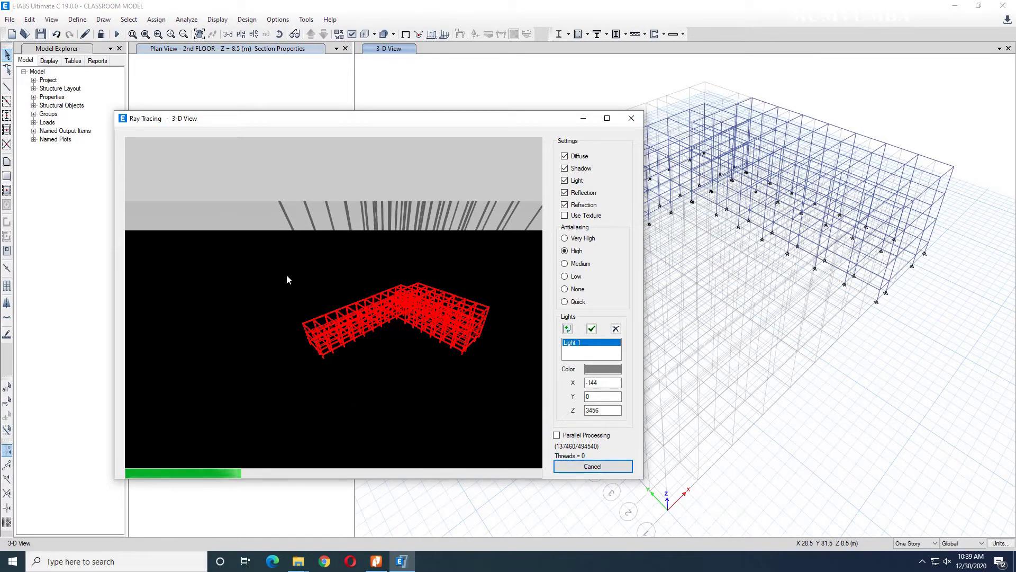
{"action": "left_click", "coordinate": [287, 274]}
{"action": "left_click", "coordinate": [586, 395]}
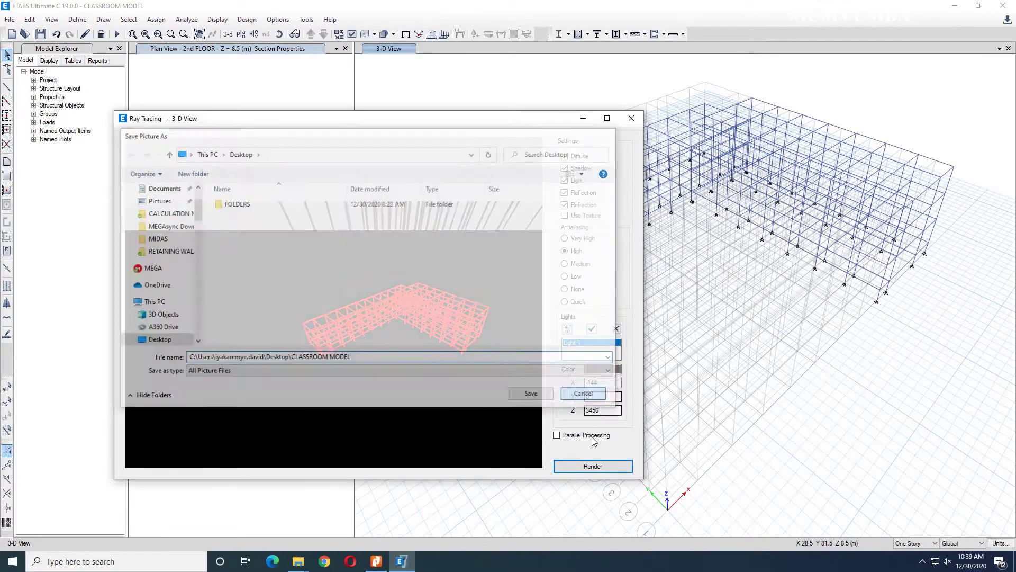
{"action": "left_click", "coordinate": [630, 118]}
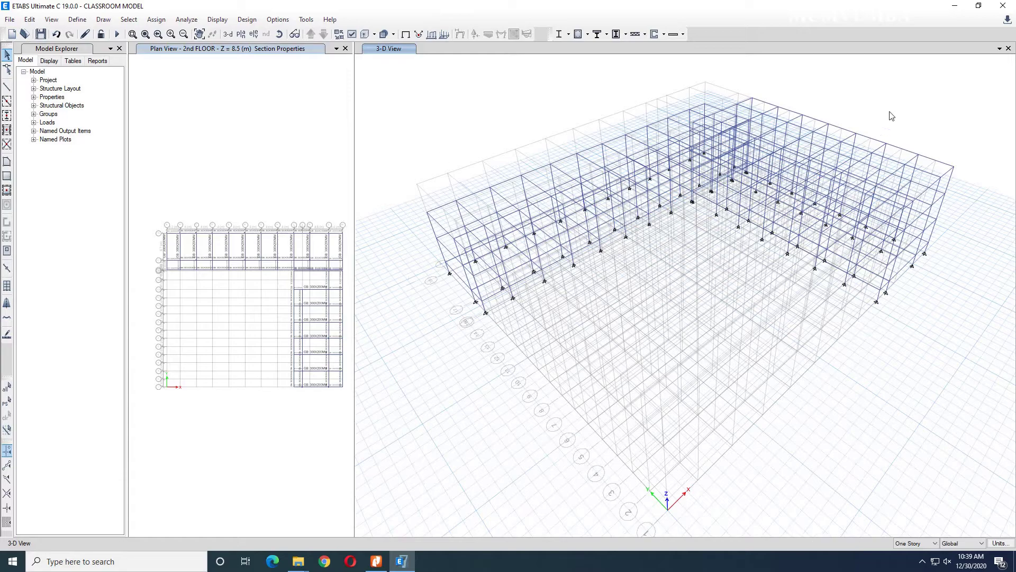
{"action": "left_click", "coordinate": [1009, 48]}
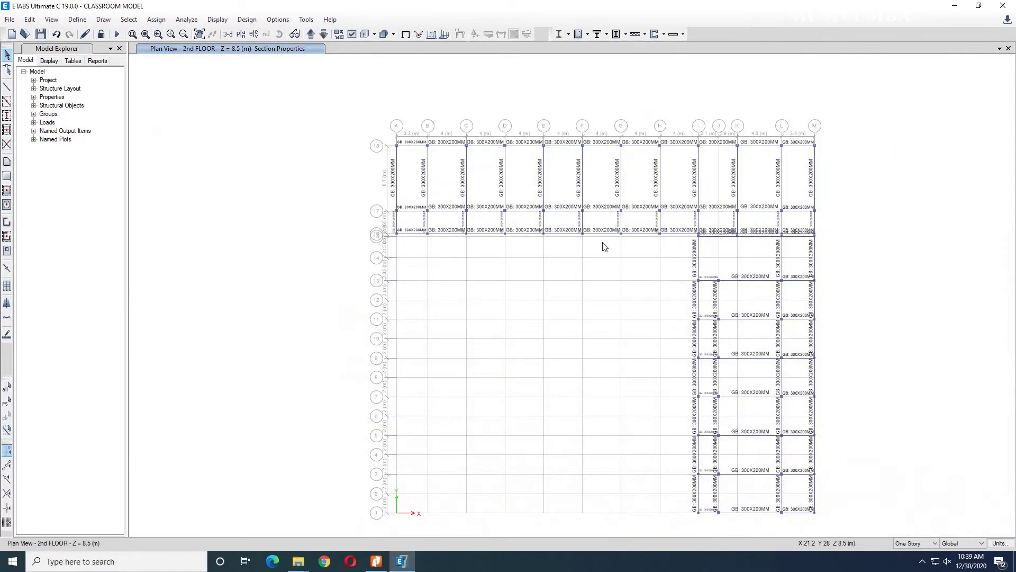
Step: Select all beams running between grids 18 and 17, from grid A to grid M, on the 2nd FLOOR
{"action": "scroll", "coordinate": [605, 247], "scroll_direction": "up", "scroll_amount": 5}
{"action": "middle_click_drag", "start_coordinate": [605, 246], "coordinate": [627, 334]}
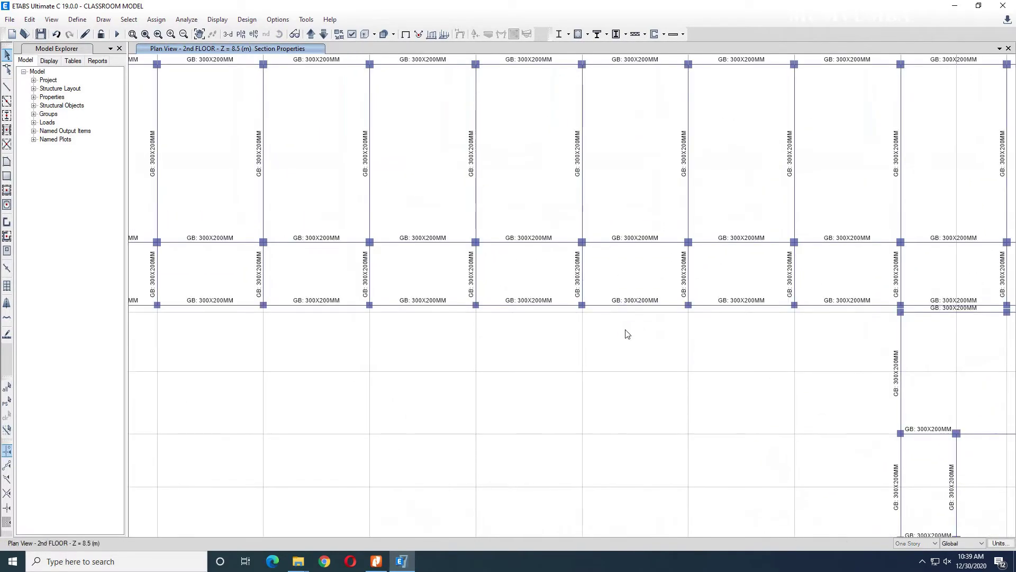
{"action": "scroll", "coordinate": [627, 334], "scroll_direction": "down", "scroll_amount": 3}
{"action": "scroll", "coordinate": [887, 273], "scroll_direction": "up", "scroll_amount": 3}
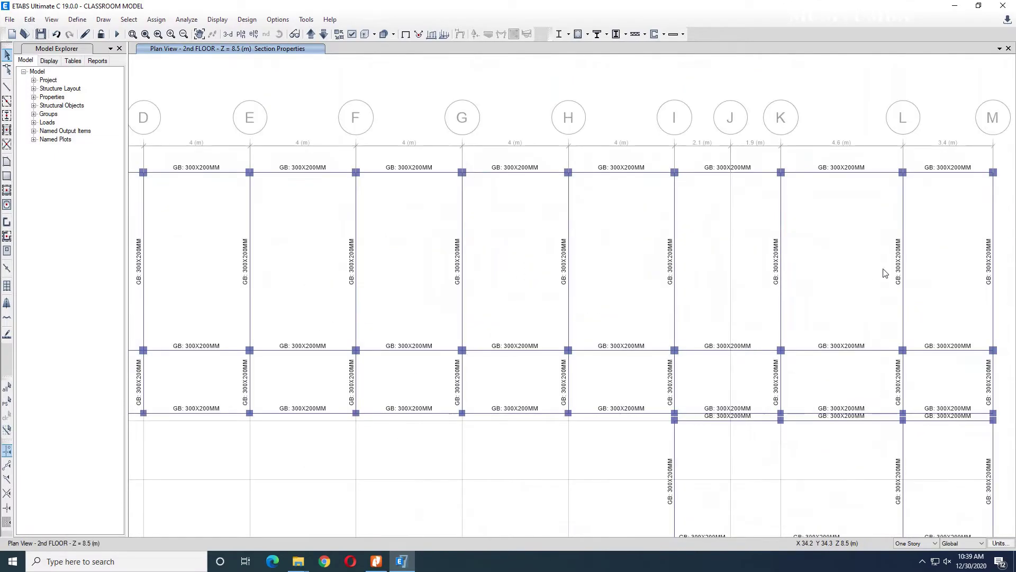
{"action": "scroll", "coordinate": [894, 272], "scroll_direction": "down", "scroll_amount": 3}
{"action": "left_click_drag", "start_coordinate": [939, 269], "coordinate": [482, 263]}
Step: Add the A to F beams on grids 18, 17 and 16 to the selection
{"action": "scroll", "coordinate": [545, 269], "scroll_direction": "up", "scroll_amount": 3}
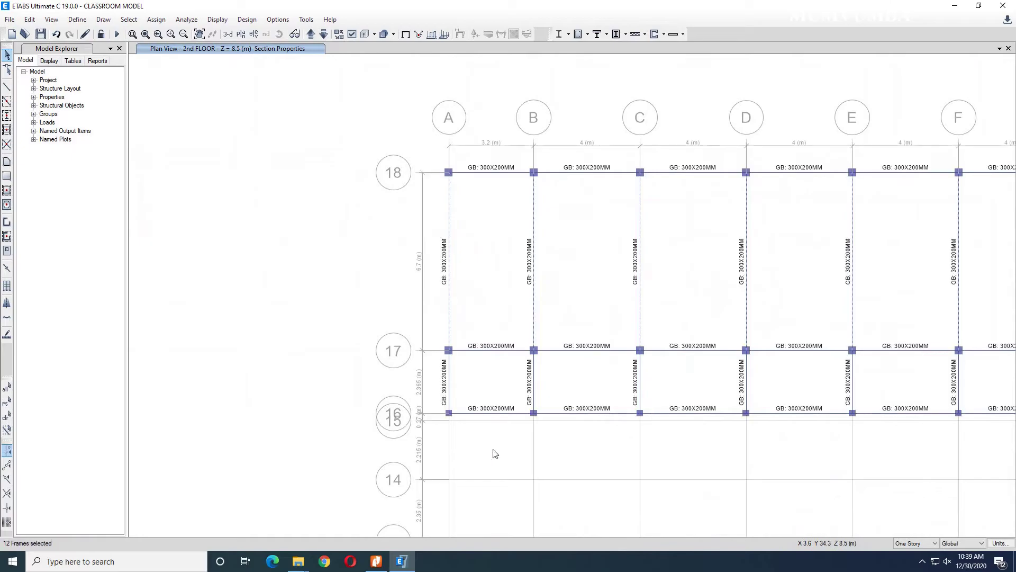
{"action": "left_click_drag", "start_coordinate": [505, 431], "coordinate": [477, 167]}
{"action": "left_click_drag", "start_coordinate": [609, 442], "coordinate": [566, 165]}
{"action": "left_click_drag", "start_coordinate": [709, 436], "coordinate": [664, 152]}
{"action": "left_click_drag", "start_coordinate": [814, 443], "coordinate": [778, 164]}
{"action": "left_click_drag", "start_coordinate": [910, 433], "coordinate": [889, 181]}
Step: Add the F to I beams on grids 18, 17 and 16 to the selection
{"action": "middle_click_drag", "start_coordinate": [876, 266], "coordinate": [363, 287]}
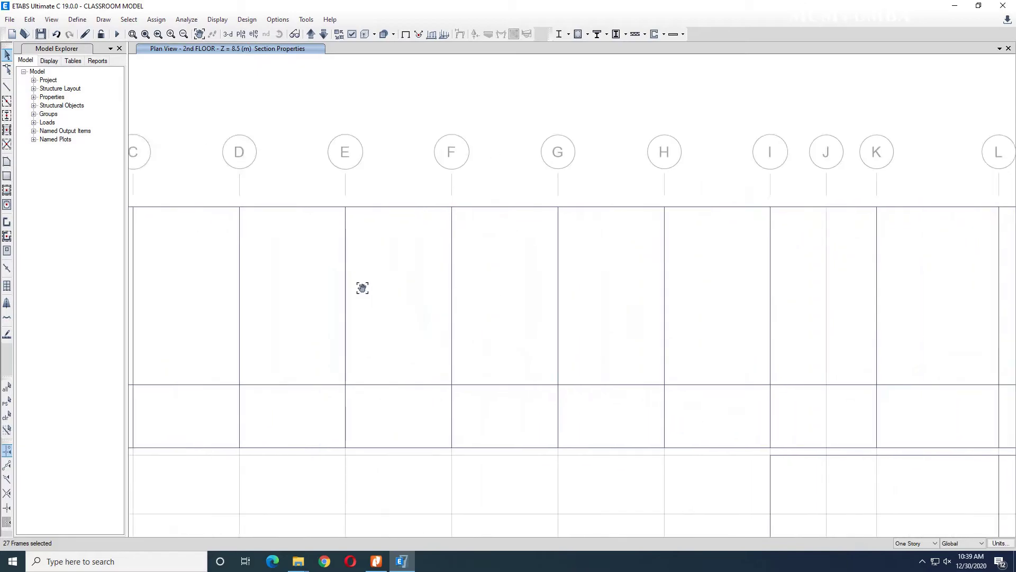
{"action": "left_click_drag", "start_coordinate": [472, 456], "coordinate": [448, 185]}
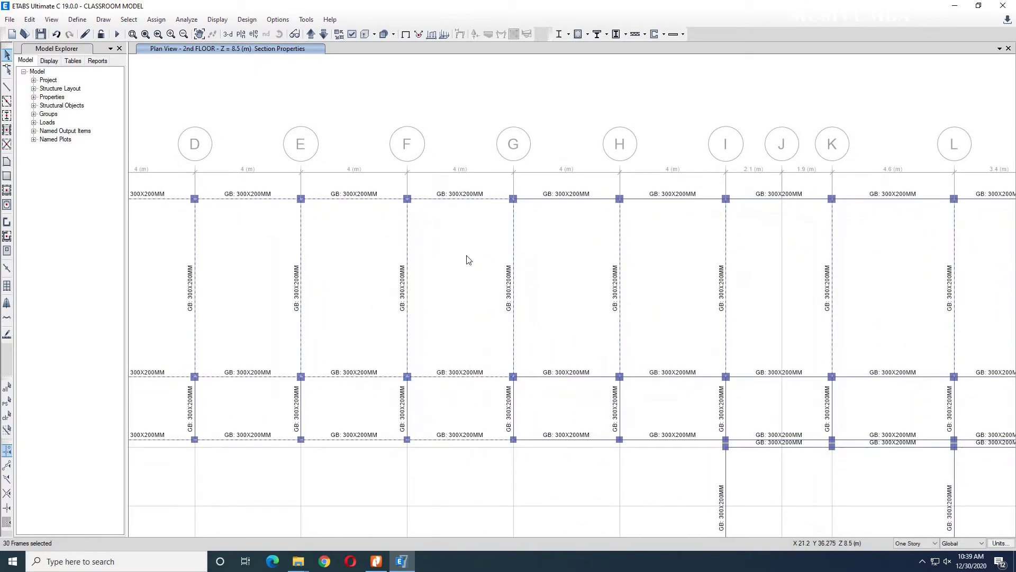
{"action": "left_click_drag", "start_coordinate": [596, 449], "coordinate": [543, 185]}
{"action": "left_click_drag", "start_coordinate": [682, 458], "coordinate": [649, 185]}
{"action": "left_click_drag", "start_coordinate": [794, 474], "coordinate": [774, 492]}
{"action": "middle_click_drag", "start_coordinate": [766, 390], "coordinate": [496, 390]}
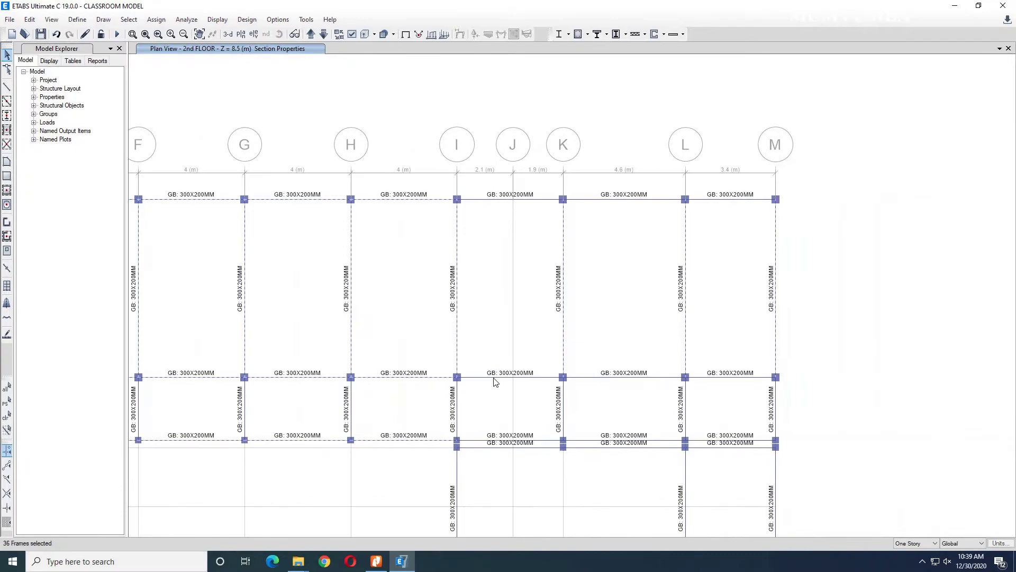
Step: Add the I to M beams on grids 18 and 16 and the K to M beams on grid 17 to the selection
{"action": "left_click", "coordinate": [601, 199]}
{"action": "left_click", "coordinate": [520, 203]}
{"action": "left_click", "coordinate": [602, 377]}
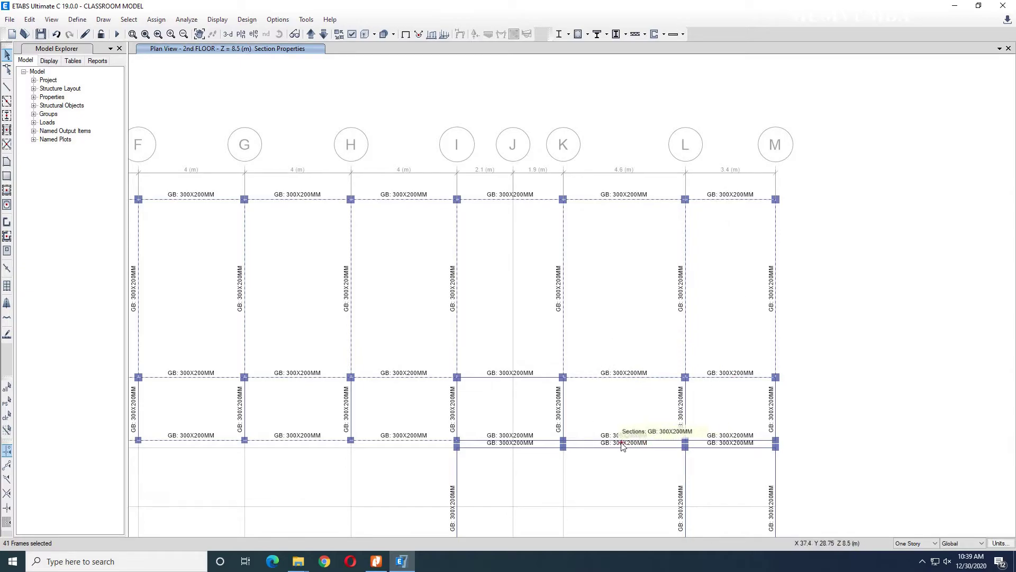
{"action": "left_click", "coordinate": [515, 446]}
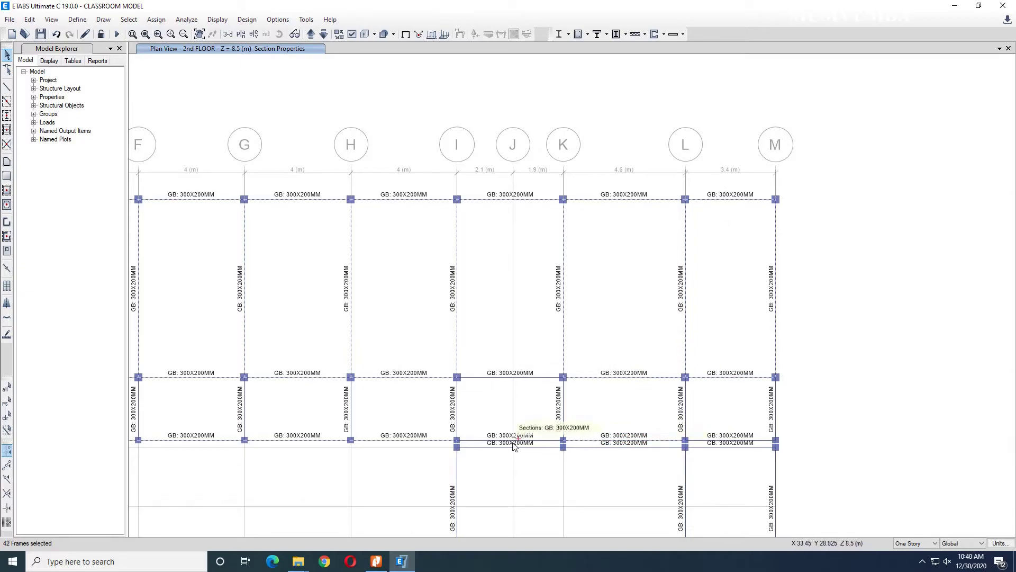
{"action": "scroll", "coordinate": [515, 446], "scroll_direction": "up", "scroll_amount": 3}
{"action": "left_click", "coordinate": [514, 447]}
{"action": "scroll", "coordinate": [529, 399], "scroll_direction": "down", "scroll_amount": 3}
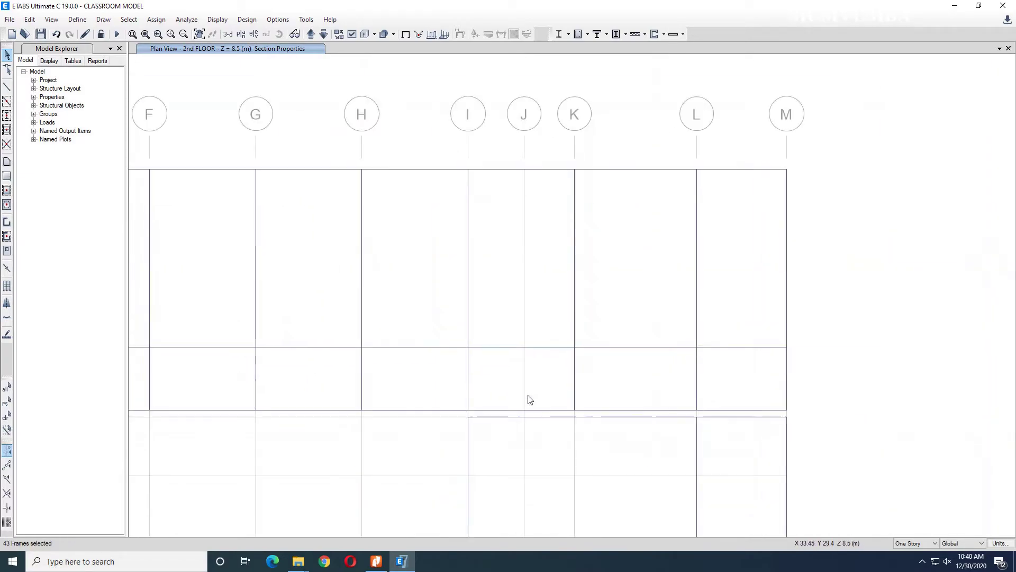
{"action": "scroll", "coordinate": [722, 418], "scroll_direction": "up", "scroll_amount": 3}
{"action": "left_click", "coordinate": [726, 416]}
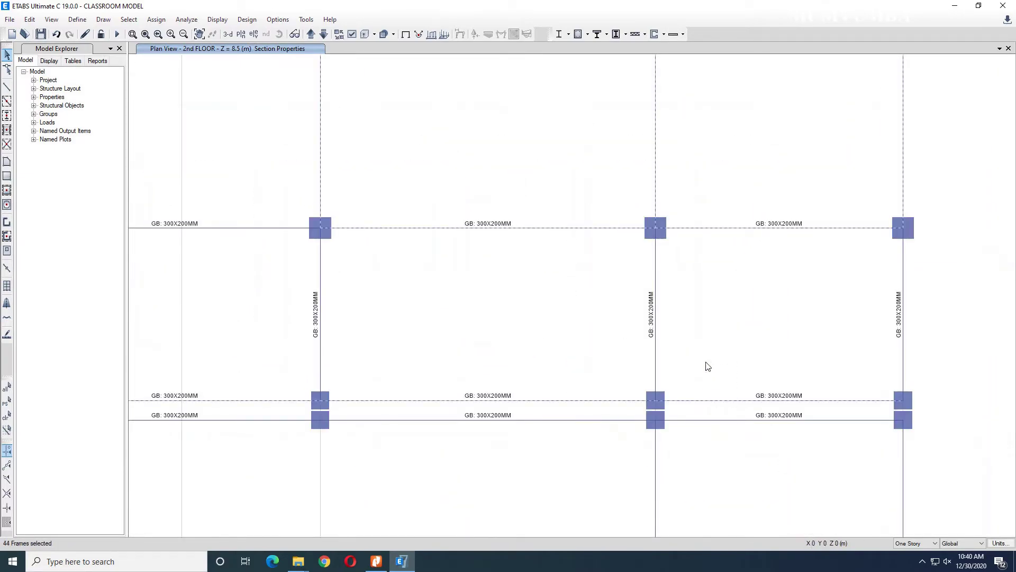
Step: Add all beams between grids 17 and 16 and the I to K beam on grid 17 to the selection
{"action": "scroll", "coordinate": [709, 366], "scroll_direction": "down", "scroll_amount": 3}
{"action": "scroll", "coordinate": [741, 371], "scroll_direction": "down", "scroll_amount": 3}
{"action": "left_click_drag", "start_coordinate": [753, 357], "coordinate": [313, 362]}
{"action": "scroll", "coordinate": [313, 362], "scroll_direction": "up", "scroll_amount": 3}
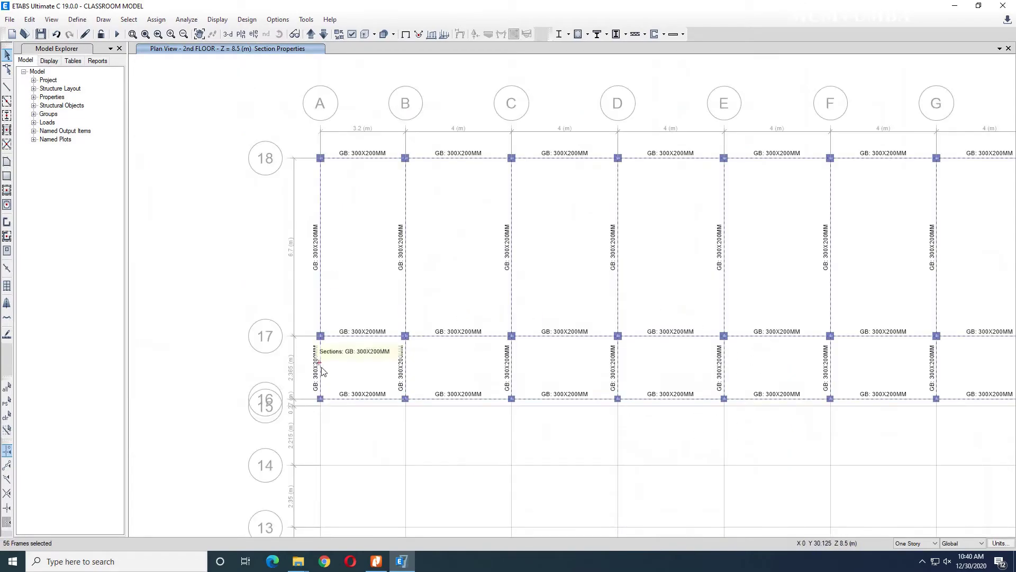
{"action": "scroll", "coordinate": [329, 381], "scroll_direction": "down", "scroll_amount": 3}
{"action": "scroll", "coordinate": [776, 390], "scroll_direction": "up", "scroll_amount": 3}
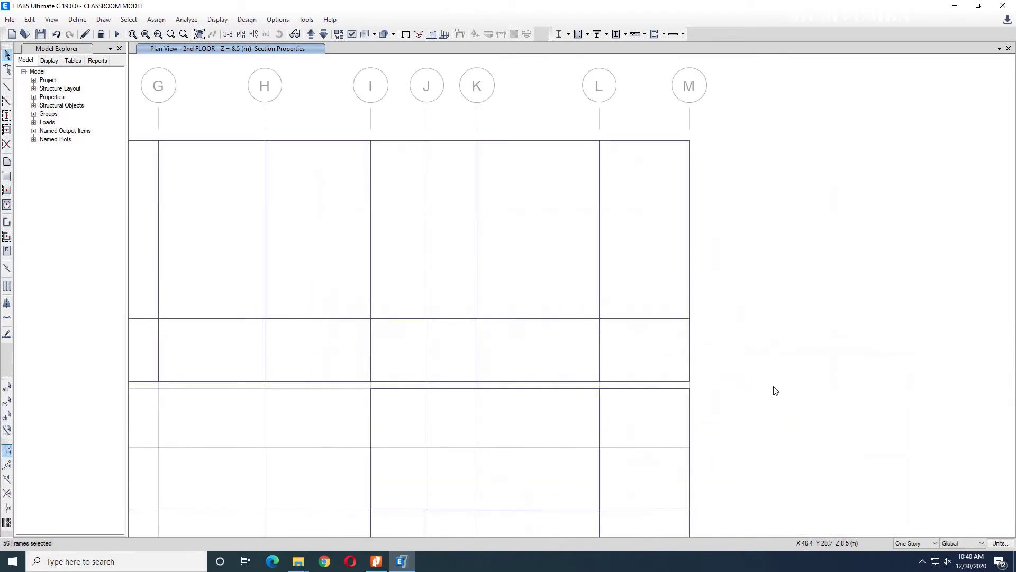
{"action": "left_click_drag", "start_coordinate": [427, 344], "coordinate": [406, 293]}
{"action": "scroll", "coordinate": [634, 323], "scroll_direction": "down", "scroll_amount": 5}
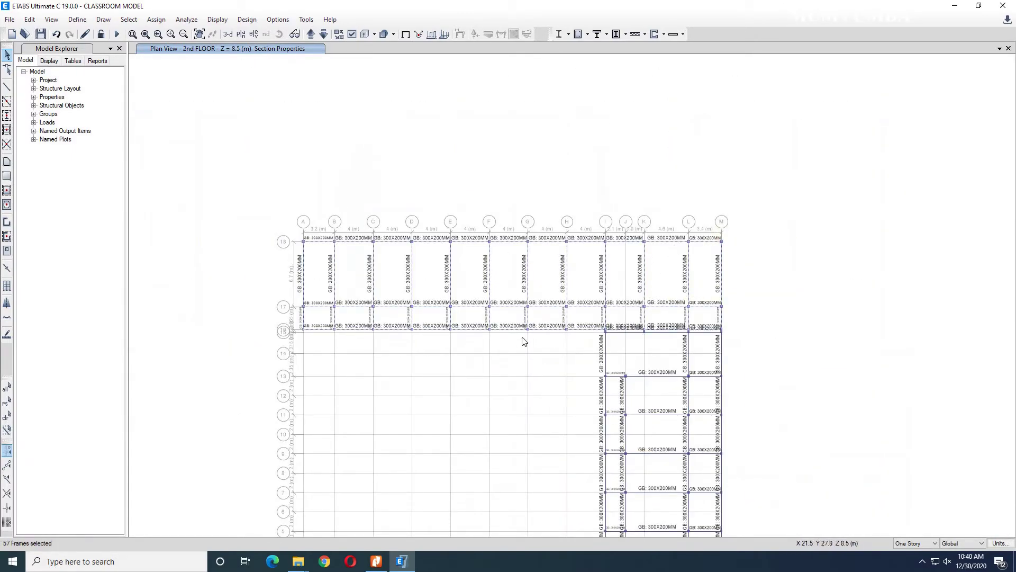
Step: Assign the RB: 300X200MM frame section to the selected beams between grids 18 and 16 on the 2nd FLOOR
{"action": "scroll", "coordinate": [681, 316], "scroll_direction": "up", "scroll_amount": 3}
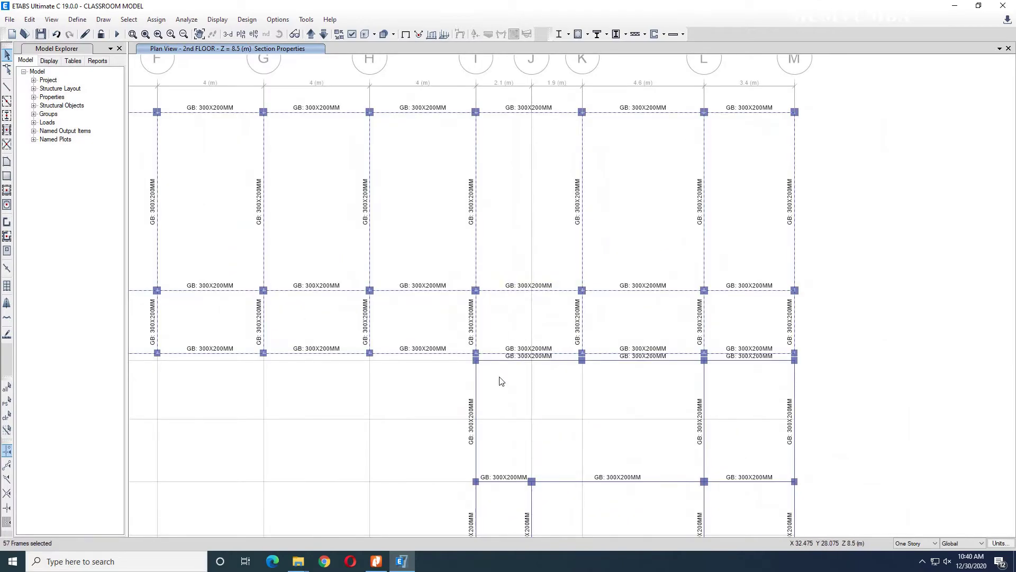
{"action": "left_click", "coordinate": [156, 19]}
{"action": "mouse_move", "coordinate": [182, 48]}
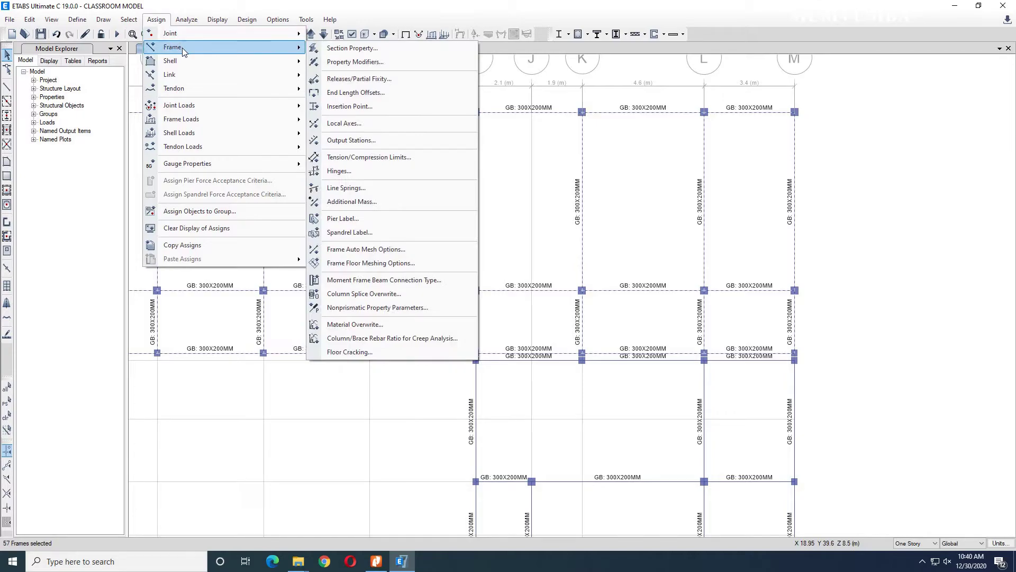
{"action": "left_click", "coordinate": [323, 51]}
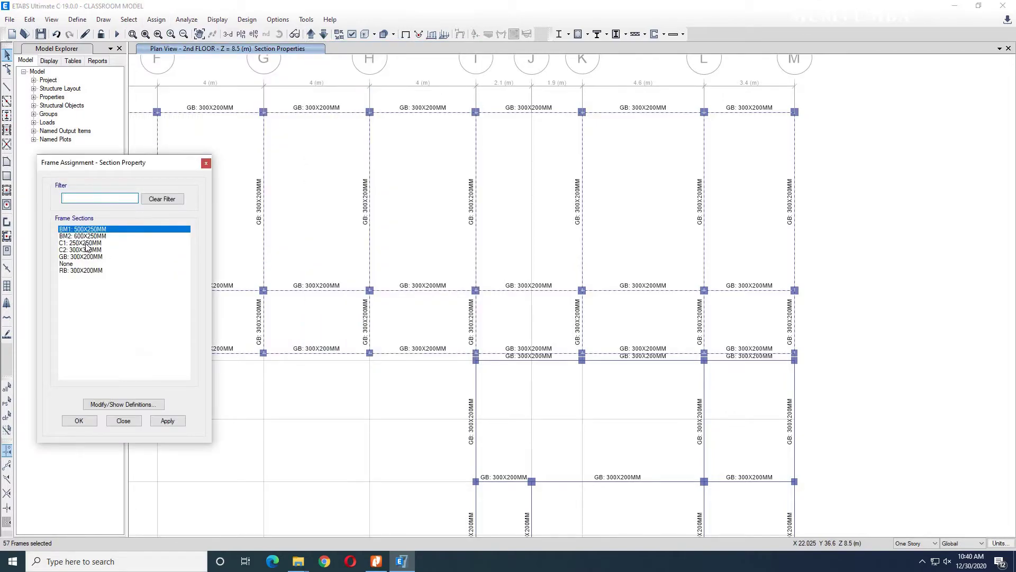
{"action": "left_click", "coordinate": [82, 270]}
{"action": "left_click", "coordinate": [167, 420]}
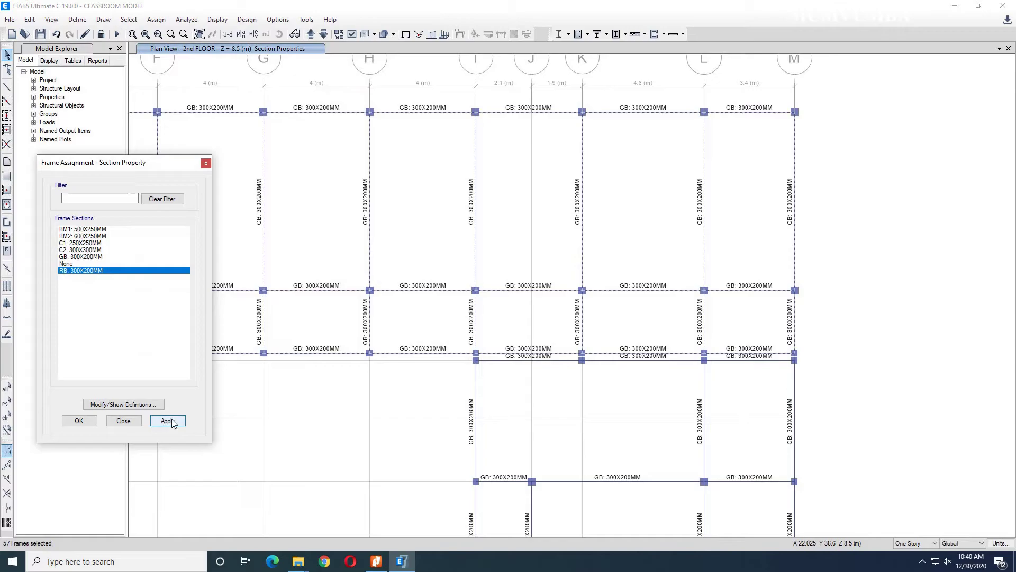
{"action": "left_click", "coordinate": [78, 420]}
Step: Select the grid I beam between grids 15 and 13 and the I to M beams on grid 15
{"action": "scroll", "coordinate": [477, 307], "scroll_direction": "up", "scroll_amount": 3}
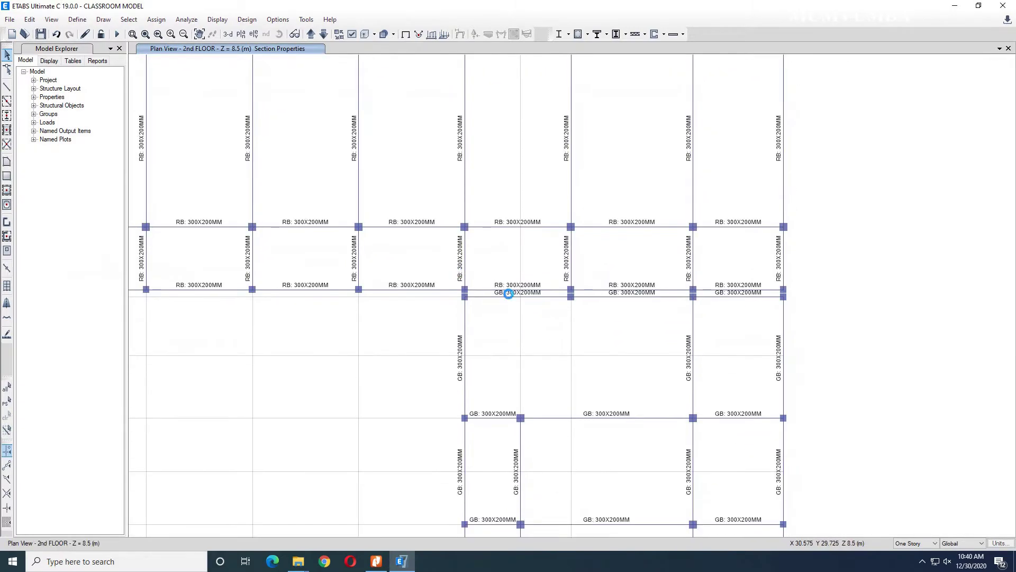
{"action": "left_click", "coordinate": [547, 279]}
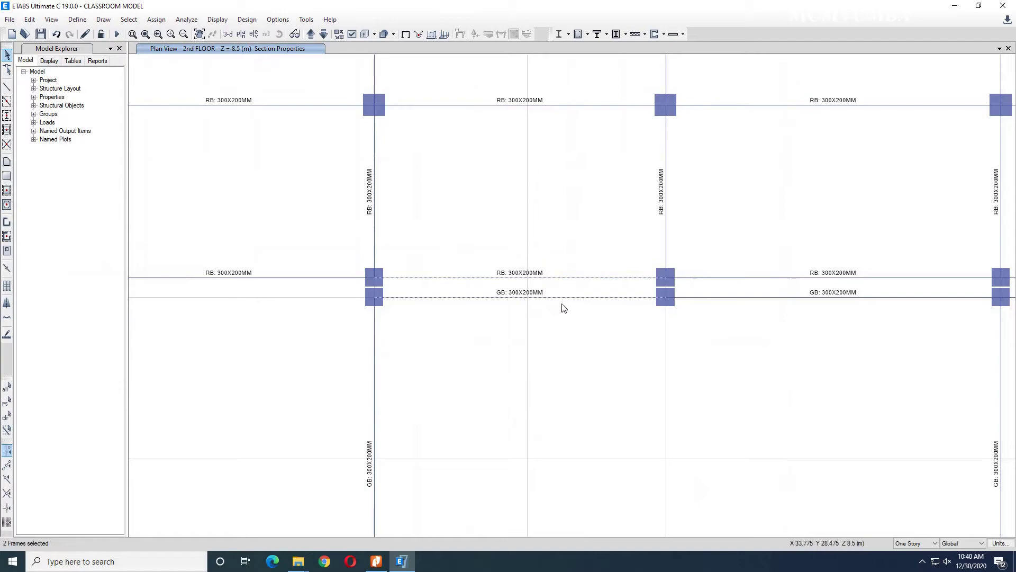
{"action": "key", "text": "ctrl+q"}
{"action": "left_click_drag", "start_coordinate": [410, 390], "coordinate": [308, 354]}
{"action": "left_click", "coordinate": [582, 296]}
{"action": "left_click", "coordinate": [866, 300]}
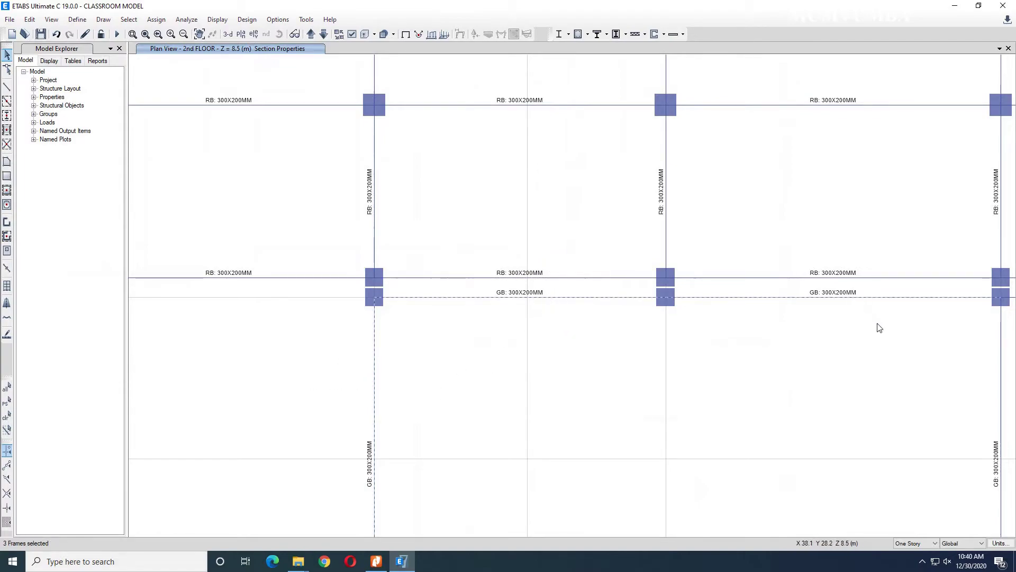
{"action": "middle_click_drag", "start_coordinate": [878, 327], "coordinate": [445, 333]}
{"action": "left_click_drag", "start_coordinate": [648, 323], "coordinate": [629, 305]}
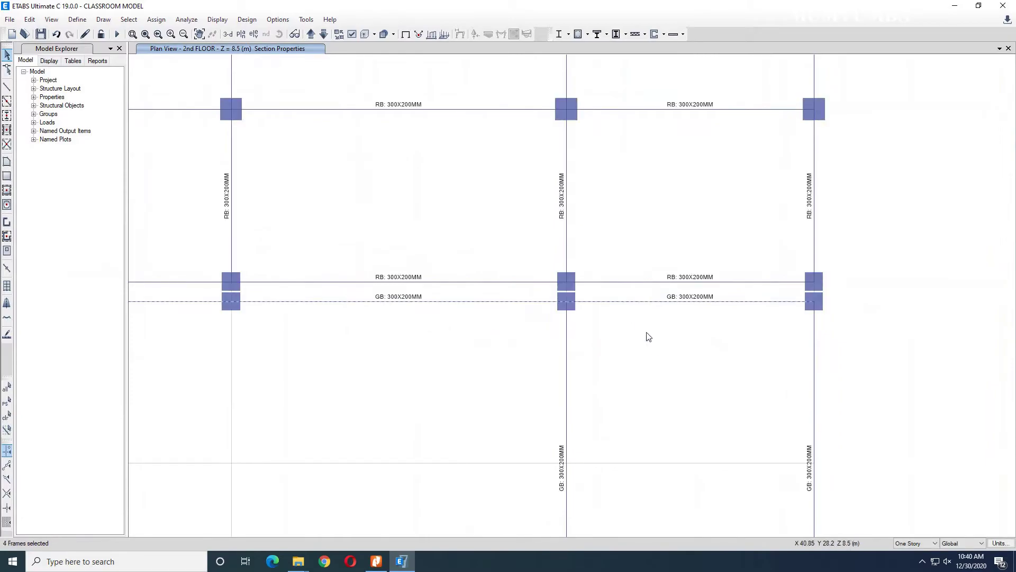
Step: Add the remaining lengthwise wing beams on grids I, J, L and M, from grid 15 down to grid 1, to the selection
{"action": "scroll", "coordinate": [662, 356], "scroll_direction": "down", "scroll_amount": 3}
{"action": "left_click_drag", "start_coordinate": [738, 391], "coordinate": [331, 377]}
{"action": "middle_click_drag", "start_coordinate": [376, 419], "coordinate": [517, 409]}
{"action": "left_click_drag", "start_coordinate": [748, 368], "coordinate": [284, 347]}
{"action": "middle_click_drag", "start_coordinate": [398, 397], "coordinate": [396, 264]}
{"action": "left_click_drag", "start_coordinate": [732, 353], "coordinate": [306, 314]}
{"action": "left_click_drag", "start_coordinate": [639, 448], "coordinate": [325, 418]}
{"action": "left_click_drag", "start_coordinate": [724, 415], "coordinate": [315, 378]}
{"action": "left_click_drag", "start_coordinate": [726, 398], "coordinate": [351, 379]}
{"action": "left_click_drag", "start_coordinate": [792, 370], "coordinate": [398, 377]}
Step: Add the crosswise I to J, J to L and L to M beams on grids 13 down to 1 to the selection
{"action": "left_click_drag", "start_coordinate": [620, 470], "coordinate": [551, 190]}
{"action": "left_click_drag", "start_coordinate": [461, 456], "coordinate": [455, 188]}
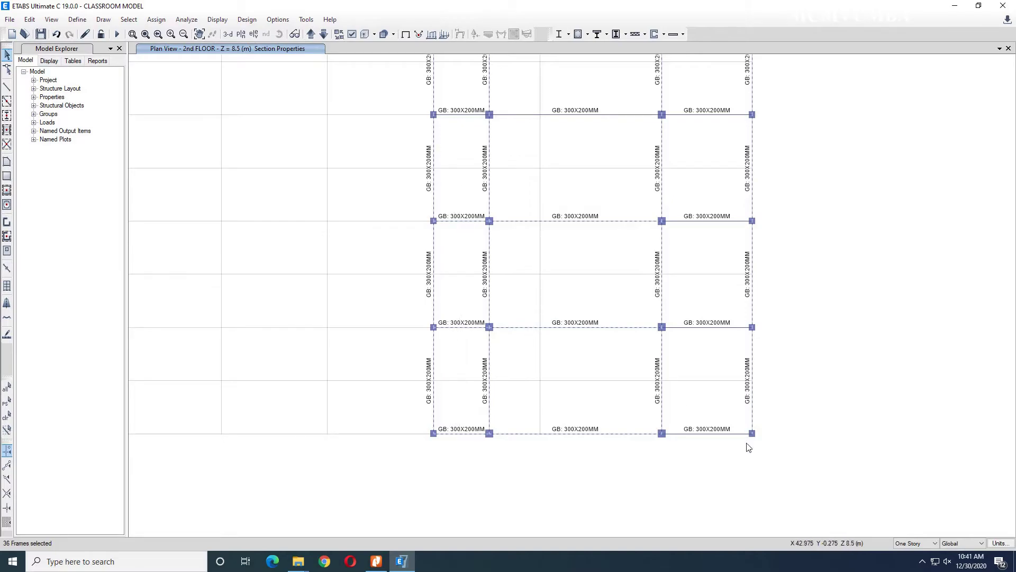
{"action": "left_click_drag", "start_coordinate": [718, 452], "coordinate": [700, 199]}
{"action": "mouse_move", "coordinate": [700, 198]}
{"action": "middle_mouse_down"}
{"action": "mouse_move", "coordinate": [701, 290]}
{"action": "mouse_move", "coordinate": [674, 477]}
{"action": "middle_mouse_up"}
{"action": "left_click_drag", "start_coordinate": [676, 435], "coordinate": [662, 73]}
{"action": "left_click_drag", "start_coordinate": [558, 420], "coordinate": [523, 68]}
{"action": "left_click_drag", "start_coordinate": [435, 411], "coordinate": [421, 70]}
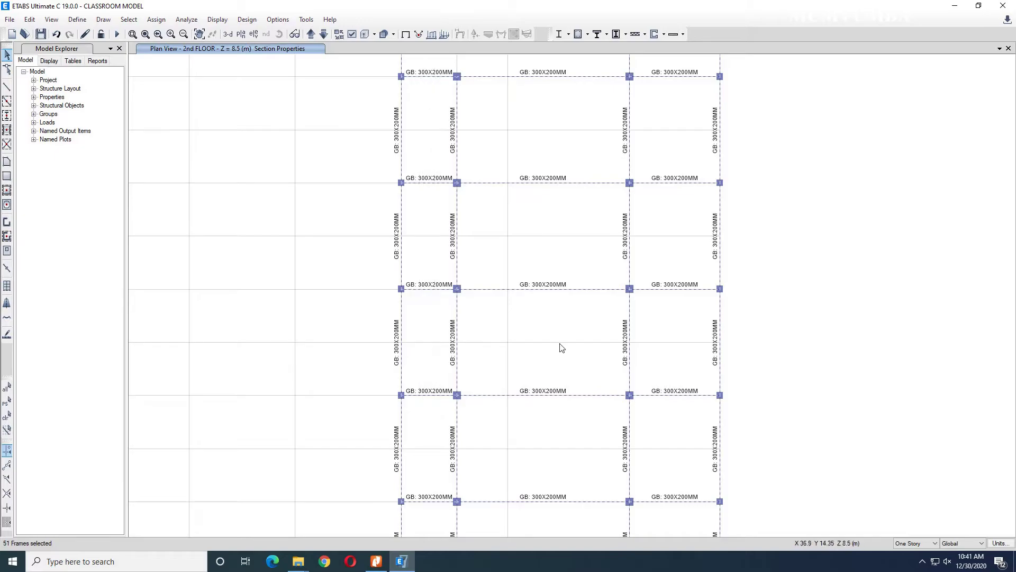
{"action": "scroll", "coordinate": [579, 377], "scroll_direction": "down", "scroll_amount": 3}
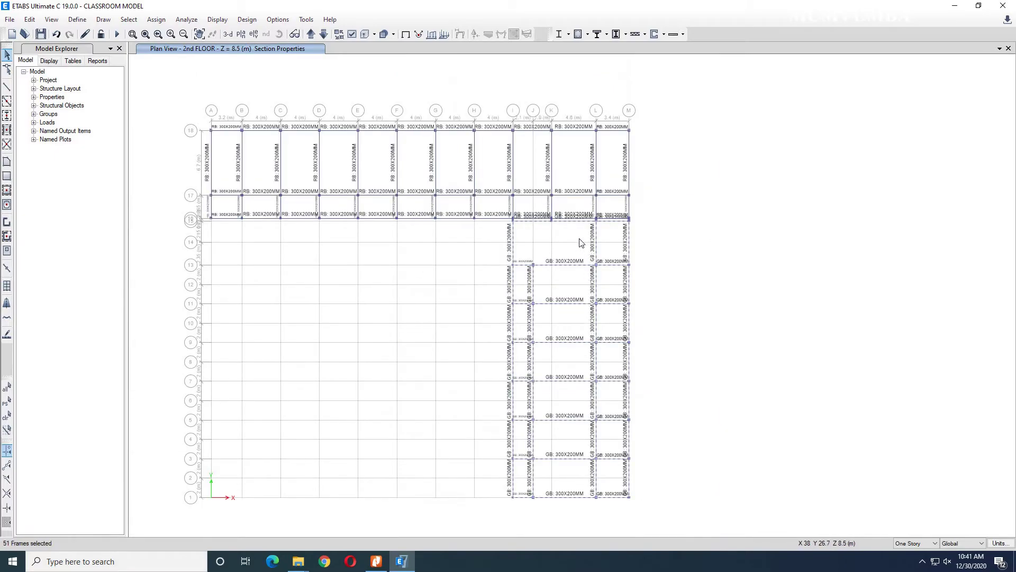
{"action": "scroll", "coordinate": [582, 246], "scroll_direction": "up", "scroll_amount": 3}
{"action": "scroll", "coordinate": [578, 249], "scroll_direction": "down", "scroll_amount": 3}
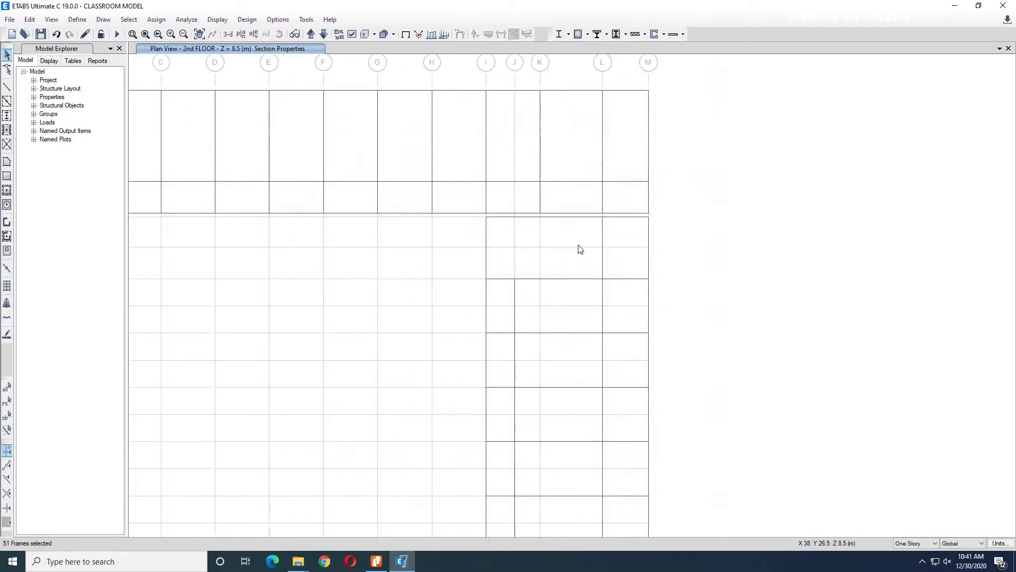
{"action": "scroll", "coordinate": [580, 360], "scroll_direction": "up", "scroll_amount": 3}
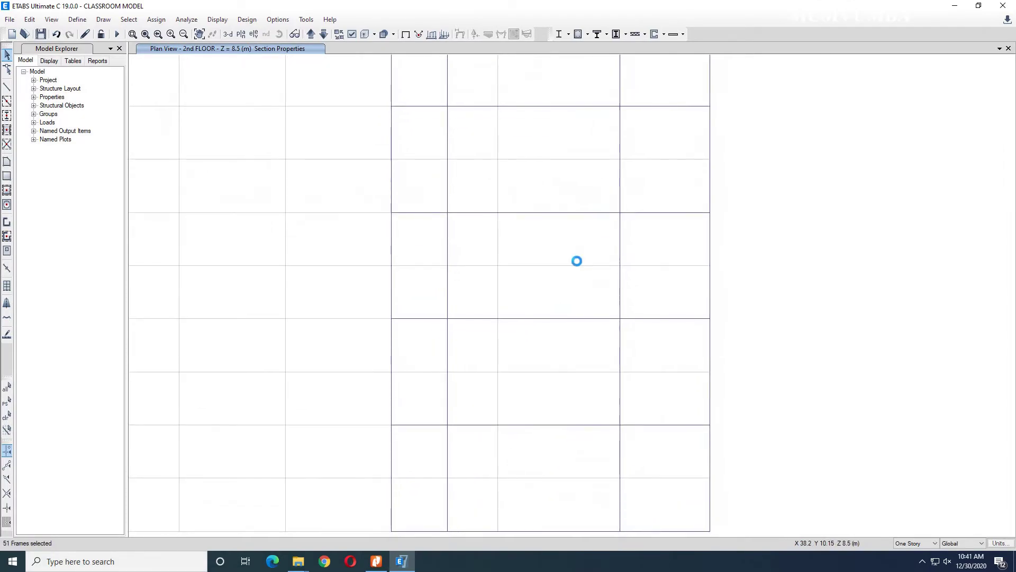
{"action": "scroll", "coordinate": [577, 288], "scroll_direction": "down", "scroll_amount": 3}
{"action": "scroll", "coordinate": [582, 377], "scroll_direction": "up", "scroll_amount": 3}
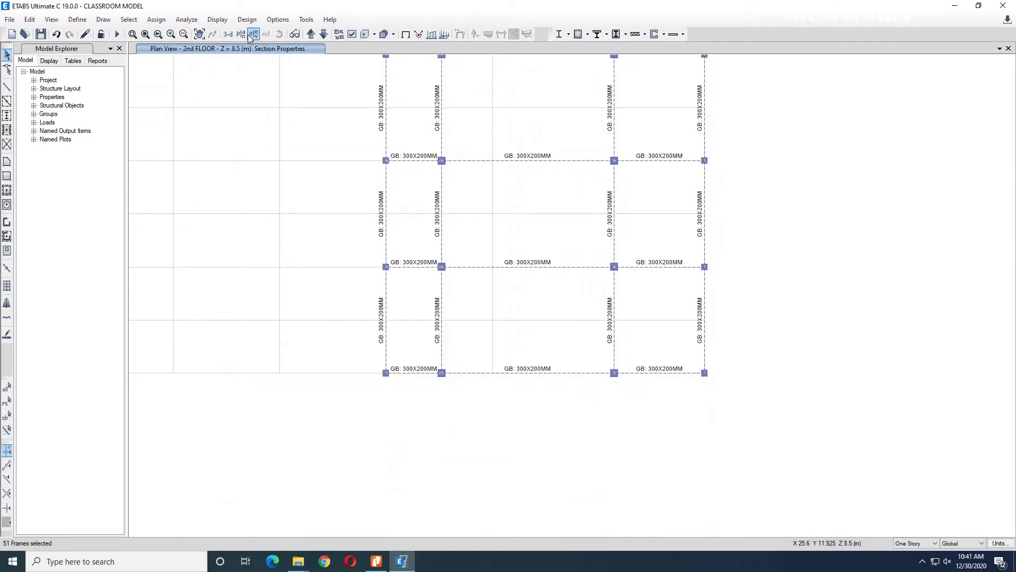
{"action": "left_click", "coordinate": [161, 21]}
{"action": "mouse_move", "coordinate": [206, 48]}
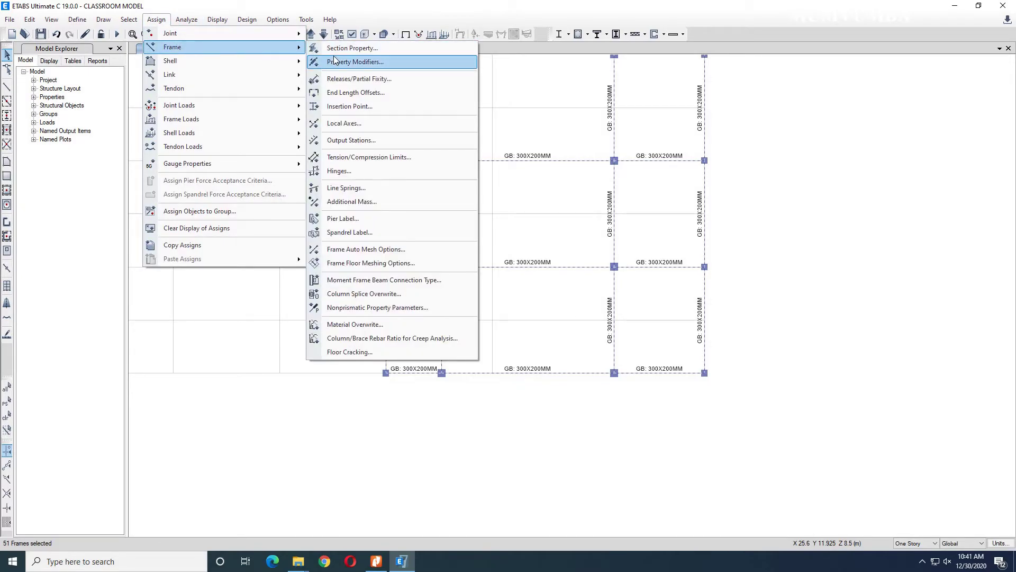
{"action": "left_click", "coordinate": [355, 62]}
{"action": "left_click", "coordinate": [607, 185]}
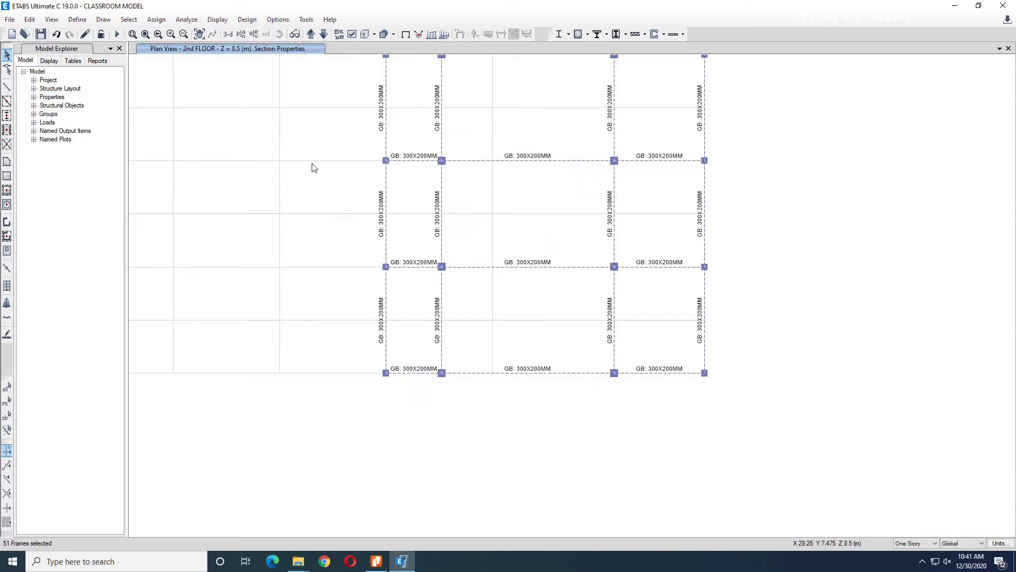
Step: Assign the BM1: 500X250MM frame section to the selected beams of the I to M wing on the 2nd FLOOR
{"action": "left_click", "coordinate": [156, 19]}
{"action": "mouse_move", "coordinate": [221, 52]}
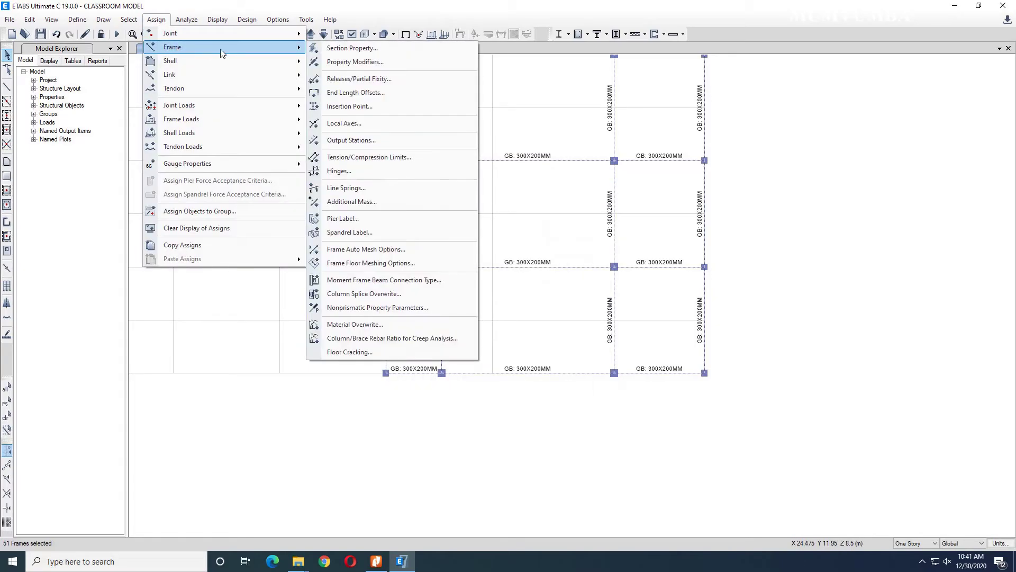
{"action": "left_click", "coordinate": [339, 49]}
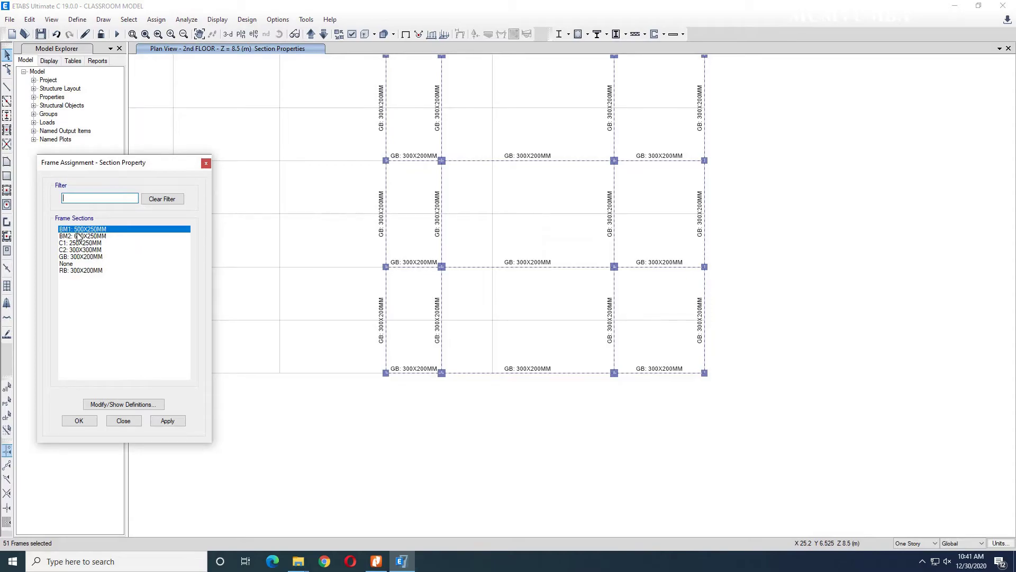
{"action": "left_click", "coordinate": [168, 419]}
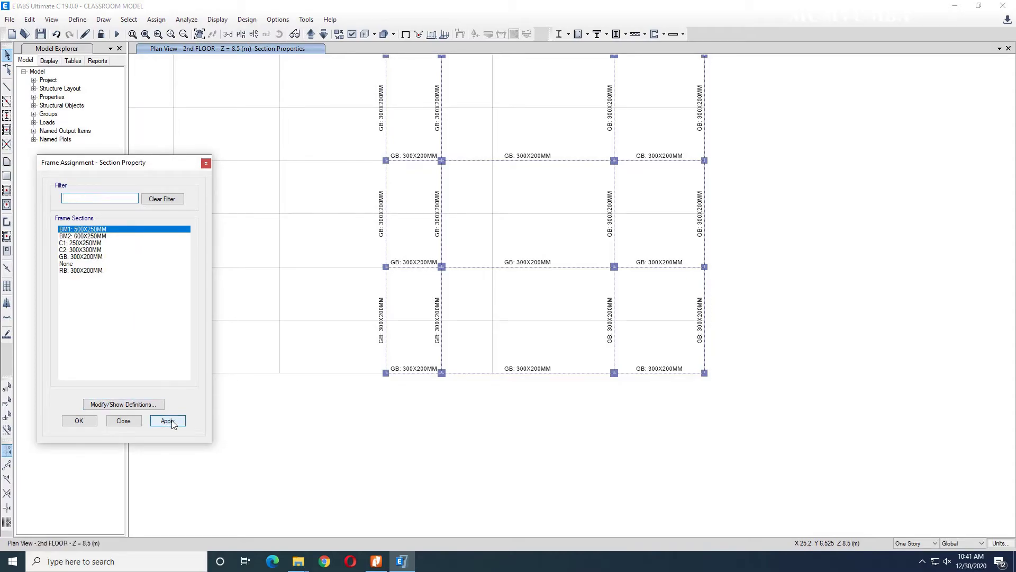
{"action": "left_click", "coordinate": [79, 420]}
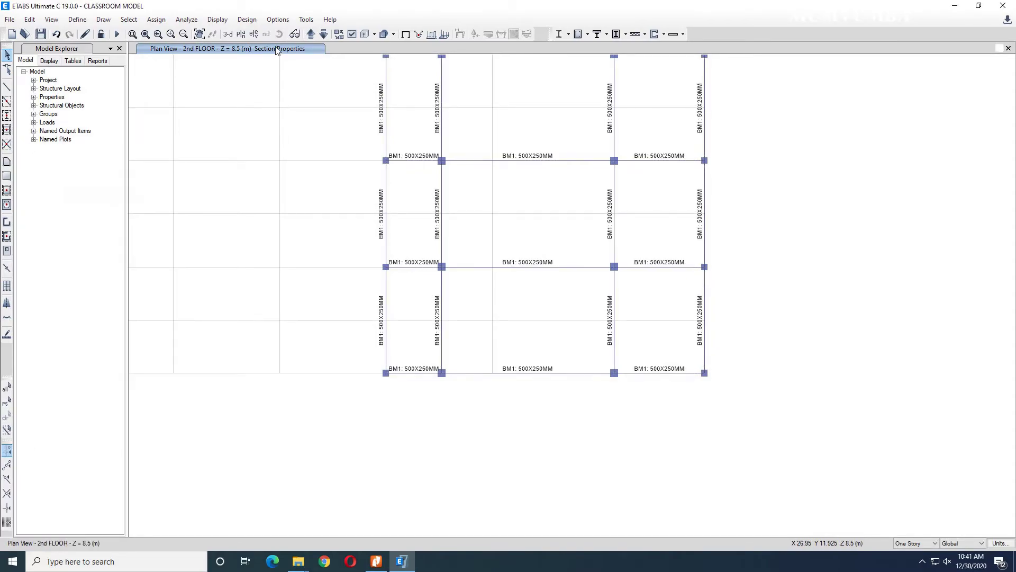
Step: Examine the beam and column section labels across all floors of the building in the 3-D view
{"action": "left_click", "coordinate": [227, 34]}
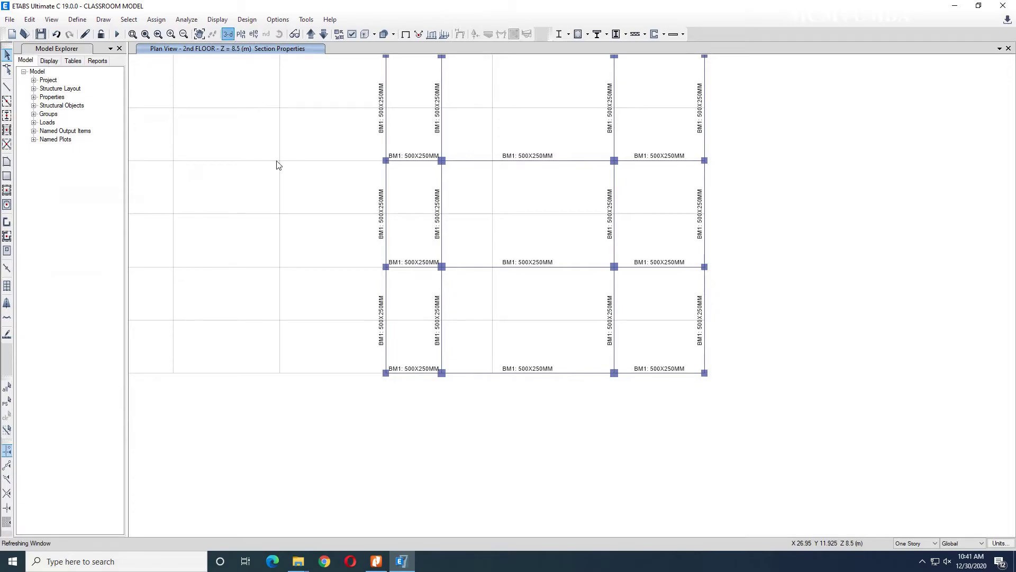
{"action": "middle_click_drag", "start_coordinate": [509, 332], "coordinate": [586, 266], "text": "shift"}
{"action": "scroll", "coordinate": [562, 211], "scroll_direction": "up", "scroll_amount": 5}
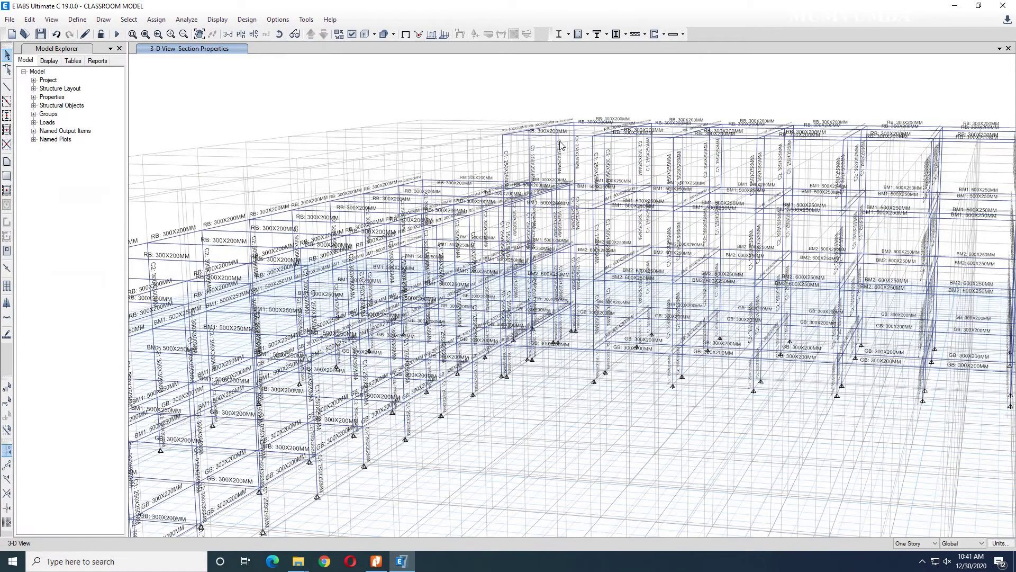
{"action": "scroll", "coordinate": [551, 140], "scroll_direction": "up", "scroll_amount": 3}
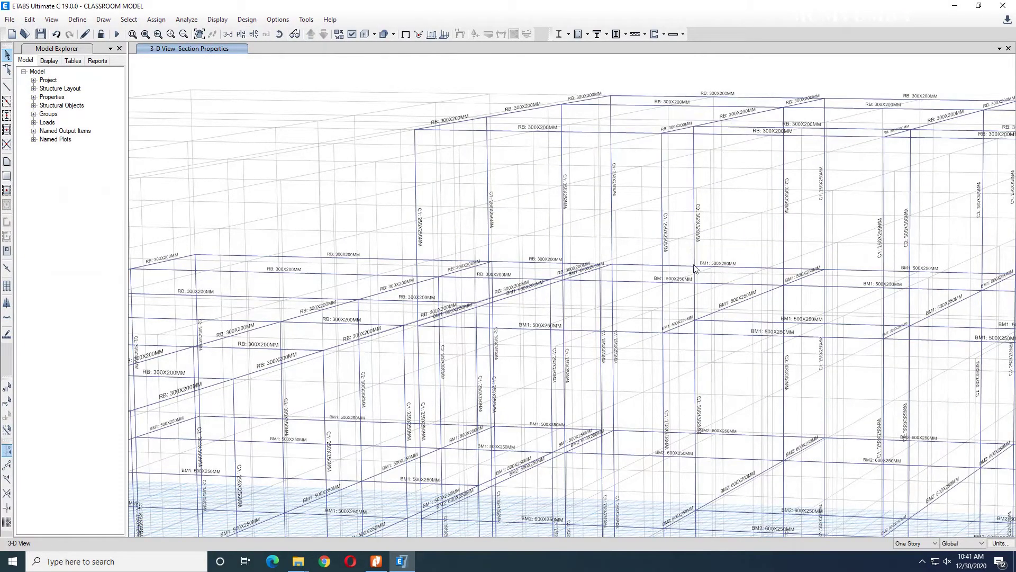
{"action": "middle_click_drag", "start_coordinate": [705, 298], "coordinate": [651, 221]}
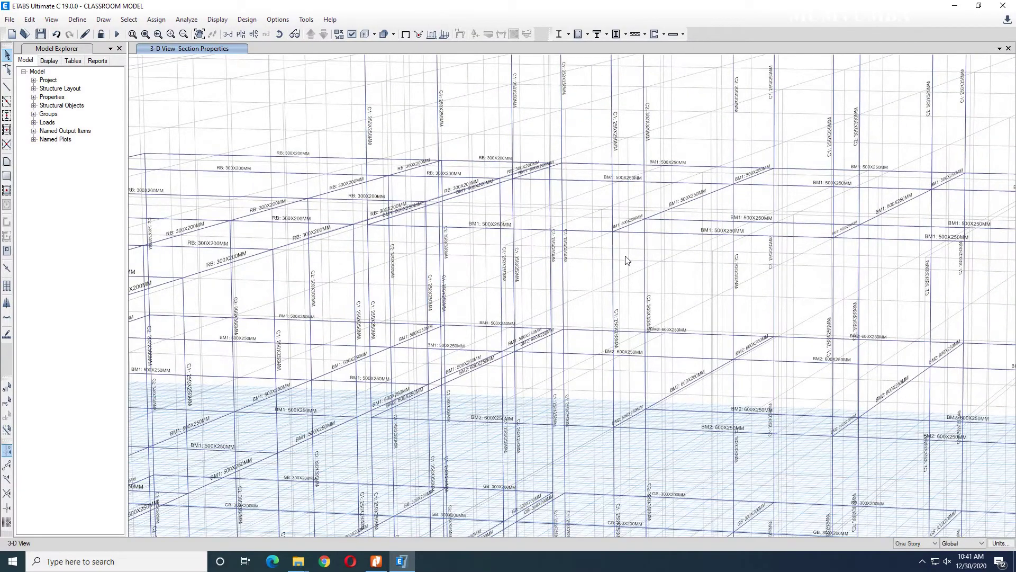
{"action": "scroll", "coordinate": [675, 334], "scroll_direction": "up", "scroll_amount": 3}
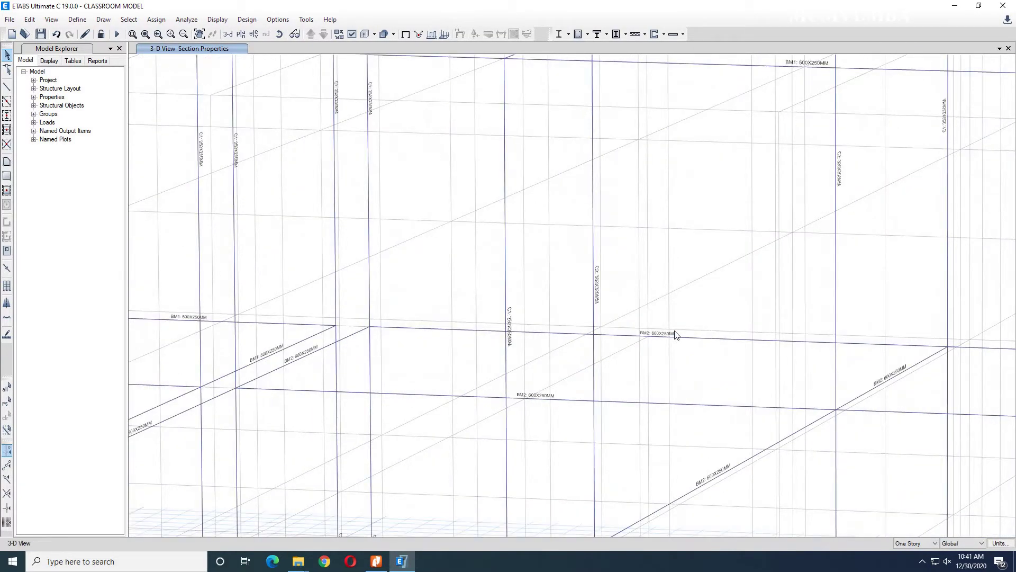
{"action": "scroll", "coordinate": [675, 335], "scroll_direction": "down", "scroll_amount": 5}
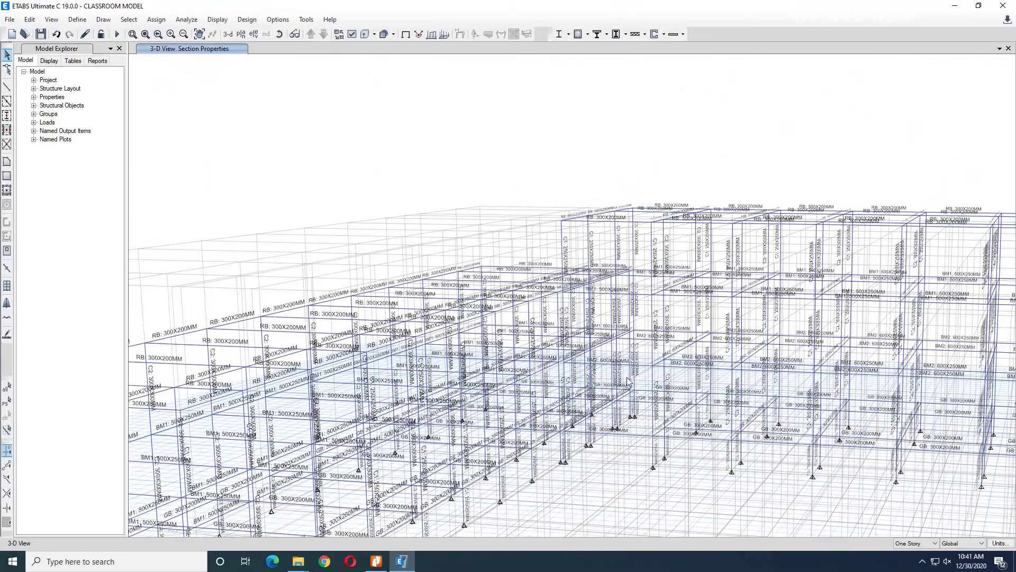
{"action": "scroll", "coordinate": [628, 380], "scroll_direction": "up", "scroll_amount": 5}
{"action": "scroll", "coordinate": [601, 311], "scroll_direction": "down", "scroll_amount": 3}
{"action": "scroll", "coordinate": [479, 365], "scroll_direction": "up", "scroll_amount": 5}
{"action": "scroll", "coordinate": [479, 365], "scroll_direction": "down", "scroll_amount": 6}
{"action": "scroll", "coordinate": [635, 391], "scroll_direction": "up", "scroll_amount": 1}
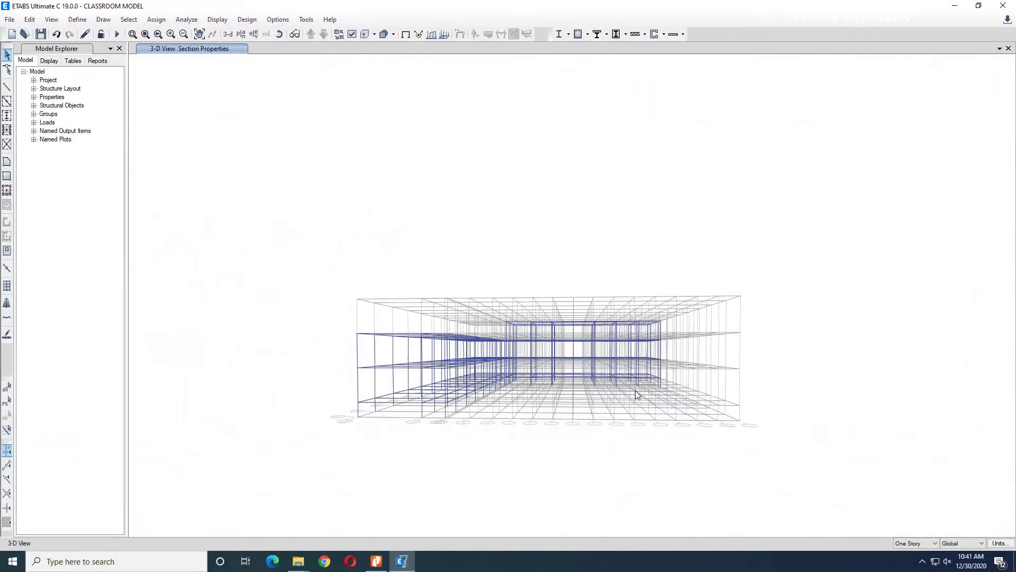
Step: Select the joints along the base of the building and restrain them in translation and rotation about X, Y and Z
{"action": "scroll", "coordinate": [636, 395], "scroll_direction": "up", "scroll_amount": 2}
{"action": "middle_click_drag", "start_coordinate": [637, 396], "coordinate": [398, 380], "text": "shift"}
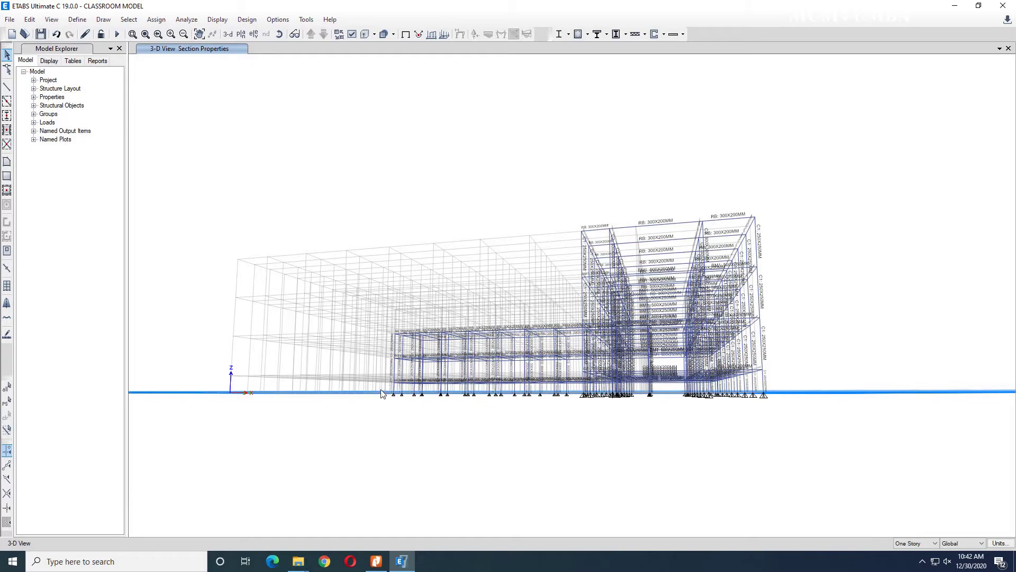
{"action": "left_click_drag", "start_coordinate": [398, 401], "coordinate": [799, 421]}
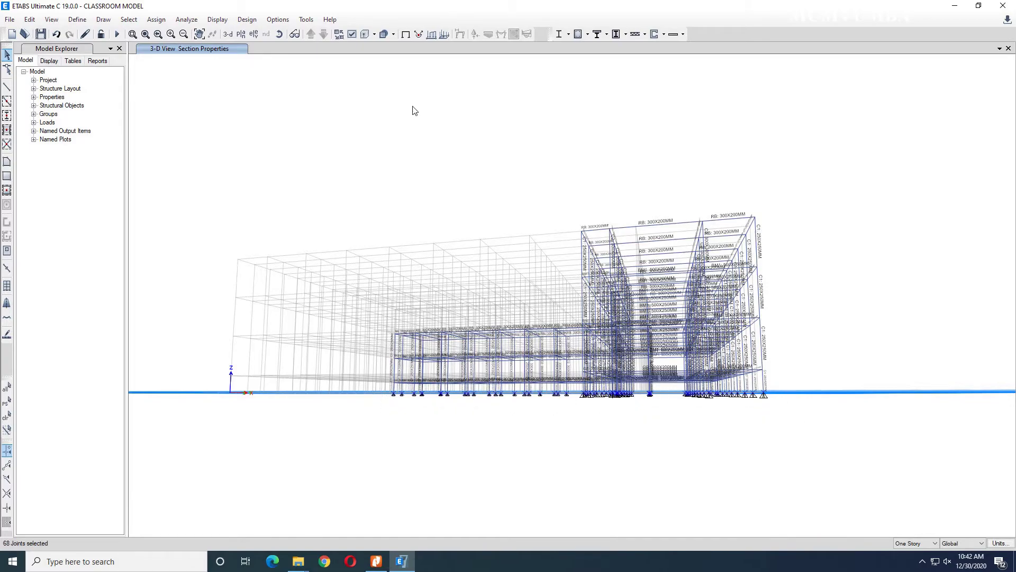
{"action": "left_click", "coordinate": [155, 20]}
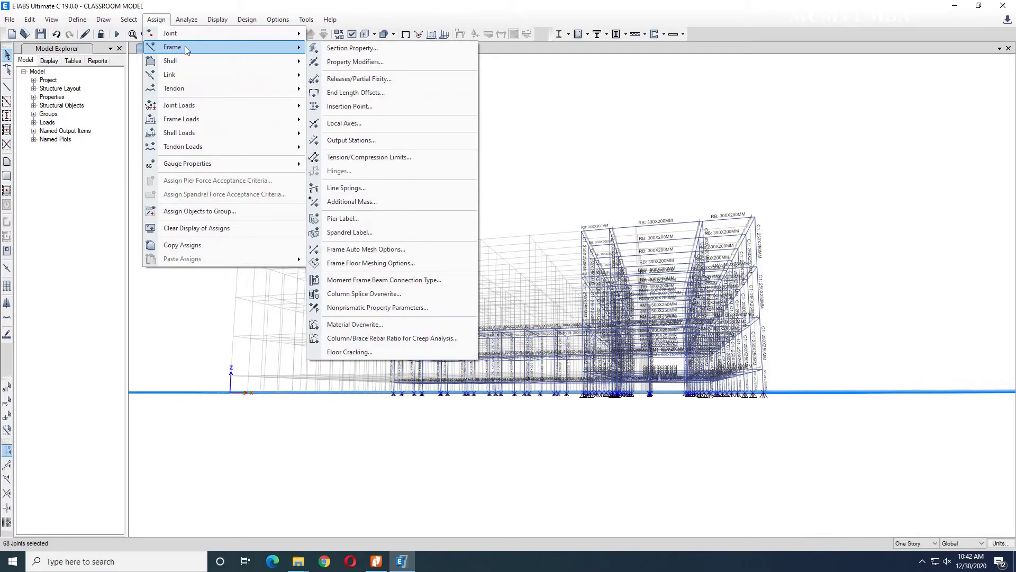
{"action": "mouse_move", "coordinate": [281, 36]}
{"action": "left_click", "coordinate": [341, 34]}
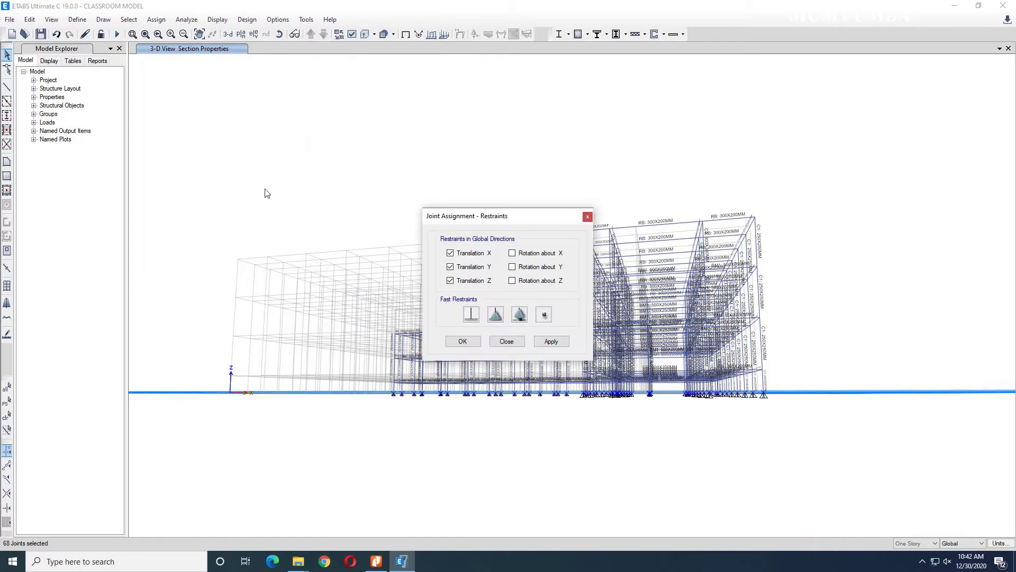
{"action": "left_click", "coordinate": [551, 341]}
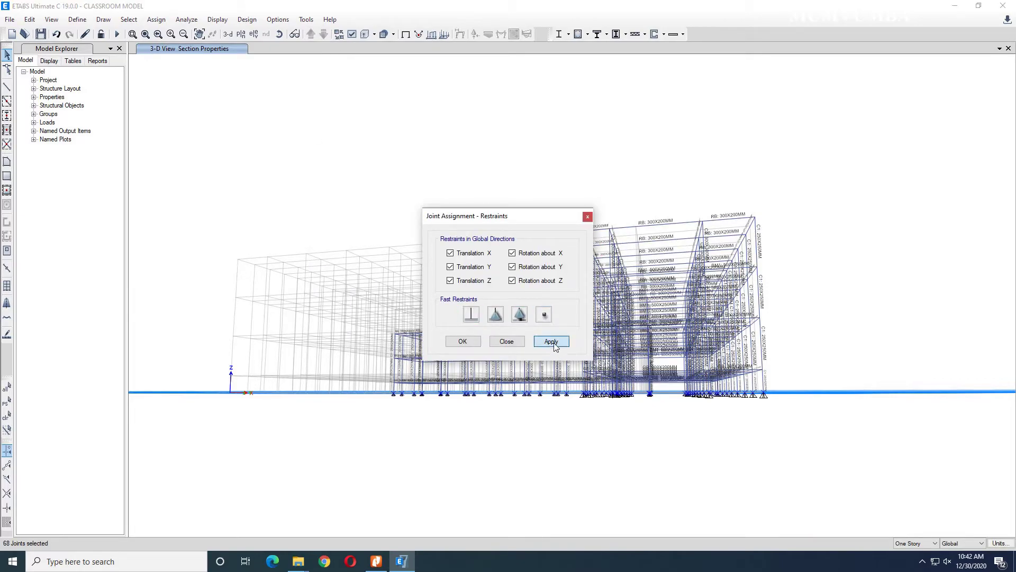
{"action": "left_click", "coordinate": [462, 342]}
Step: Look over the base supports in 3-D and switch to the G. Floor plan view
{"action": "middle_click_drag", "start_coordinate": [438, 281], "coordinate": [534, 430], "text": "shift"}
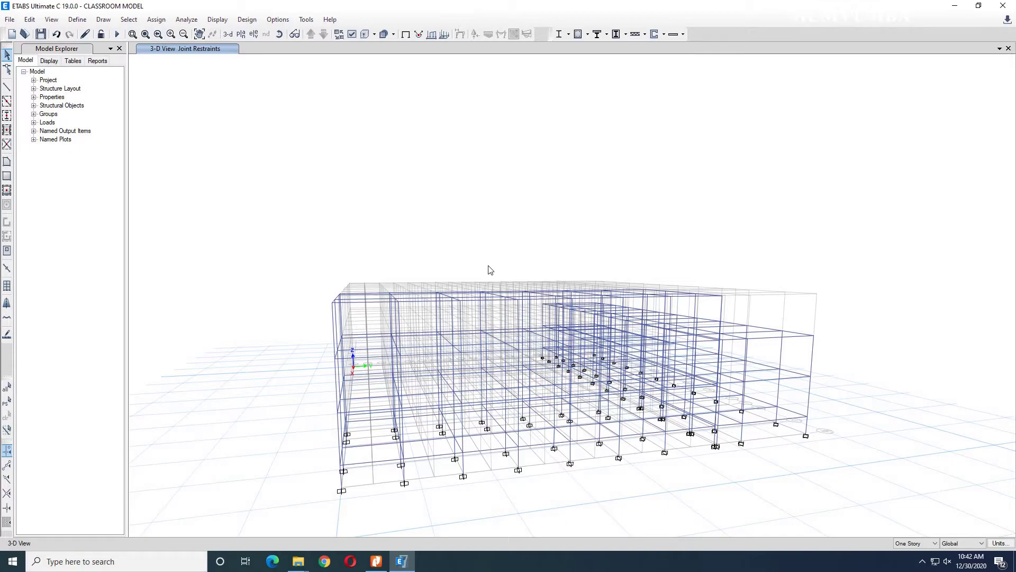
{"action": "middle_click_drag", "start_coordinate": [380, 280], "coordinate": [401, 247], "text": "shift"}
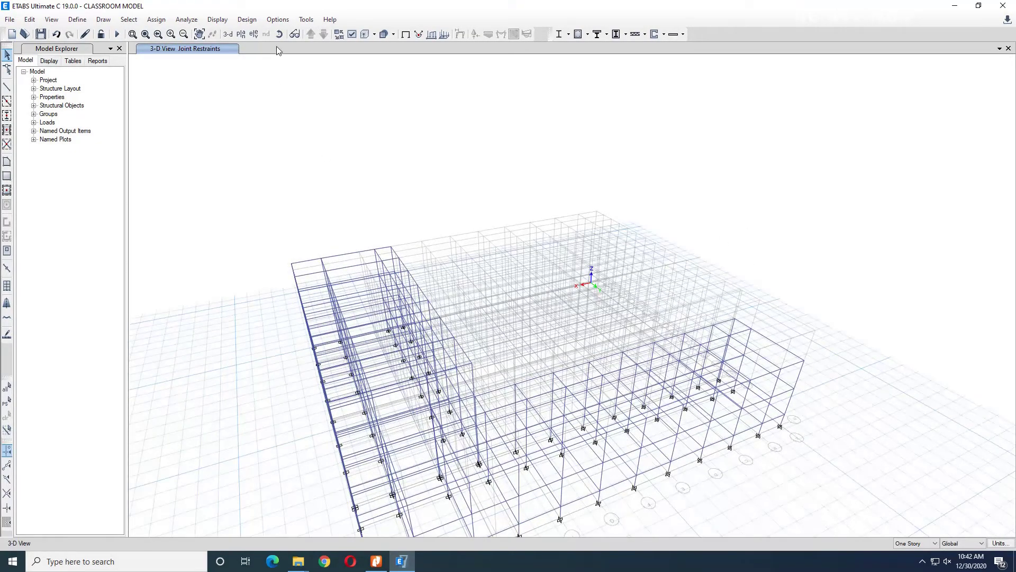
{"action": "left_click", "coordinate": [240, 34]}
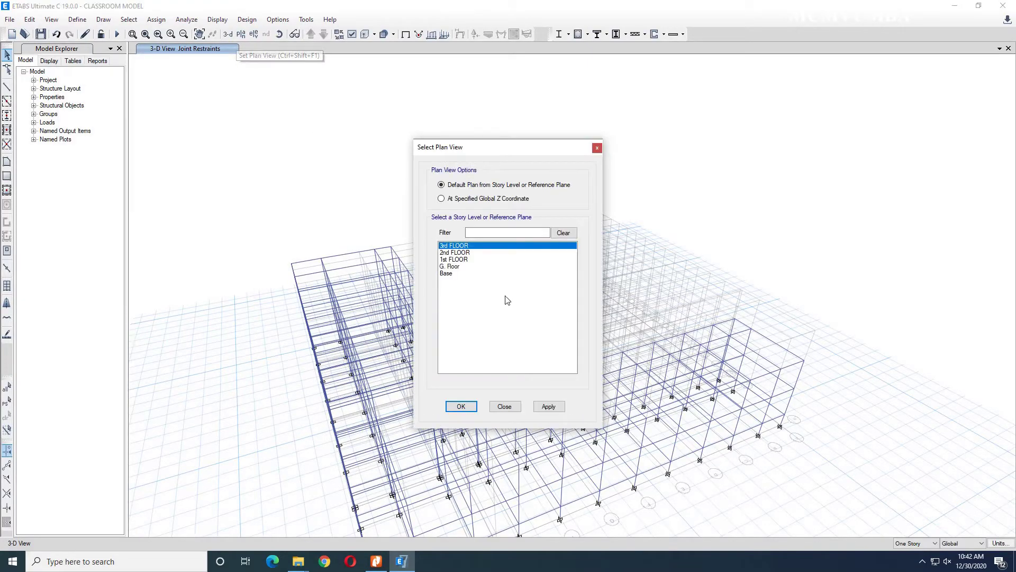
{"action": "left_click", "coordinate": [453, 266]}
{"action": "left_click", "coordinate": [548, 406]}
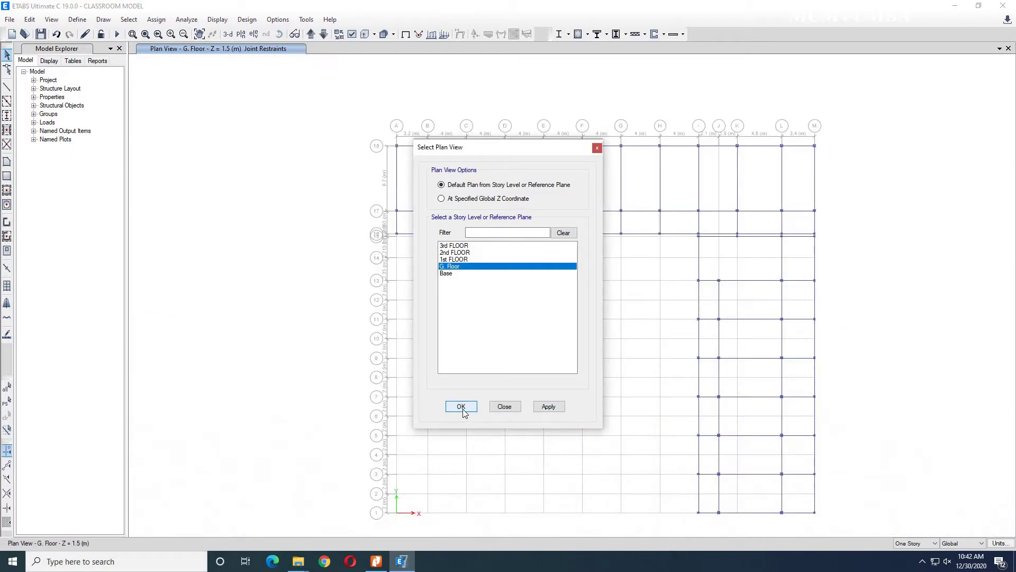
{"action": "left_click", "coordinate": [461, 407]}
{"action": "middle_click_drag", "start_coordinate": [533, 263], "coordinate": [438, 263]}
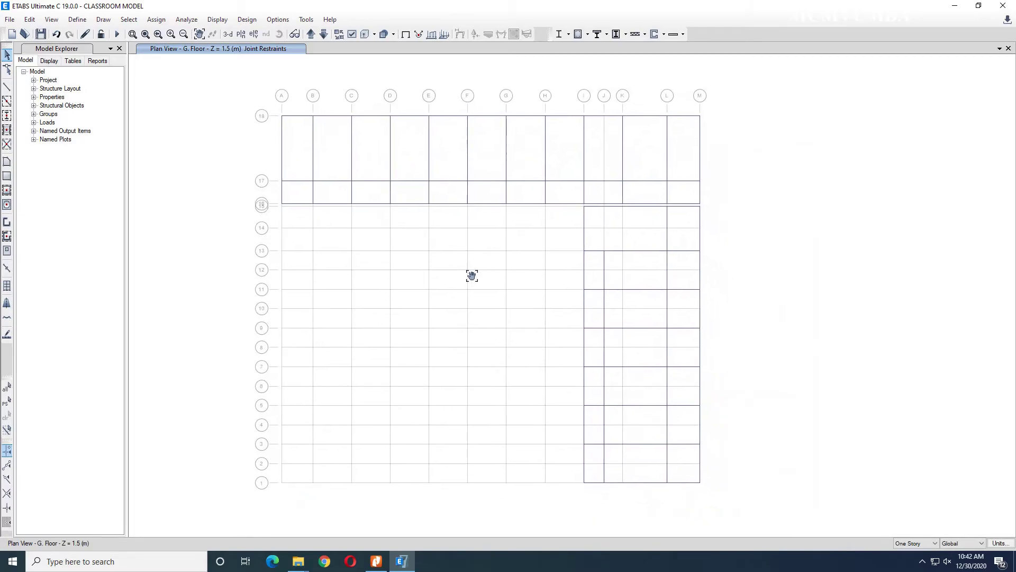
Step: Add a new slab section property and name it Slab: 150MM
{"action": "left_click", "coordinate": [77, 21]}
{"action": "mouse_move", "coordinate": [123, 51]}
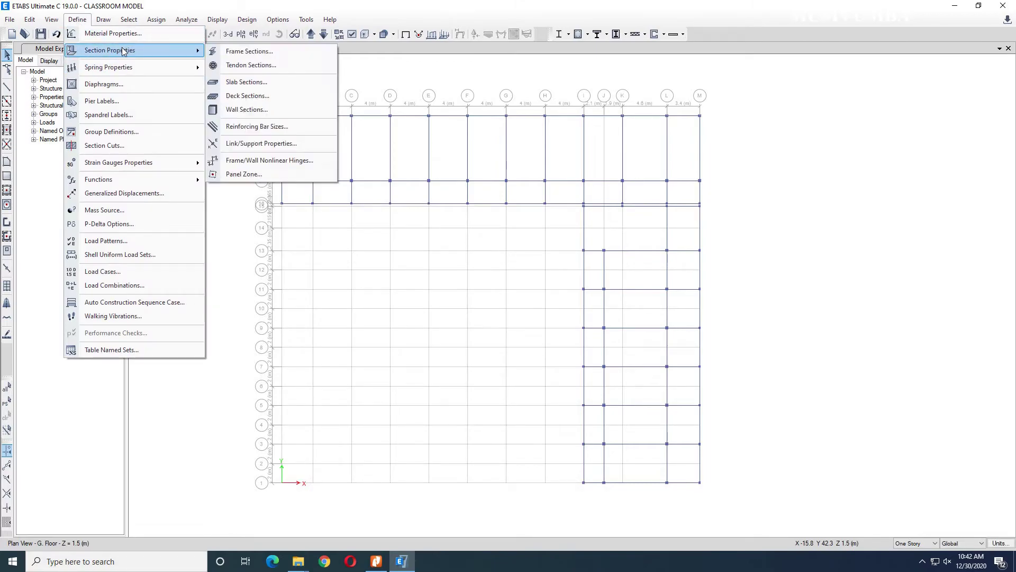
{"action": "left_click", "coordinate": [249, 82]}
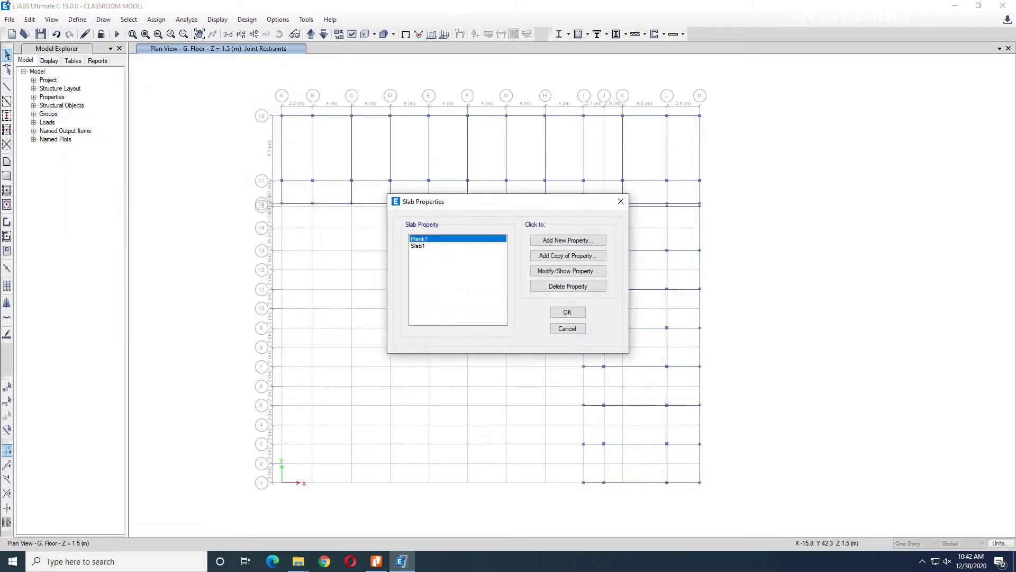
{"action": "left_click", "coordinate": [545, 240]}
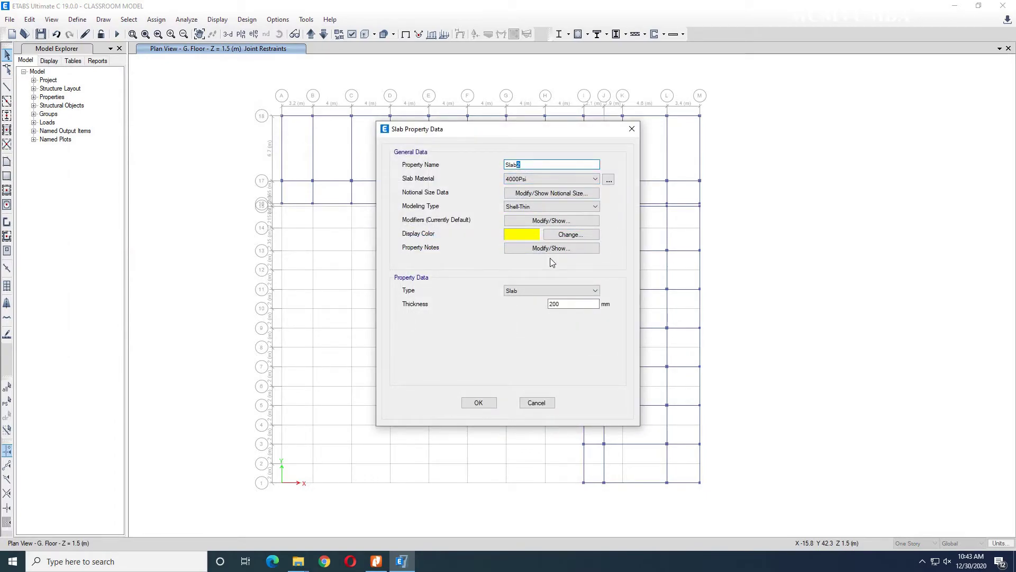
{"action": "key", "text": "BackSpace"}
{"action": "type", "text": ": "}
{"action": "type", "text": "300"}
{"action": "key", "text": "BackSpace"}
{"action": "key", "text": "BackSpace"}
{"action": "type", "text": "150MM"}
Step: Set the new slab's material to C25/30 and its thickness to 150 mm, and save the property
{"action": "left_click", "coordinate": [586, 179]}
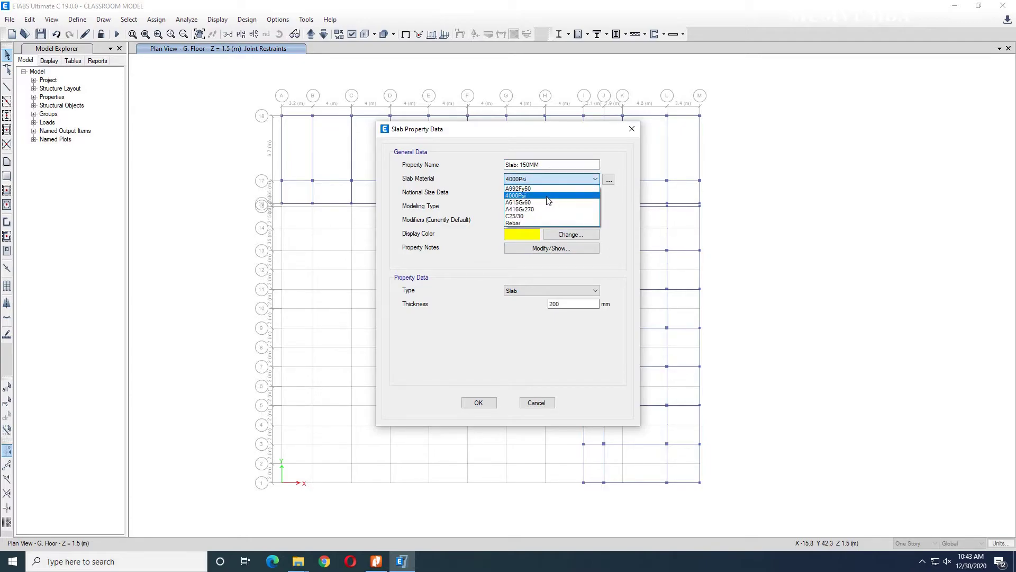
{"action": "left_click", "coordinate": [535, 216]}
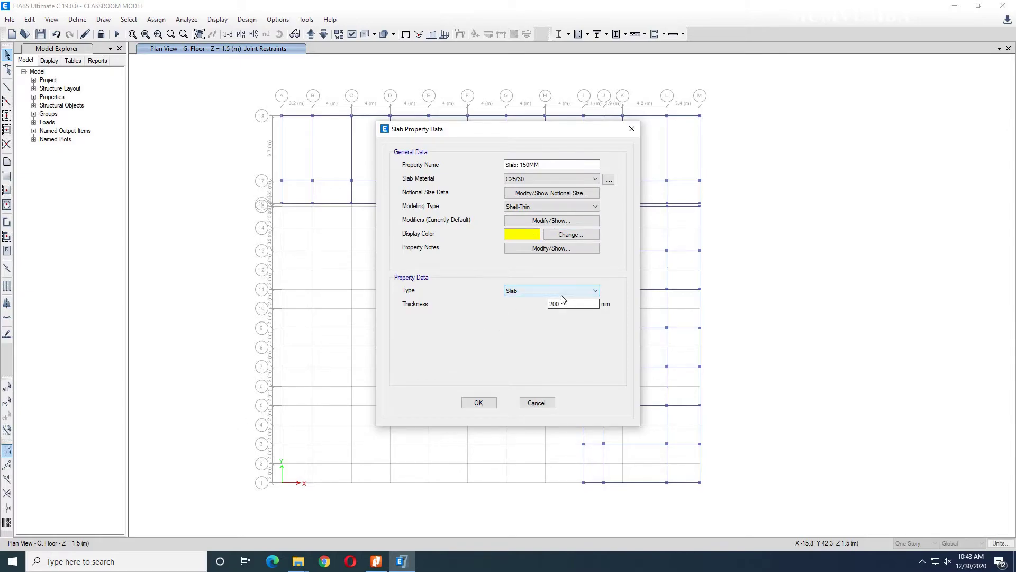
{"action": "left_click_drag", "start_coordinate": [564, 305], "coordinate": [531, 307]}
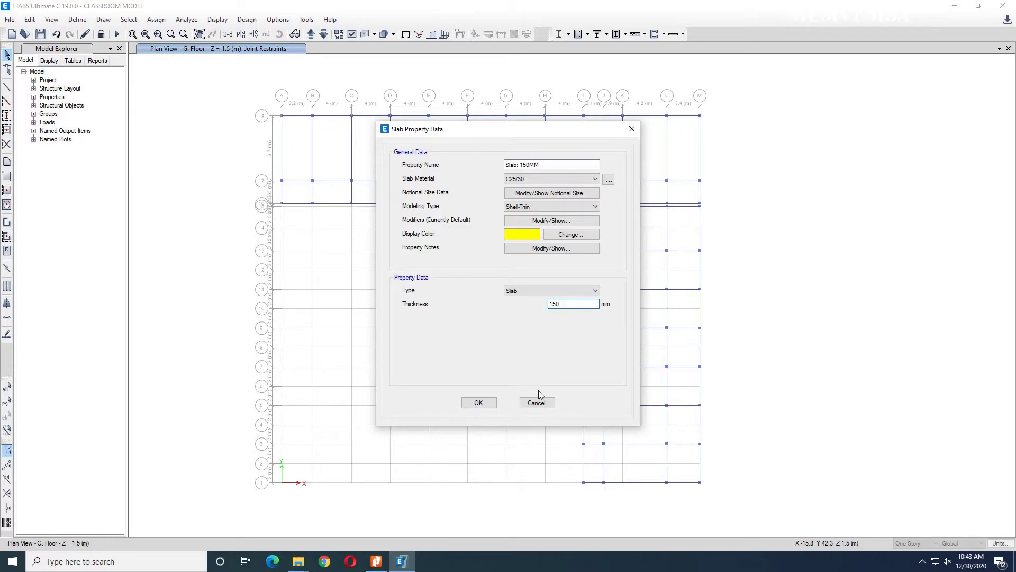
{"action": "left_click", "coordinate": [475, 406]}
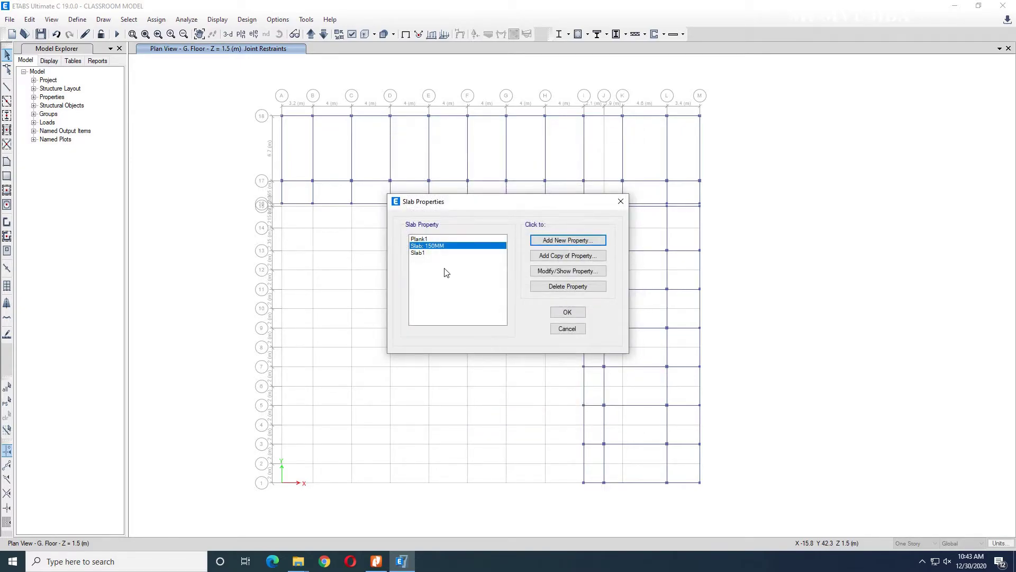
Step: Add a new slab section property named Slab:30MM and set its material to C25/30
{"action": "left_click", "coordinate": [578, 241]}
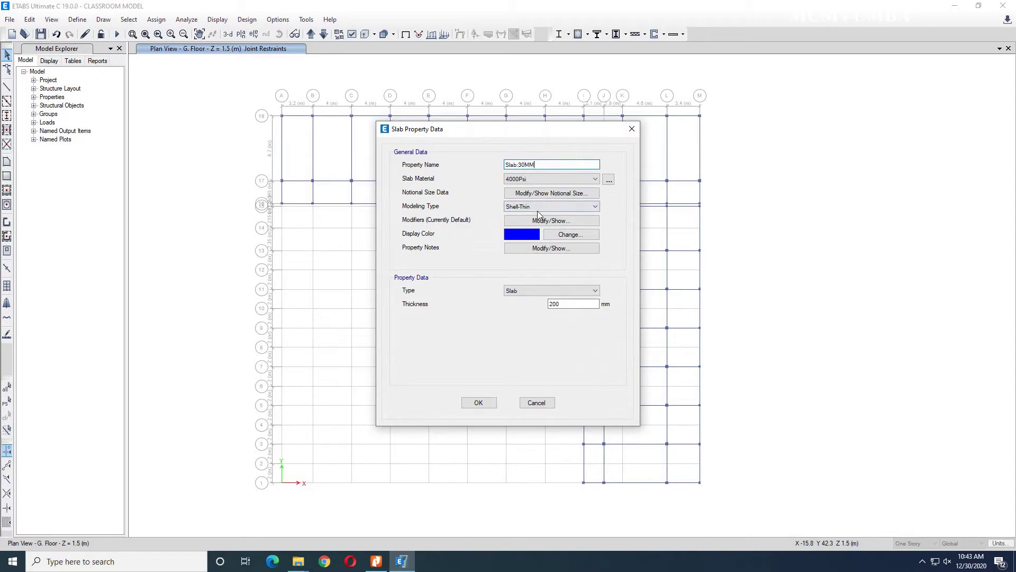
{"action": "left_click", "coordinate": [562, 178]}
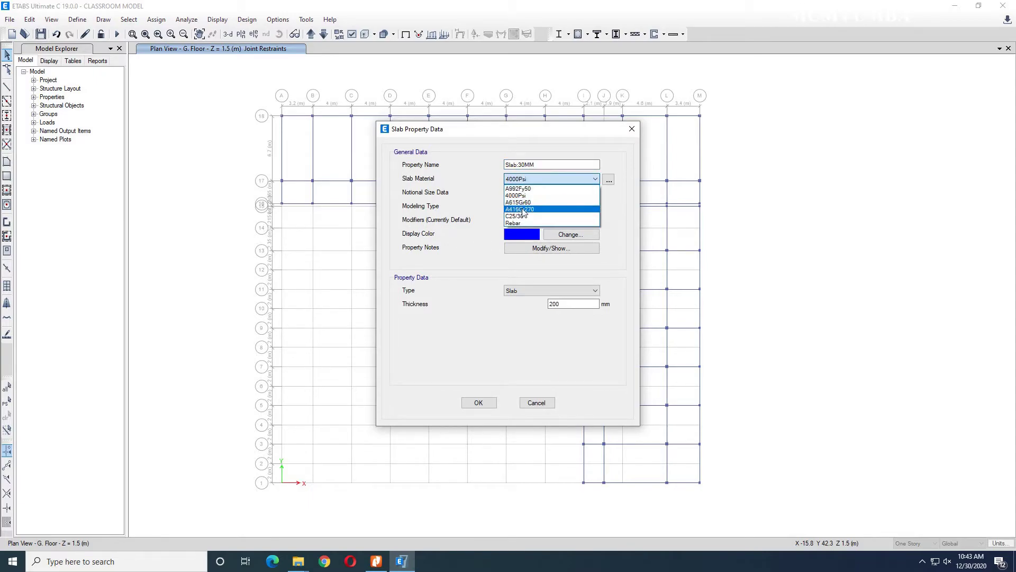
{"action": "left_click", "coordinate": [521, 217]}
Step: Make the Slab:30MM property a Membrane with special one-way load distribution, update its thickness, and save the slab properties
{"action": "left_click", "coordinate": [562, 206]}
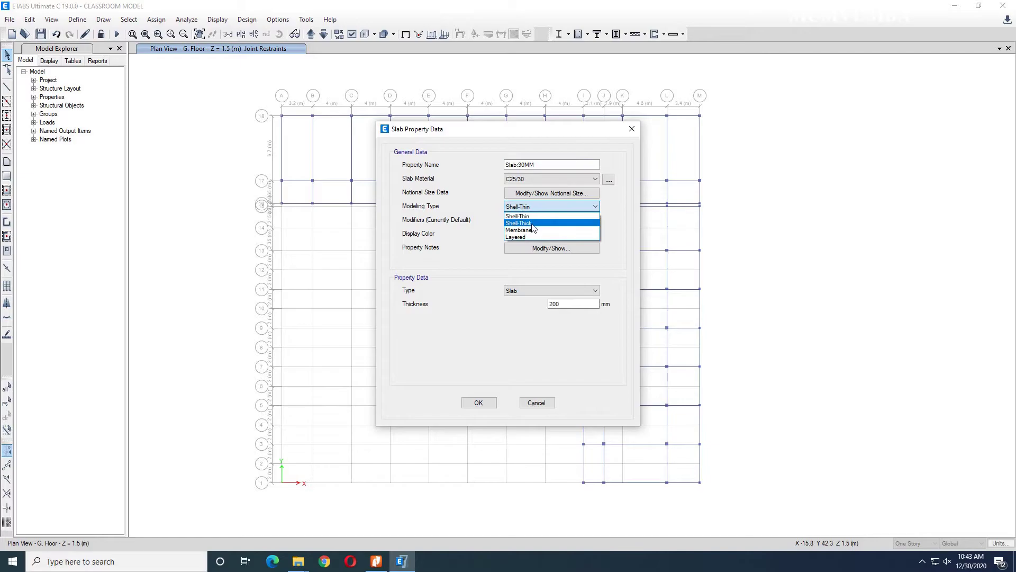
{"action": "left_click", "coordinate": [533, 231]}
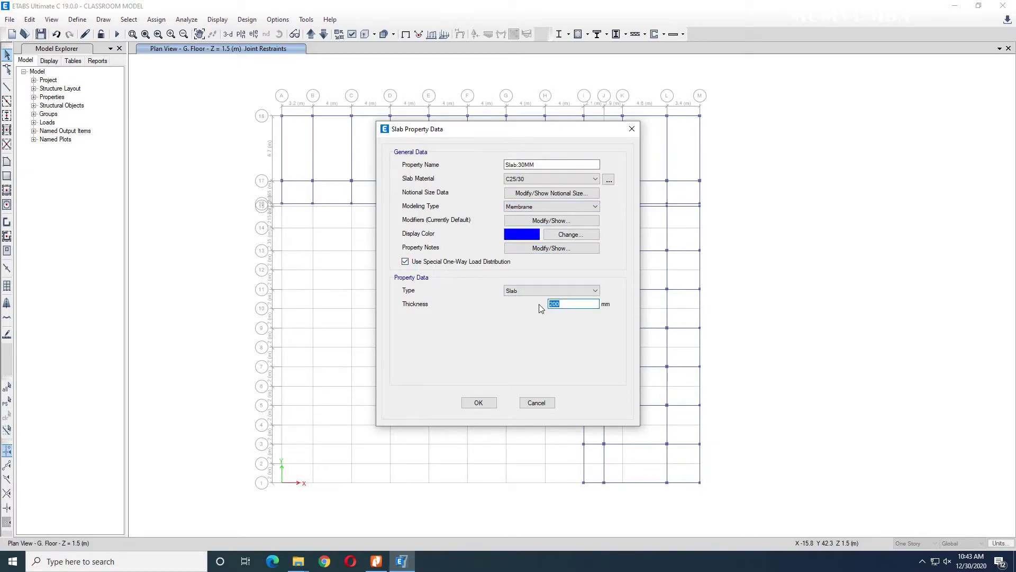
{"action": "left_click", "coordinate": [479, 404]}
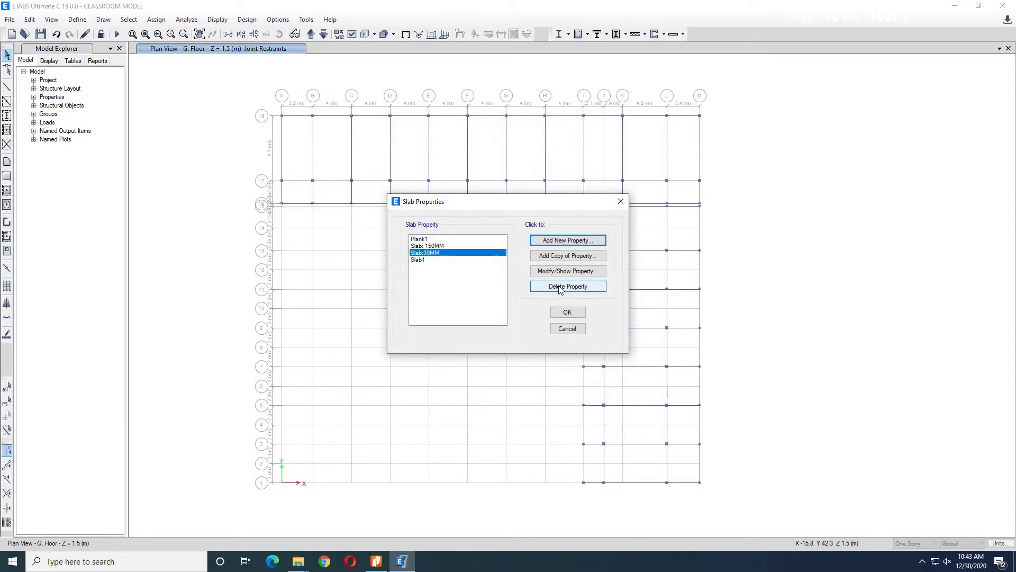
{"action": "left_click", "coordinate": [568, 312]}
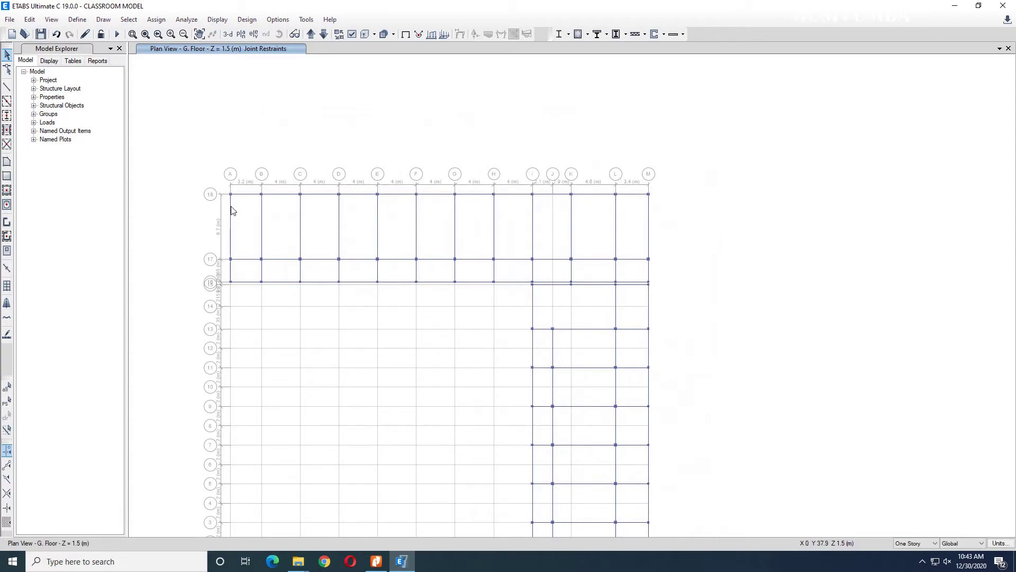
Step: On the 1st FLOOR plan, quick-draw Slab: 150MM panels in all bays between gridlines 17 and 18, from A to M
{"action": "middle_click_drag", "start_coordinate": [496, 228], "coordinate": [571, 194]}
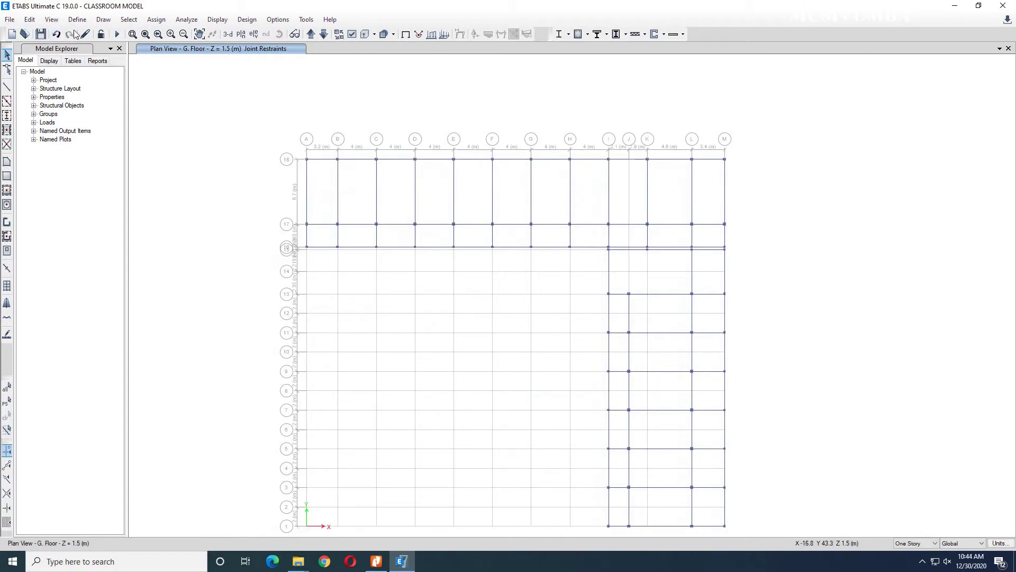
{"action": "left_click", "coordinate": [311, 33]}
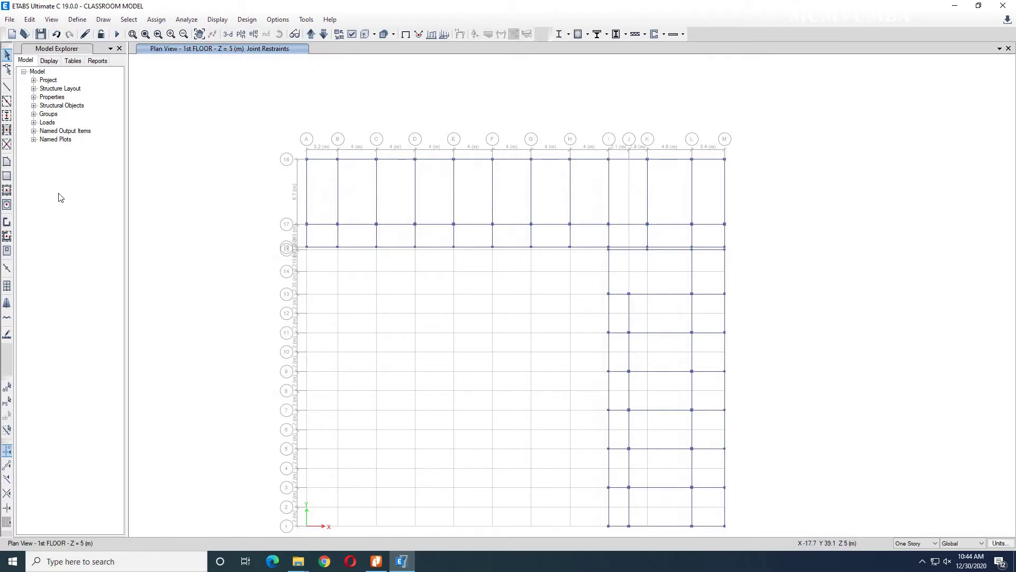
{"action": "left_click", "coordinate": [7, 191]}
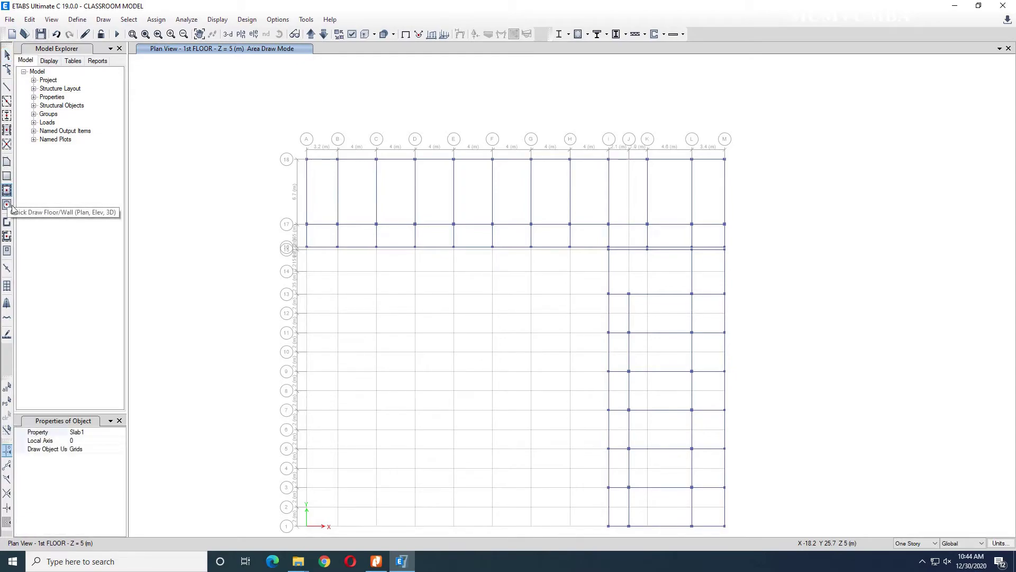
{"action": "left_click", "coordinate": [121, 433]}
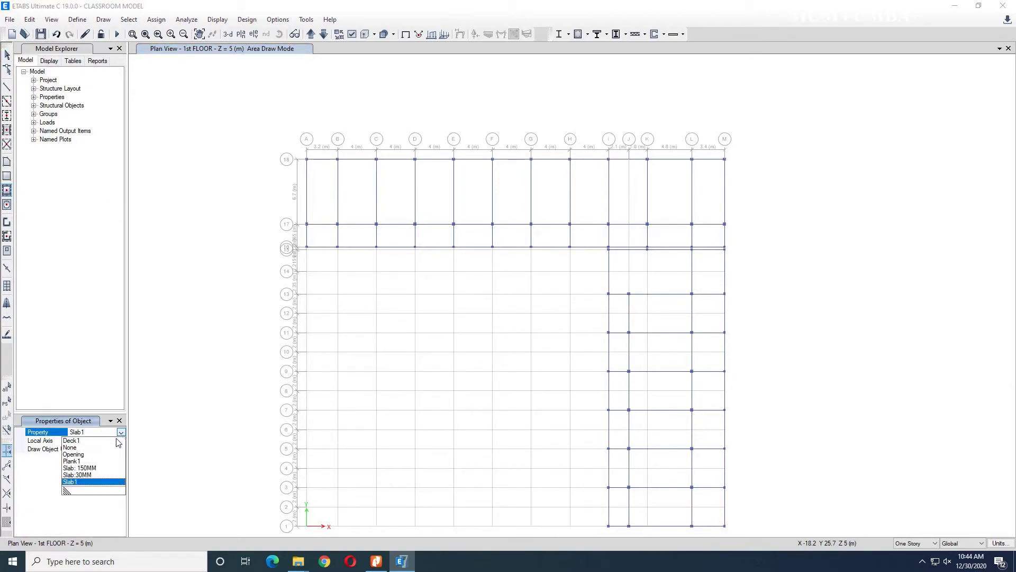
{"action": "left_click", "coordinate": [82, 469]}
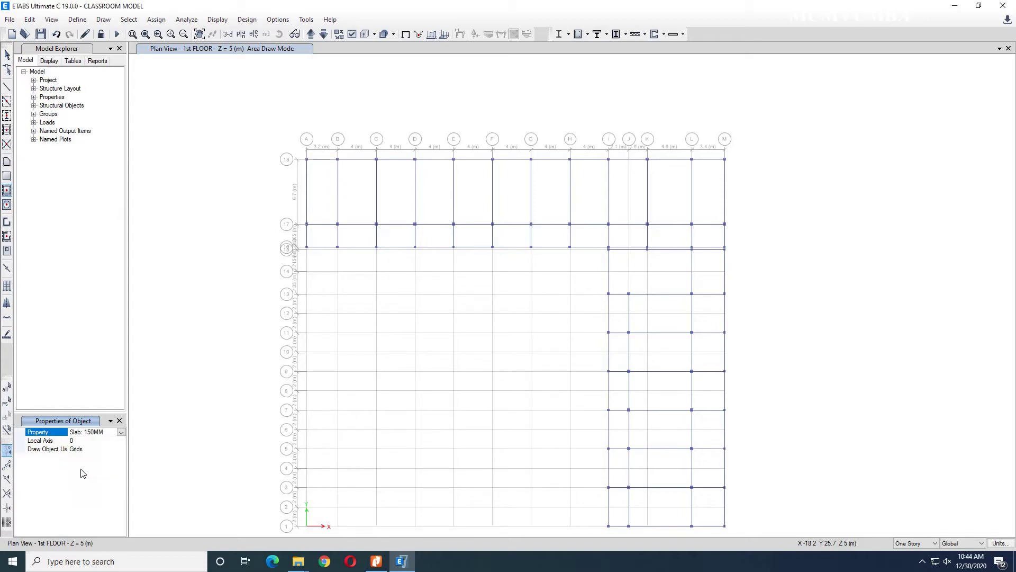
{"action": "left_click", "coordinate": [360, 202]}
{"action": "left_click", "coordinate": [405, 198]}
{"action": "left_click", "coordinate": [321, 194]}
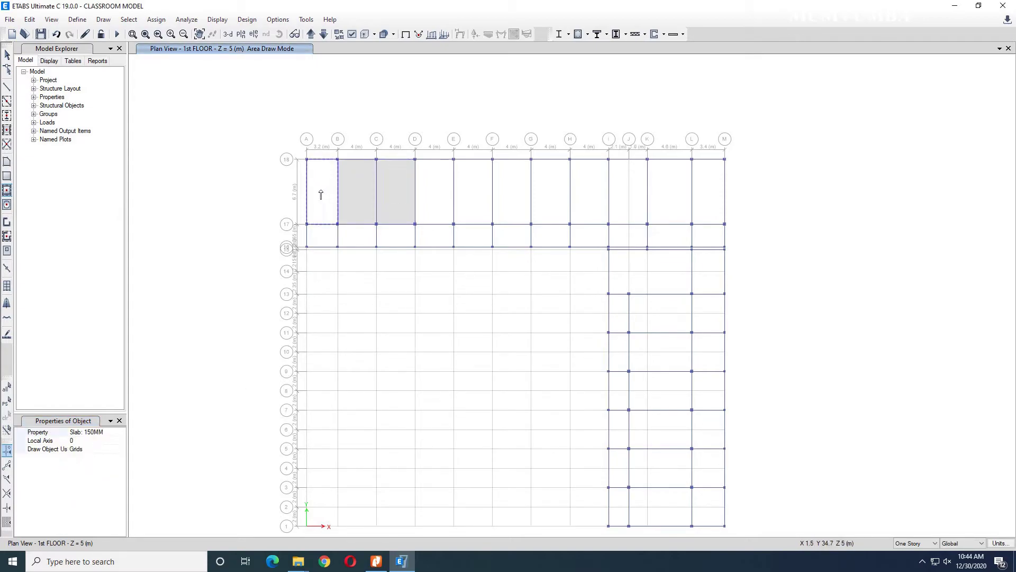
{"action": "left_click", "coordinate": [427, 197]}
{"action": "left_click", "coordinate": [466, 196]}
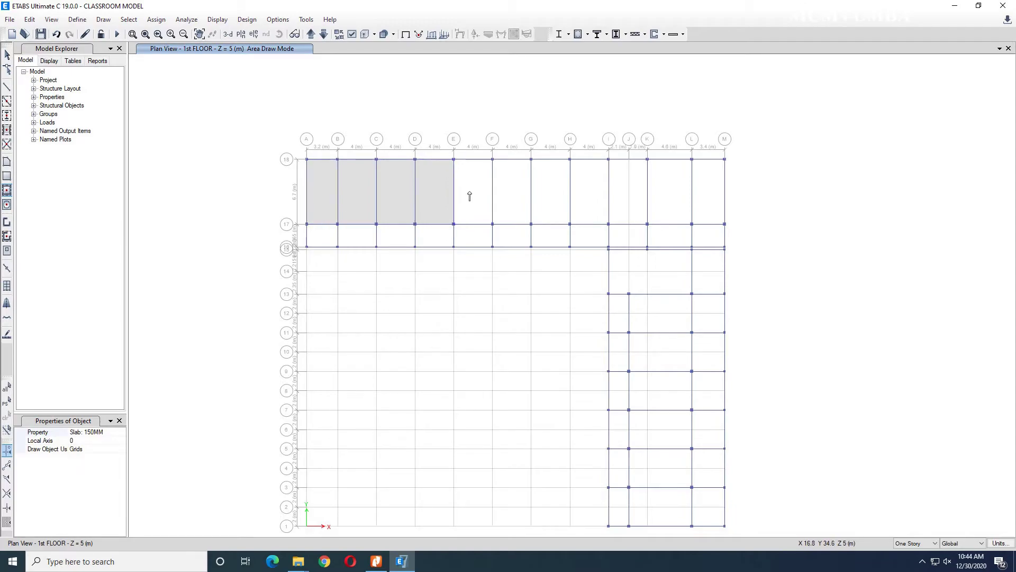
{"action": "left_click", "coordinate": [519, 197]}
{"action": "left_click", "coordinate": [552, 194]}
{"action": "left_click", "coordinate": [590, 194]}
{"action": "left_click", "coordinate": [619, 194]}
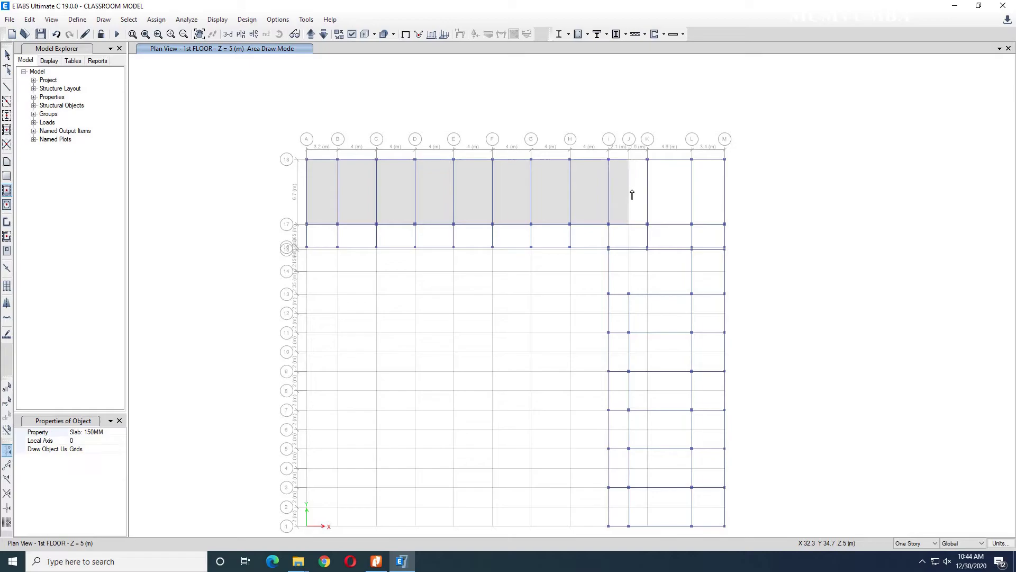
{"action": "left_click", "coordinate": [637, 194]}
{"action": "left_click", "coordinate": [669, 194]}
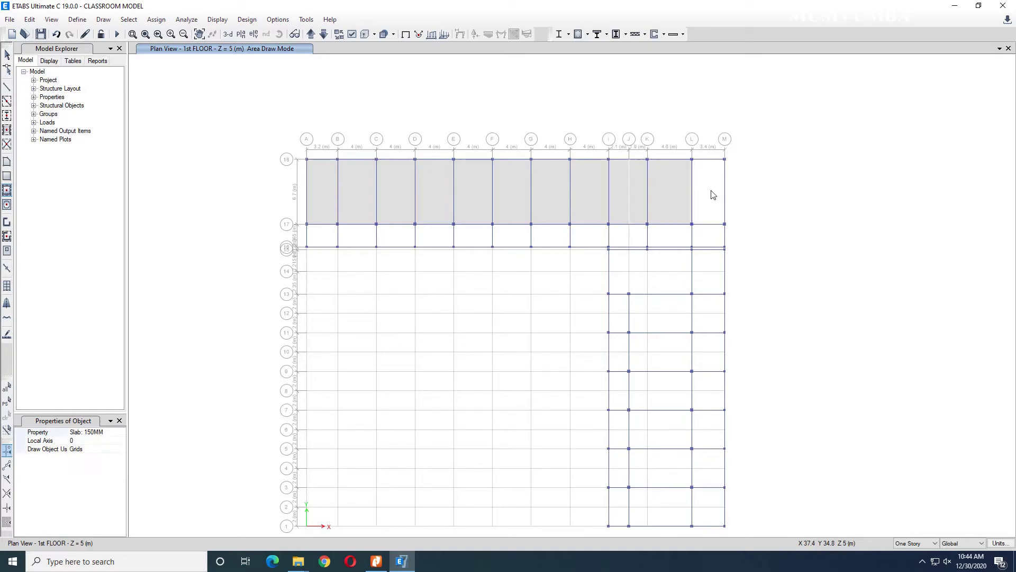
{"action": "left_click", "coordinate": [709, 195]}
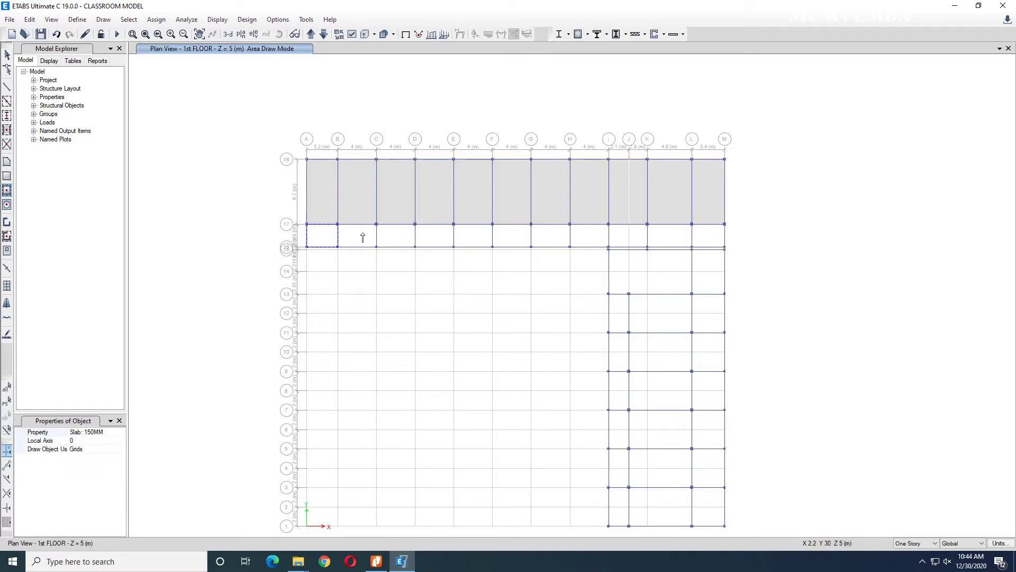
Step: Fill the narrow row of bays between gridlines 16 and 17 with Slab: 150MM panels from A to M
{"action": "left_click", "coordinate": [363, 236]}
{"action": "left_click", "coordinate": [397, 235]}
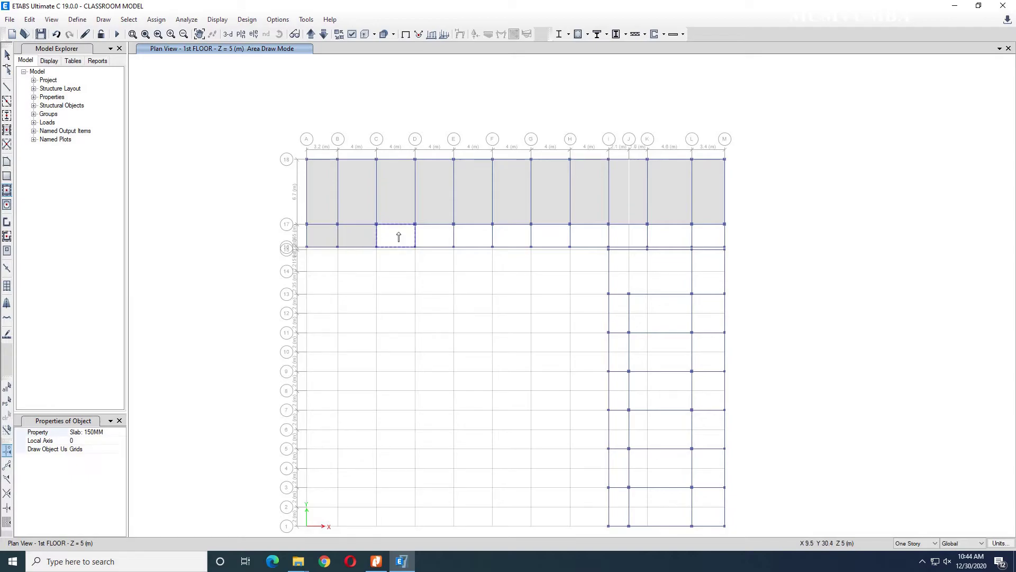
{"action": "left_click", "coordinate": [439, 234]}
{"action": "left_click", "coordinate": [473, 234]}
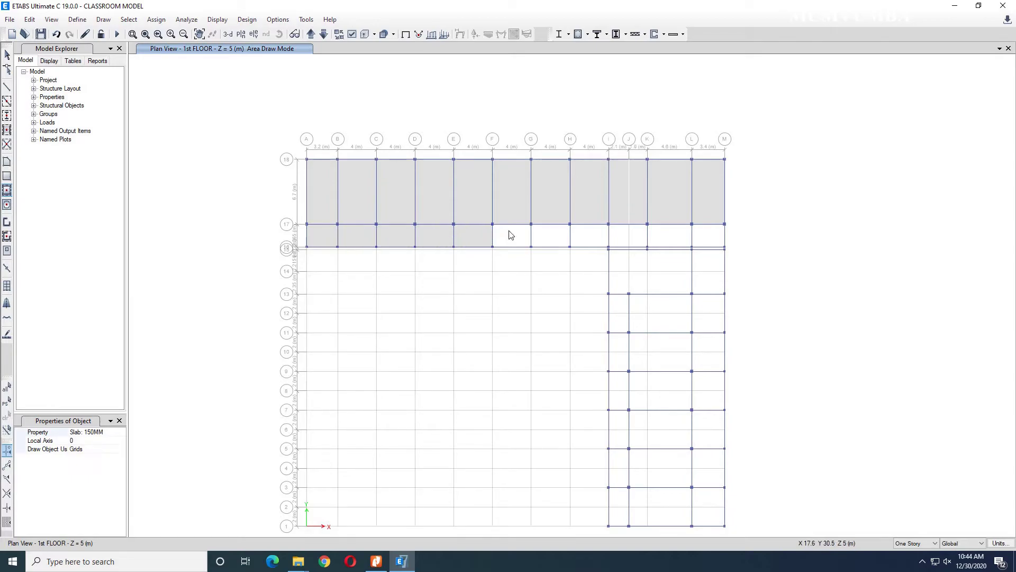
{"action": "left_click", "coordinate": [511, 235]}
{"action": "left_click", "coordinate": [551, 234]}
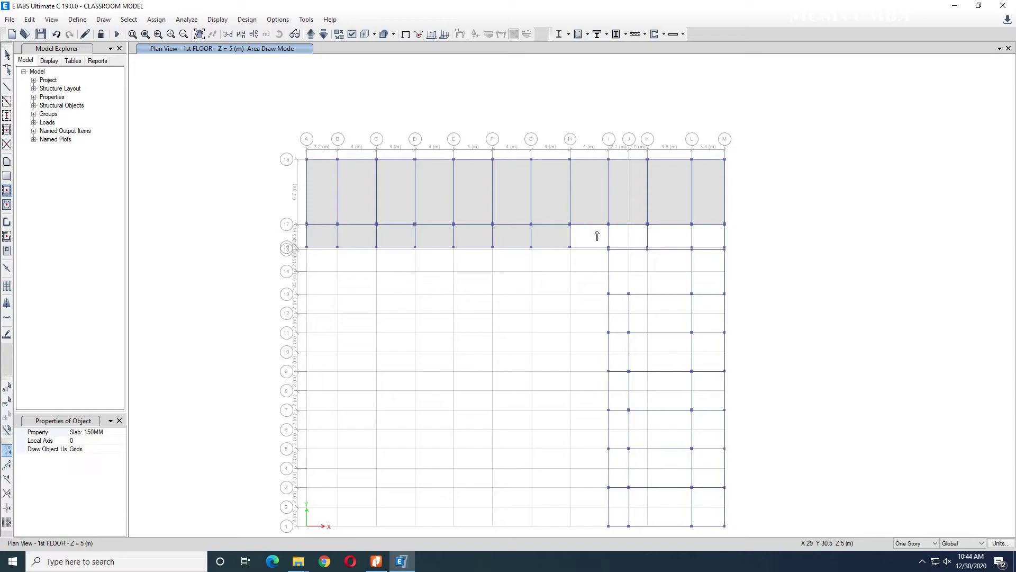
{"action": "left_click", "coordinate": [597, 236]}
{"action": "left_click", "coordinate": [618, 236]}
{"action": "left_click", "coordinate": [639, 236]}
{"action": "left_click", "coordinate": [652, 238]}
{"action": "left_click", "coordinate": [709, 238]}
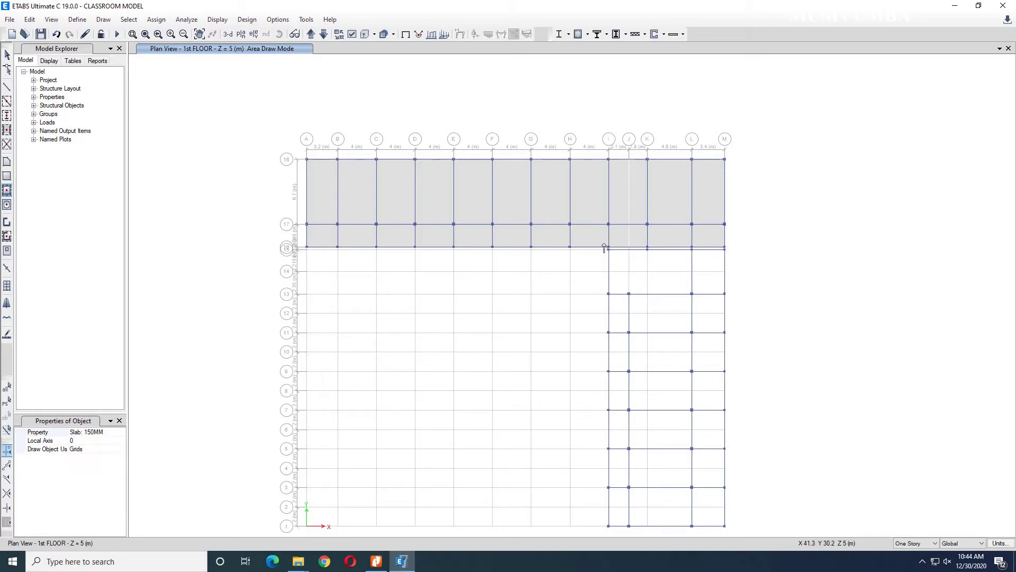
Step: Move up to the 2nd FLOOR plan and set the property for drawn slabs to Slab:30MM
{"action": "left_click", "coordinate": [311, 34]}
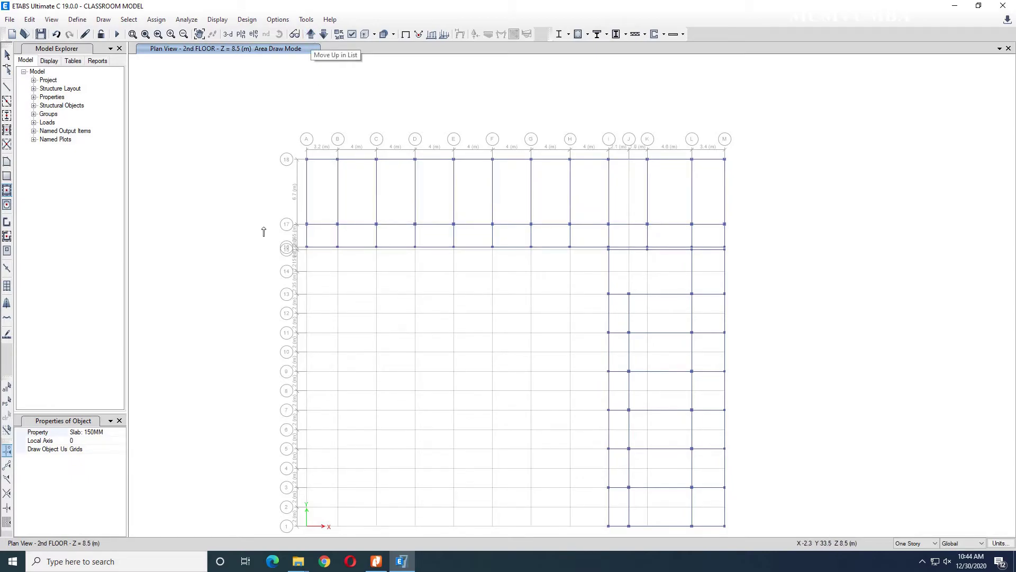
{"action": "left_click", "coordinate": [101, 432]}
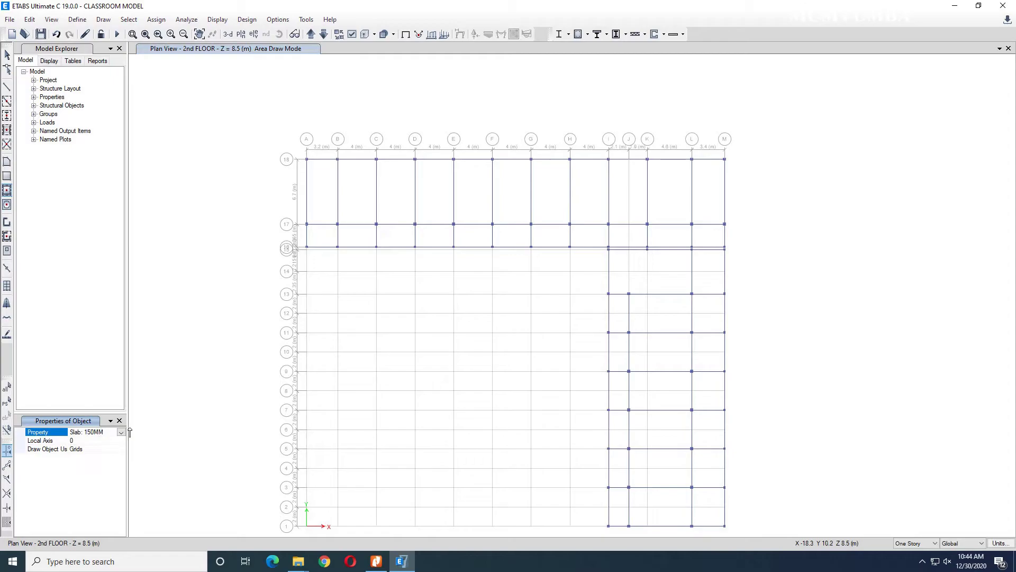
{"action": "left_click", "coordinate": [121, 433]}
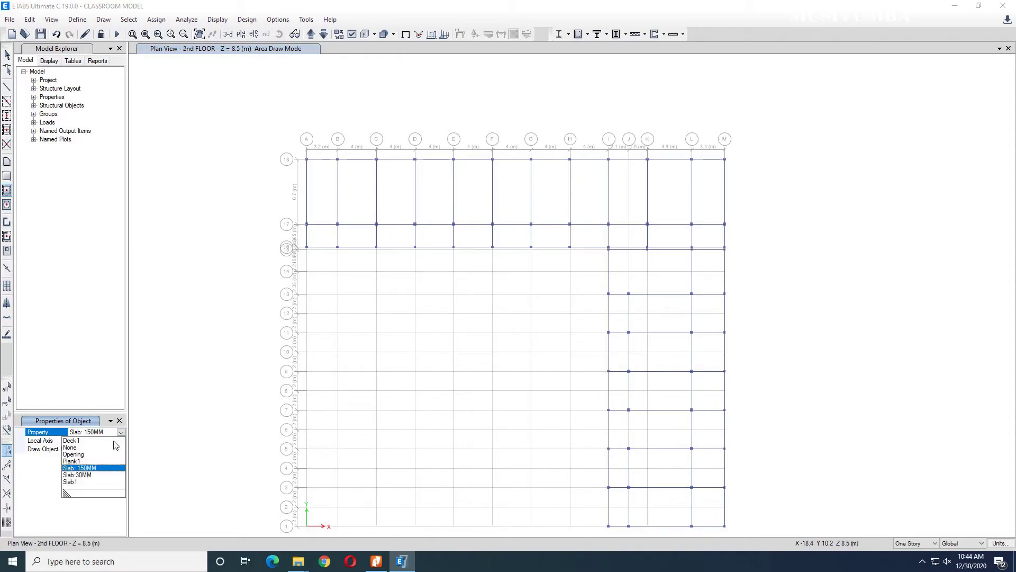
{"action": "left_click", "coordinate": [93, 475]}
Step: Try a Slab:30MM panel in the bay between gridlines A–B and 17–18, and undo it
{"action": "left_click", "coordinate": [325, 183]}
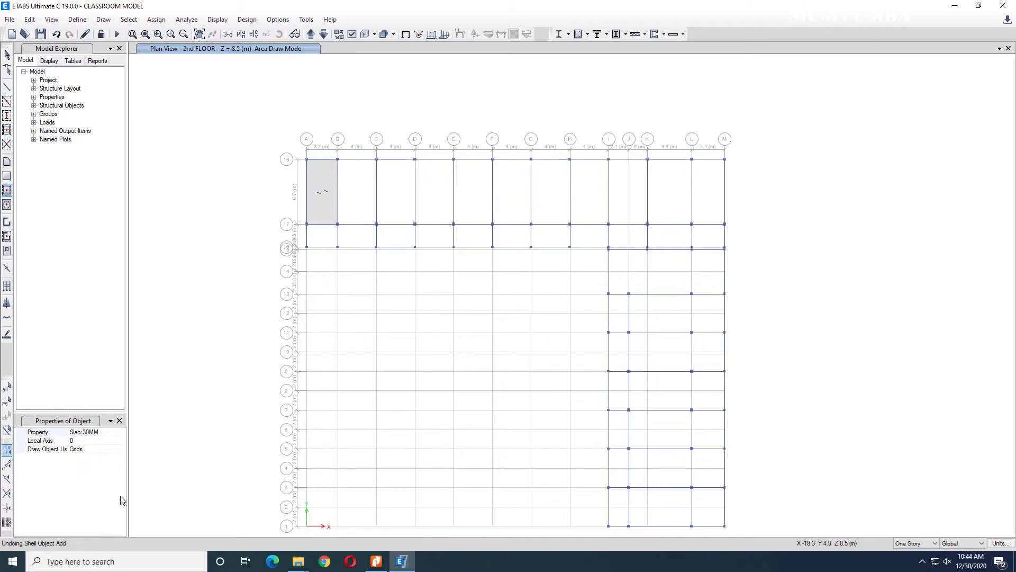
{"action": "key", "text": "ctrl+z"}
Step: Set the slab local axis to 90 and draw Slab:30MM panels between gridlines 17 and 18, from A to K
{"action": "left_click", "coordinate": [75, 440]}
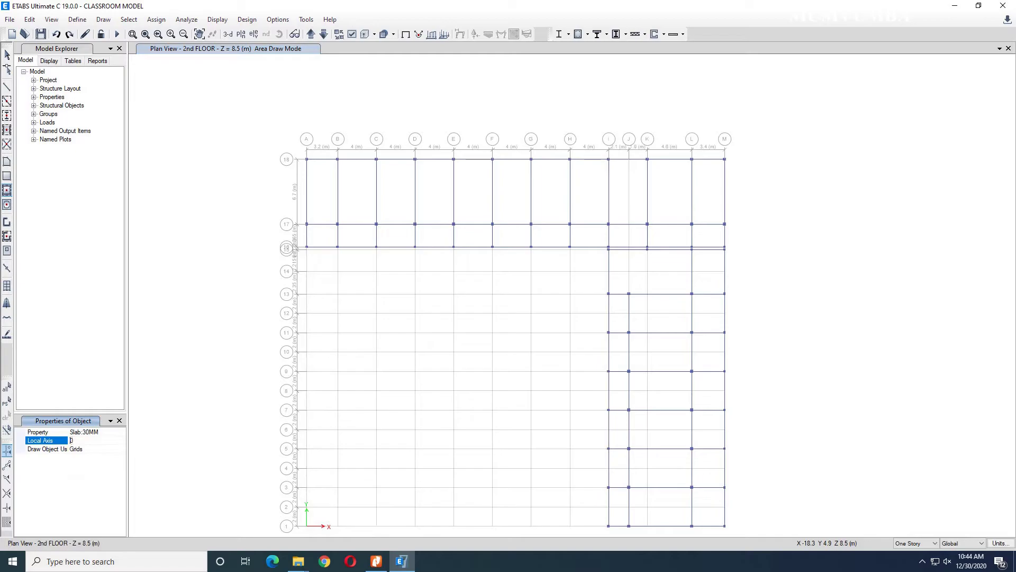
{"action": "left_click", "coordinate": [327, 206]}
{"action": "left_click", "coordinate": [356, 209]}
{"action": "left_click", "coordinate": [397, 197]}
{"action": "left_click", "coordinate": [426, 195]}
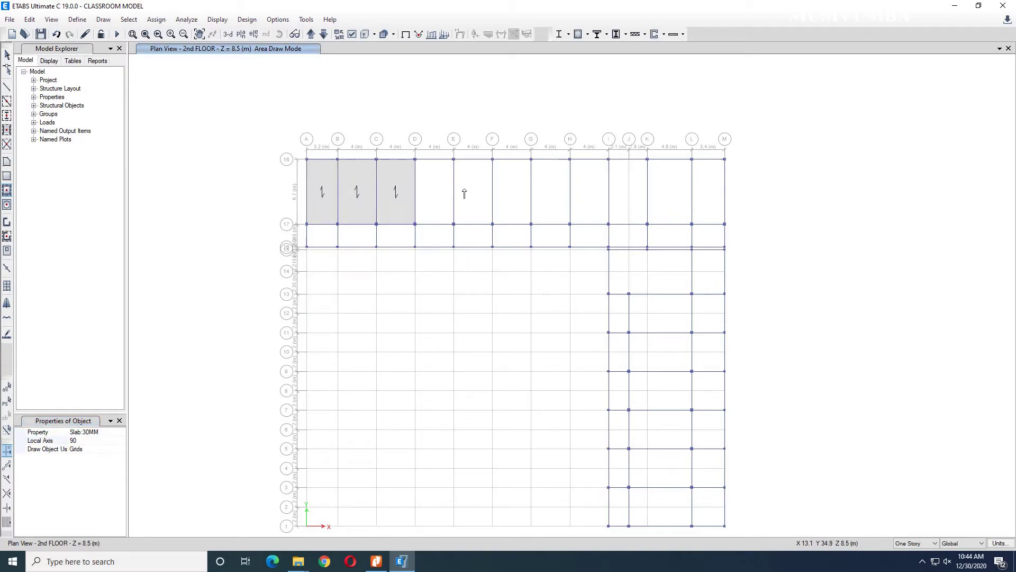
{"action": "left_click", "coordinate": [486, 192]}
{"action": "left_click", "coordinate": [517, 192]}
{"action": "left_click", "coordinate": [563, 196]}
{"action": "left_click", "coordinate": [604, 194]}
{"action": "left_click", "coordinate": [628, 193]}
{"action": "left_click", "coordinate": [644, 192]}
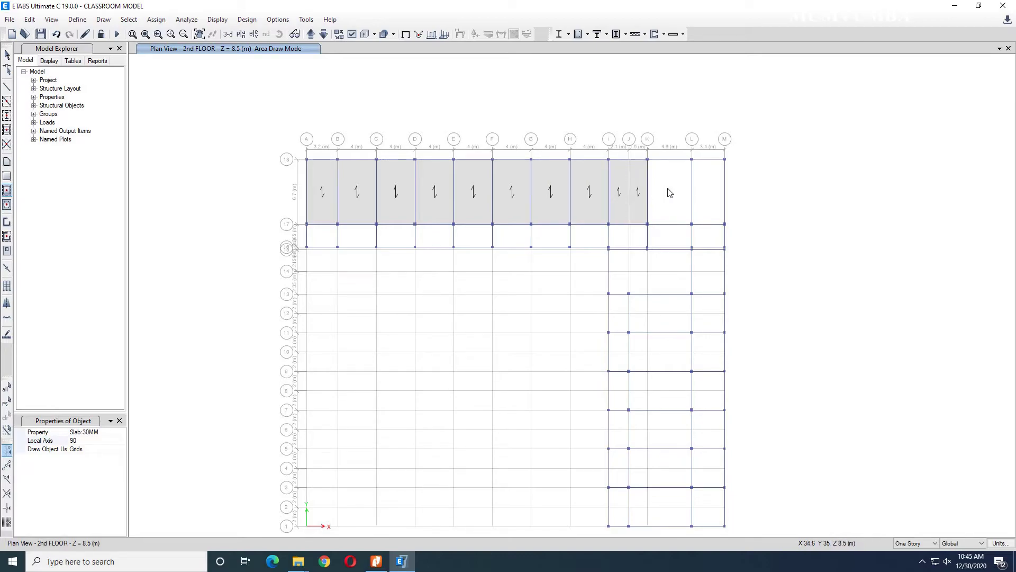